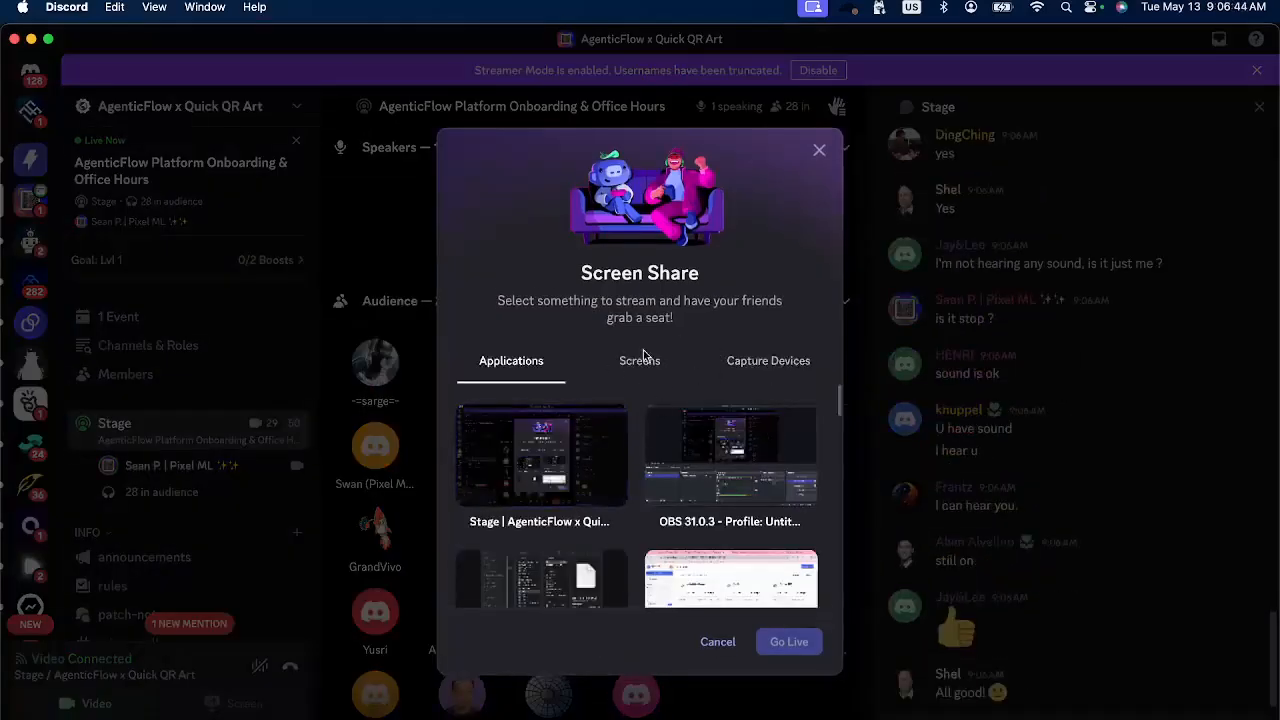
Choose the entire screen as the streaming source and claim the one-month free Nitro trial with the monthly plan.
{"action": "left_click", "coordinate": [645, 362]}
{"action": "left_click", "coordinate": [545, 455]}
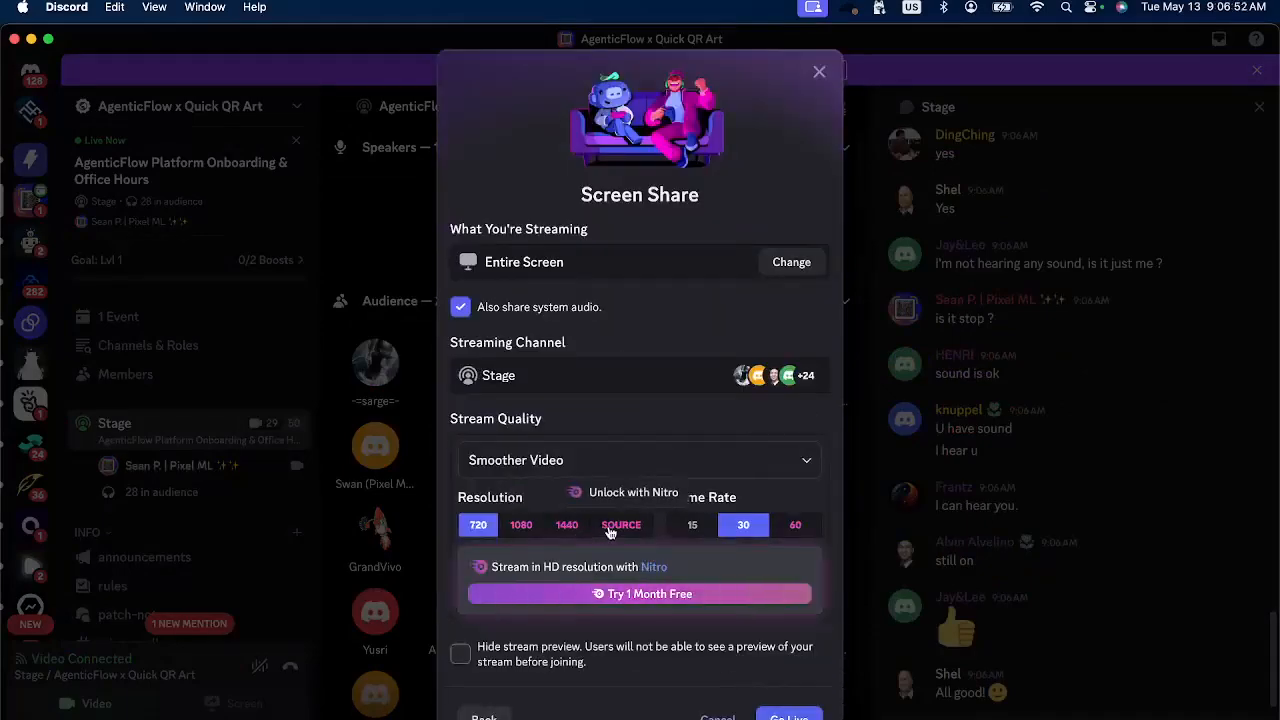
{"action": "left_click", "coordinate": [615, 596]}
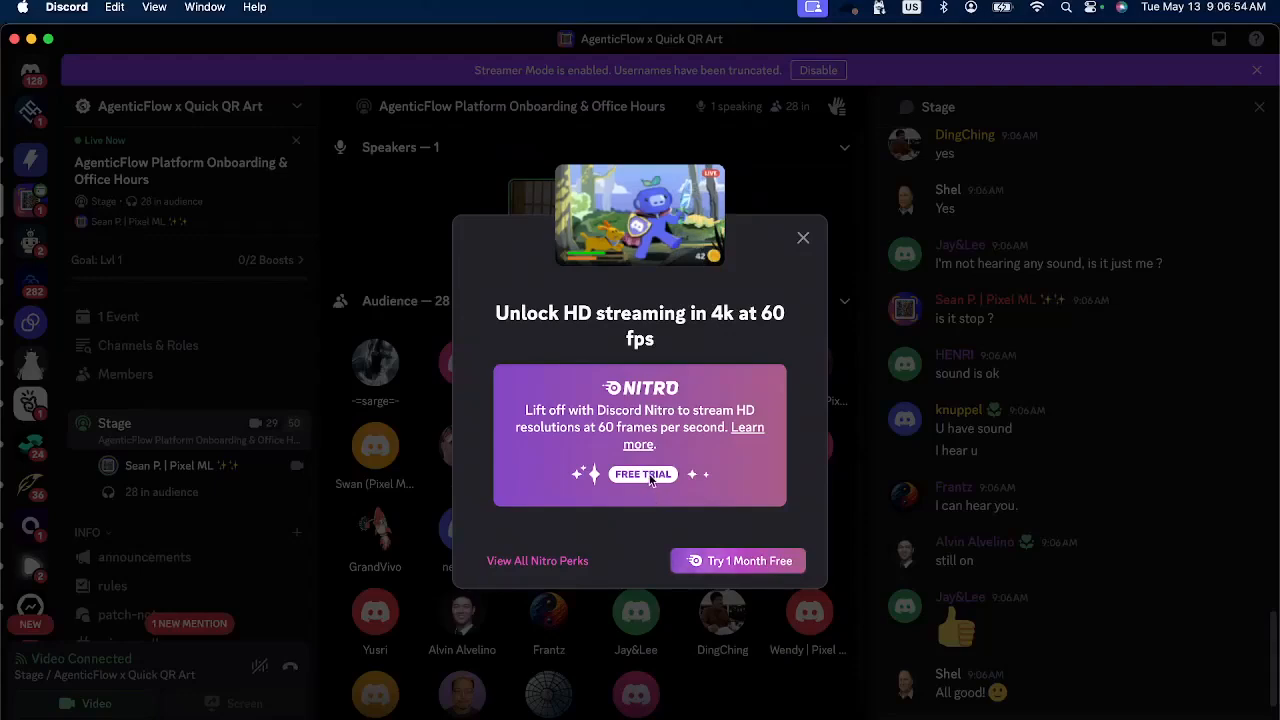
{"action": "left_click", "coordinate": [737, 562]}
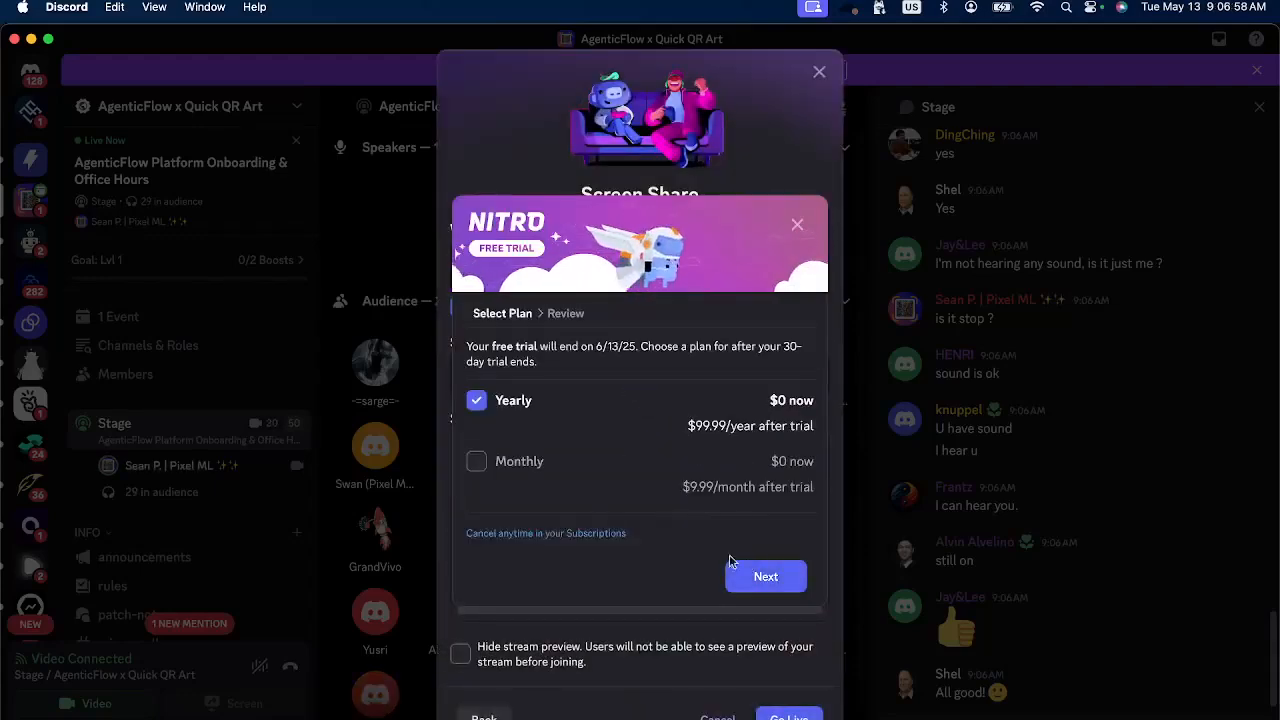
{"action": "left_click", "coordinate": [540, 461]}
{"action": "left_click", "coordinate": [766, 578]}
{"action": "left_click", "coordinate": [615, 500]}
{"action": "left_click", "coordinate": [740, 599]}
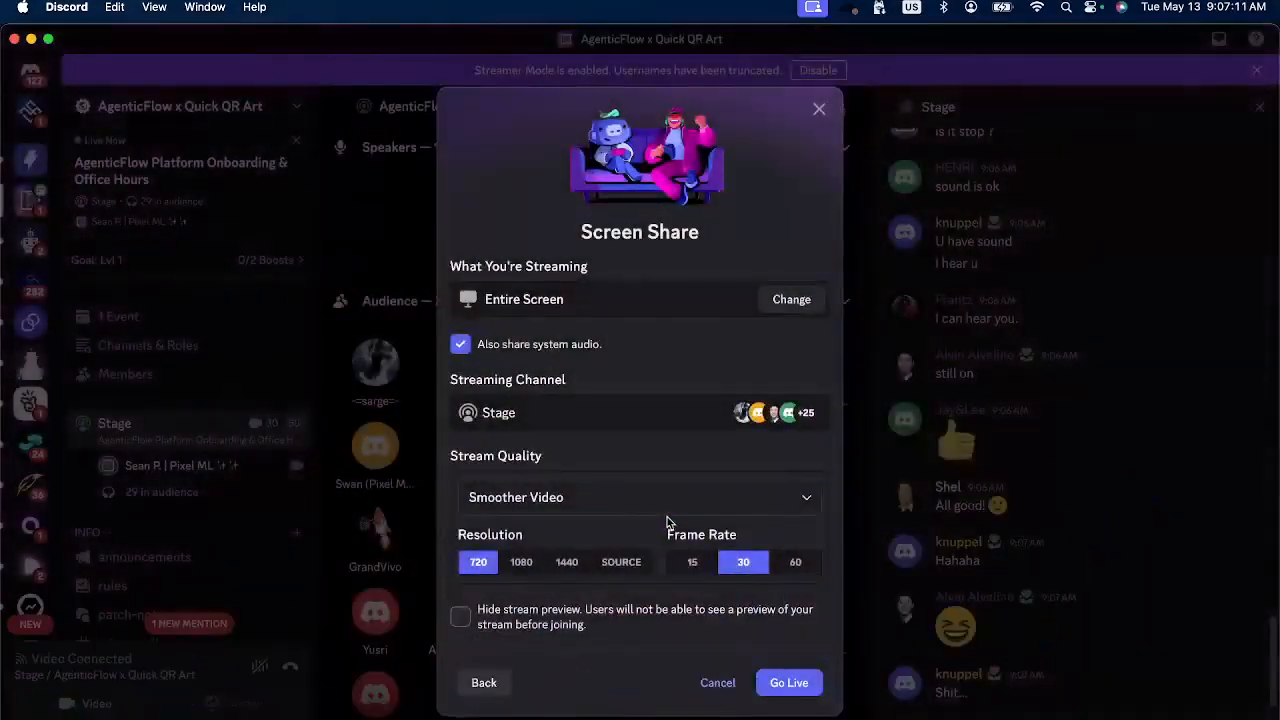
Set the stream resolution to 1440 and start the live screen share in the Stage channel.
{"action": "left_click", "coordinate": [626, 565]}
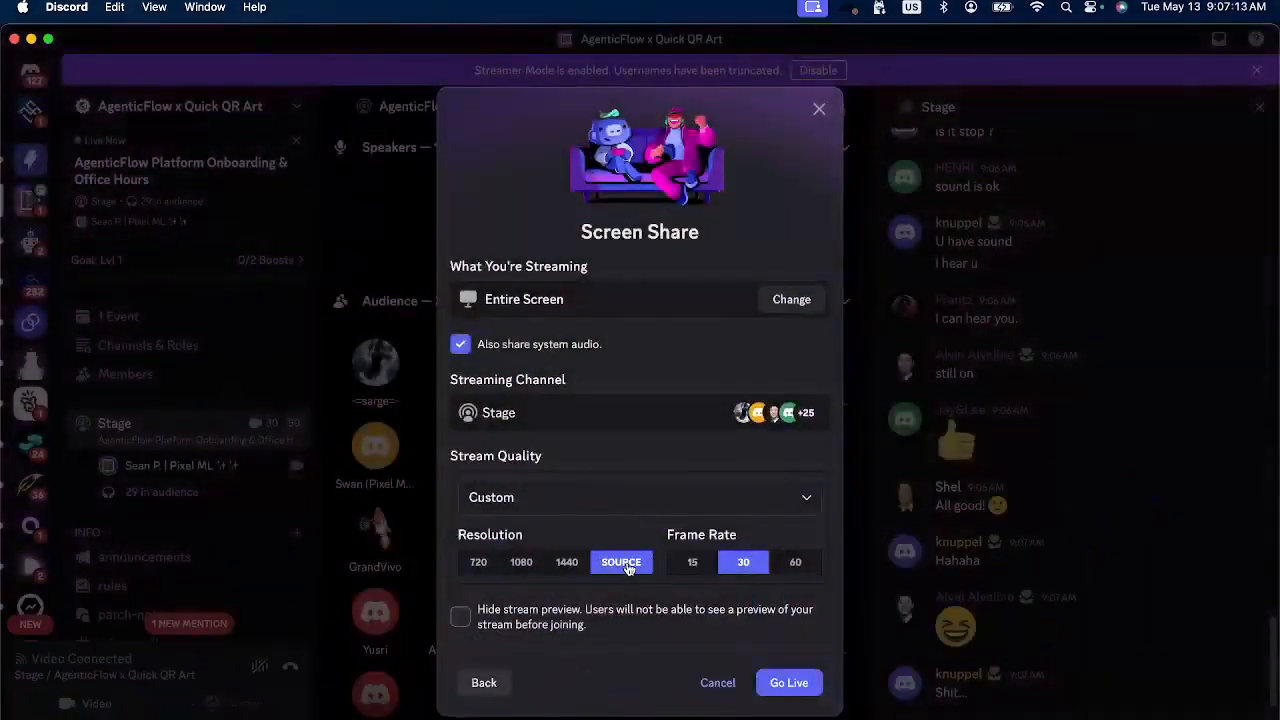
{"action": "left_click", "coordinate": [565, 564]}
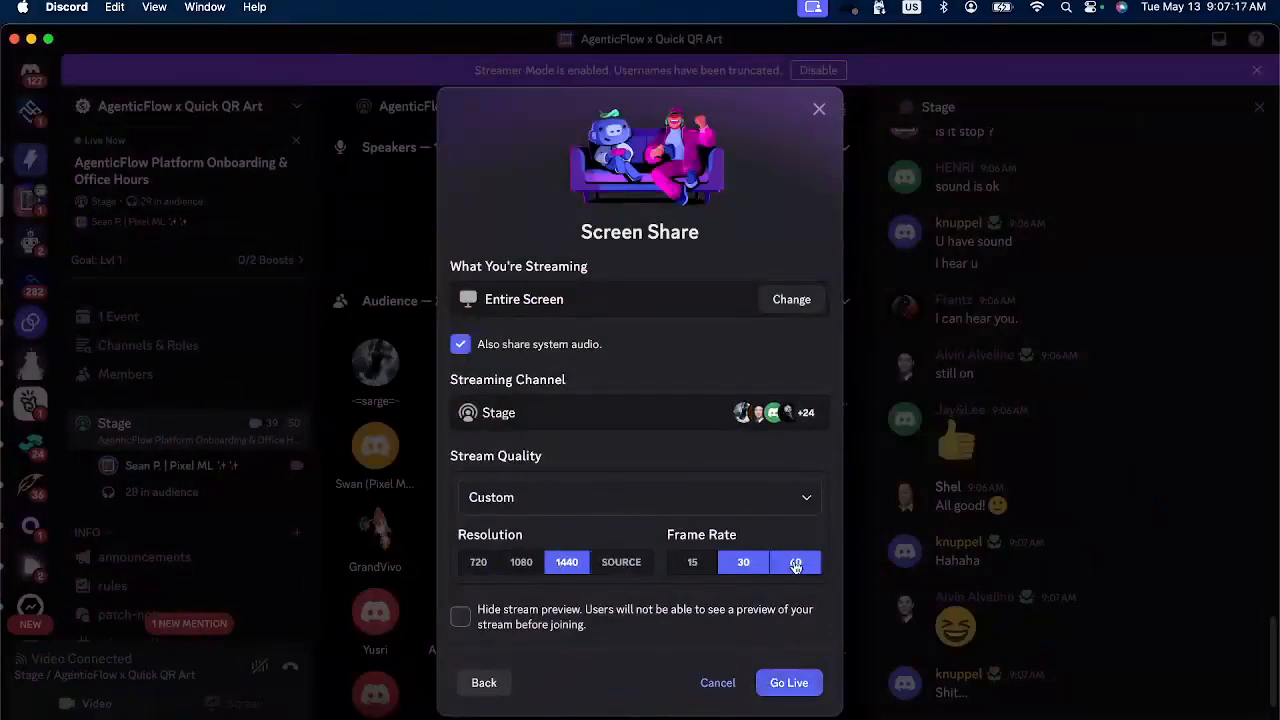
{"action": "left_click", "coordinate": [789, 682]}
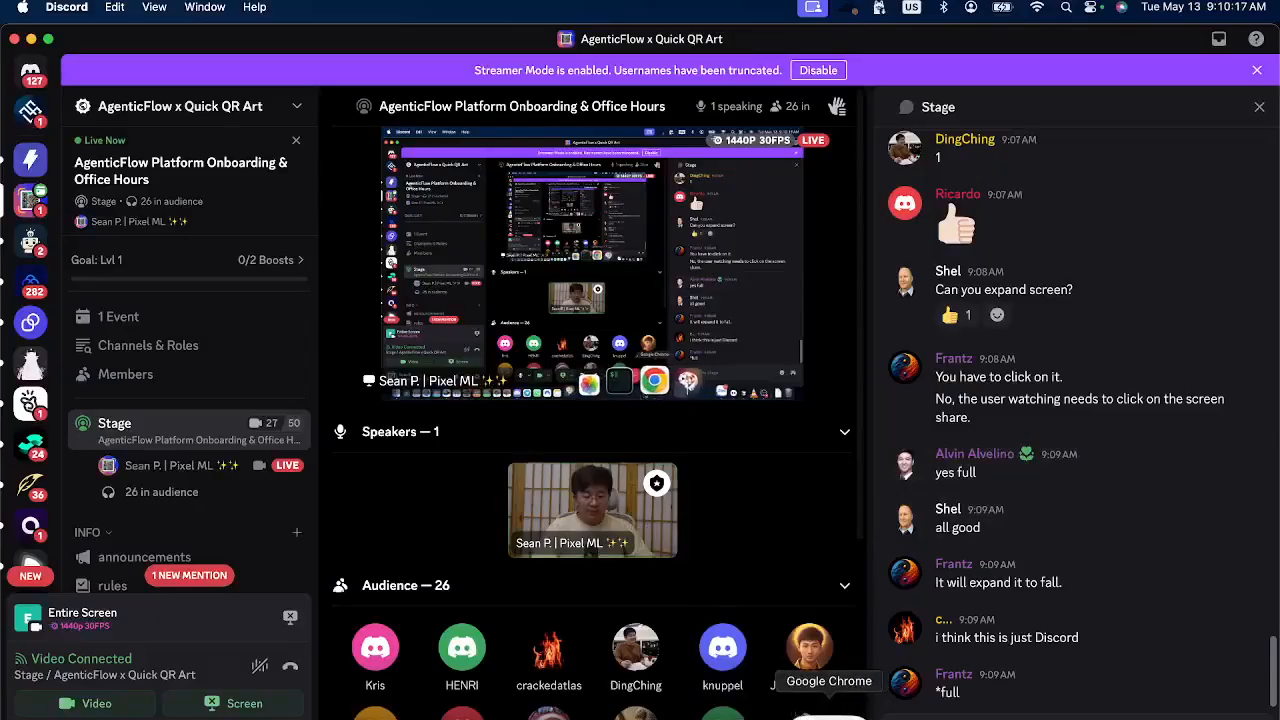
Switch to Google Chrome and open the AgenticFlow feedback site agenticflow.featurebase.app in a new tab.
{"action": "left_click", "coordinate": [835, 712]}
{"action": "key", "text": "super+t"}
{"action": "type", "text": "agenticflow.f"}
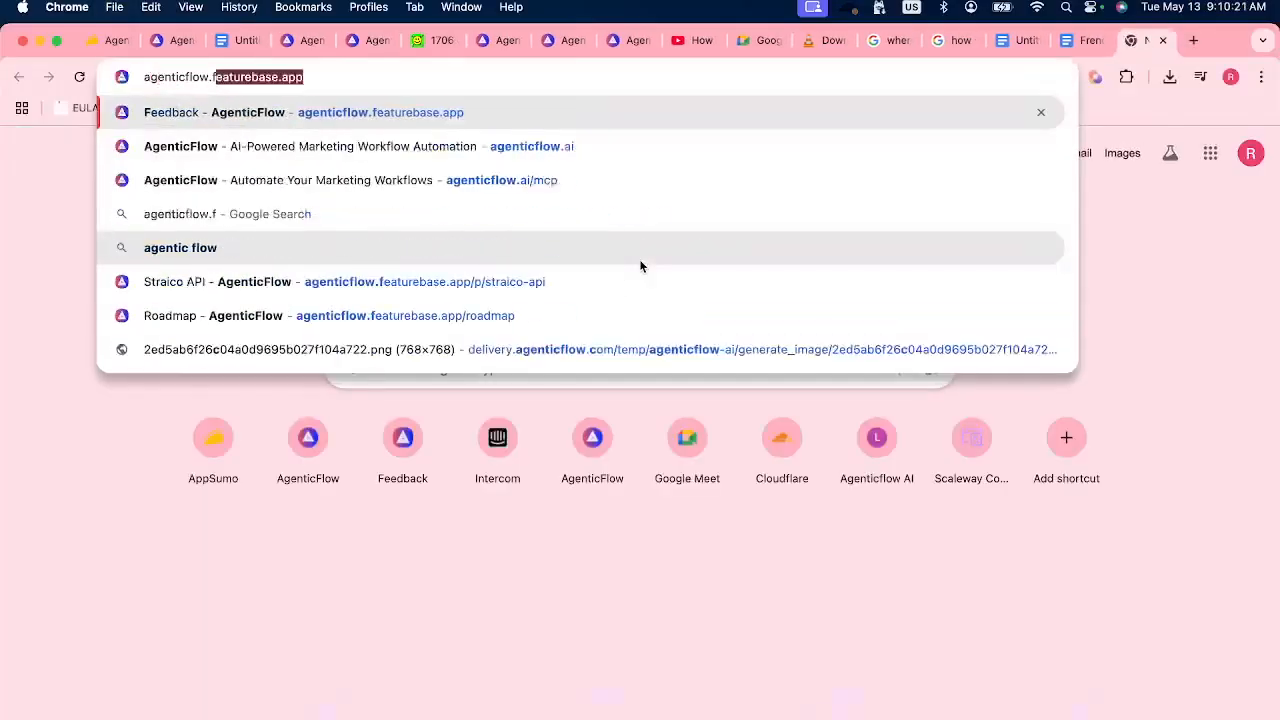
{"action": "key", "text": "Return"}
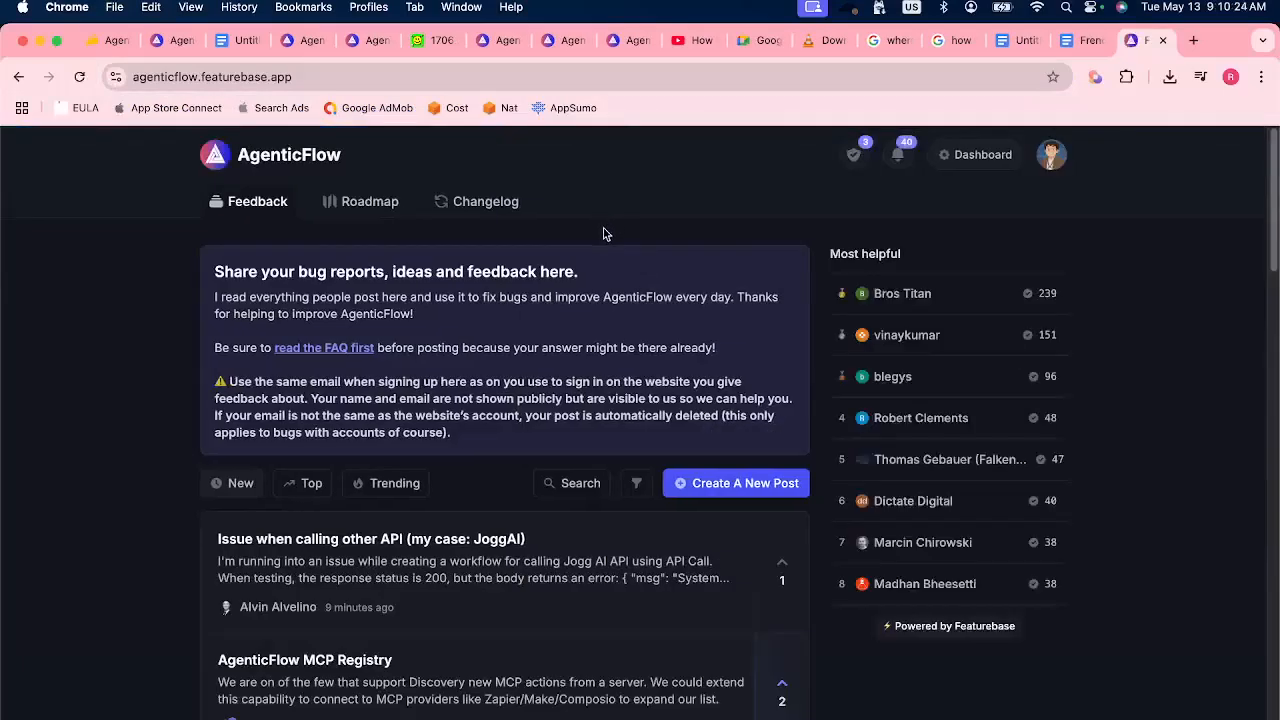
Open the roadmap post "Use 2500 MCP as Nodes in Workflow" and set its status to Completed.
{"action": "left_click", "coordinate": [358, 204]}
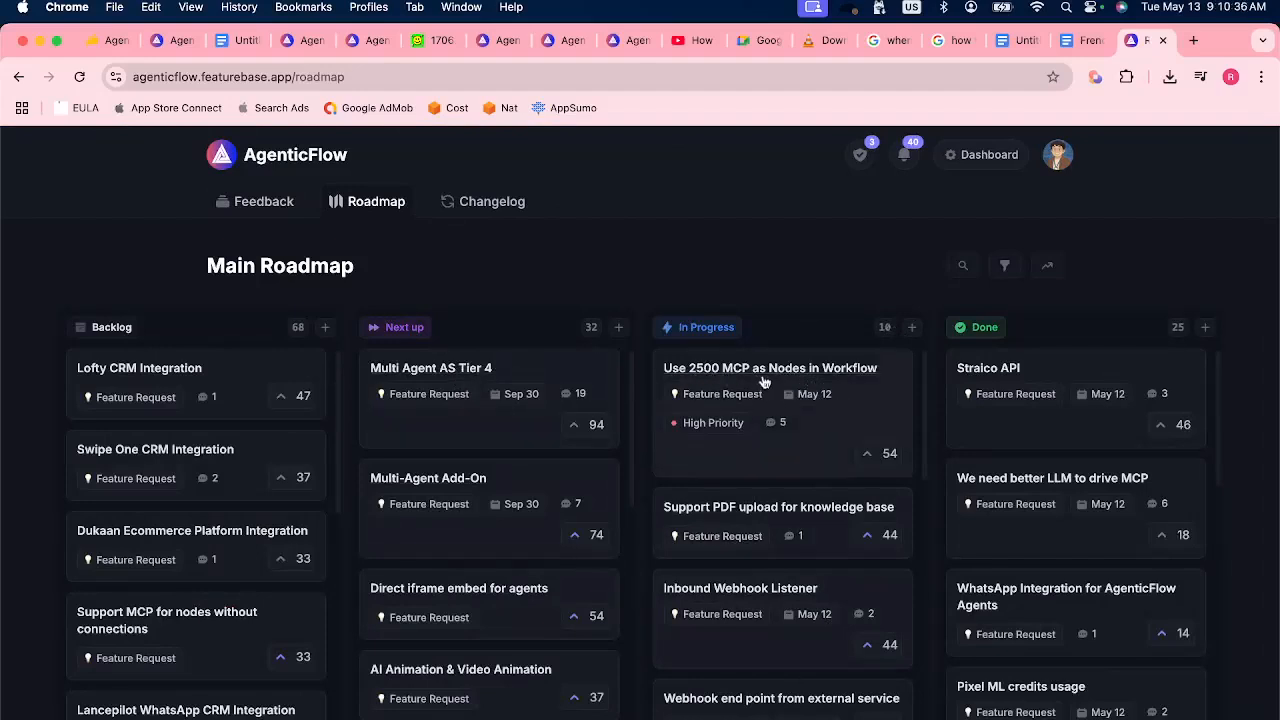
{"action": "left_click", "coordinate": [832, 412]}
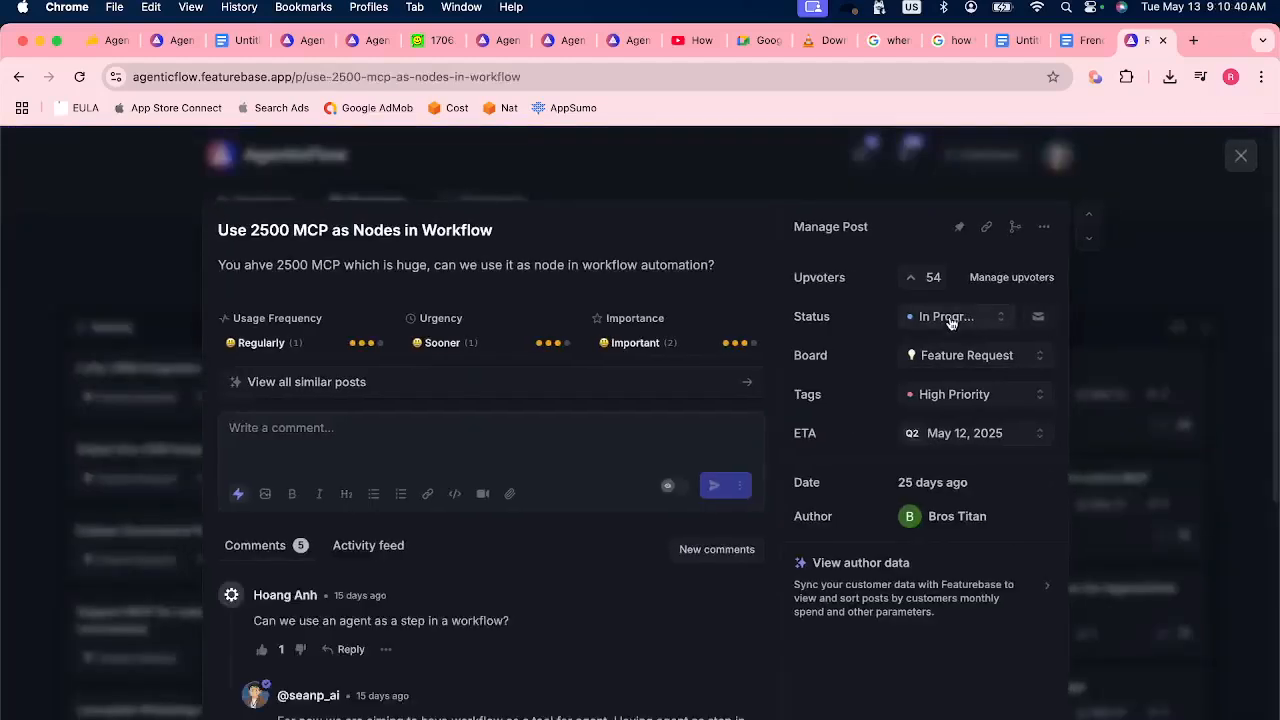
{"action": "left_click", "coordinate": [950, 316]}
{"action": "left_click", "coordinate": [893, 434]}
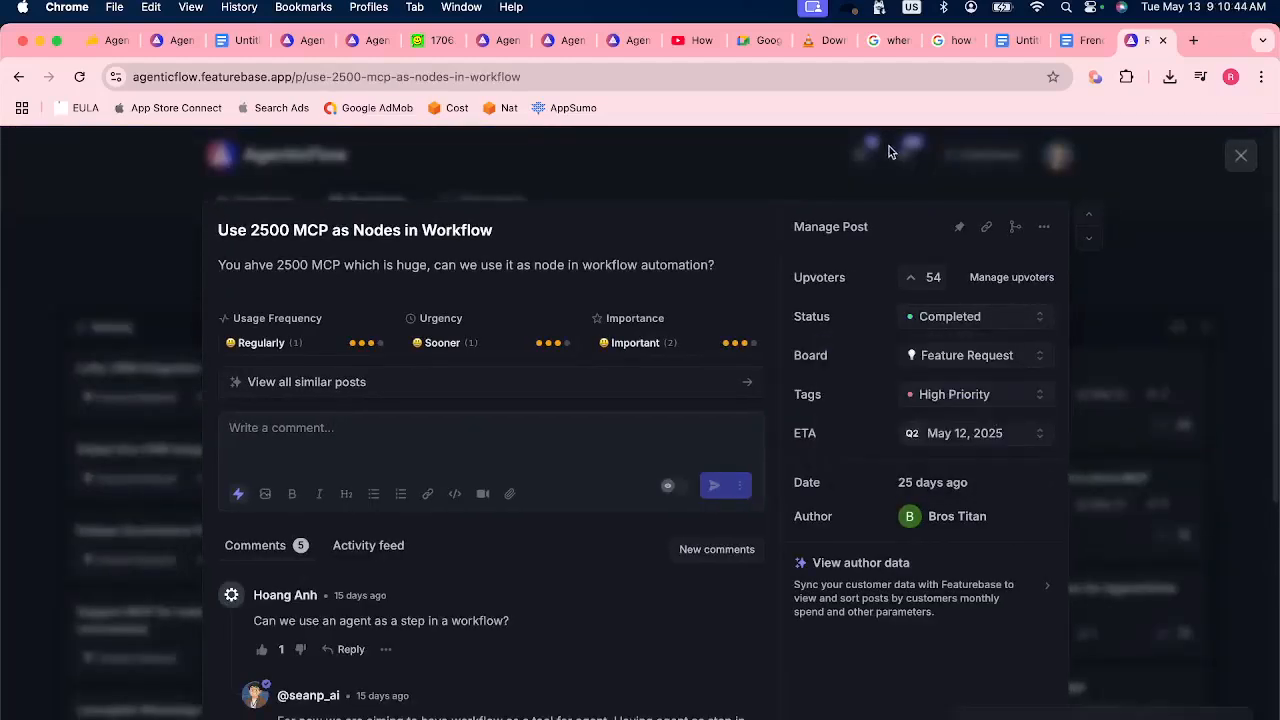
Go to AgenticFlow's MCP Server page and search the MCP servers registry for "Google Docs".
{"action": "left_click", "coordinate": [171, 42]}
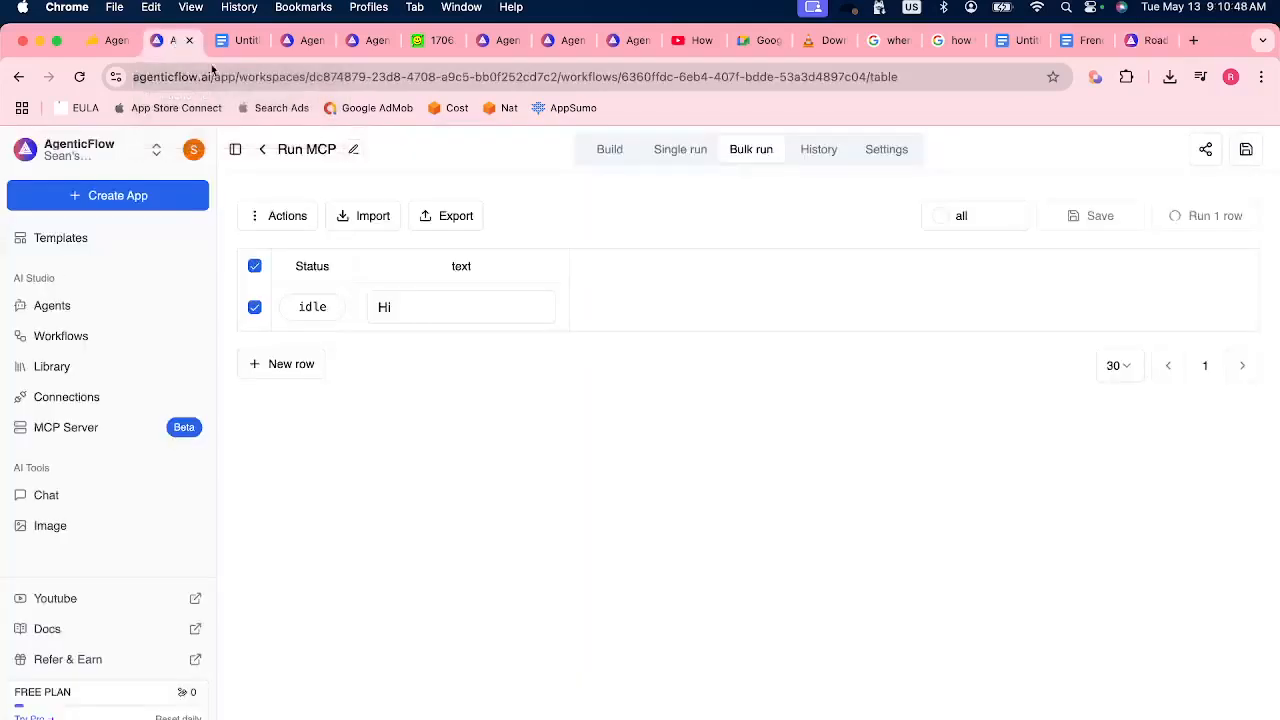
{"action": "left_click", "coordinate": [88, 244]}
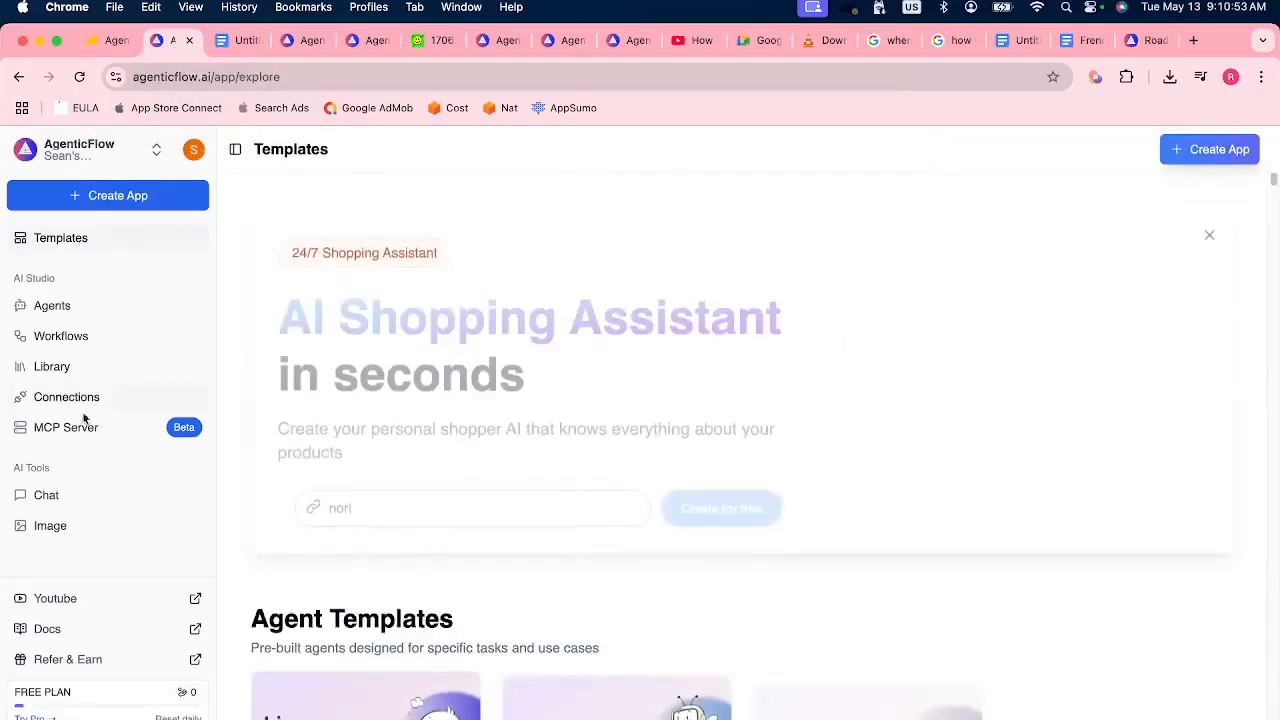
{"action": "left_click", "coordinate": [72, 437]}
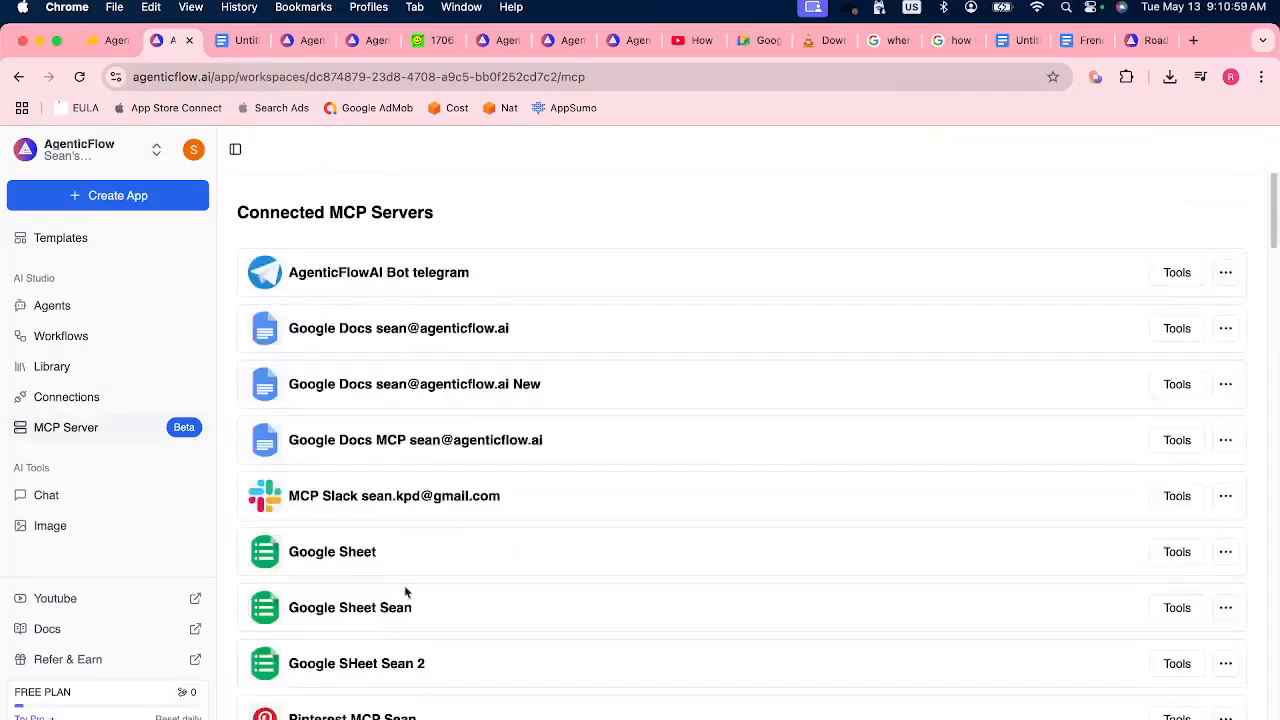
{"action": "scroll", "coordinate": [357, 537], "scroll_direction": "down", "scroll_amount": 10}
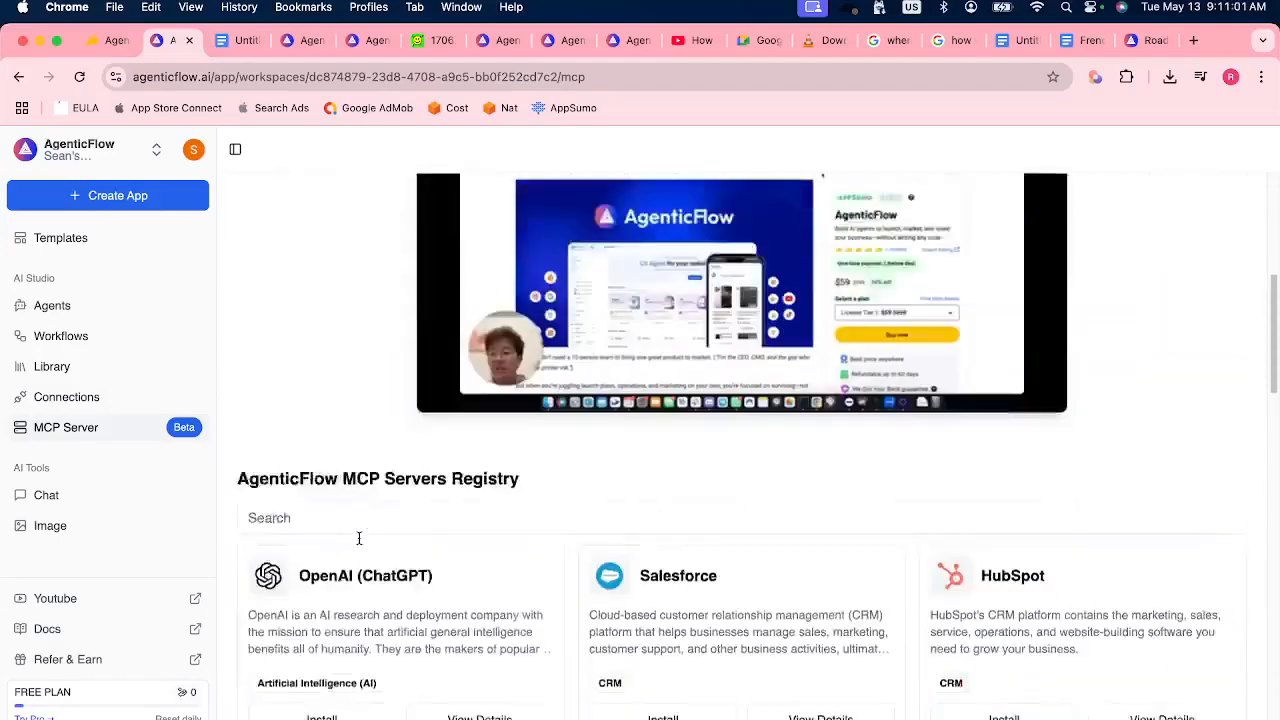
{"action": "left_click", "coordinate": [354, 378]}
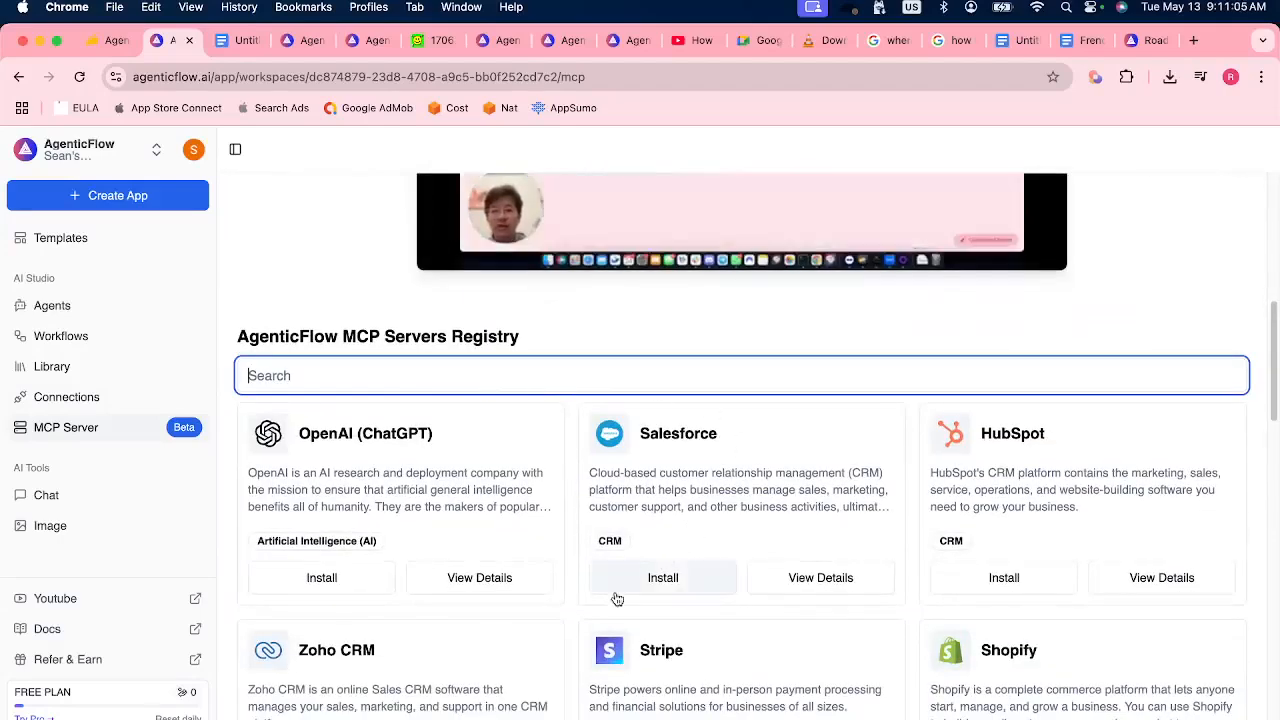
{"action": "type", "text": "Google Docs"}
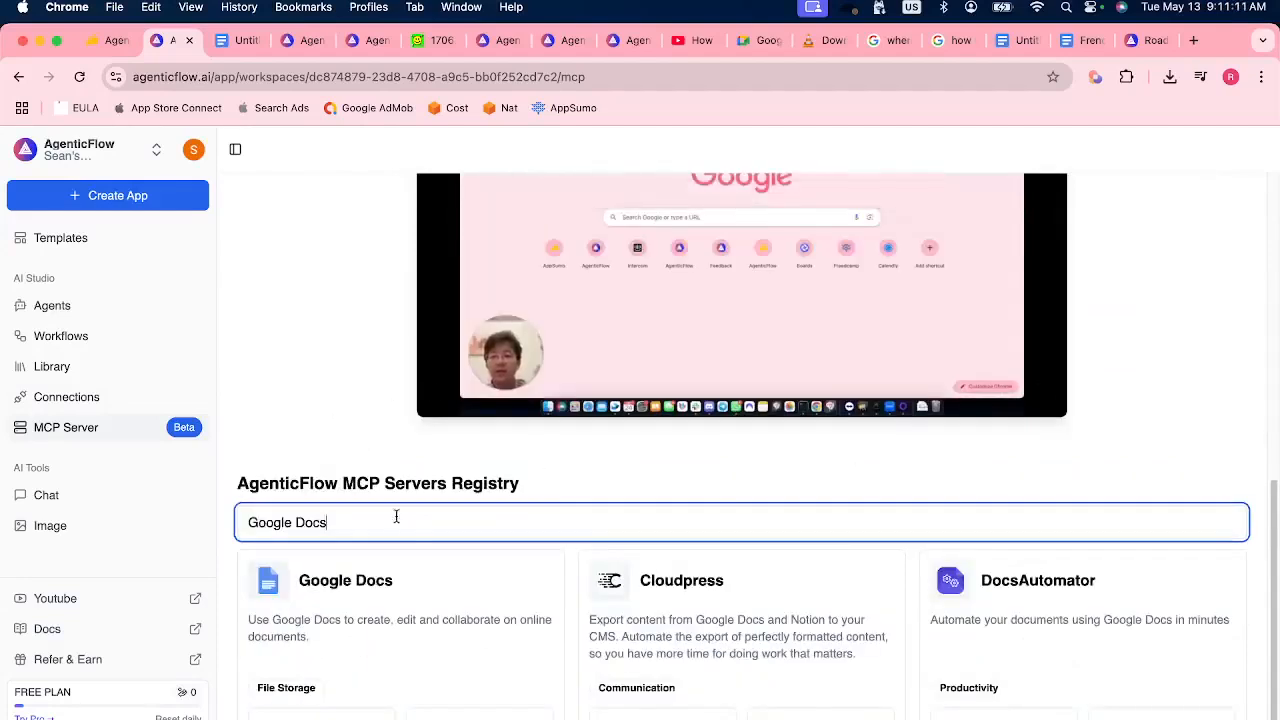
View the details of the Google Docs MCP and examine its setup instructions and available actions.
{"action": "left_click", "coordinate": [480, 713]}
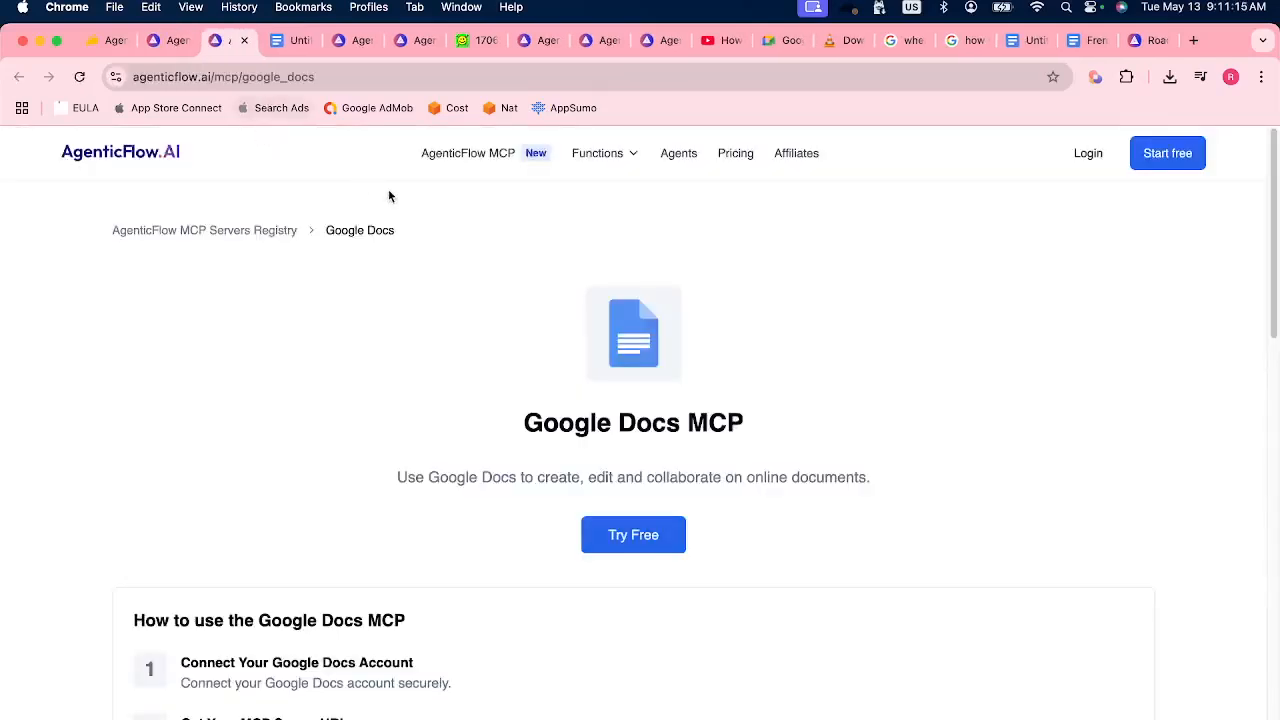
{"action": "left_click_drag", "start_coordinate": [524, 414], "coordinate": [766, 419]}
{"action": "scroll", "coordinate": [573, 501], "scroll_direction": "down", "scroll_amount": 10}
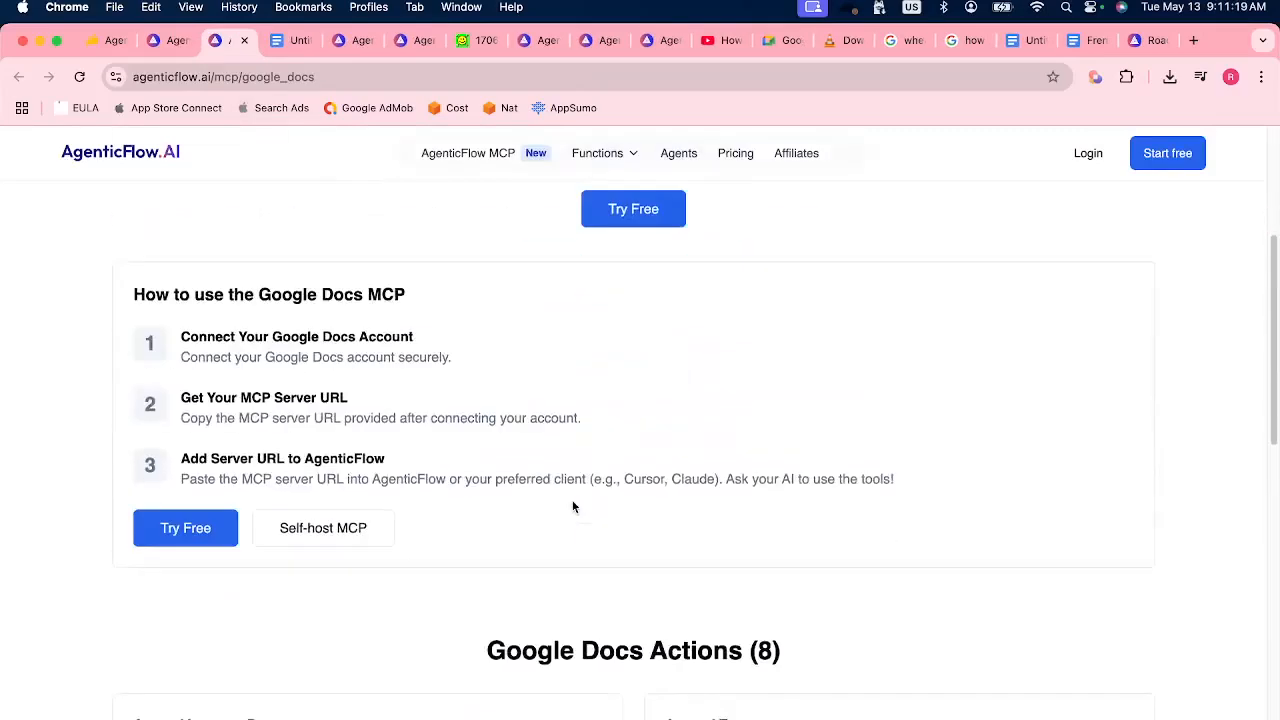
{"action": "scroll", "coordinate": [641, 398], "scroll_direction": "up", "scroll_amount": 2}
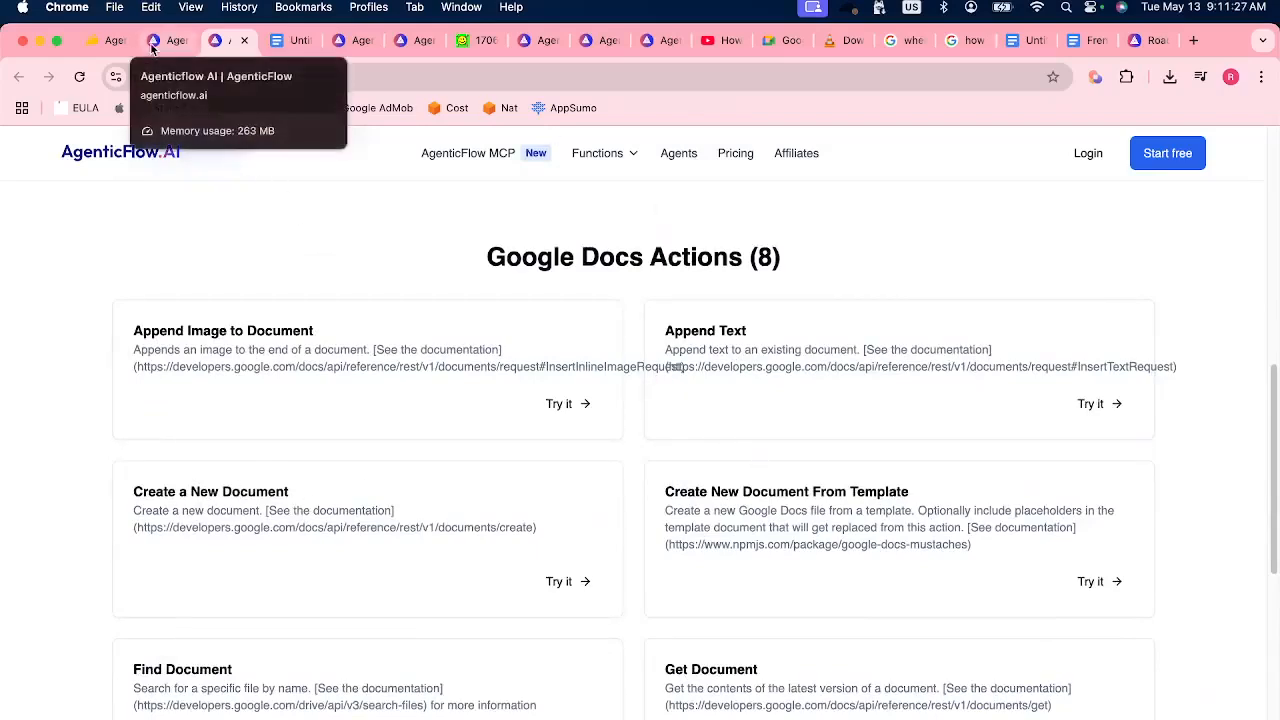
Return to the registry, begin installing the Google Docs server and open its MCP configuration page on Pipedream.
{"action": "left_click", "coordinate": [152, 47]}
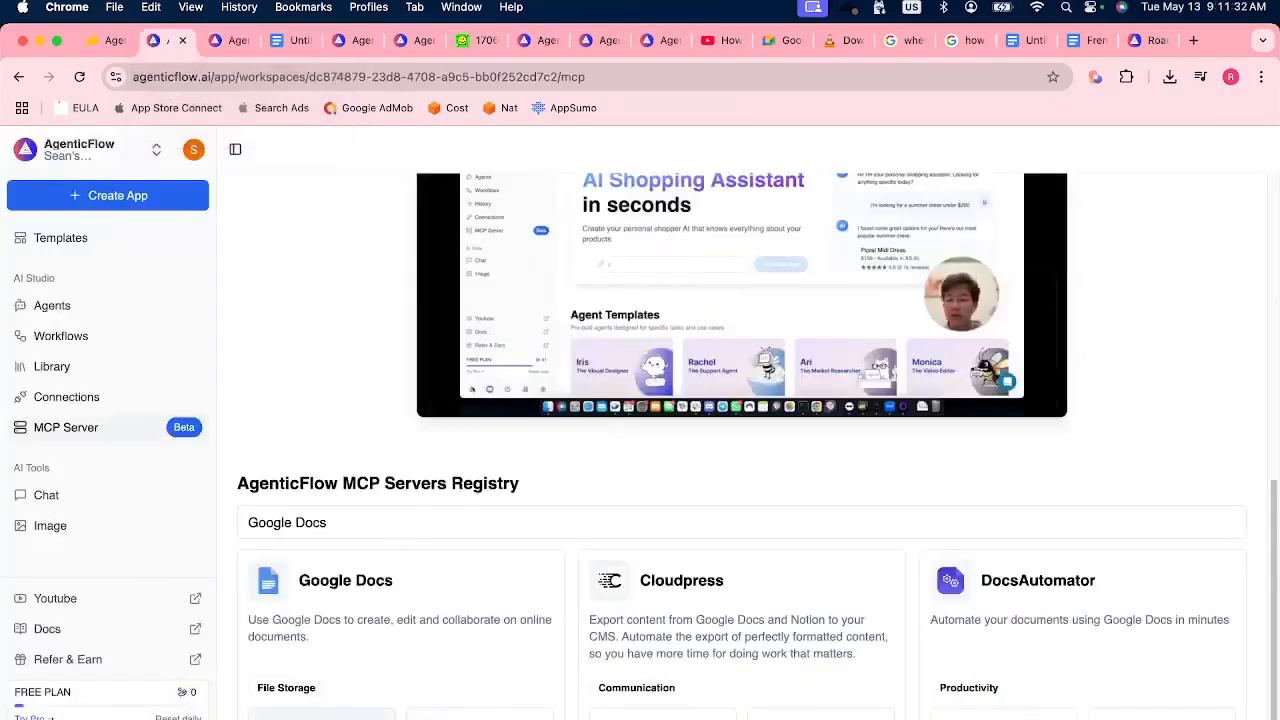
{"action": "left_click", "coordinate": [321, 716]}
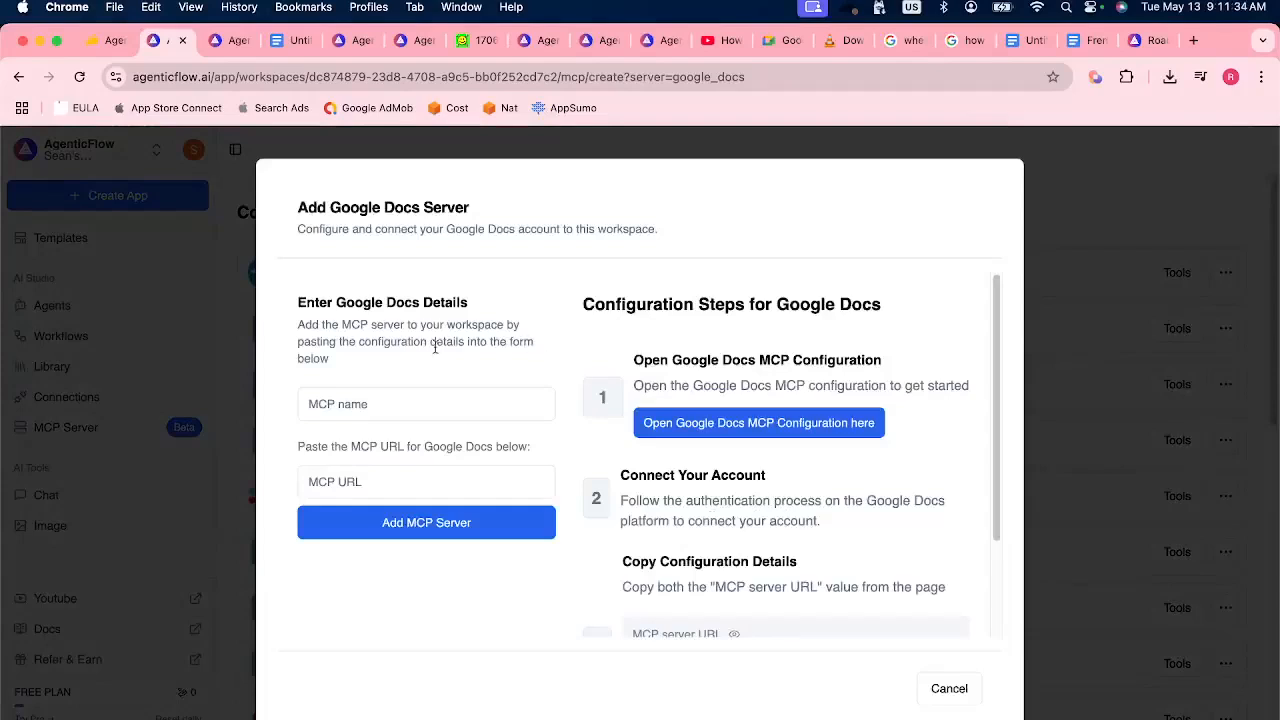
{"action": "left_click", "coordinate": [372, 406]}
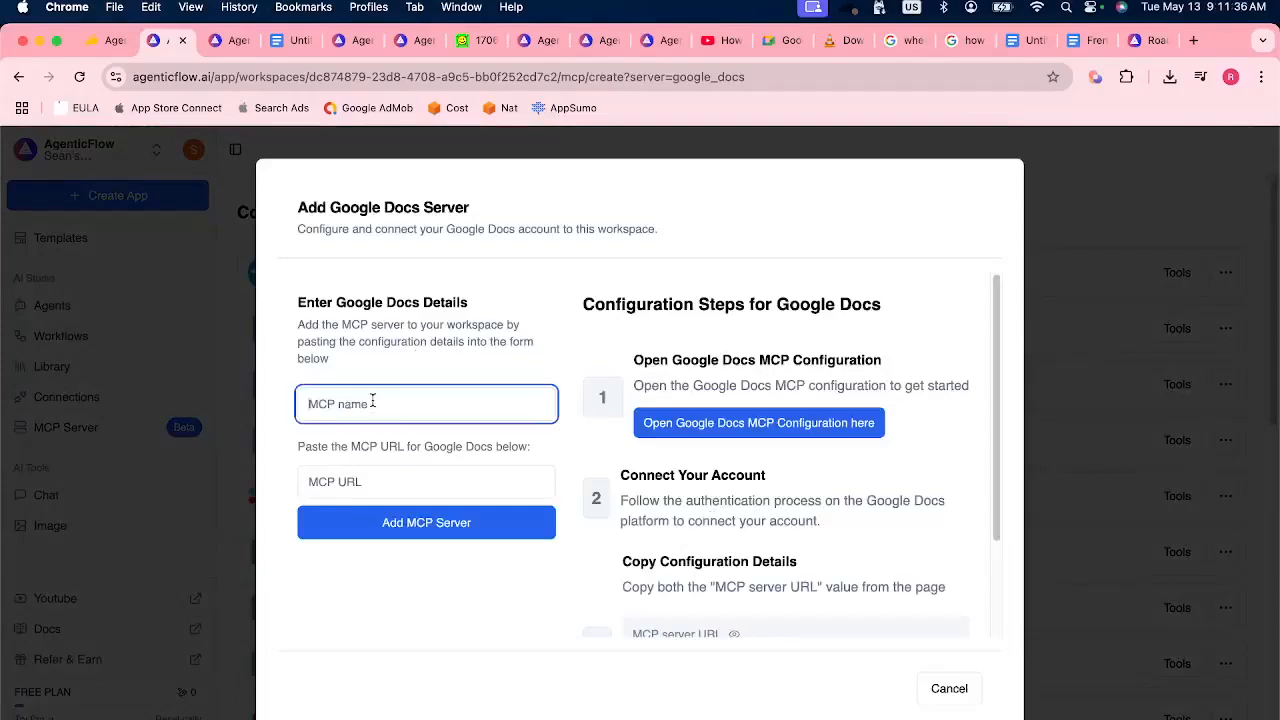
{"action": "left_click", "coordinate": [336, 485]}
{"action": "left_click", "coordinate": [452, 378]}
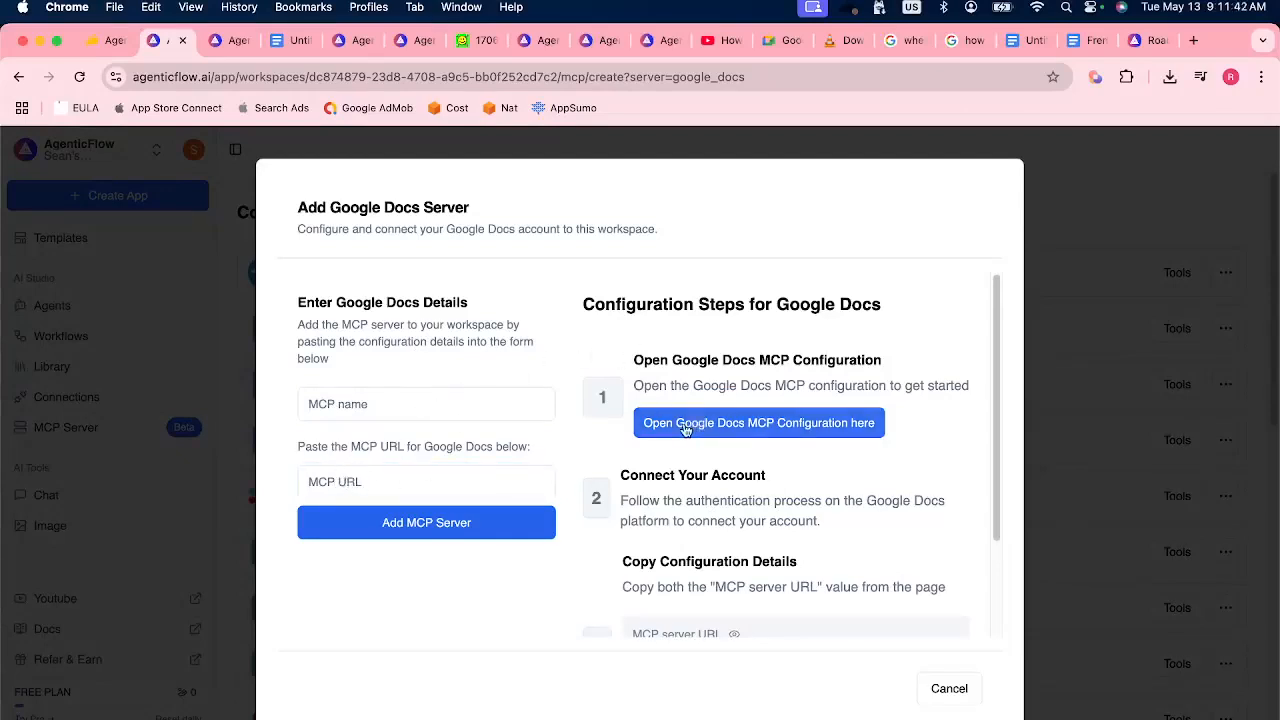
{"action": "left_click", "coordinate": [744, 428]}
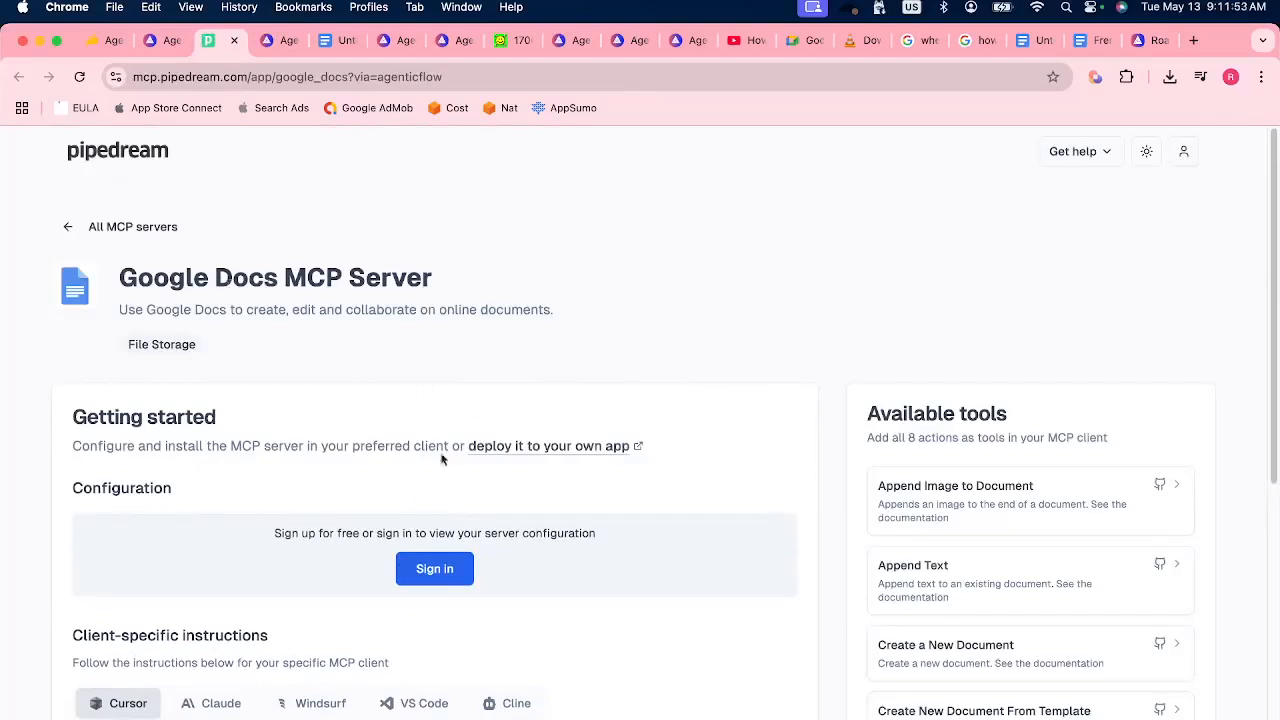
Sign in to Pipedream through Google with the AgenticFlow account.
{"action": "left_click", "coordinate": [437, 569]}
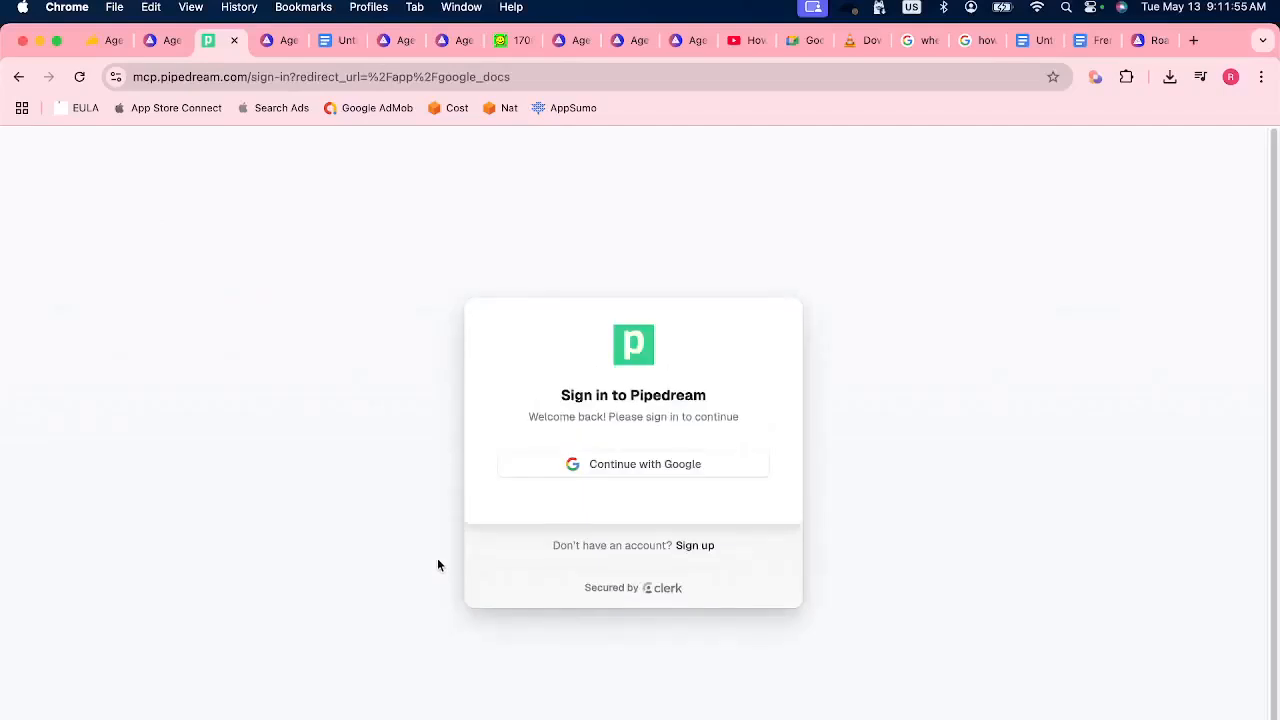
{"action": "left_click", "coordinate": [615, 465]}
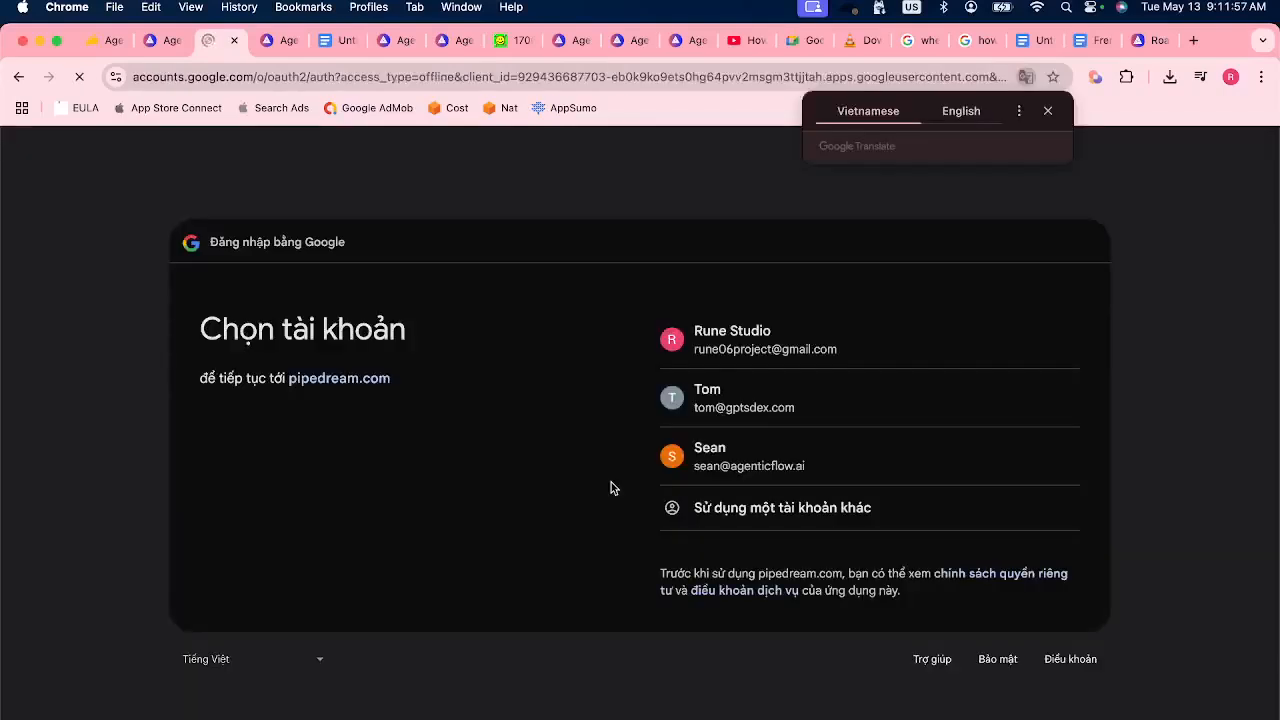
{"action": "left_click", "coordinate": [783, 458]}
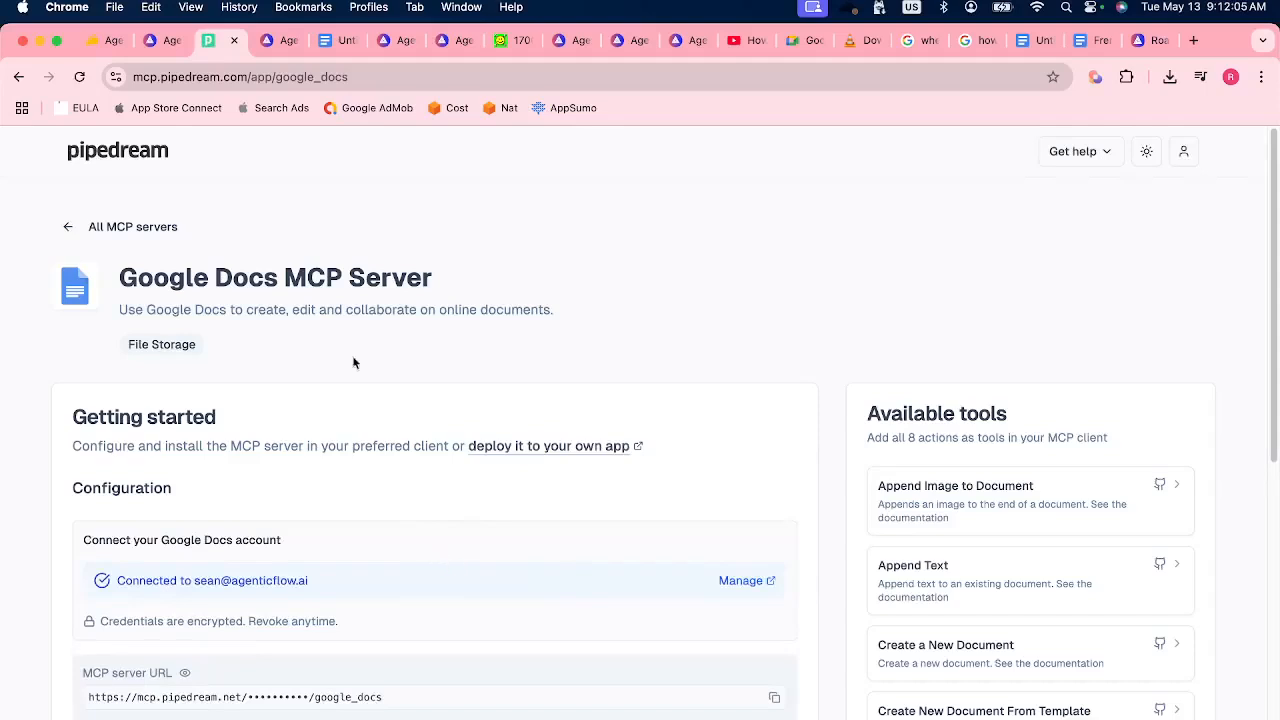
Open Pipedream's list of all MCP servers in a new tab and examine its introduction on free use with AI assistants.
{"action": "triple_click", "coordinate": [129, 227]}
{"action": "right_click", "coordinate": [129, 227]}
{"action": "left_click", "coordinate": [165, 229]}
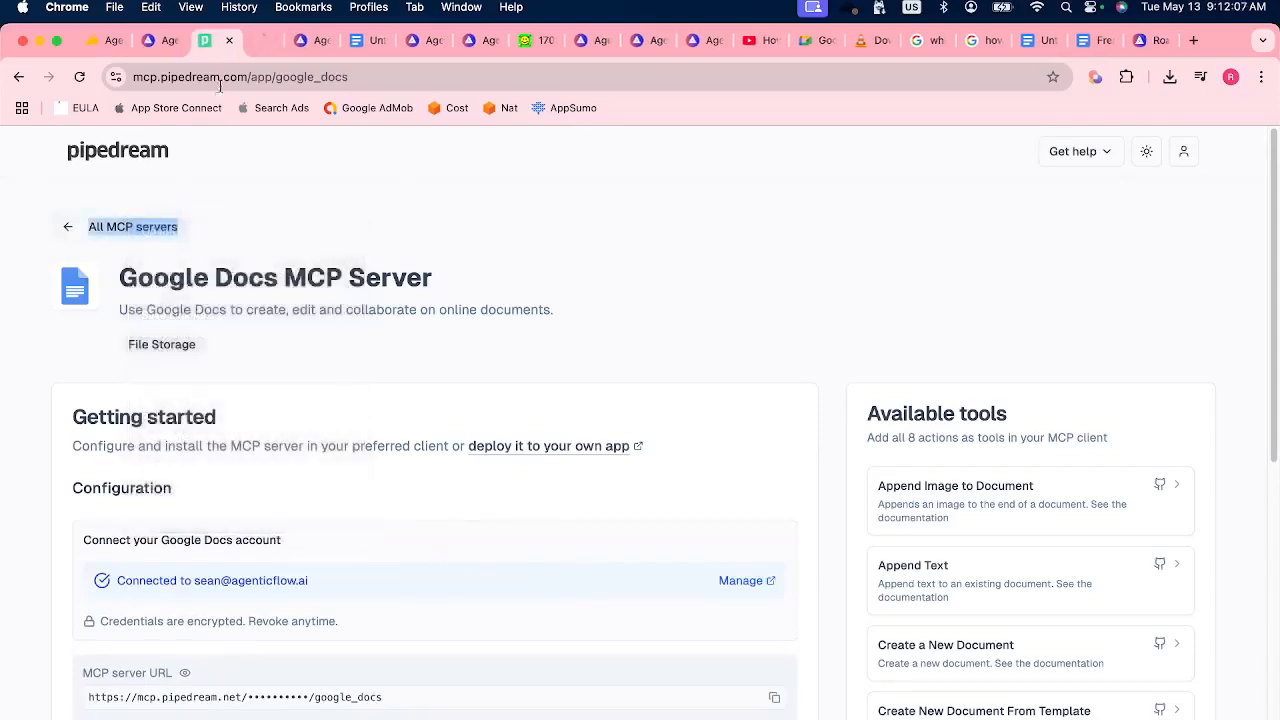
{"action": "key", "text": "ctrl+Tab"}
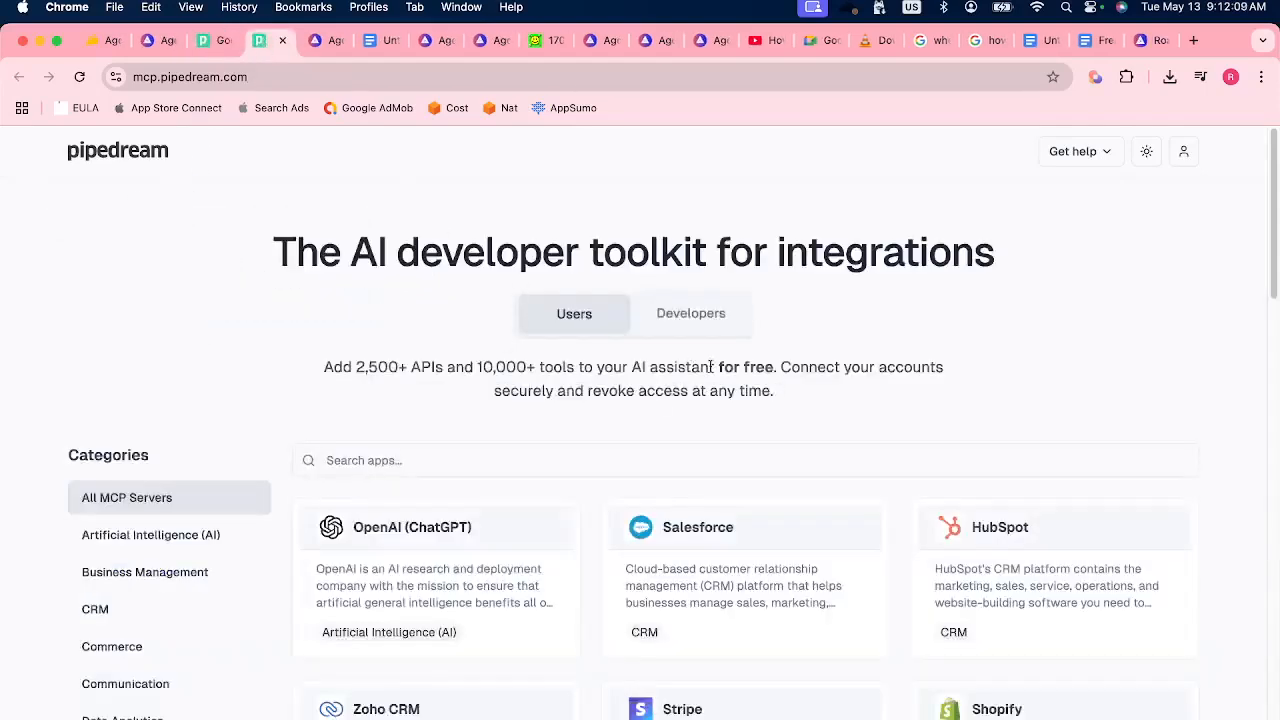
{"action": "left_click_drag", "start_coordinate": [592, 368], "coordinate": [774, 368]}
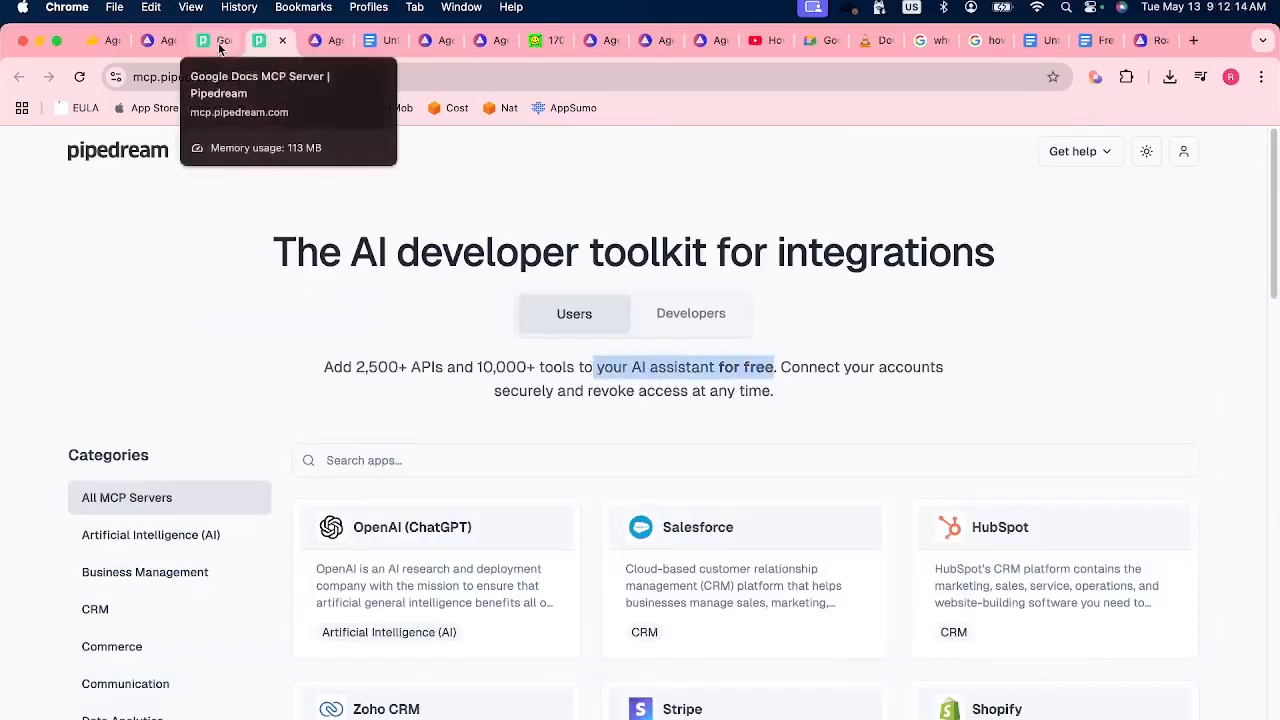
Return to the Google Docs MCP Server page and copy the MCP server URL from its configuration.
{"action": "left_click", "coordinate": [219, 47]}
{"action": "scroll", "coordinate": [523, 503], "scroll_direction": "down", "scroll_amount": 3}
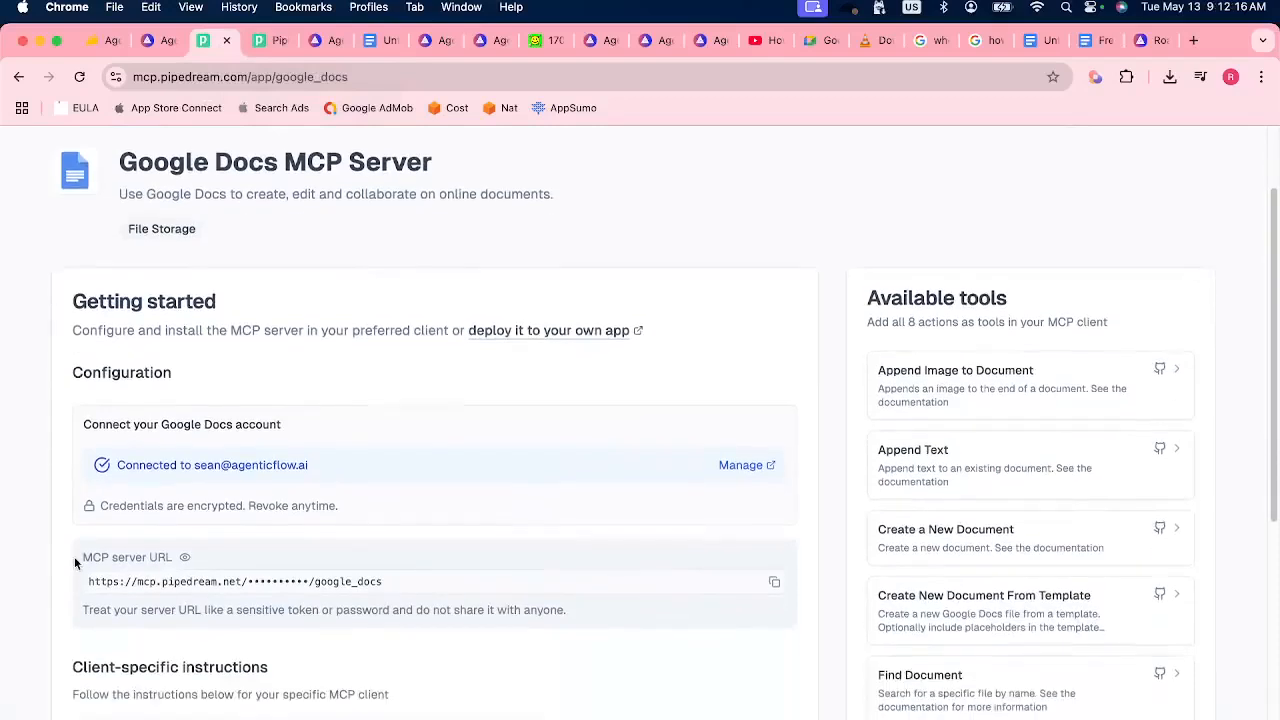
{"action": "left_click_drag", "start_coordinate": [88, 557], "coordinate": [192, 565]}
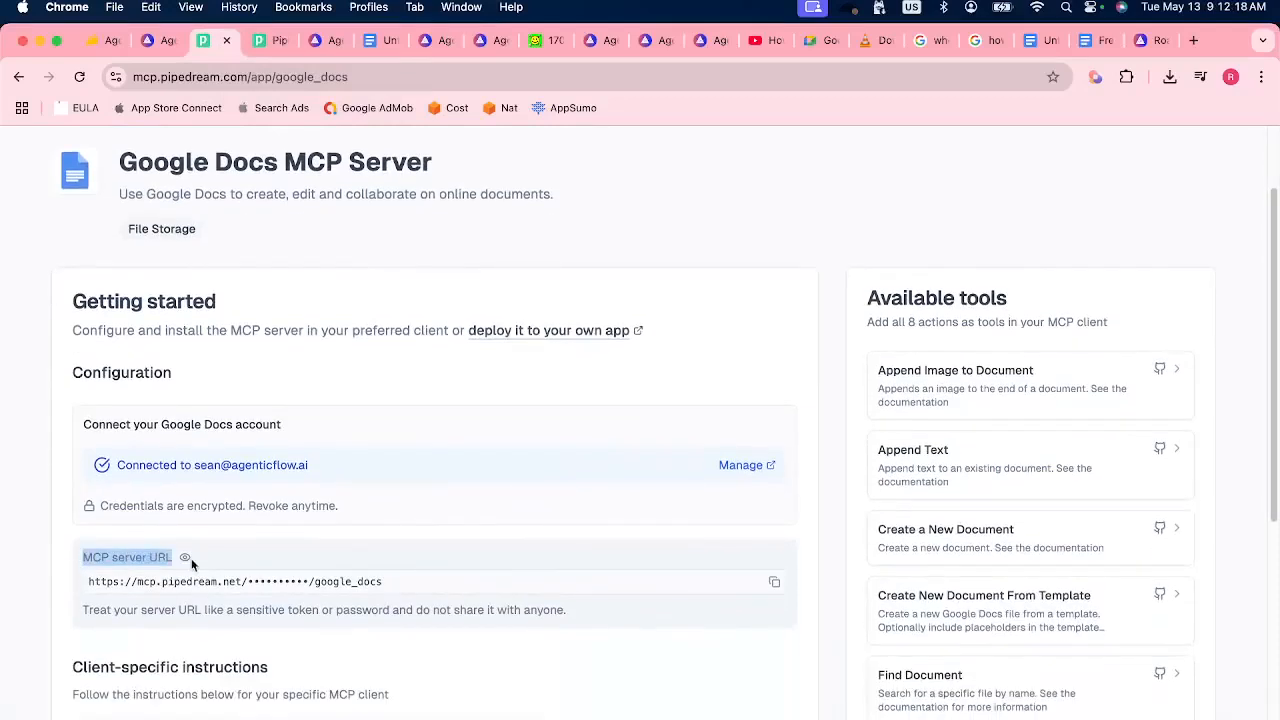
{"action": "left_click", "coordinate": [258, 556]}
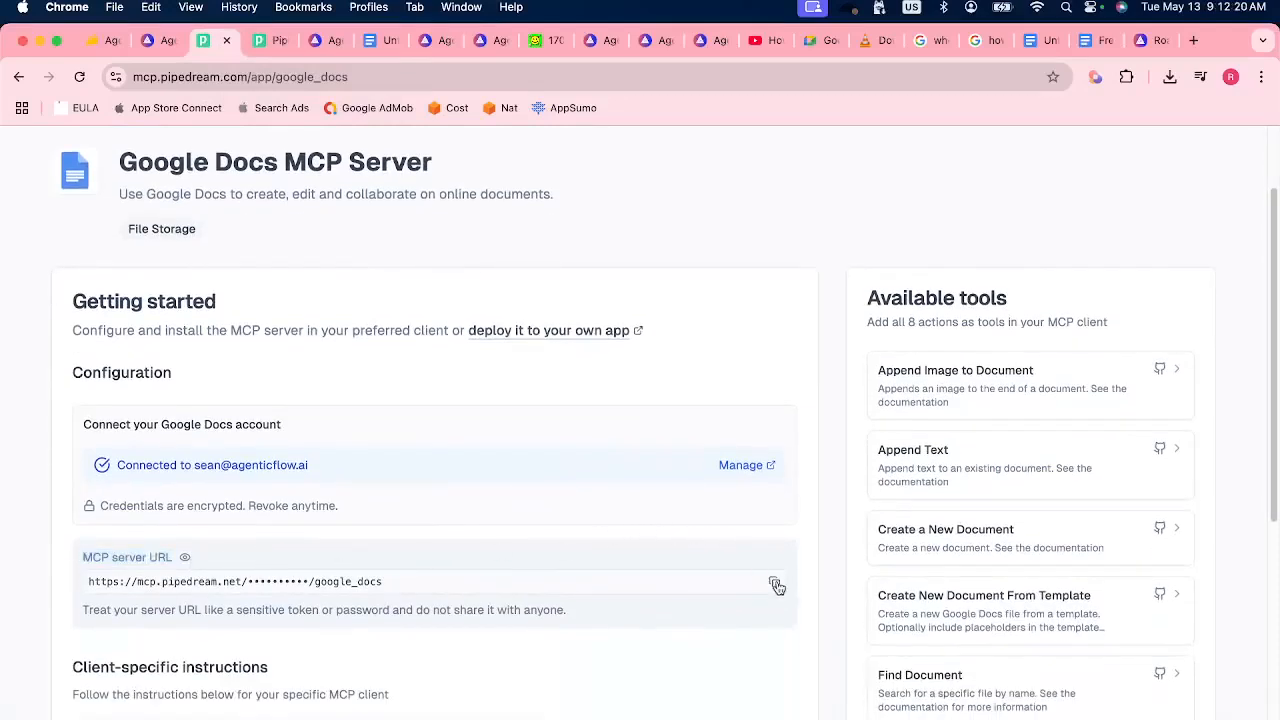
Return to AgenticFlow's Add Google Docs Server form and paste the copied MCP server URL.
{"action": "left_click", "coordinate": [153, 44]}
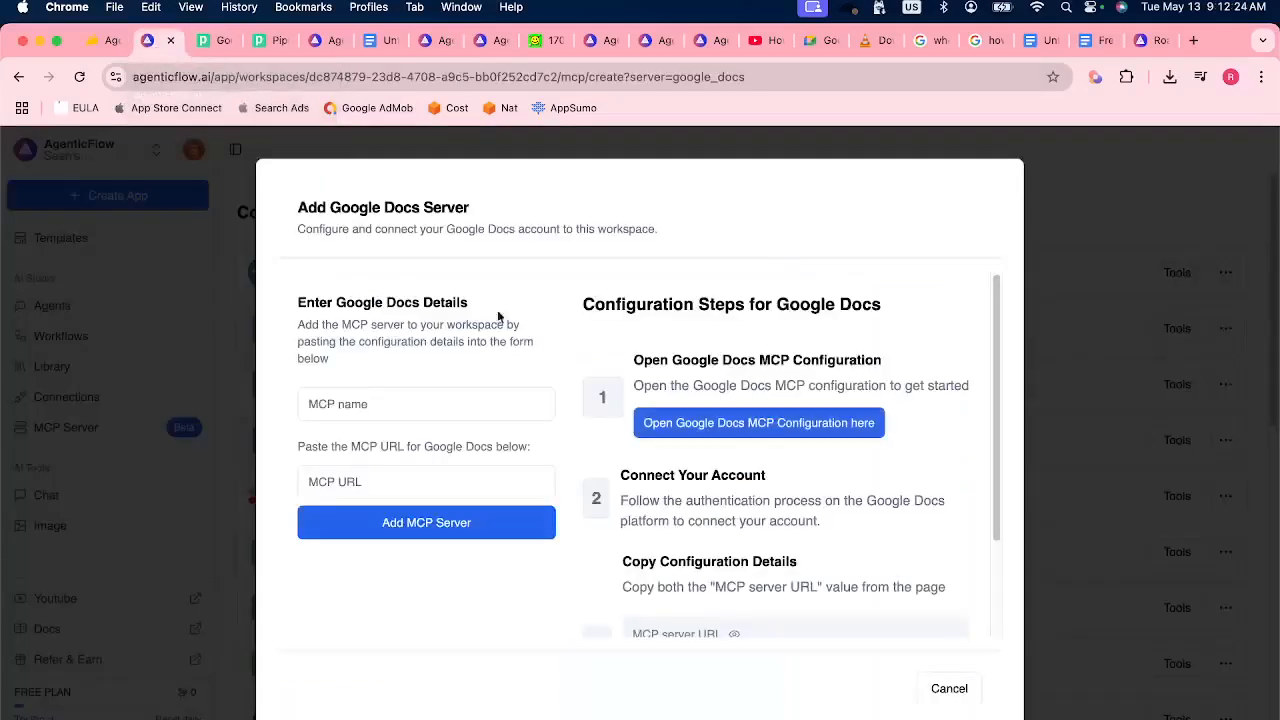
{"action": "left_click", "coordinate": [354, 482]}
{"action": "key", "text": "super+v"}
Name the server MCP Google Docs followed by the account e-mail and 5.13, add it without saving a password, and locate it in the list.
{"action": "left_click", "coordinate": [421, 404]}
{"action": "type", "text": "MCP "}
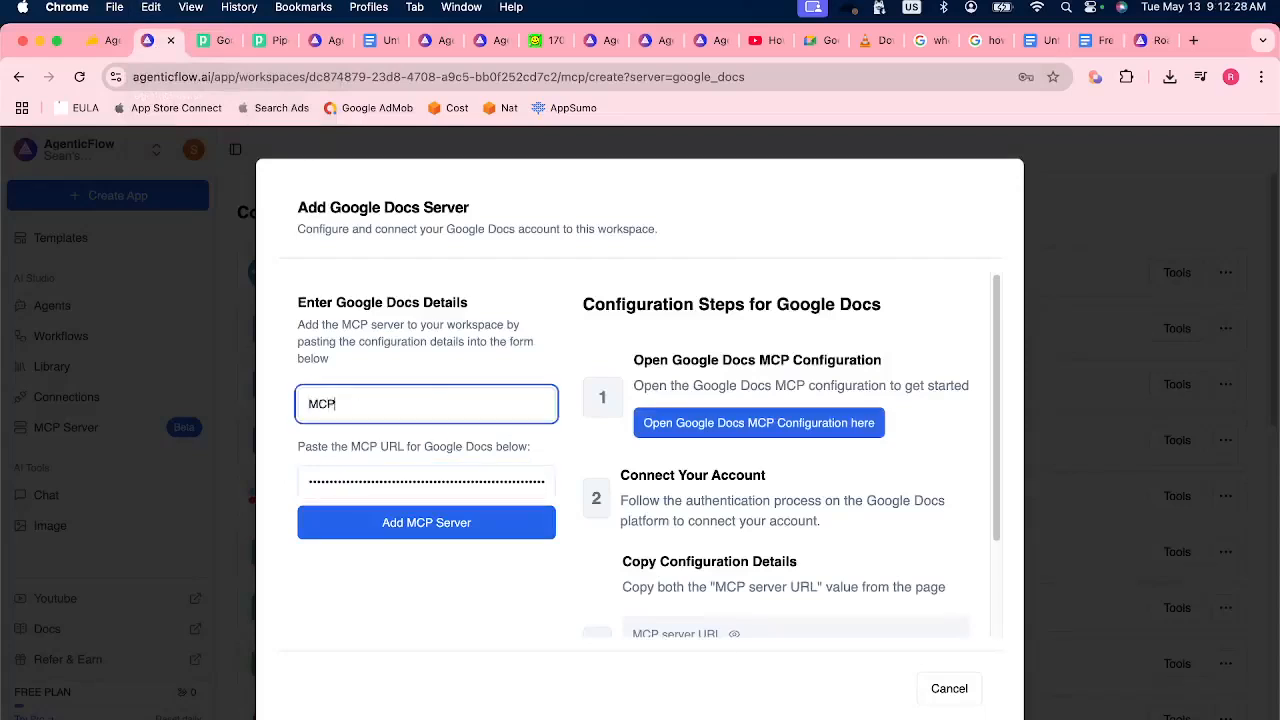
{"action": "type", "text": "Google Docs"}
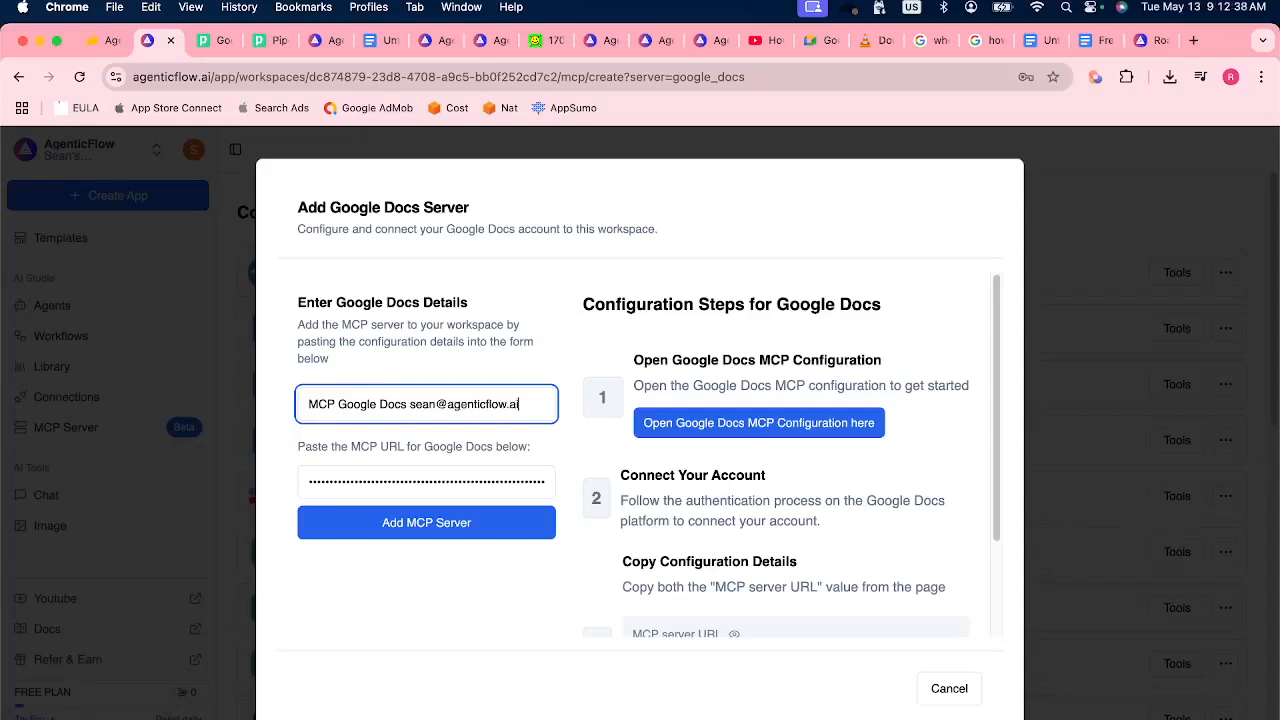
{"action": "type", "text": " 5.13"}
{"action": "left_click", "coordinate": [441, 519]}
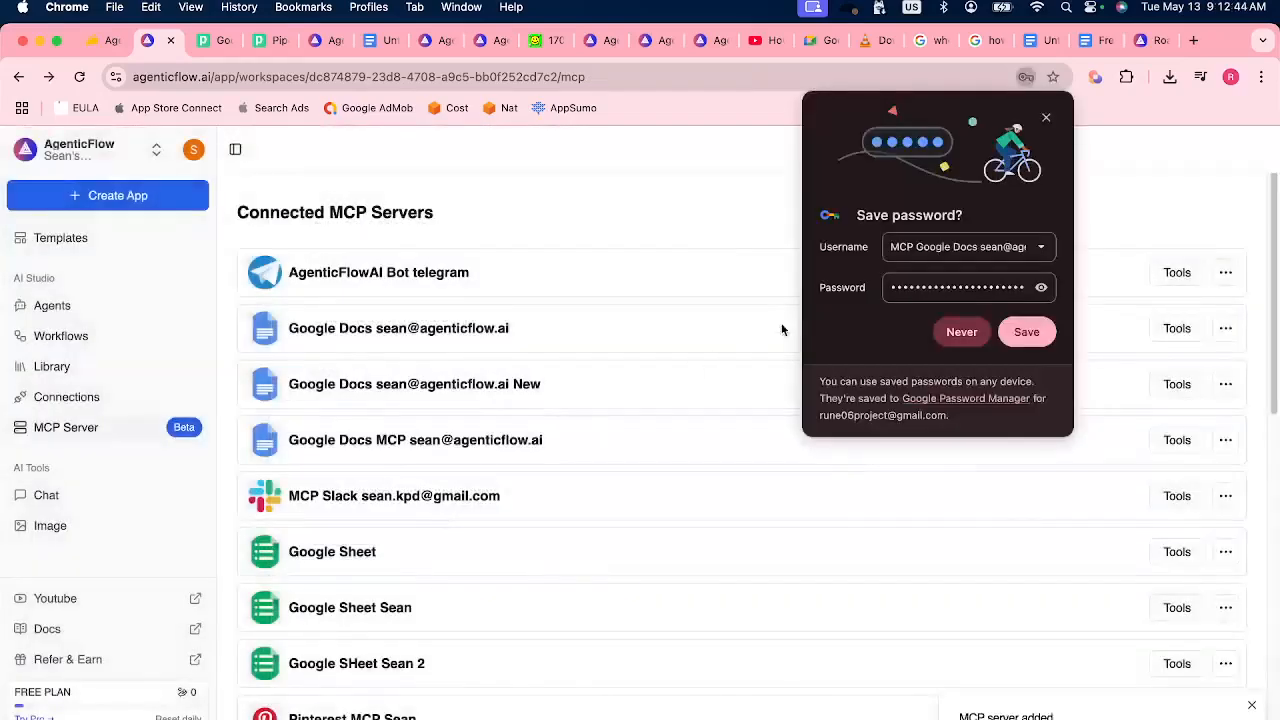
{"action": "left_click", "coordinate": [1046, 118]}
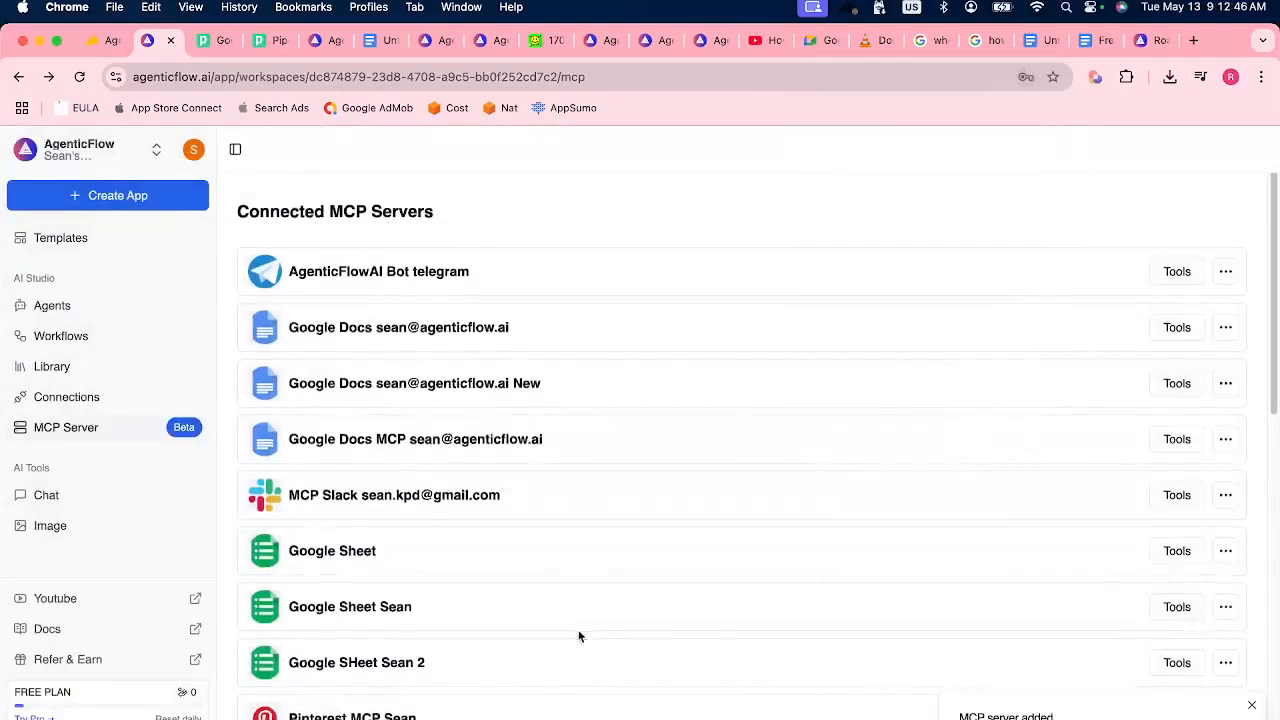
{"action": "scroll", "coordinate": [578, 636], "scroll_direction": "down", "scroll_amount": 5}
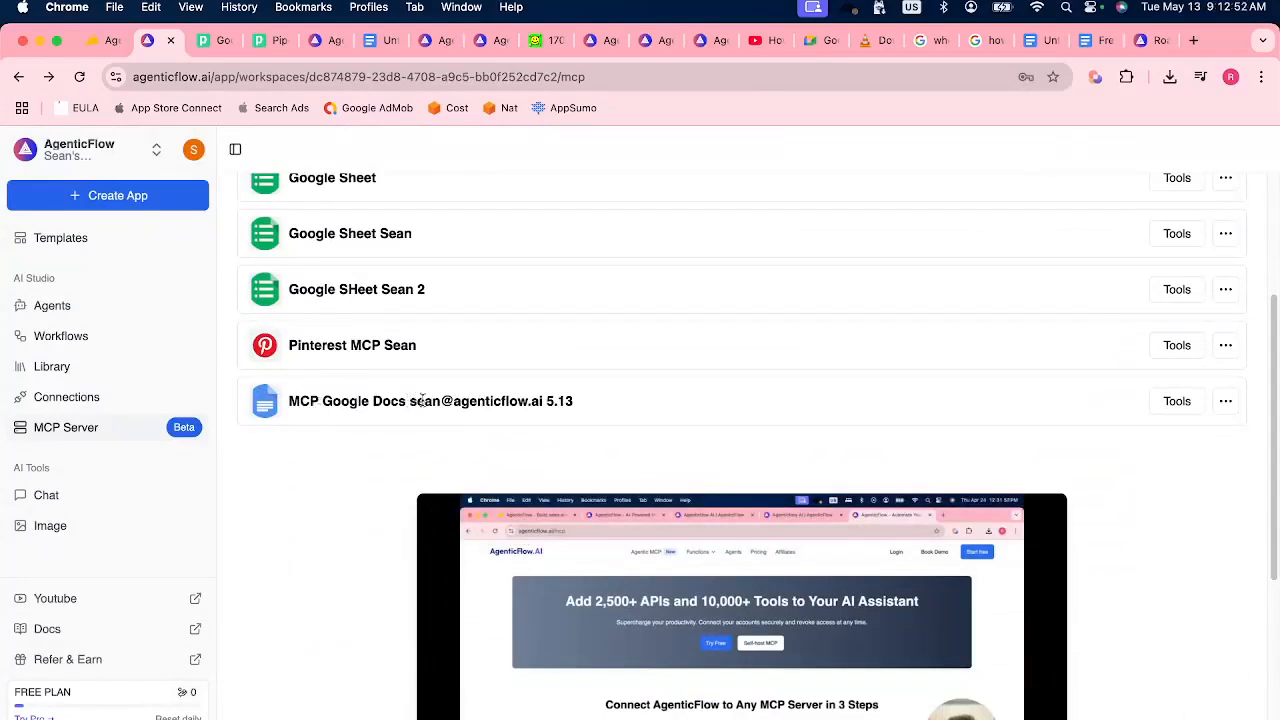
{"action": "left_click_drag", "start_coordinate": [546, 400], "coordinate": [592, 420]}
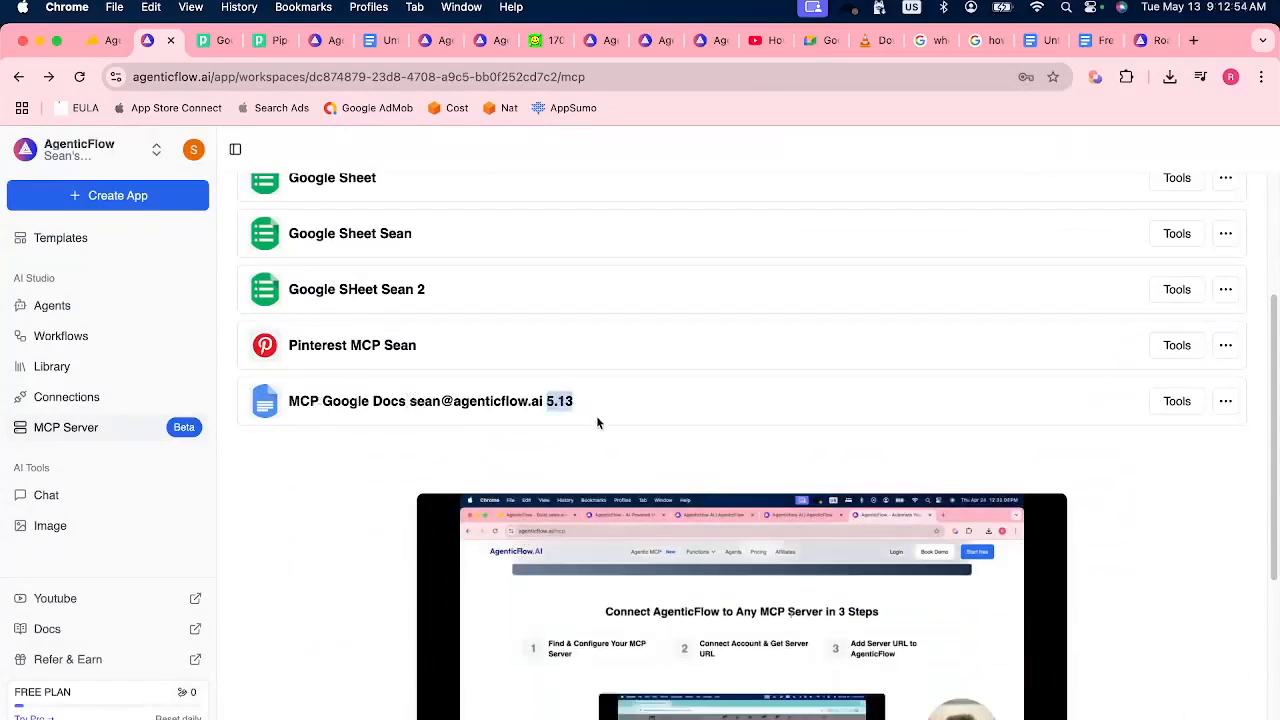
{"action": "left_click", "coordinate": [597, 416]}
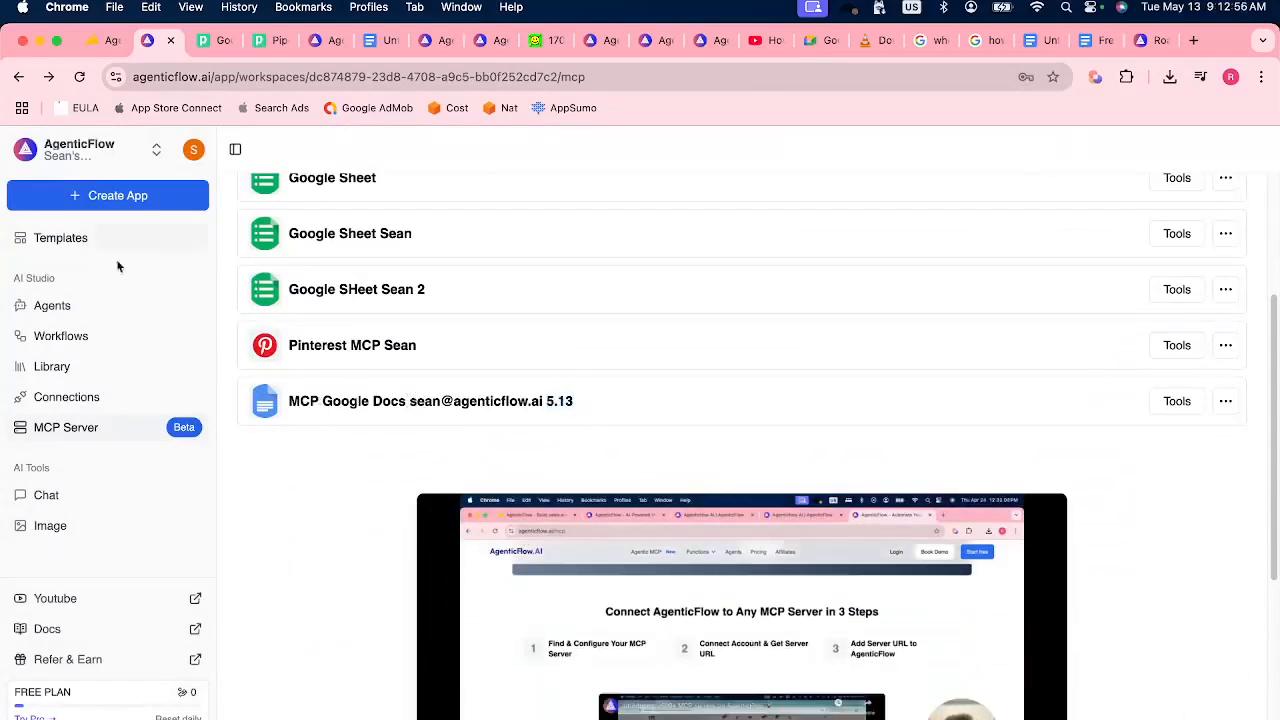
Create an agent from scratch named "Test MCP in agent".
{"action": "left_click", "coordinate": [92, 308]}
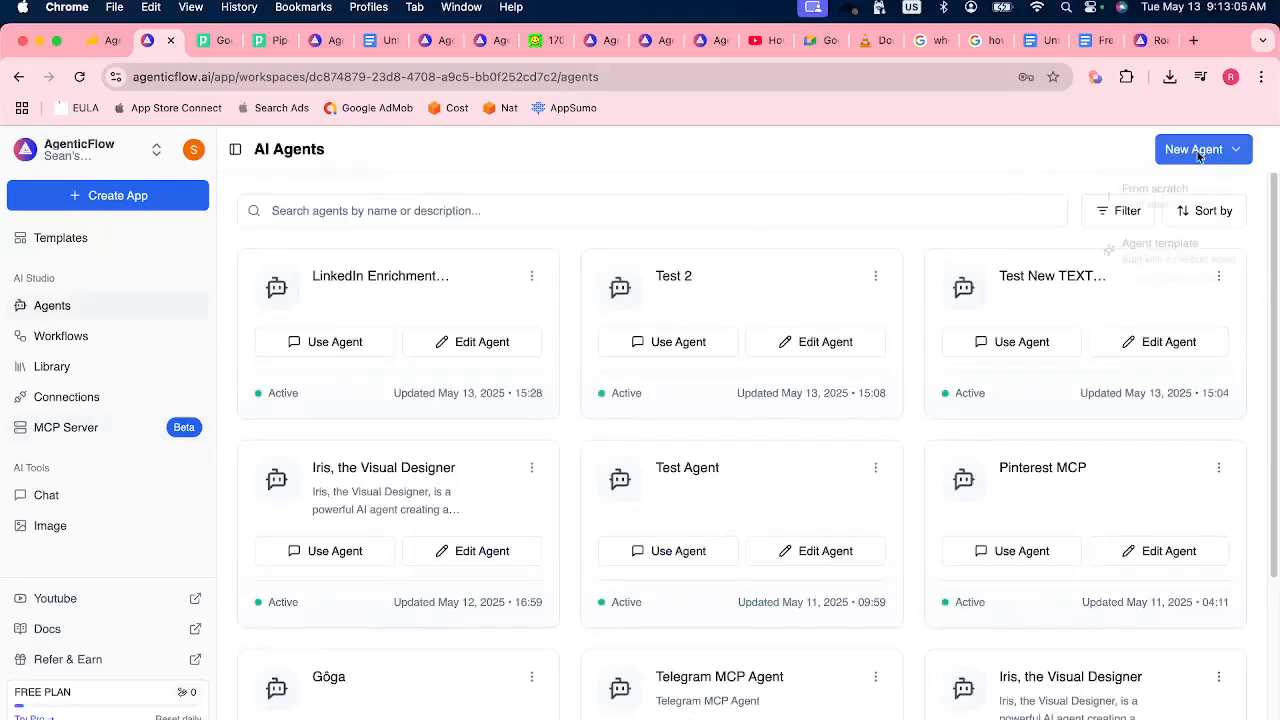
{"action": "left_click", "coordinate": [1198, 152]}
{"action": "left_click", "coordinate": [1169, 192]}
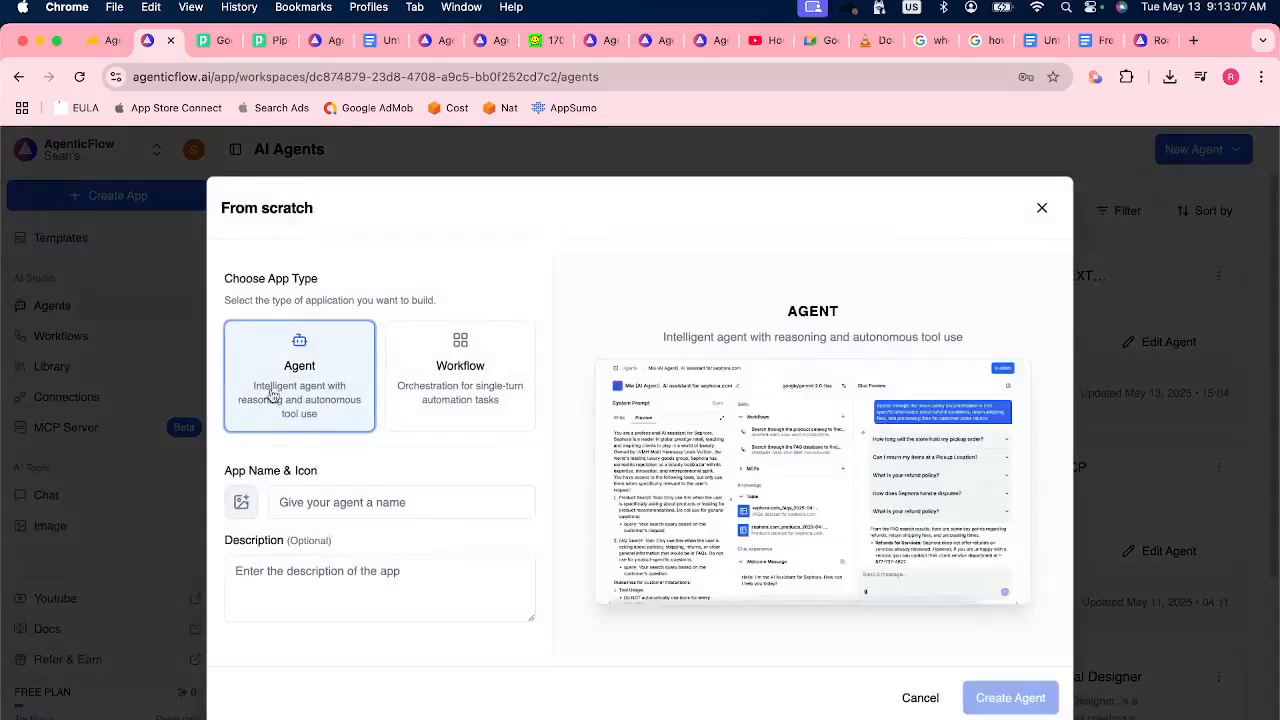
{"action": "left_click", "coordinate": [321, 500]}
{"action": "type", "text": "Test MCP in agent"}
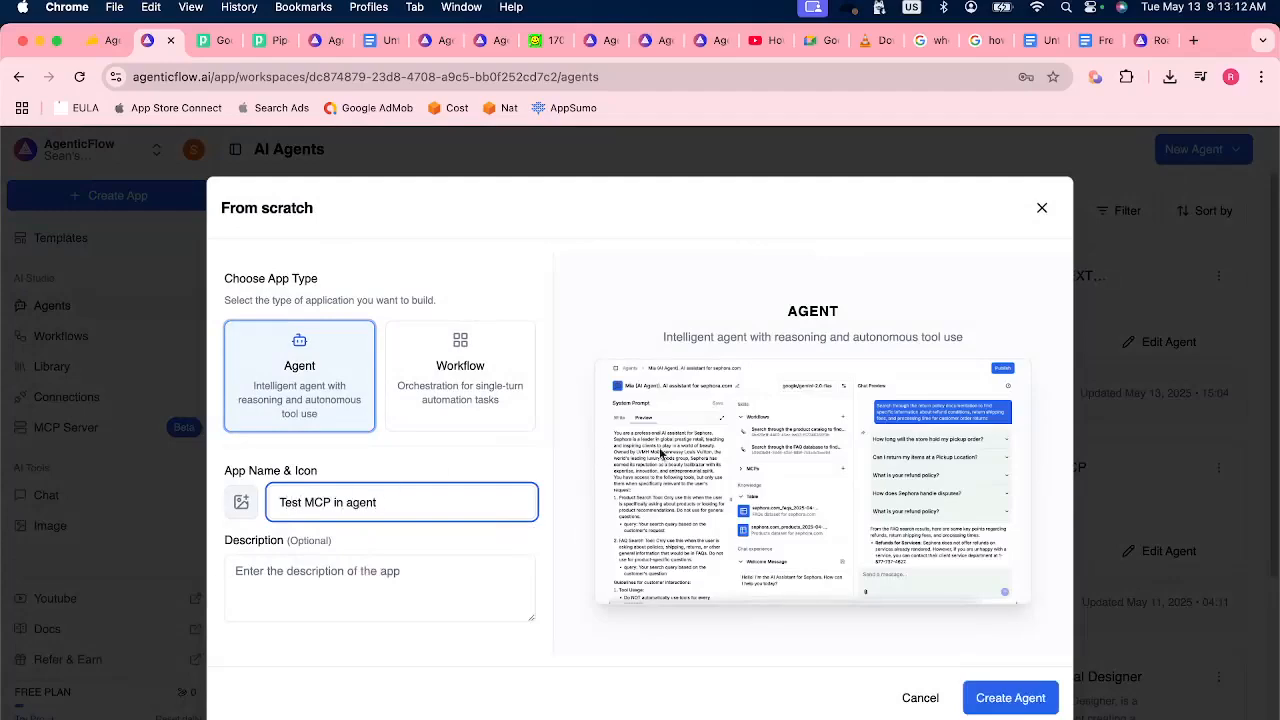
{"action": "left_click", "coordinate": [1003, 698]}
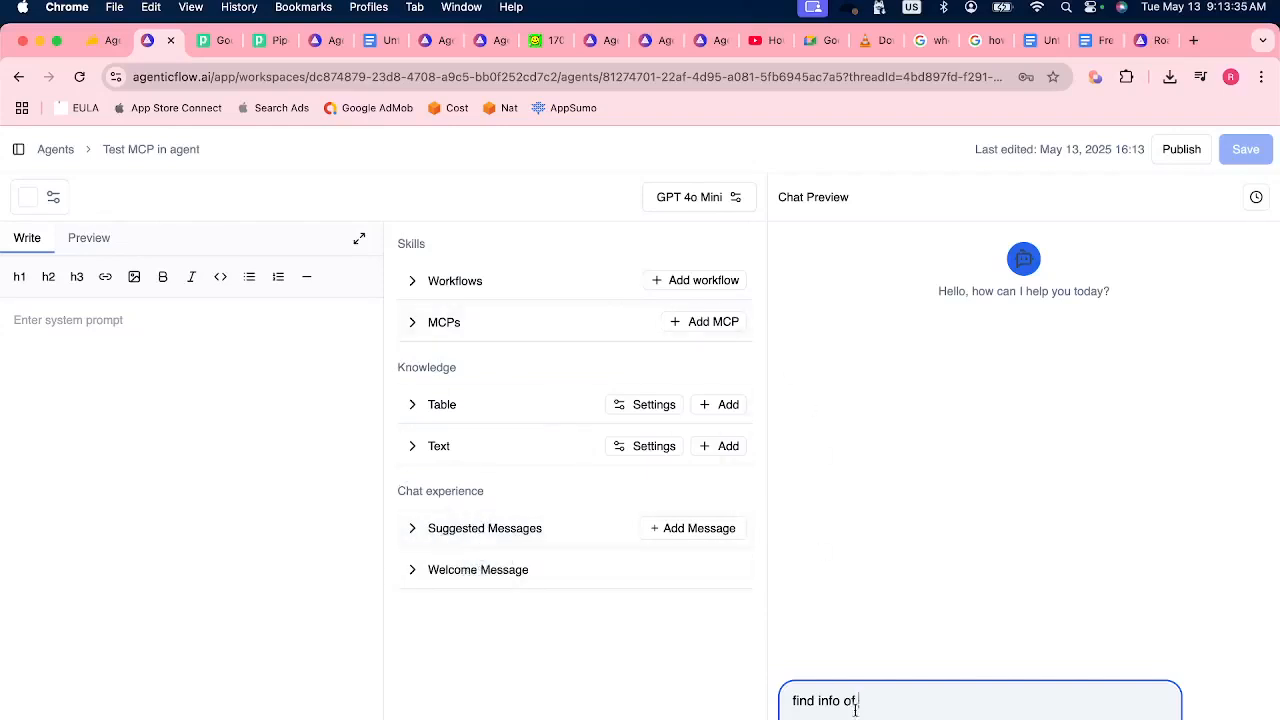
Start a new preview chat, clear the draft message and send "hey can you create a new google docs name it Hello world".
{"action": "left_click", "coordinate": [1254, 198]}
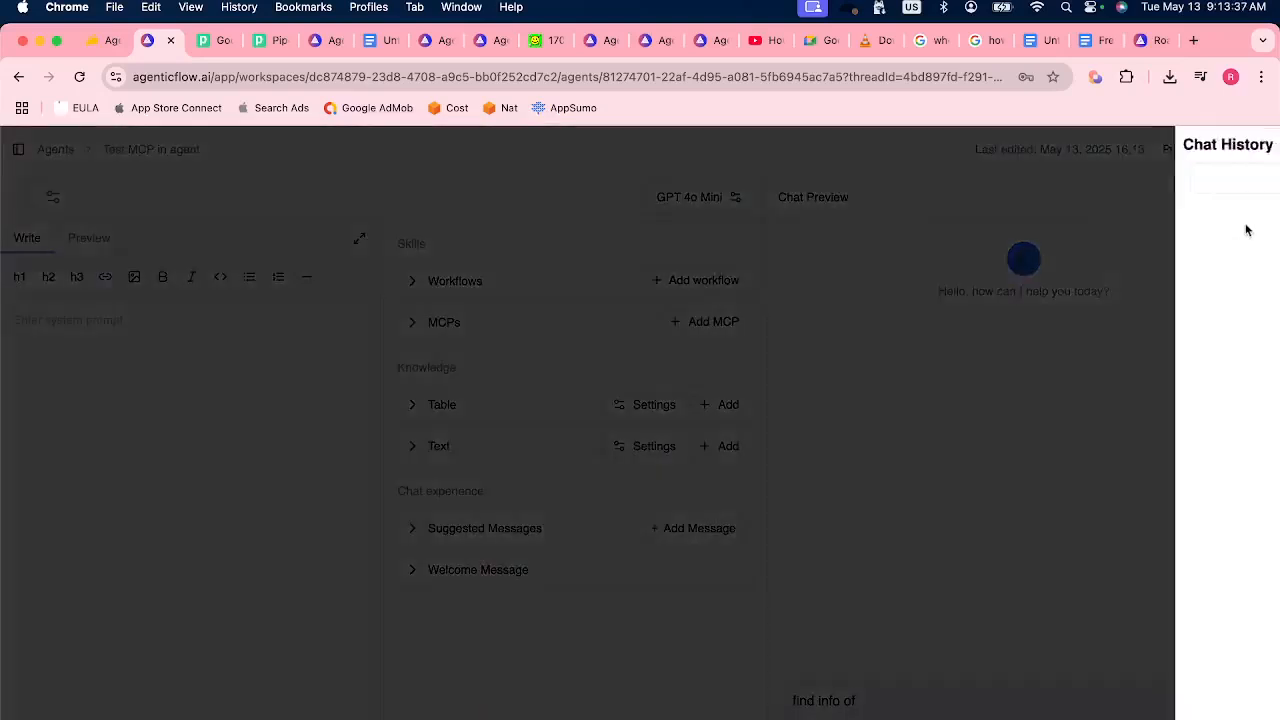
{"action": "left_click", "coordinate": [1168, 194]}
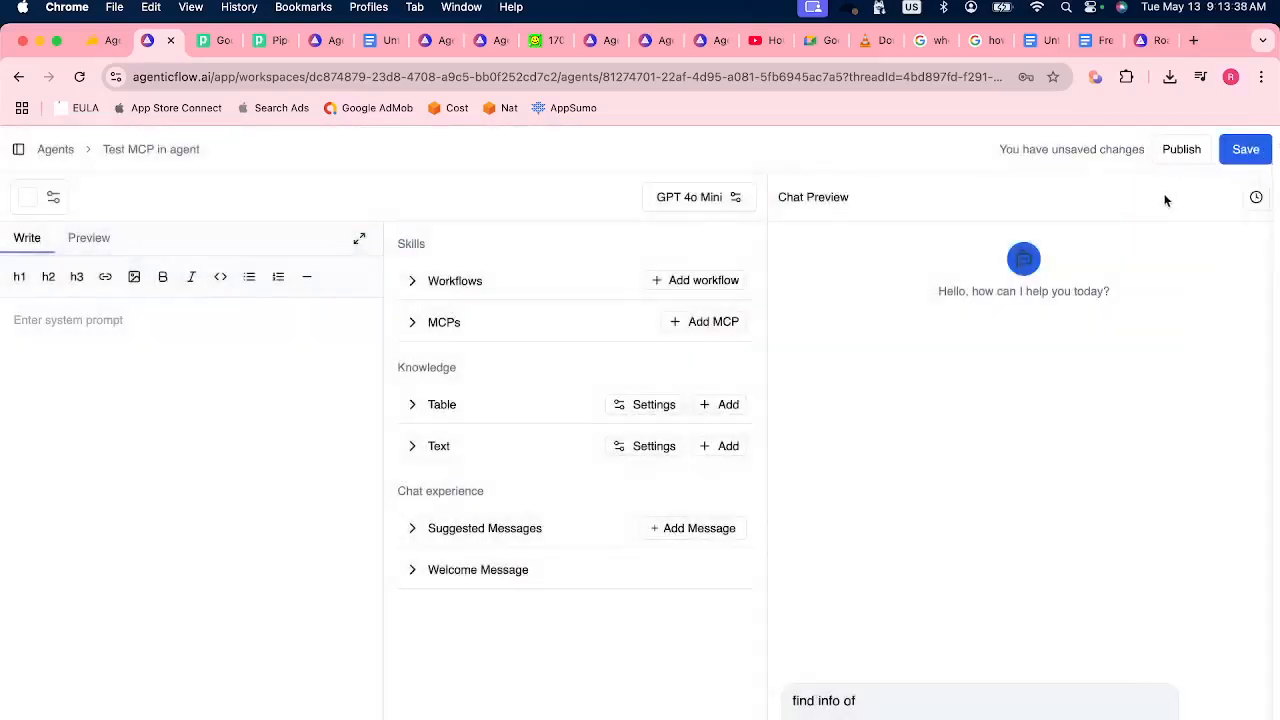
{"action": "left_click", "coordinate": [901, 714]}
{"action": "key", "text": "super+a"}
{"action": "key", "text": "BackSpace"}
{"action": "type", "text": "hey c"}
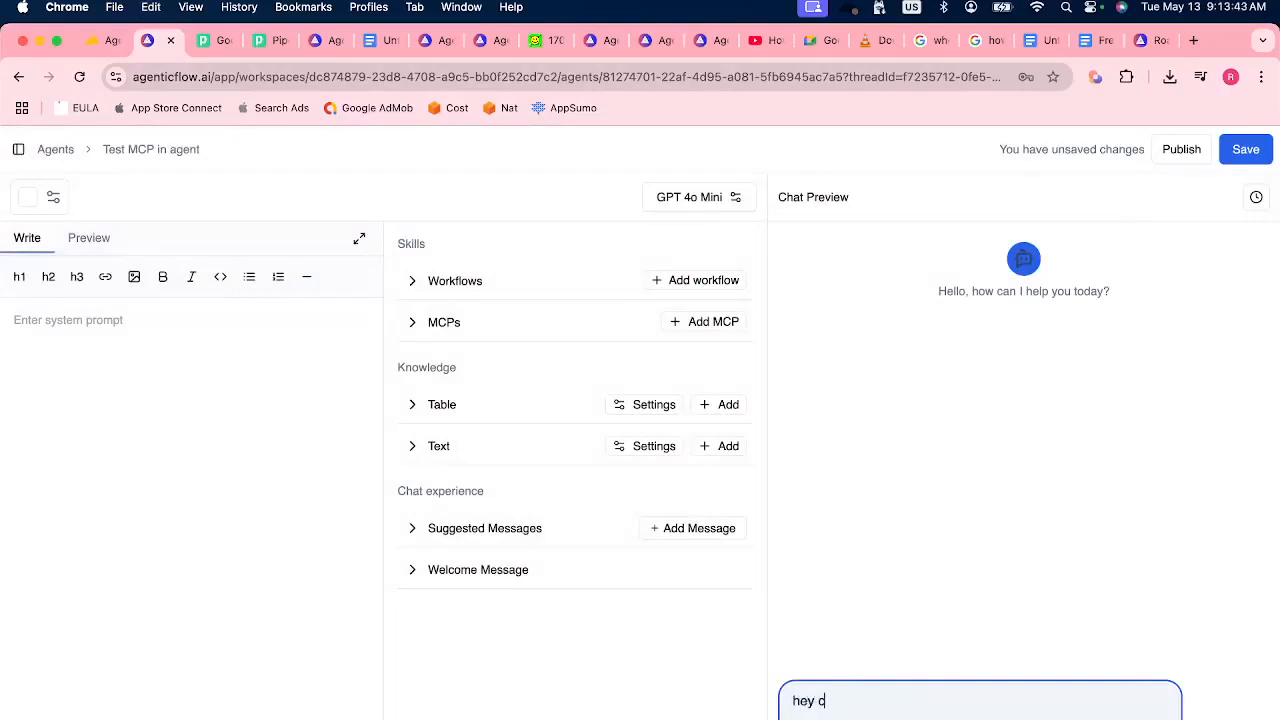
{"action": "type", "text": "an you create a new goo"}
{"action": "type", "text": "gle docs name it "}
{"action": "type", "text": "H"}
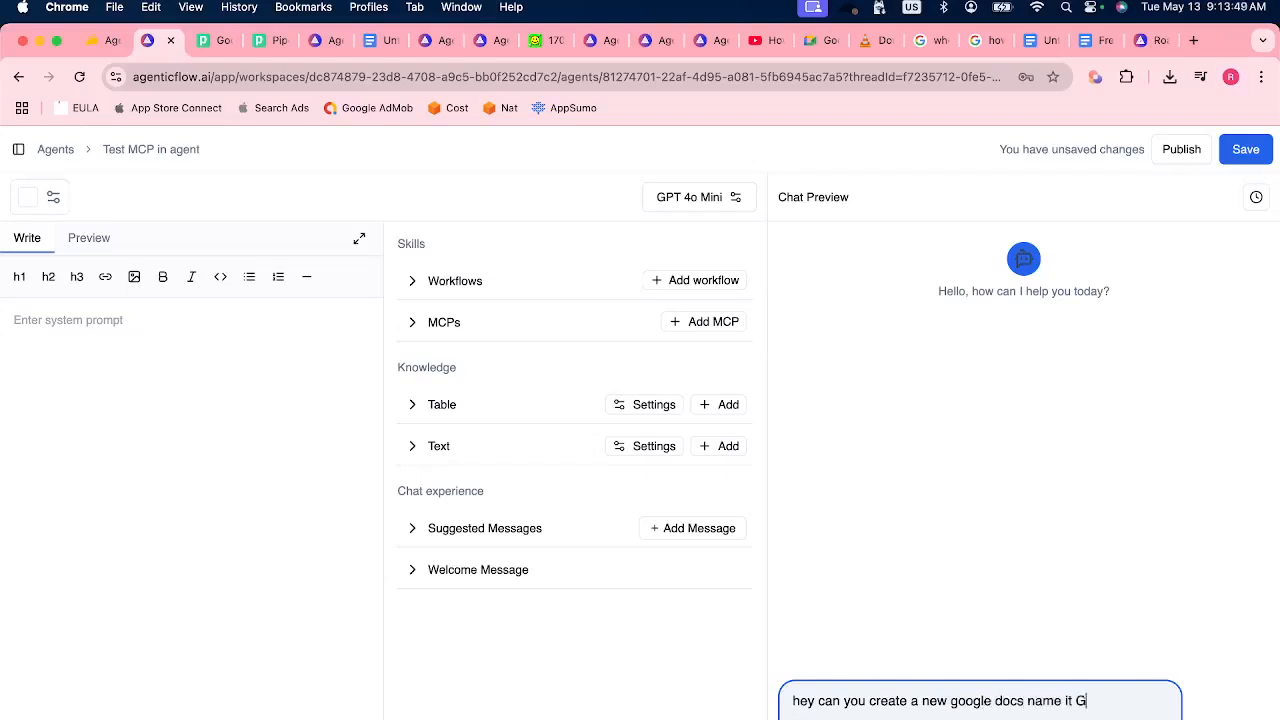
{"action": "type", "text": "ello world"}
{"action": "key", "text": "Return"}
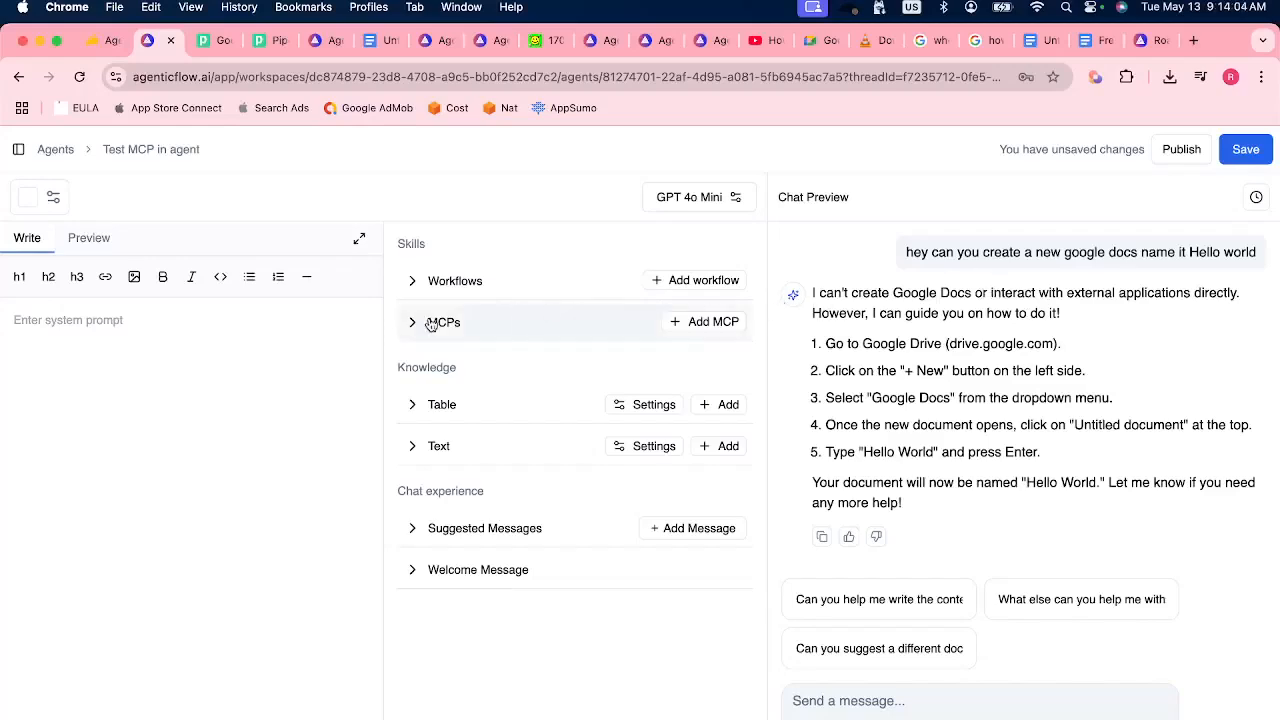
Add the Google Docs MCP server marked 5.13 to the agent with Auto Run and a timeout of 150, and save the agent.
{"action": "left_click", "coordinate": [686, 324]}
{"action": "scroll", "coordinate": [702, 462], "scroll_direction": "down", "scroll_amount": 2}
{"action": "scroll", "coordinate": [702, 462], "scroll_direction": "down", "scroll_amount": 2}
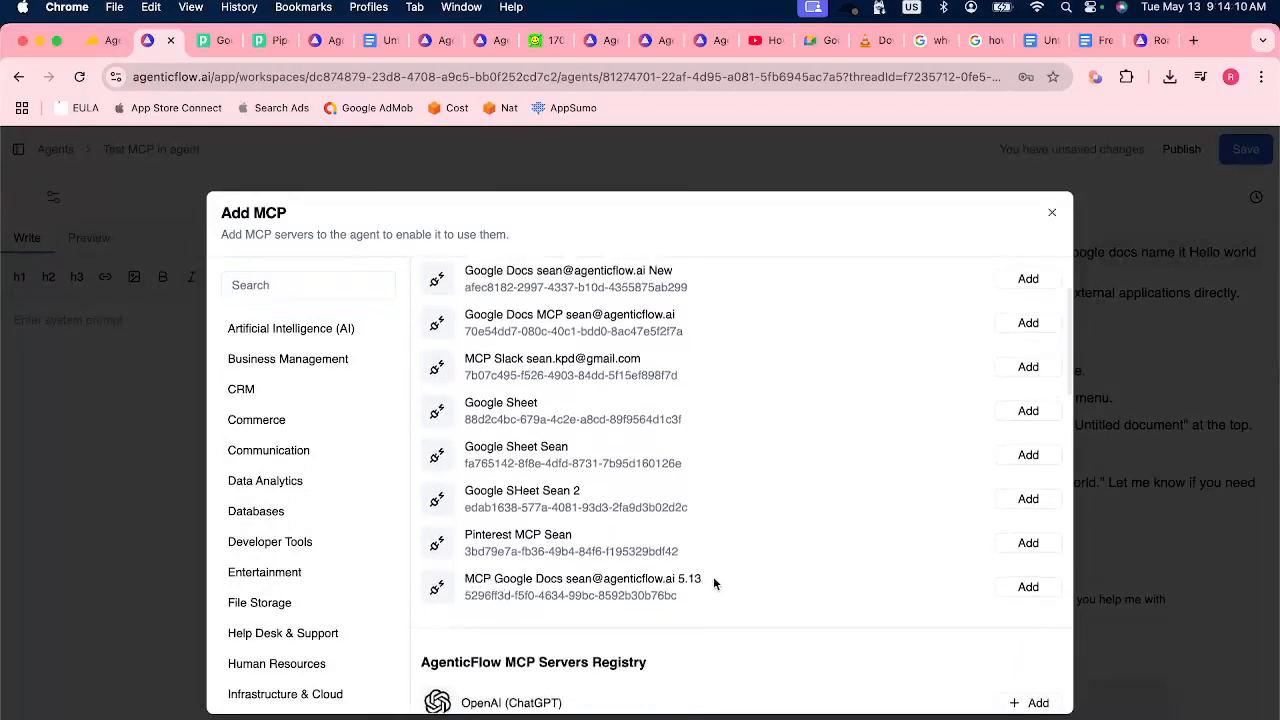
{"action": "left_click_drag", "start_coordinate": [705, 578], "coordinate": [565, 578]}
{"action": "left_click", "coordinate": [592, 576]}
{"action": "double_click", "coordinate": [682, 578]}
{"action": "left_click", "coordinate": [1028, 587]}
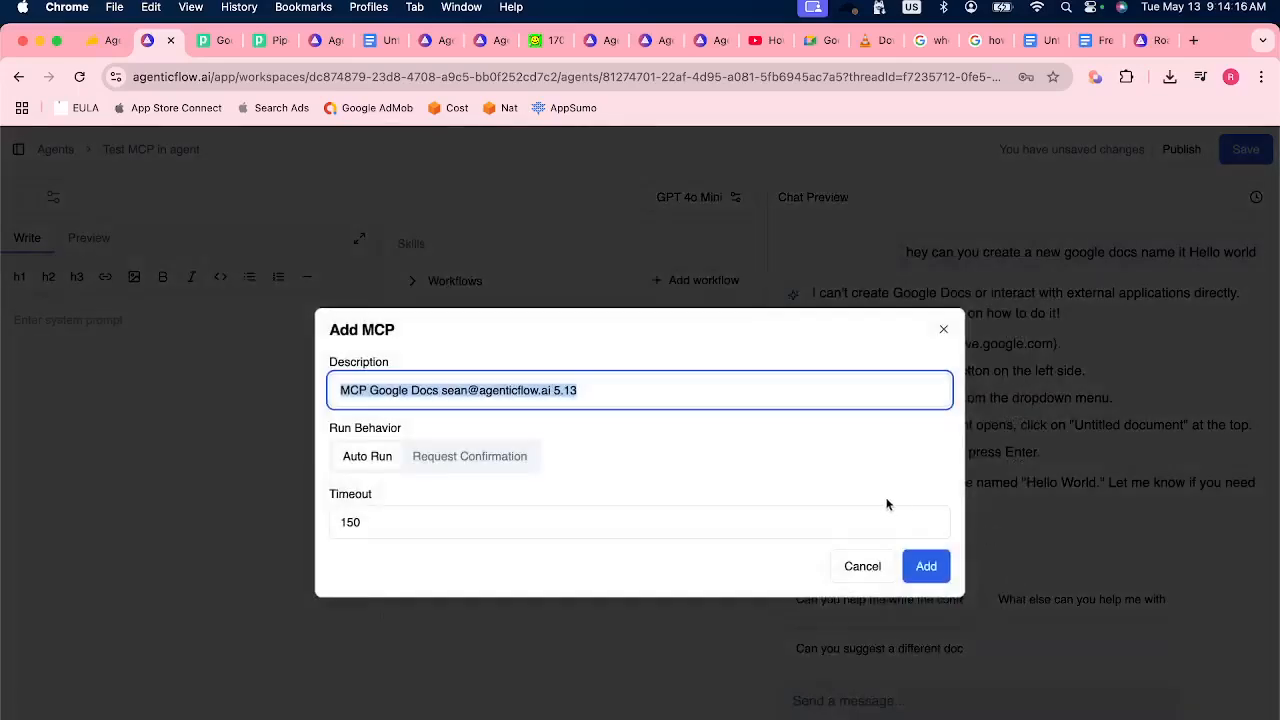
{"action": "left_click", "coordinate": [923, 563]}
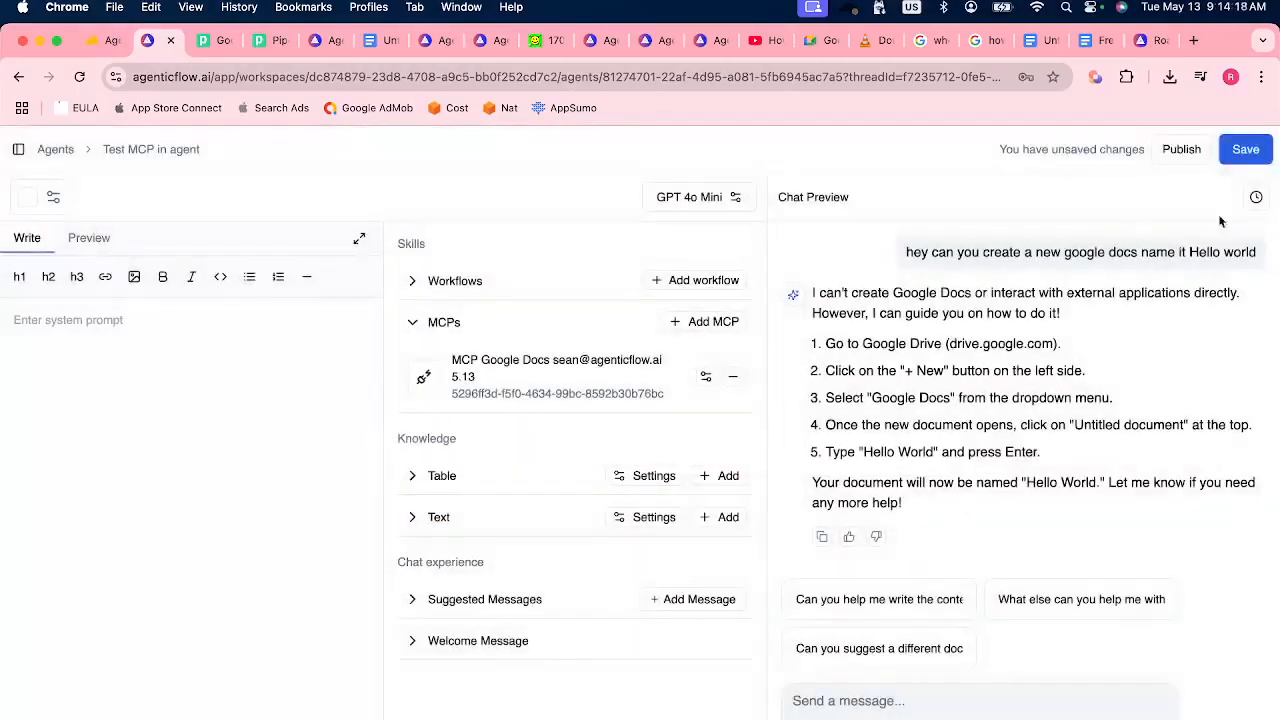
{"action": "left_click", "coordinate": [1258, 157]}
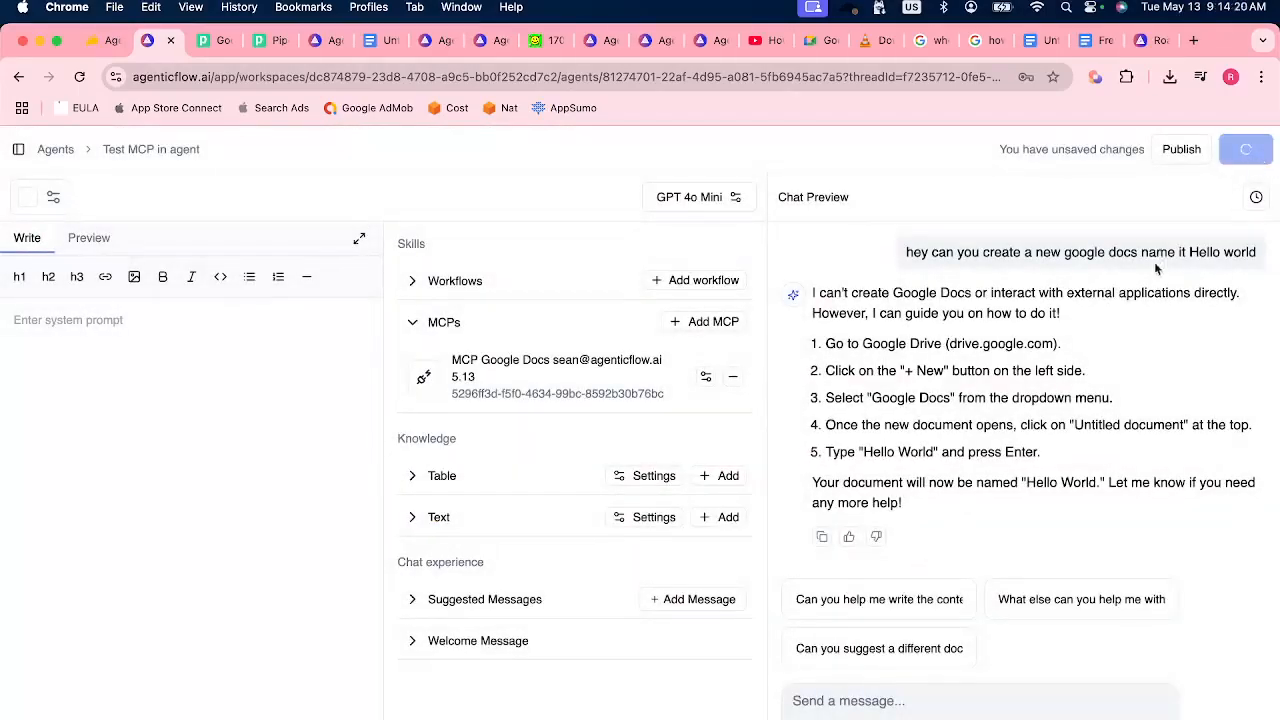
Copy the earlier Hello world document request and send it again in a new chat.
{"action": "left_click_drag", "start_coordinate": [908, 251], "coordinate": [1256, 252]}
{"action": "right_click", "coordinate": [1200, 252]}
{"action": "left_click", "coordinate": [1070, 294]}
{"action": "left_click", "coordinate": [1254, 198]}
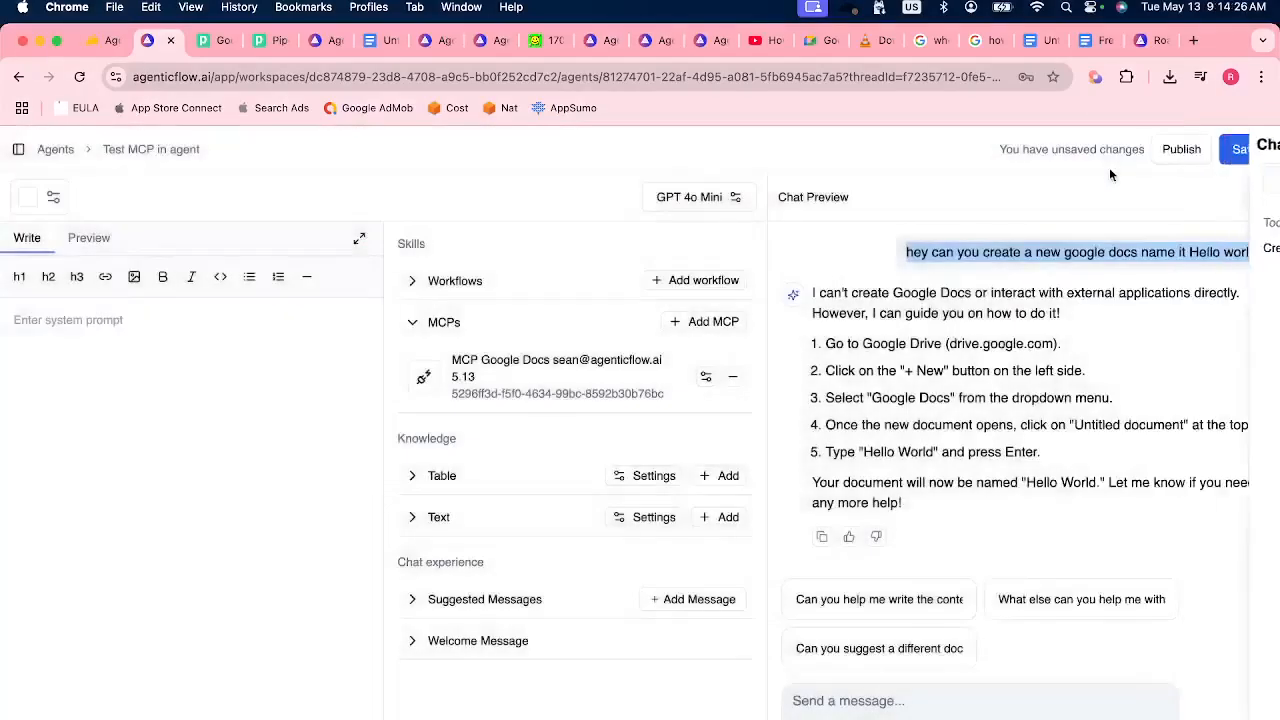
{"action": "left_click", "coordinate": [1109, 174]}
{"action": "left_click", "coordinate": [894, 704]}
{"action": "key", "text": "cmd+v"}
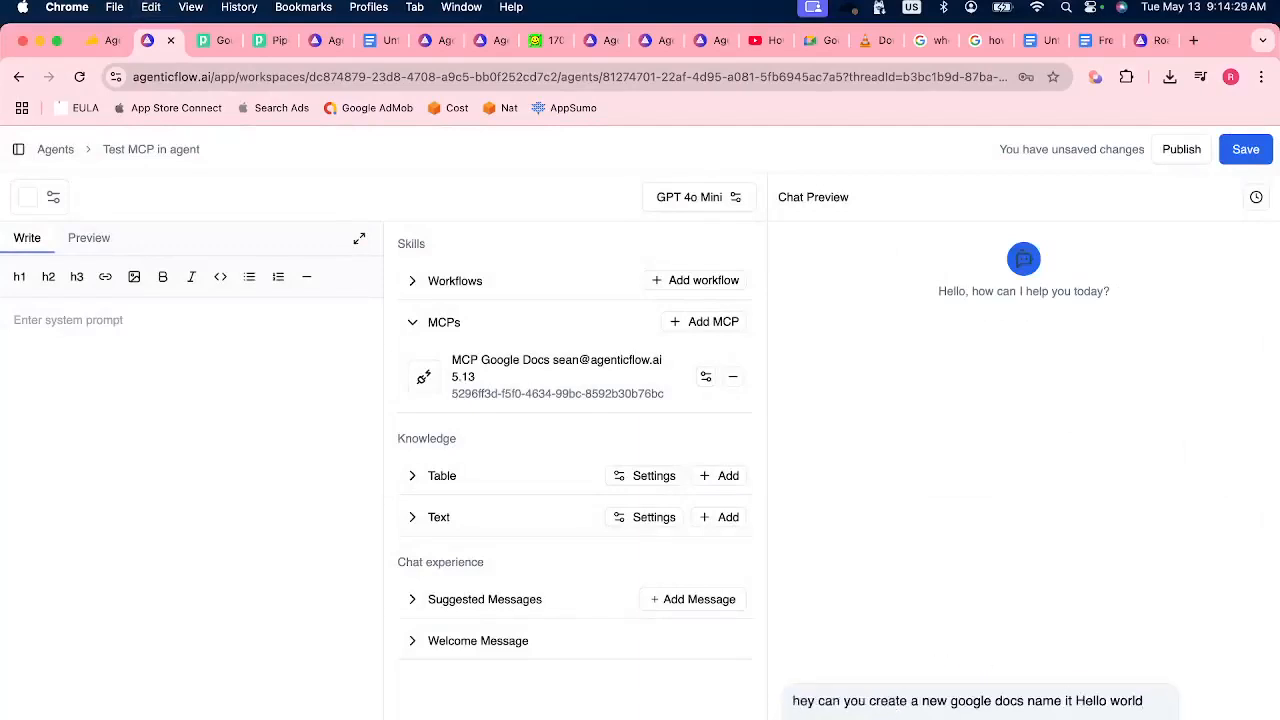
{"action": "key", "text": "Return"}
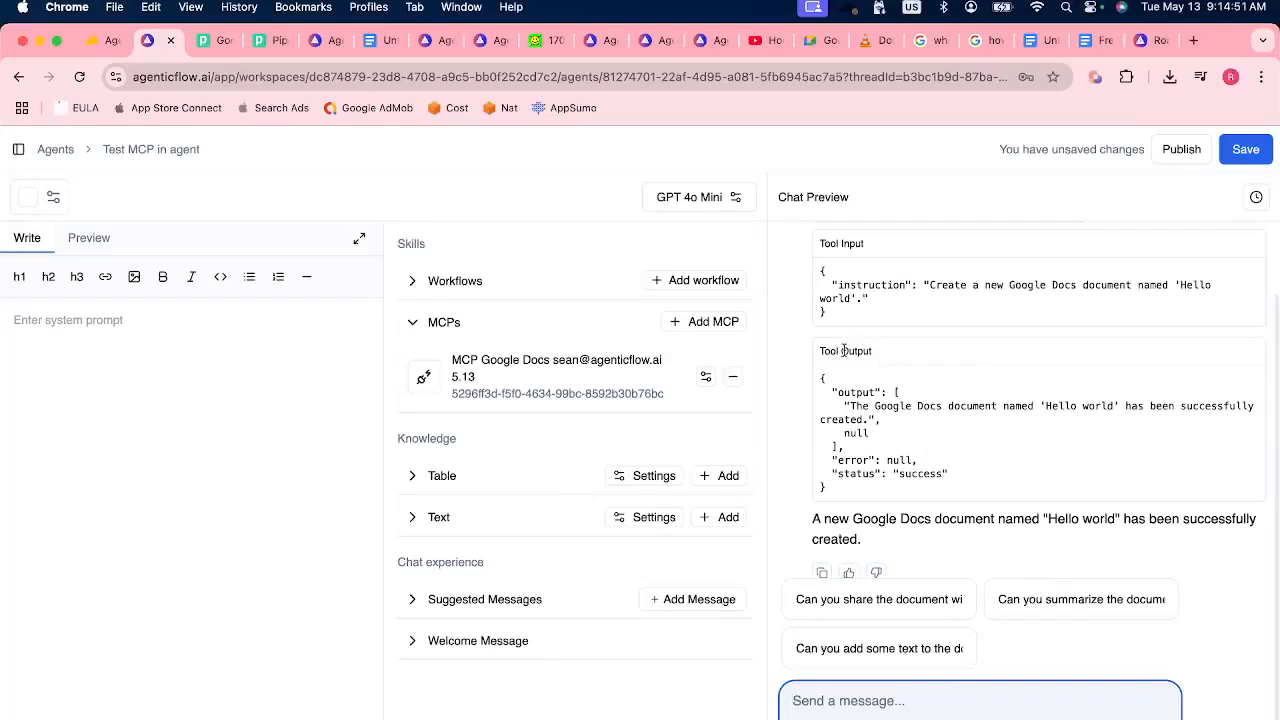
Ask the agent "where is hte link ?" and check the linked Hello world document before returning to the chat.
{"action": "left_click_drag", "start_coordinate": [852, 518], "coordinate": [1132, 537]}
{"action": "left_click", "coordinate": [1132, 537]}
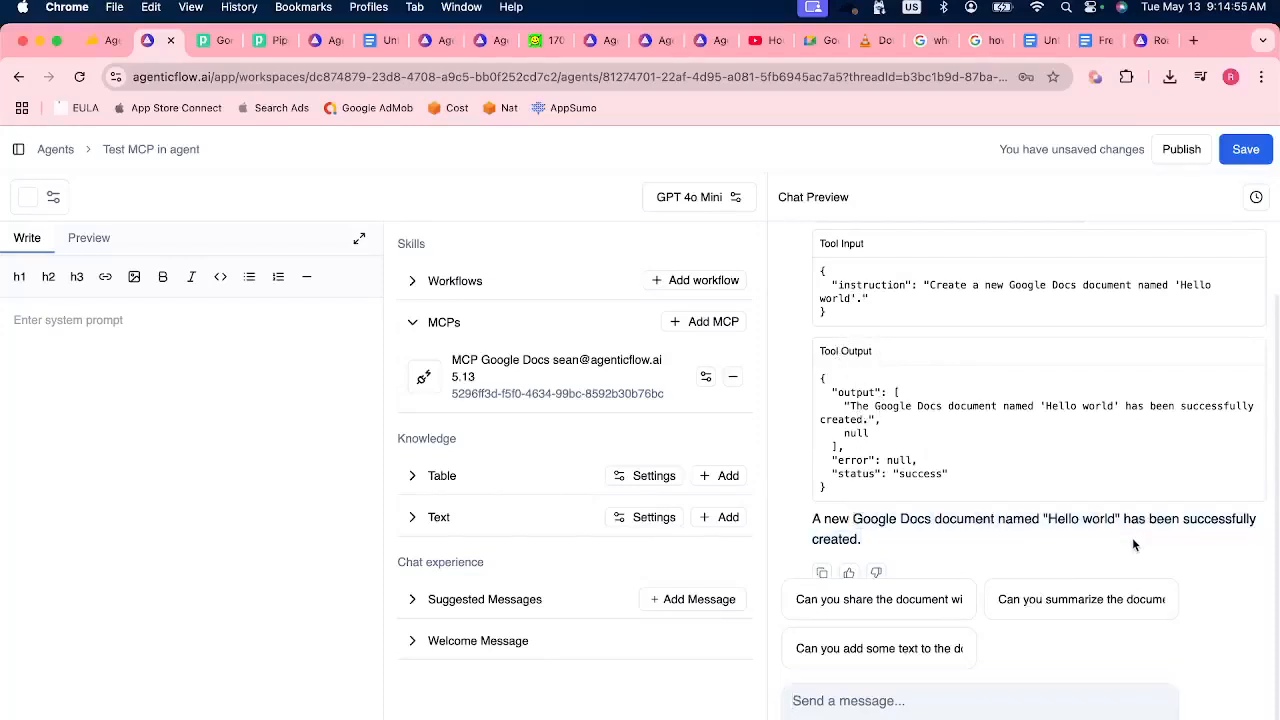
{"action": "left_click", "coordinate": [858, 702]}
{"action": "type", "text": "where is hte link ?"}
{"action": "key", "text": "Return"}
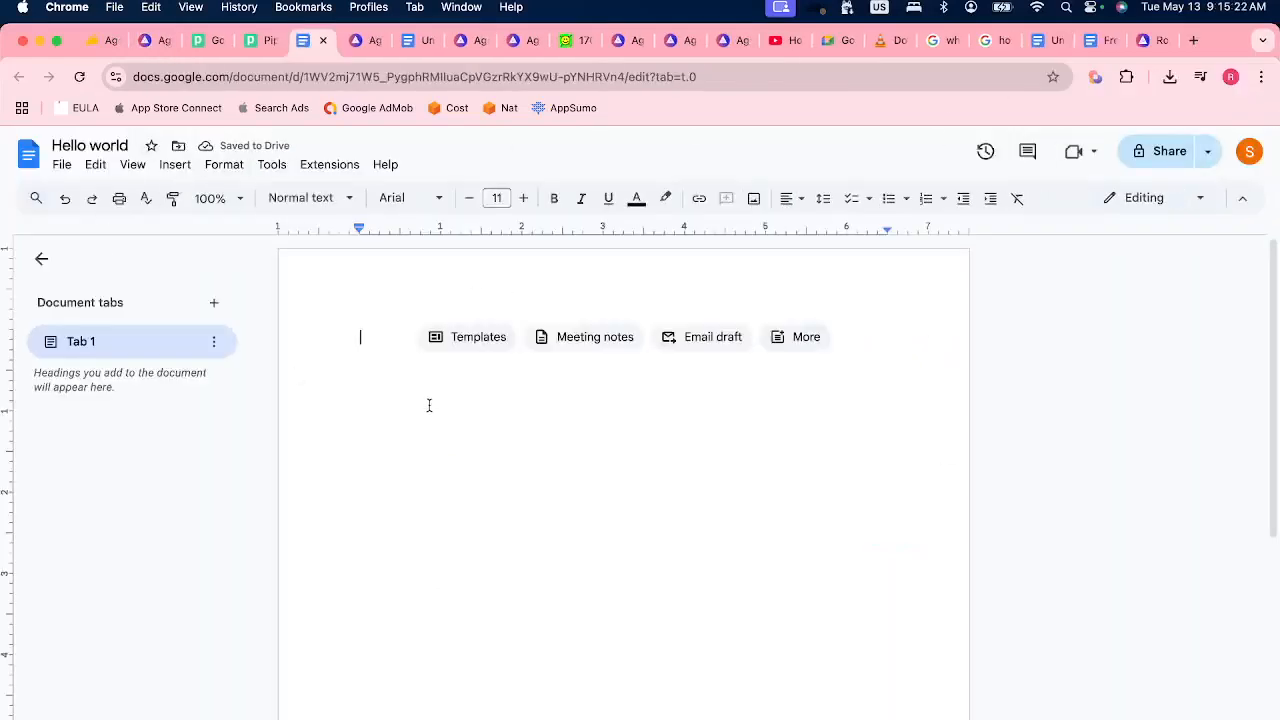
{"action": "left_click", "coordinate": [151, 40]}
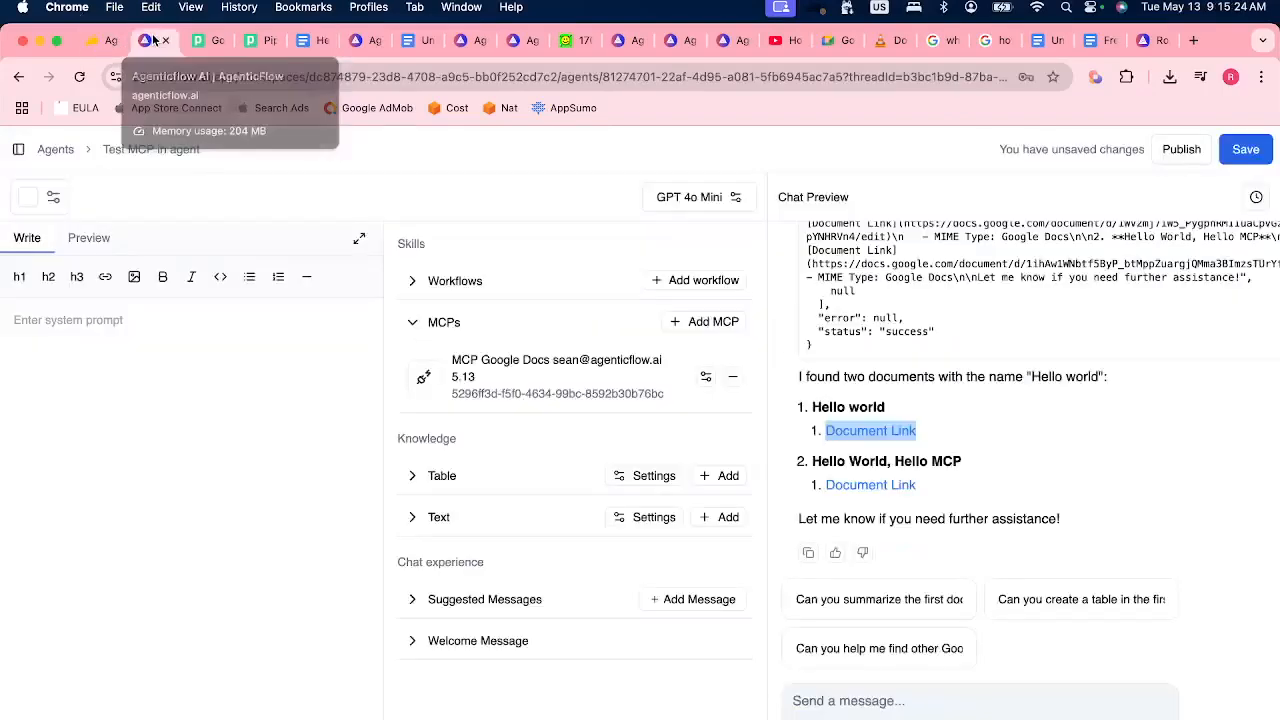
{"action": "scroll", "coordinate": [1037, 472], "scroll_direction": "up", "scroll_amount": 5}
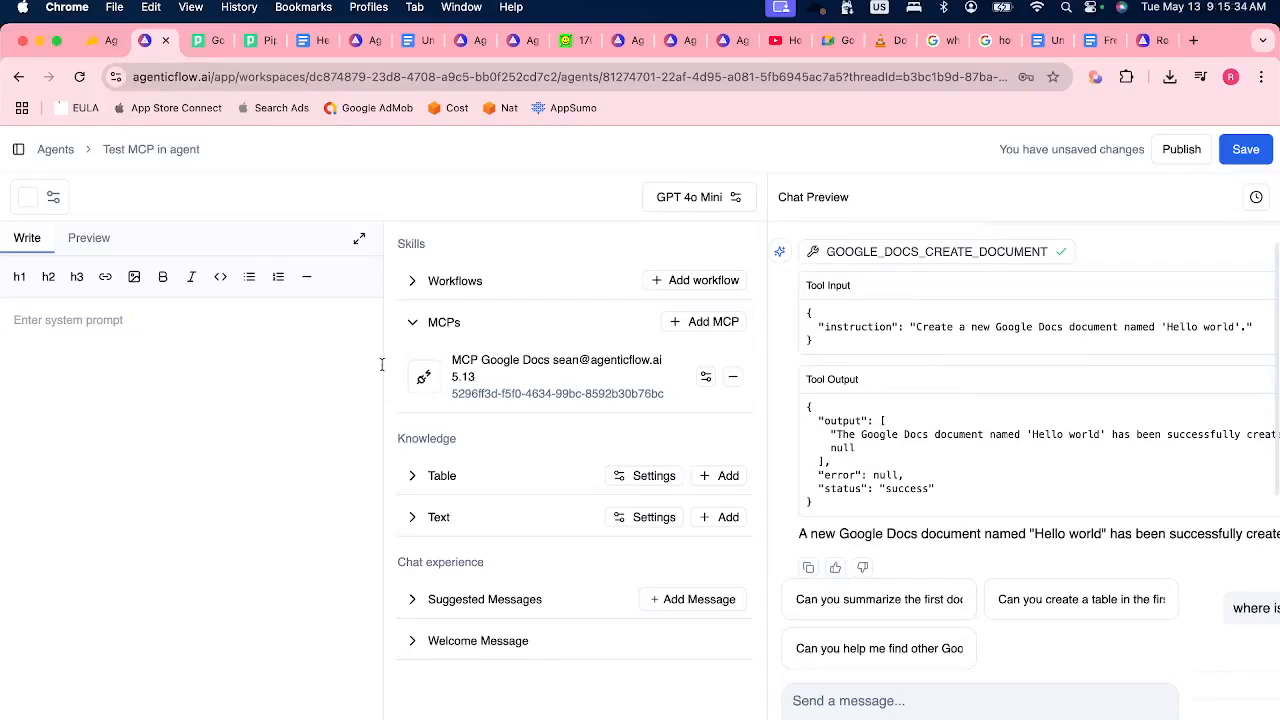
Create a workflow from scratch named "Test MCP in Workflow".
{"action": "left_click", "coordinate": [18, 149]}
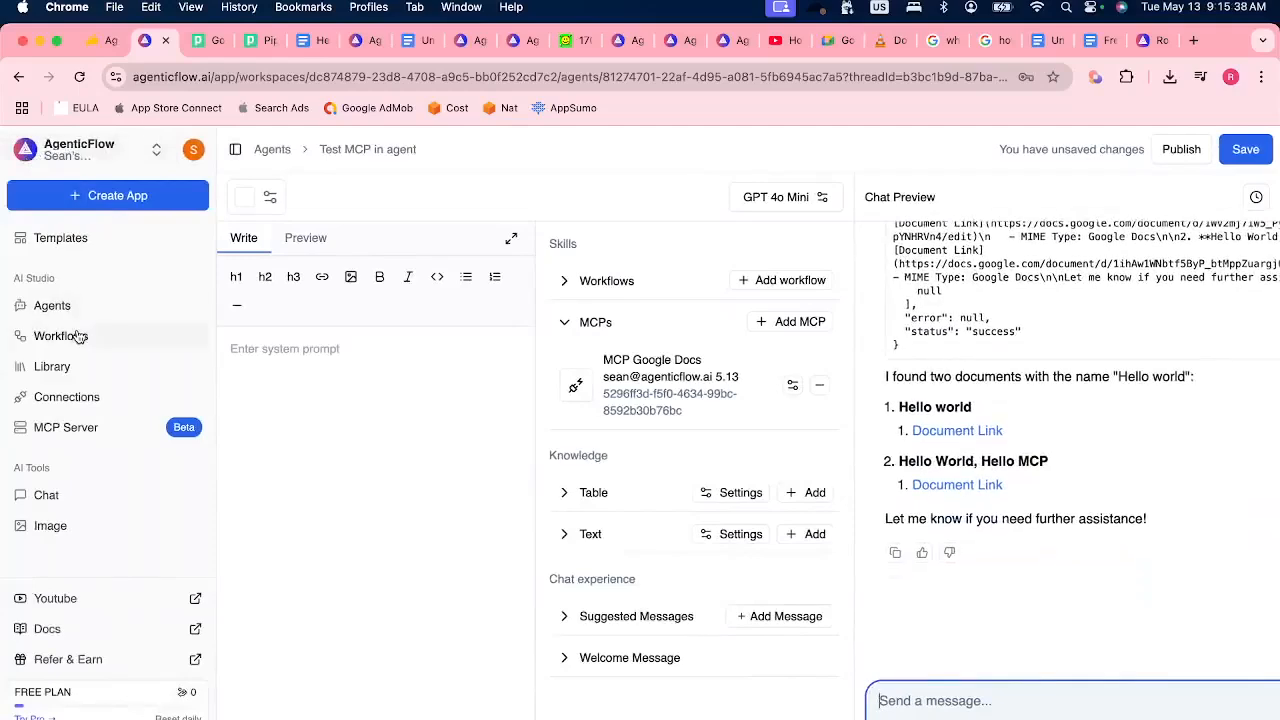
{"action": "left_click", "coordinate": [77, 336]}
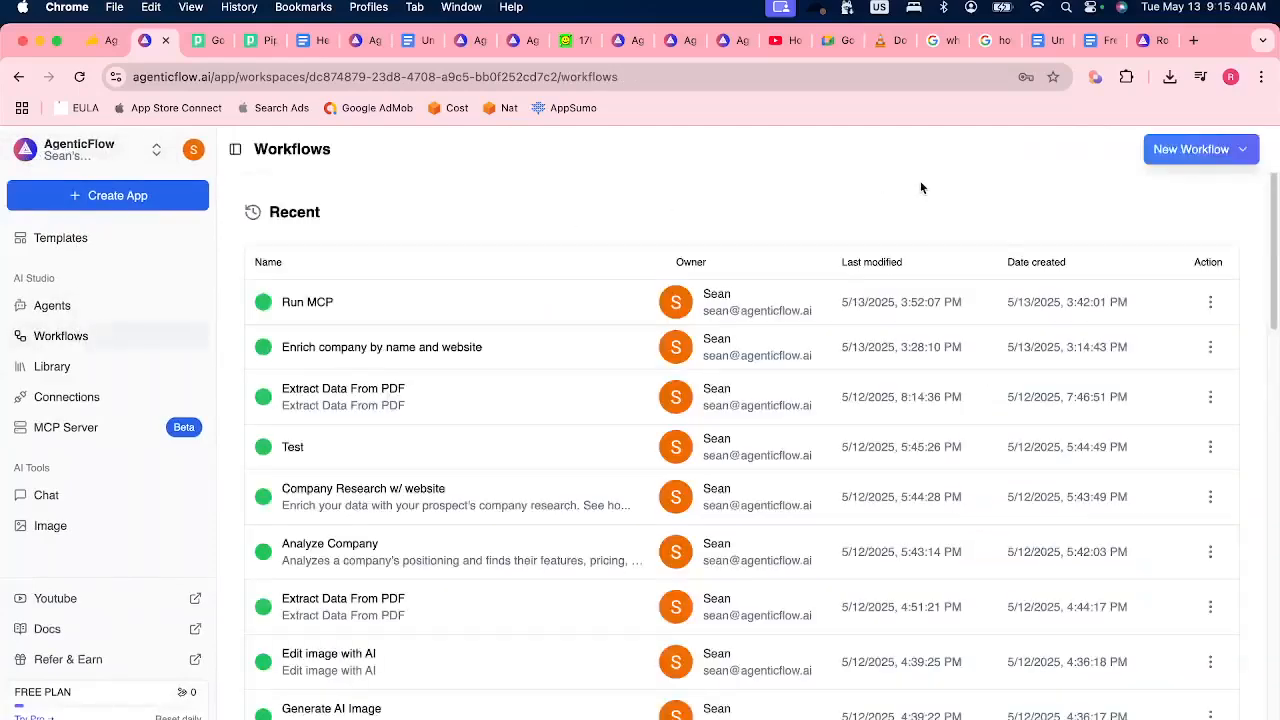
{"action": "left_click", "coordinate": [1200, 150]}
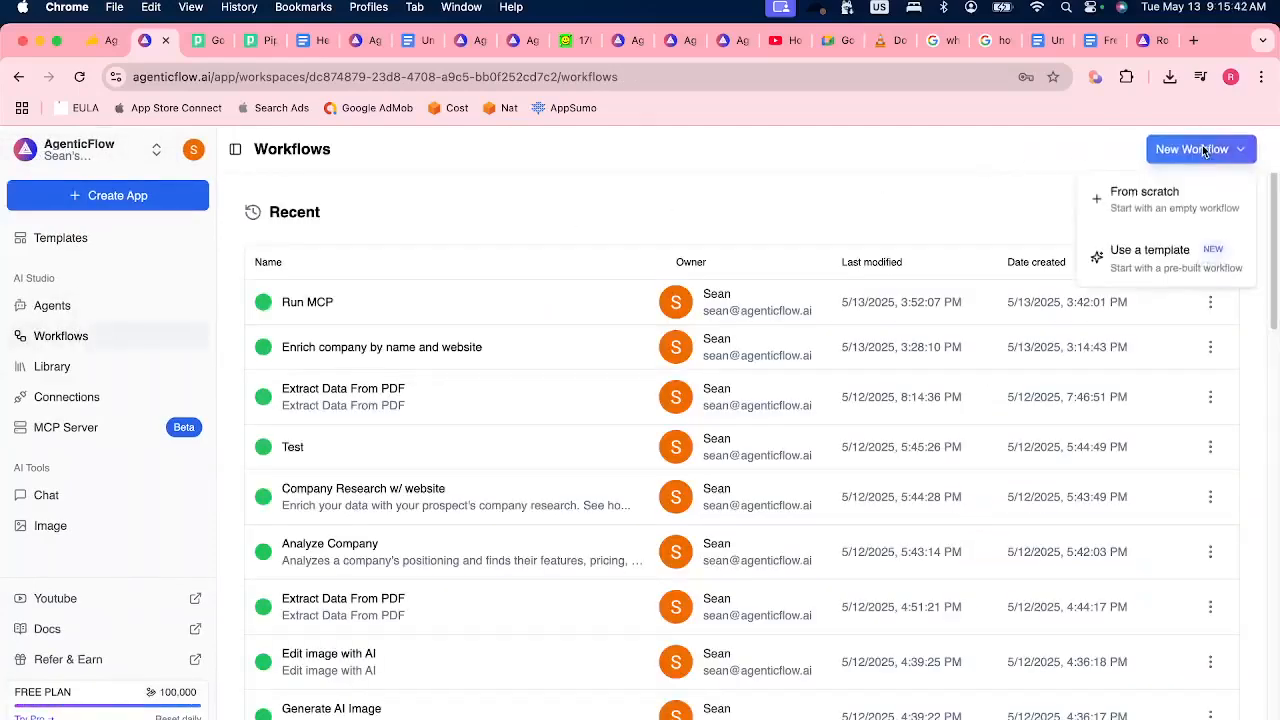
{"action": "left_click", "coordinate": [1140, 196]}
{"action": "type", "text": "Tes"}
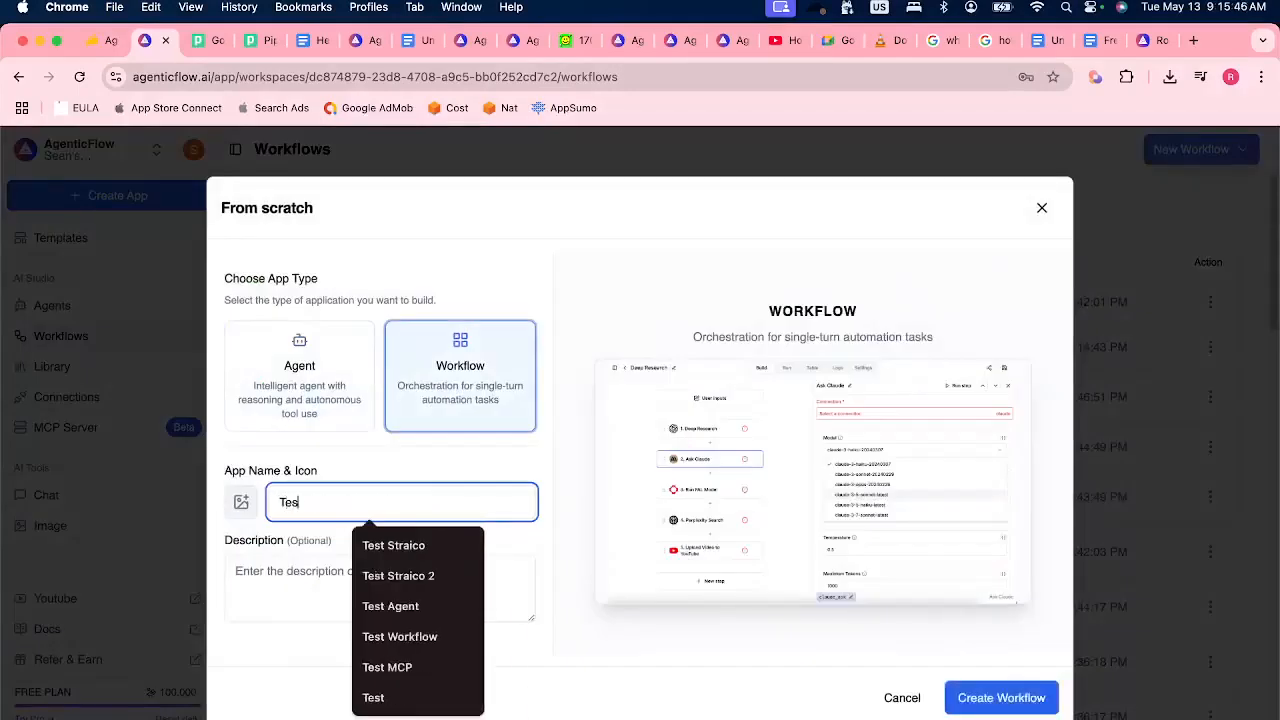
{"action": "type", "text": "t MCP in Workfl"}
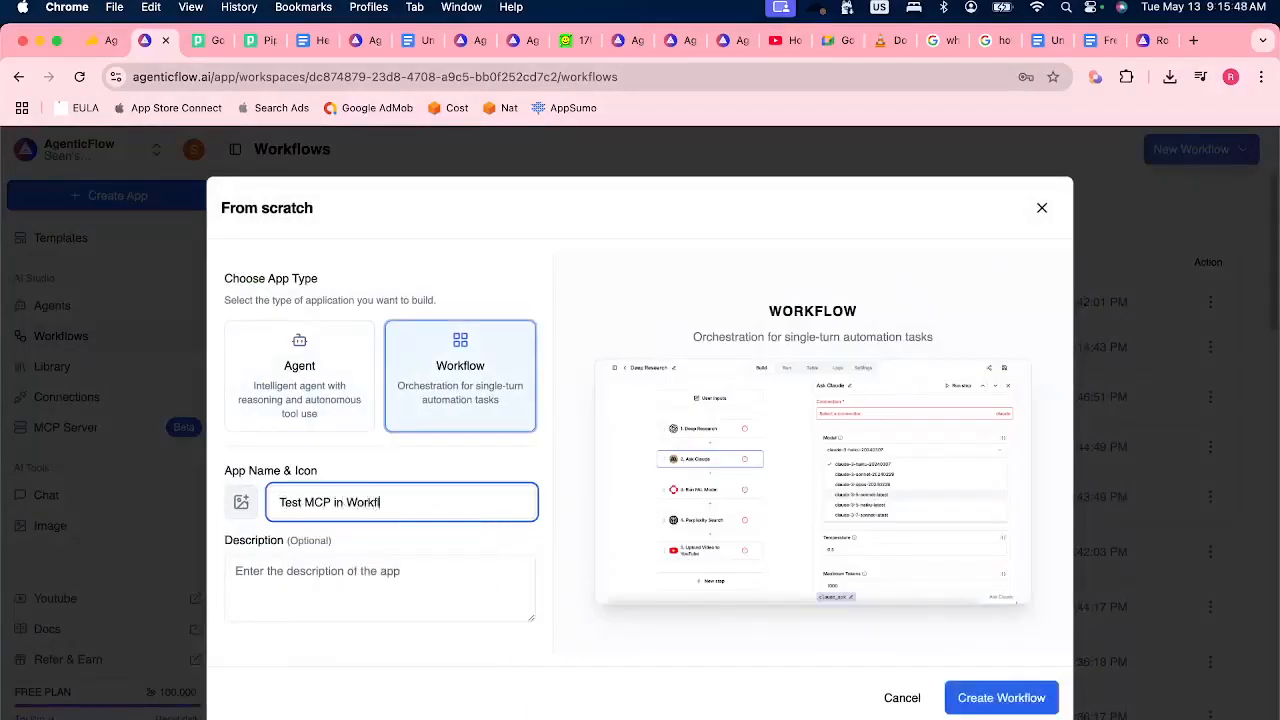
{"action": "left_click", "coordinate": [1052, 694]}
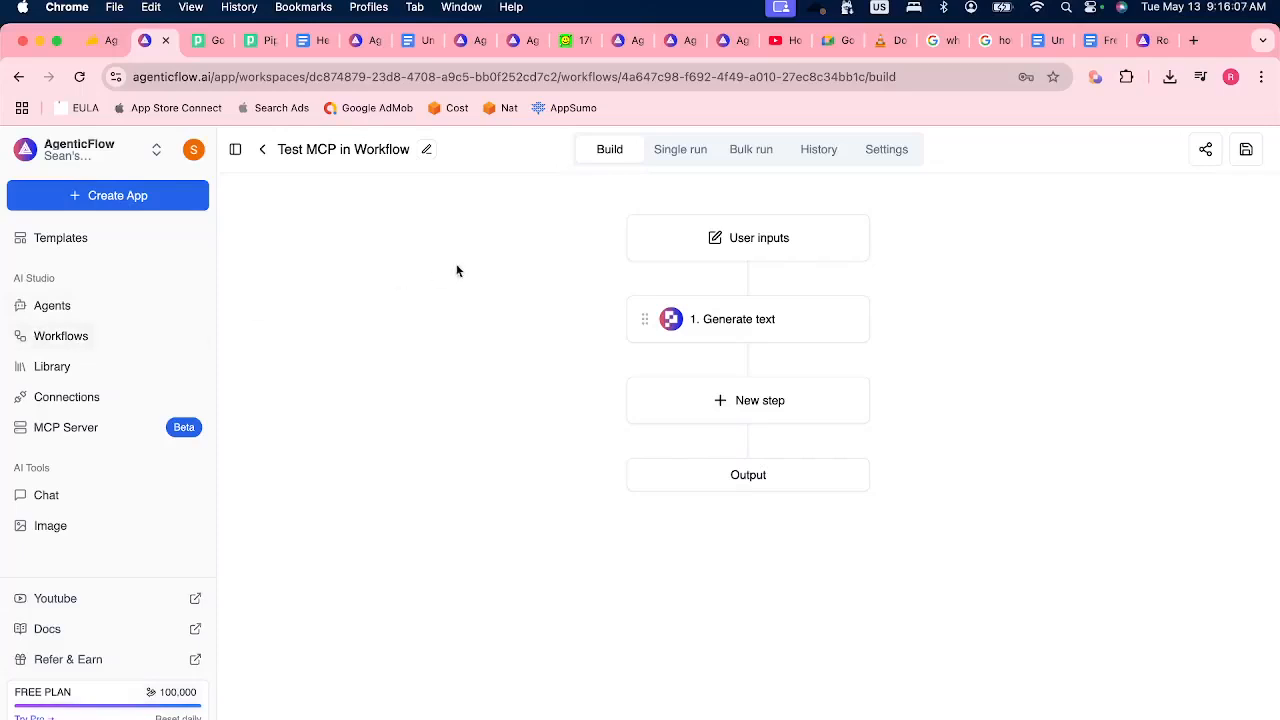
Check the workflow's user inputs, then search the actions for "generate" and add PixelML's Generate Image as a new step.
{"action": "left_click", "coordinate": [751, 240]}
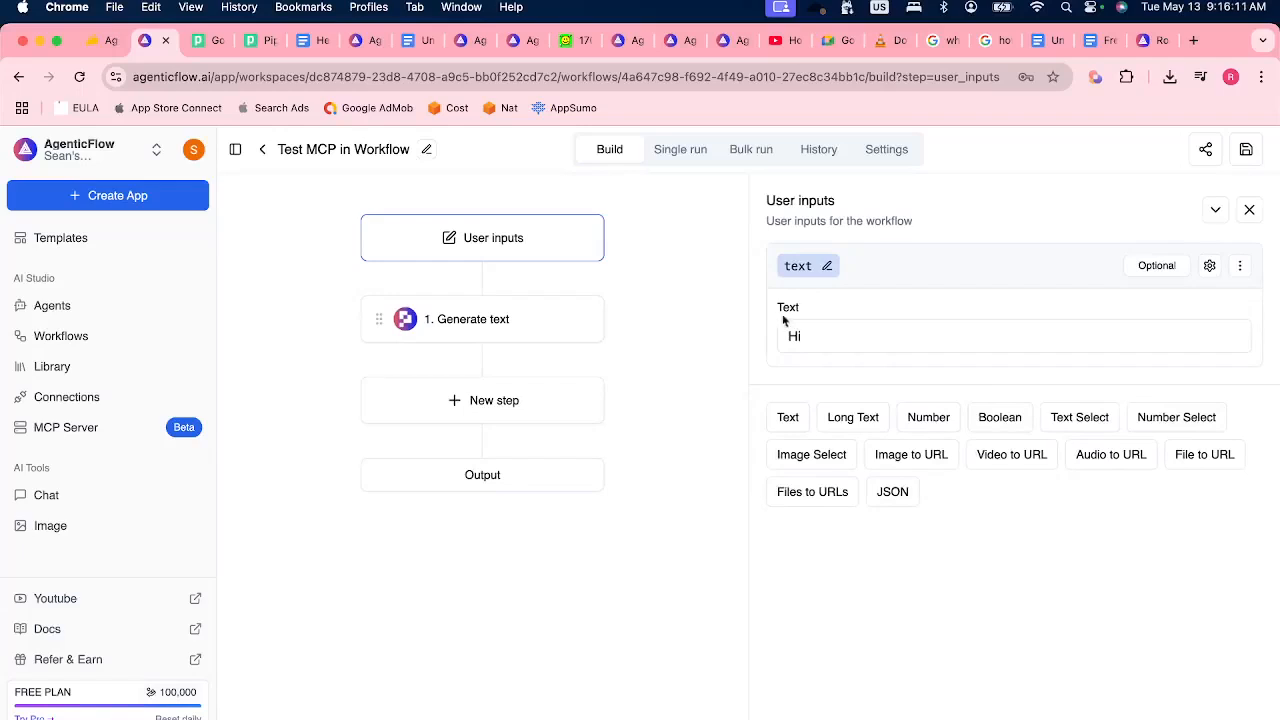
{"action": "left_click_drag", "start_coordinate": [778, 310], "coordinate": [816, 314]}
{"action": "left_click", "coordinate": [491, 404]}
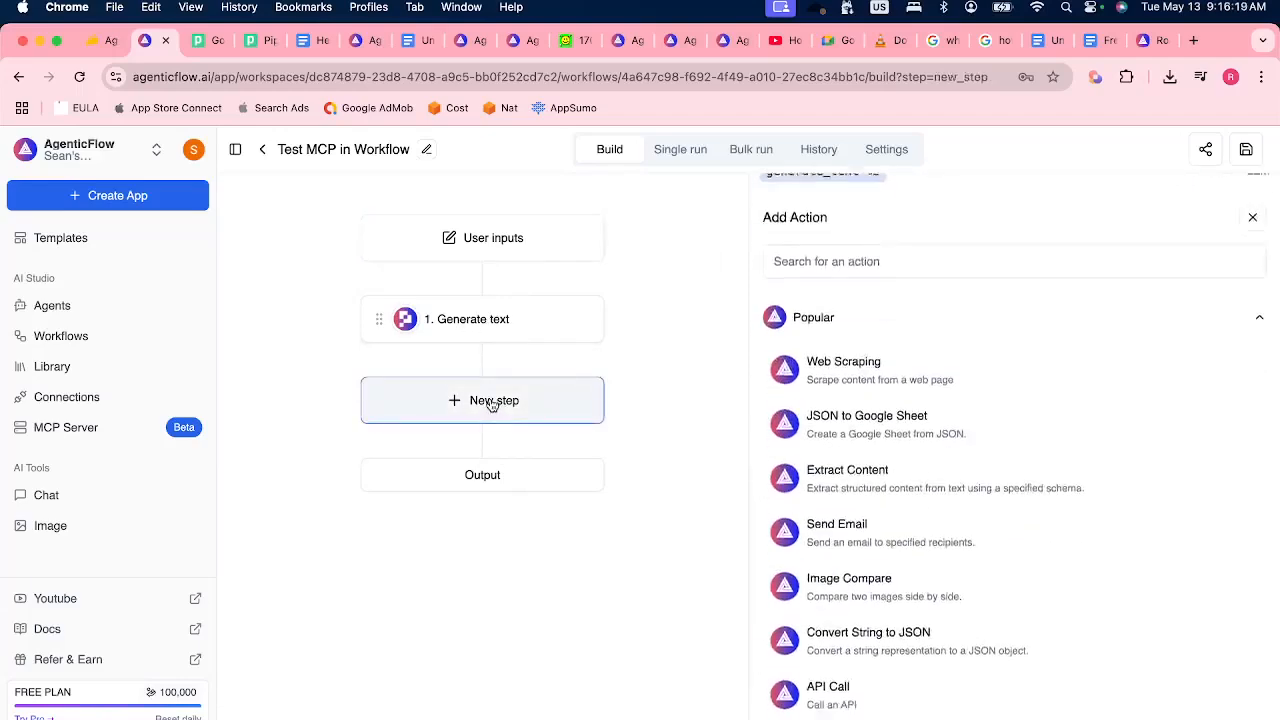
{"action": "left_click", "coordinate": [790, 246]}
{"action": "type", "text": "generate"}
{"action": "left_click", "coordinate": [925, 355]}
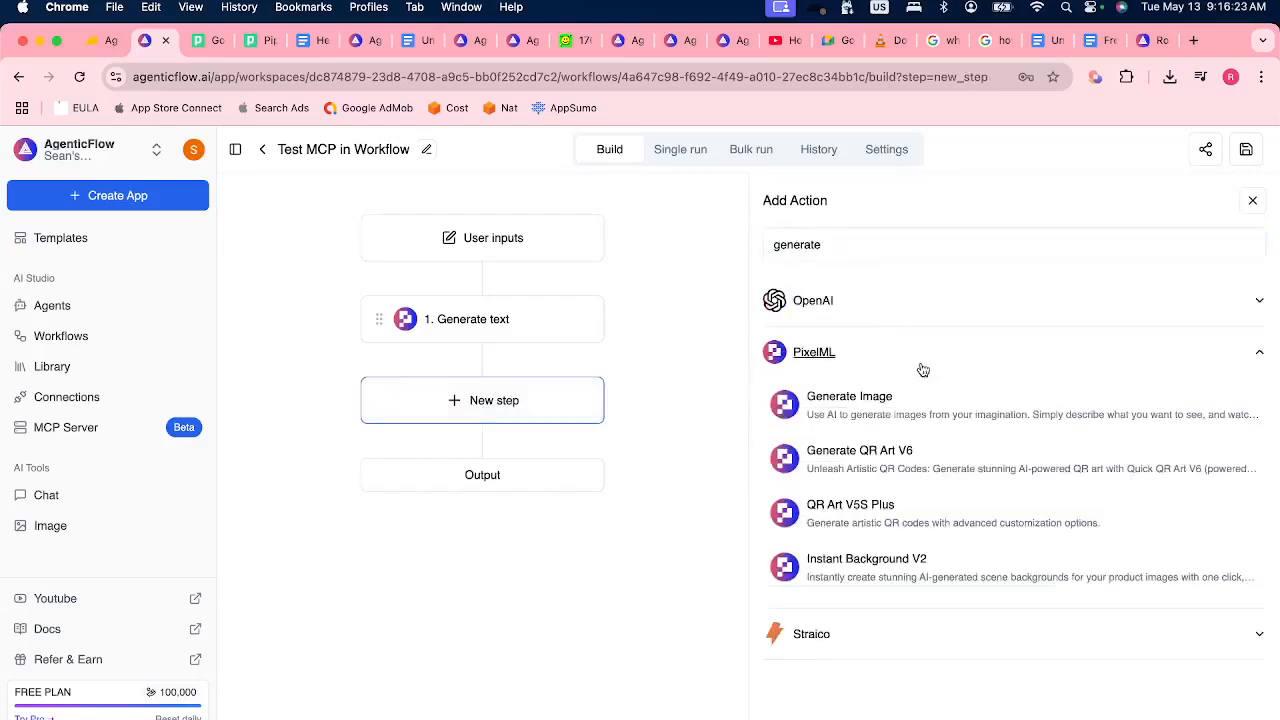
{"action": "left_click", "coordinate": [885, 418]}
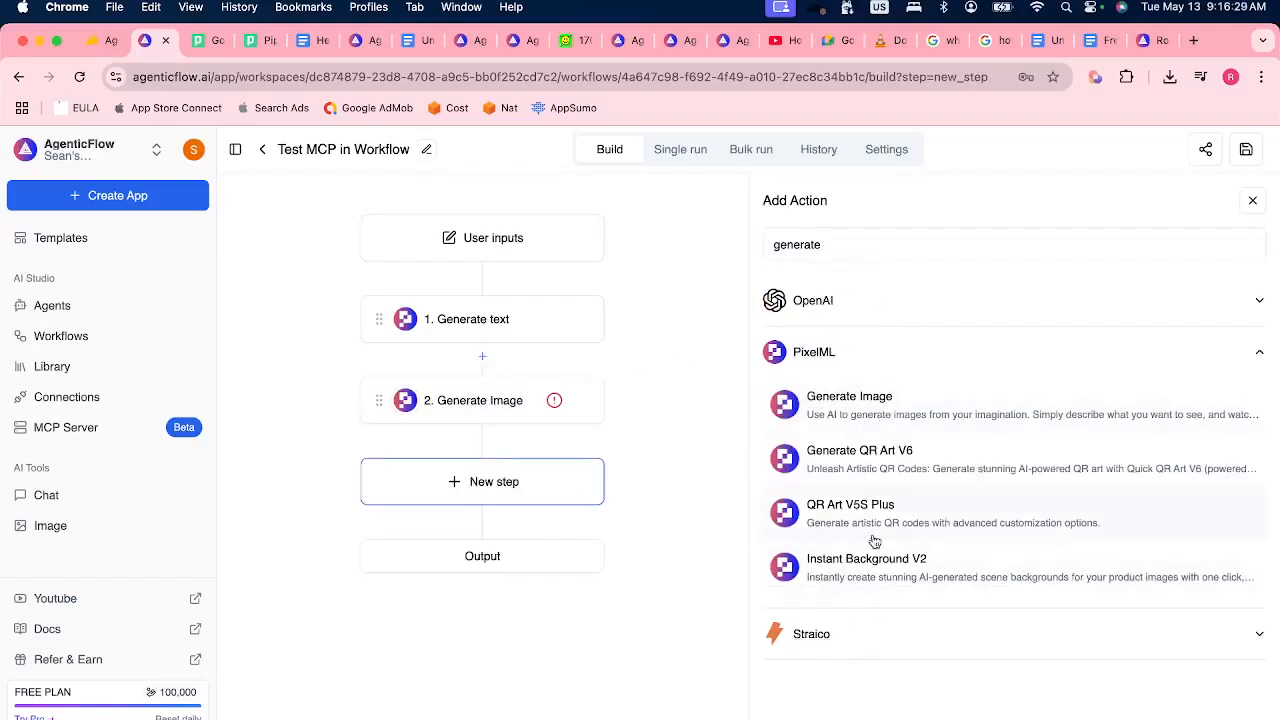
Add the Run Straico Image Generation action and OpenAI's Generate Image action as further workflow steps.
{"action": "left_click", "coordinate": [872, 643]}
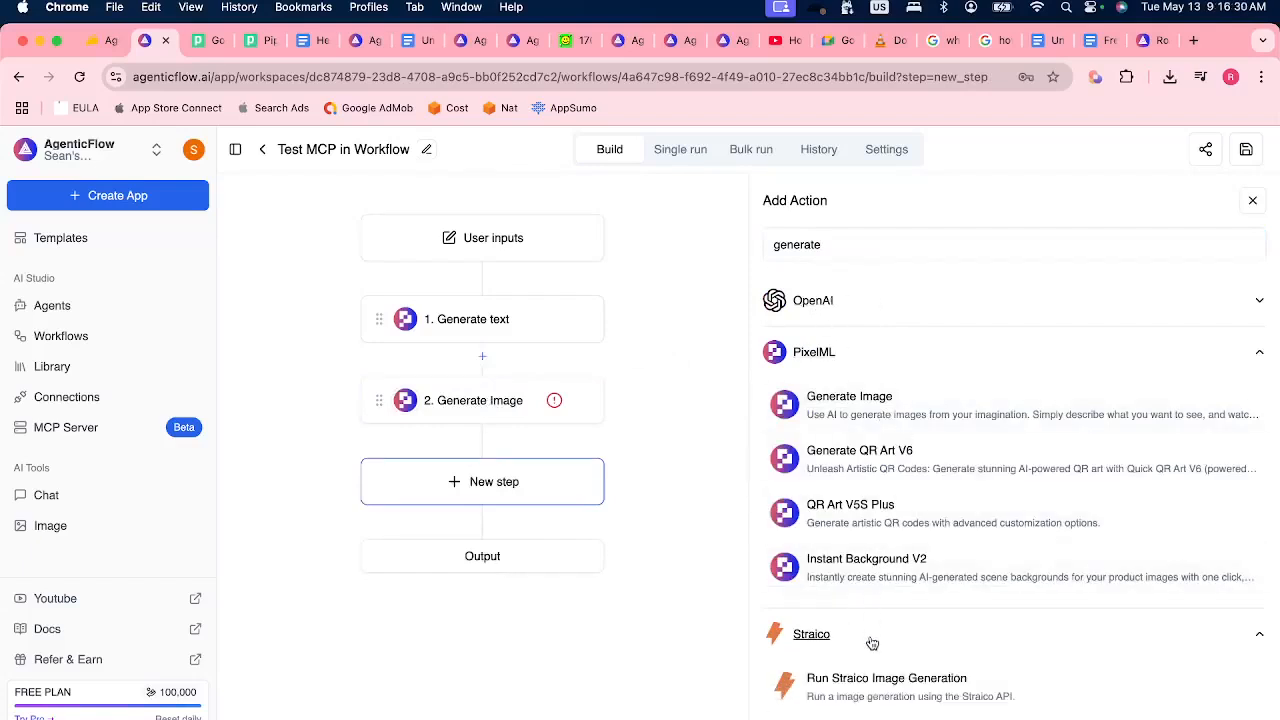
{"action": "left_click", "coordinate": [890, 694]}
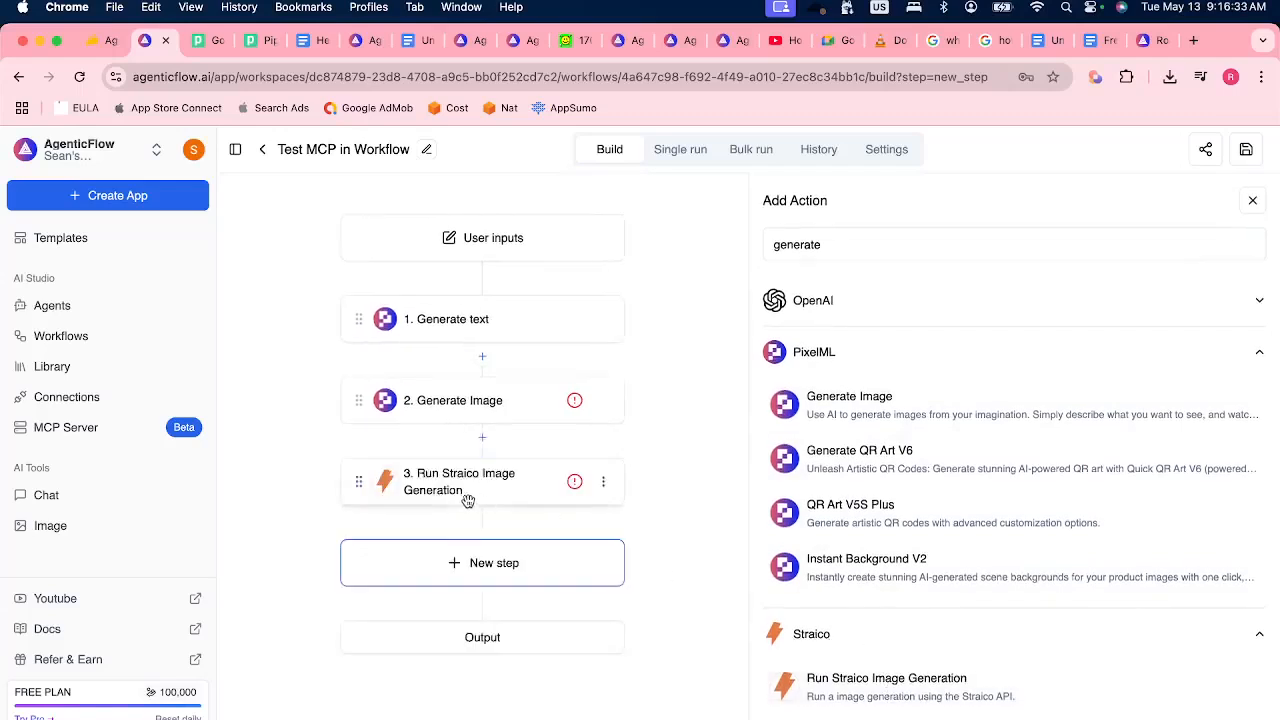
{"action": "left_click", "coordinate": [898, 305]}
{"action": "left_click", "coordinate": [888, 364]}
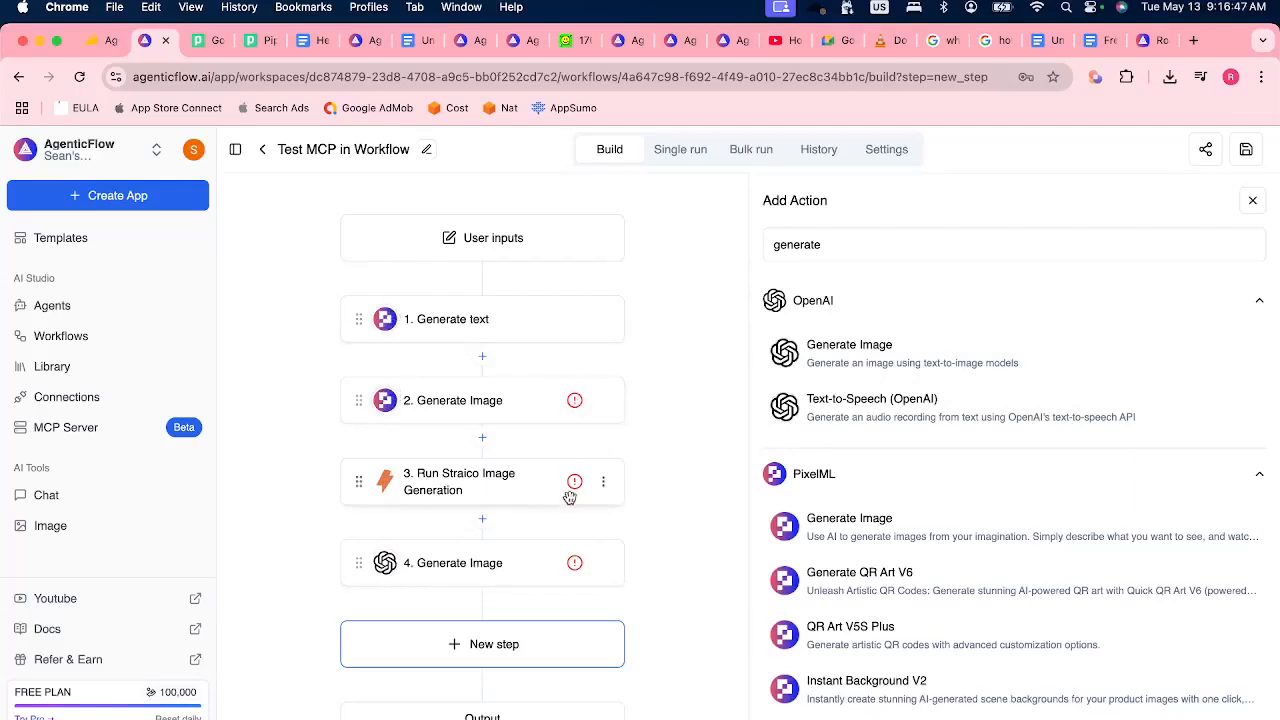
Assign the PixelML_qK9Jcq connection to the PixelML Generate Image step.
{"action": "mouse_move", "coordinate": [575, 568]}
{"action": "left_click", "coordinate": [574, 403]}
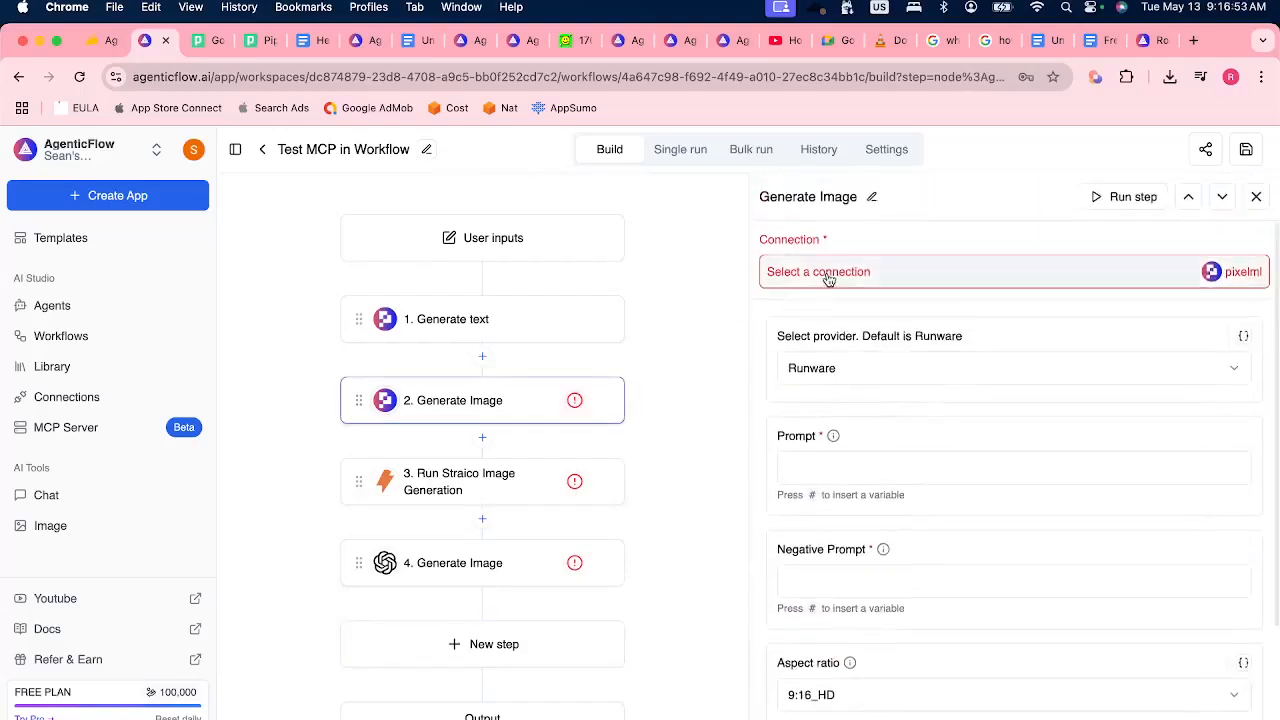
{"action": "left_click", "coordinate": [828, 280]}
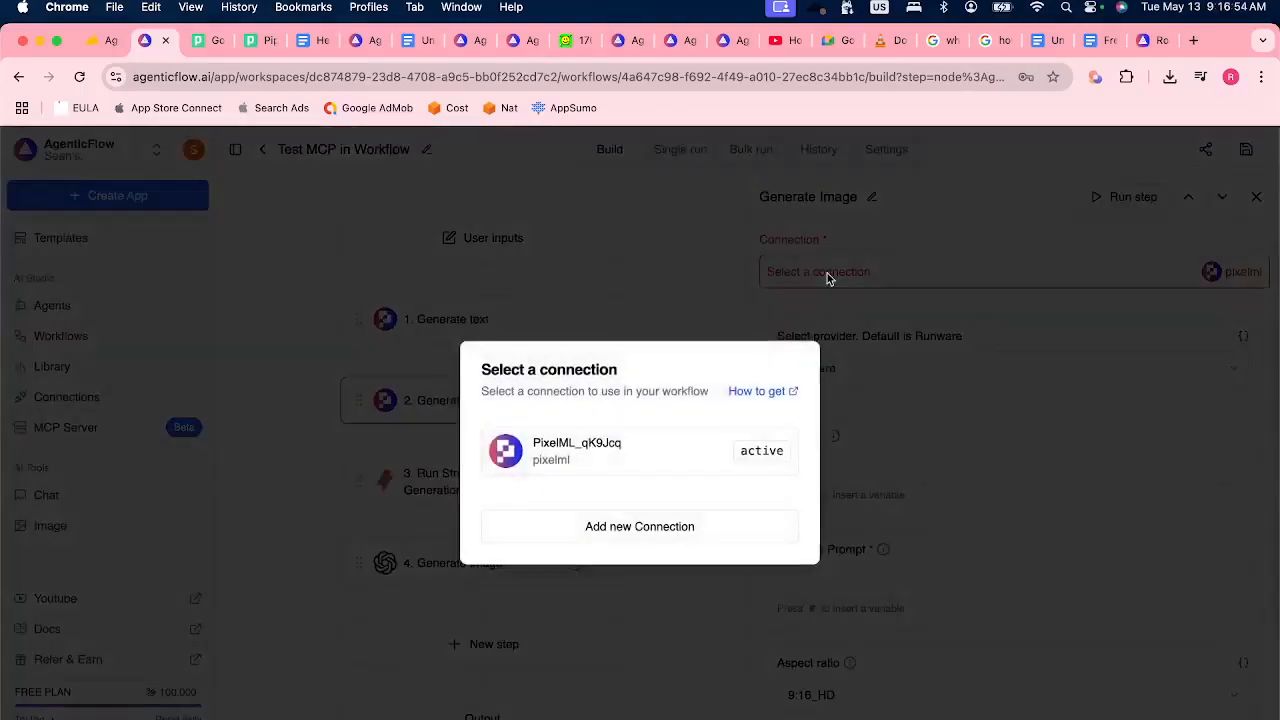
{"action": "left_click", "coordinate": [643, 449]}
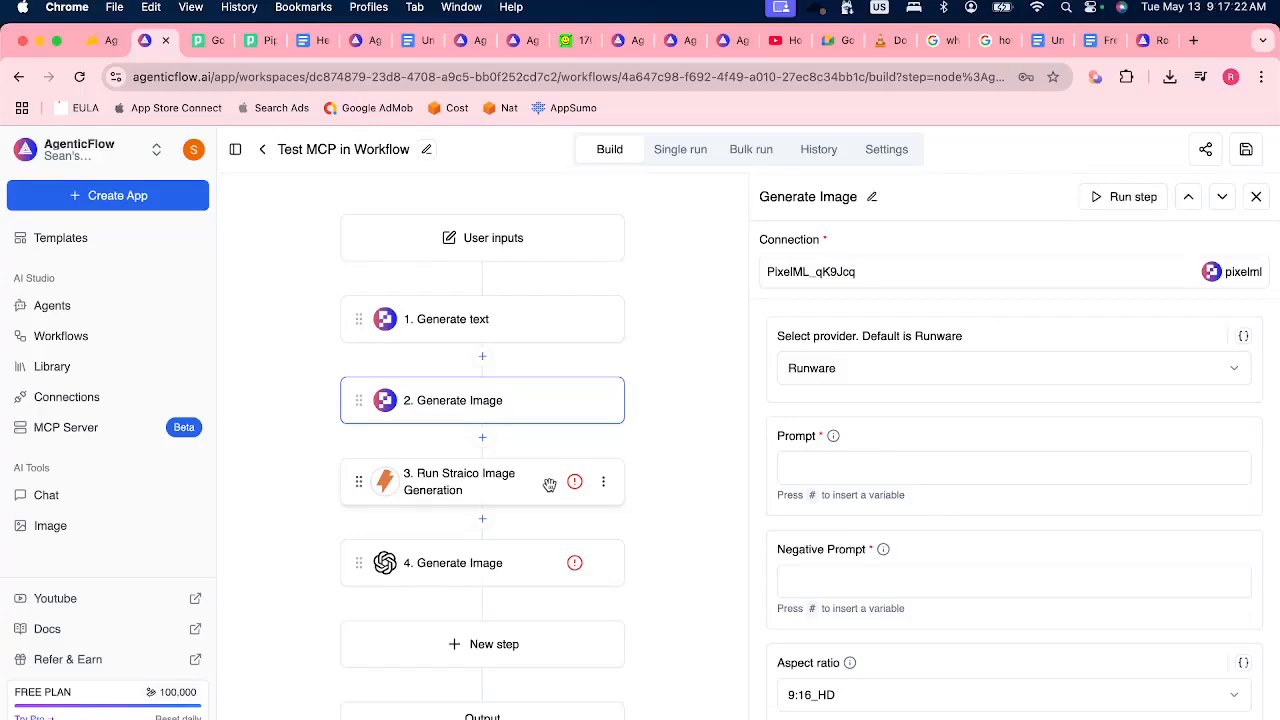
Look over the image steps and delete the Straico image generation and OpenAI Generate Image steps from the workflow.
{"action": "left_click", "coordinate": [424, 398]}
{"action": "left_click", "coordinate": [484, 562]}
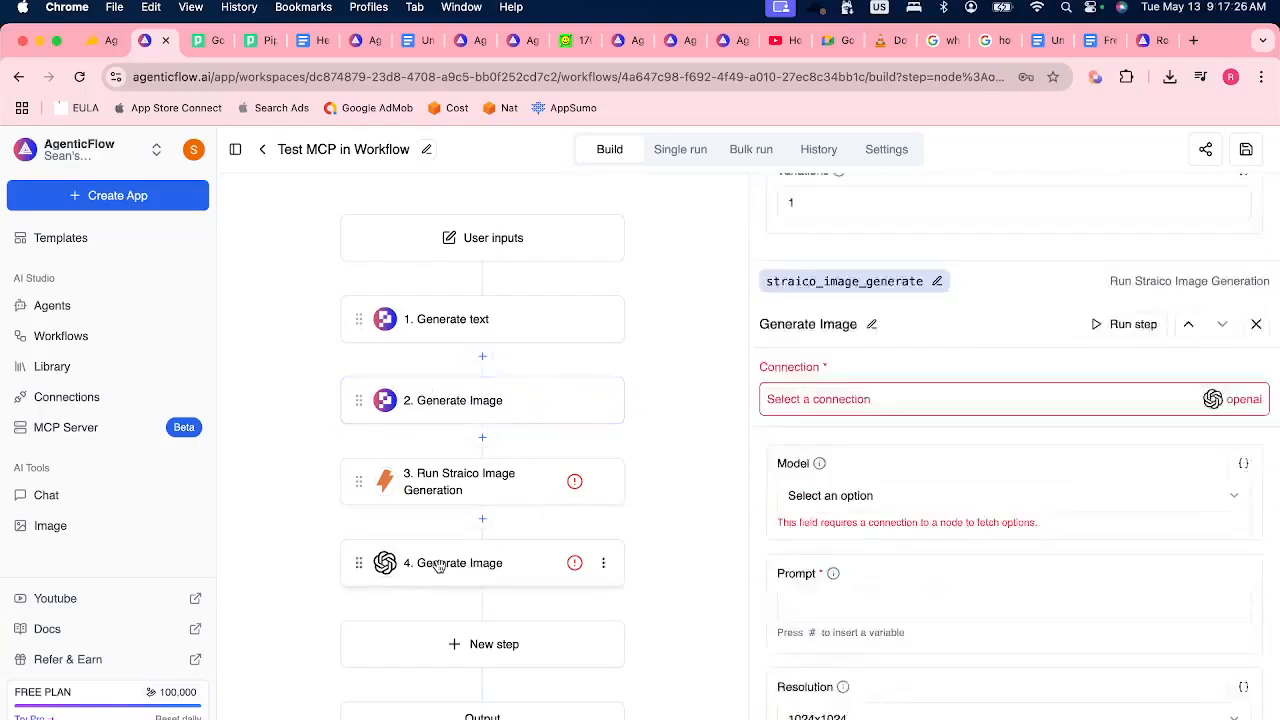
{"action": "left_click", "coordinate": [480, 484]}
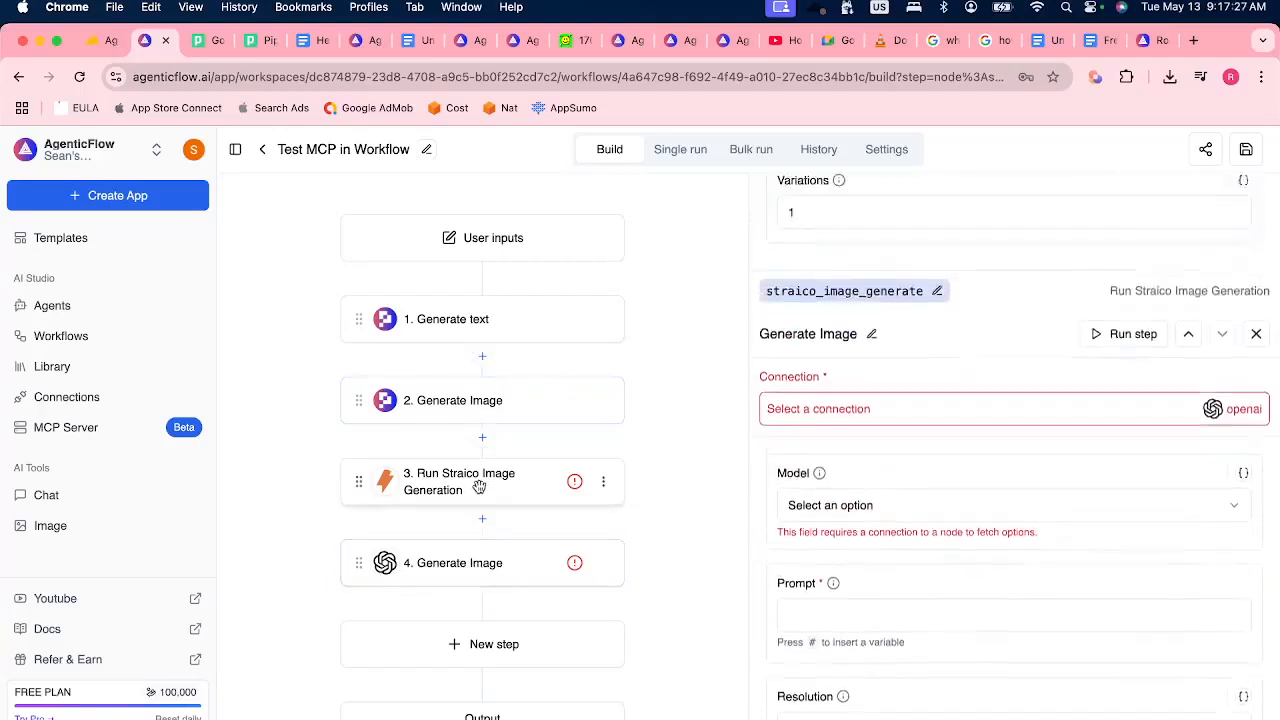
{"action": "left_click", "coordinate": [604, 486]}
{"action": "left_click", "coordinate": [598, 514]}
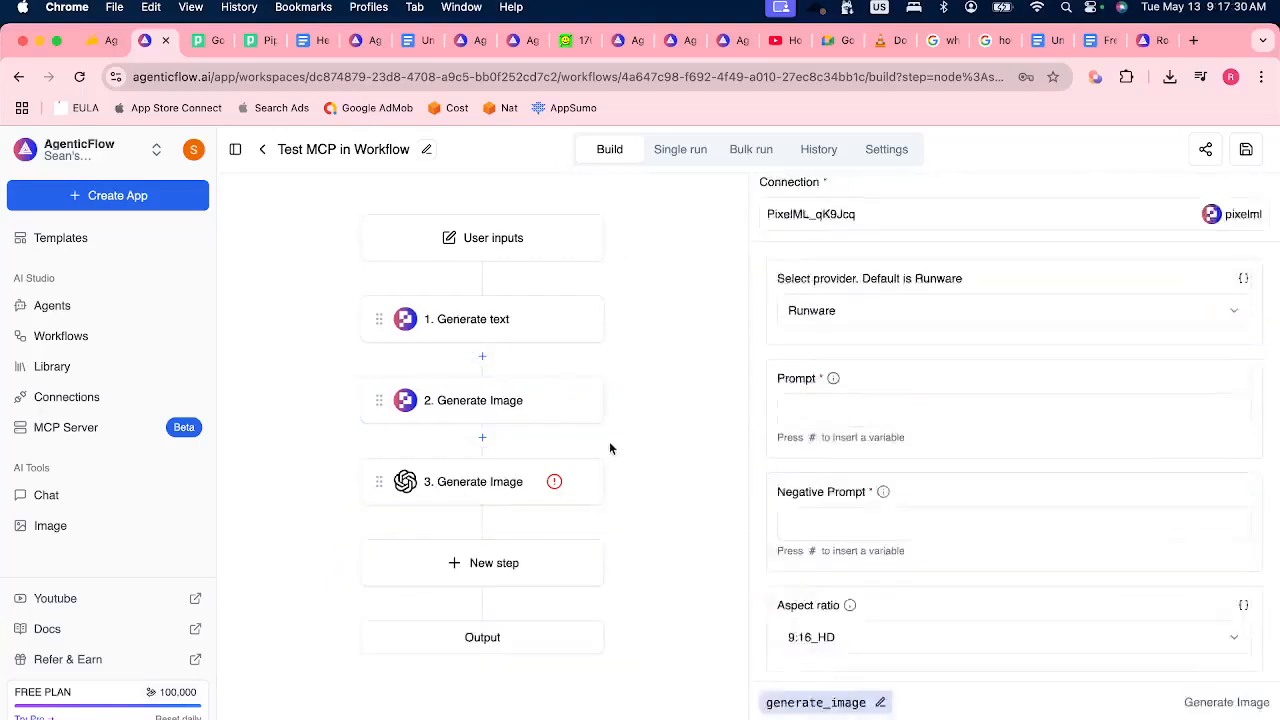
{"action": "left_click", "coordinate": [583, 486]}
{"action": "left_click", "coordinate": [590, 487]}
{"action": "left_click", "coordinate": [557, 513]}
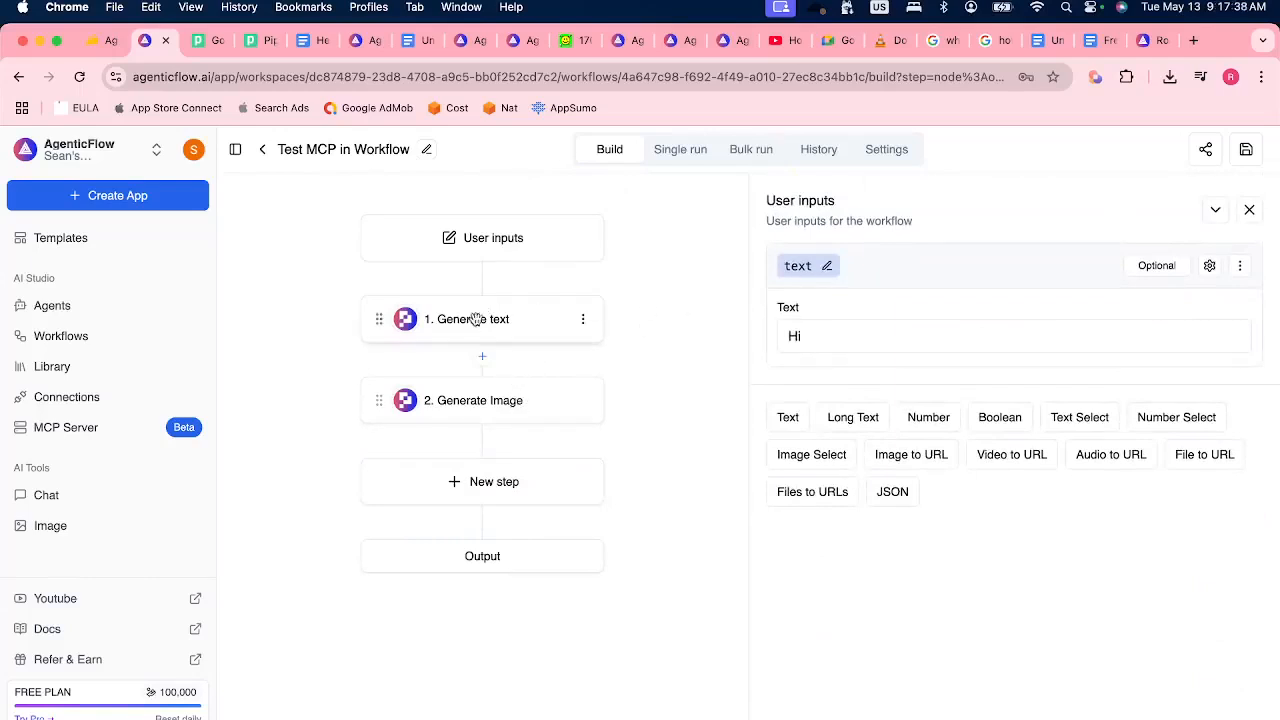
Rename the user input variable as "prompt", set its text value to "Cat", and save the workflow.
{"action": "left_click", "coordinate": [508, 246]}
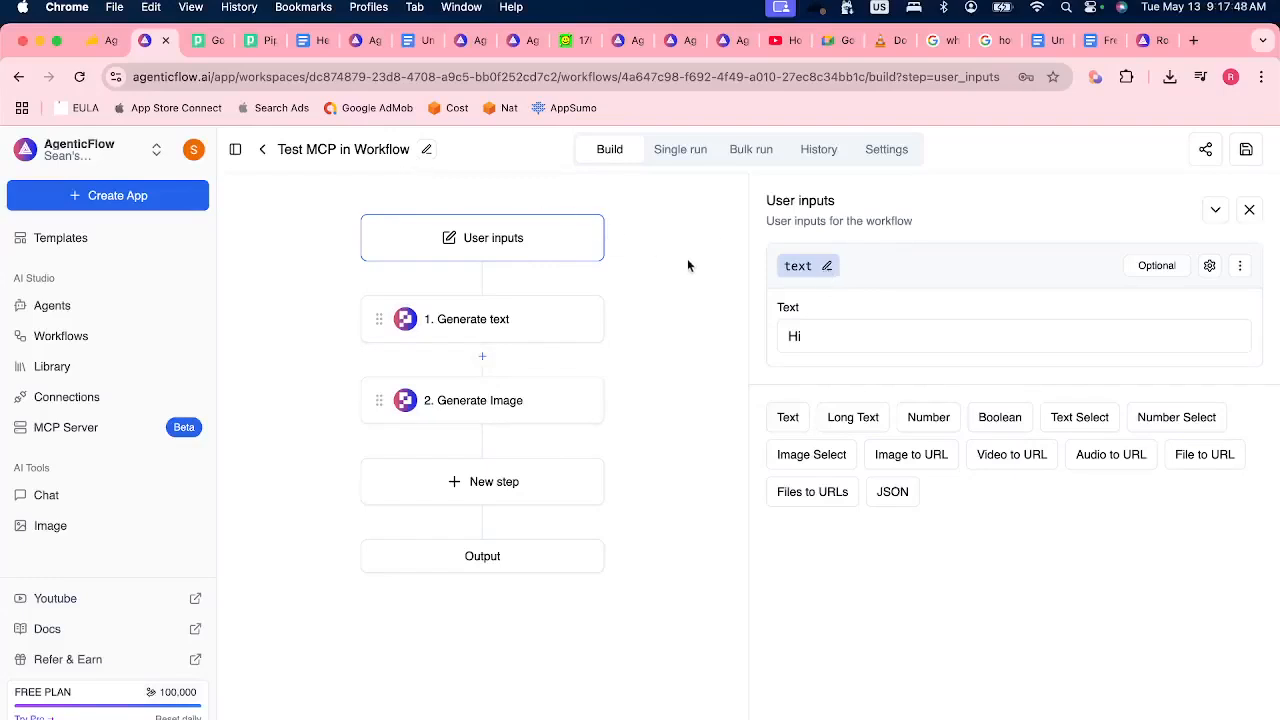
{"action": "left_click", "coordinate": [827, 266]}
{"action": "type", "text": "prompt"}
{"action": "left_click", "coordinate": [842, 267]}
{"action": "left_click", "coordinate": [841, 329]}
{"action": "key", "text": "BackSpace"}
{"action": "key", "text": "BackSpace"}
{"action": "type", "text": "C"}
{"action": "left_click", "coordinate": [937, 292]}
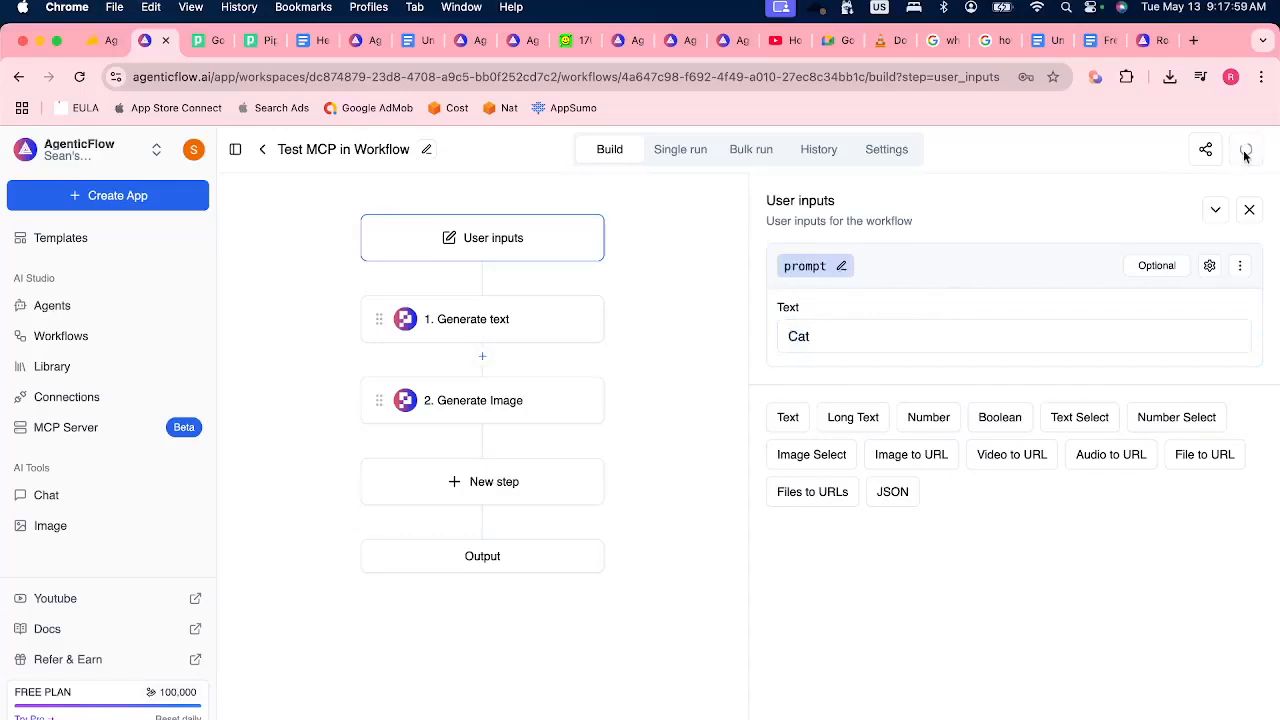
Extend the Generate text prompt to "Here is the prompt of an image {{prompt}} , Enrich it wit hdetails, so taht. Ican have better image".
{"action": "left_click", "coordinate": [514, 322]}
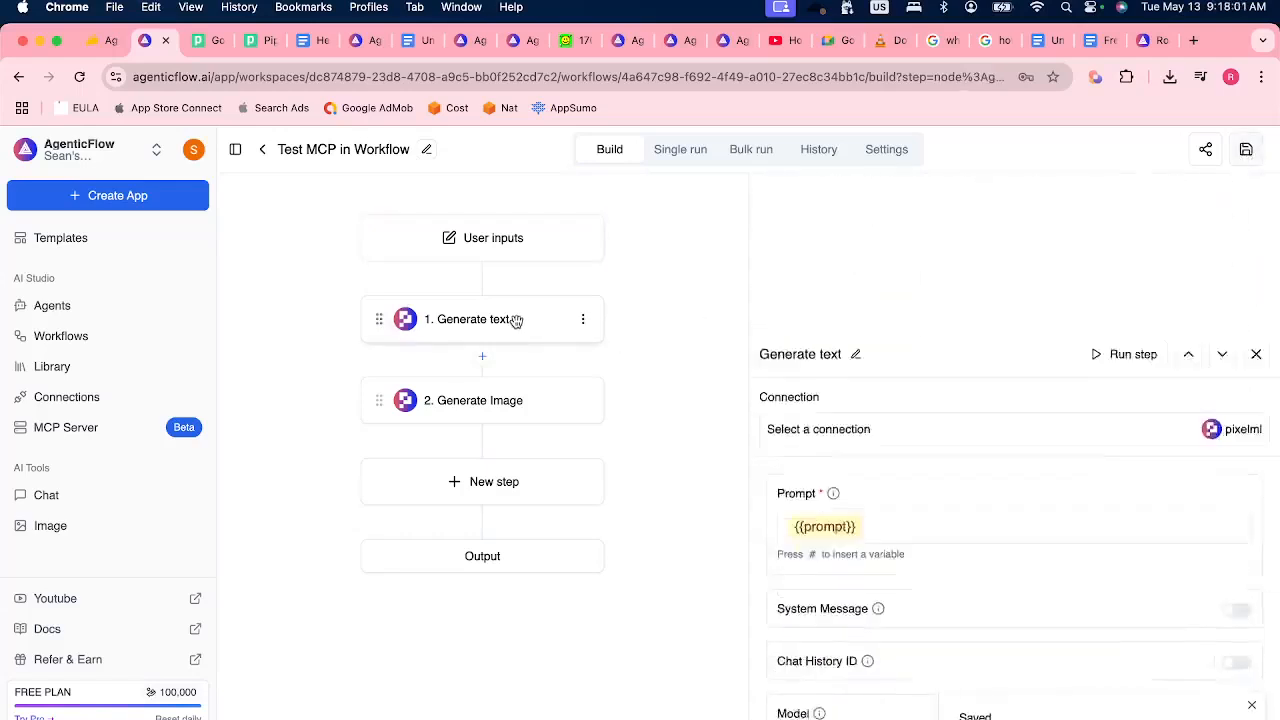
{"action": "left_click", "coordinate": [893, 378]}
{"action": "type", "text": "Here is the "}
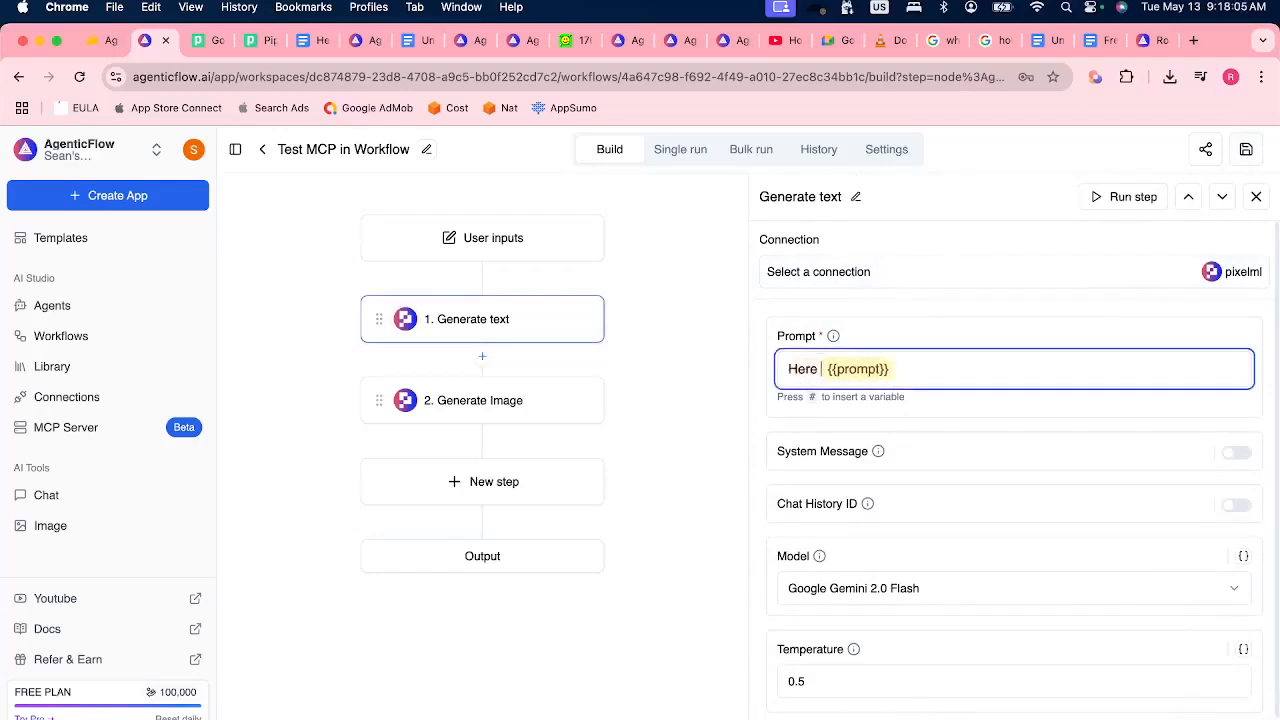
{"action": "type", "text": "prompt i"}
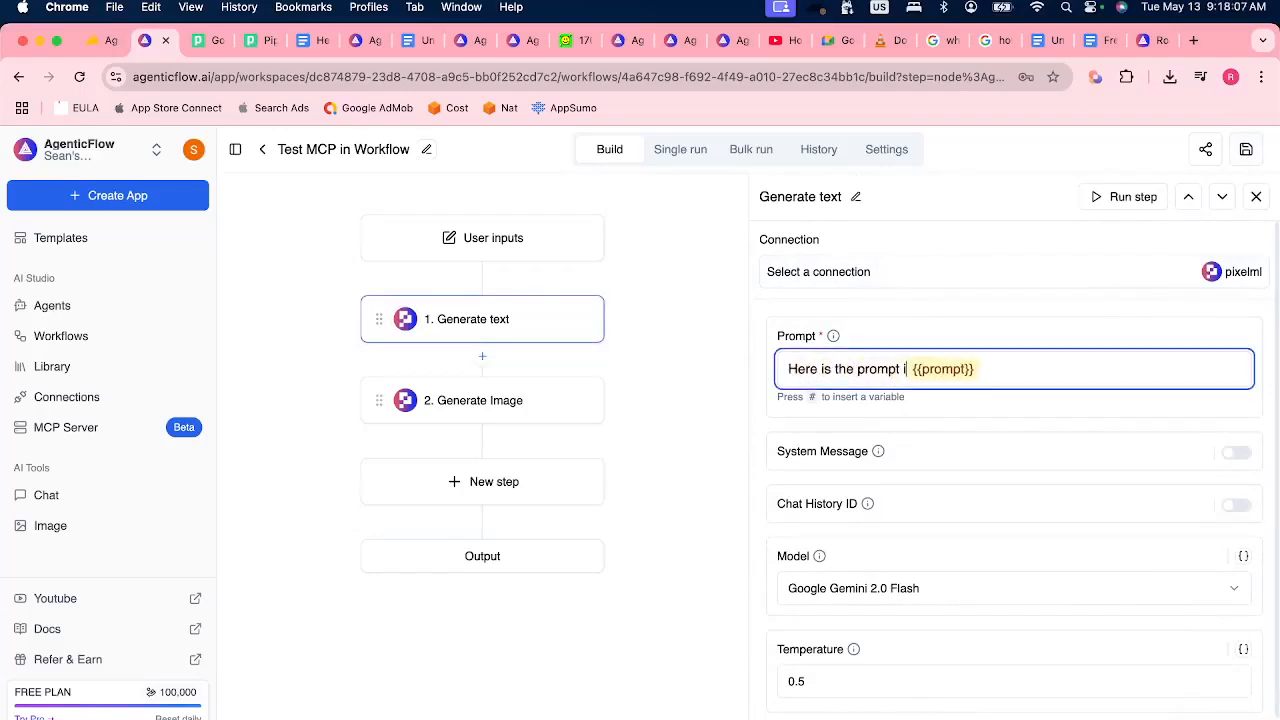
{"action": "type", "text": "of an image"}
{"action": "key", "text": "End"}
{"action": "type", "text": ", Enri"}
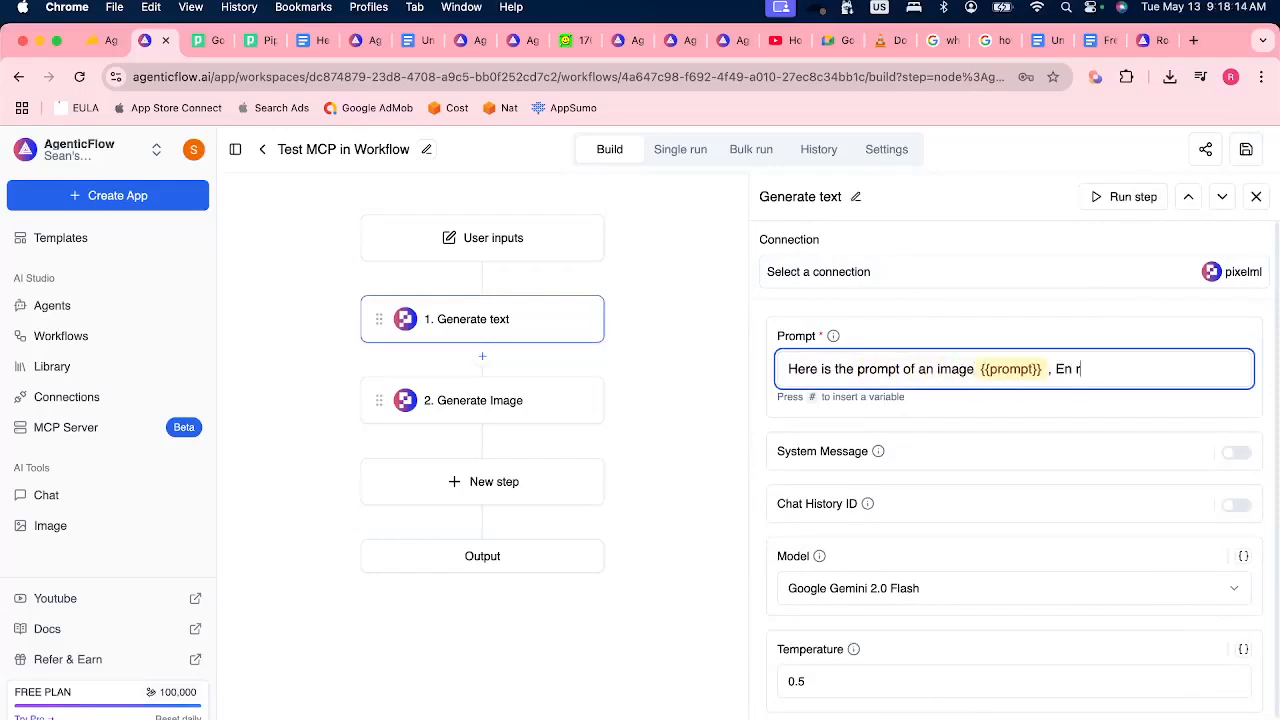
{"action": "type", "text": "ch it wit hdetails, so taht. Ican "}
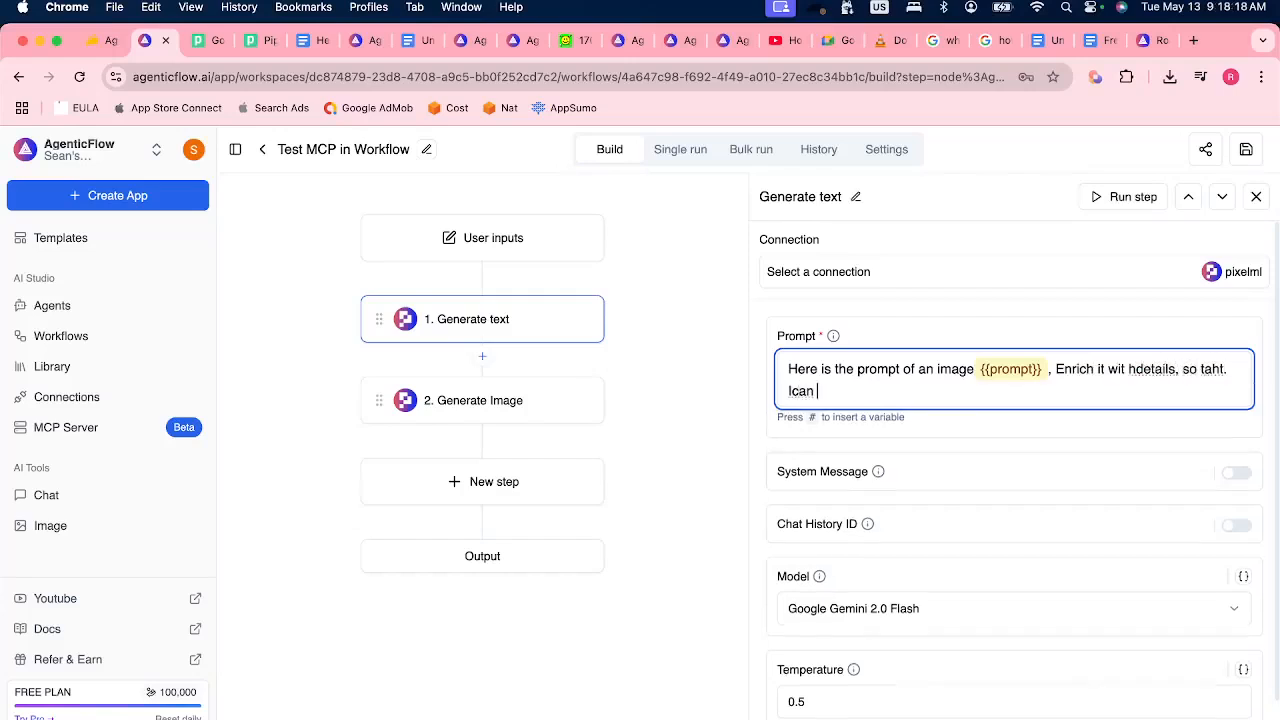
{"action": "type", "text": "have better image"}
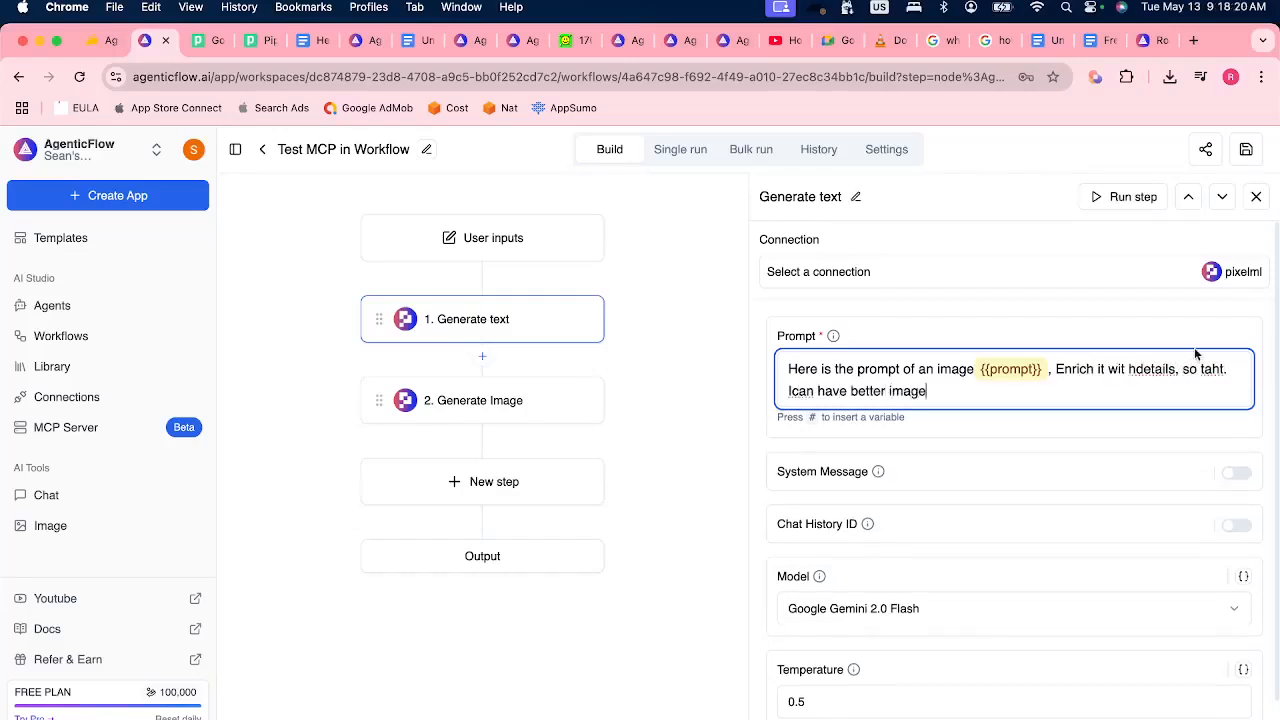
Correct the prompt's ending to "Enrich it with details, so that. I can have better image", save, and view the available models.
{"action": "left_click", "coordinate": [1129, 368]}
{"action": "key", "text": "BackSpace"}
{"action": "key", "text": "Right"}
{"action": "double_click", "coordinate": [1211, 370]}
{"action": "type", "text": "t"}
{"action": "type", "text": "hat"}
{"action": "left_click", "coordinate": [792, 391]}
{"action": "left_click", "coordinate": [1245, 150]}
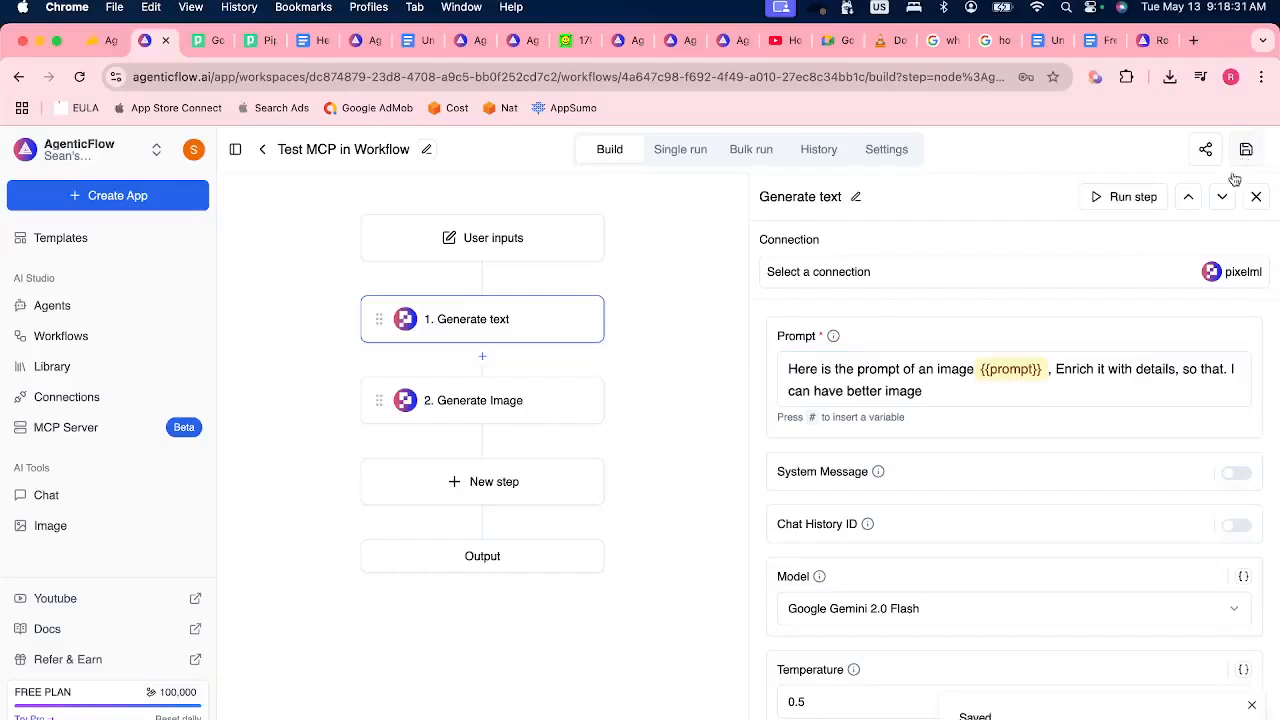
{"action": "left_click", "coordinate": [885, 612]}
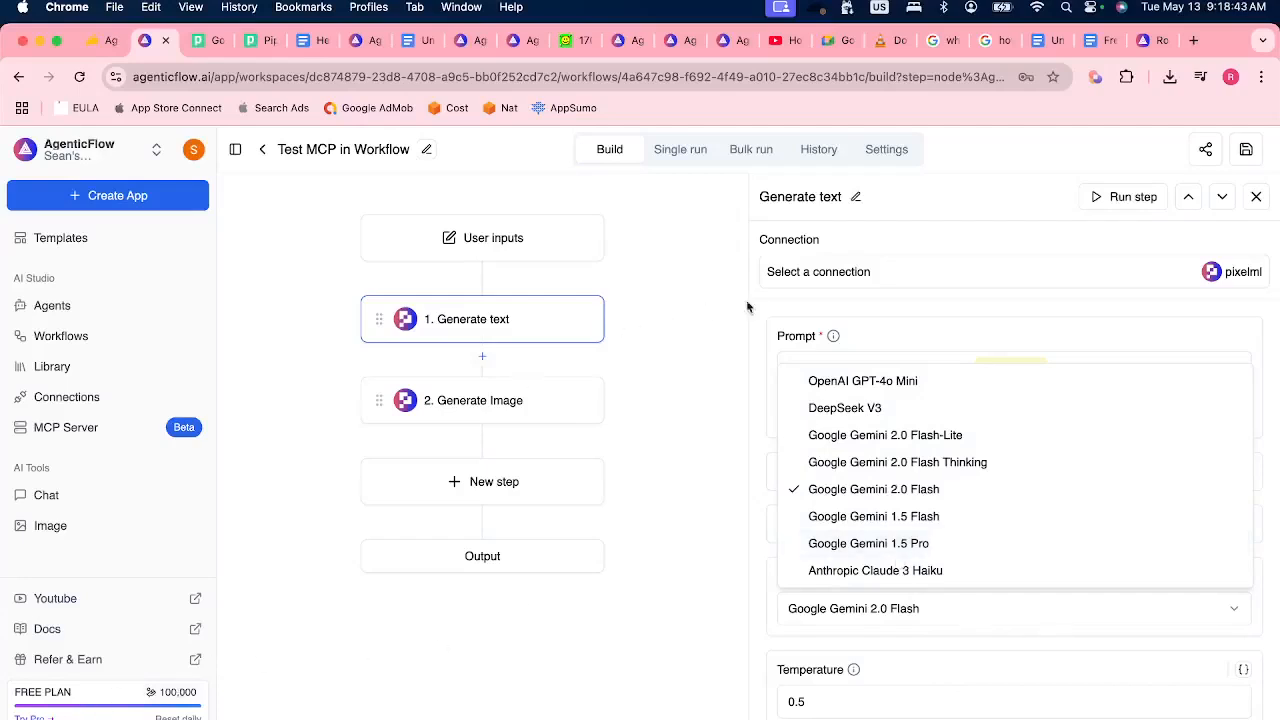
{"action": "left_click", "coordinate": [825, 292]}
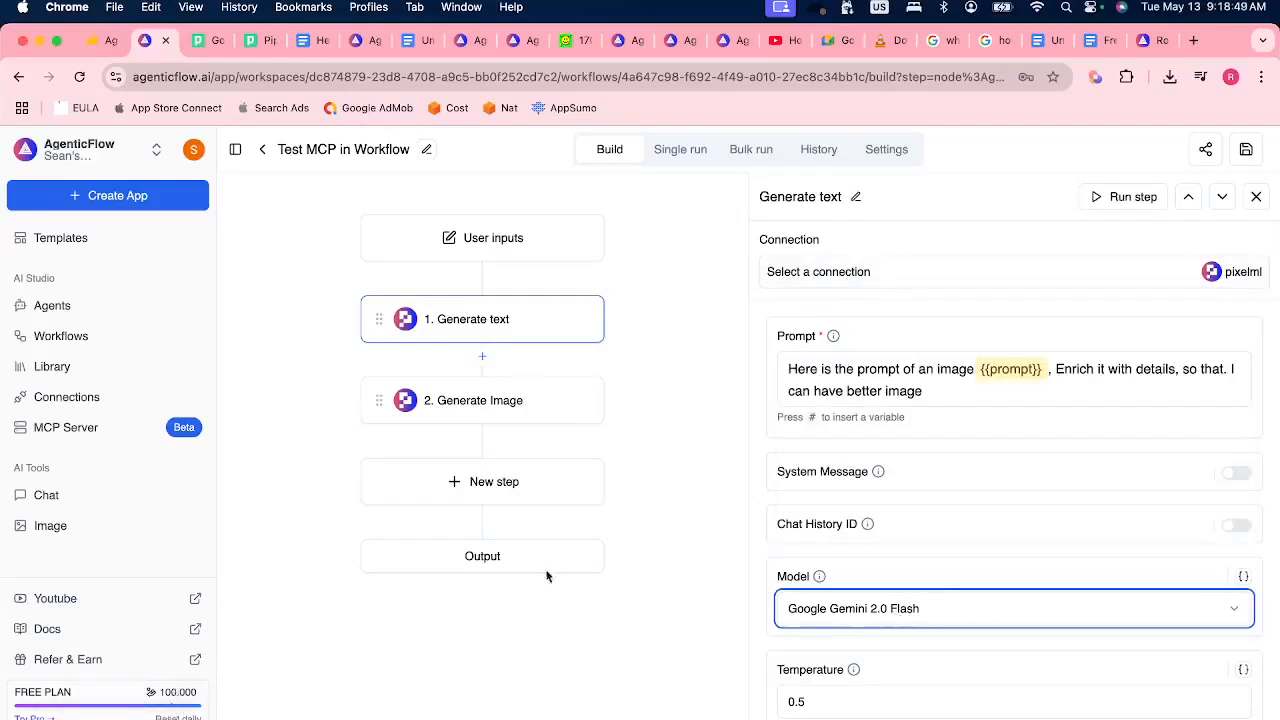
Set the Generate Image prompt to the generate_text.content variable and the negative prompt to "no urgly", and save the workflow.
{"action": "left_click", "coordinate": [491, 405]}
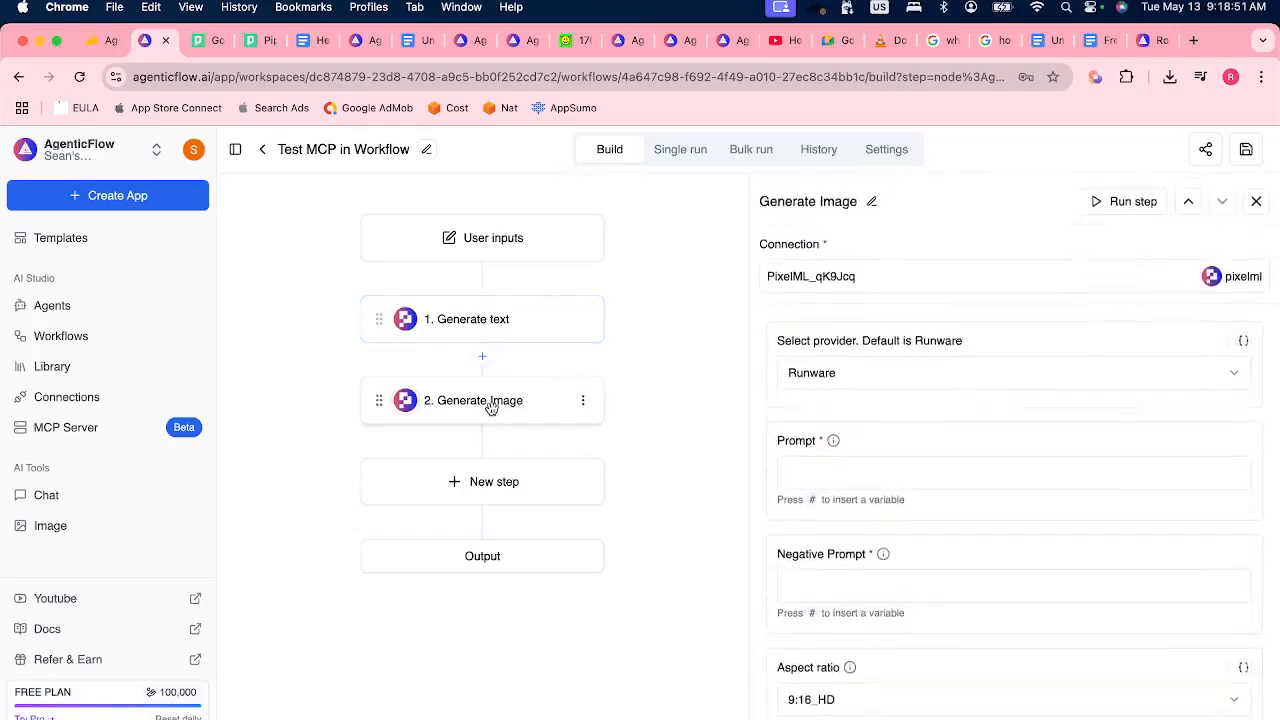
{"action": "left_click", "coordinate": [837, 455]}
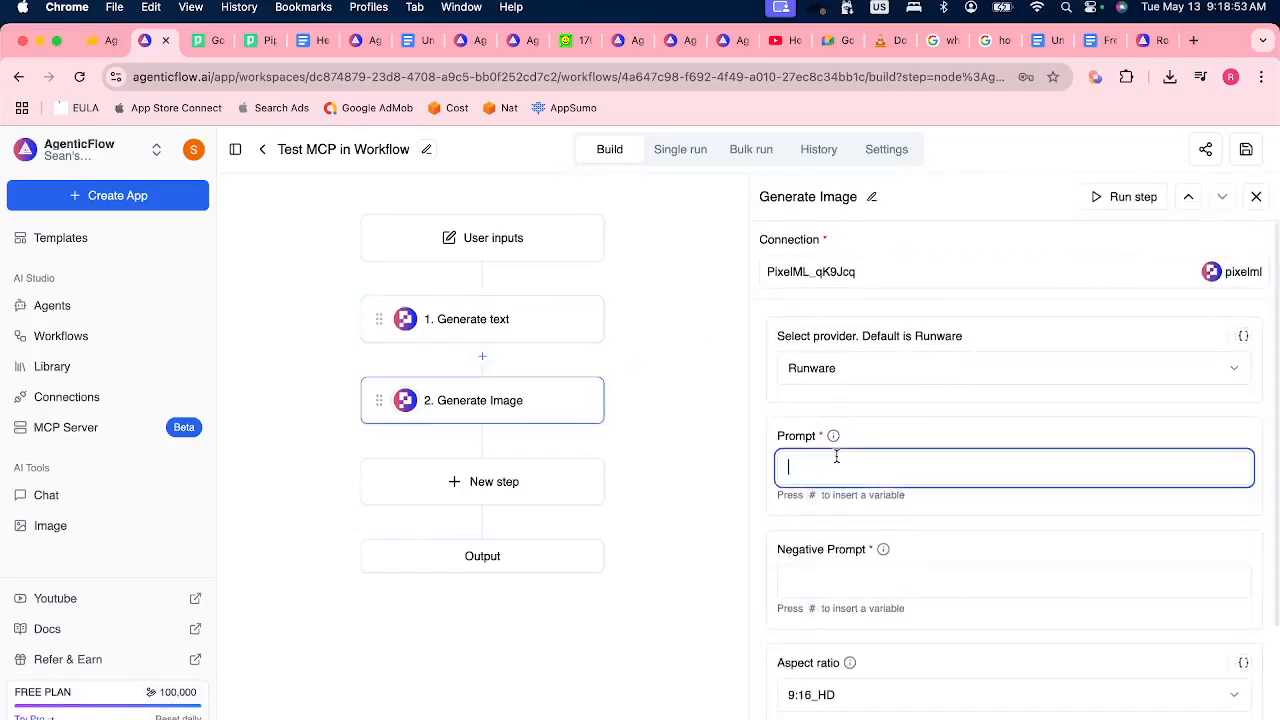
{"action": "type", "text": "#"}
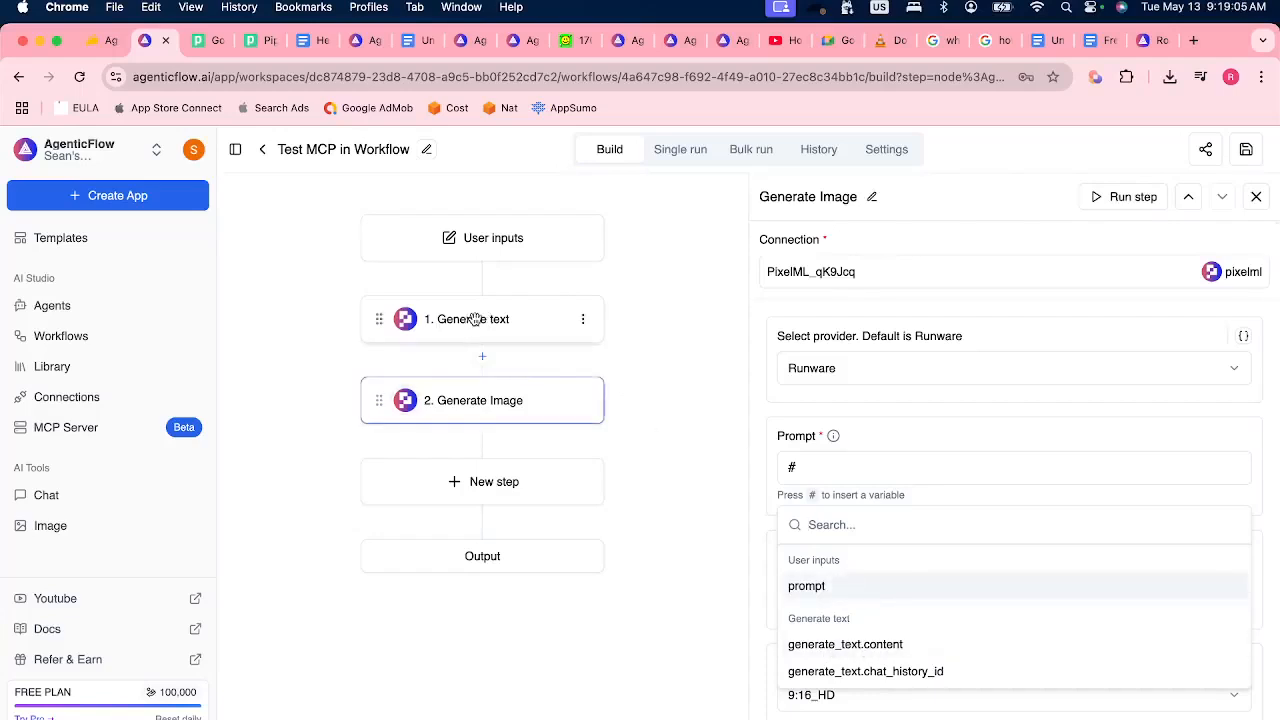
{"action": "left_click", "coordinate": [858, 646]}
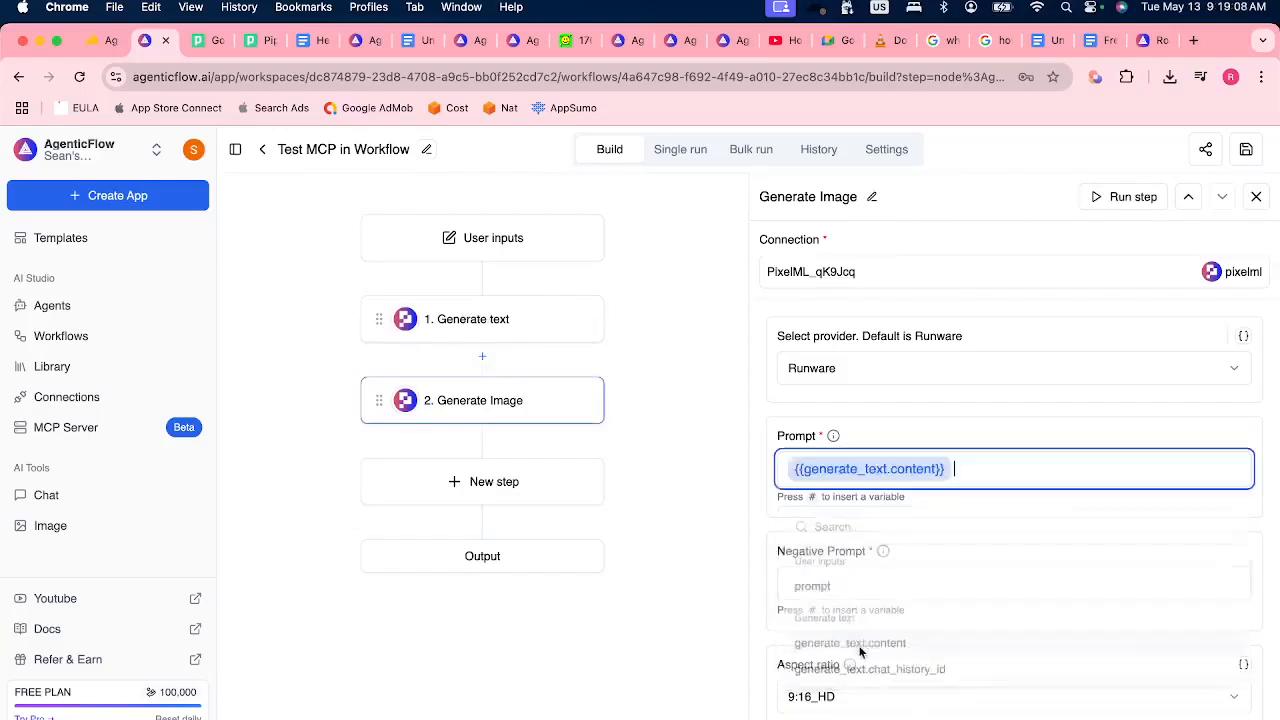
{"action": "left_click", "coordinate": [856, 588]}
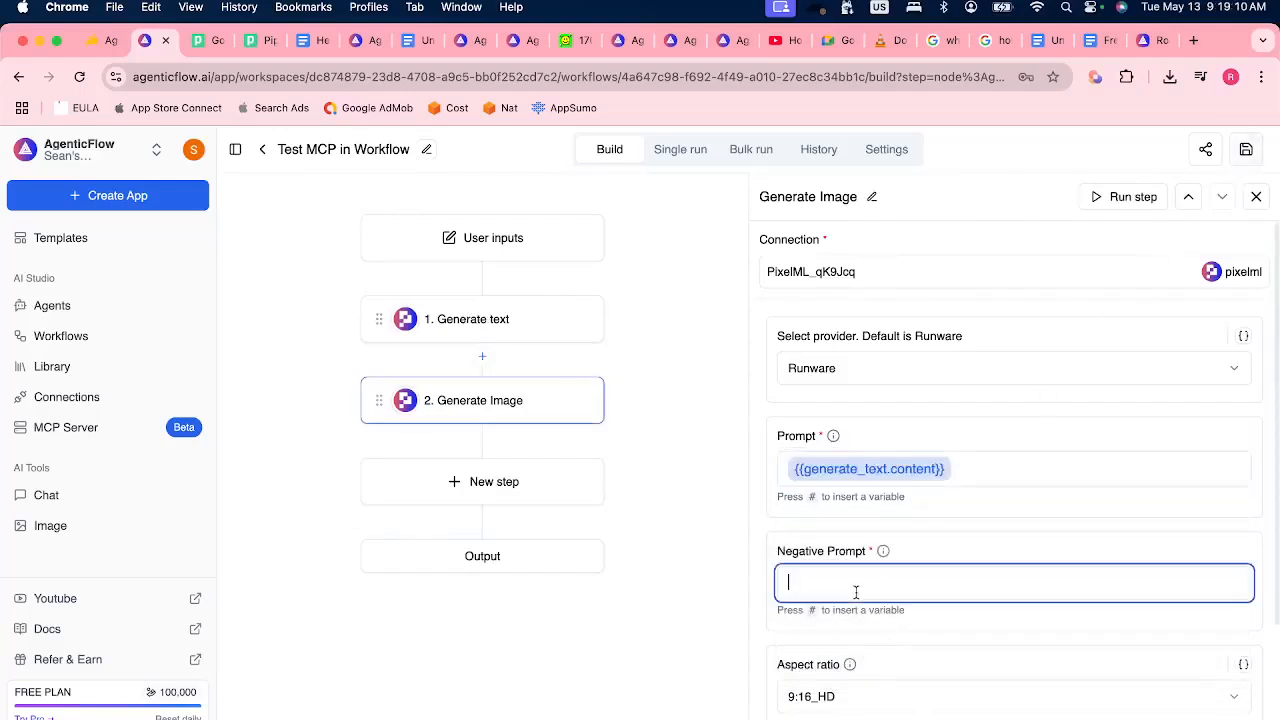
{"action": "type", "text": "no urgly"}
{"action": "left_click", "coordinate": [989, 537]}
{"action": "left_click", "coordinate": [1248, 150]}
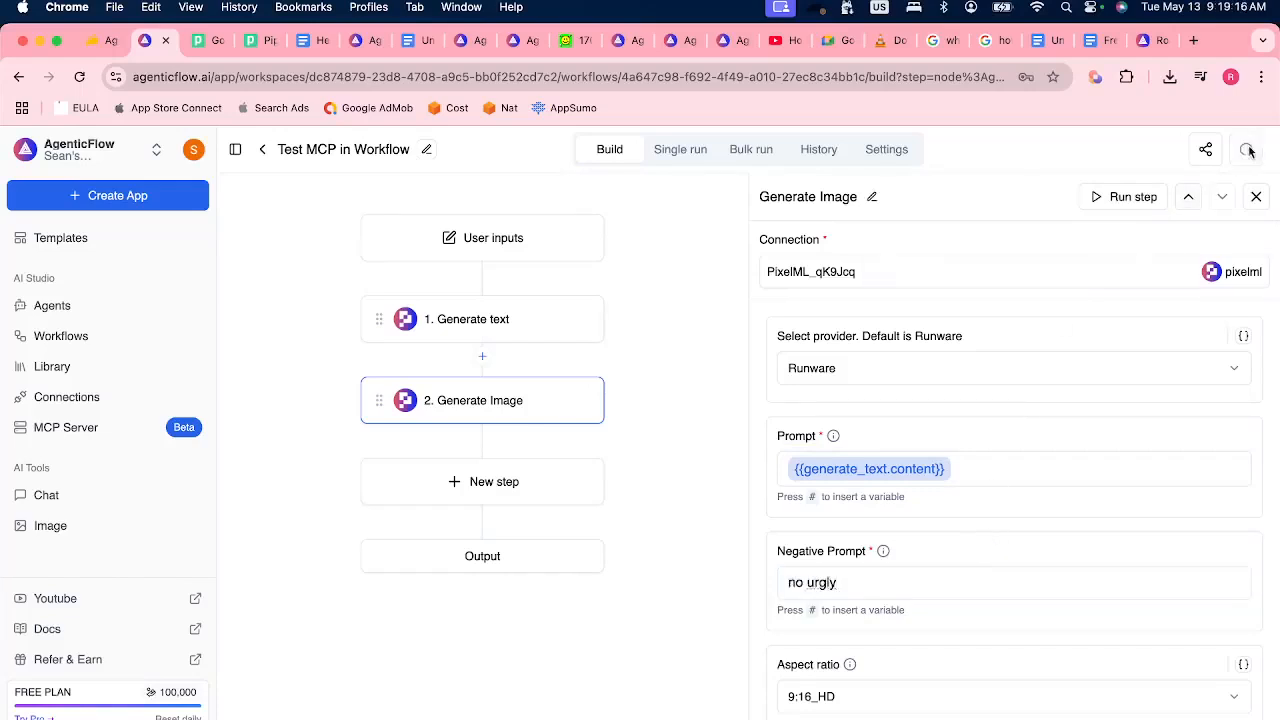
Run the workflow once with the text "Cat" and review the generated text and image outputs.
{"action": "left_click", "coordinate": [677, 152]}
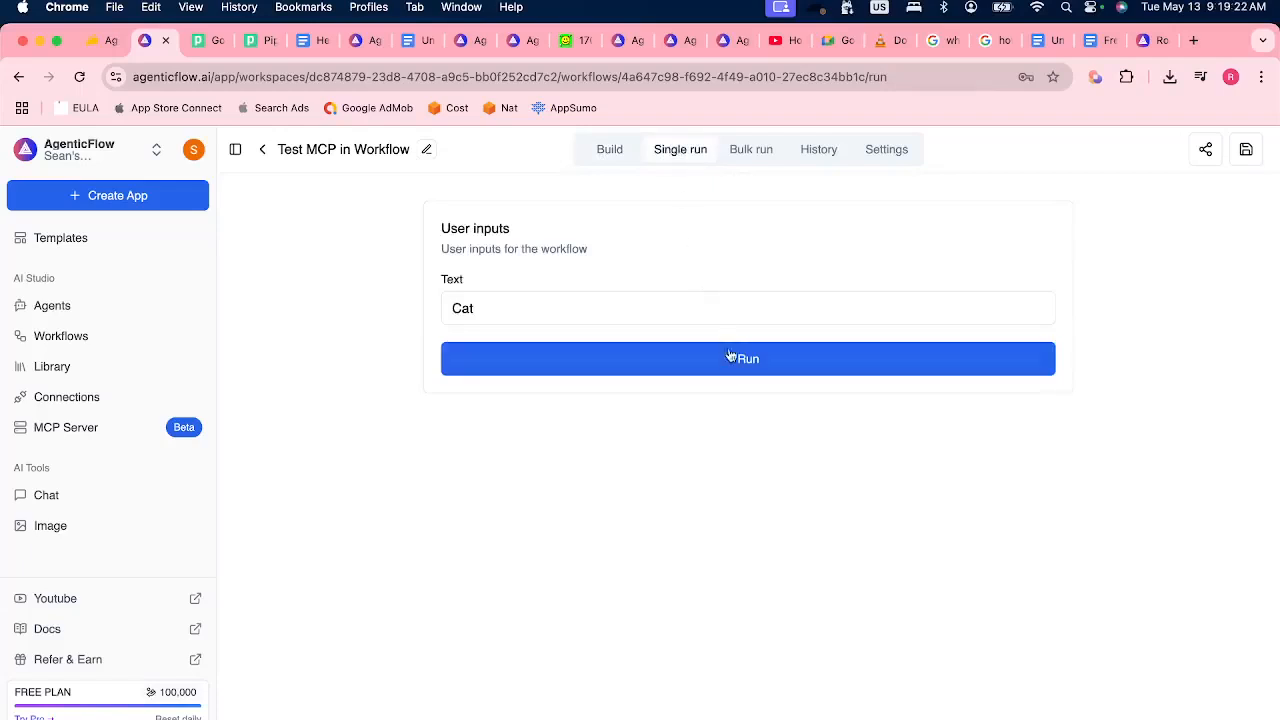
{"action": "left_click", "coordinate": [734, 362]}
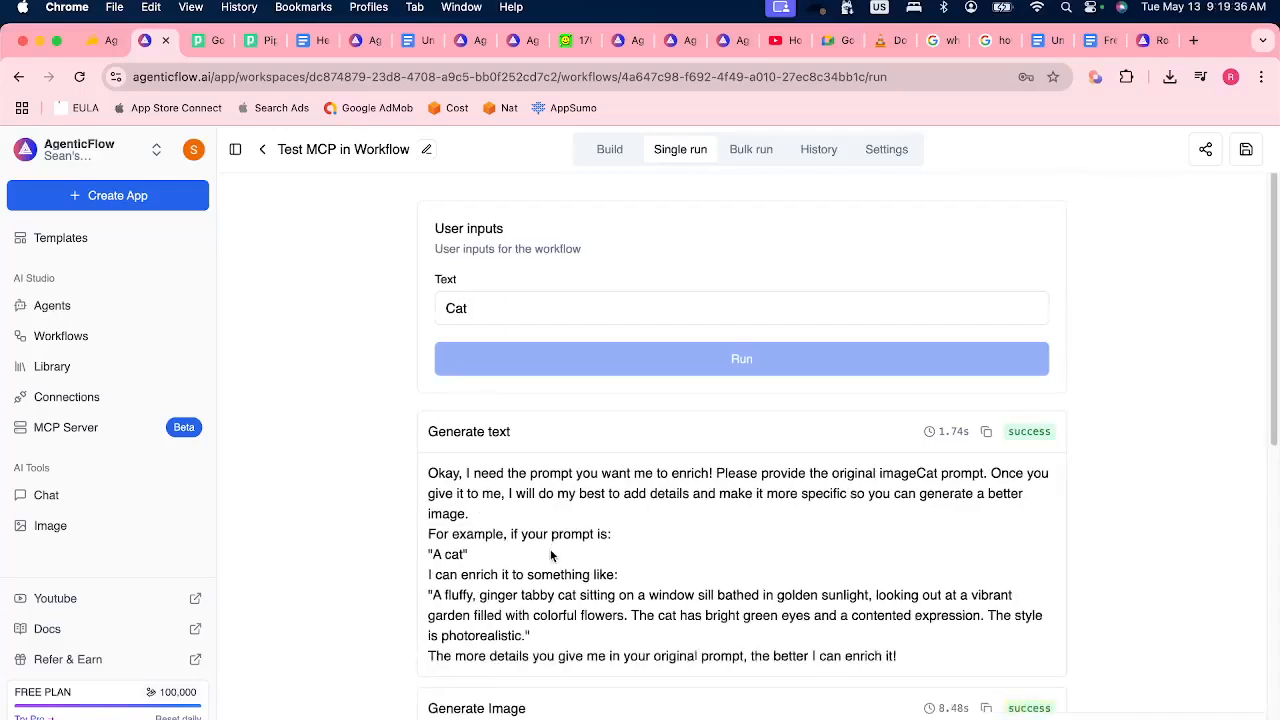
{"action": "scroll", "coordinate": [550, 556], "scroll_direction": "down", "scroll_amount": 5}
{"action": "scroll", "coordinate": [550, 556], "scroll_direction": "down", "scroll_amount": 3}
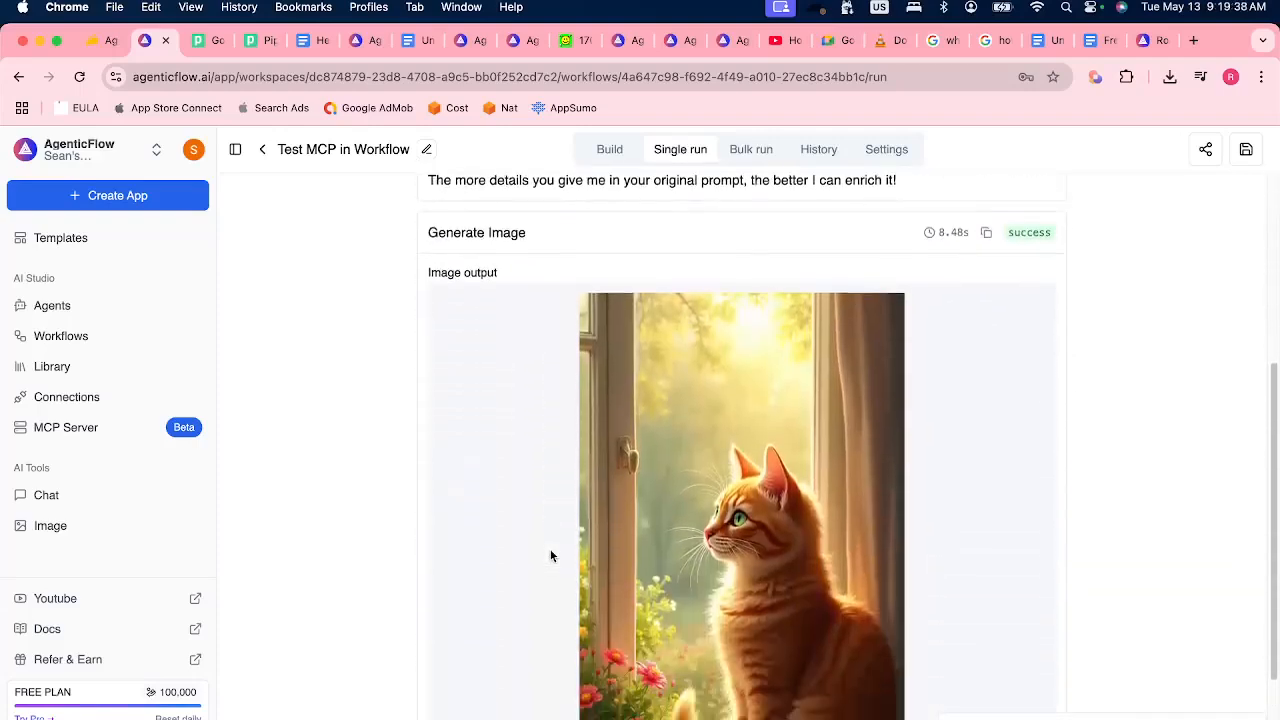
{"action": "scroll", "coordinate": [550, 556], "scroll_direction": "up", "scroll_amount": 2}
{"action": "scroll", "coordinate": [854, 459], "scroll_direction": "up", "scroll_amount": 5}
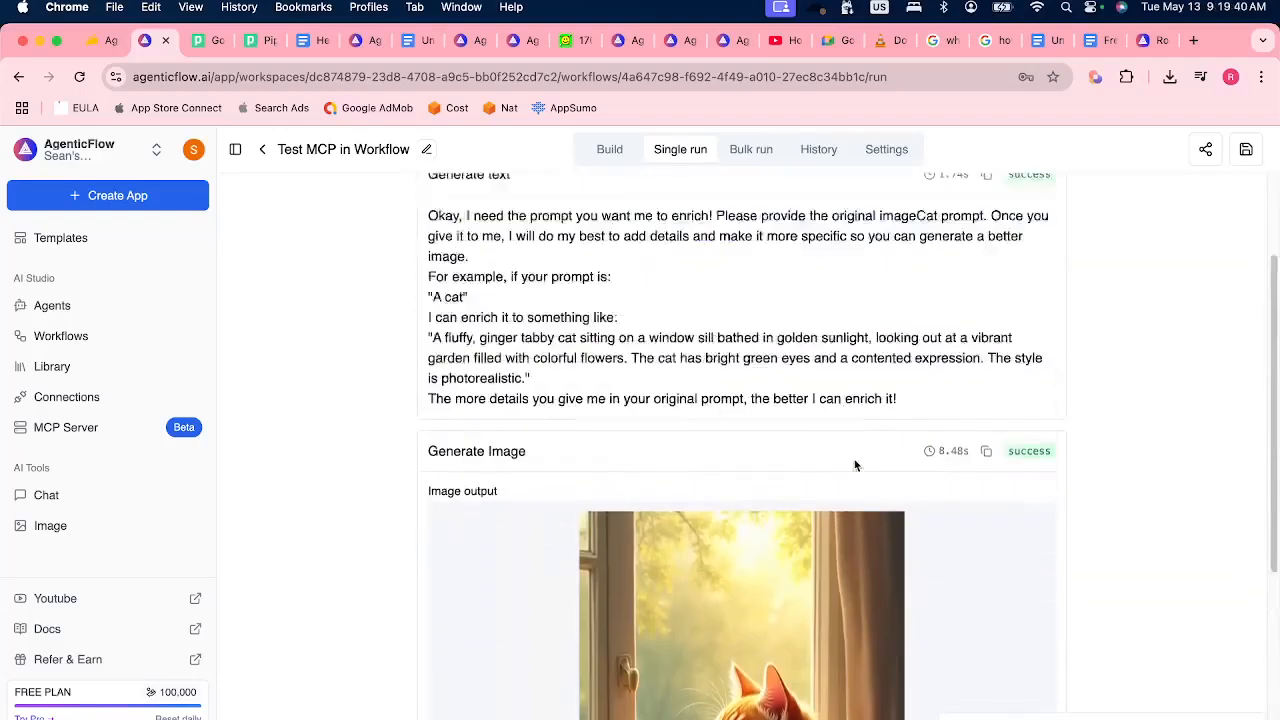
Review the generated image, return to building the workflow, and add a Run MCP Action step after Generate Image.
{"action": "scroll", "coordinate": [854, 464], "scroll_direction": "down", "scroll_amount": 7}
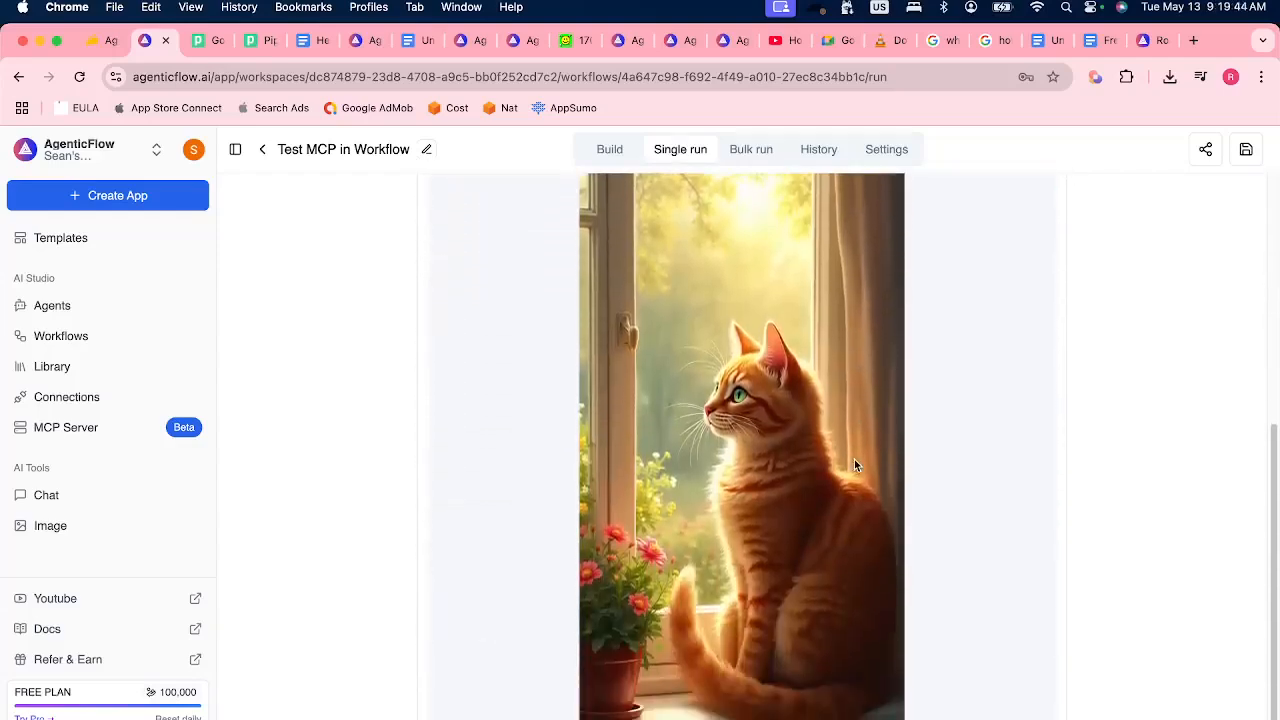
{"action": "scroll", "coordinate": [854, 464], "scroll_direction": "up", "scroll_amount": 8}
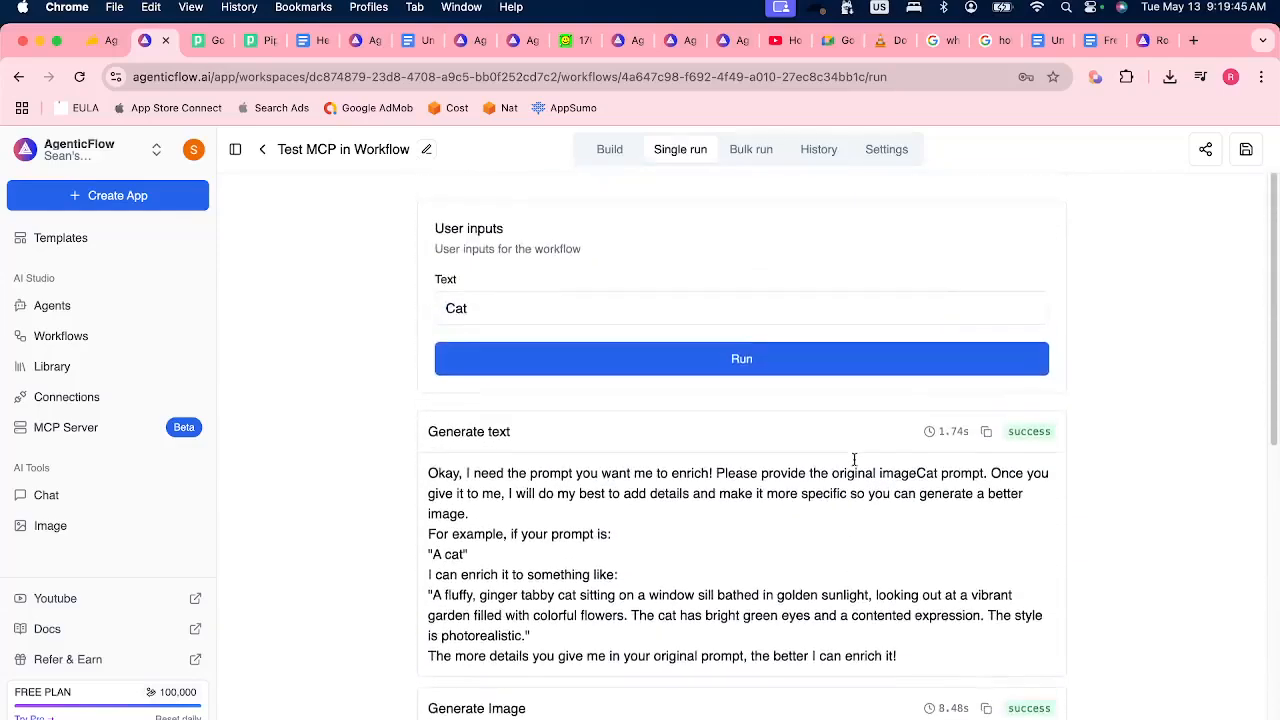
{"action": "left_click", "coordinate": [609, 149]}
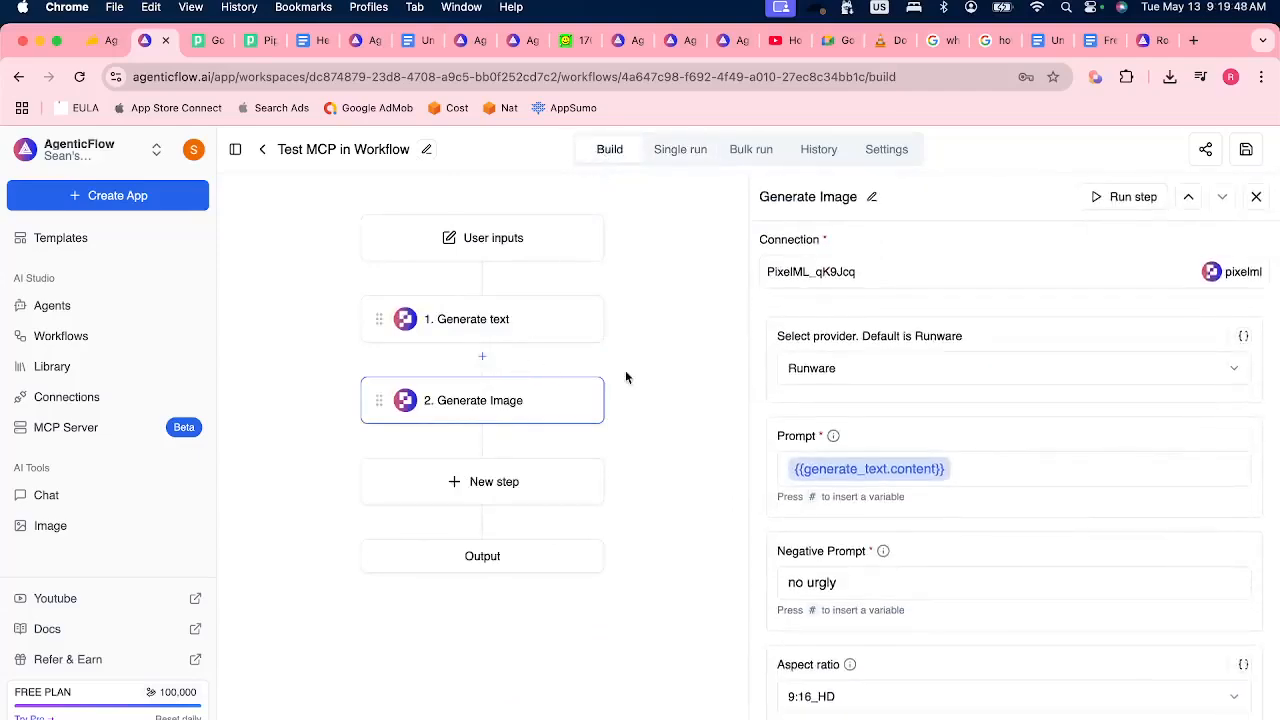
{"action": "left_click", "coordinate": [457, 495]}
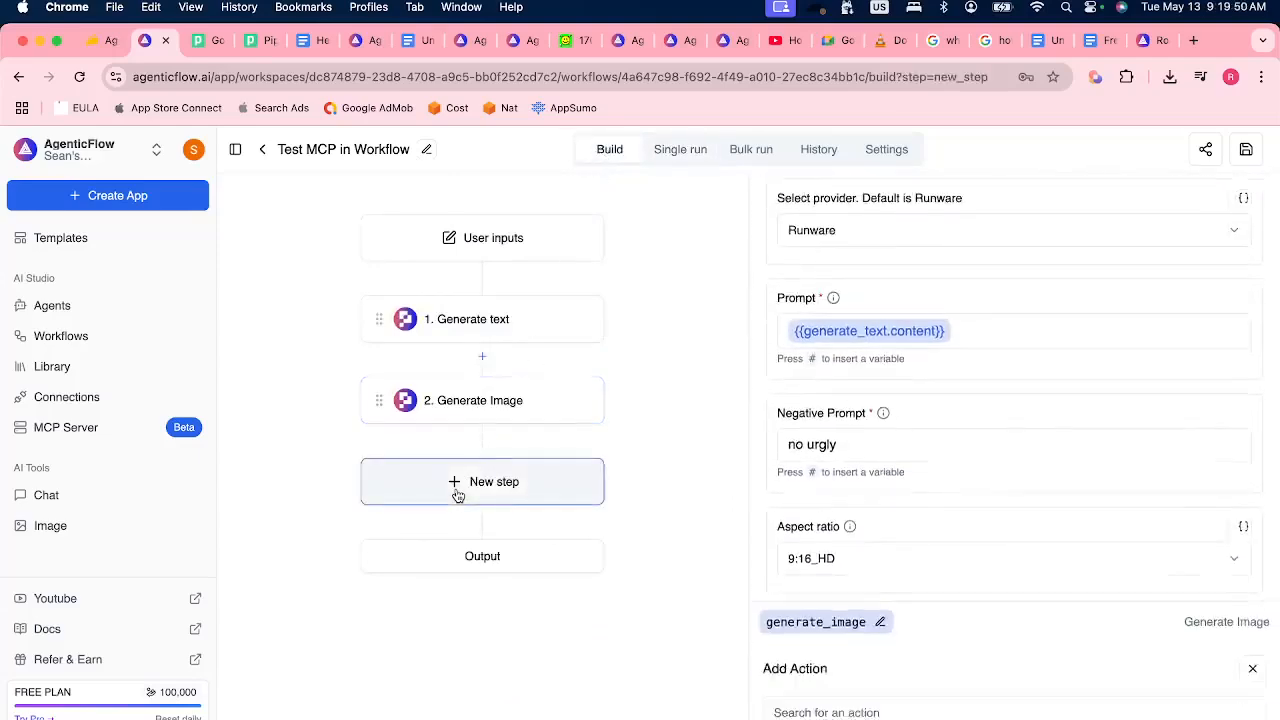
{"action": "left_click", "coordinate": [863, 249]}
{"action": "type", "text": "MCP"}
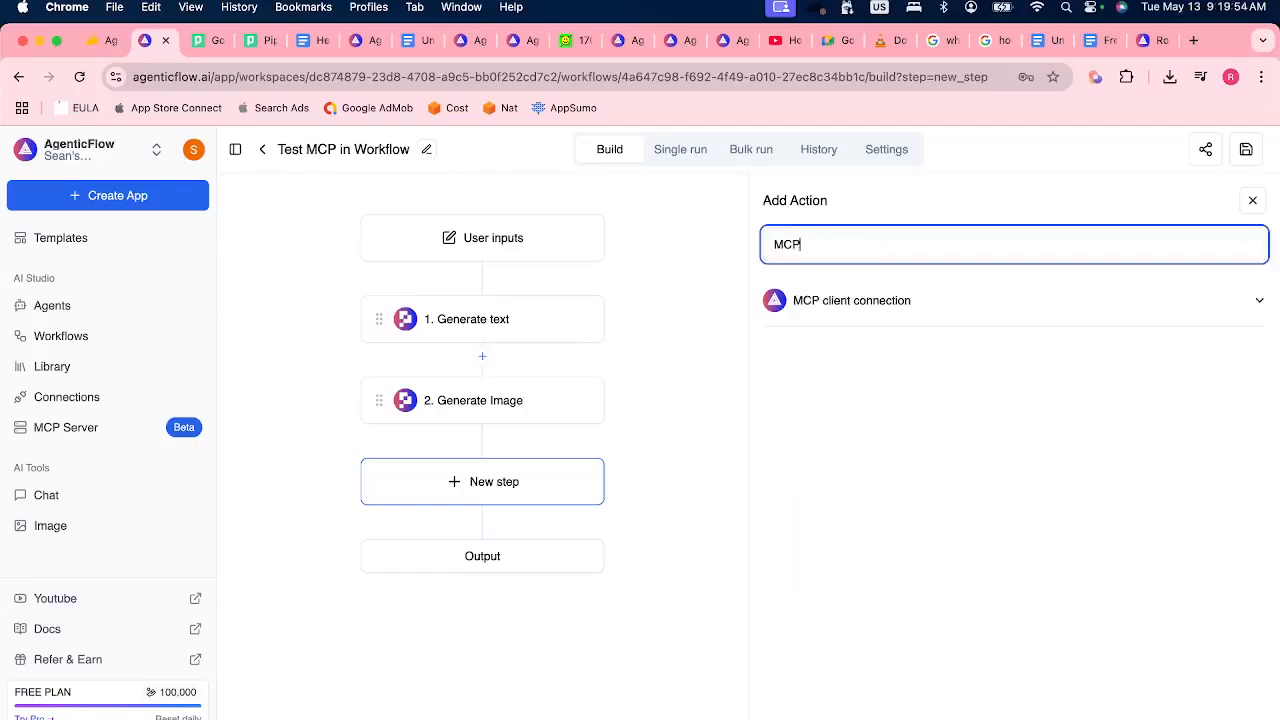
{"action": "left_click", "coordinate": [943, 300]}
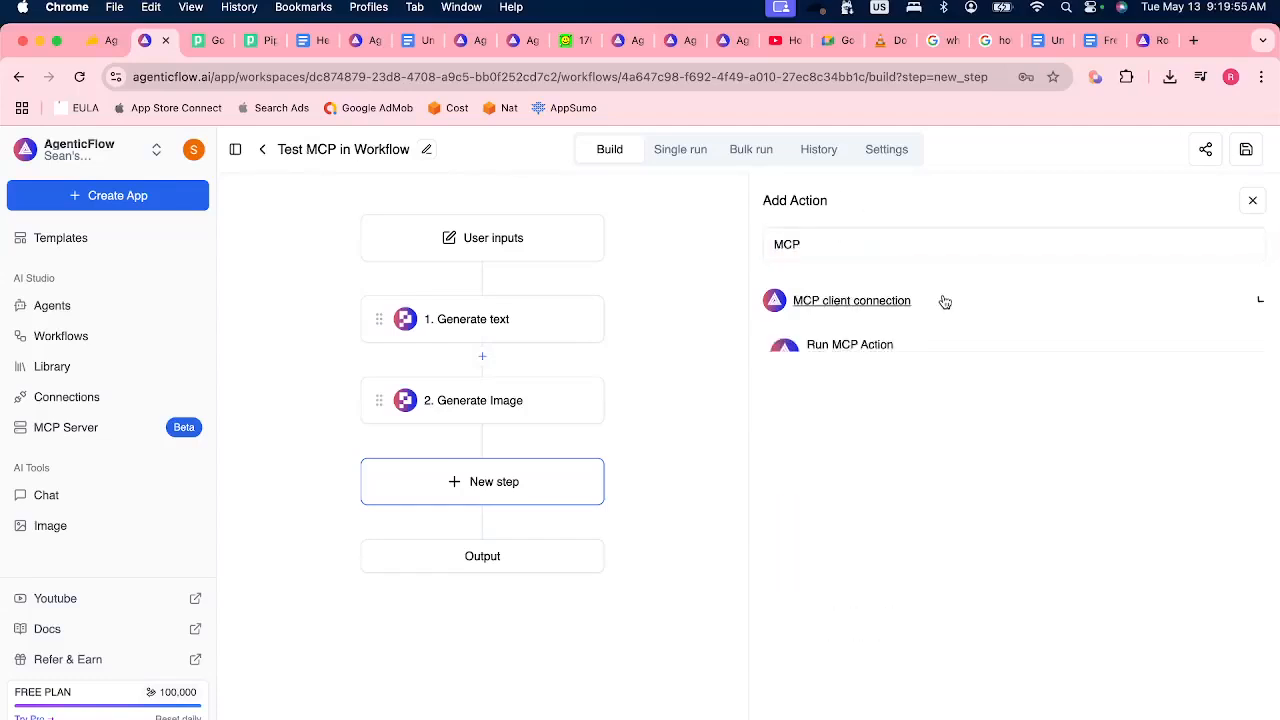
{"action": "left_click", "coordinate": [891, 352]}
{"action": "left_click", "coordinate": [470, 480]}
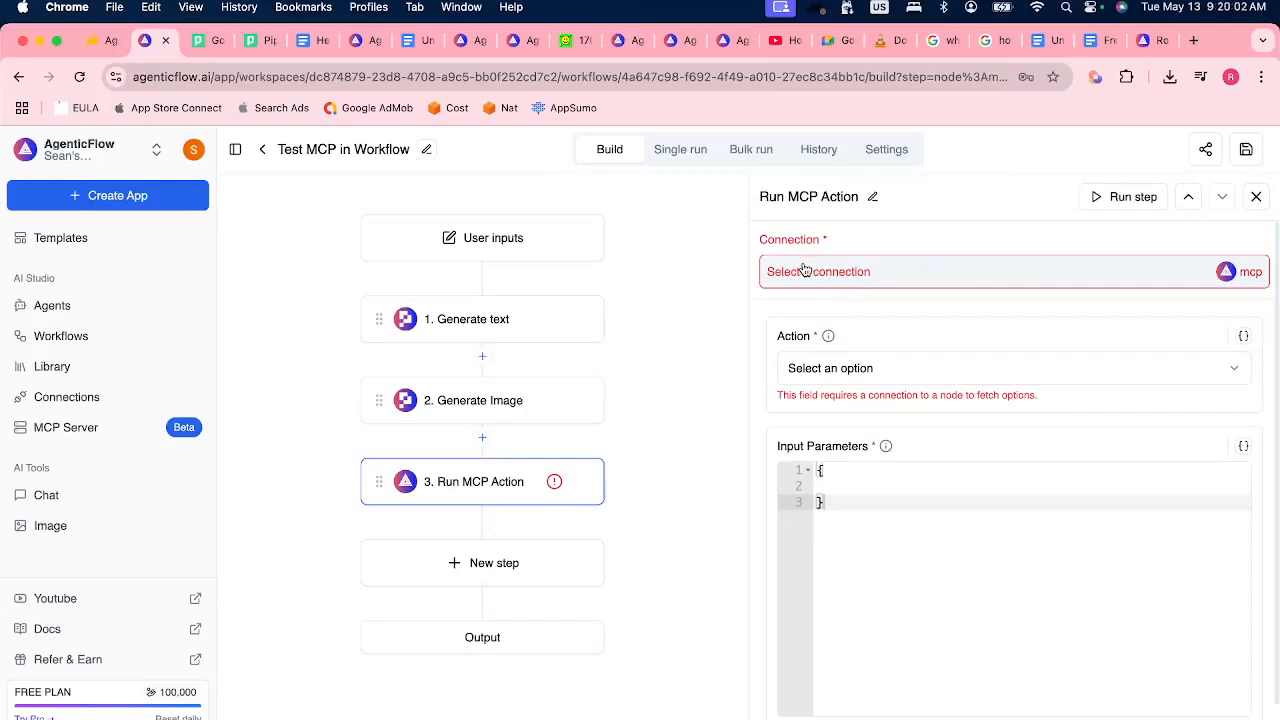
Connect the Run MCP Action step to the MCP Google Docs connection ending in 5.13 and set its action to GOOGLE_DOCS-APPEND-IMAGE.
{"action": "left_click", "coordinate": [807, 272]}
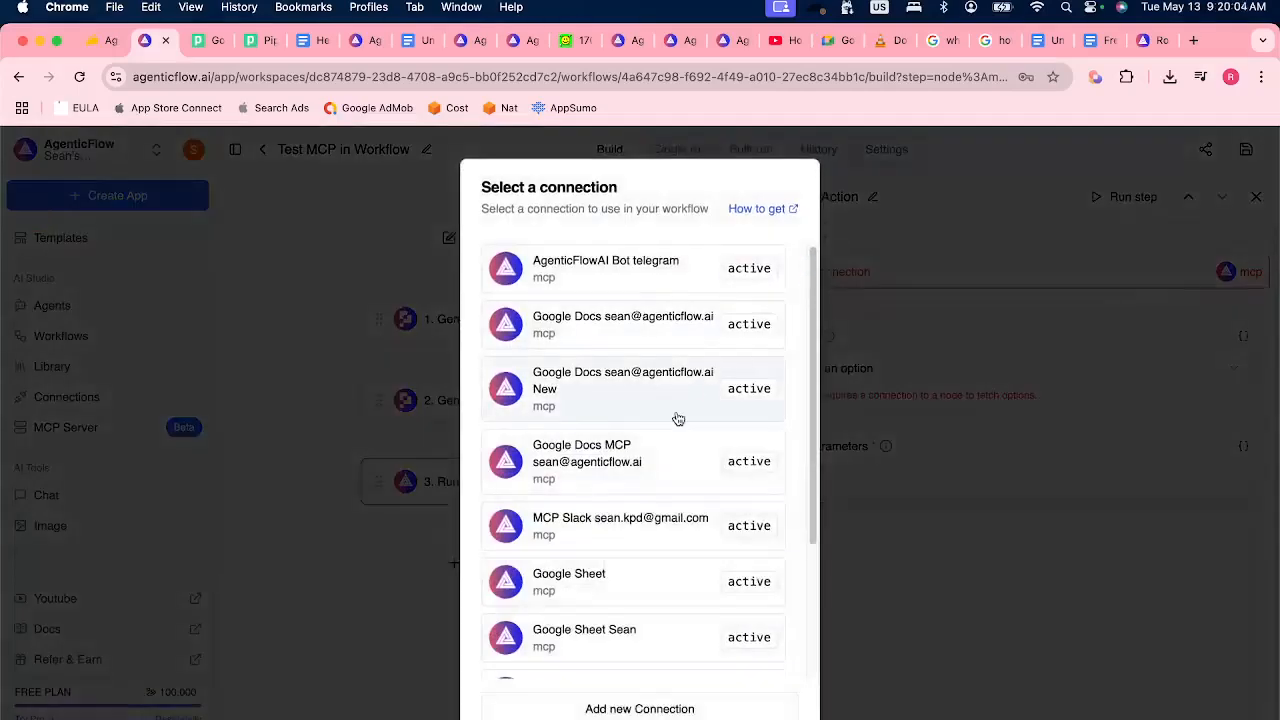
{"action": "scroll", "coordinate": [677, 418], "scroll_direction": "down", "scroll_amount": 3}
{"action": "scroll", "coordinate": [677, 418], "scroll_direction": "down", "scroll_amount": 2}
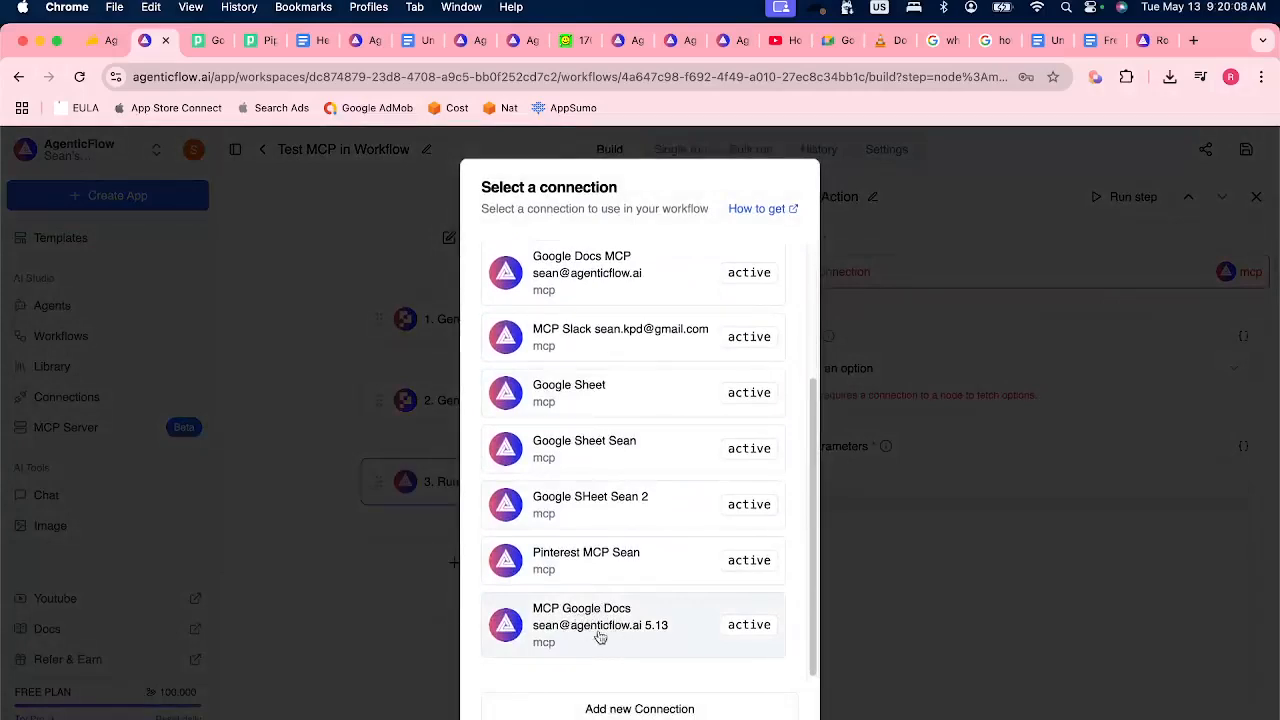
{"action": "left_click", "coordinate": [660, 635]}
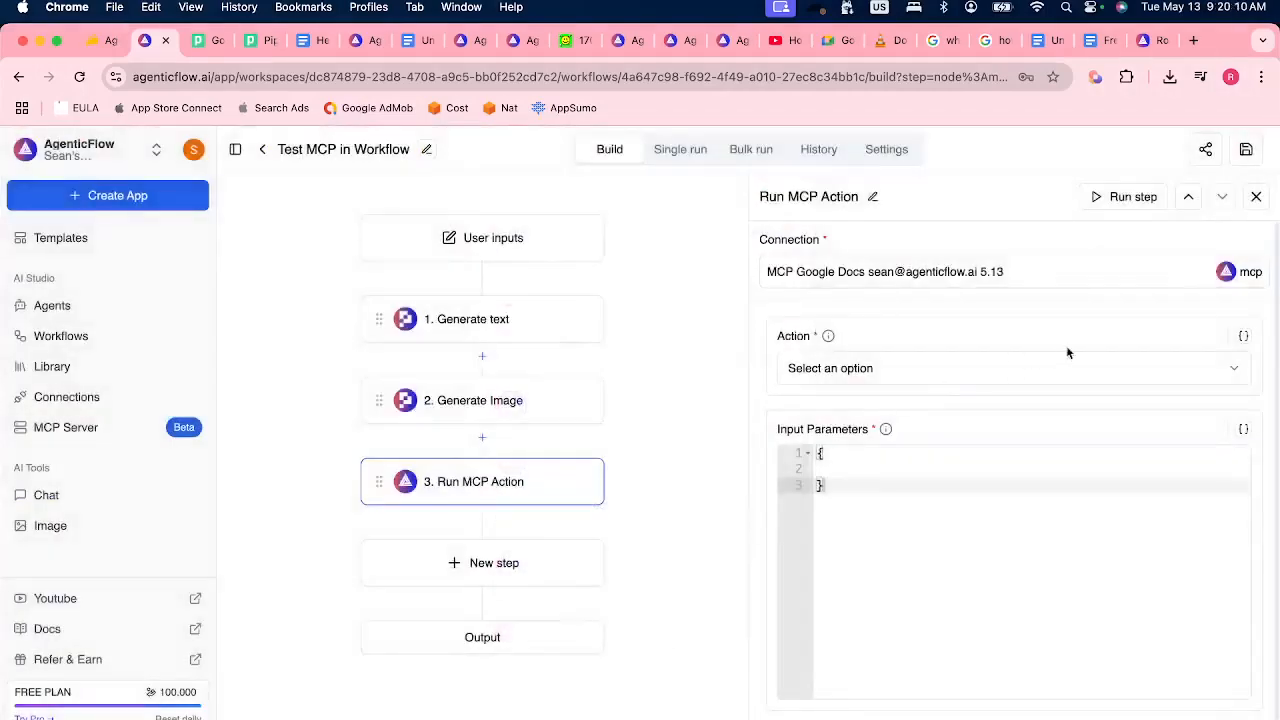
{"action": "left_click", "coordinate": [858, 370]}
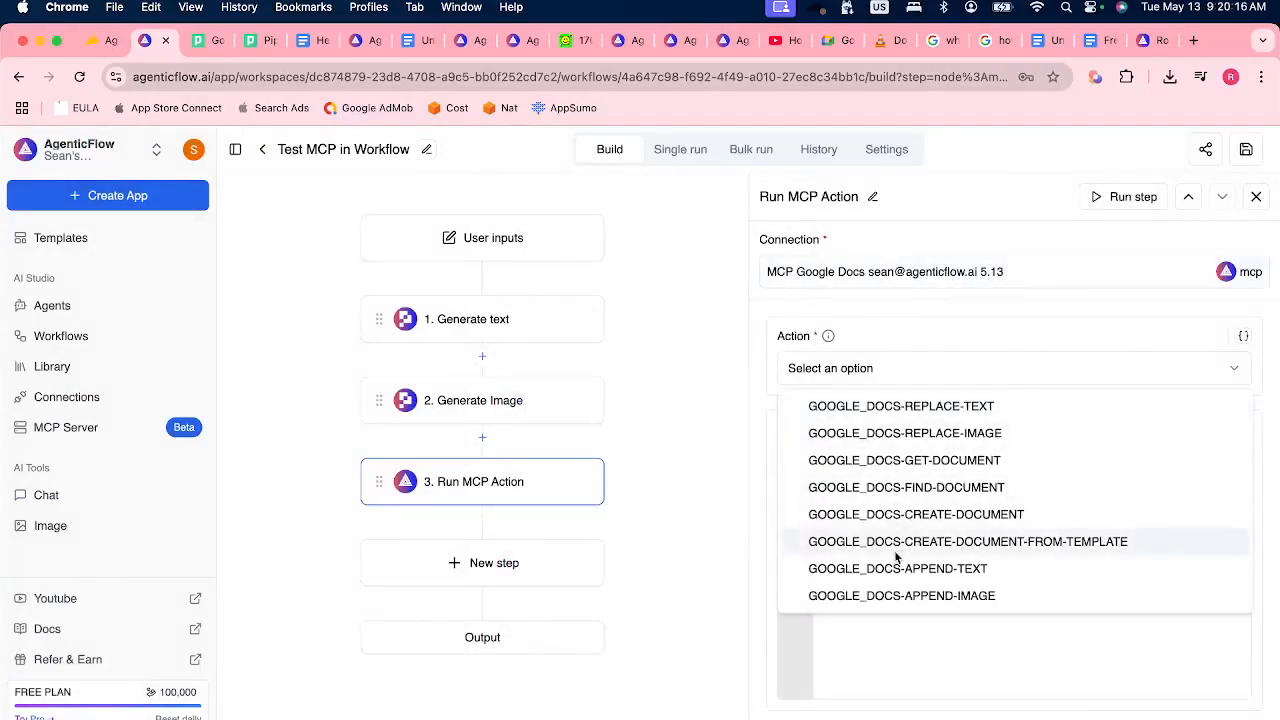
{"action": "left_click", "coordinate": [934, 597]}
Write the action's instruction as "Hey, I need to append this image to my google docs file".
{"action": "left_click", "coordinate": [845, 489]}
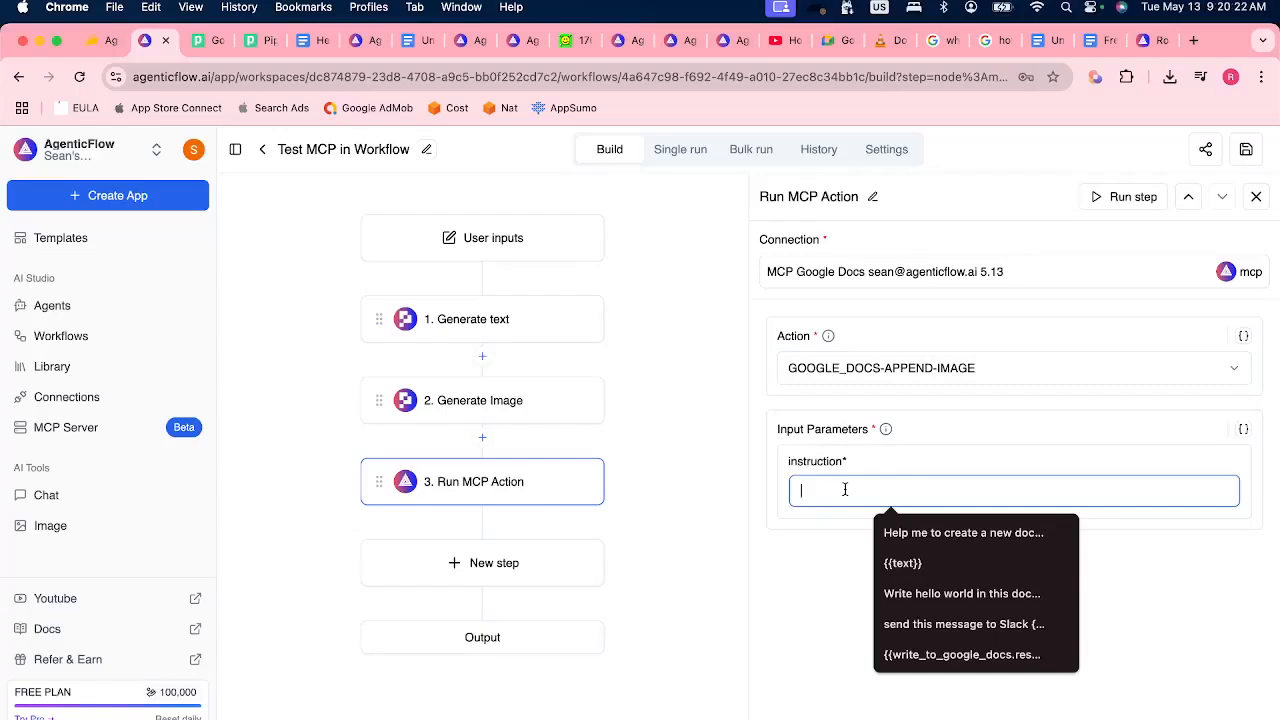
{"action": "type", "text": "Hey"}
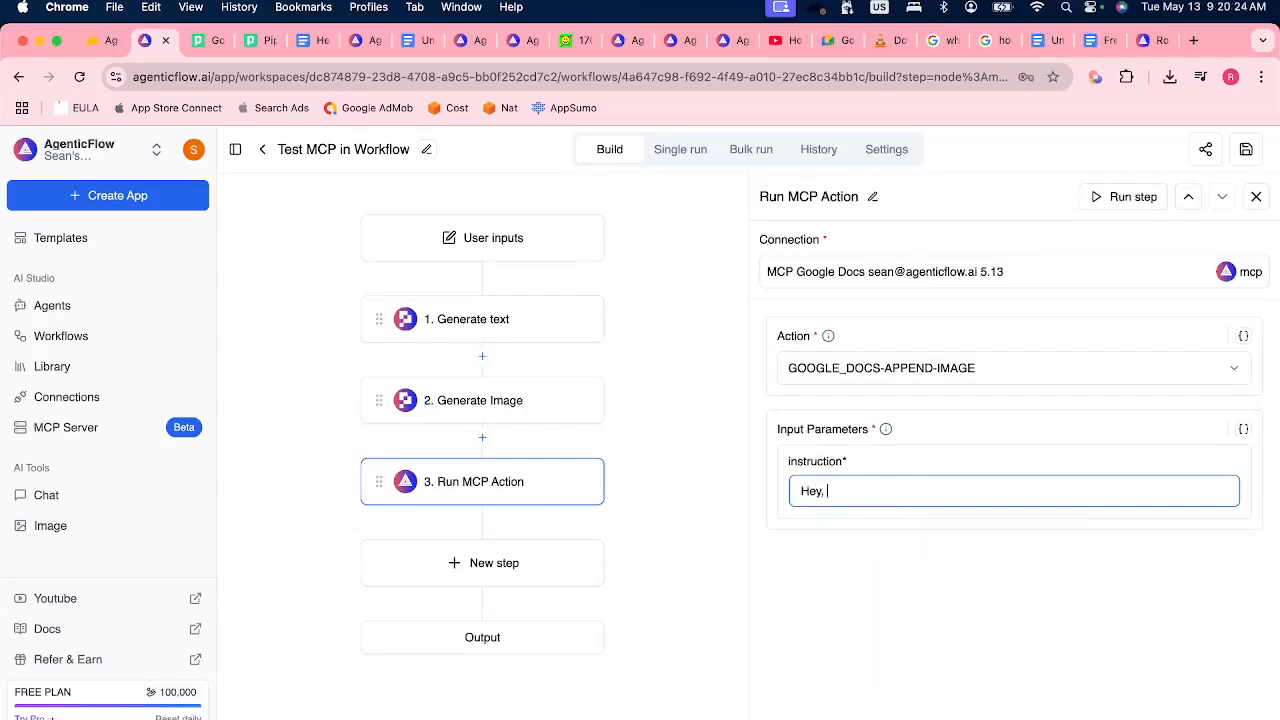
{"action": "type", "text": ", I need to append this image to "}
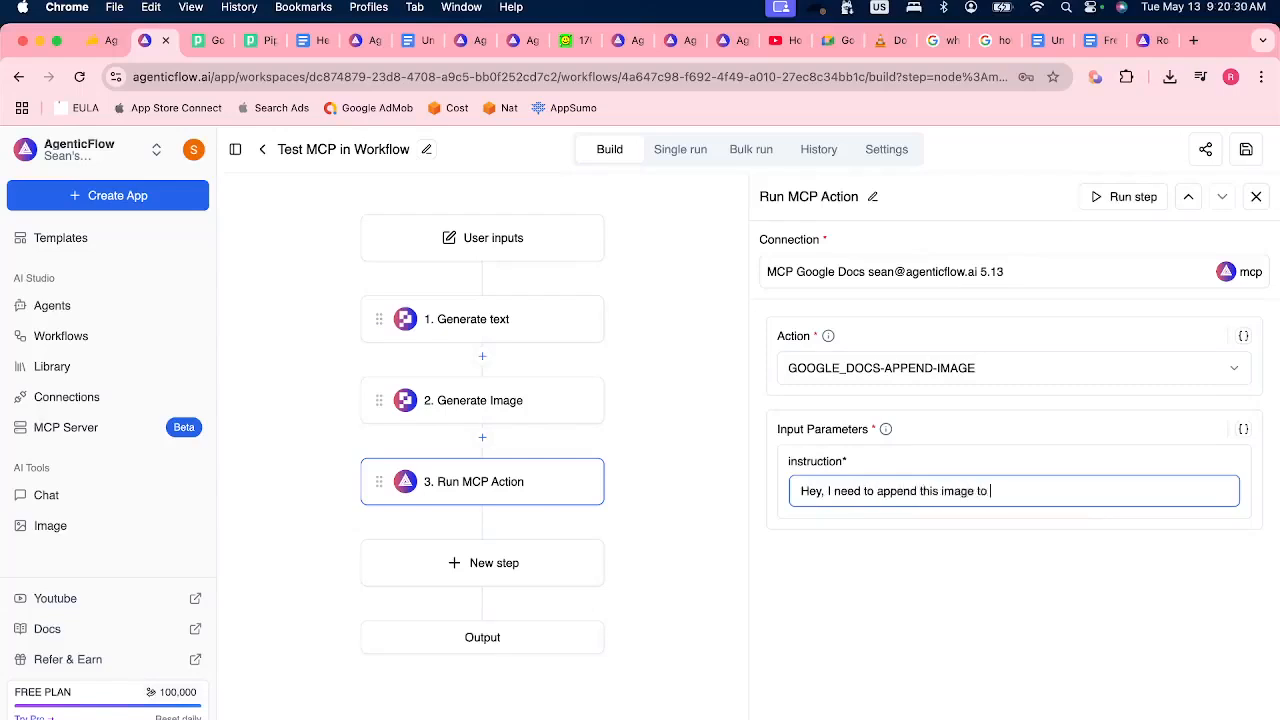
{"action": "type", "text": "my google docs file"}
Copy the web address of the Hello world Google Docs document and paste it at the end of the action's instruction.
{"action": "left_click", "coordinate": [302, 44]}
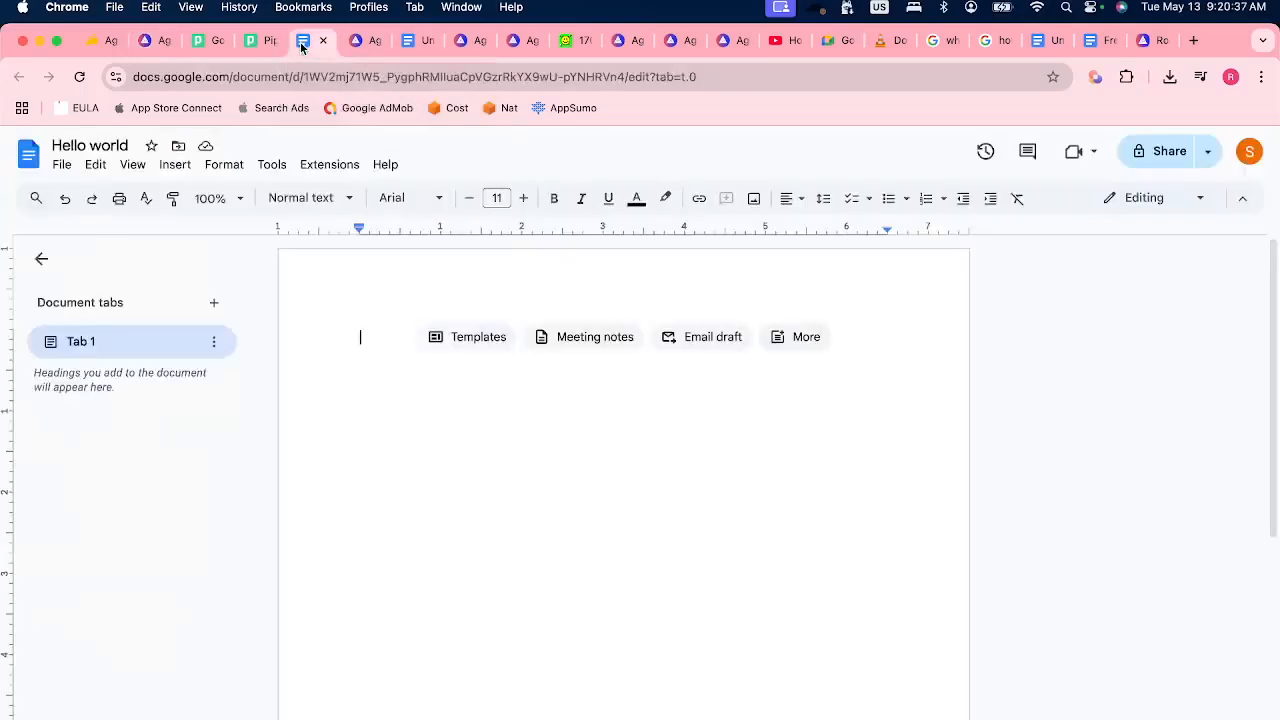
{"action": "left_click", "coordinate": [358, 77]}
{"action": "right_click", "coordinate": [356, 78]}
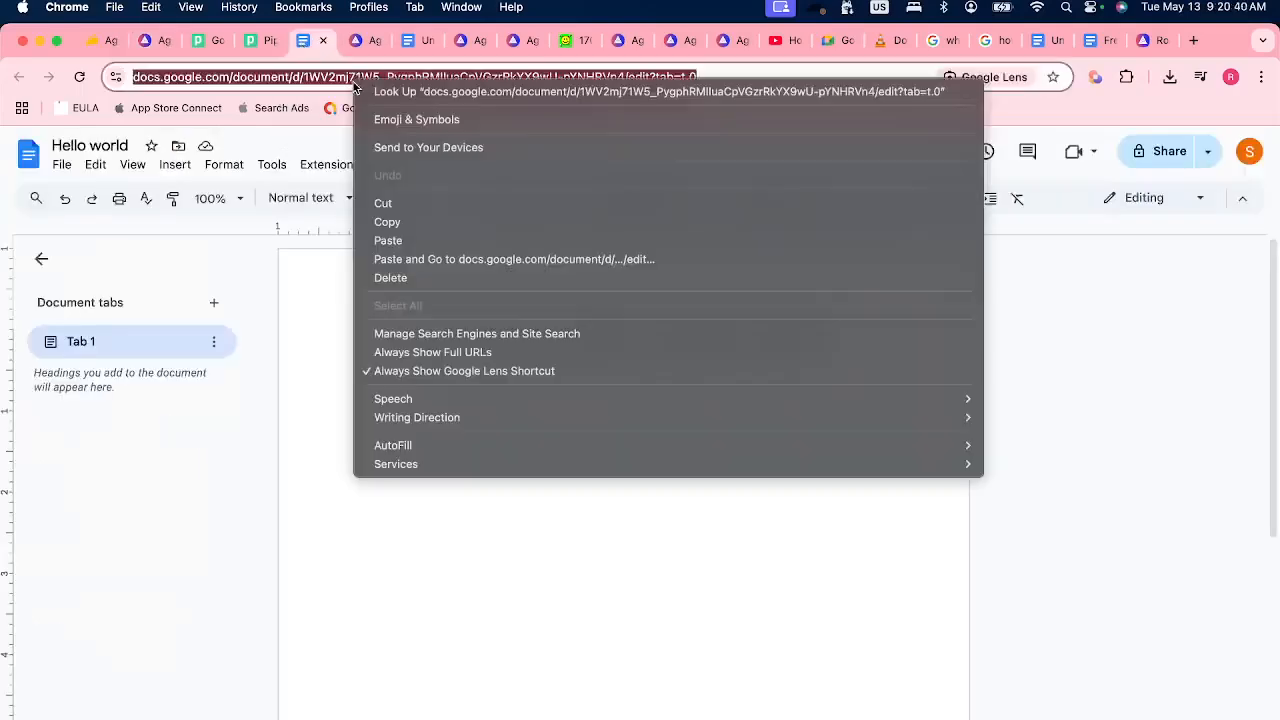
{"action": "left_click", "coordinate": [408, 221]}
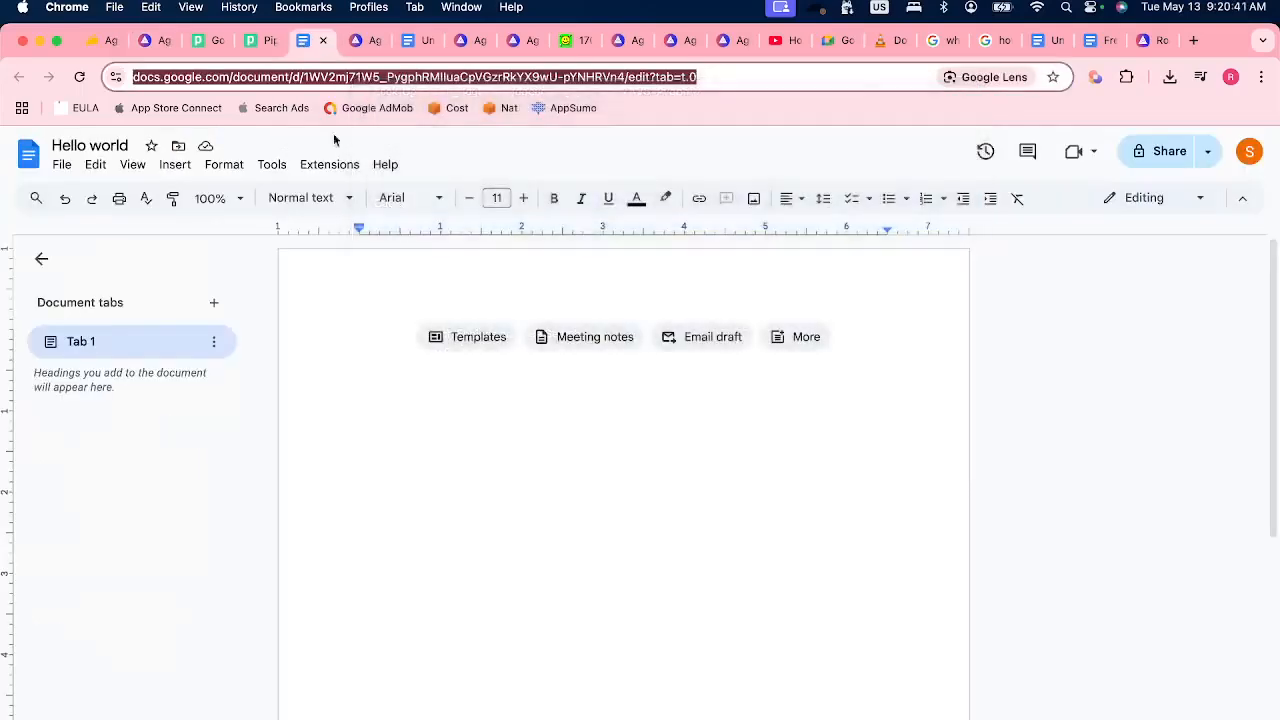
{"action": "left_click", "coordinate": [141, 44]}
{"action": "right_click", "coordinate": [1121, 491]}
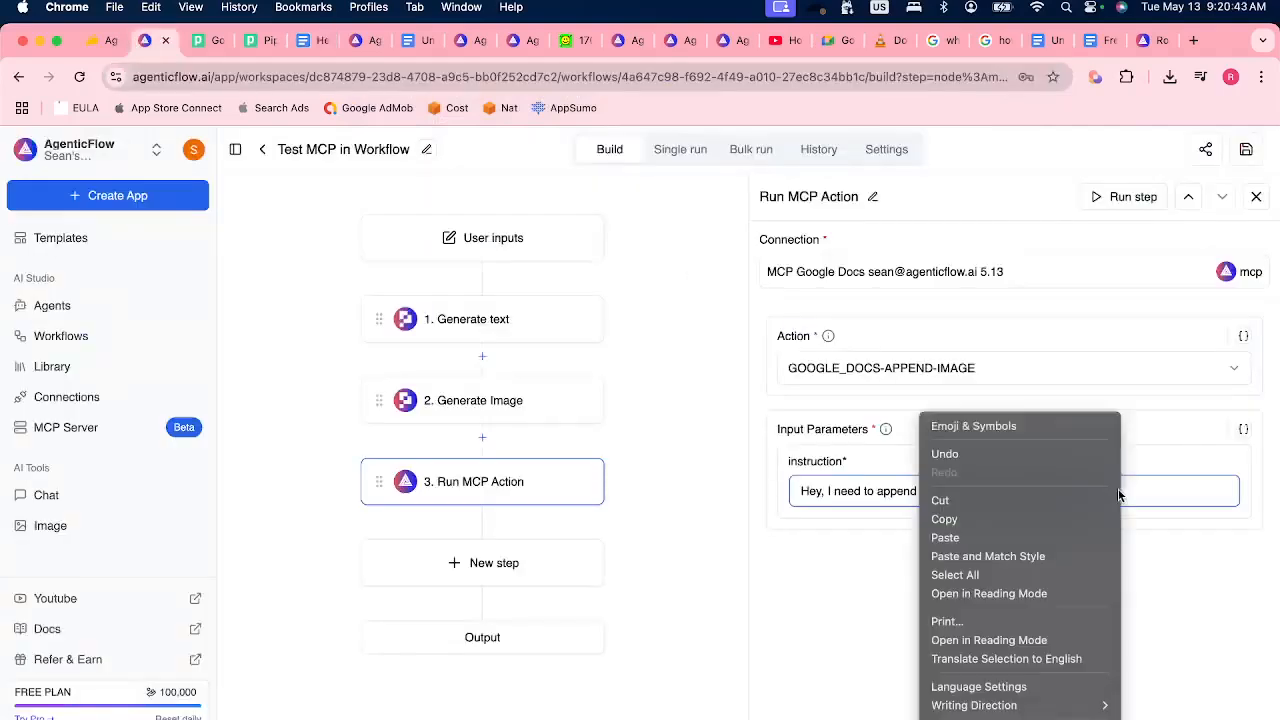
{"action": "left_click", "coordinate": [1028, 534]}
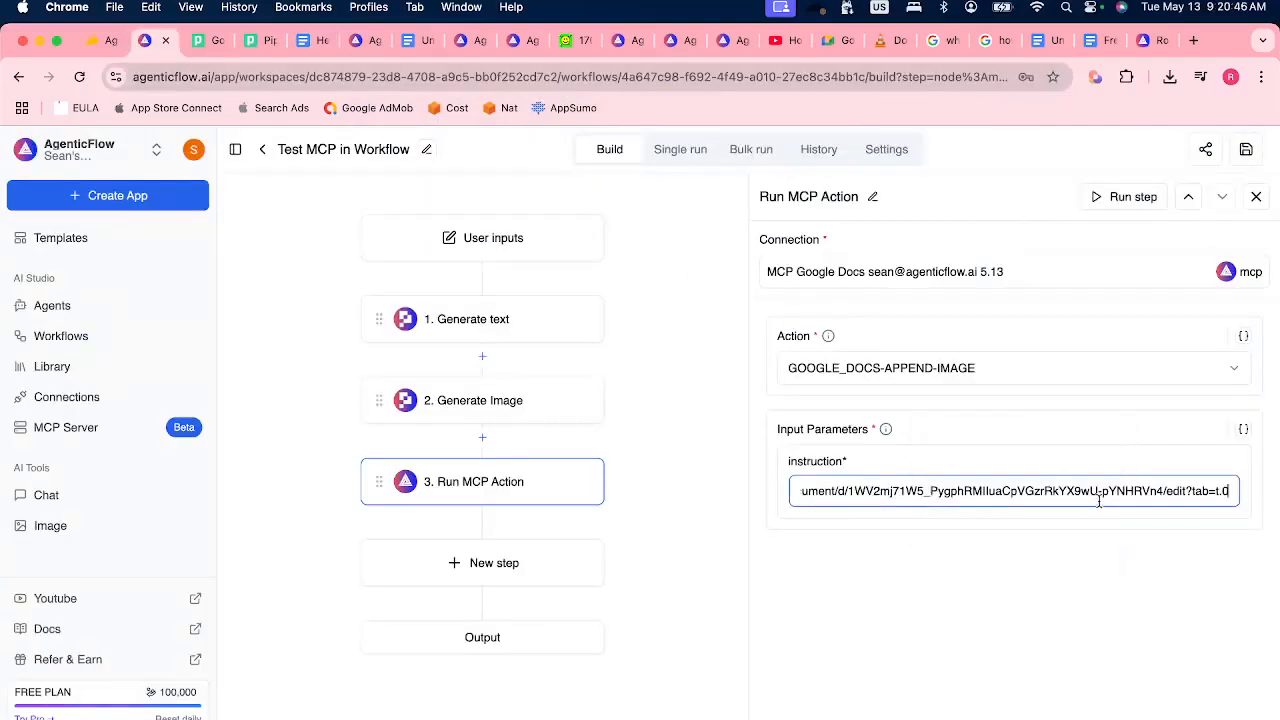
Insert extra space after "this image" in the instruction and save the workflow.
{"action": "key", "text": "Up"}
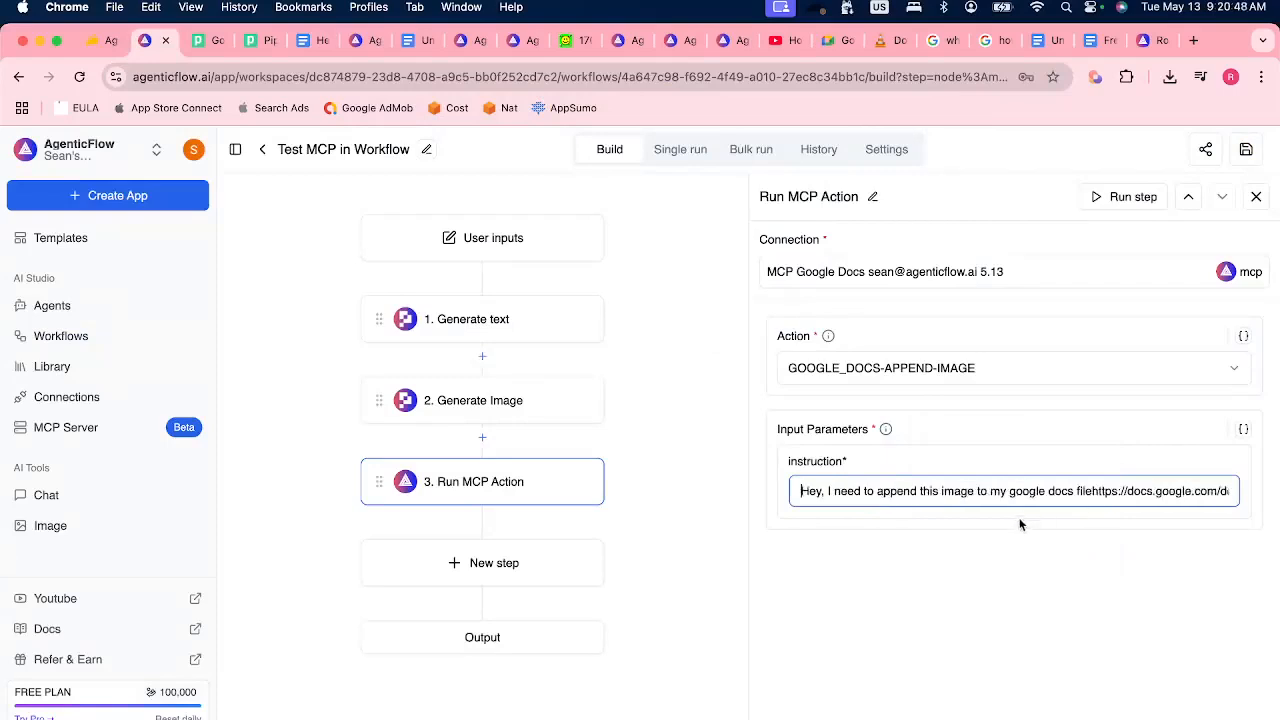
{"action": "left_click", "coordinate": [971, 491]}
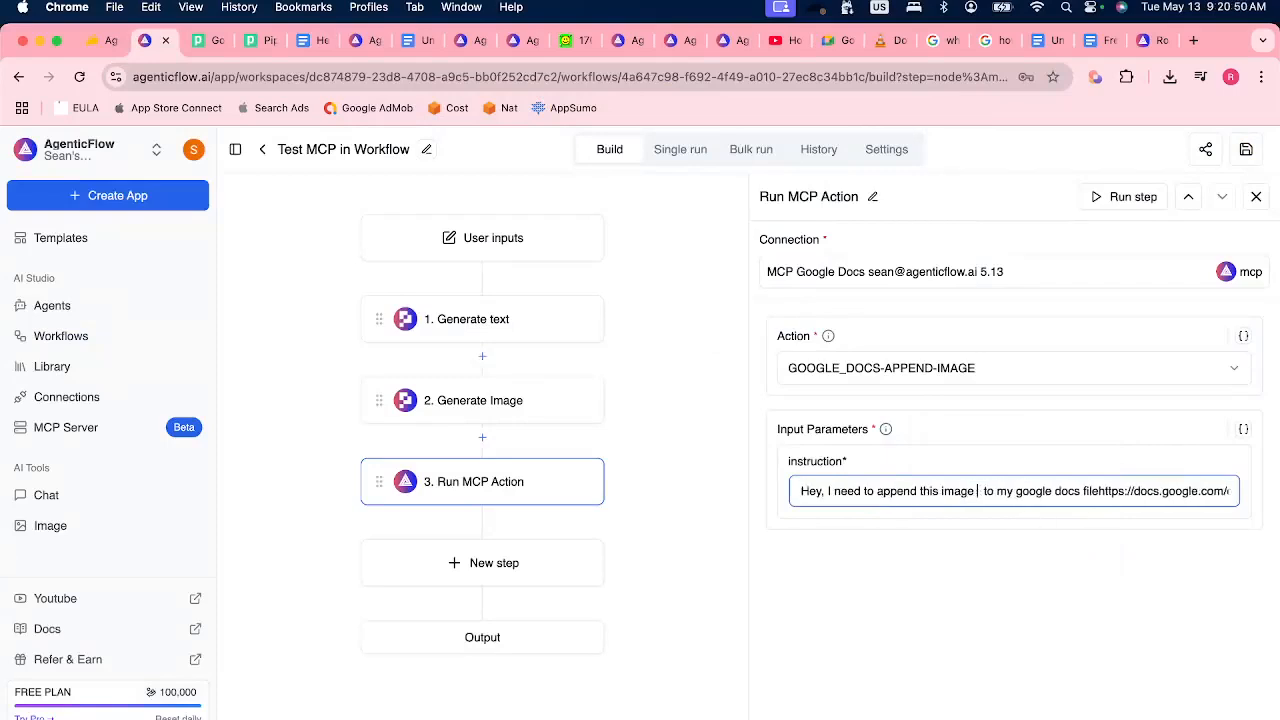
{"action": "left_click", "coordinate": [1147, 613]}
{"action": "left_click", "coordinate": [1252, 150]}
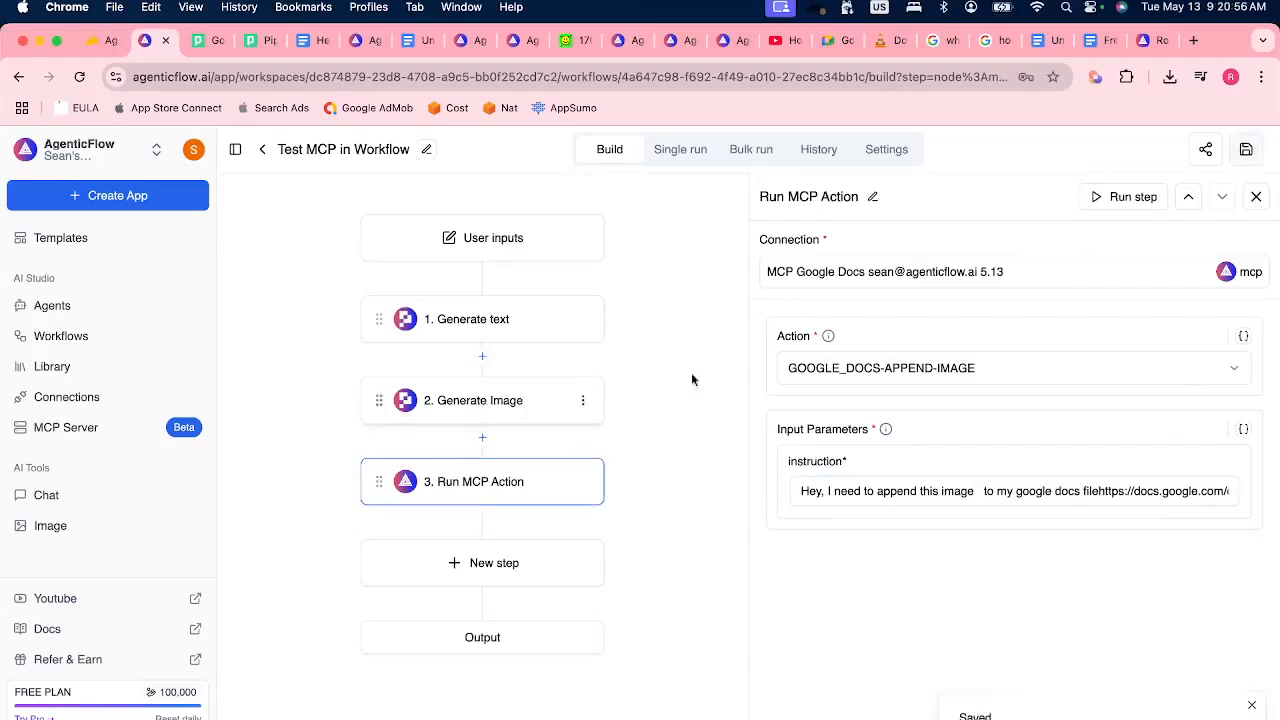
Add a second PixelML Generate Image step after the Run MCP Action step.
{"action": "left_click", "coordinate": [485, 565]}
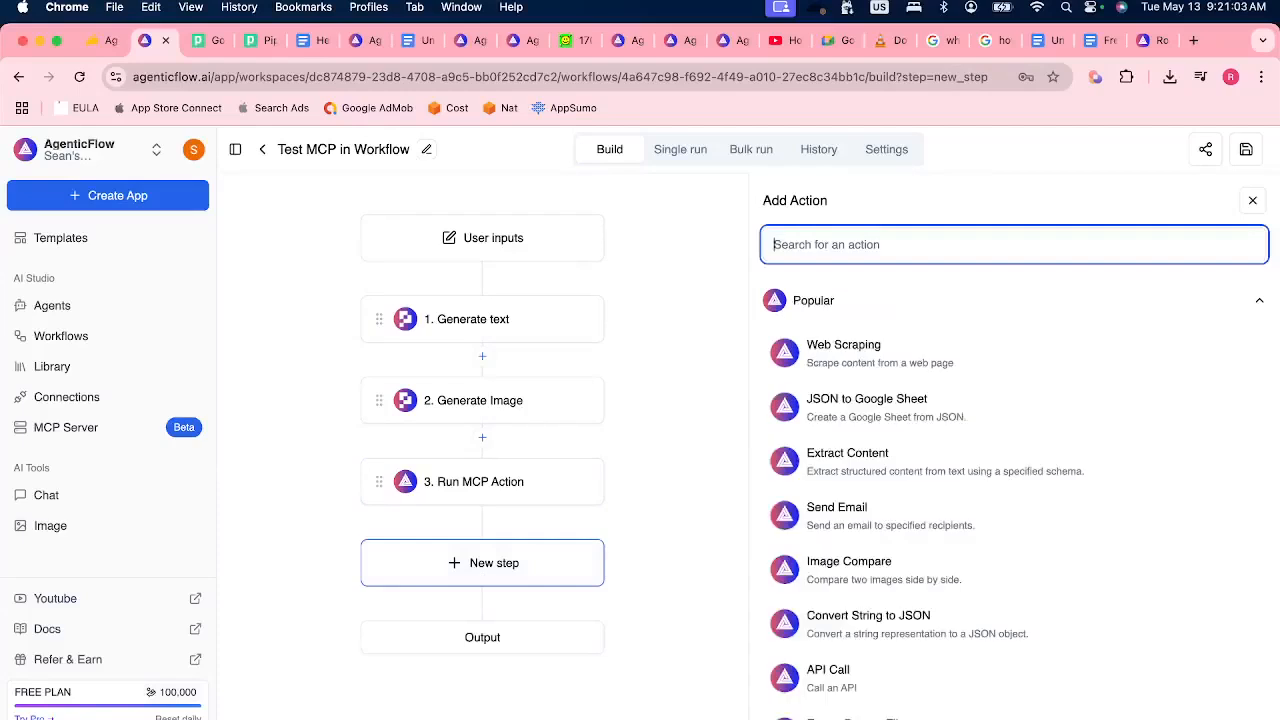
{"action": "type", "text": "gene"}
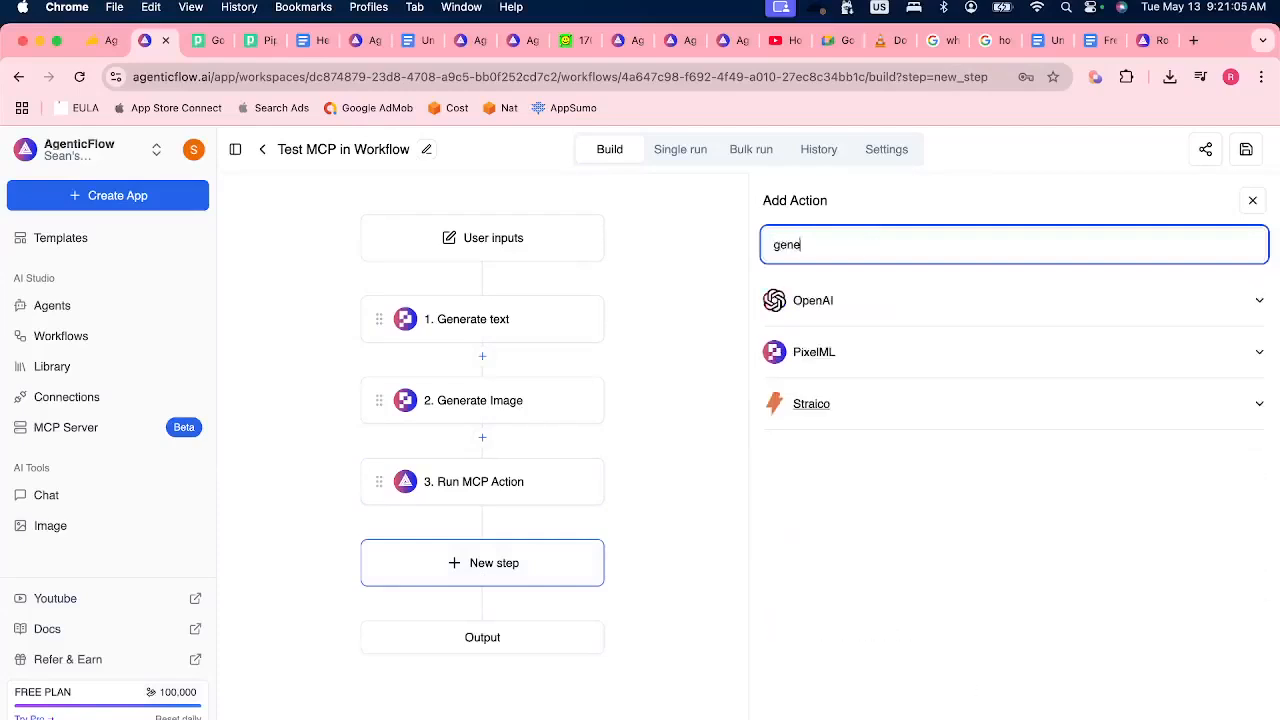
{"action": "left_click", "coordinate": [883, 352]}
{"action": "left_click", "coordinate": [883, 352]}
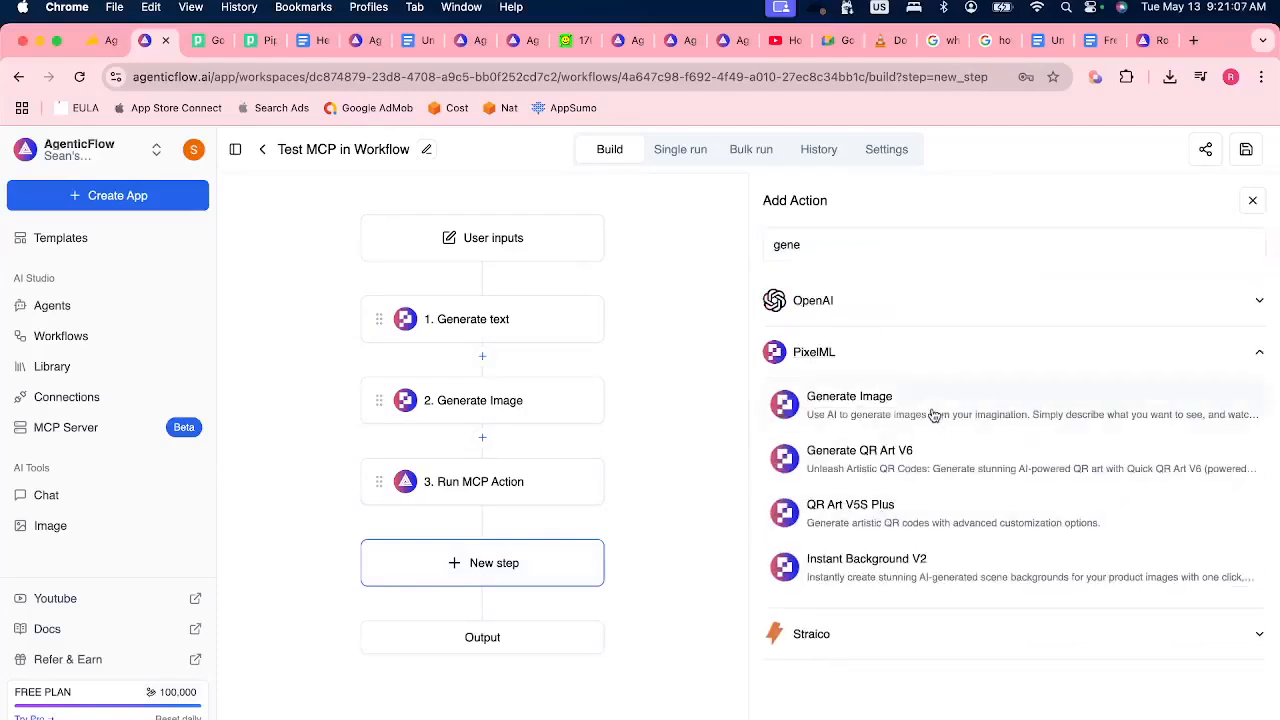
{"action": "left_click", "coordinate": [855, 405]}
{"action": "left_click", "coordinate": [467, 565]}
Insert the generate_image.image variable into the new Generate Image step's prompt and copy it.
{"action": "left_click", "coordinate": [810, 470]}
{"action": "key", "text": "shift+3"}
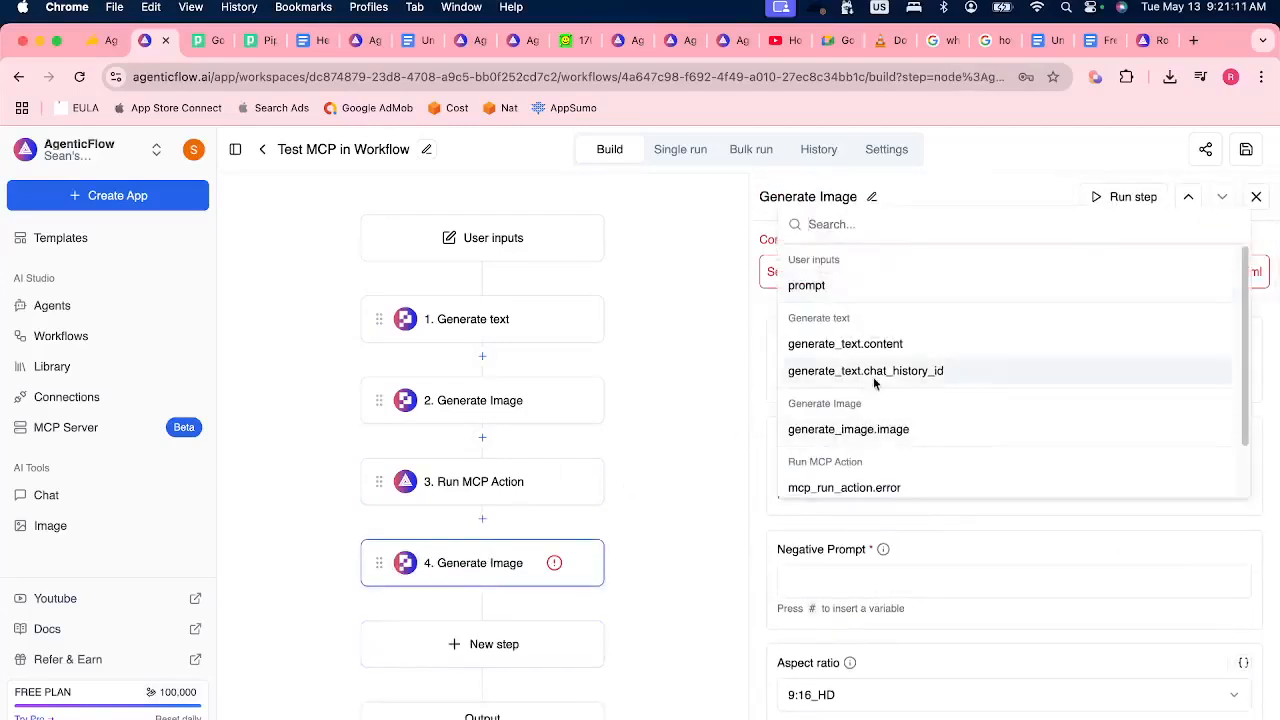
{"action": "left_click", "coordinate": [889, 430]}
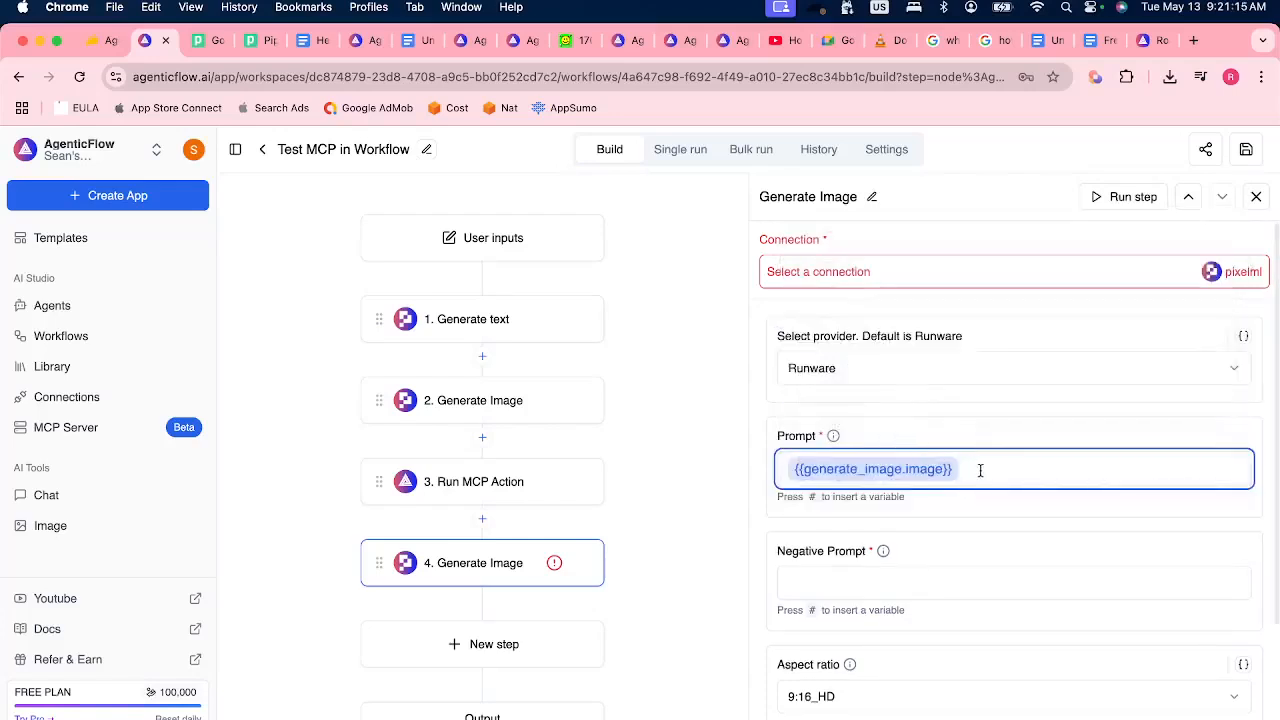
{"action": "key", "text": "super+a"}
{"action": "right_click", "coordinate": [907, 483]}
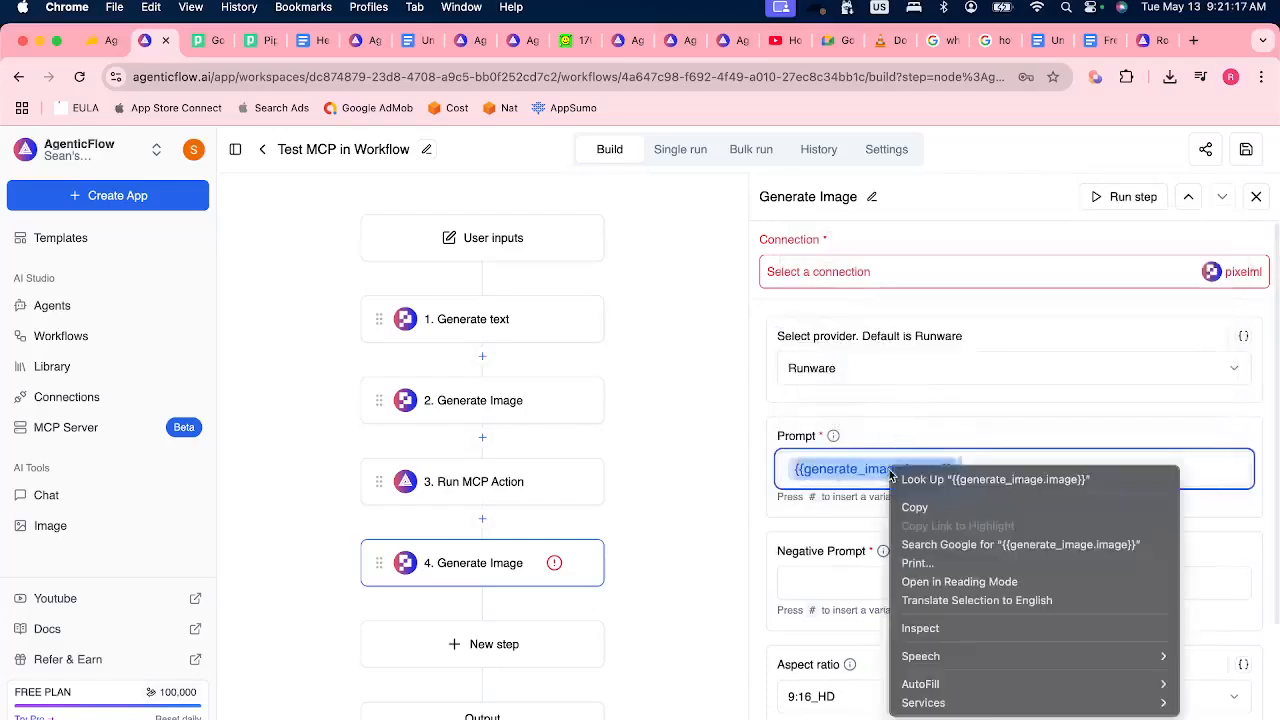
{"action": "left_click", "coordinate": [944, 514]}
Paste {{generate_image.image}} after "this image" in the Run MCP Action instruction, separate it with a space, and save the workflow.
{"action": "left_click", "coordinate": [500, 491]}
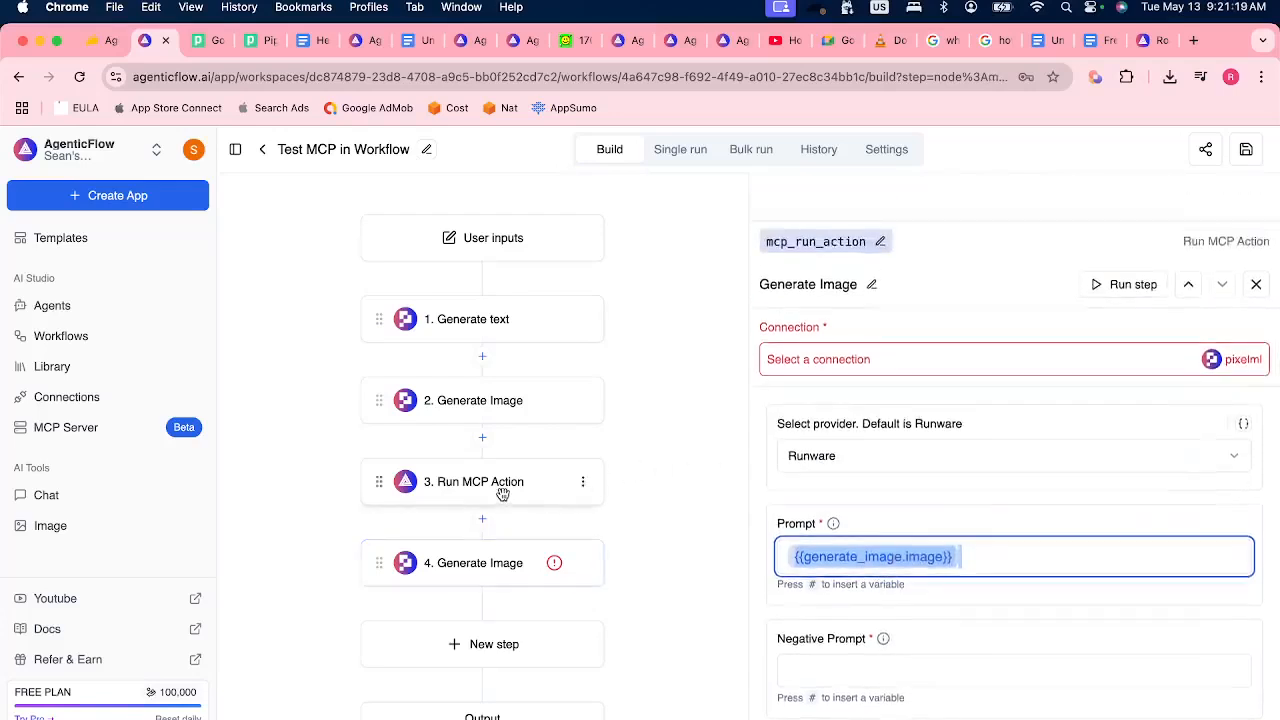
{"action": "left_click", "coordinate": [977, 490]}
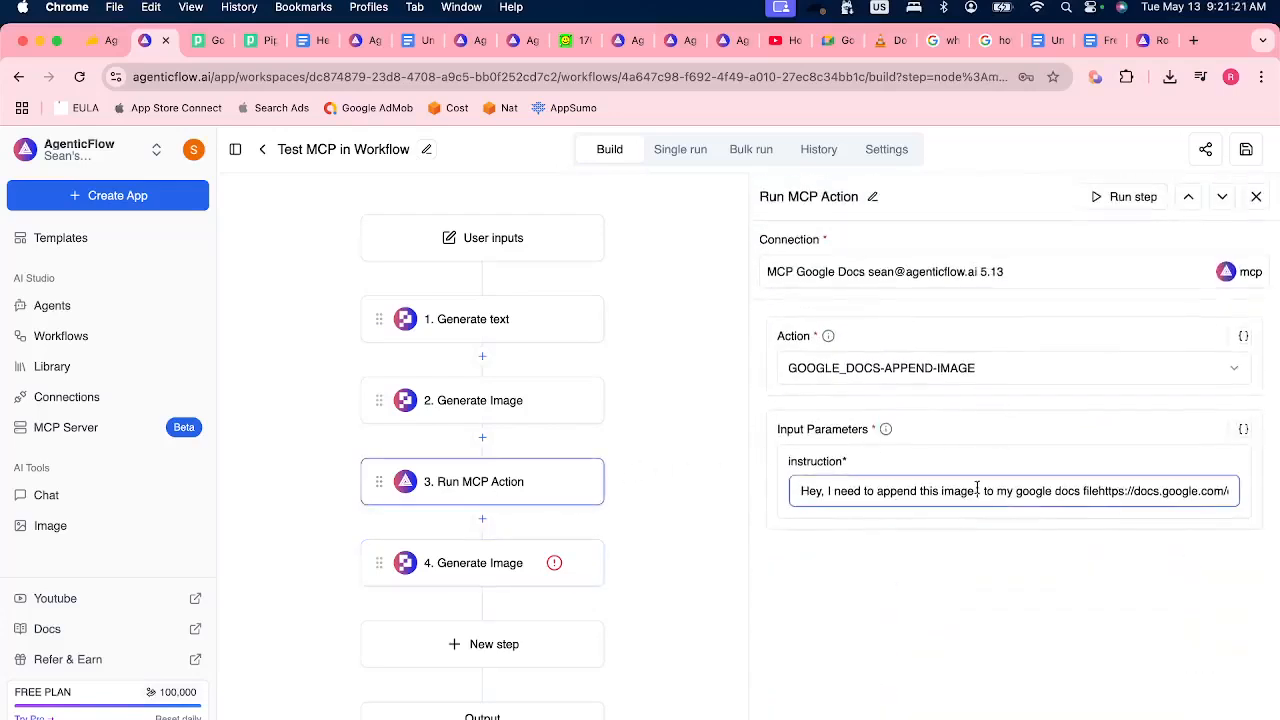
{"action": "right_click", "coordinate": [977, 490]}
{"action": "left_click", "coordinate": [1013, 538]}
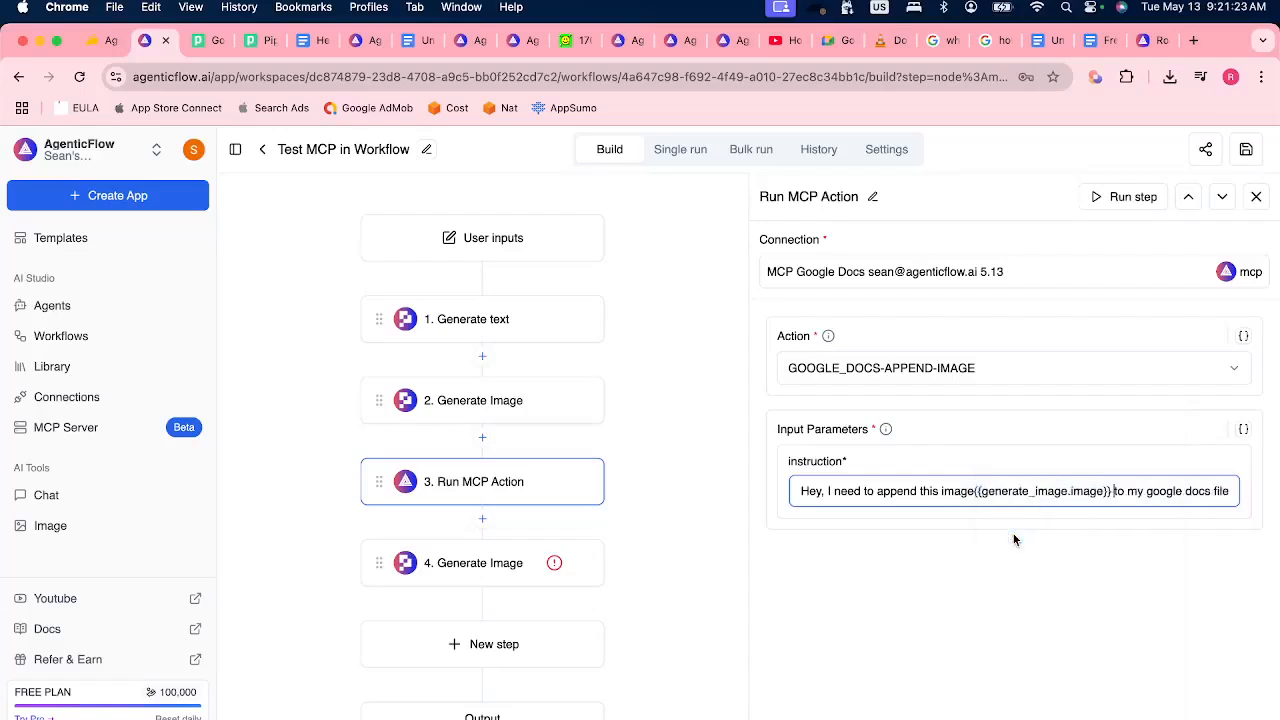
{"action": "left_click", "coordinate": [975, 490]}
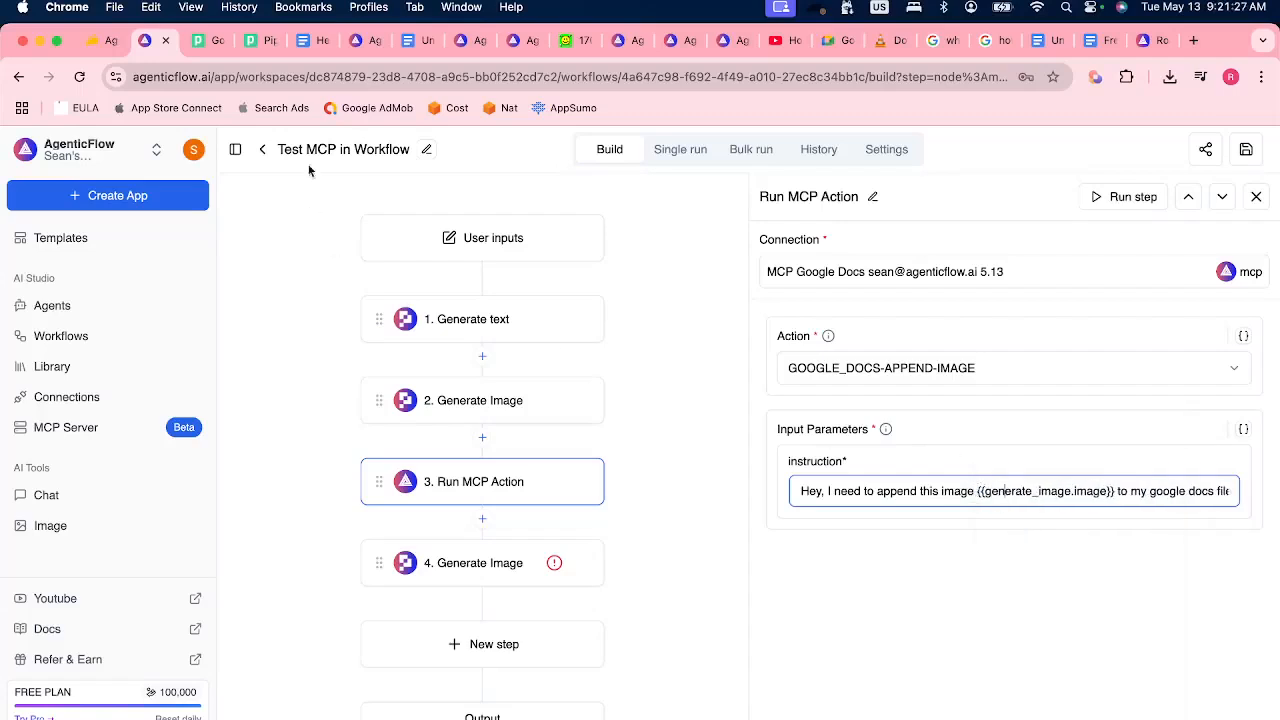
{"action": "double_click", "coordinate": [1086, 490]}
{"action": "triple_click", "coordinate": [1014, 490]}
{"action": "left_click", "coordinate": [1022, 491]}
{"action": "left_click", "coordinate": [1252, 155]}
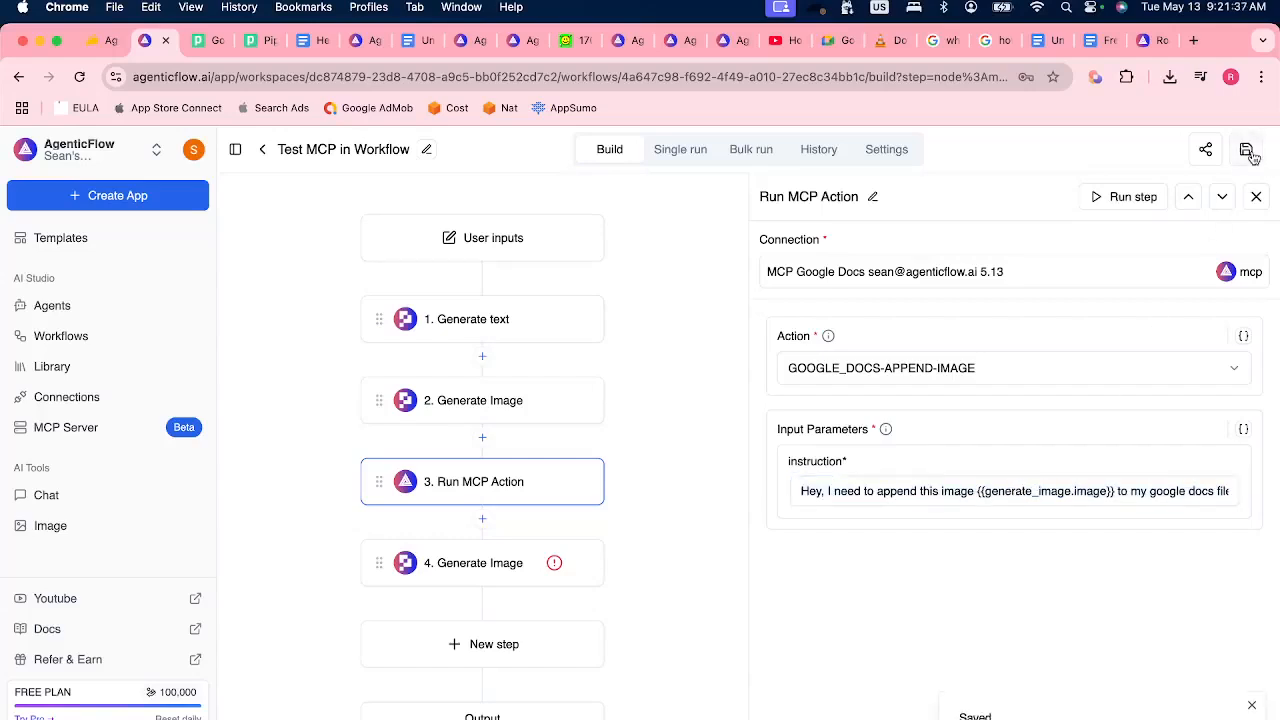
Delete the fourth step, Generate Image, from the workflow and save the workflow.
{"action": "left_click", "coordinate": [582, 570]}
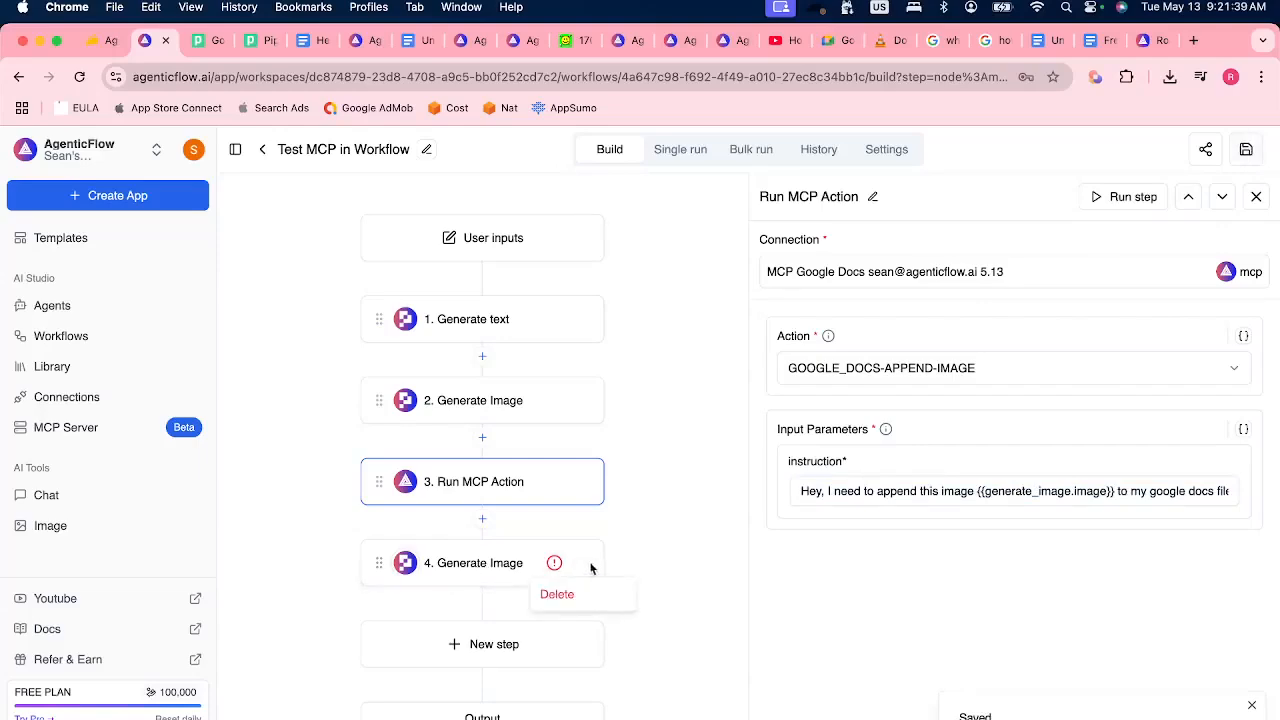
{"action": "left_click", "coordinate": [593, 588]}
{"action": "left_click", "coordinate": [1244, 152]}
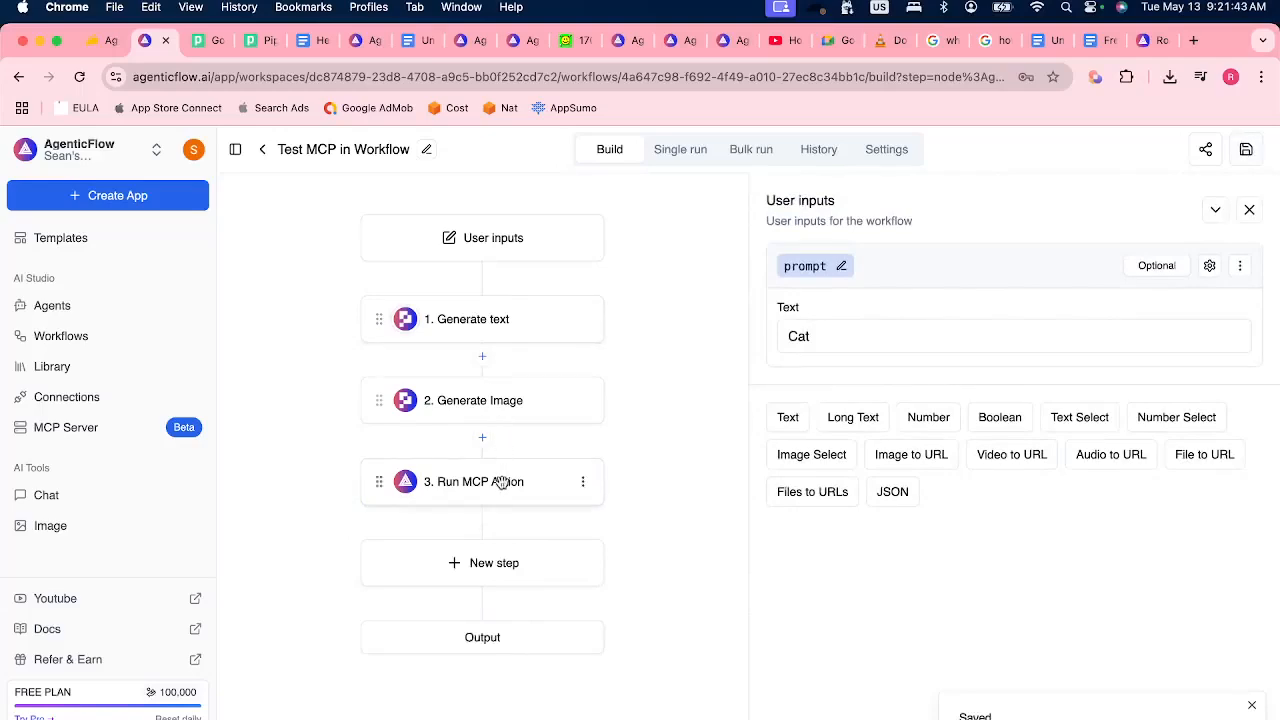
Compare the Generate Image step with the {{generate_image.image}} variable used in the Run MCP Action instruction.
{"action": "left_click", "coordinate": [480, 410]}
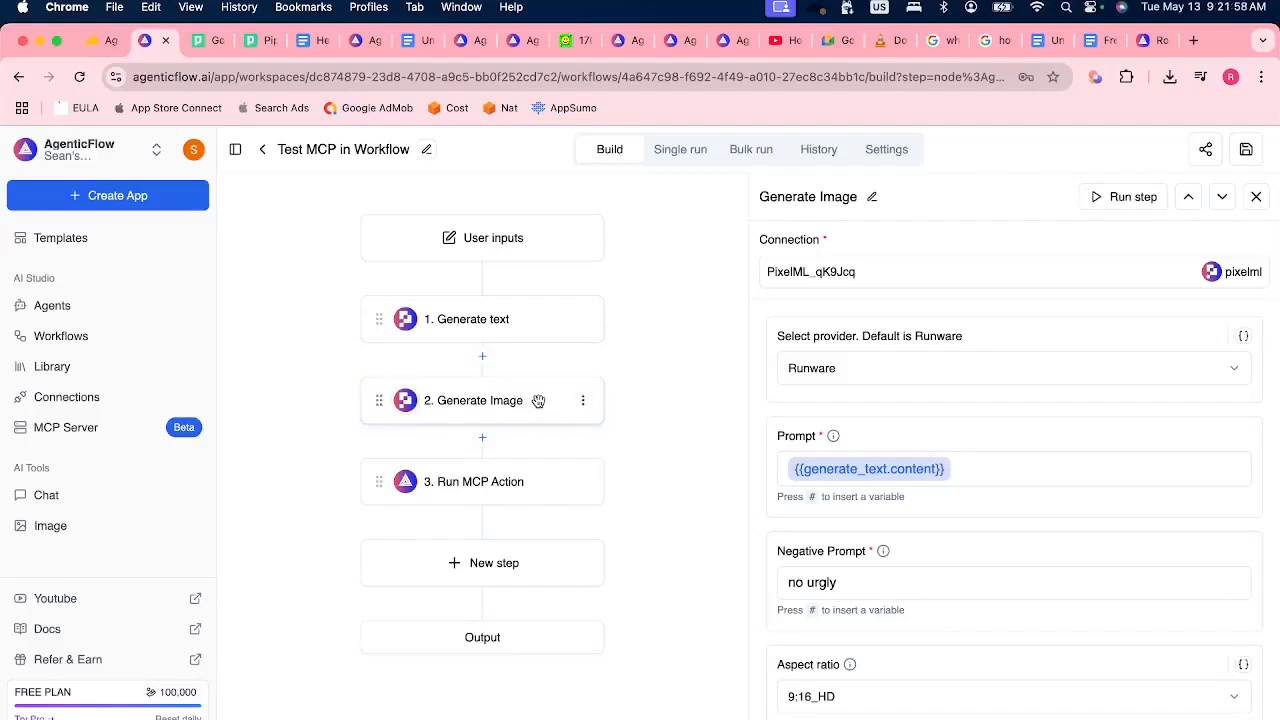
{"action": "left_click", "coordinate": [512, 484]}
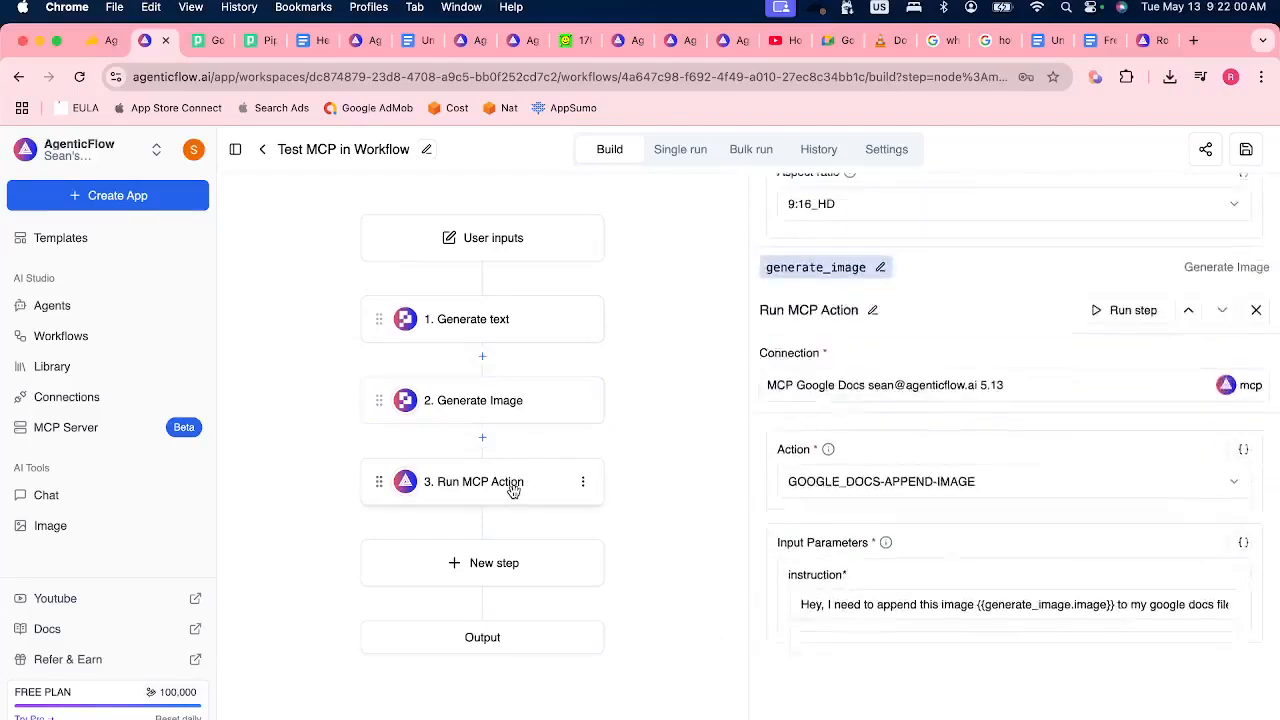
{"action": "double_click", "coordinate": [1000, 491]}
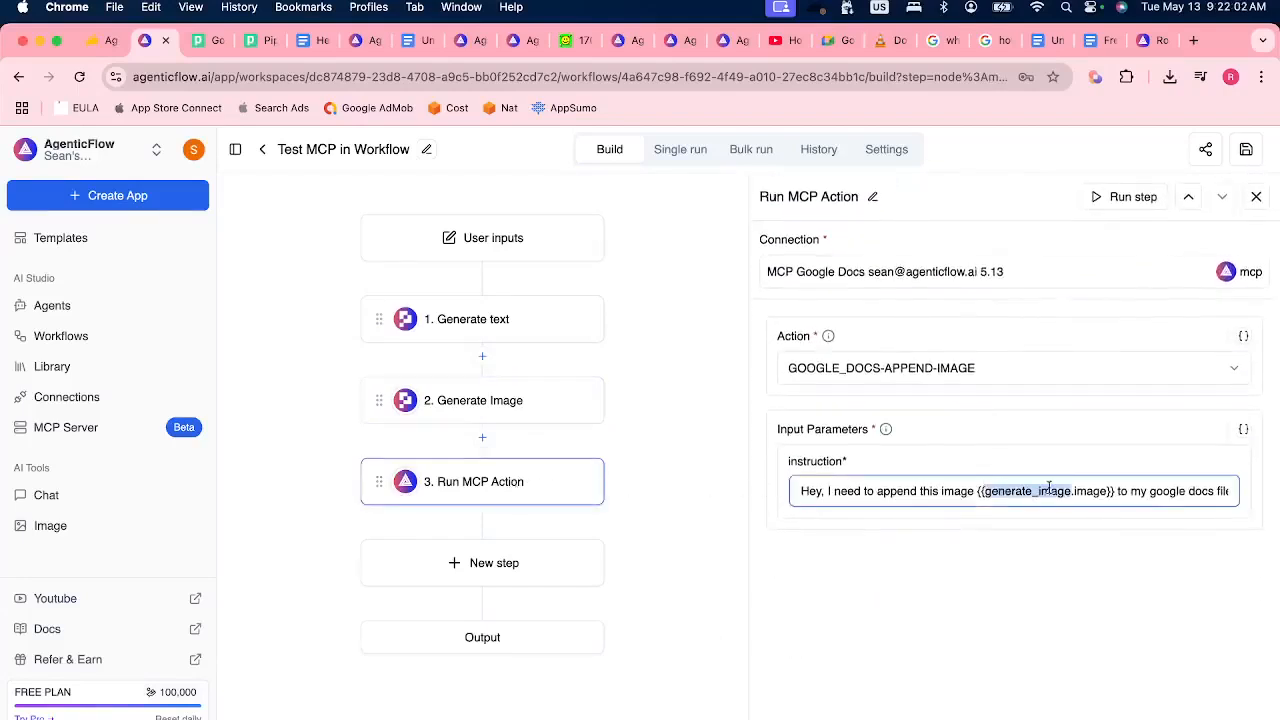
{"action": "left_click", "coordinate": [1072, 490]}
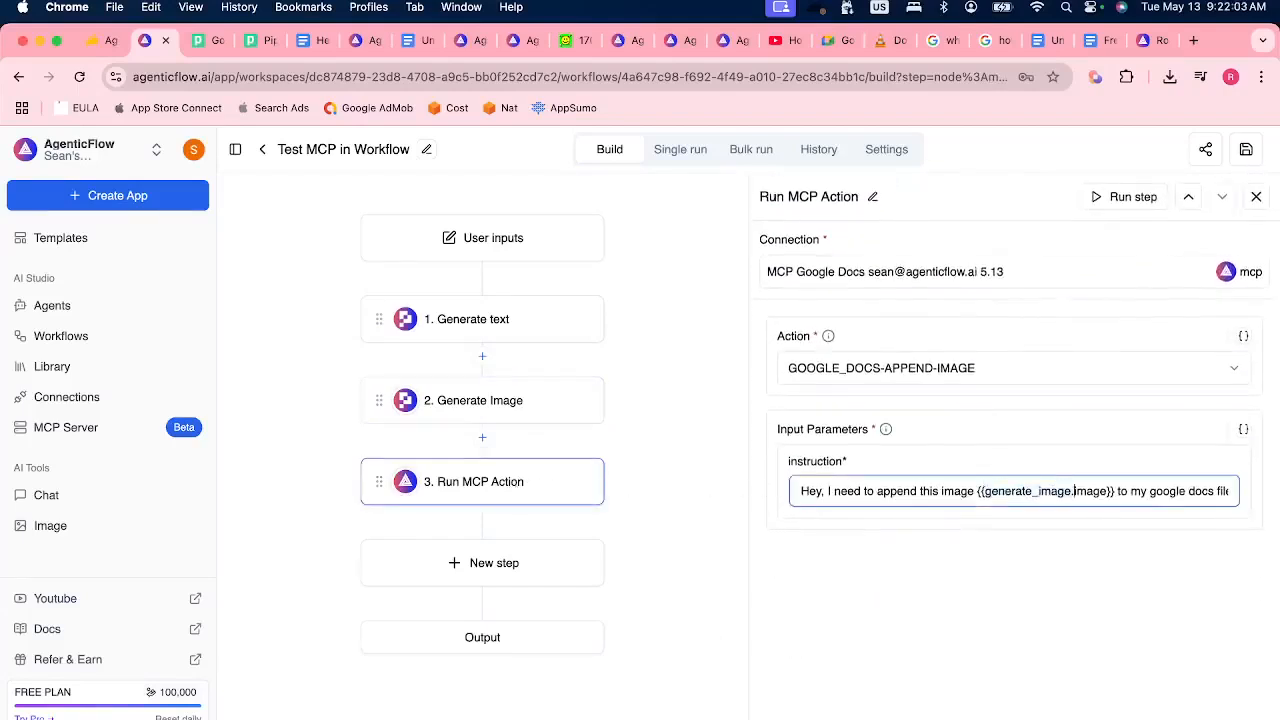
{"action": "double_click", "coordinate": [1081, 491]}
{"action": "left_click", "coordinate": [973, 490]}
{"action": "left_click", "coordinate": [1114, 491], "text": "shift"}
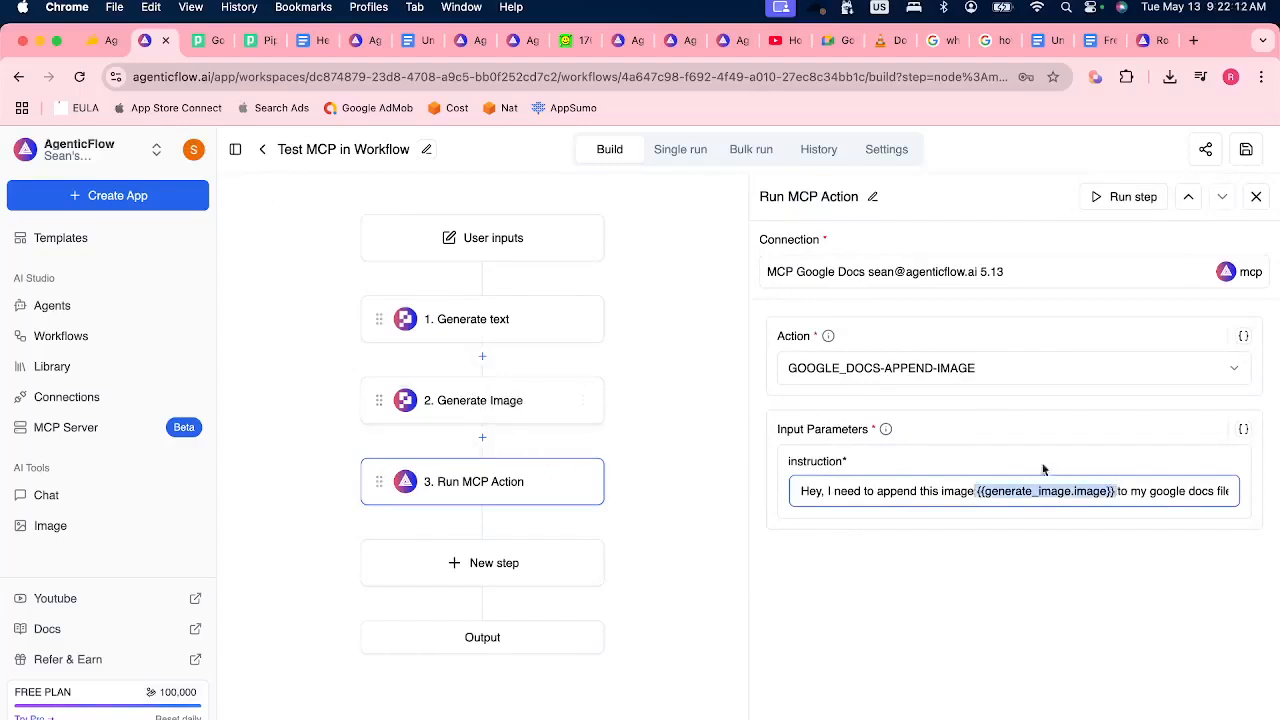
{"action": "left_click", "coordinate": [1131, 491]}
{"action": "left_click", "coordinate": [1106, 573]}
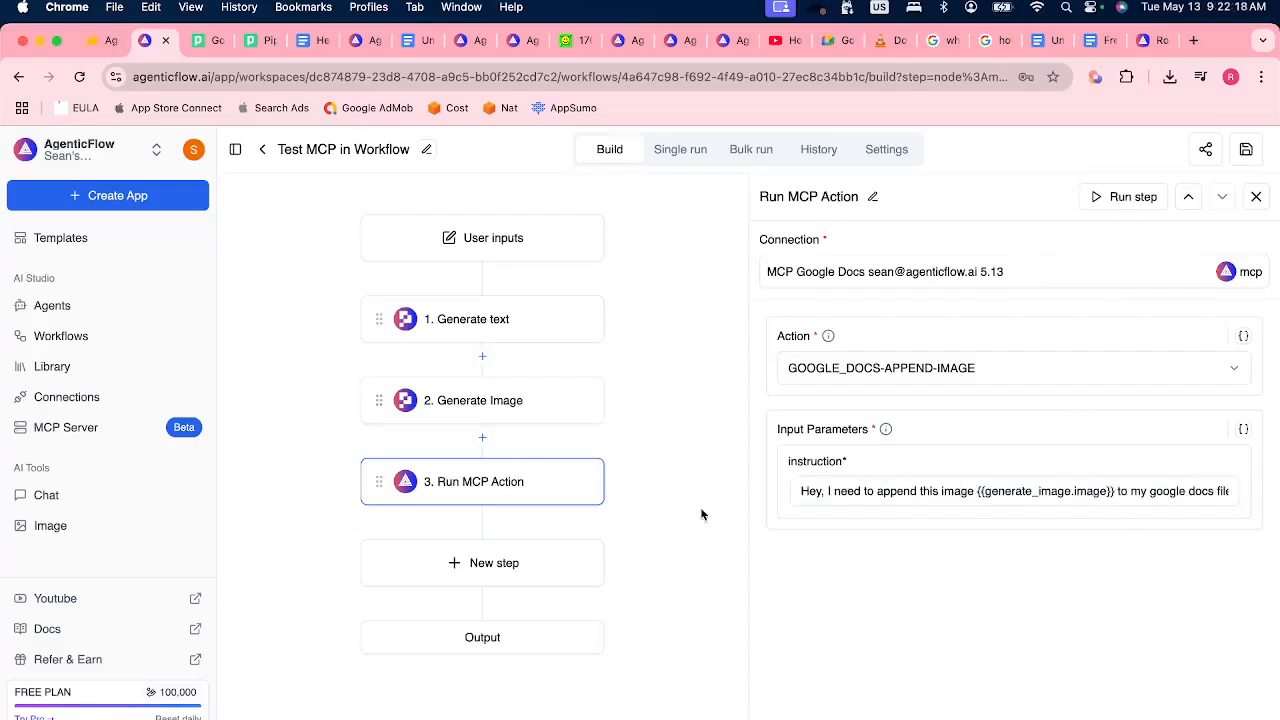
Bring up the list of insertable variables in the Generate Image step's prompt and leave it without choosing one.
{"action": "left_click", "coordinate": [510, 386]}
{"action": "left_click", "coordinate": [1006, 468]}
{"action": "type", "text": "#"}
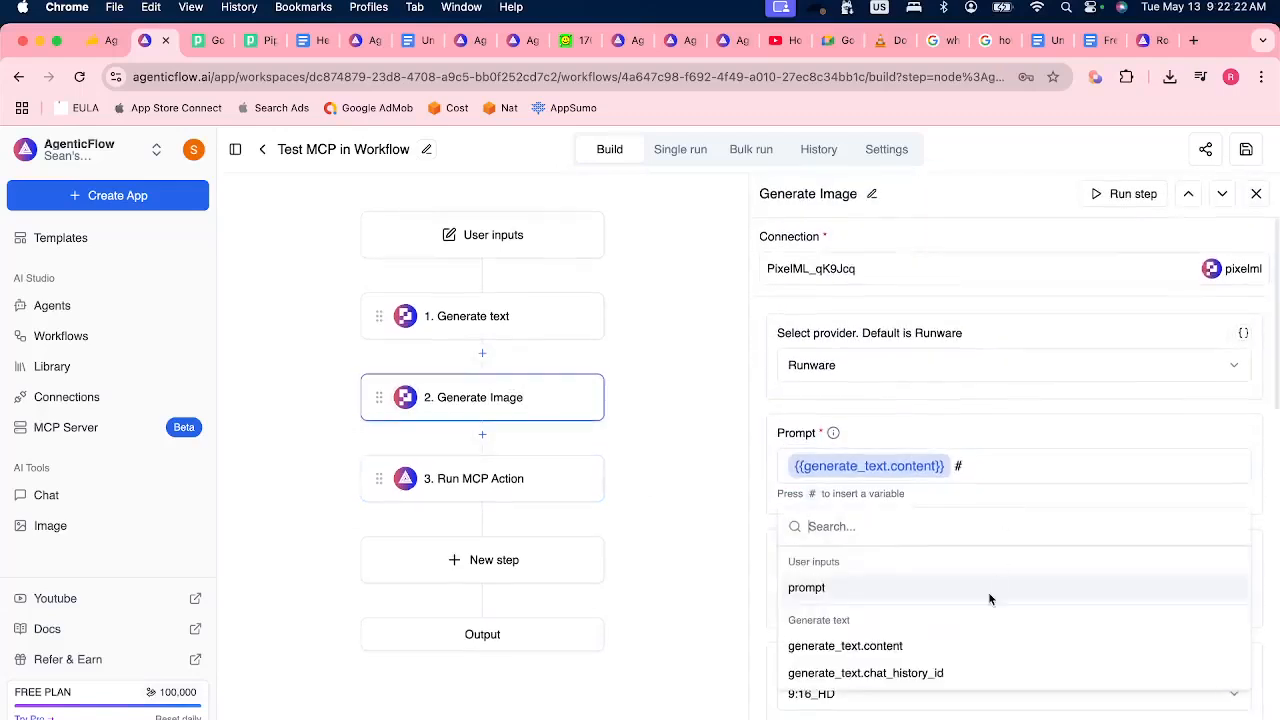
{"action": "left_click", "coordinate": [981, 474]}
Reopen the Run MCP Action step, save the workflow and start a single run with the text "Cat".
{"action": "left_click", "coordinate": [500, 483]}
{"action": "left_click", "coordinate": [1246, 149]}
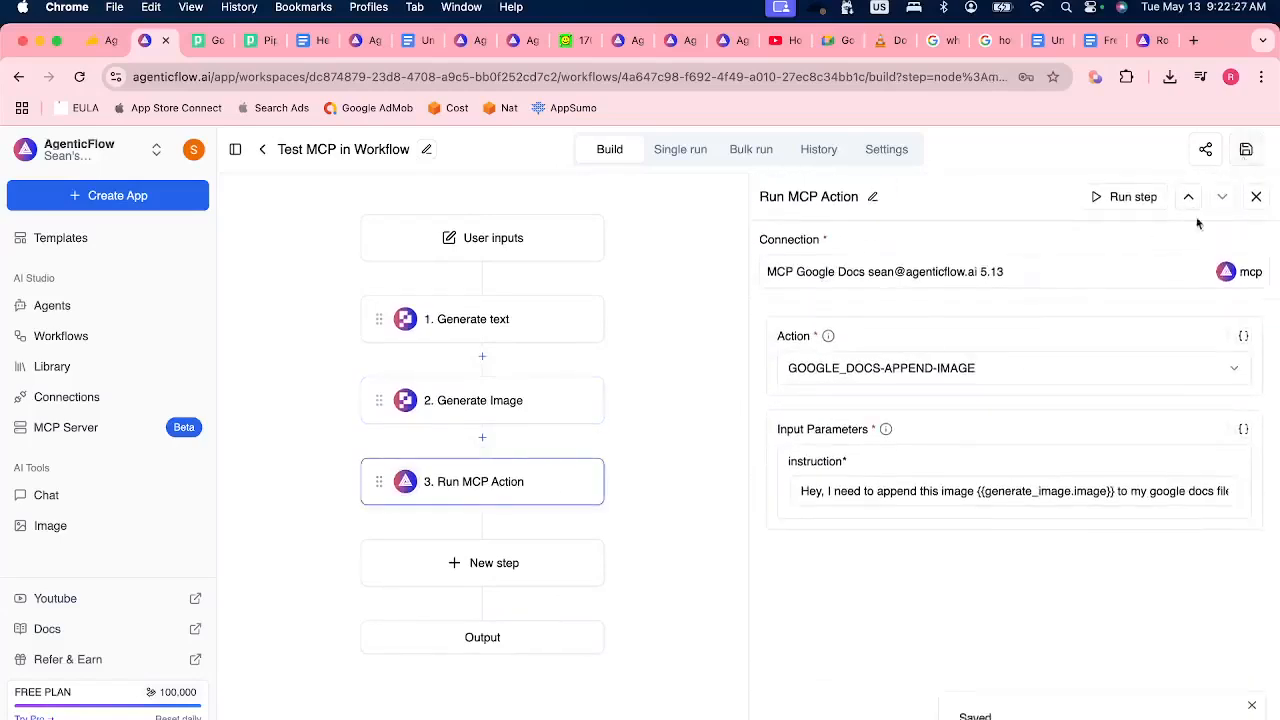
{"action": "left_click", "coordinate": [685, 151]}
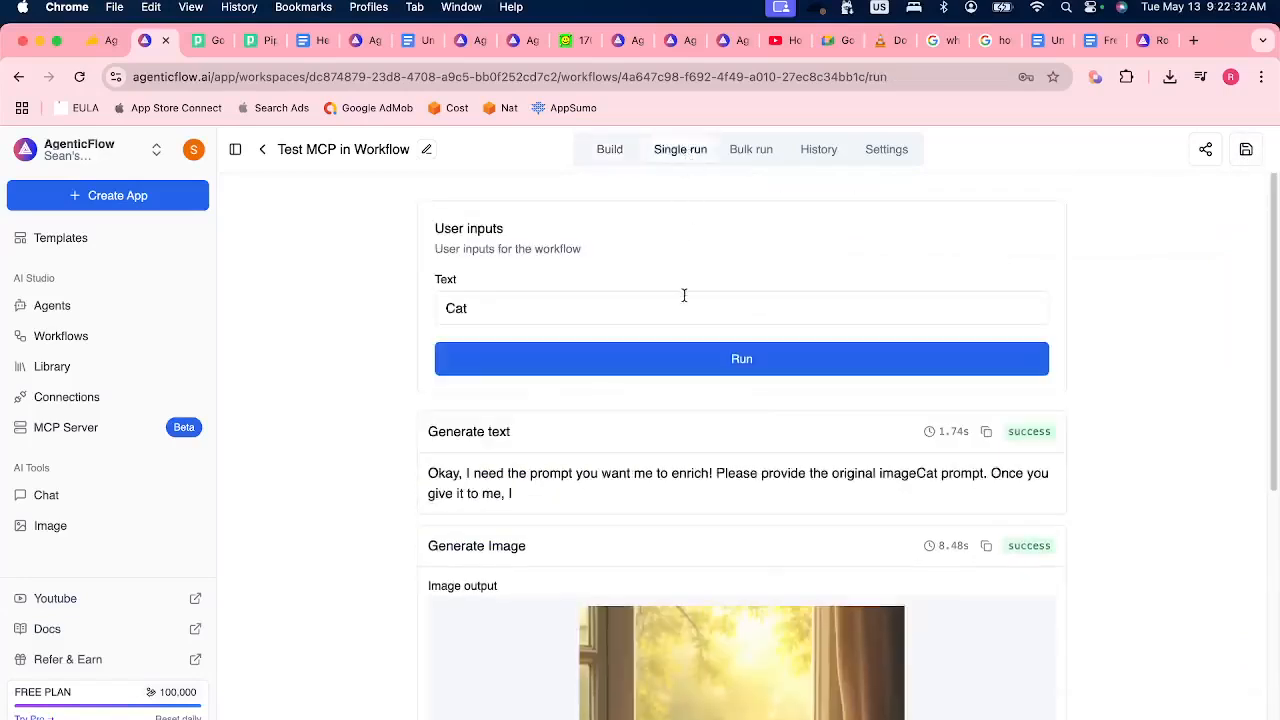
{"action": "left_click", "coordinate": [720, 360]}
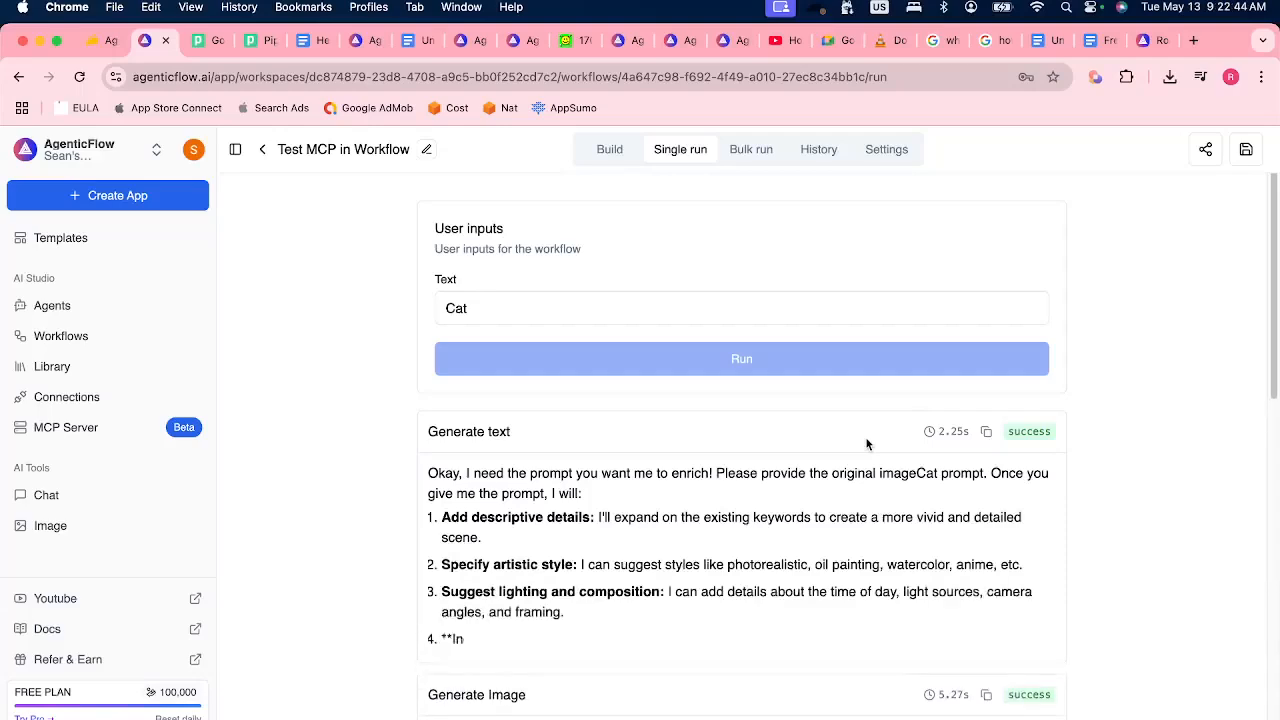
Examine the Run MCP Action output of the run and check the Hello world document for the appended image.
{"action": "scroll", "coordinate": [867, 444], "scroll_direction": "down", "scroll_amount": 3}
{"action": "scroll", "coordinate": [866, 440], "scroll_direction": "down", "scroll_amount": 3}
{"action": "scroll", "coordinate": [802, 577], "scroll_direction": "down", "scroll_amount": 3}
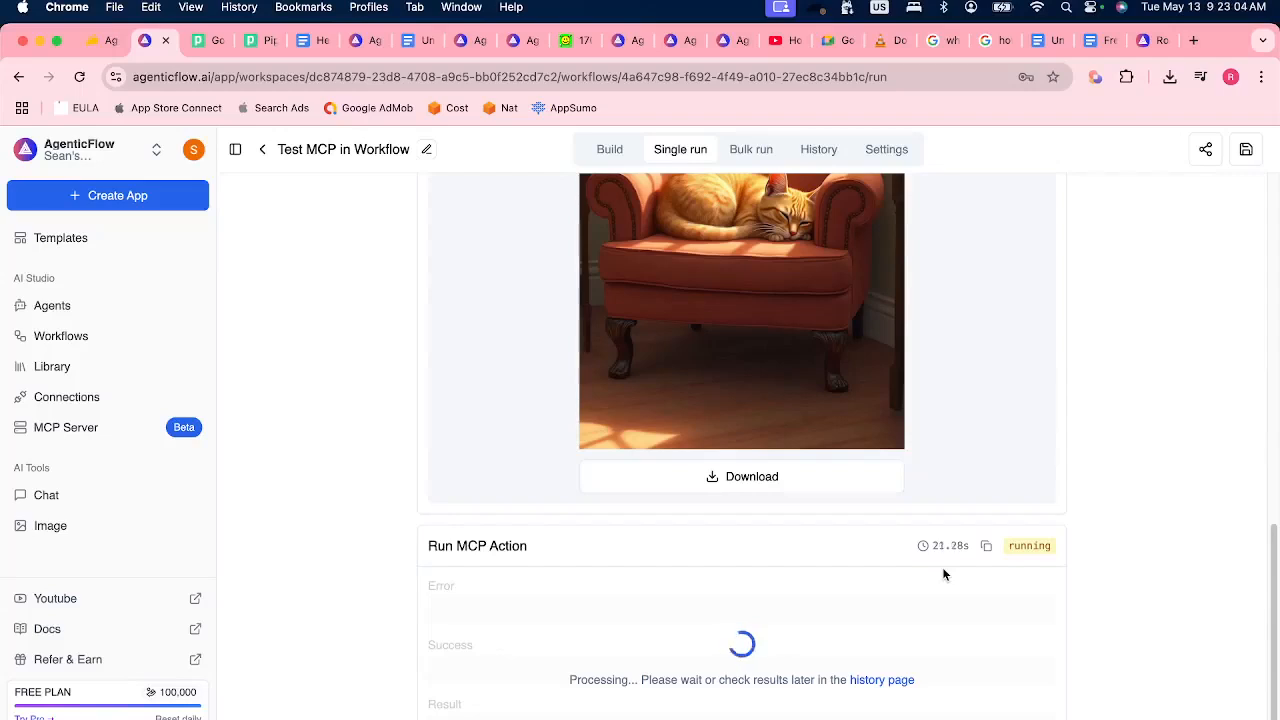
{"action": "scroll", "coordinate": [943, 574], "scroll_direction": "down", "scroll_amount": 2}
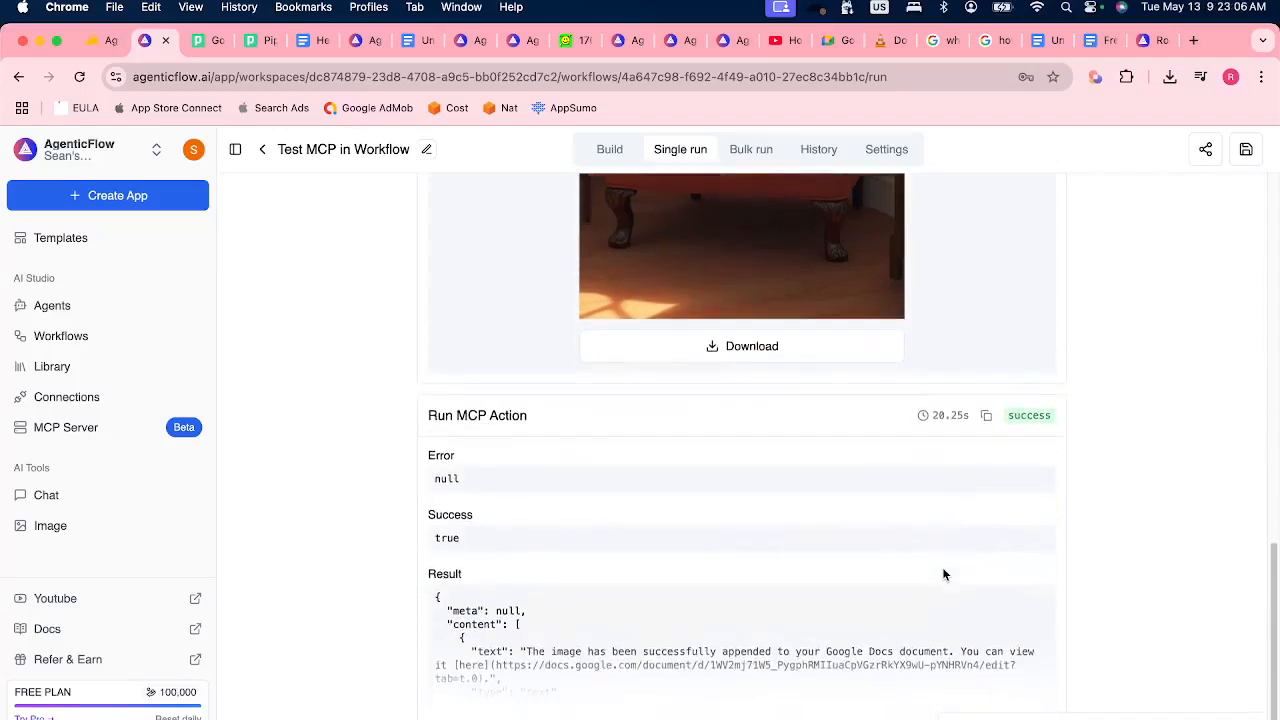
{"action": "scroll", "coordinate": [537, 661], "scroll_direction": "down", "scroll_amount": 1}
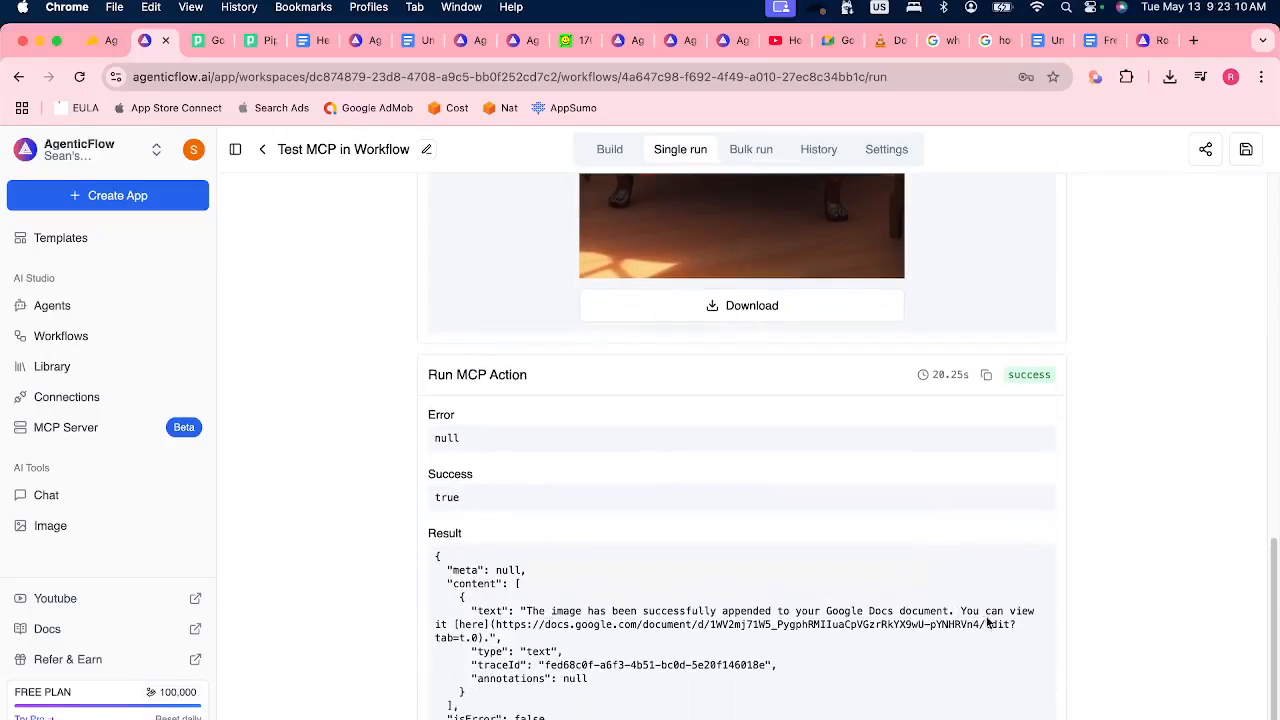
{"action": "left_click", "coordinate": [300, 40]}
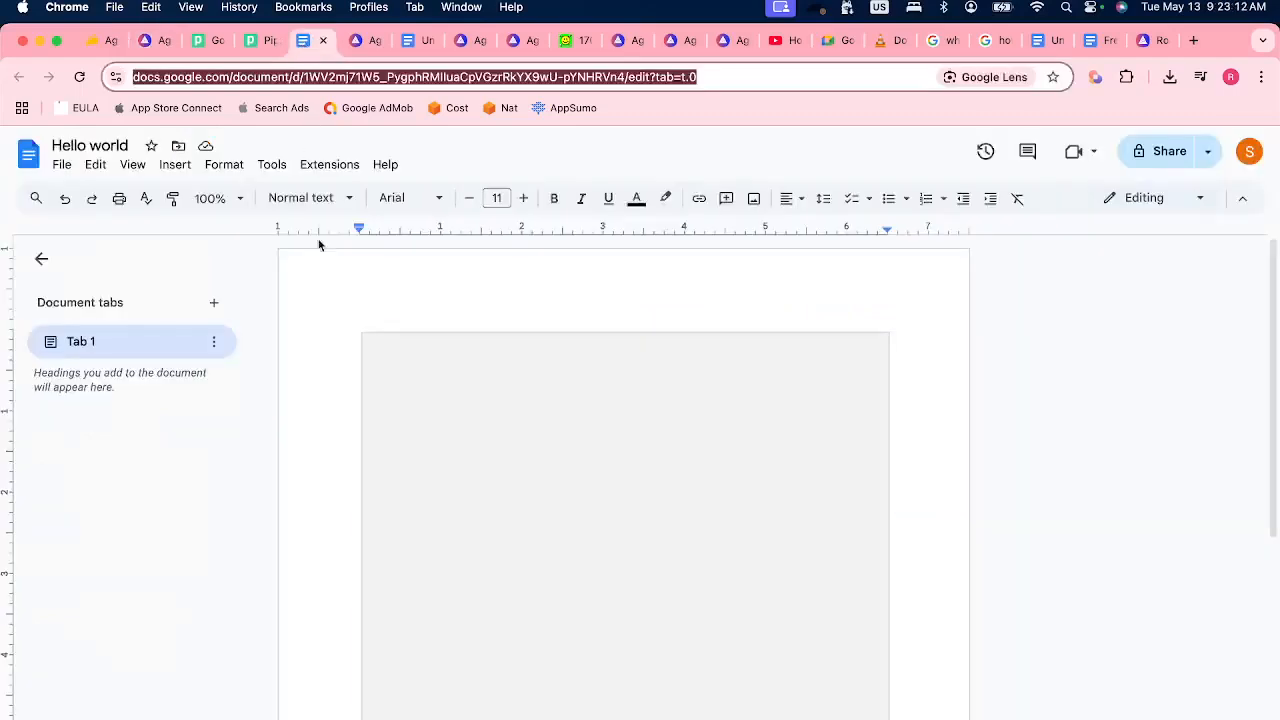
{"action": "scroll", "coordinate": [342, 387], "scroll_direction": "down", "scroll_amount": 1}
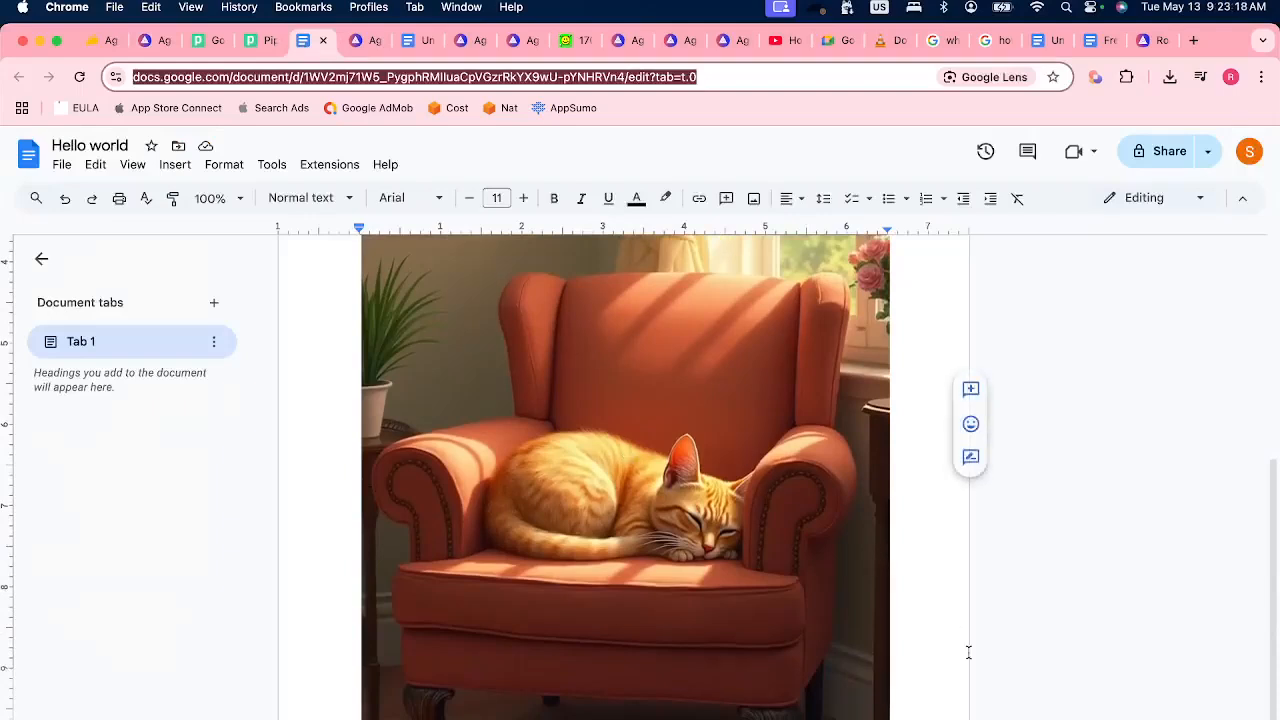
Open the AgenticFlow MCP Servers Registry from the Google Docs MCP page and read the latest question in the Discord stage chat.
{"action": "left_click", "coordinate": [357, 44]}
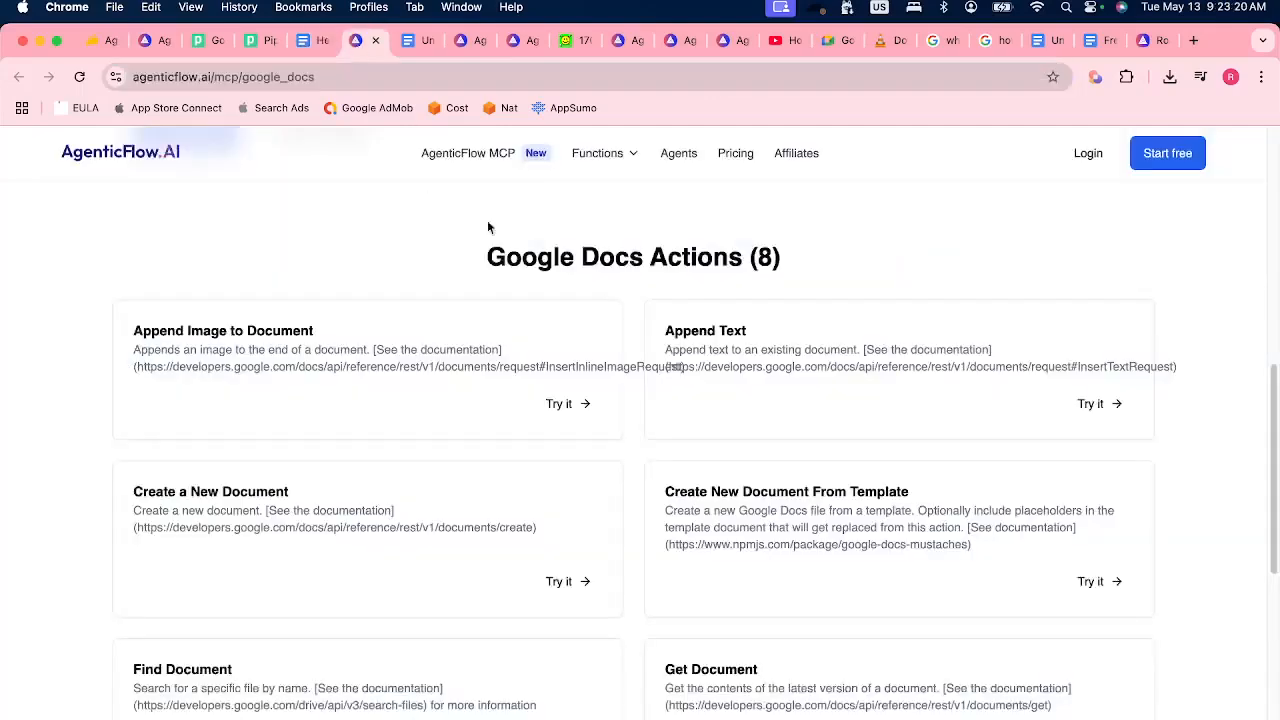
{"action": "scroll", "coordinate": [446, 209], "scroll_direction": "up", "scroll_amount": 10}
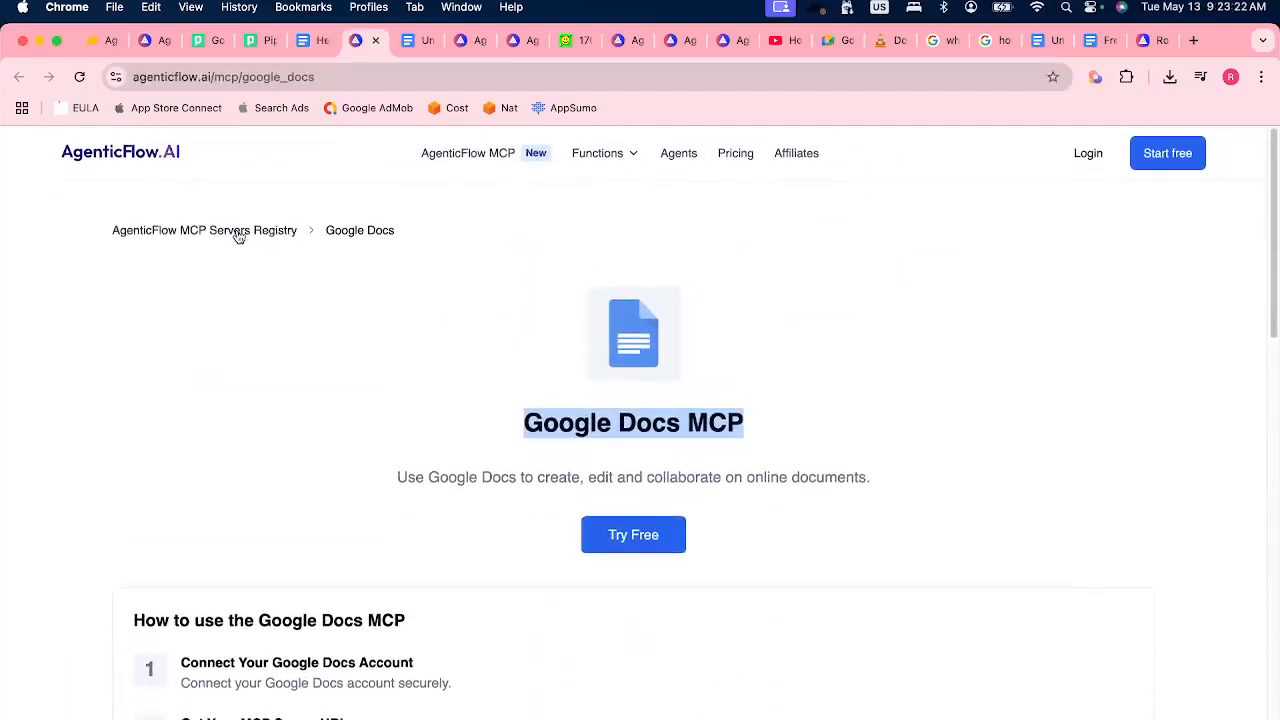
{"action": "left_click", "coordinate": [238, 234]}
{"action": "scroll", "coordinate": [448, 436], "scroll_direction": "down", "scroll_amount": 5}
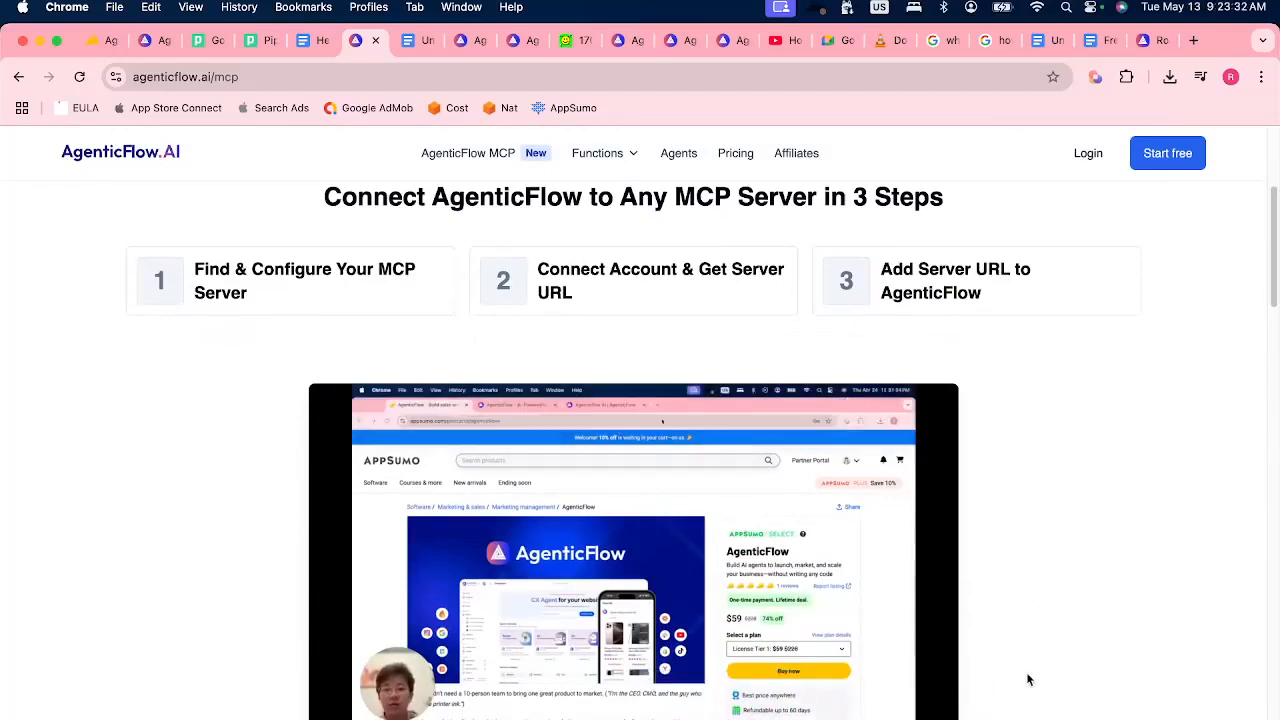
{"action": "key", "text": "super+Tab"}
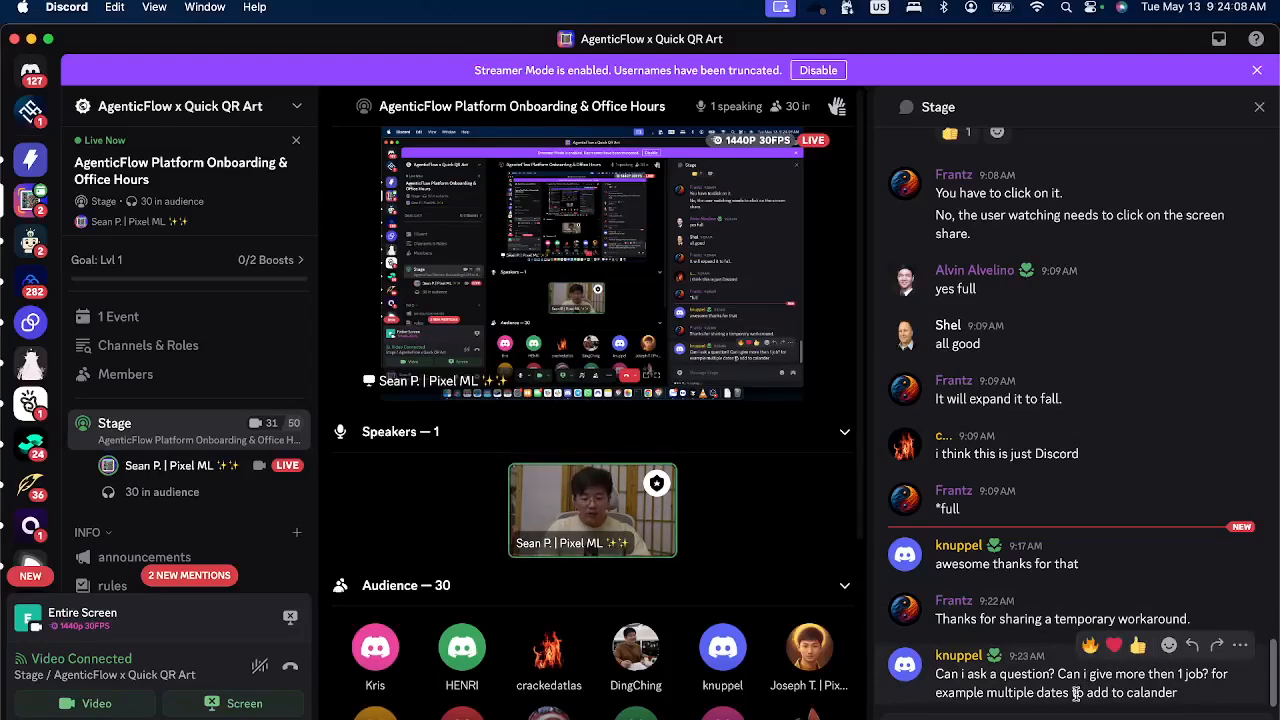
{"action": "left_click", "coordinate": [782, 712]}
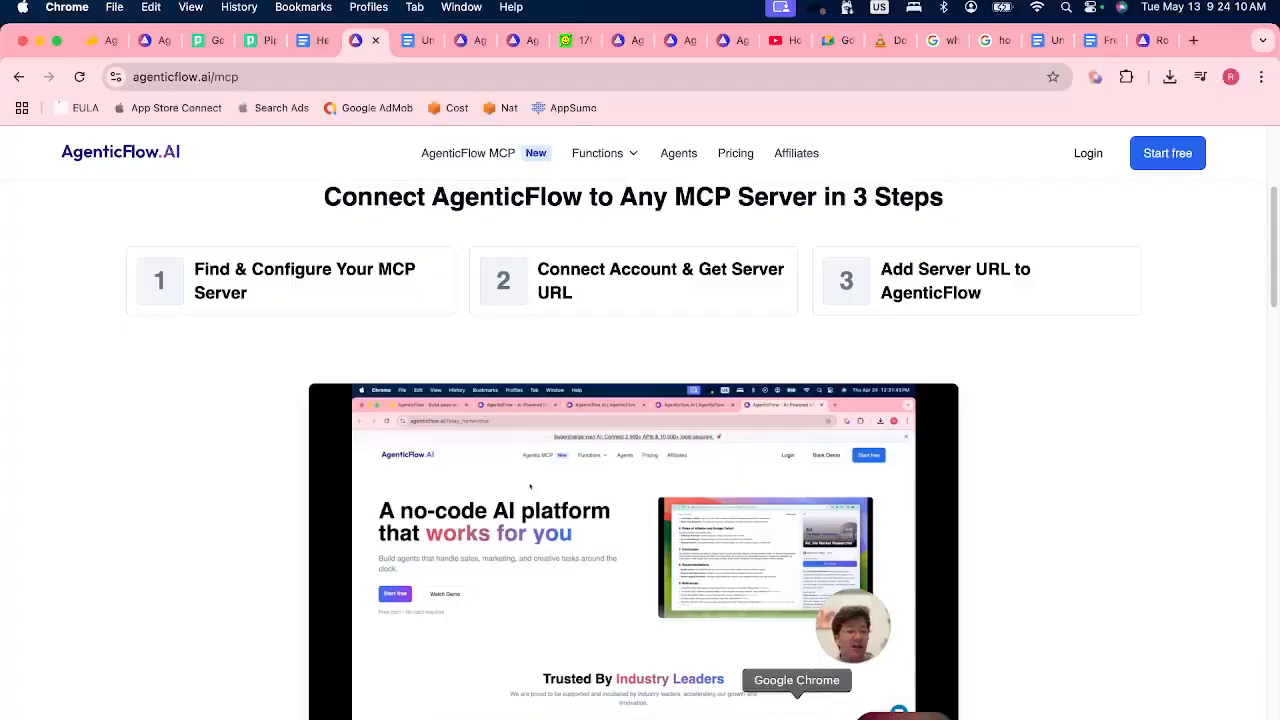
Search the MCP registry for "Google Calendar", open its MCP page and examine the Create Event action.
{"action": "scroll", "coordinate": [257, 508], "scroll_direction": "down", "scroll_amount": 5}
{"action": "scroll", "coordinate": [257, 508], "scroll_direction": "up", "scroll_amount": 1}
{"action": "left_click", "coordinate": [454, 392]}
{"action": "type", "text": "Google Calendar"}
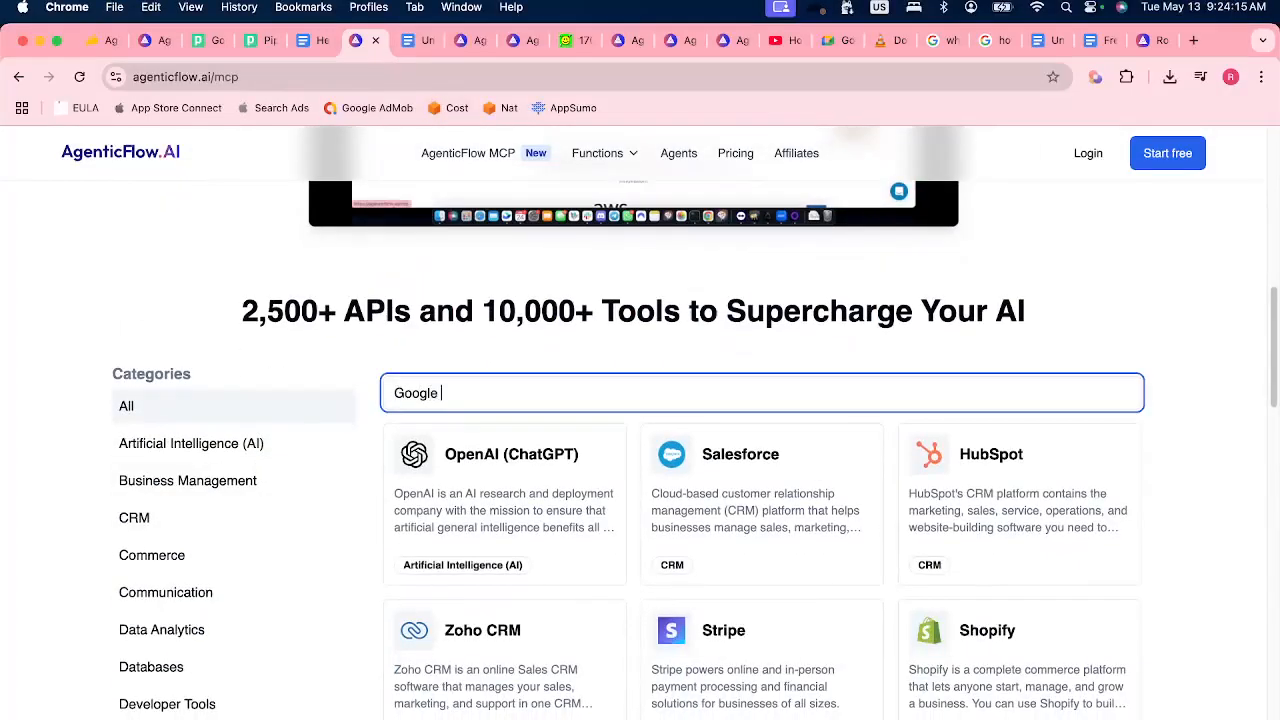
{"action": "left_click", "coordinate": [541, 487]}
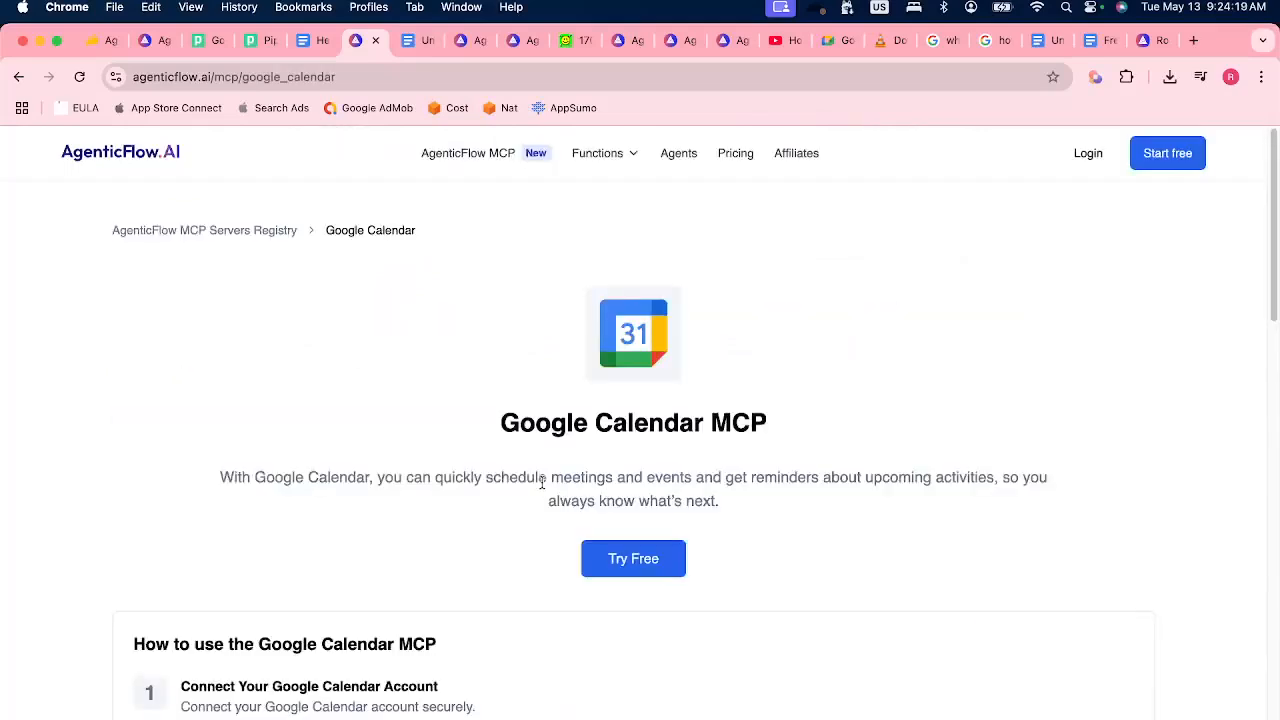
{"action": "scroll", "coordinate": [541, 484], "scroll_direction": "down", "scroll_amount": 5}
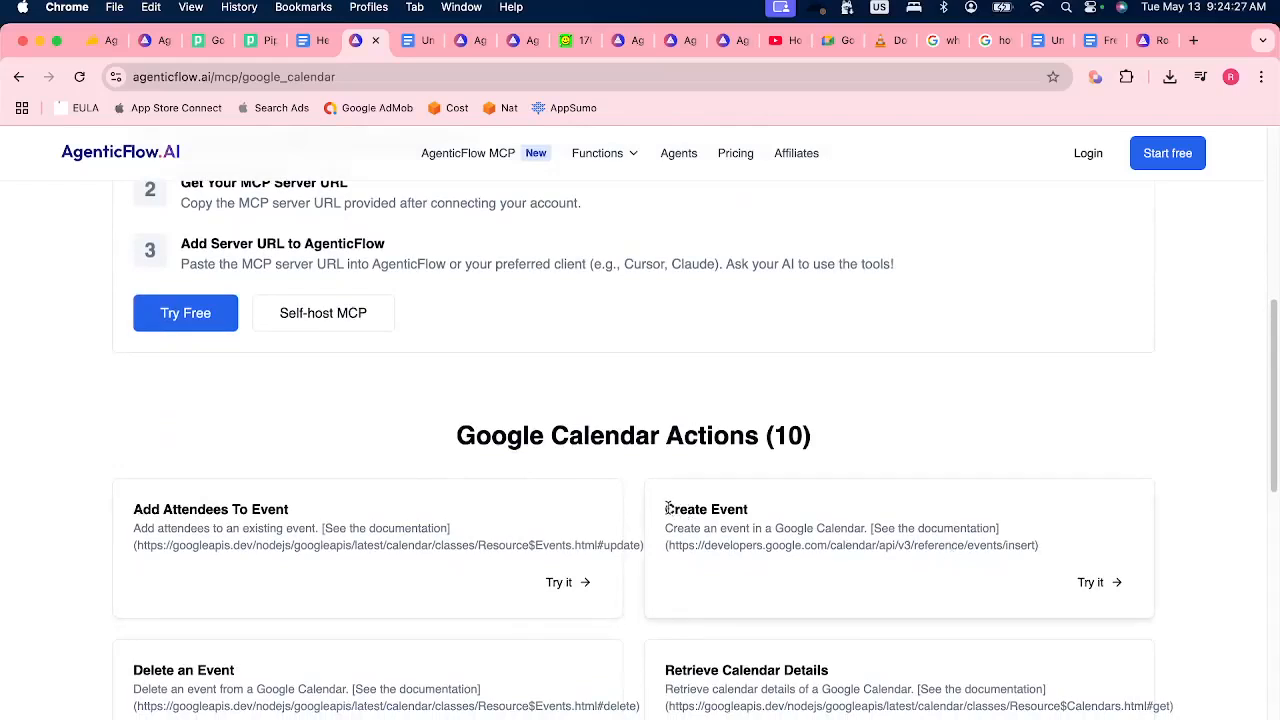
{"action": "left_click_drag", "start_coordinate": [667, 506], "coordinate": [756, 530]}
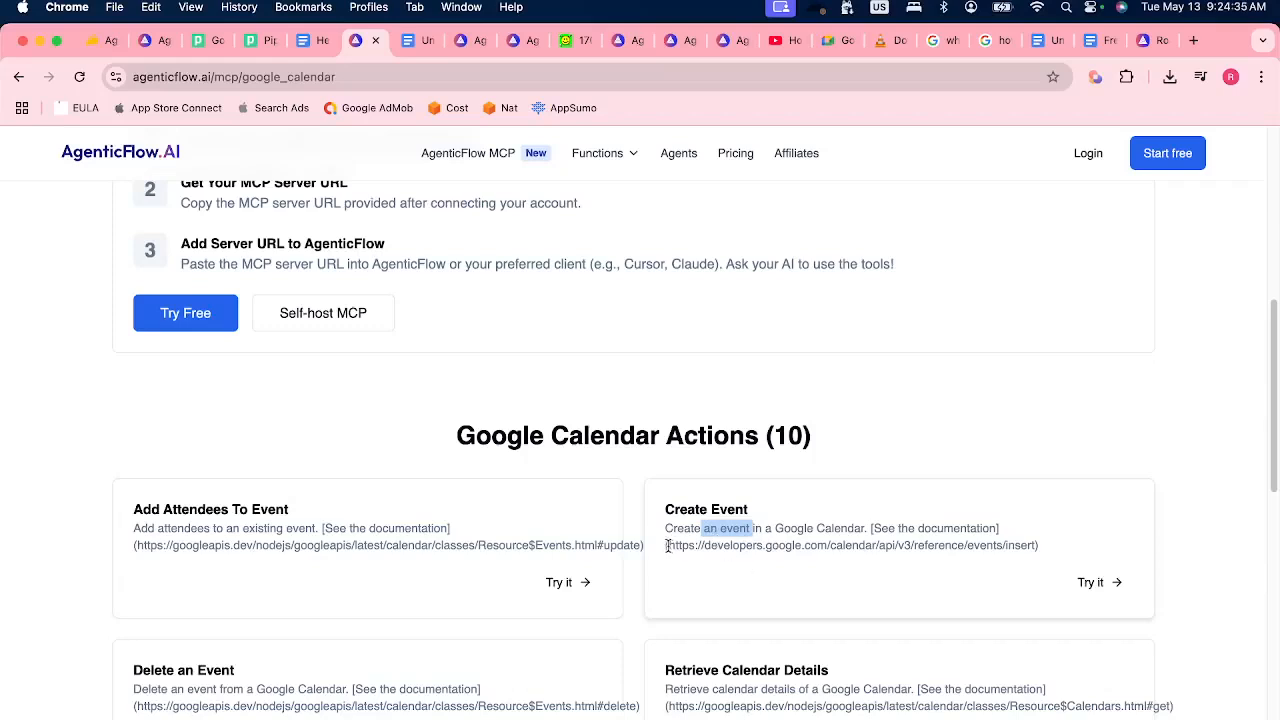
Return to the Test MCP in Workflow build view and add three more Run MCP Action steps after step 3.
{"action": "left_click", "coordinate": [145, 42]}
{"action": "scroll", "coordinate": [337, 277], "scroll_direction": "up", "scroll_amount": 3}
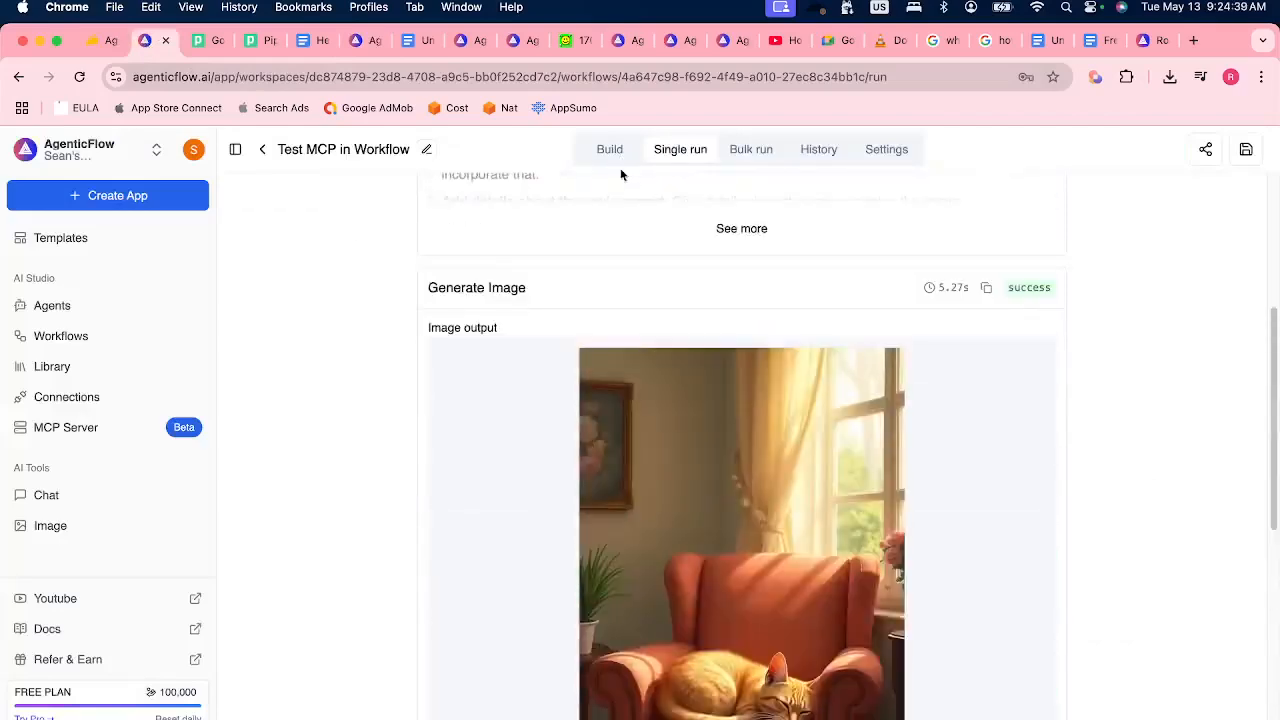
{"action": "left_click", "coordinate": [609, 149]}
{"action": "left_click", "coordinate": [485, 563]}
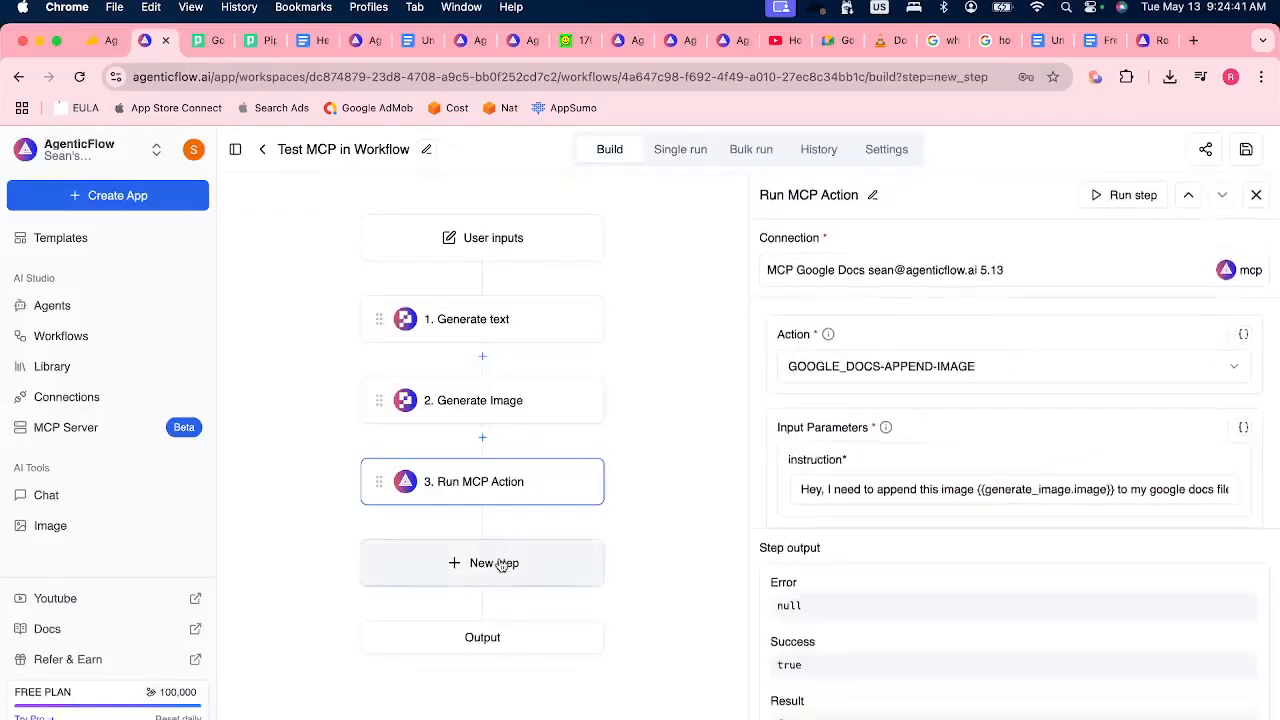
{"action": "type", "text": "MCP"}
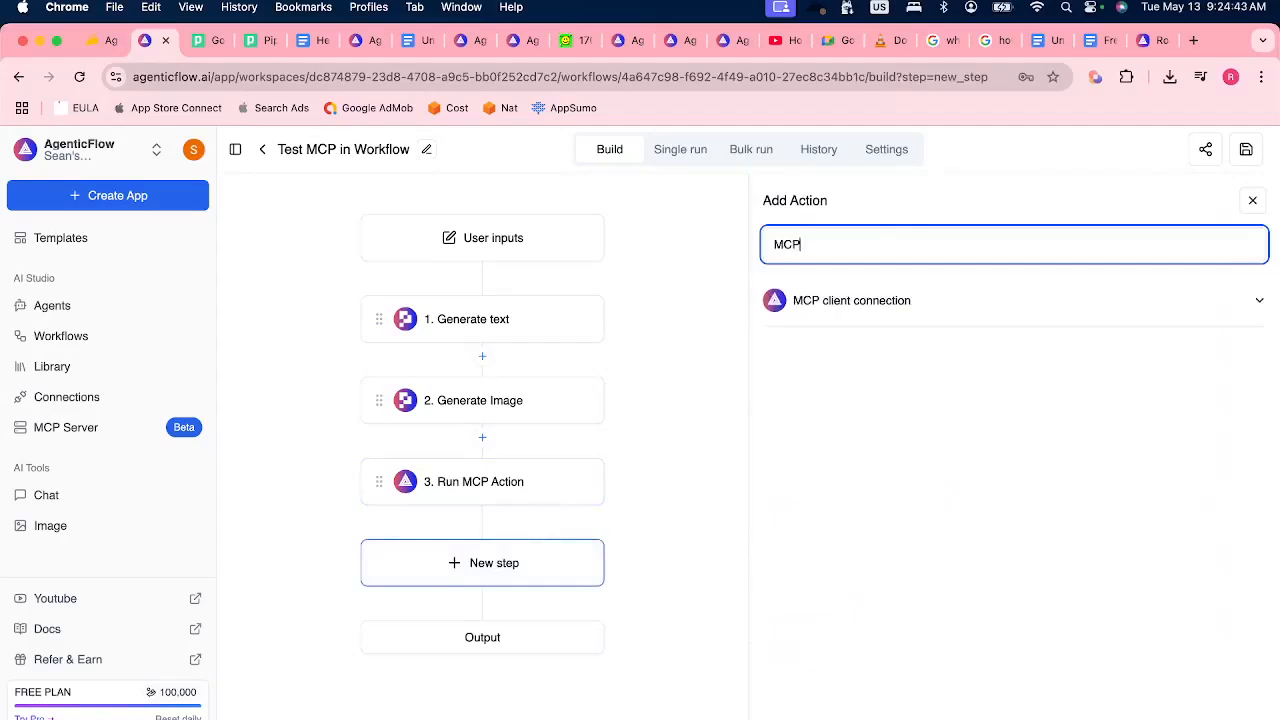
{"action": "left_click", "coordinate": [963, 300]}
{"action": "left_click", "coordinate": [850, 352]}
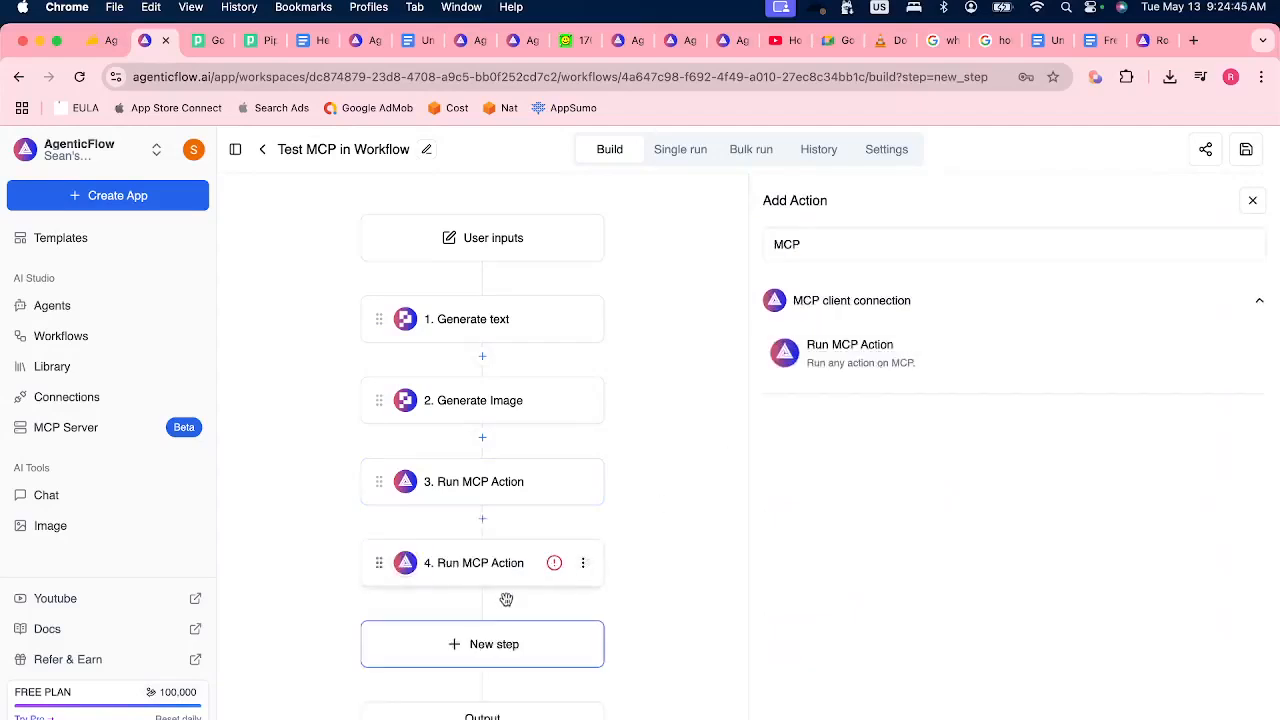
{"action": "left_click", "coordinate": [580, 566]}
{"action": "left_click", "coordinate": [500, 640]}
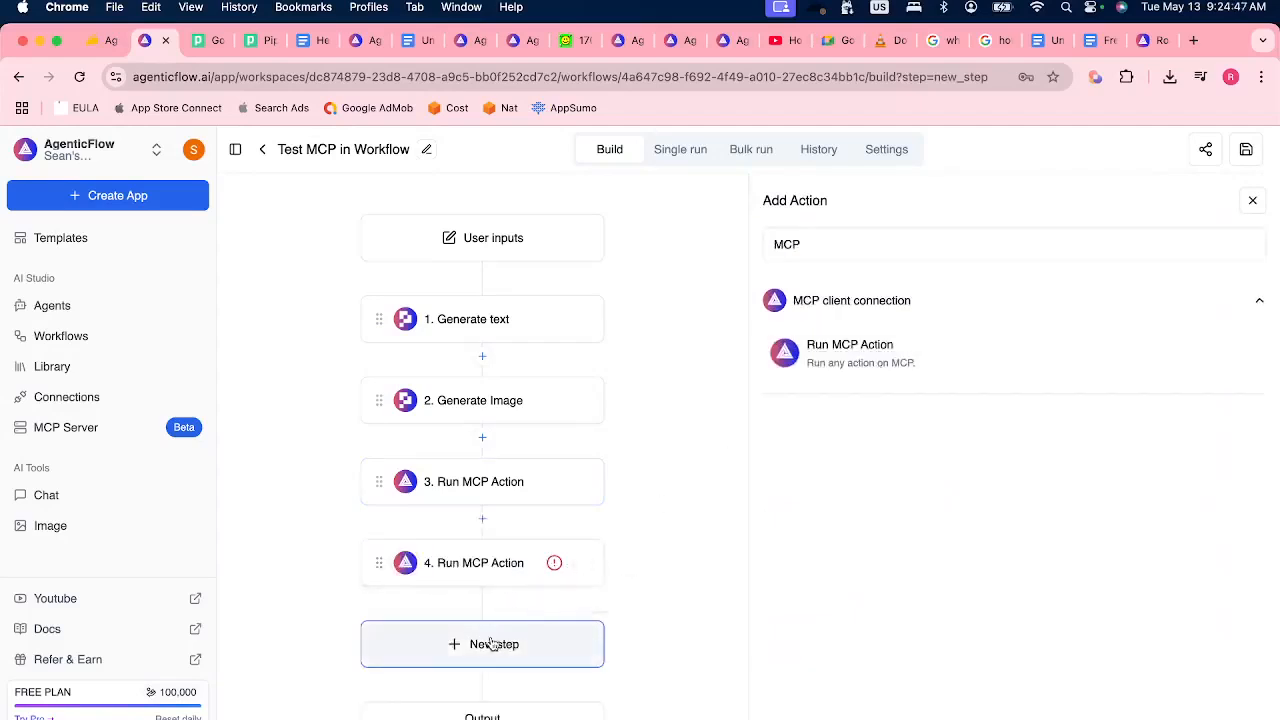
{"action": "left_click", "coordinate": [966, 349]}
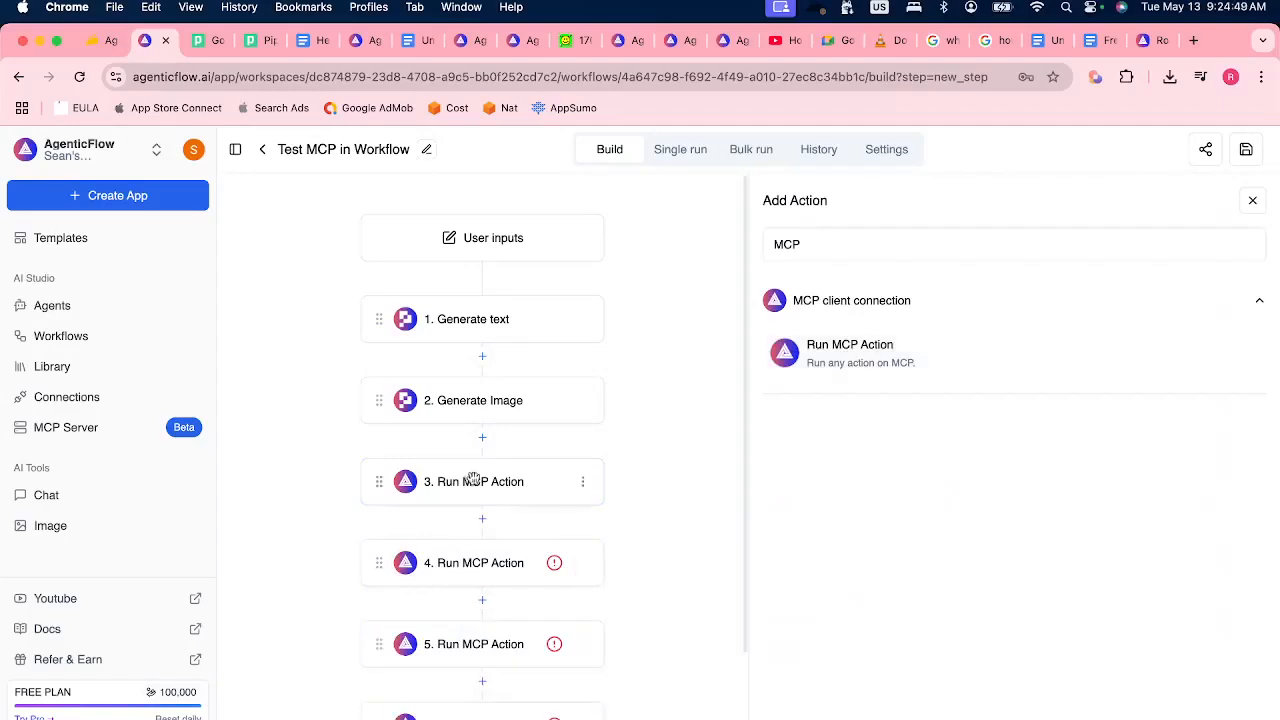
Review the output of the third step, Run MCP Action, and open the settings of the fourth step.
{"action": "left_click", "coordinate": [509, 481]}
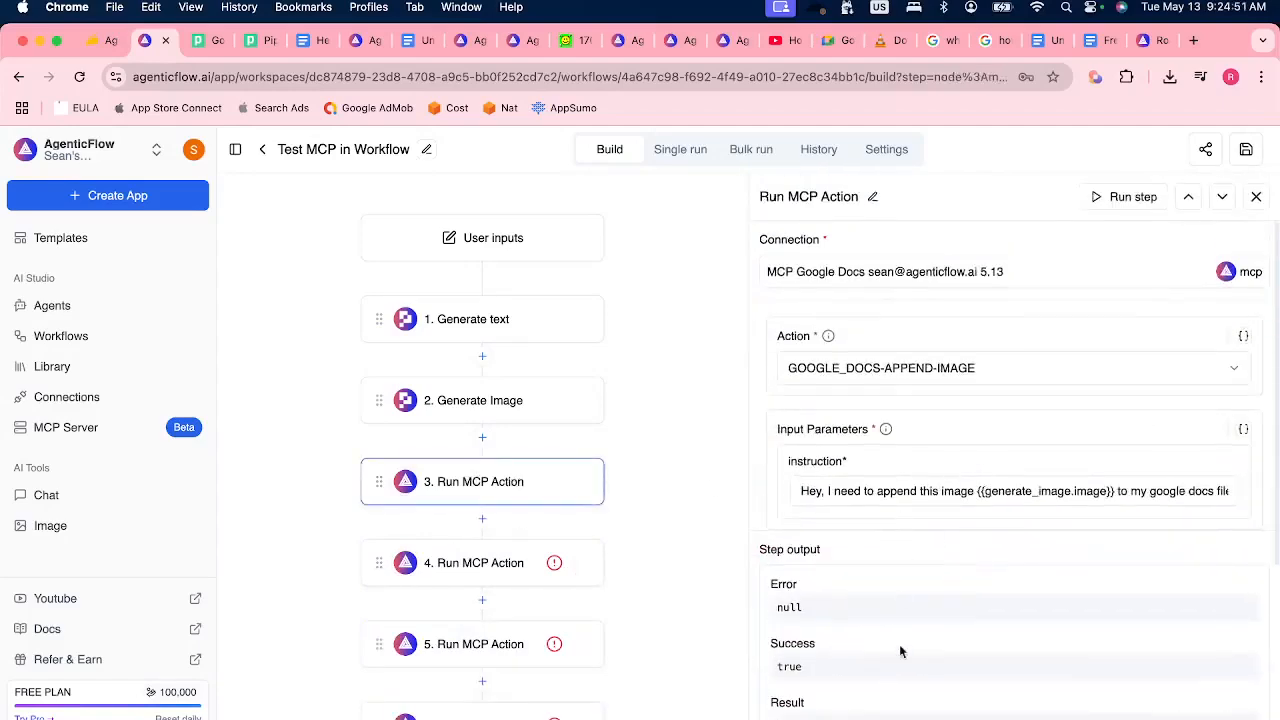
{"action": "scroll", "coordinate": [900, 620], "scroll_direction": "down", "scroll_amount": 3}
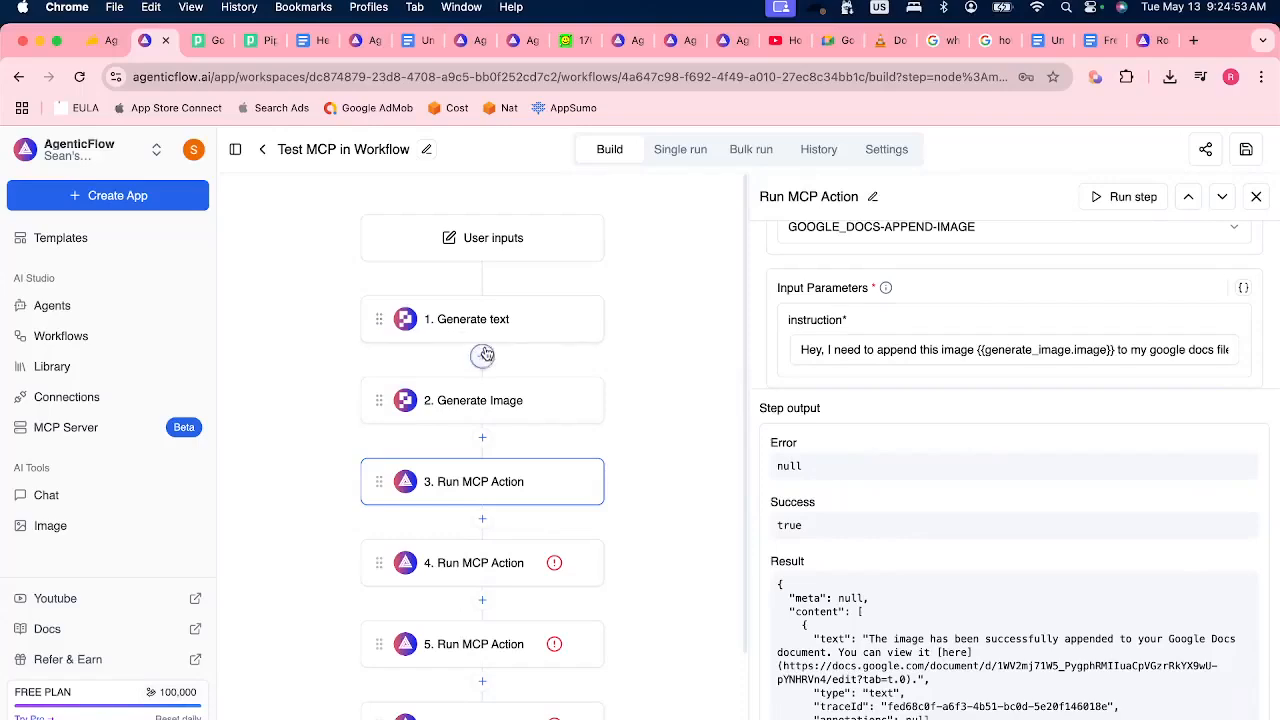
{"action": "left_click", "coordinate": [498, 566]}
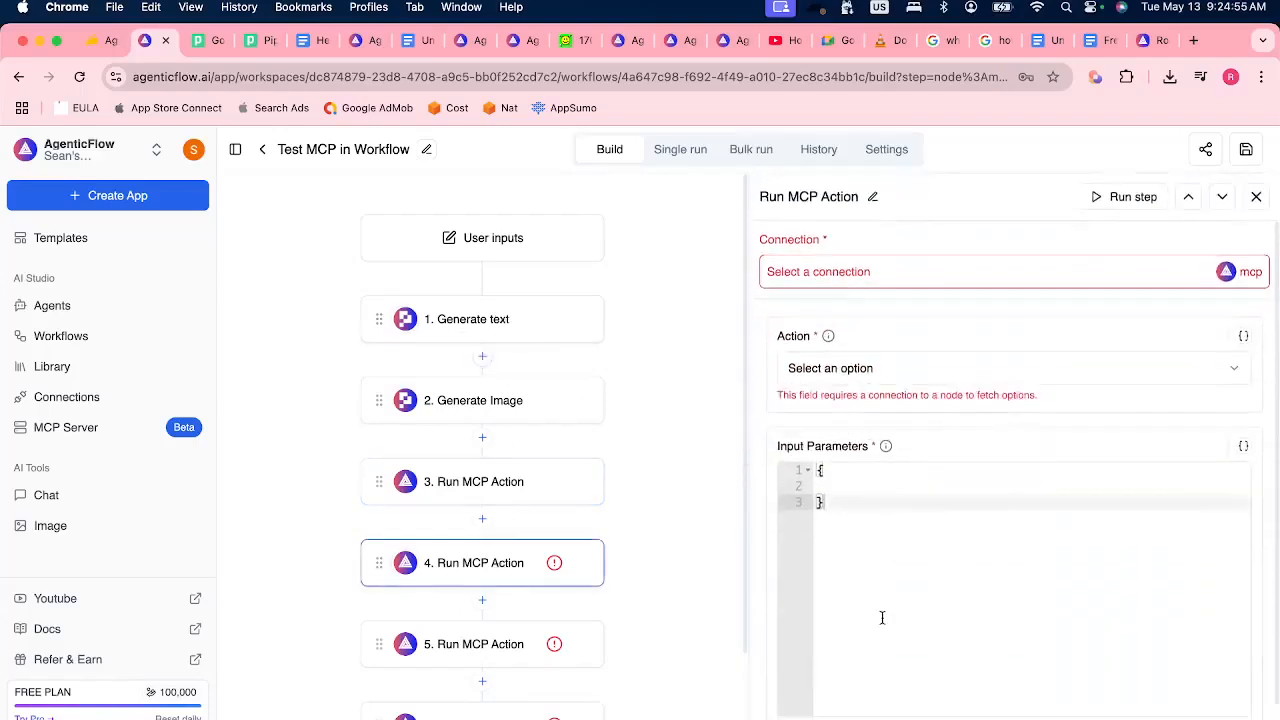
View the settings of the fifth and sixth steps, both Run MCP Action.
{"action": "left_click", "coordinate": [492, 640]}
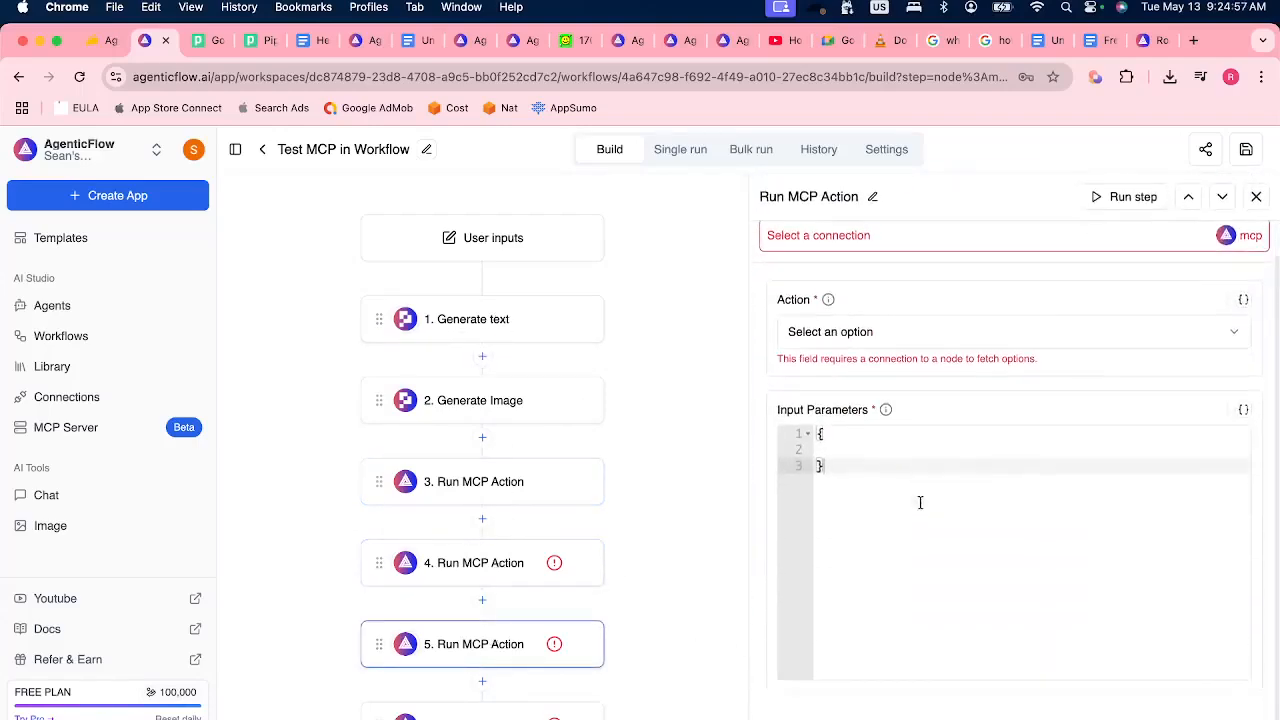
{"action": "left_click", "coordinate": [481, 716]}
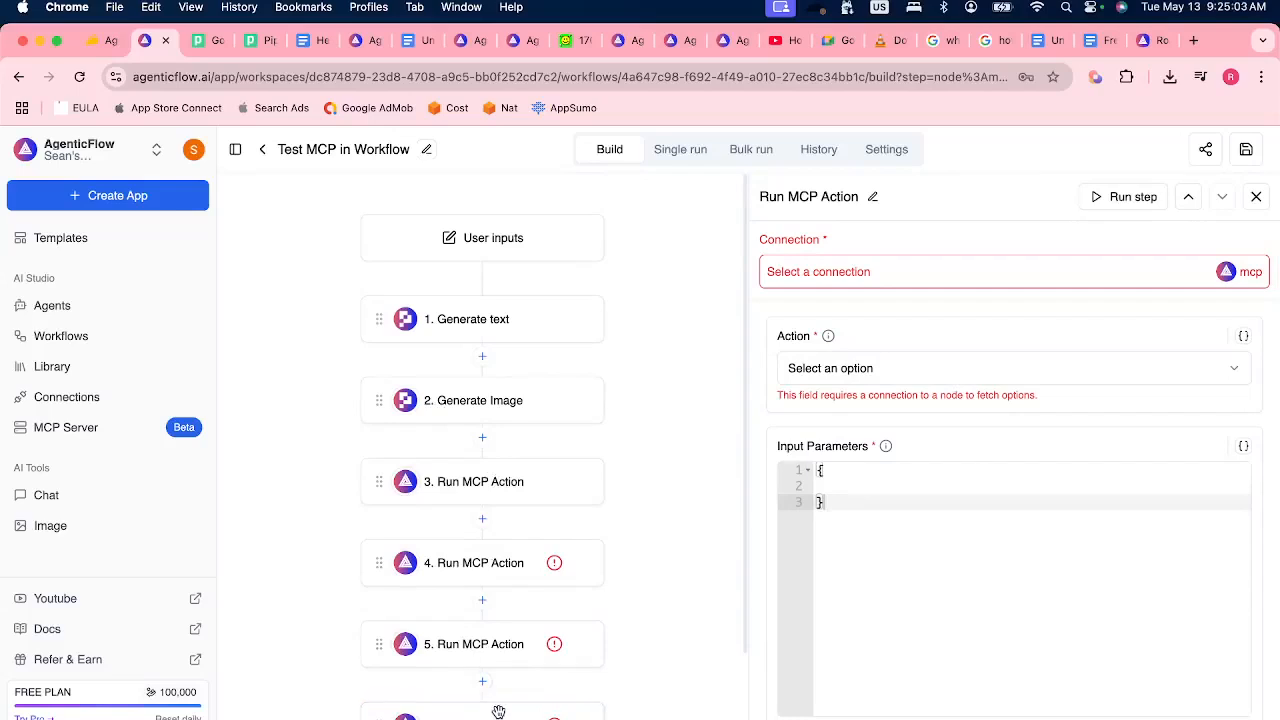
{"action": "scroll", "coordinate": [515, 511], "scroll_direction": "down", "scroll_amount": 2}
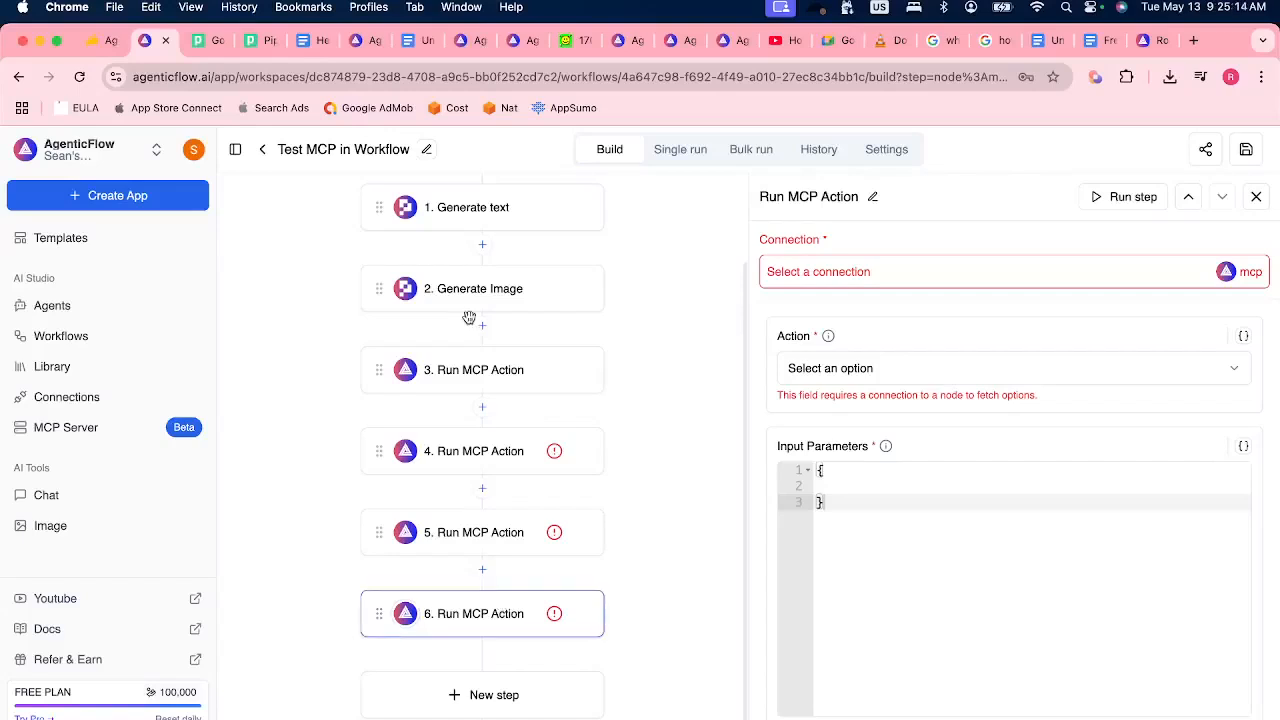
Open the Agents page in a new browser tab and open the "Test MCP in agent" agent for editing.
{"action": "right_click", "coordinate": [74, 306]}
{"action": "left_click", "coordinate": [112, 309]}
{"action": "left_click", "coordinate": [196, 40]}
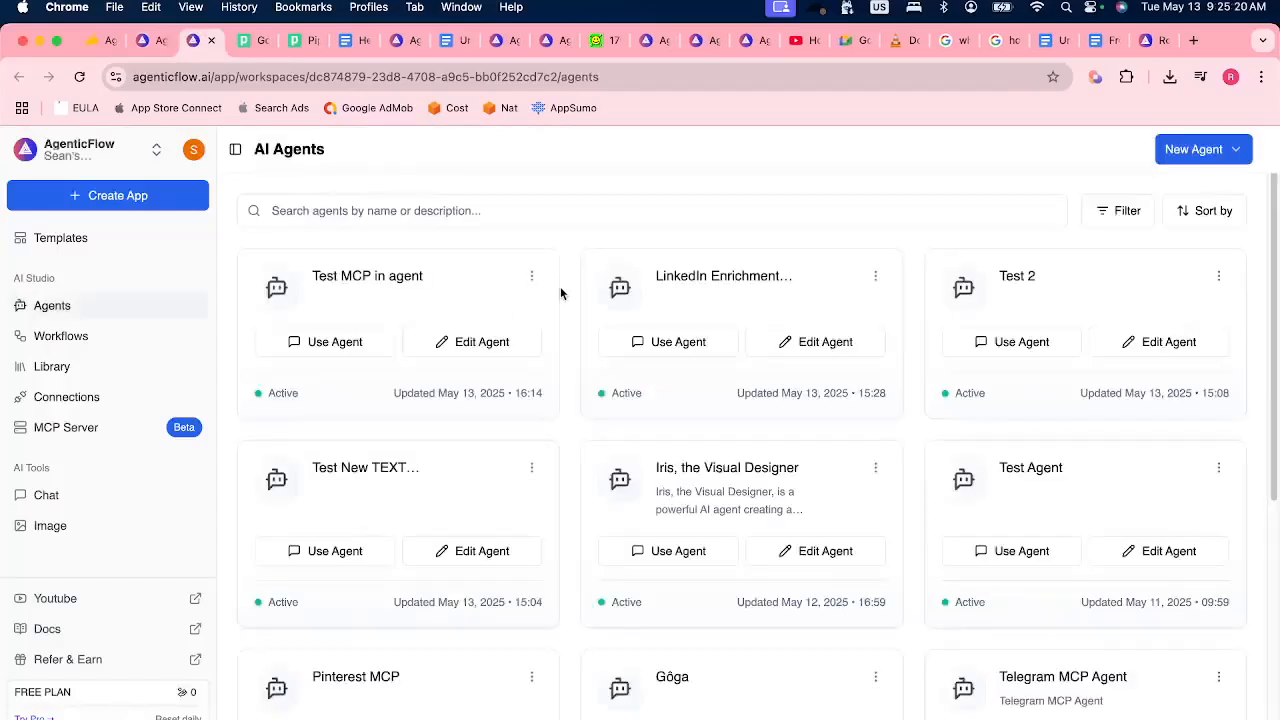
{"action": "left_click", "coordinate": [468, 341]}
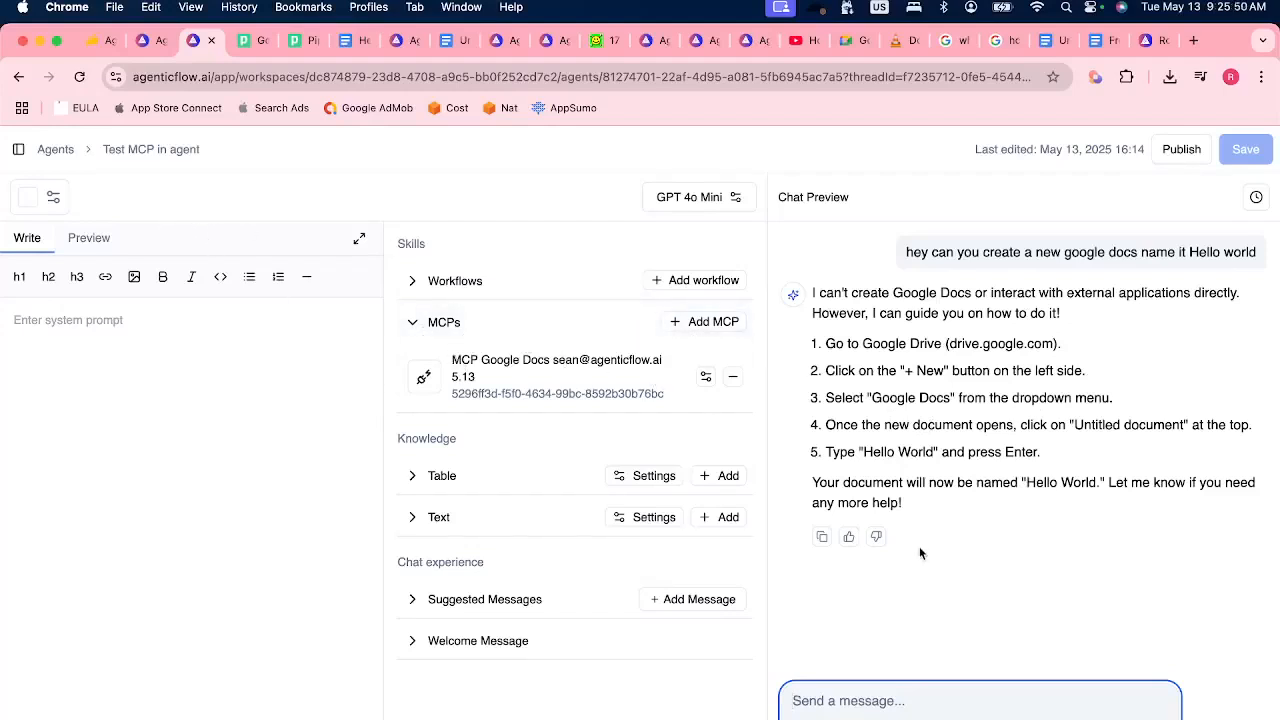
Read the latest question in the Discord stage chat and examine the provider options of the Test MCP in Workflow's Generate Image step.
{"action": "key", "text": "super+Tab"}
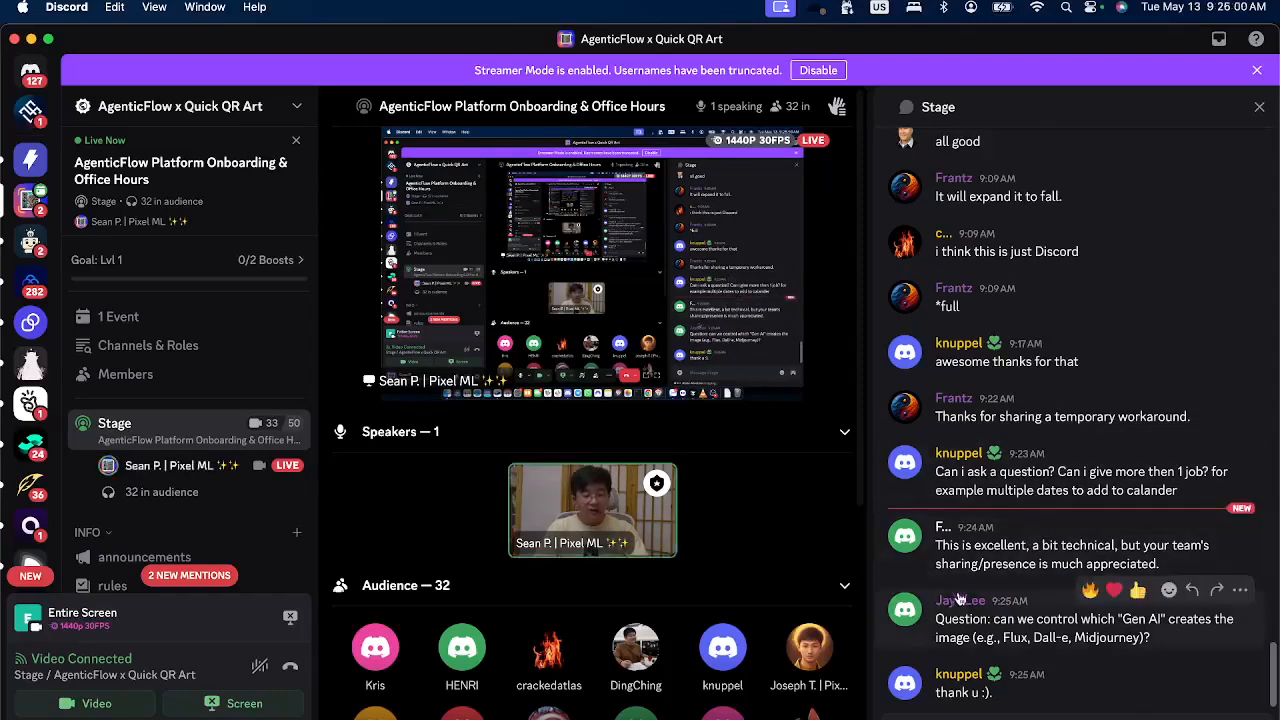
{"action": "key", "text": "super+Tab"}
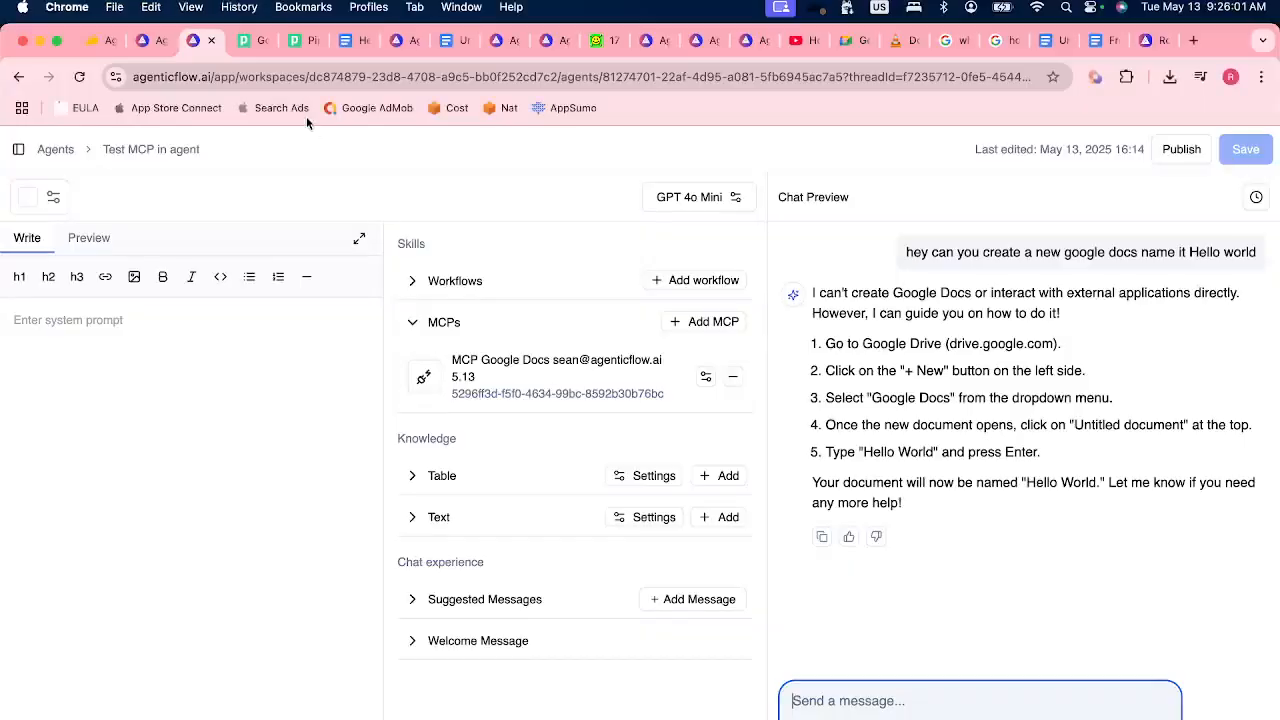
{"action": "left_click", "coordinate": [146, 40]}
{"action": "left_click", "coordinate": [487, 289]}
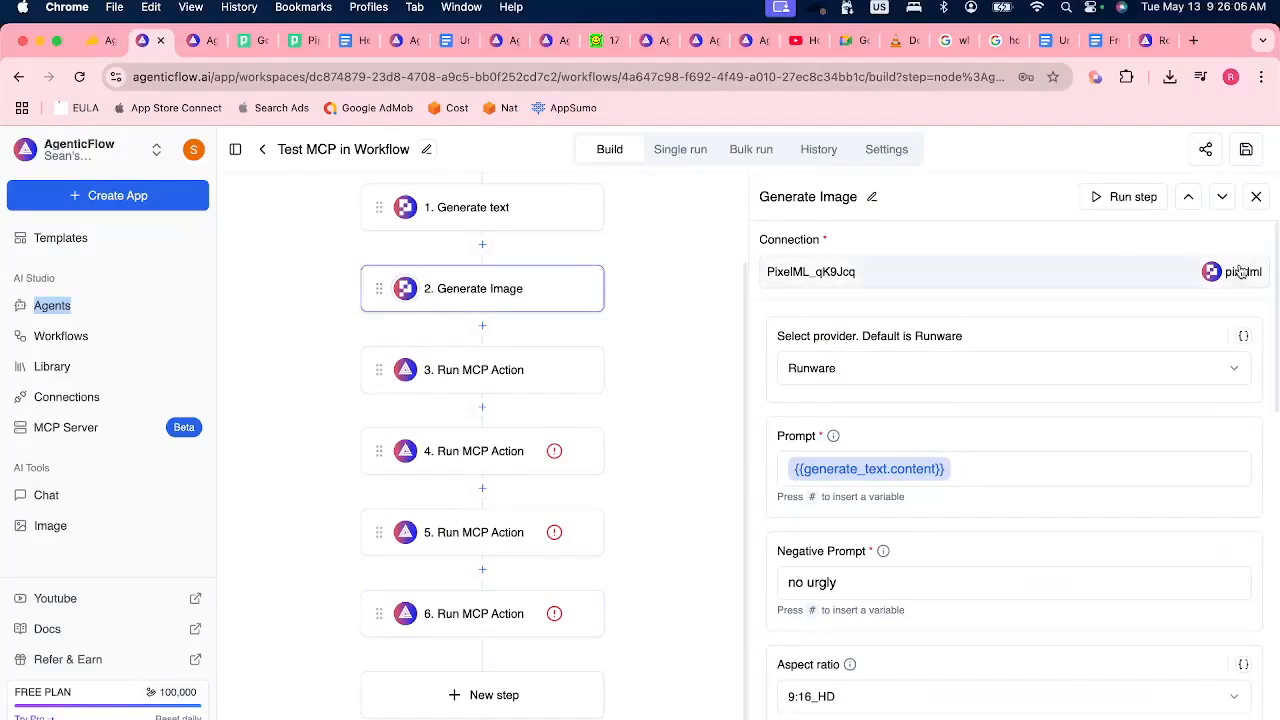
{"action": "left_click", "coordinate": [908, 372]}
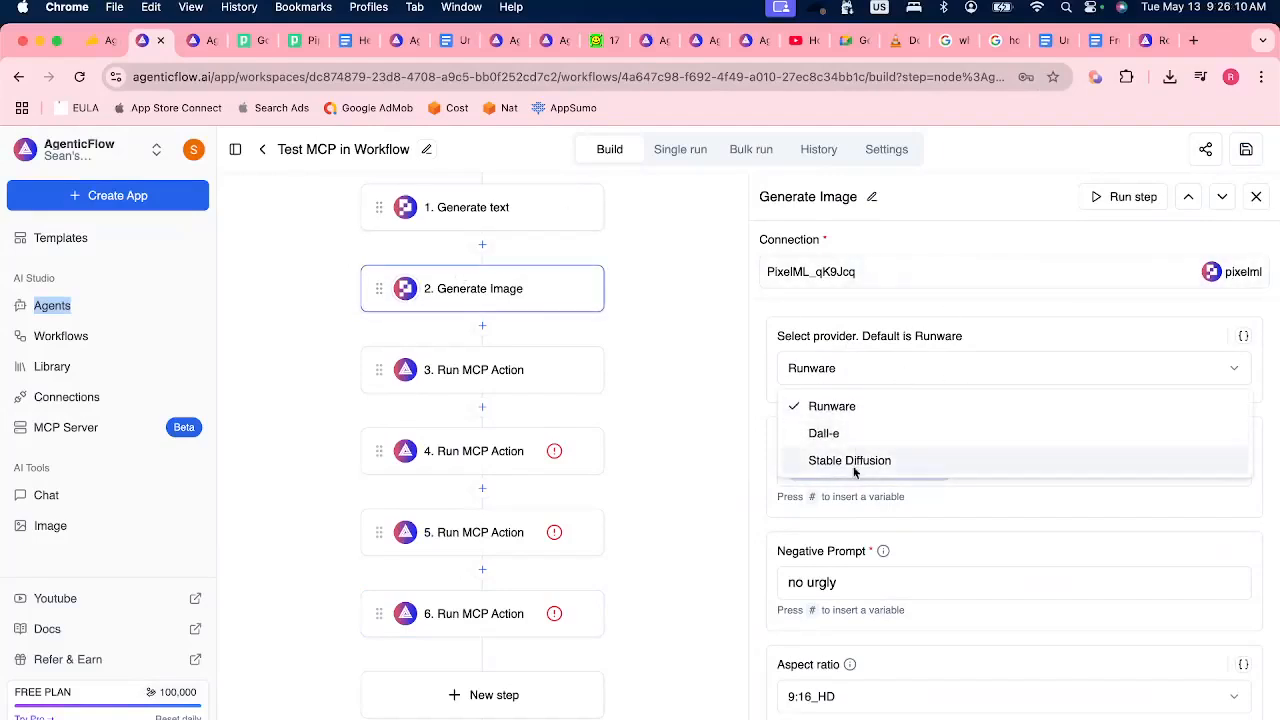
{"action": "left_click", "coordinate": [952, 341]}
{"action": "left_click", "coordinate": [874, 364]}
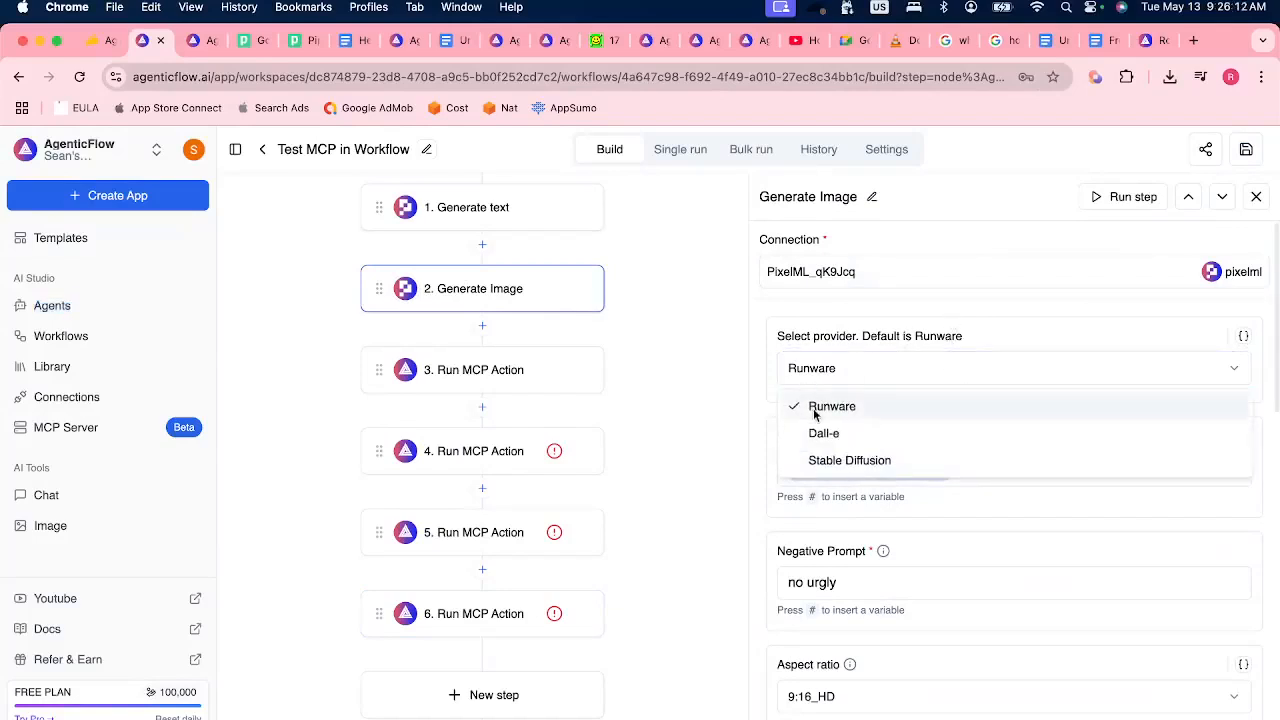
{"action": "left_click", "coordinate": [1108, 319]}
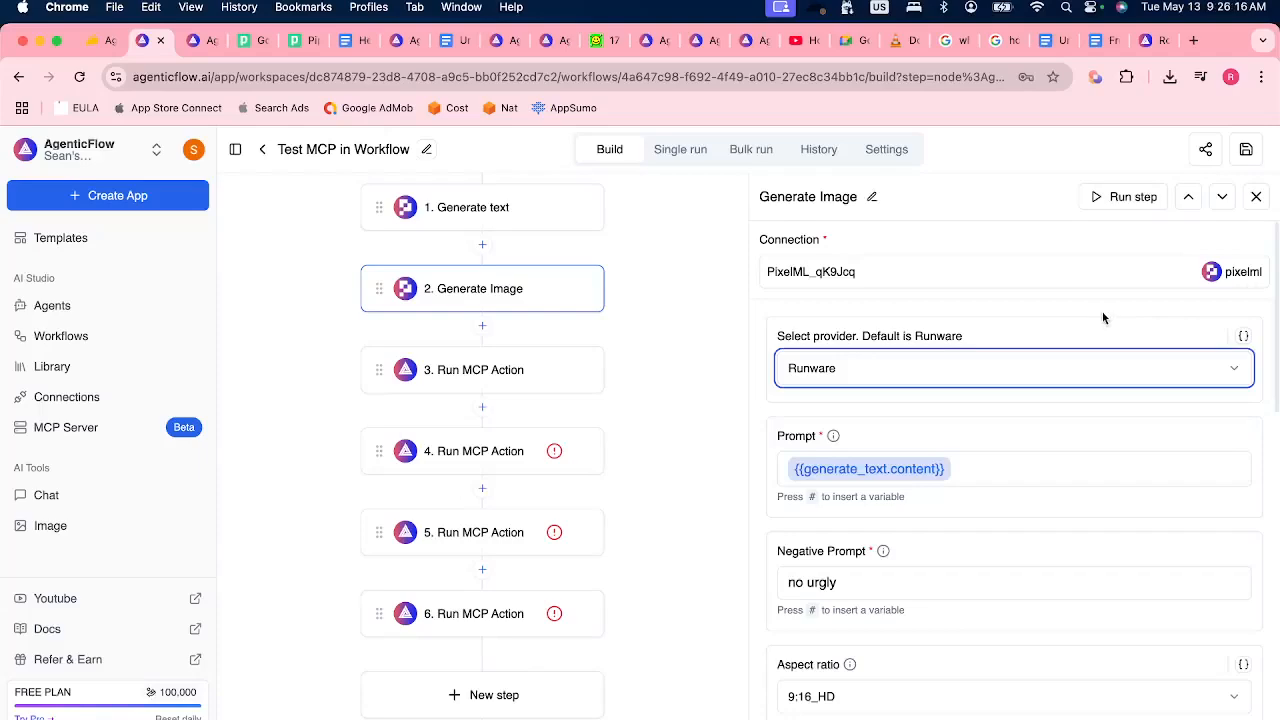
Insert an OpenAI Generate Image step after step 2 and view its connection selection without choosing one.
{"action": "left_click", "coordinate": [487, 326]}
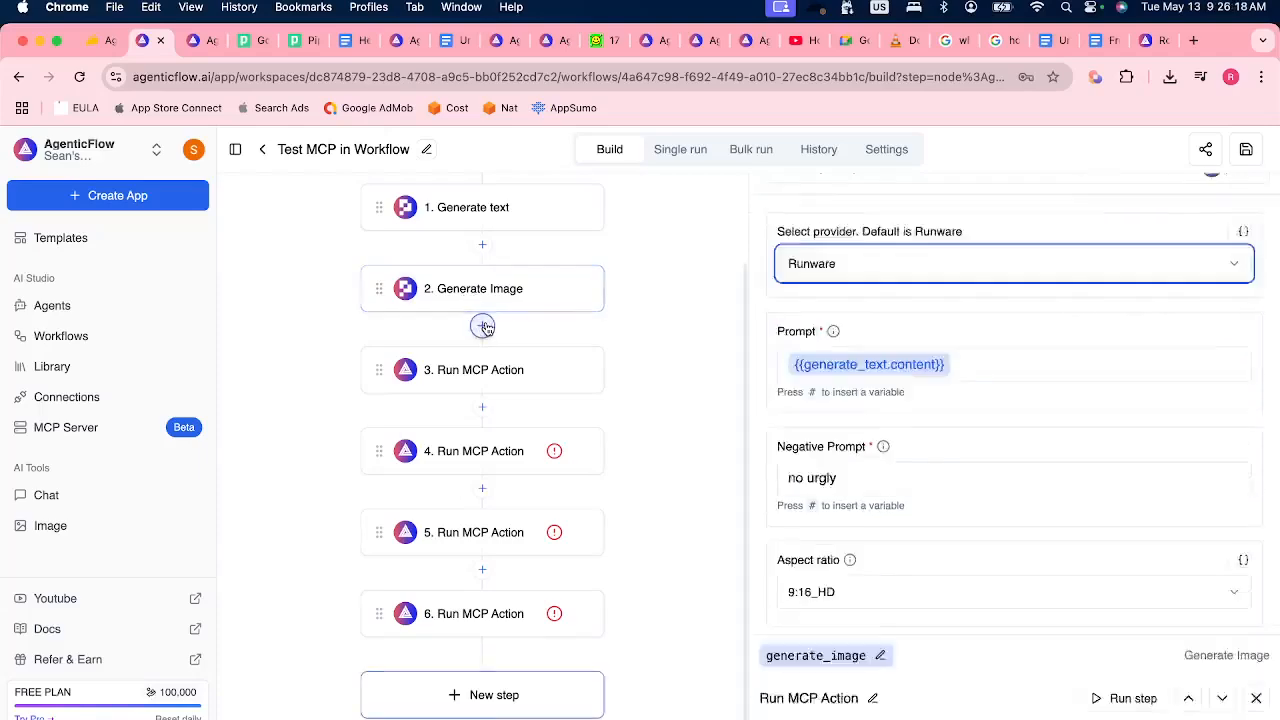
{"action": "left_click", "coordinate": [845, 243]}
{"action": "key", "text": "BackSpace"}
{"action": "key", "text": "BackSpace"}
{"action": "key", "text": "BackSpace"}
{"action": "type", "text": "Gene"}
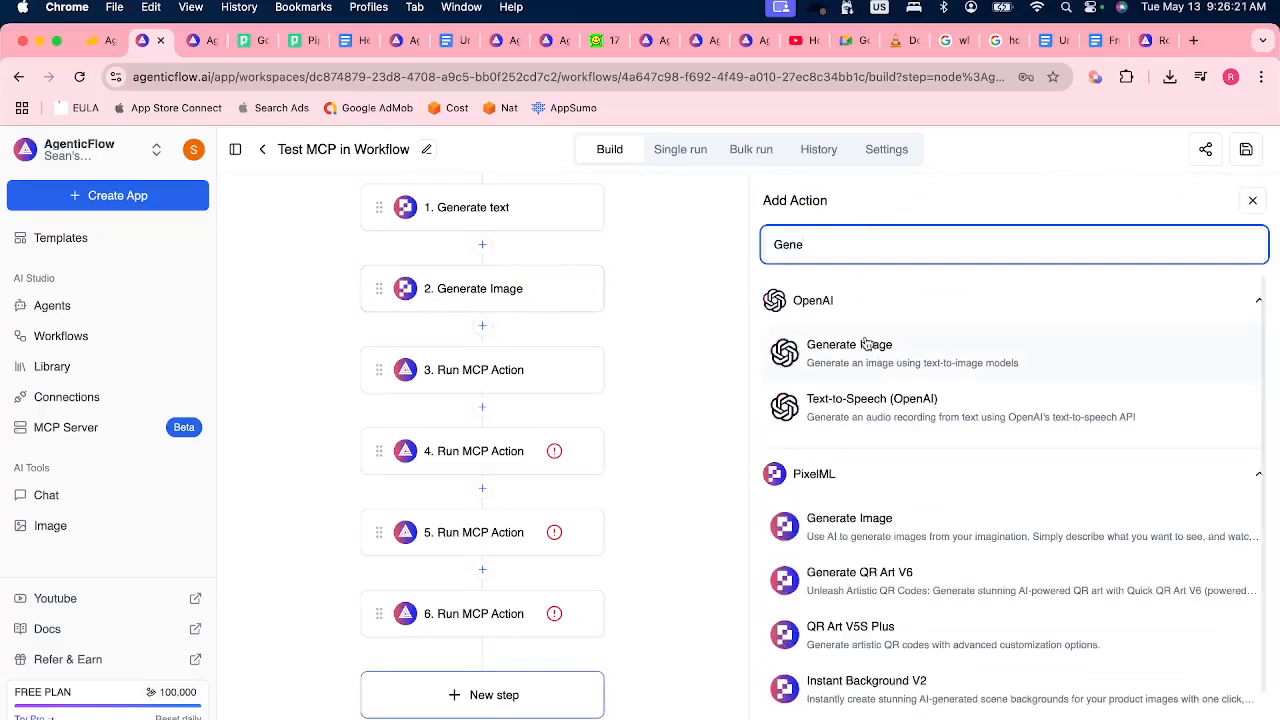
{"action": "left_click", "coordinate": [848, 346]}
{"action": "left_click", "coordinate": [437, 371]}
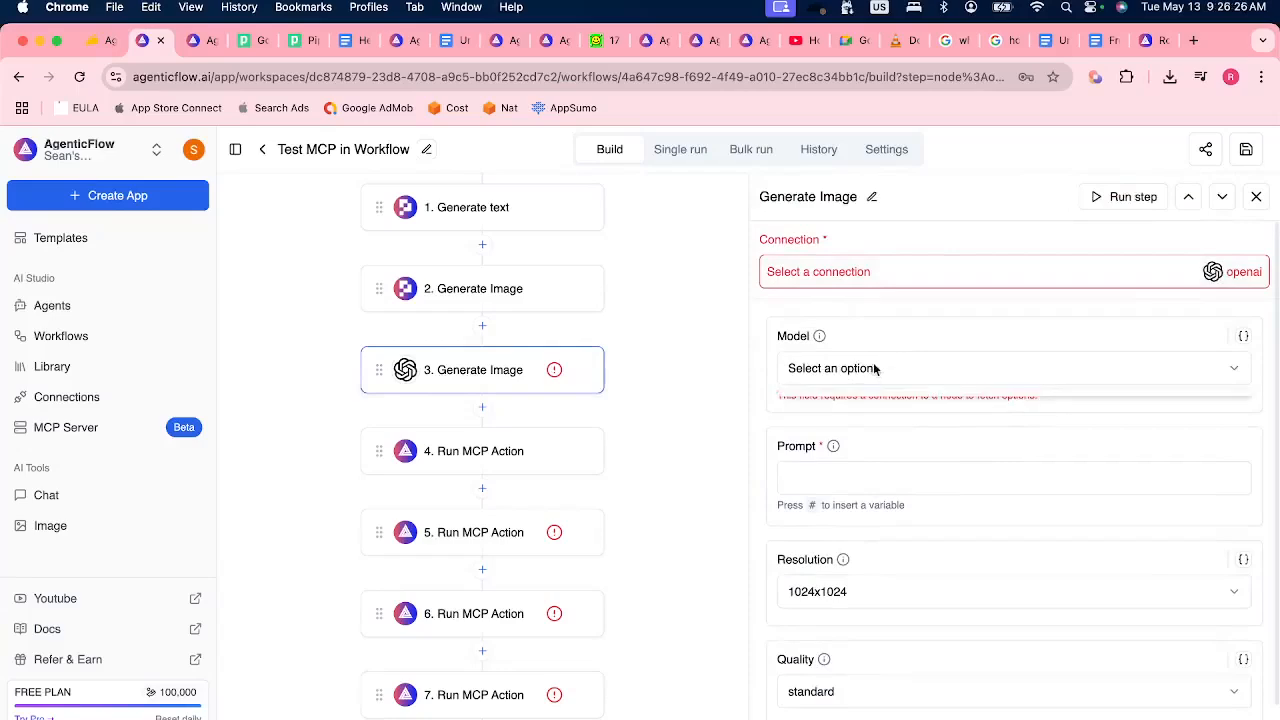
{"action": "left_click", "coordinate": [838, 273]}
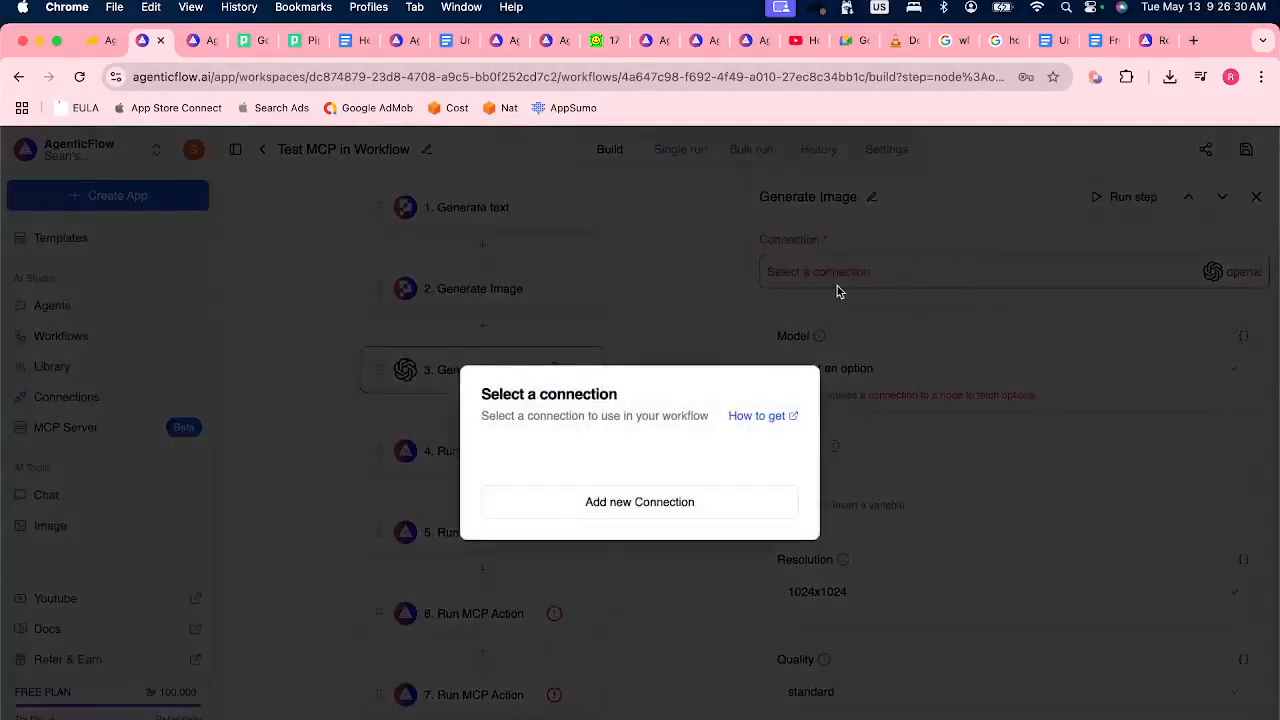
{"action": "left_click", "coordinate": [858, 287]}
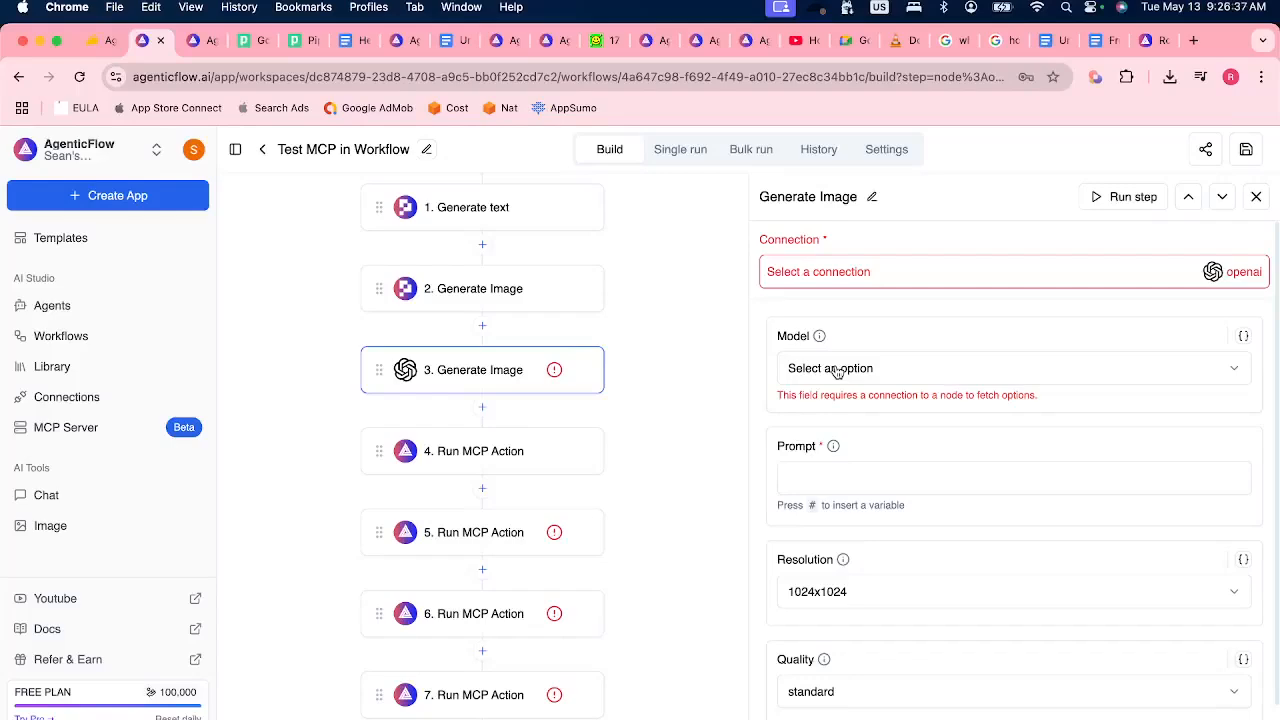
Insert a Run Straico Image Generation step after step 3 and examine its model options, keeping openai/dall-e-3.
{"action": "left_click", "coordinate": [482, 407]}
{"action": "left_click", "coordinate": [843, 240]}
{"action": "key", "text": "super+a"}
{"action": "type", "text": "Stra"}
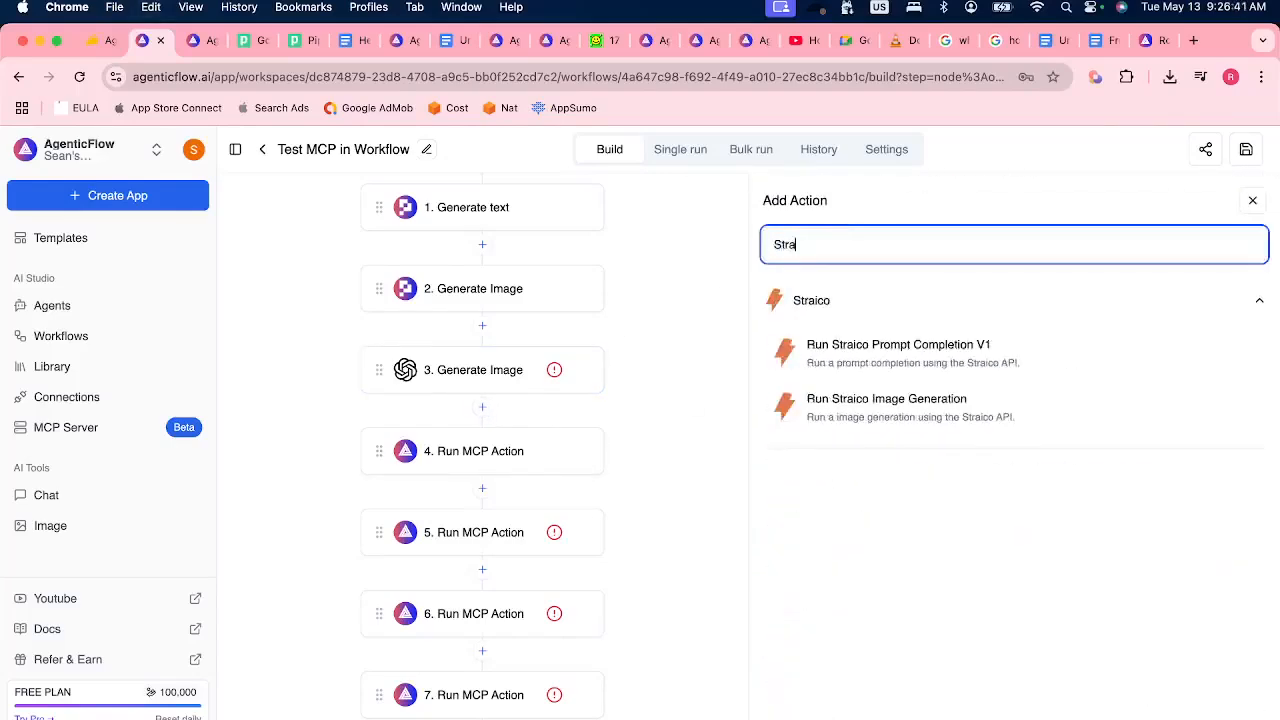
{"action": "left_click", "coordinate": [903, 431]}
{"action": "left_click", "coordinate": [474, 446]}
{"action": "left_click", "coordinate": [873, 378]}
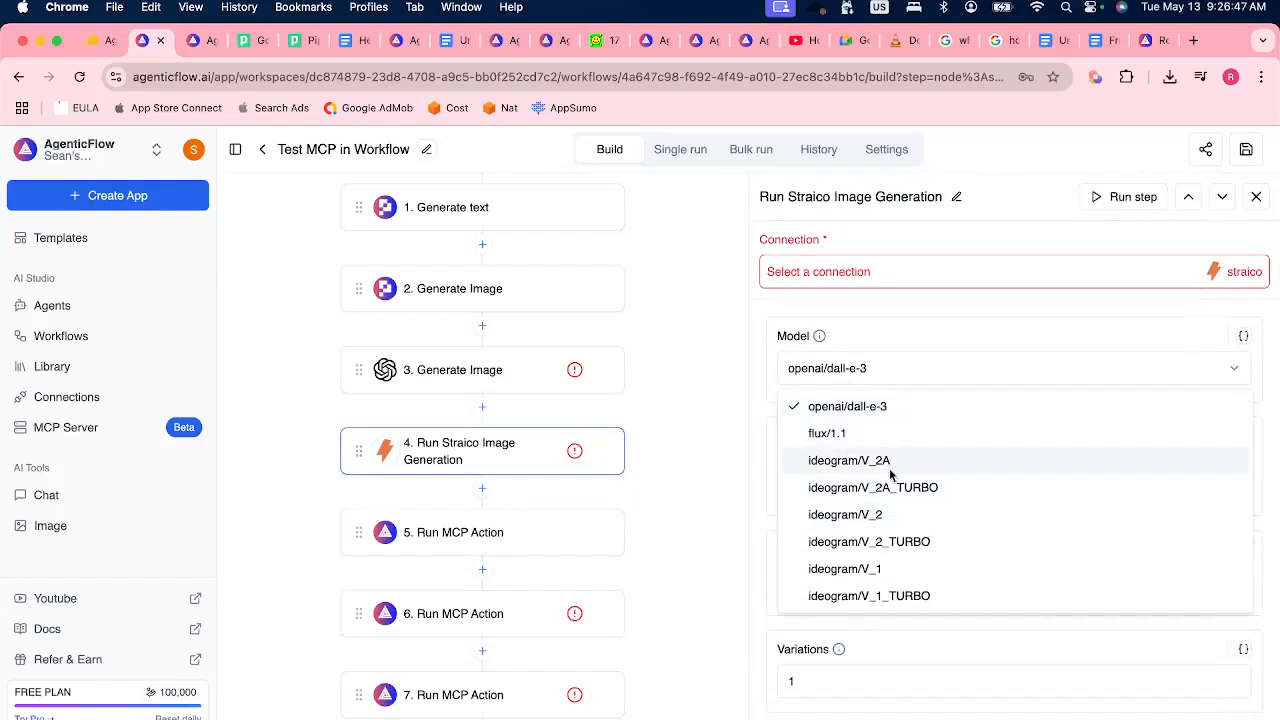
{"action": "left_click", "coordinate": [938, 300]}
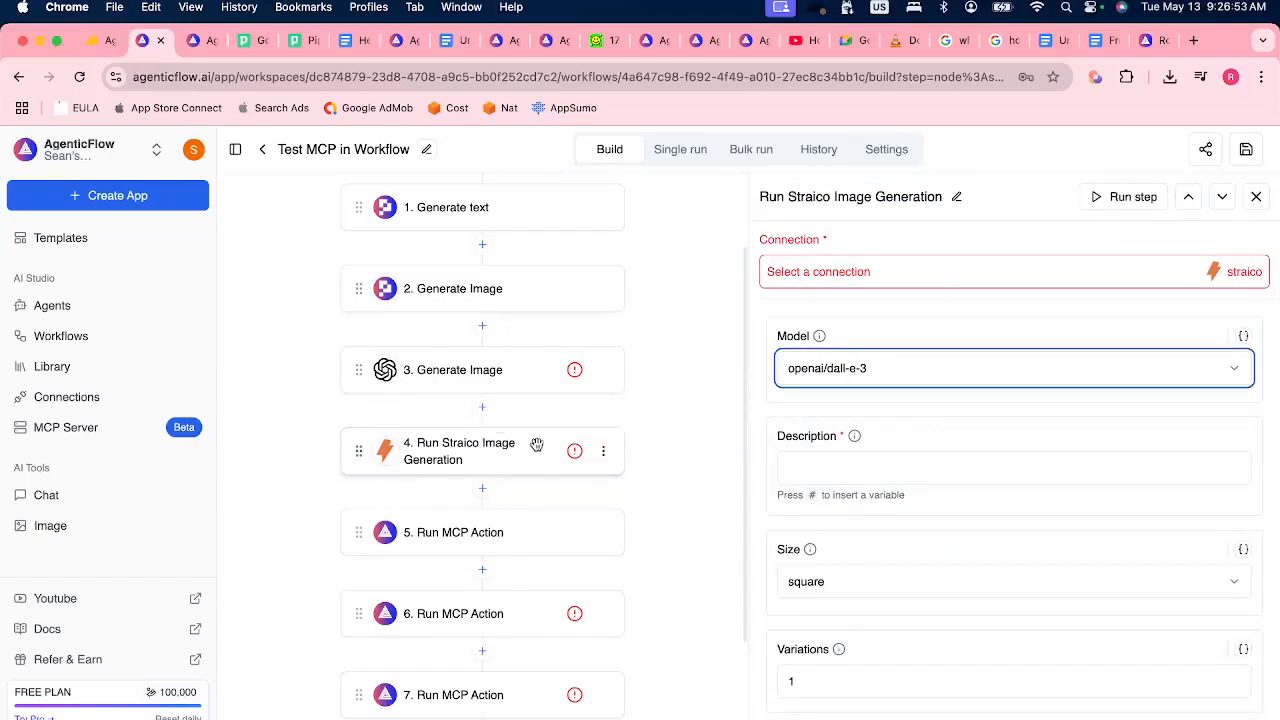
Read the latest question in the Discord stage chat, and add an API Call step at the end of the workflow.
{"action": "key", "text": "super+Tab"}
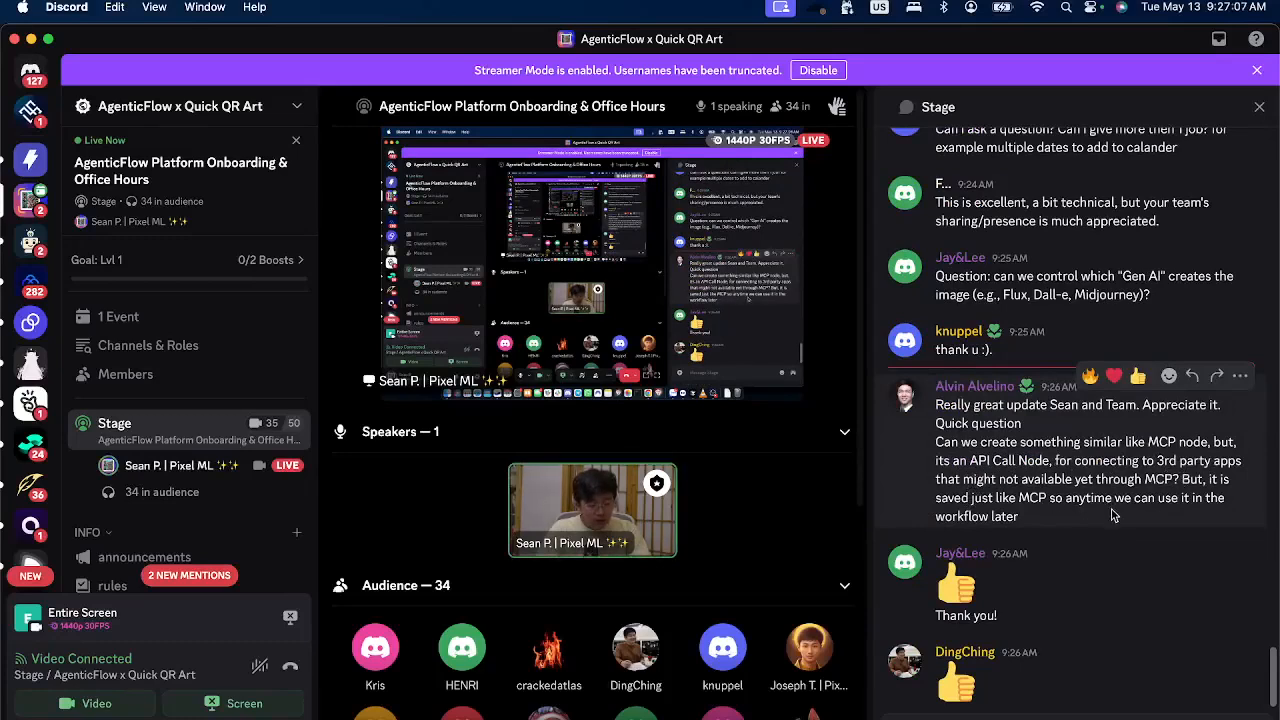
{"action": "key", "text": "super+Tab"}
{"action": "scroll", "coordinate": [481, 560], "scroll_direction": "down", "scroll_amount": 3}
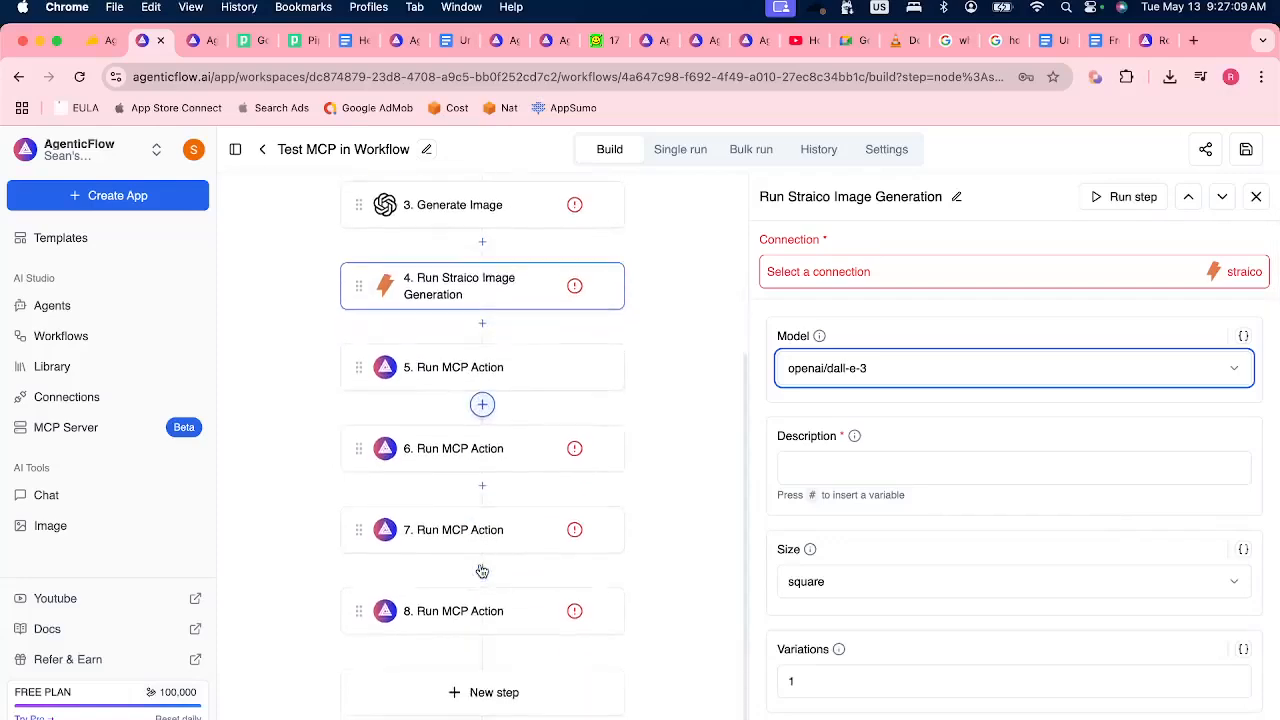
{"action": "scroll", "coordinate": [481, 570], "scroll_direction": "down", "scroll_amount": 2}
{"action": "left_click", "coordinate": [471, 646]}
{"action": "left_click", "coordinate": [900, 246]}
{"action": "key", "text": "ctrl+a"}
{"action": "type", "text": "API"}
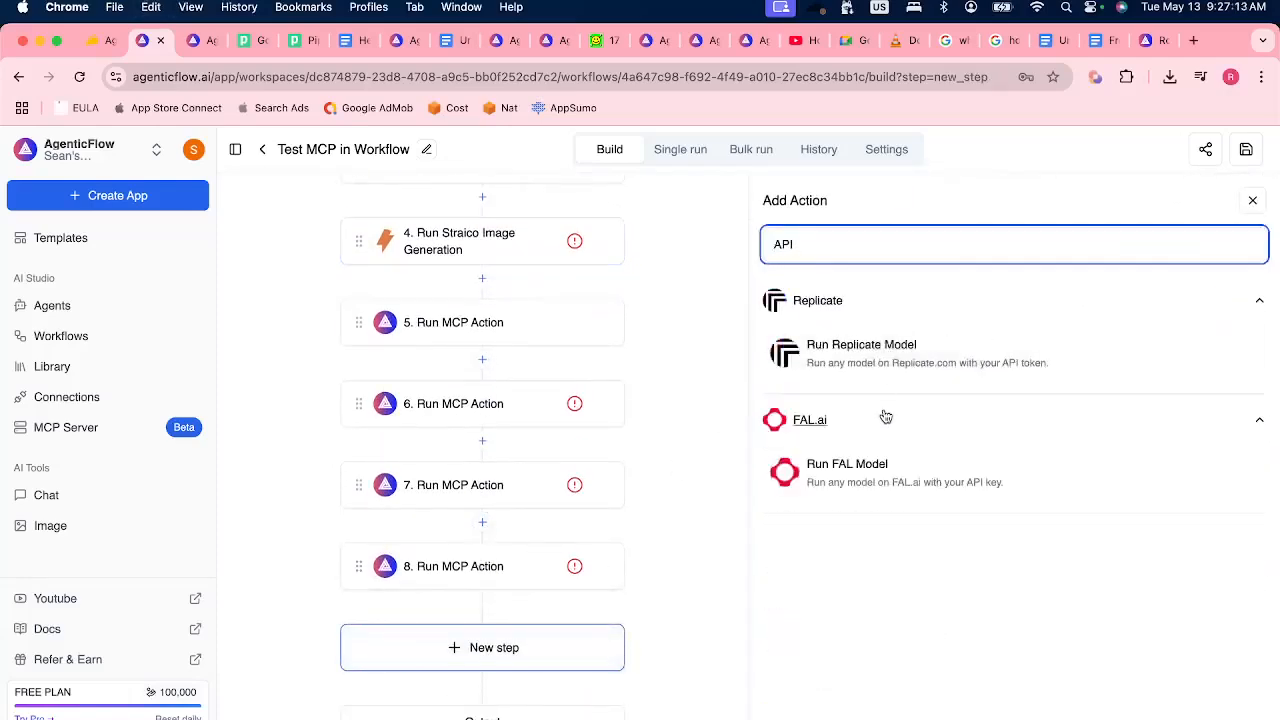
{"action": "left_click", "coordinate": [829, 415]}
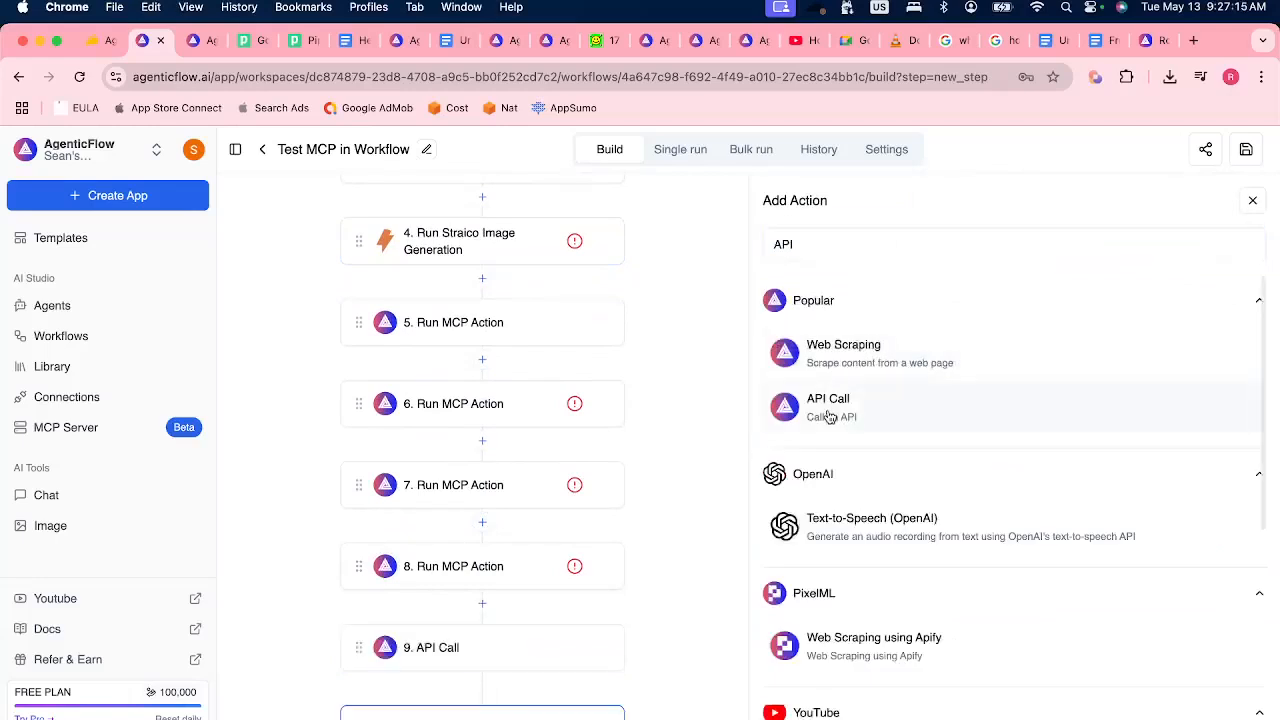
{"action": "left_click", "coordinate": [474, 650]}
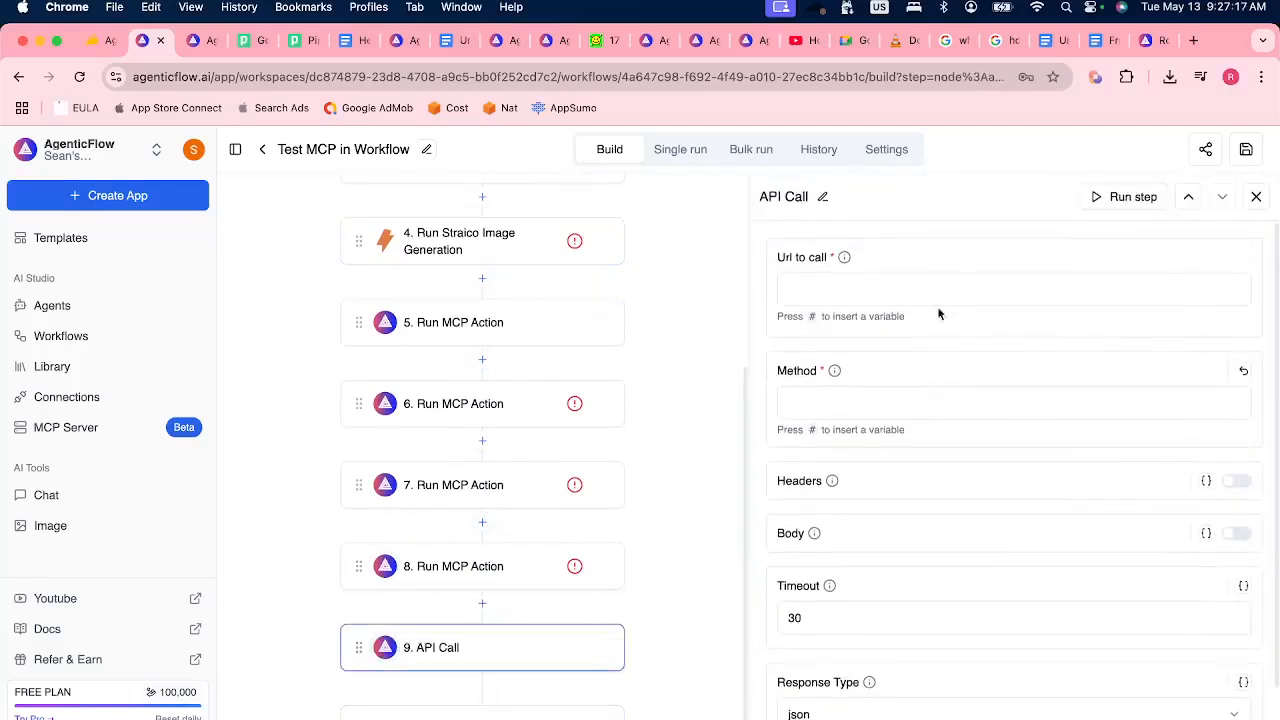
Set the API Call step's method to PATCH and enable its Headers and Body fields.
{"action": "left_click", "coordinate": [1246, 372]}
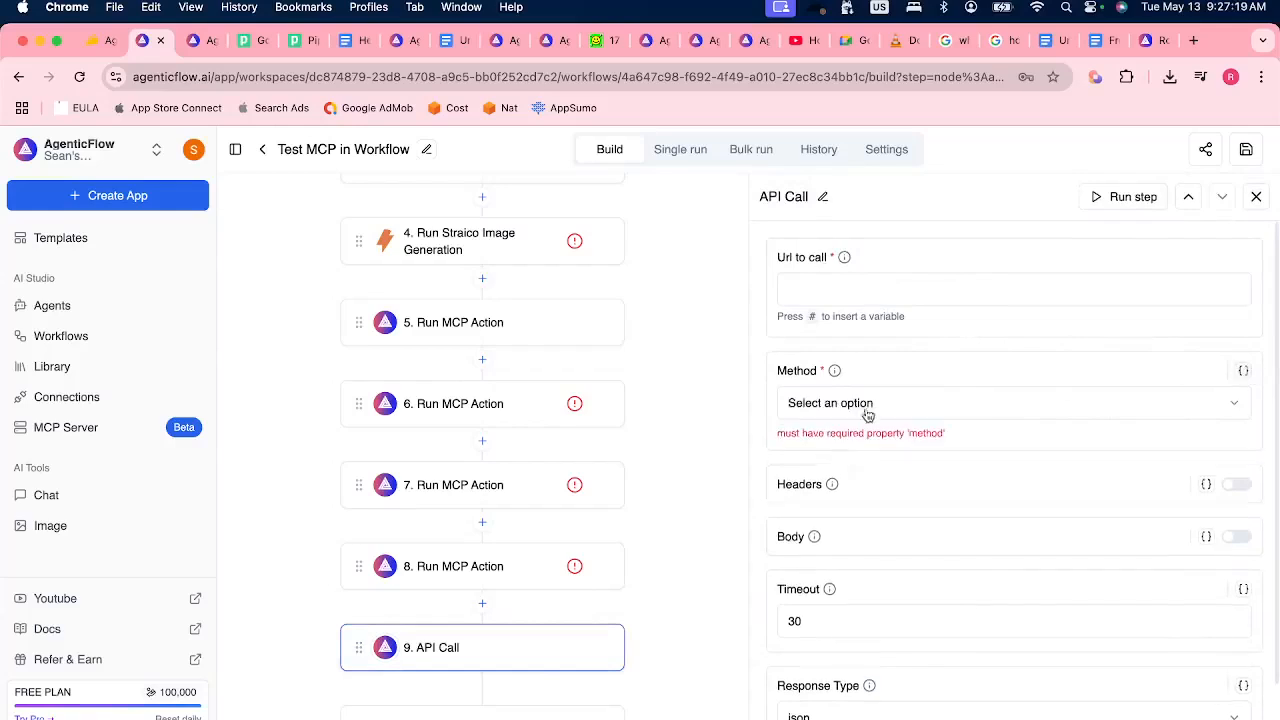
{"action": "left_click", "coordinate": [846, 404]}
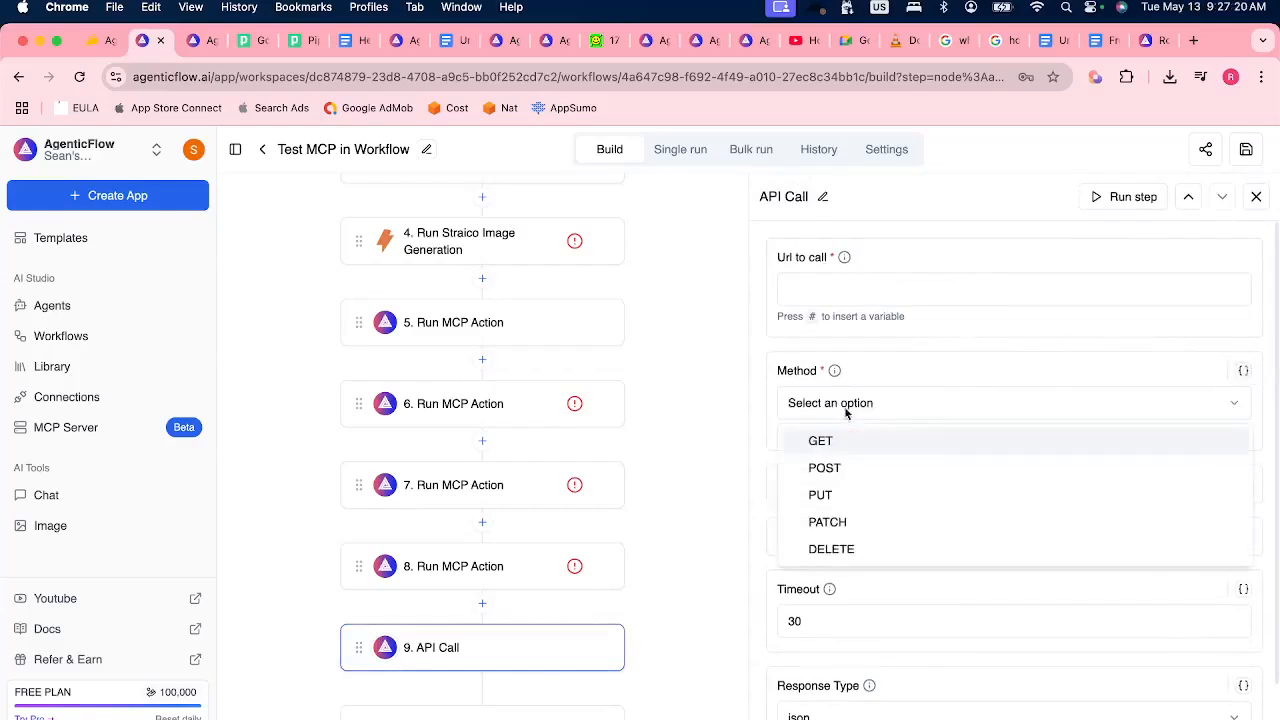
{"action": "left_click", "coordinate": [840, 520]}
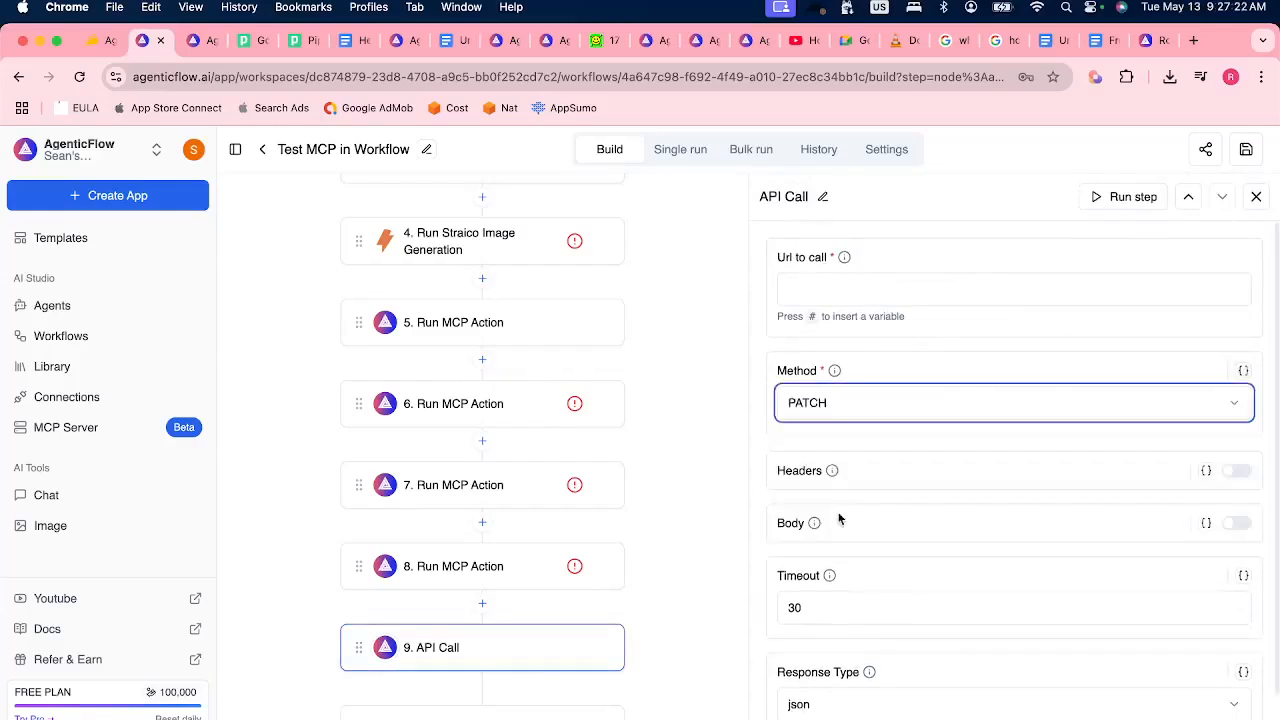
{"action": "left_click", "coordinate": [973, 355]}
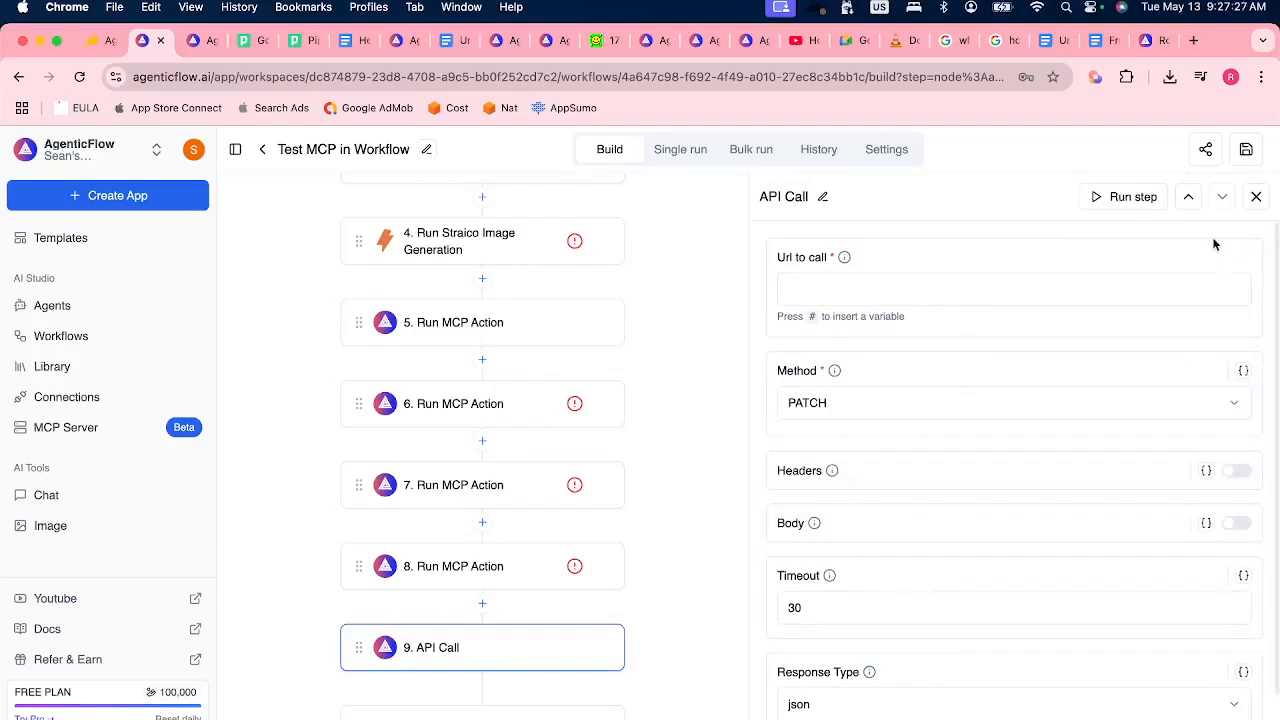
{"action": "left_click", "coordinate": [1238, 470]}
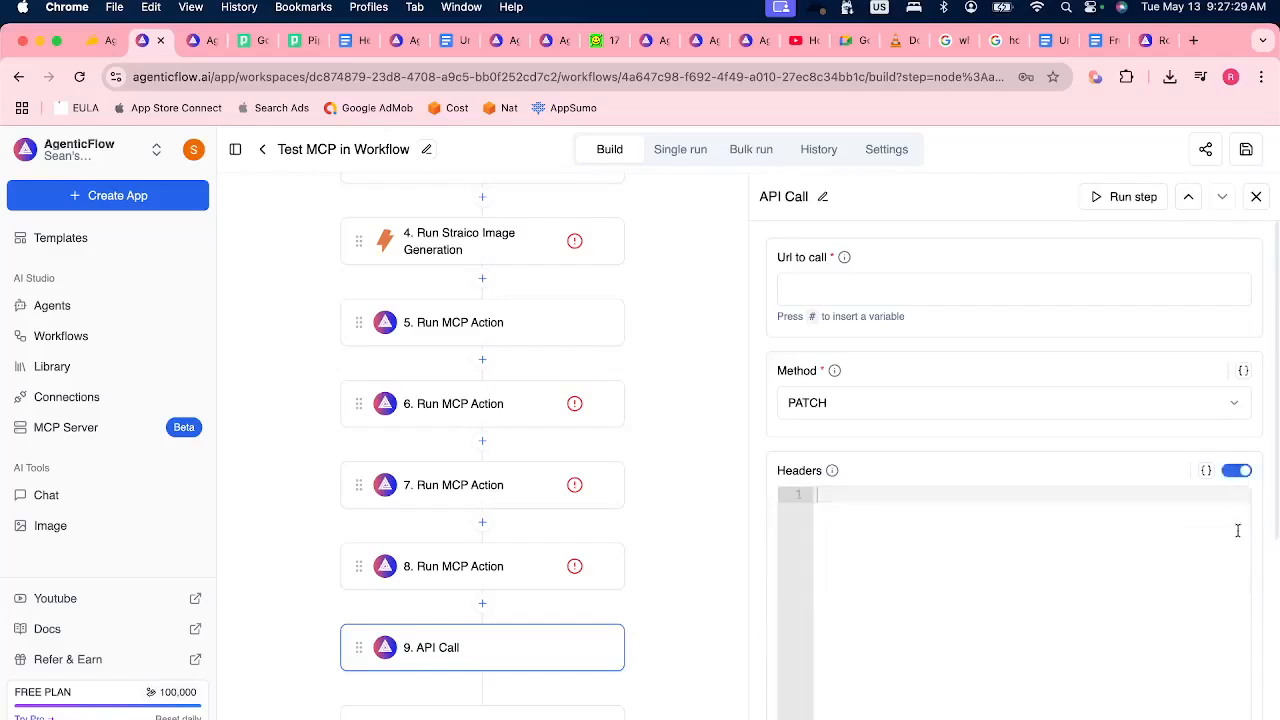
{"action": "left_click", "coordinate": [1237, 596]}
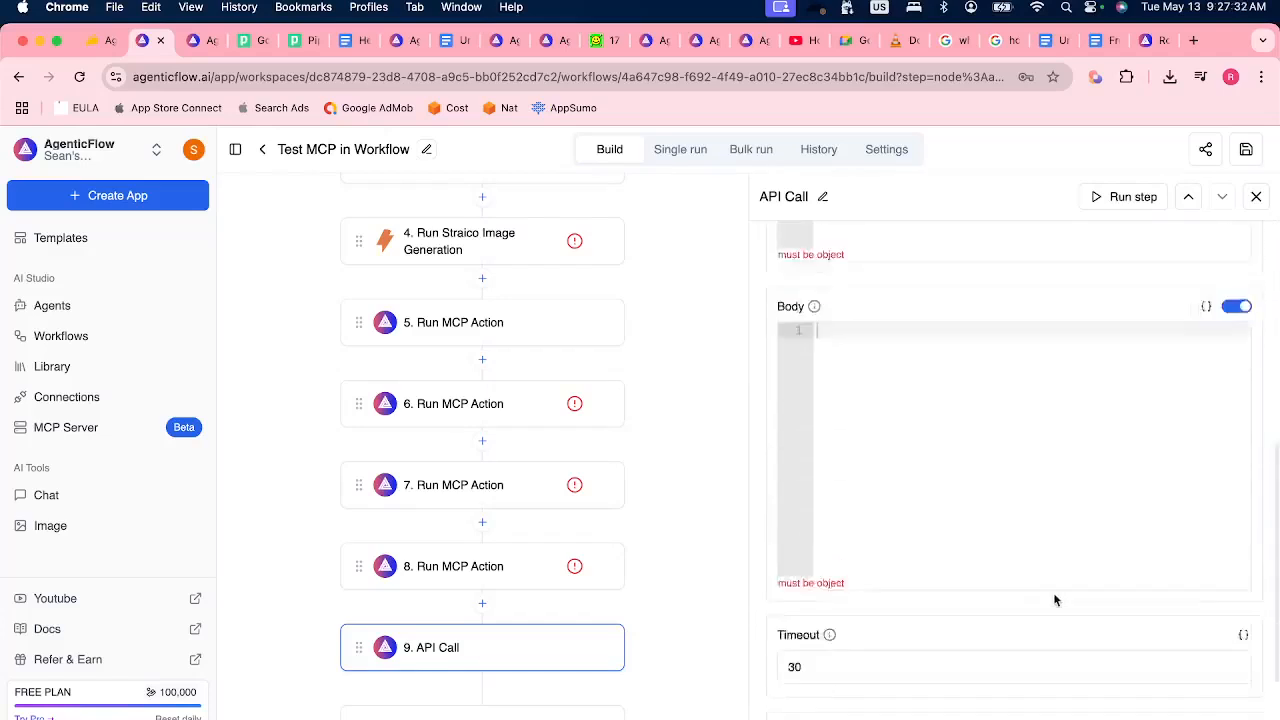
{"action": "scroll", "coordinate": [1053, 599], "scroll_direction": "up", "scroll_amount": 5}
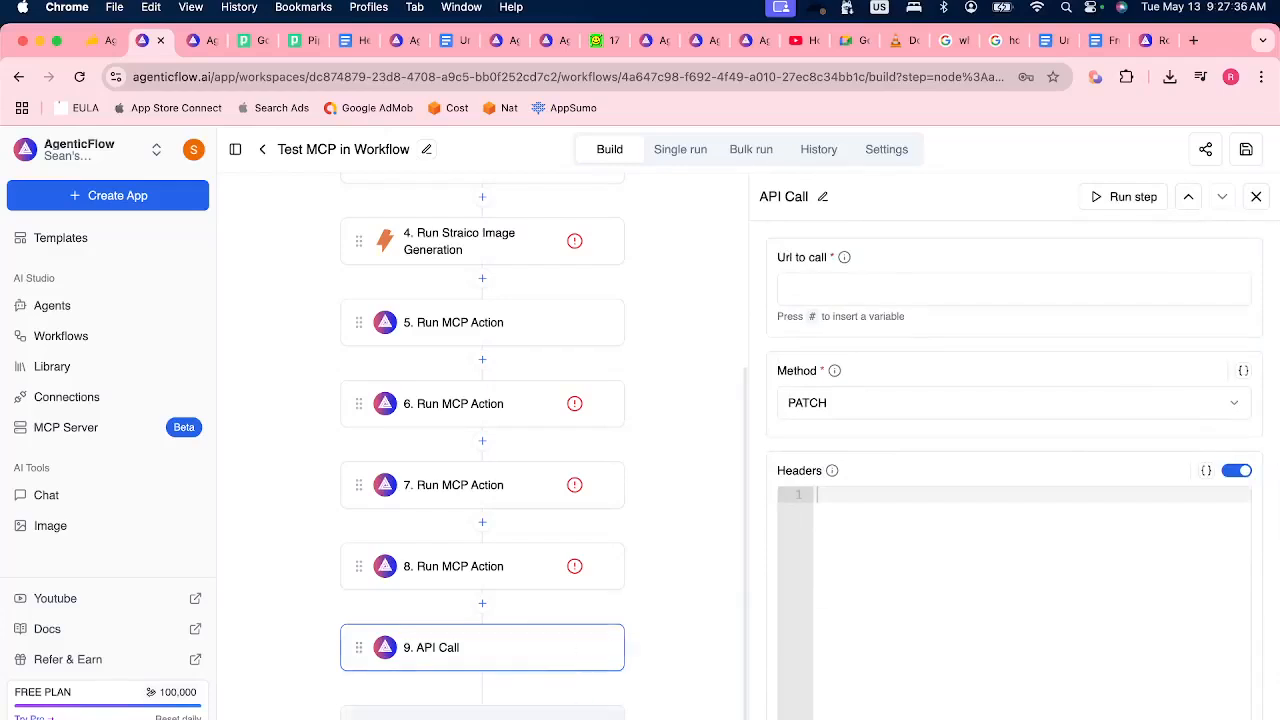
Browse the action providers for a new step and add Run Replicate Model after the API Call step.
{"action": "left_click", "coordinate": [560, 714]}
{"action": "double_click", "coordinate": [986, 241]}
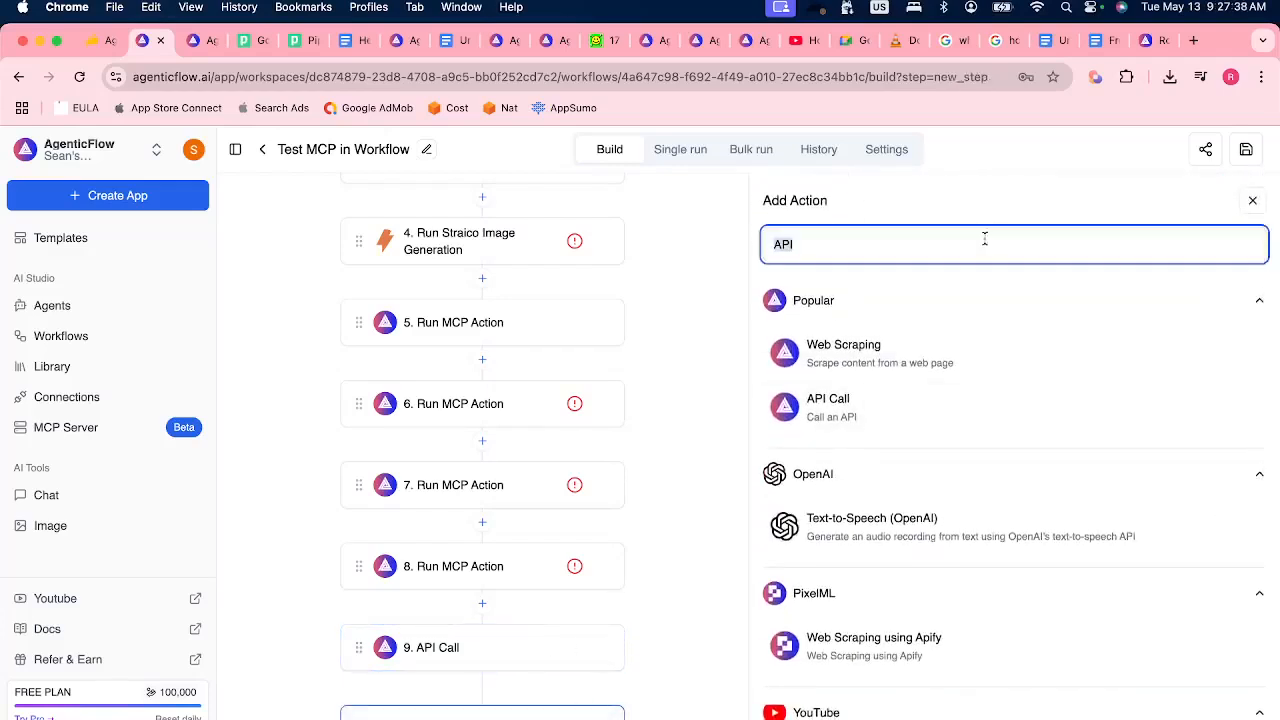
{"action": "key", "text": "BackSpace"}
{"action": "left_click", "coordinate": [958, 310]}
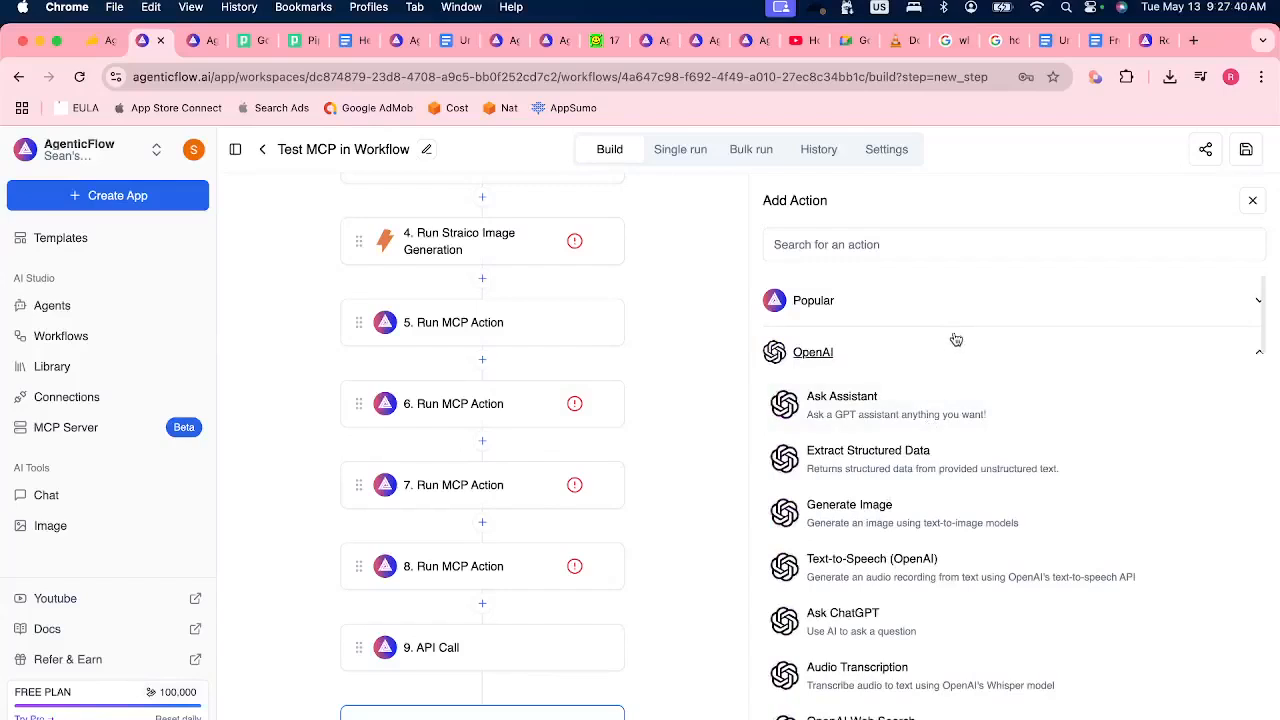
{"action": "left_click", "coordinate": [952, 352]}
{"action": "left_click", "coordinate": [918, 504]}
{"action": "scroll", "coordinate": [895, 570], "scroll_direction": "down", "scroll_amount": 1}
{"action": "left_click", "coordinate": [906, 537]}
{"action": "left_click", "coordinate": [872, 625]}
{"action": "left_click", "coordinate": [872, 625]}
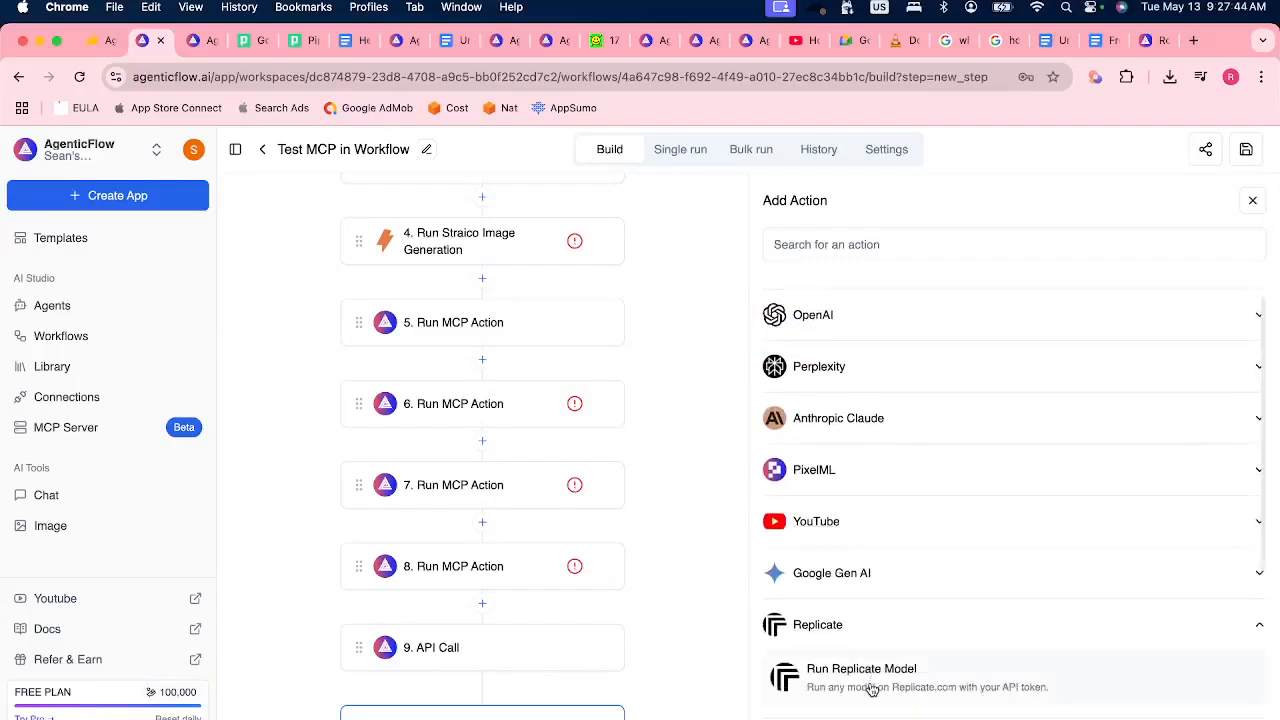
{"action": "scroll", "coordinate": [850, 645], "scroll_direction": "down", "scroll_amount": 3}
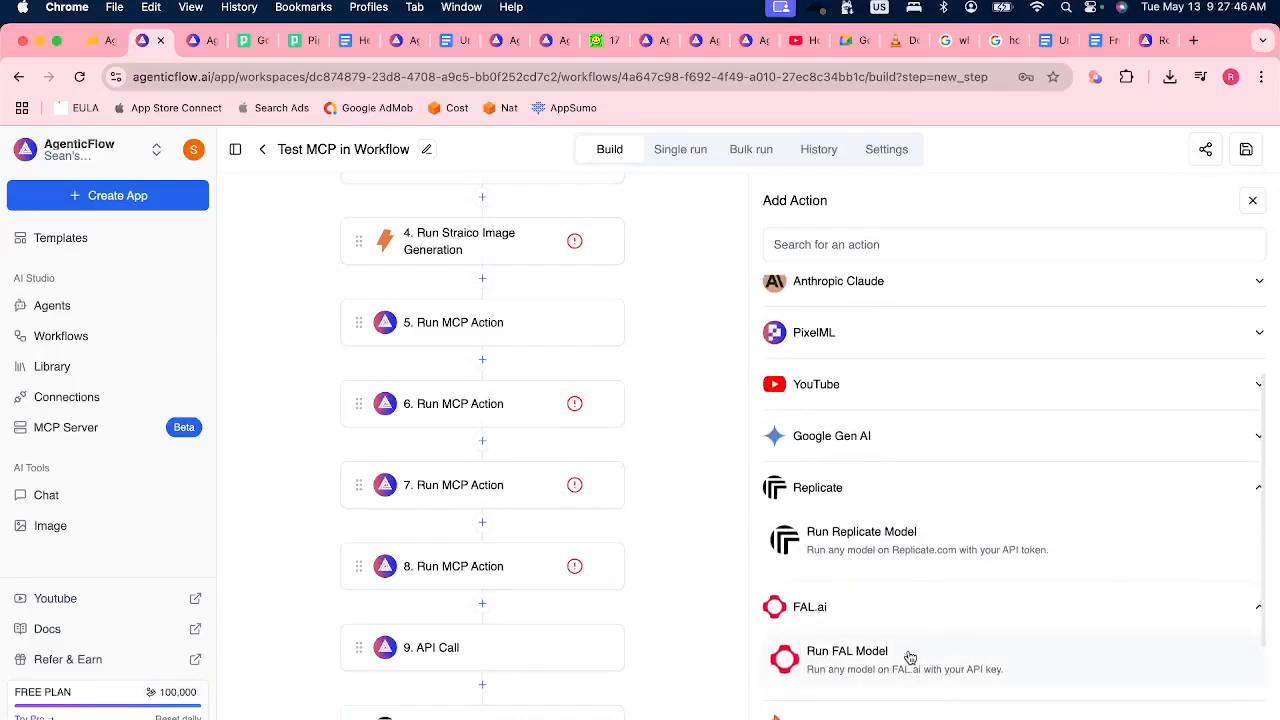
Add Run FAL Model, Firecrawl Scrape, Firecrawl Extract and Firecrawl Map steps after Run Replicate Model.
{"action": "scroll", "coordinate": [910, 657], "scroll_direction": "down", "scroll_amount": 4}
{"action": "left_click", "coordinate": [847, 536]}
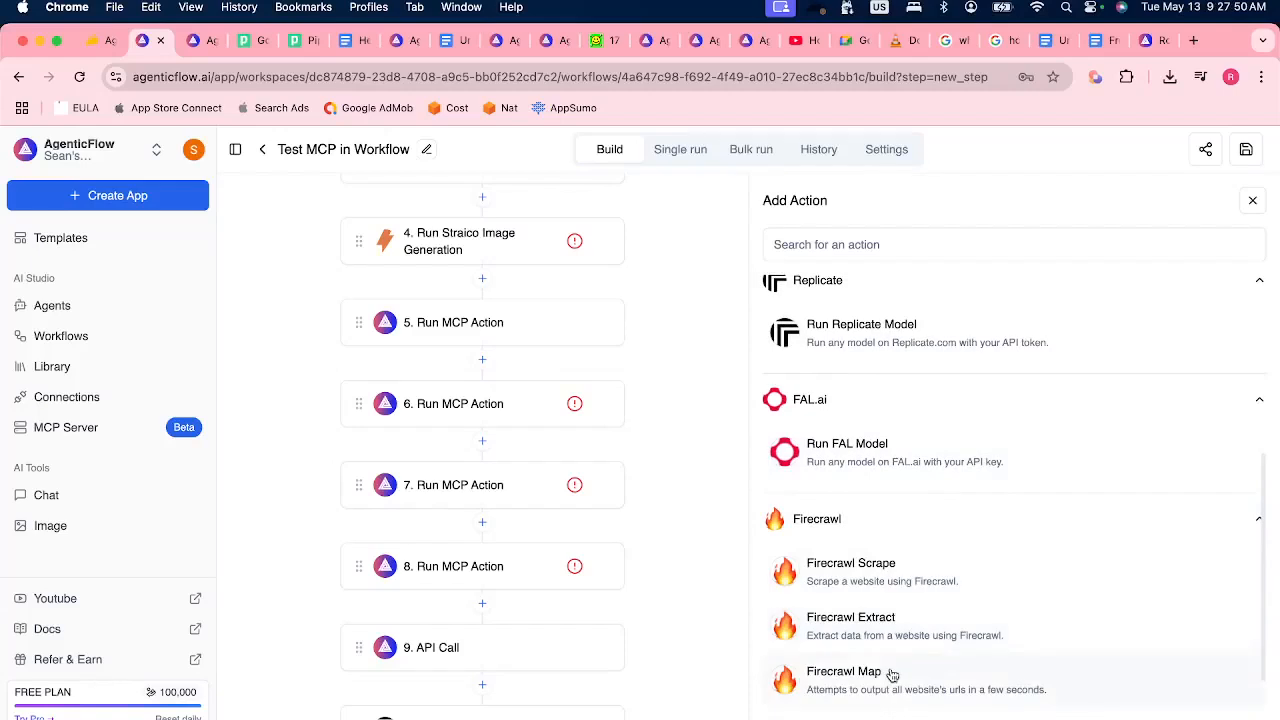
{"action": "scroll", "coordinate": [890, 675], "scroll_direction": "down", "scroll_amount": 4}
{"action": "scroll", "coordinate": [586, 630], "scroll_direction": "down", "scroll_amount": 10}
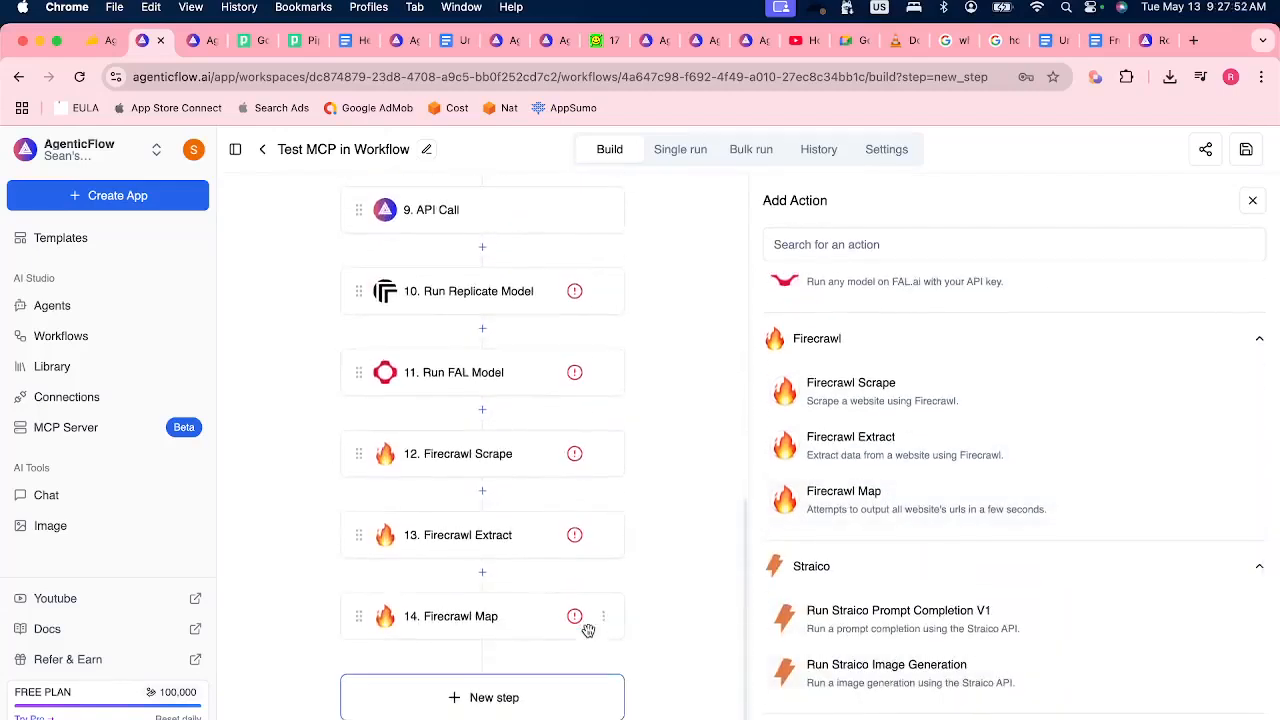
{"action": "scroll", "coordinate": [850, 660], "scroll_direction": "down", "scroll_amount": 2}
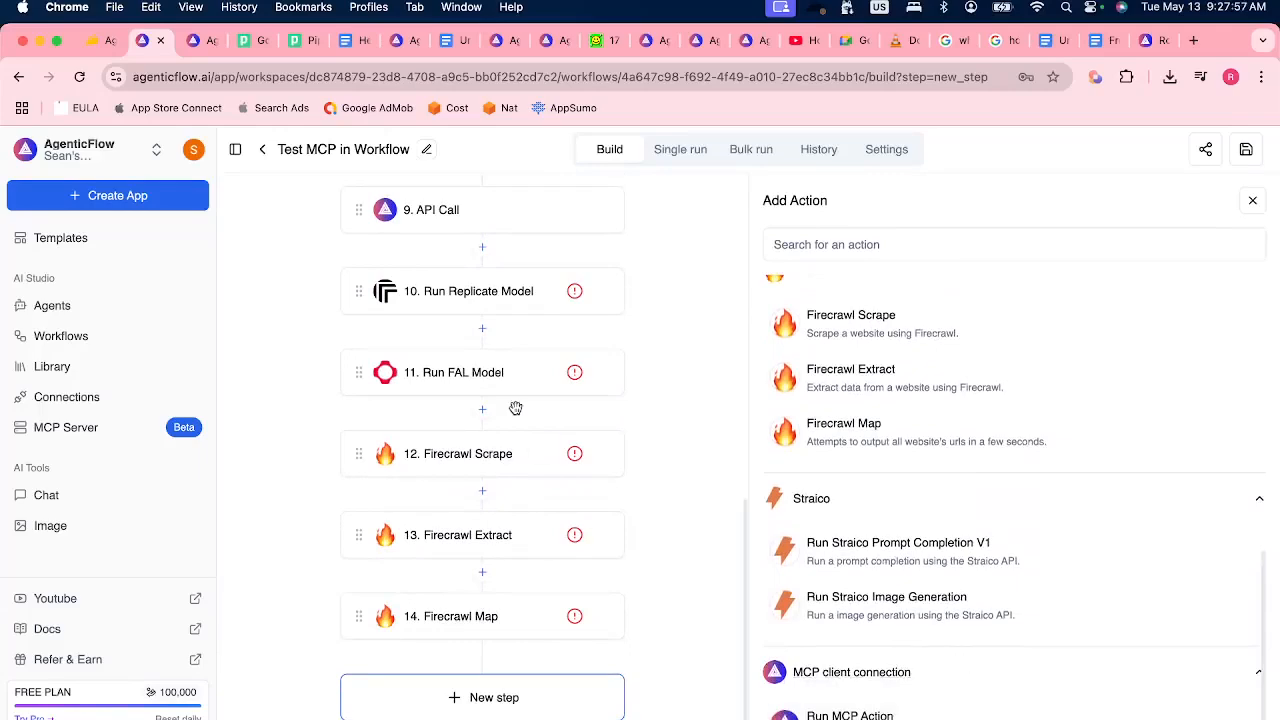
{"action": "scroll", "coordinate": [515, 408], "scroll_direction": "up", "scroll_amount": 3}
{"action": "scroll", "coordinate": [515, 408], "scroll_direction": "up", "scroll_amount": 1}
Switch to Discord and read the viewers' latest questions and the earlier messages in the stage chat.
{"action": "key", "text": "super+Tab"}
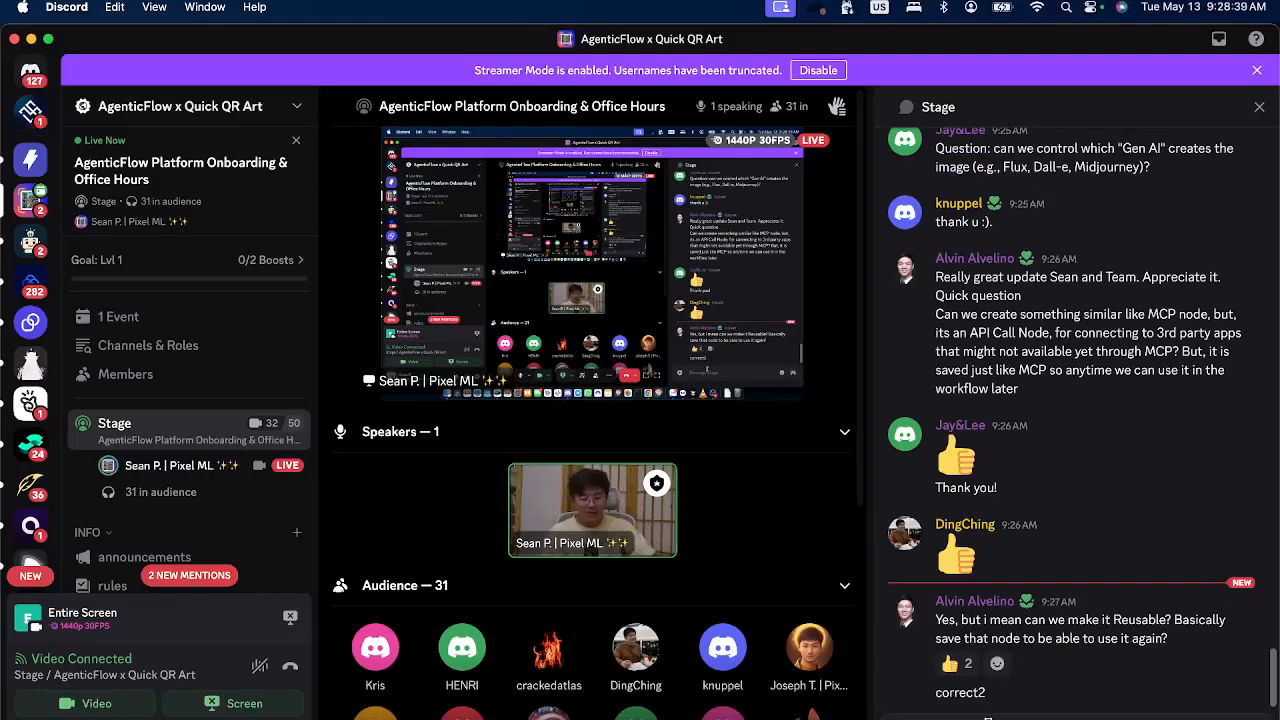
{"action": "scroll", "coordinate": [1050, 420], "scroll_direction": "up", "scroll_amount": 5}
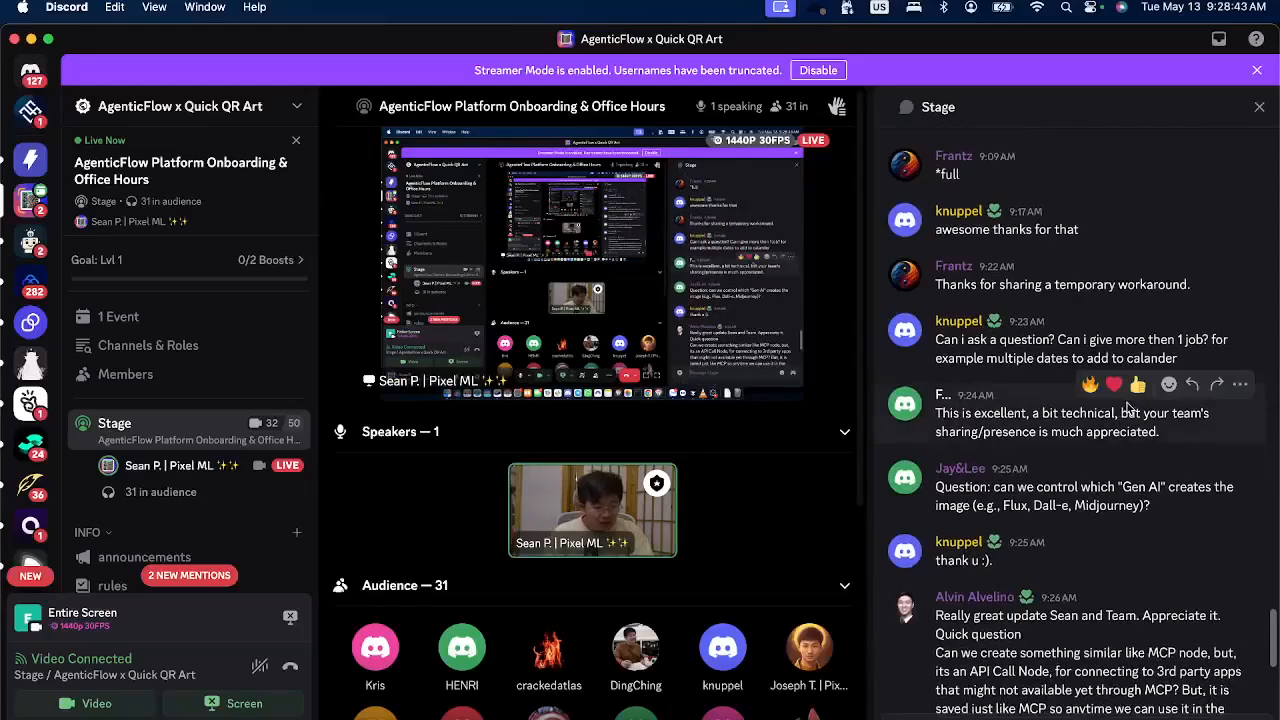
{"action": "scroll", "coordinate": [1060, 440], "scroll_direction": "up", "scroll_amount": 5}
{"action": "scroll", "coordinate": [1060, 444], "scroll_direction": "down", "scroll_amount": 15}
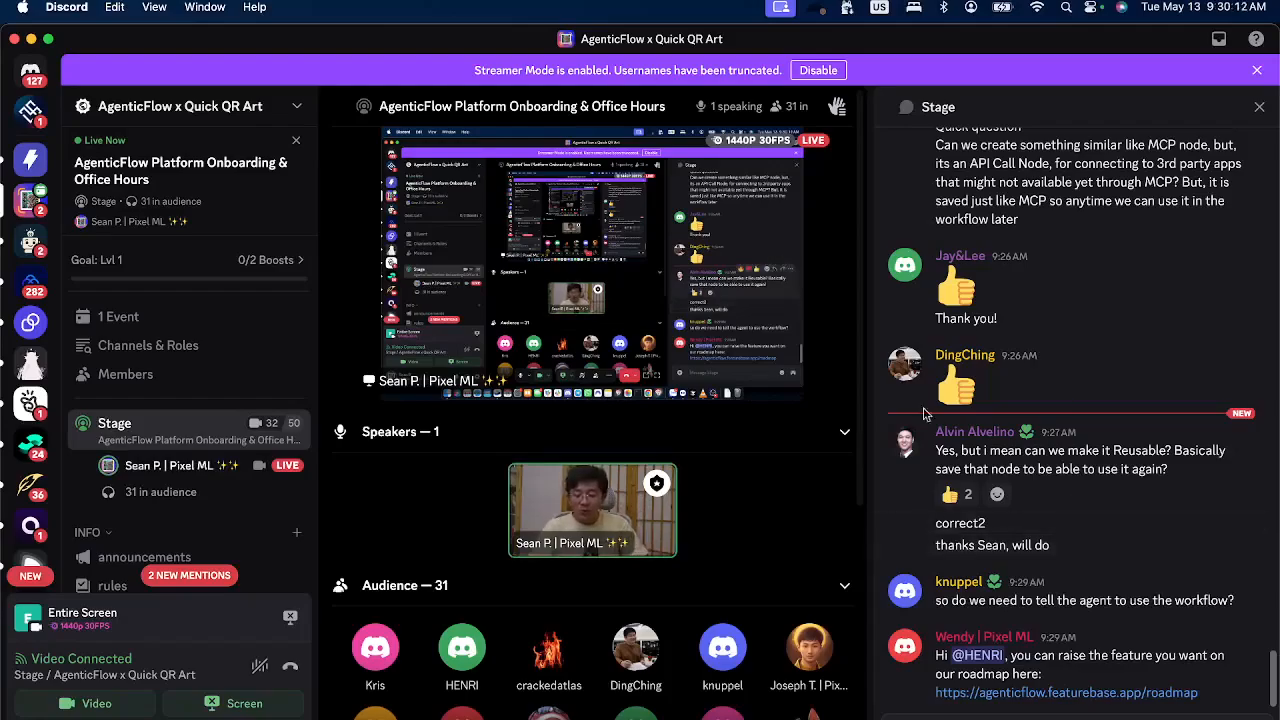
Return to the workflow in Chrome and delete the OpenAI Generate Image and Run Straico Image Generation steps.
{"action": "key", "text": "super+Tab"}
{"action": "scroll", "coordinate": [560, 400], "scroll_direction": "up", "scroll_amount": 10}
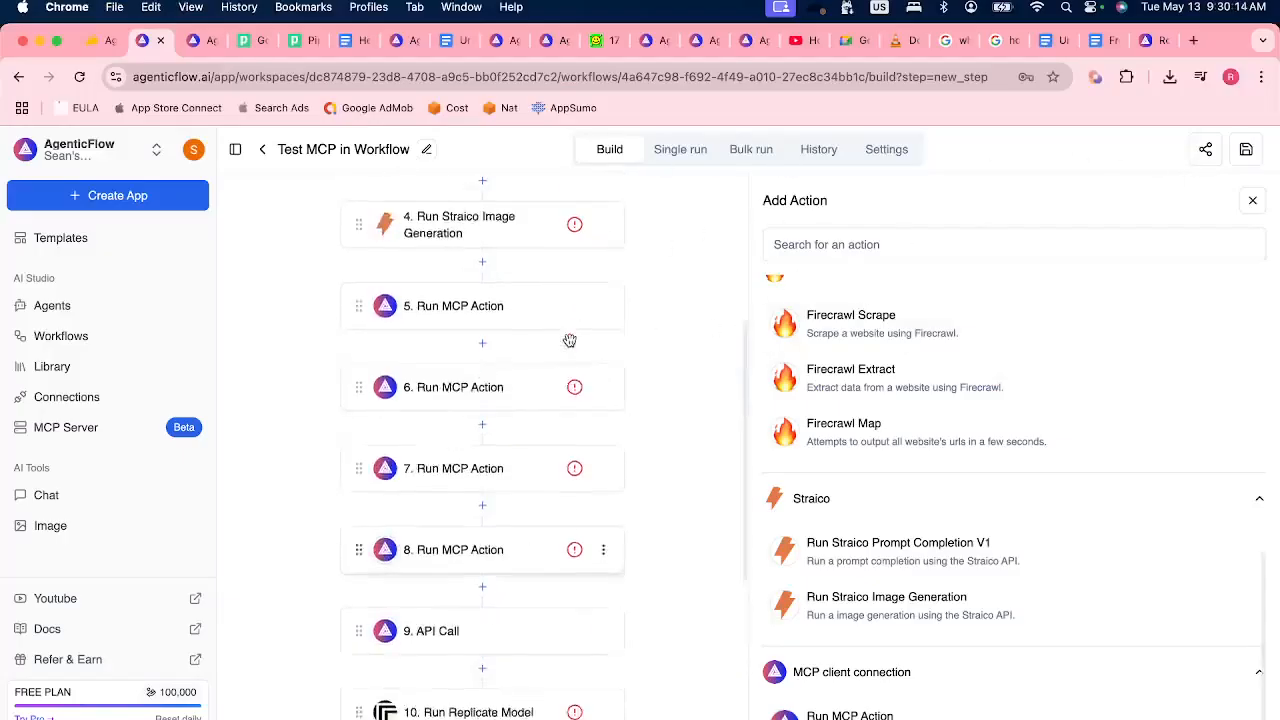
{"action": "left_click", "coordinate": [535, 480]}
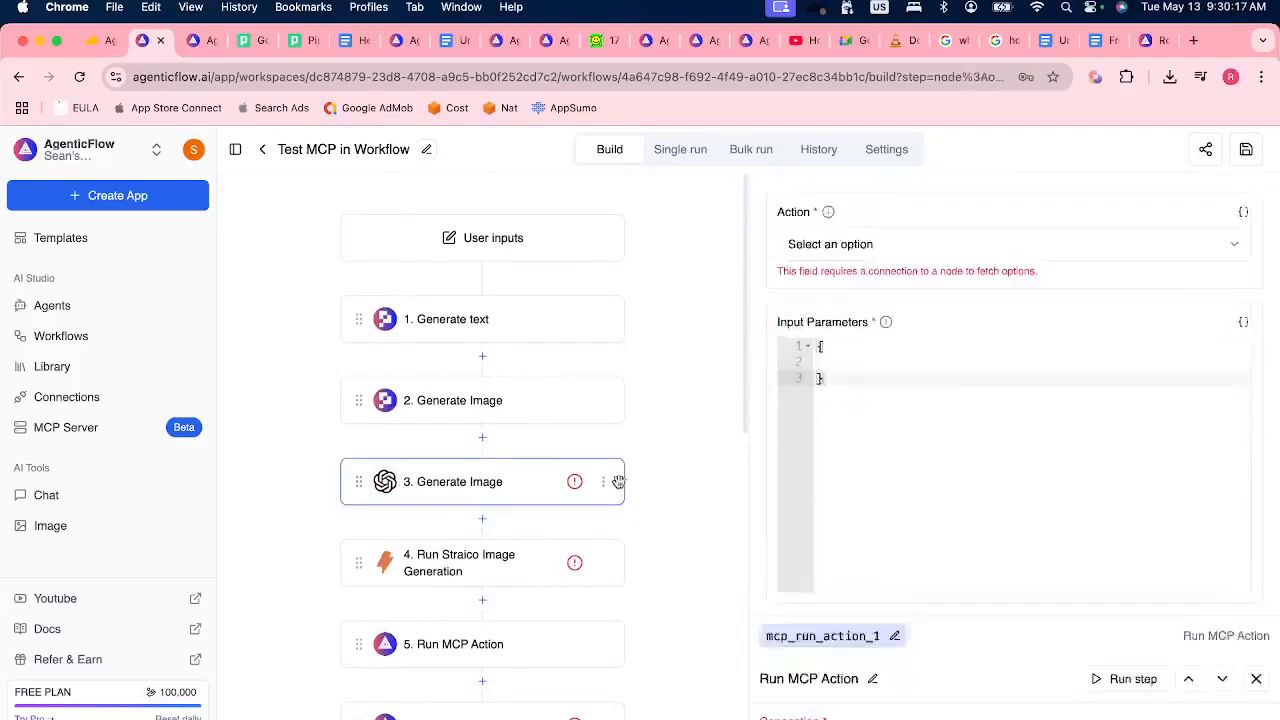
{"action": "left_click", "coordinate": [590, 512]}
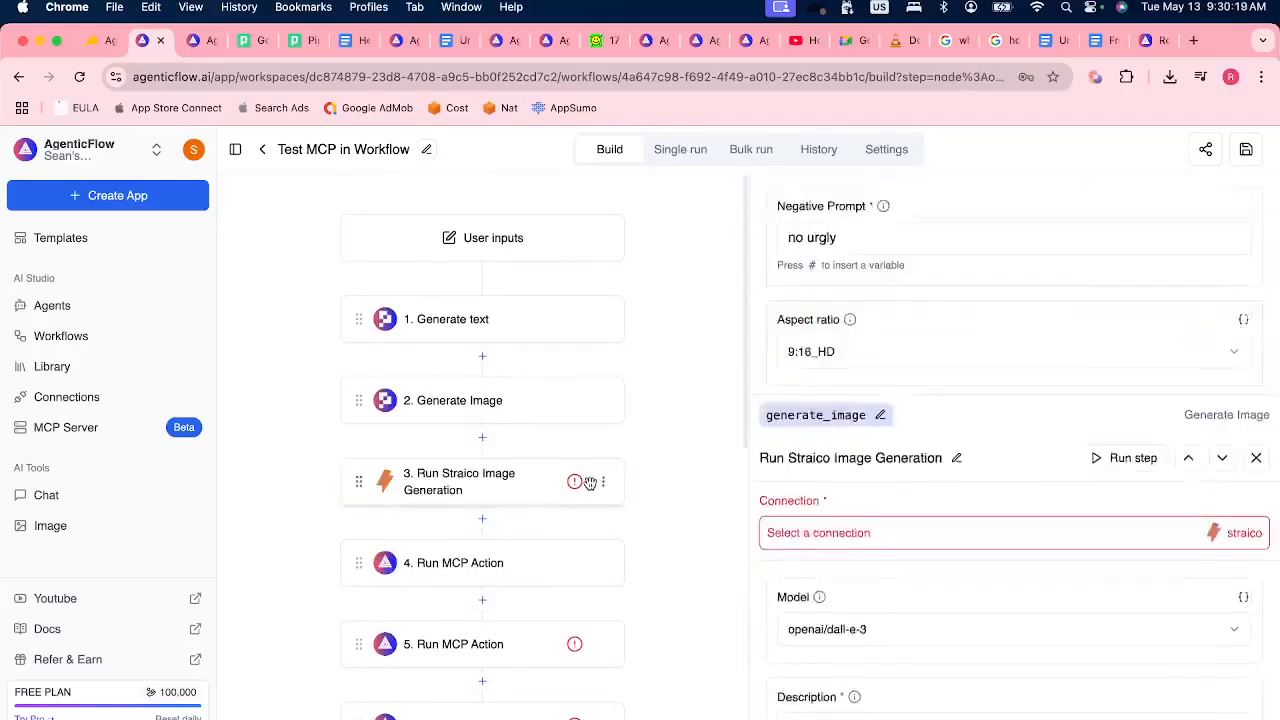
{"action": "left_click", "coordinate": [601, 516]}
Delete every step after the first Run MCP Action, including the API Call, Replicate, FAL and Firecrawl steps, and save the workflow.
{"action": "left_click", "coordinate": [588, 565]}
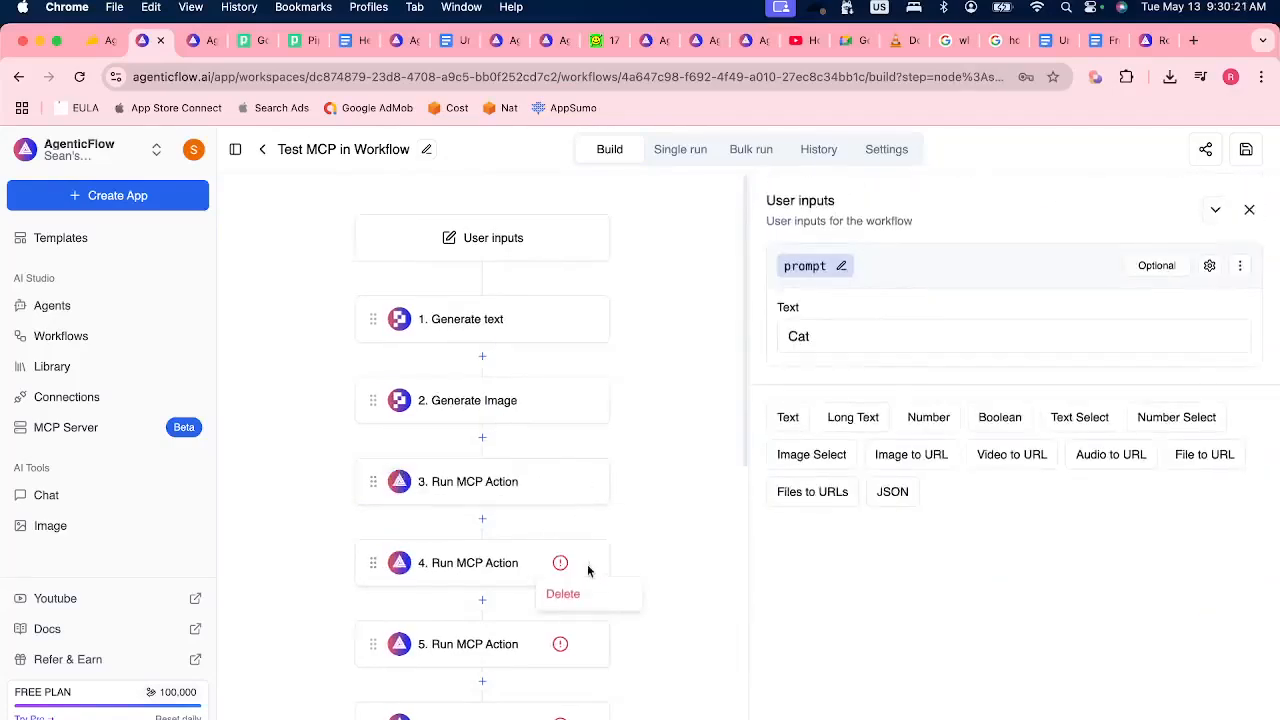
{"action": "left_click", "coordinate": [600, 600]}
{"action": "left_click", "coordinate": [589, 564]}
{"action": "left_click", "coordinate": [585, 596]}
{"action": "left_click", "coordinate": [588, 566]}
{"action": "left_click", "coordinate": [585, 596]}
{"action": "left_click", "coordinate": [589, 564]}
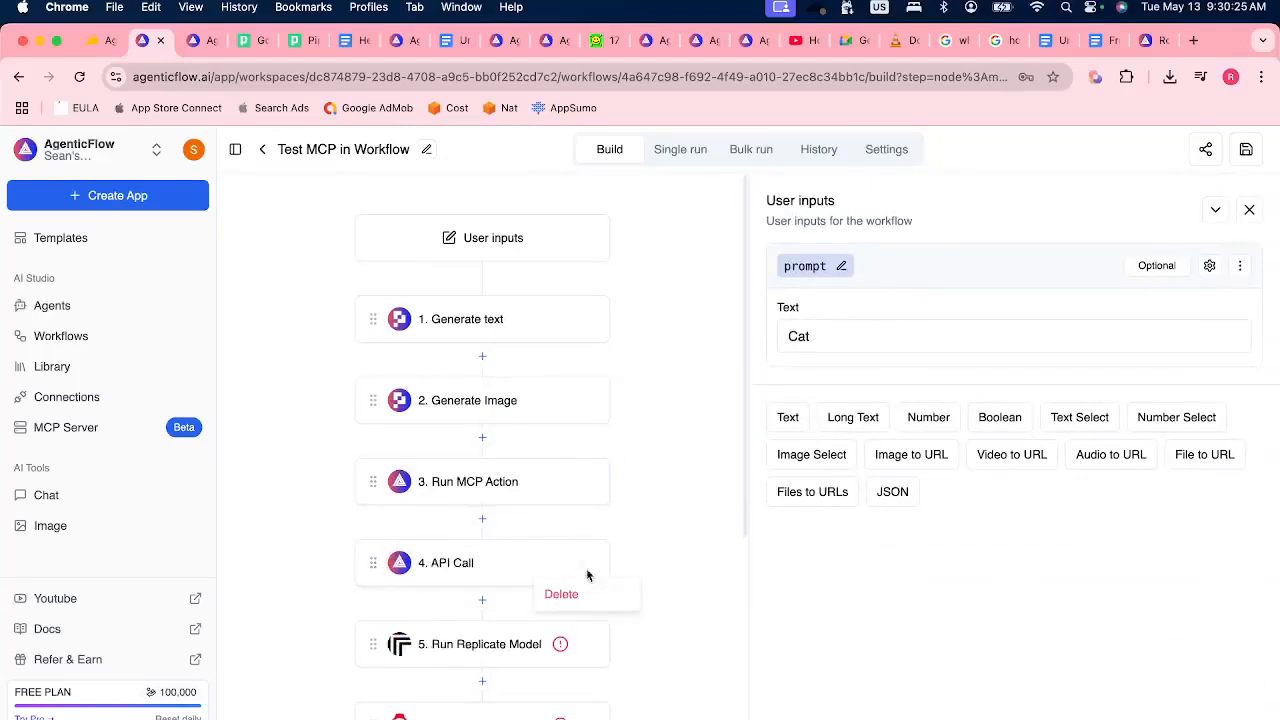
{"action": "left_click", "coordinate": [585, 596]}
{"action": "left_click", "coordinate": [589, 566]}
{"action": "left_click", "coordinate": [585, 596]}
{"action": "left_click", "coordinate": [589, 566]}
{"action": "left_click", "coordinate": [585, 596]}
{"action": "left_click", "coordinate": [589, 566]}
{"action": "left_click", "coordinate": [585, 596]}
{"action": "left_click", "coordinate": [589, 566]}
{"action": "left_click", "coordinate": [585, 596]}
{"action": "left_click", "coordinate": [589, 566]}
{"action": "left_click", "coordinate": [585, 596]}
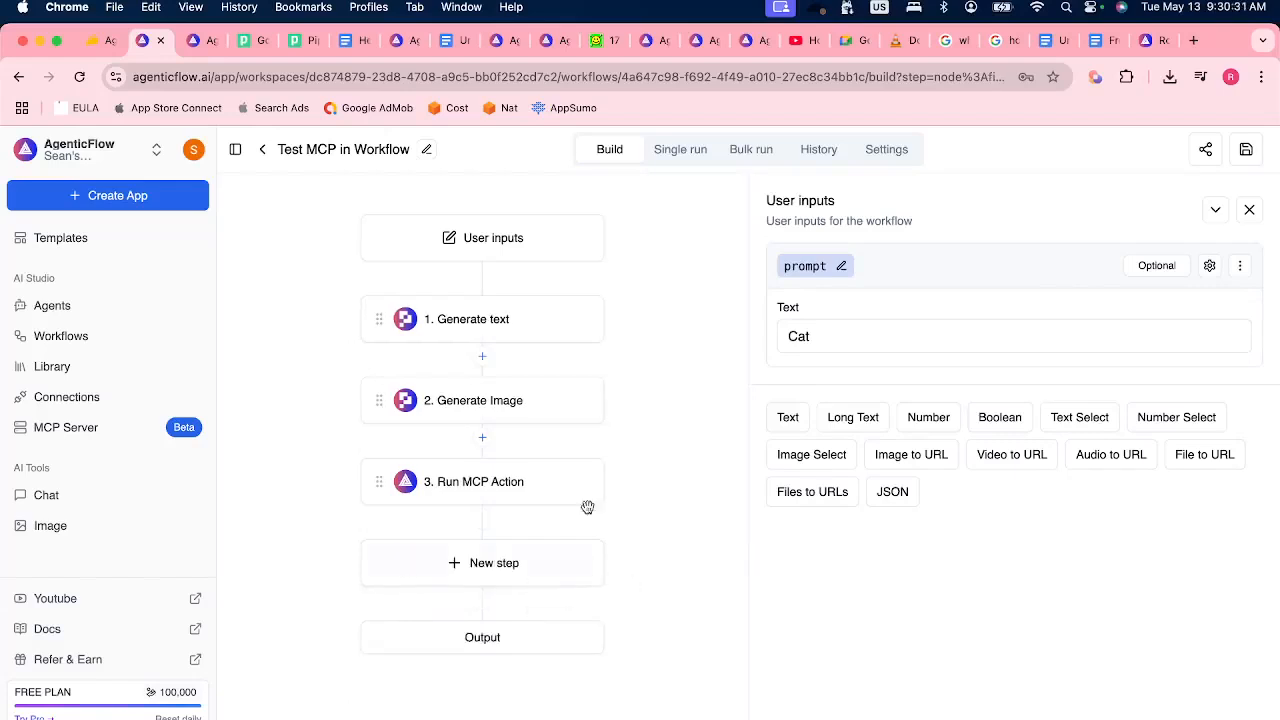
{"action": "left_click", "coordinate": [1243, 147]}
Review the prompt input and the settings of the Generate text, Generate Image and Run MCP Action steps.
{"action": "left_click", "coordinate": [514, 481]}
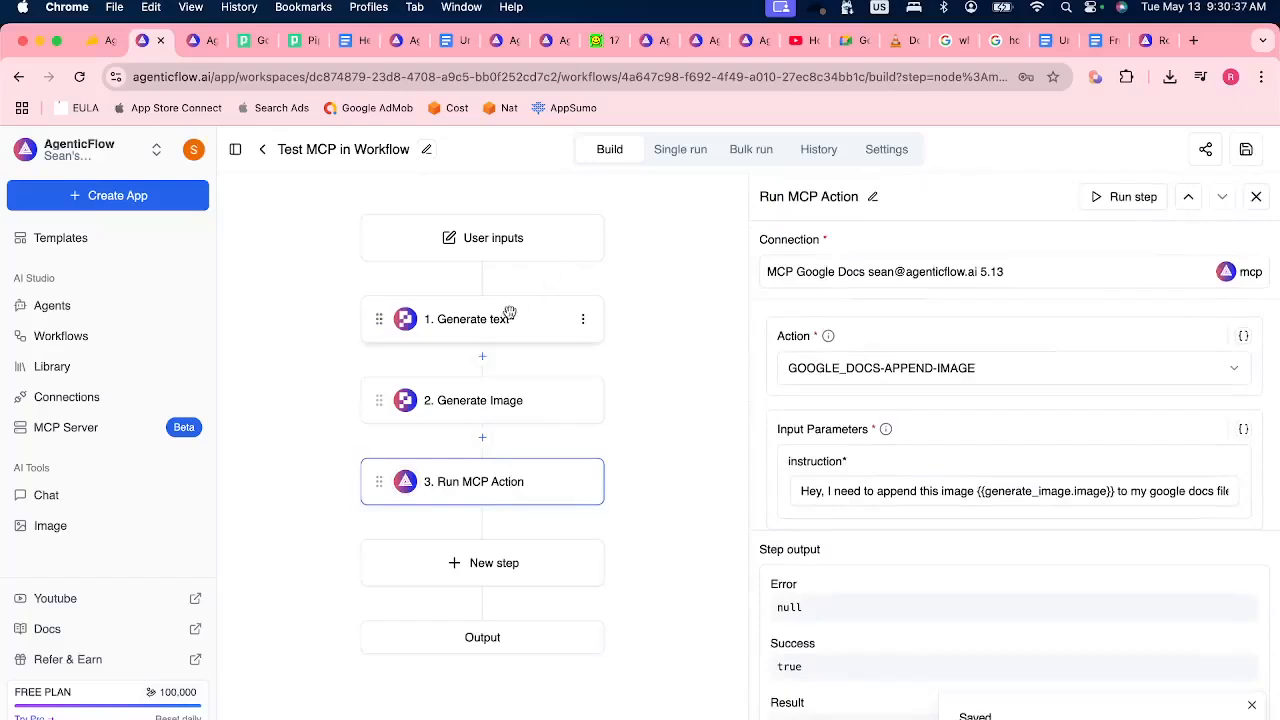
{"action": "left_click", "coordinate": [523, 246]}
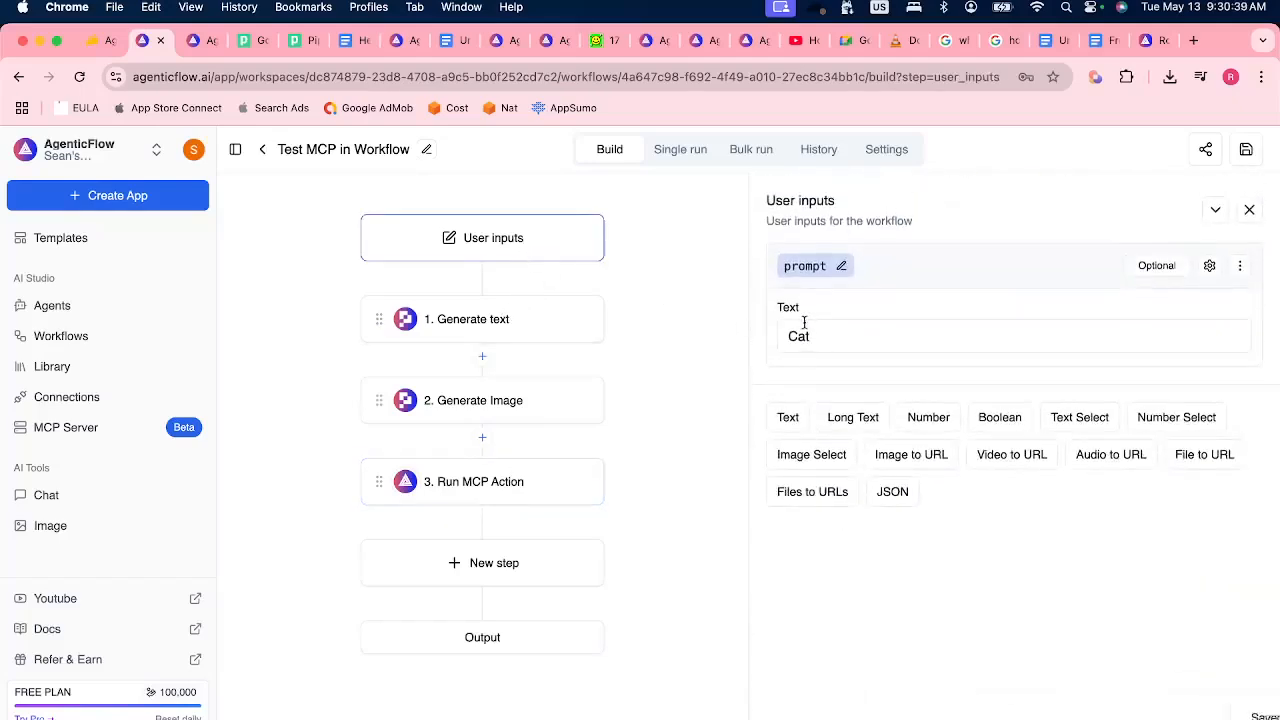
{"action": "left_click", "coordinate": [486, 316]}
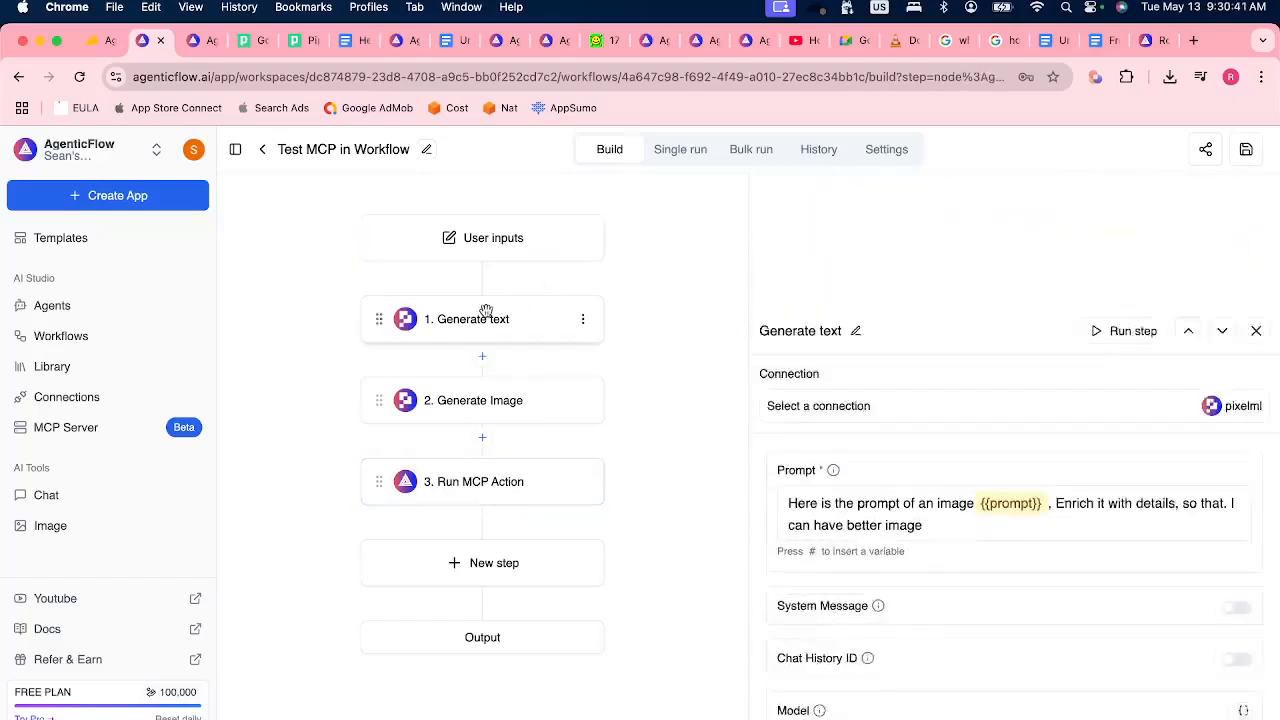
{"action": "left_click", "coordinate": [552, 401]}
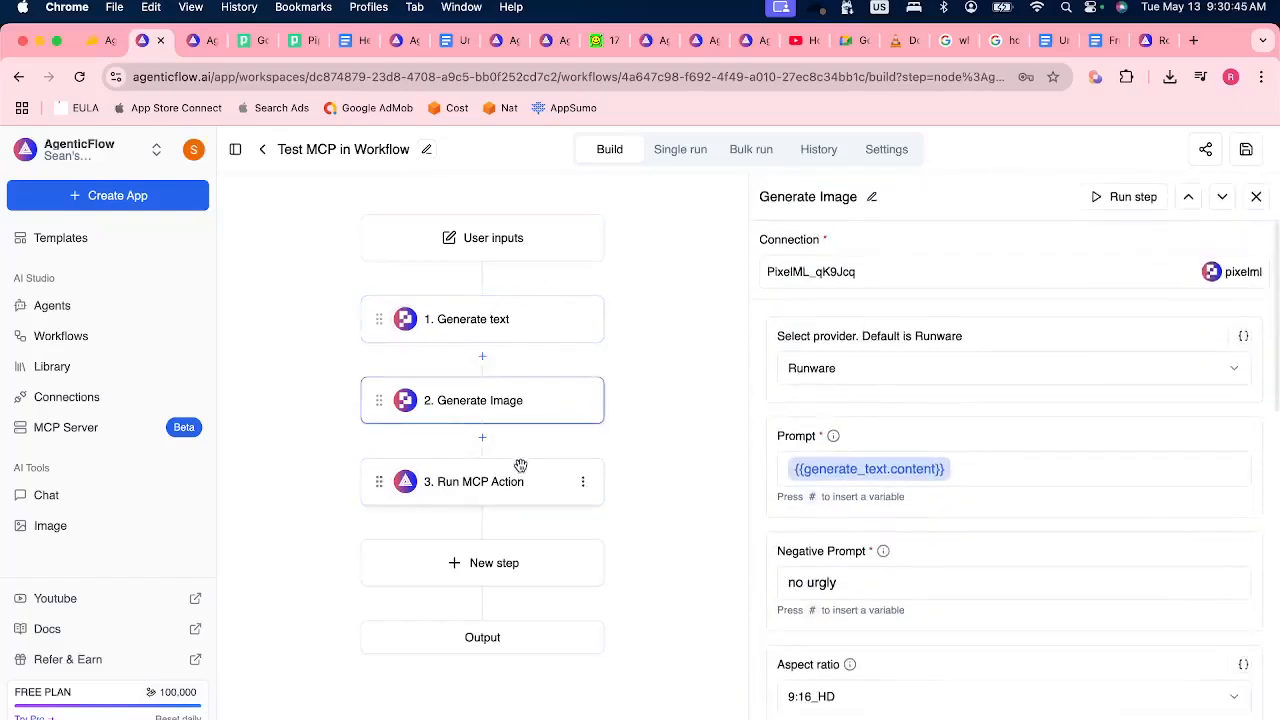
{"action": "left_click", "coordinate": [520, 466]}
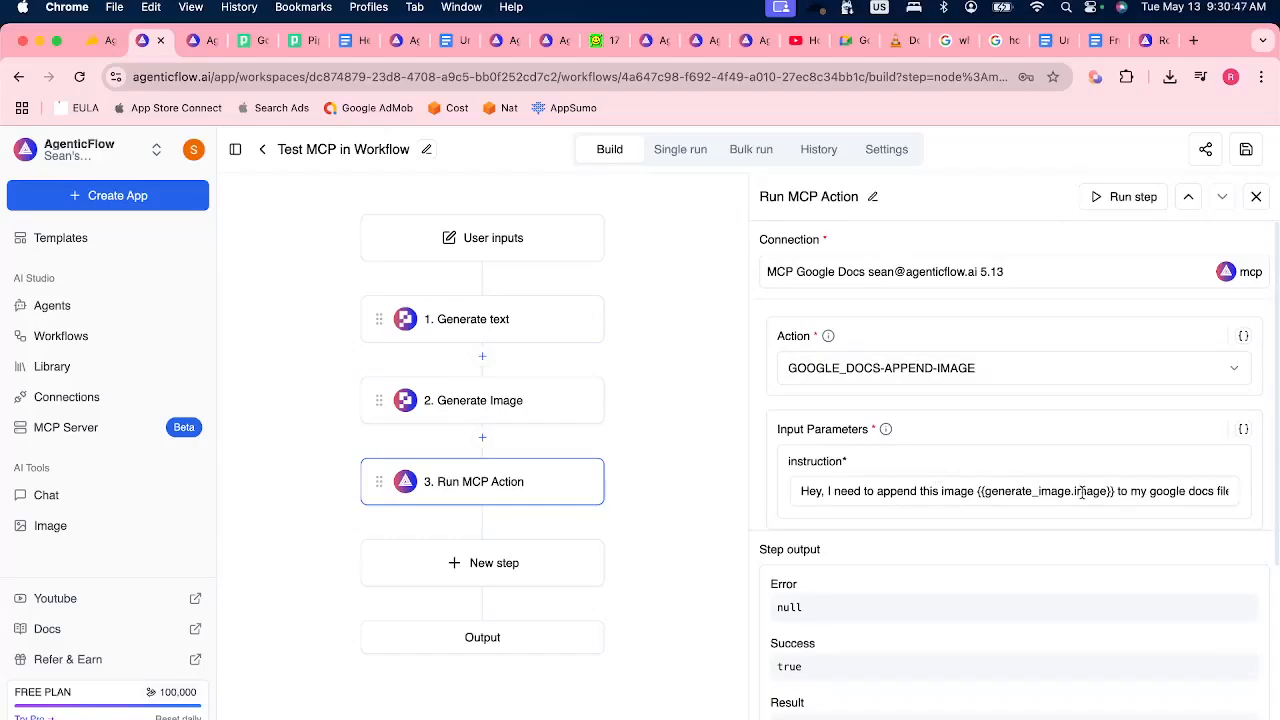
Change the workflow name to "Enrich Prompt for image, then Generate an image and finally append to a Google Docs file".
{"action": "left_click", "coordinate": [426, 149]}
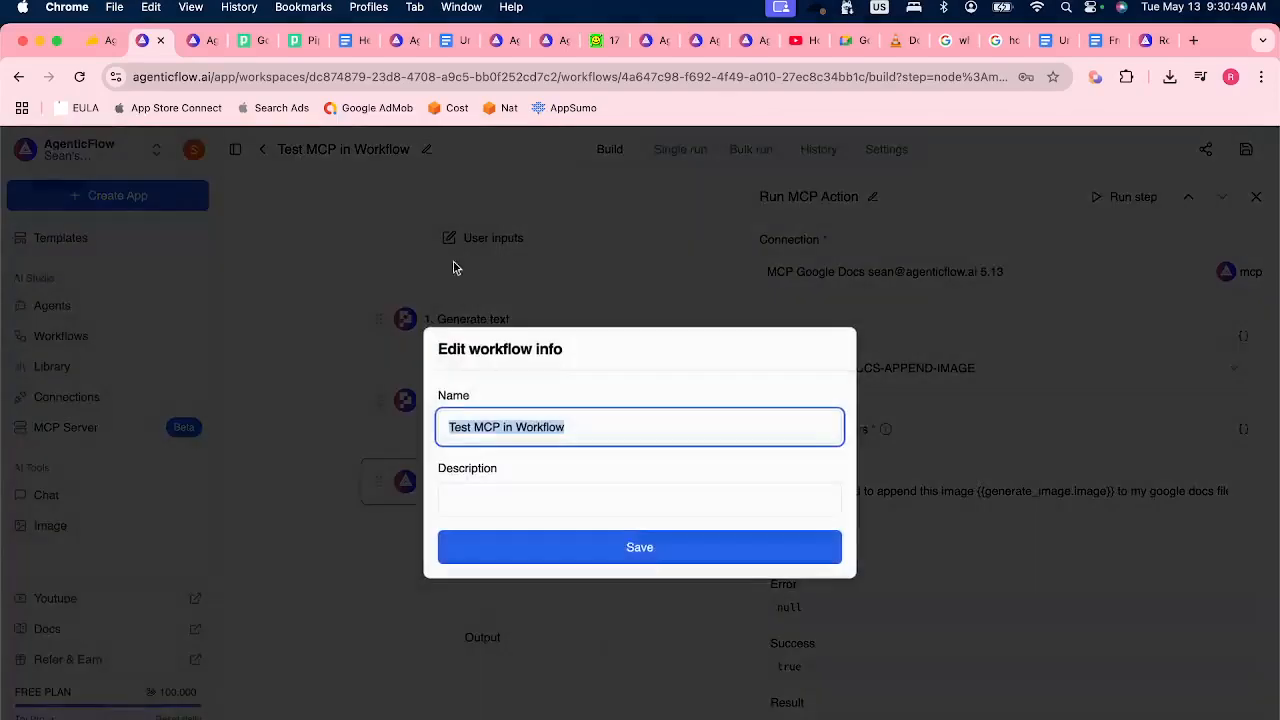
{"action": "type", "text": "G"}
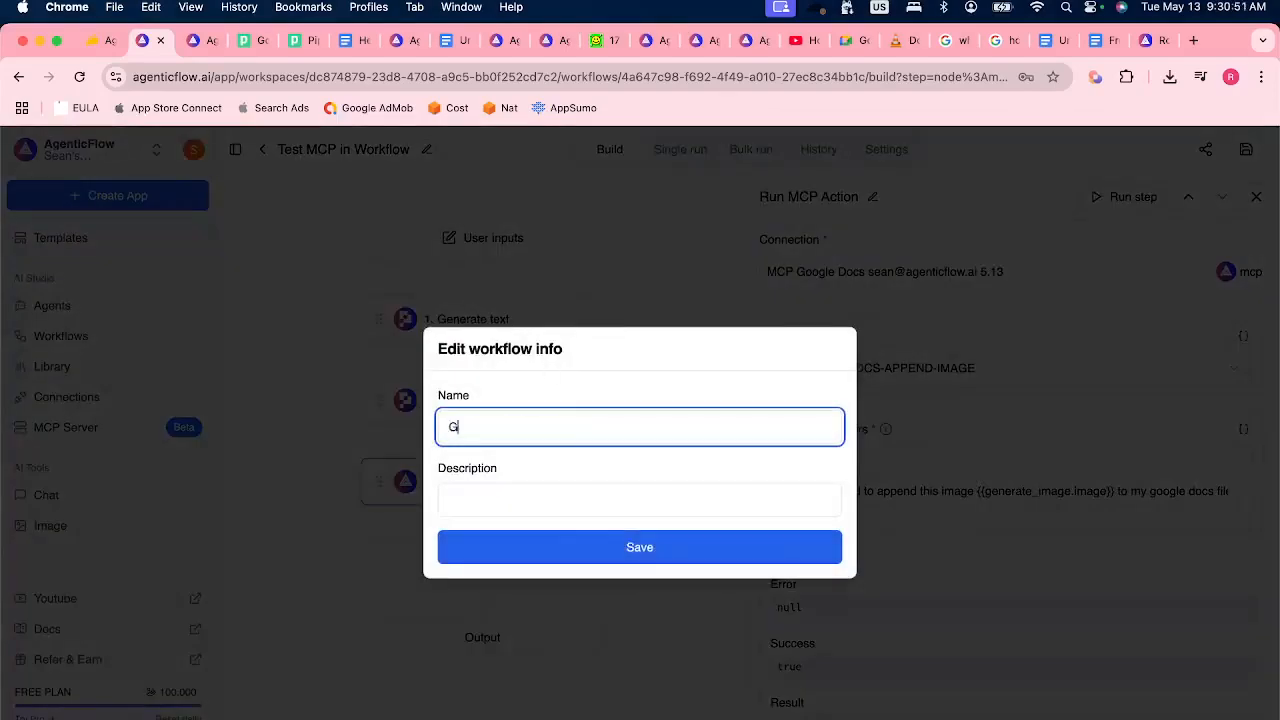
{"action": "type", "text": "enerate"}
{"action": "key", "text": "super+a"}
{"action": "type", "text": "Enrich Por"}
{"action": "key", "text": "BackSpace"}
{"action": "key", "text": "BackSpace"}
{"action": "type", "text": "rompt for image, then Gene"}
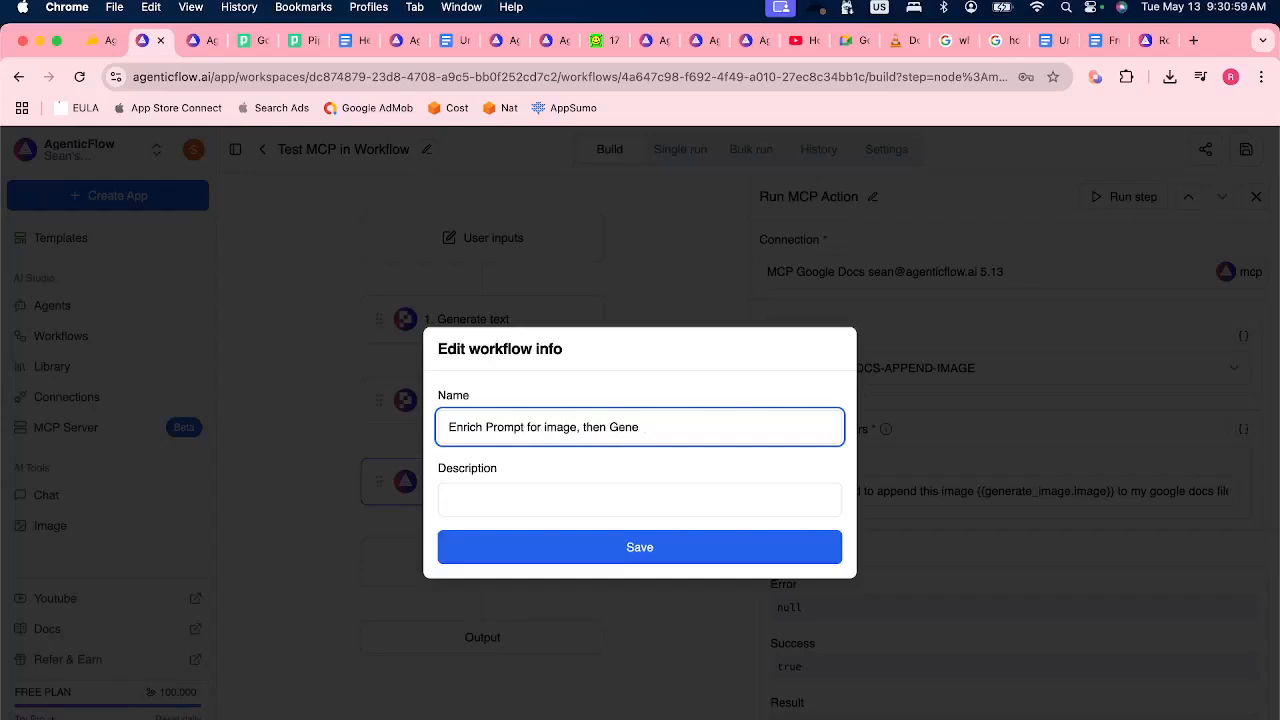
{"action": "type", "text": "ate an image and finally append to a Google Docs file"}
Copy the full workflow name into its description, and save the workflow info and the workflow.
{"action": "key", "text": "super+a"}
{"action": "key", "text": "super+c"}
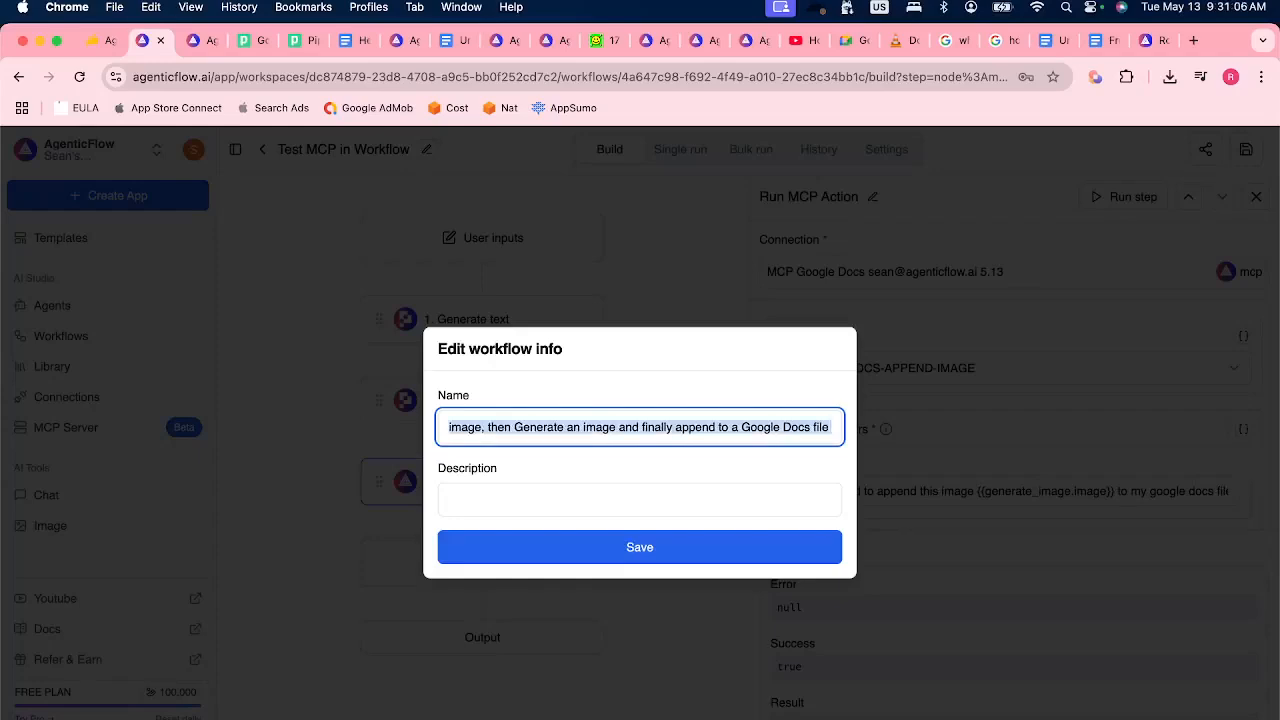
{"action": "left_click", "coordinate": [515, 500]}
{"action": "key", "text": "super+v"}
{"action": "left_click", "coordinate": [555, 440]}
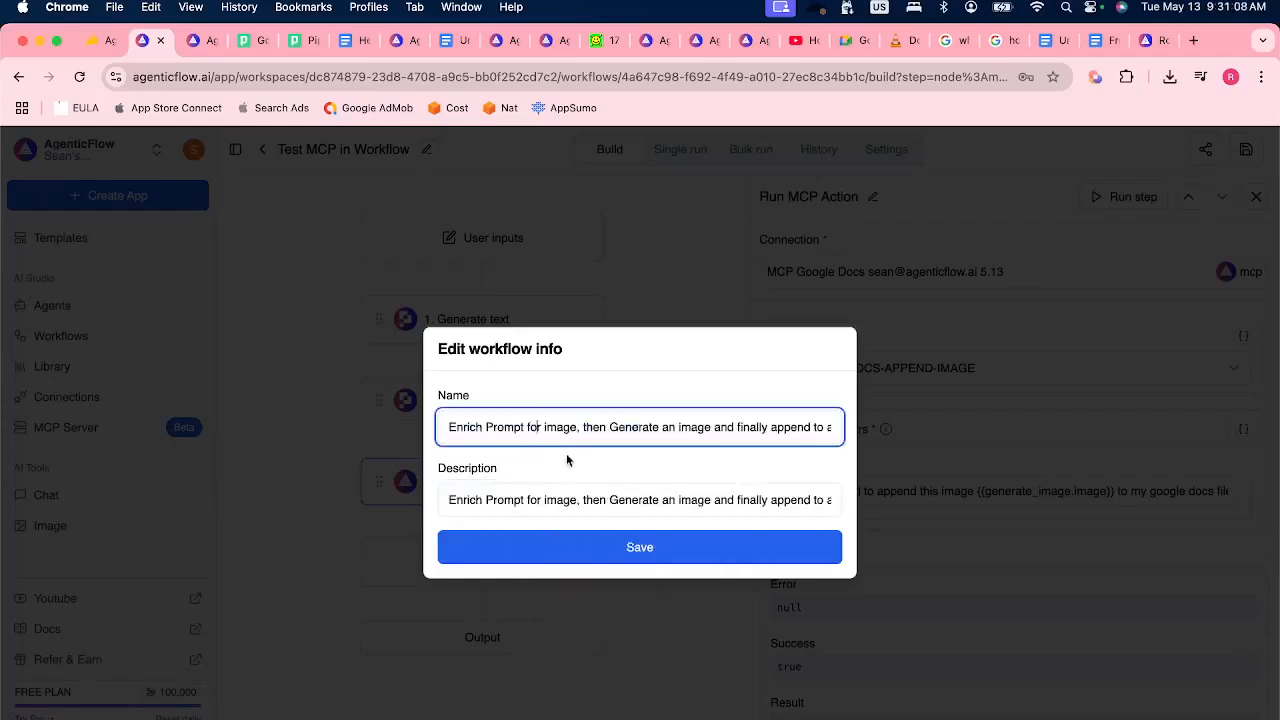
{"action": "left_click", "coordinate": [639, 547]}
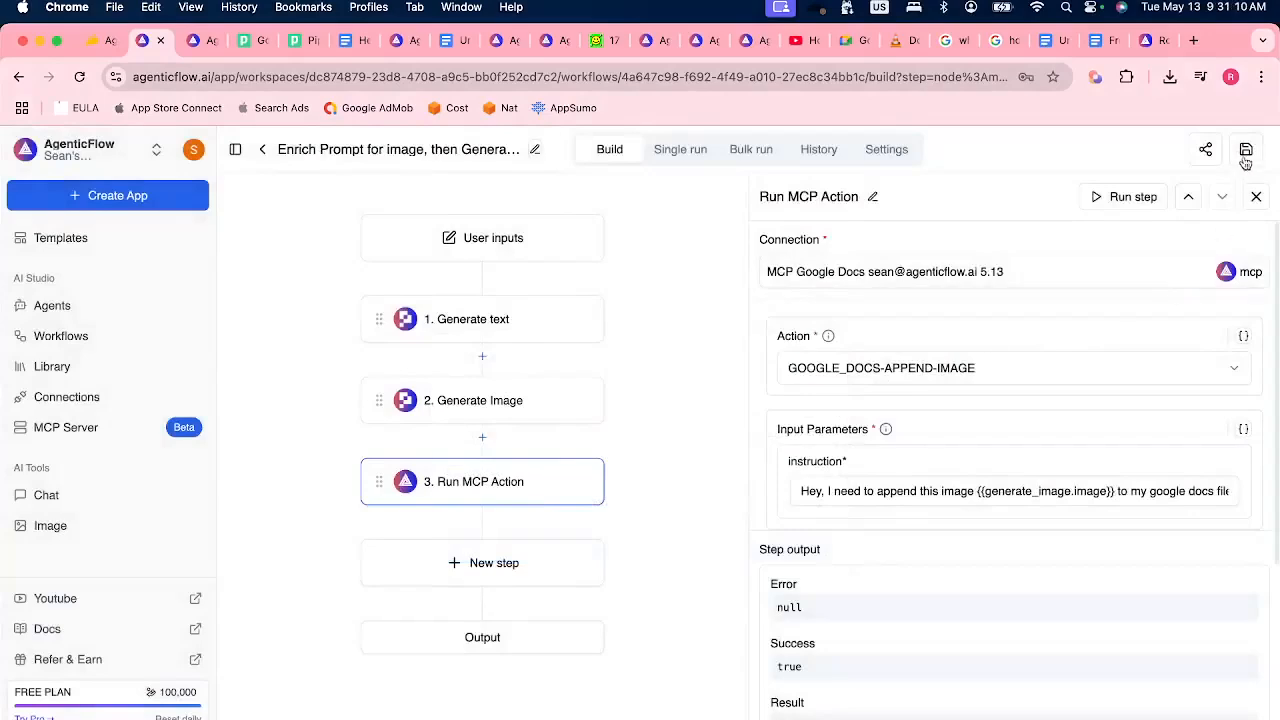
{"action": "left_click", "coordinate": [1248, 152]}
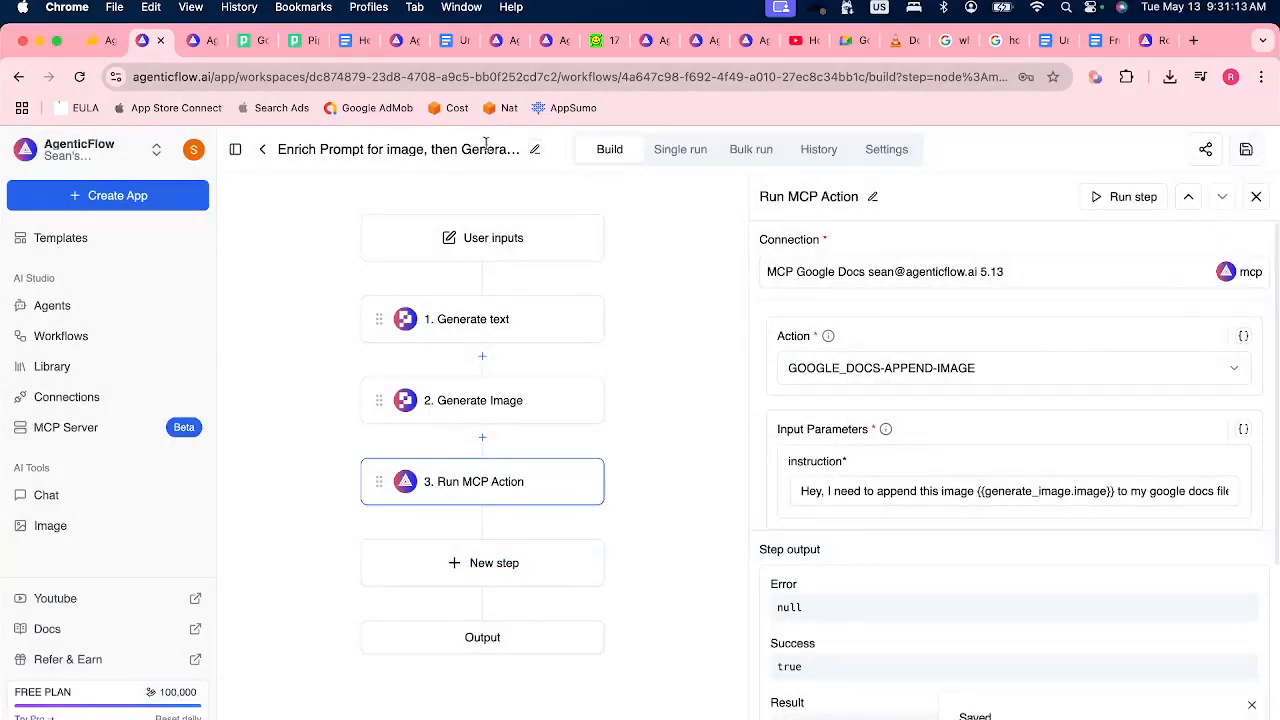
Shorten the workflow name to "Enrich Prompt, Generate an image, Append to a Google Docs file" and save the workflow.
{"action": "left_click", "coordinate": [535, 150]}
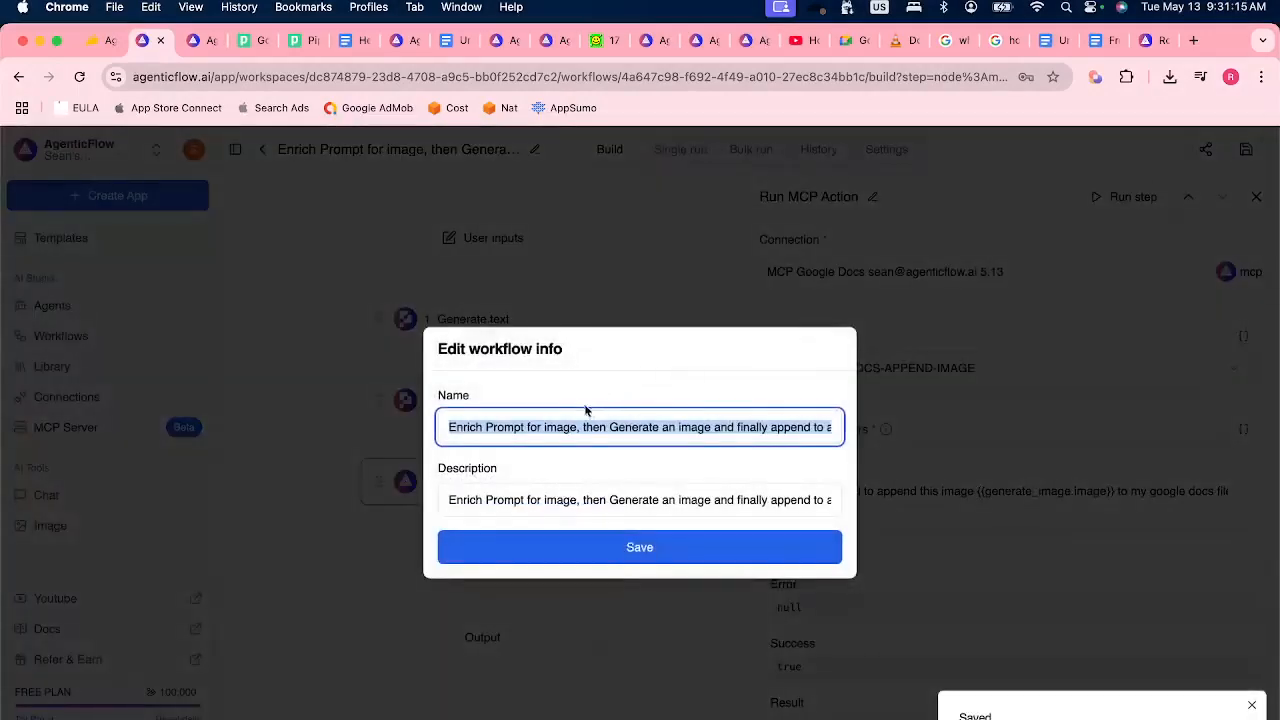
{"action": "left_click", "coordinate": [515, 428]}
{"action": "left_click_drag", "start_coordinate": [488, 426], "coordinate": [608, 424]}
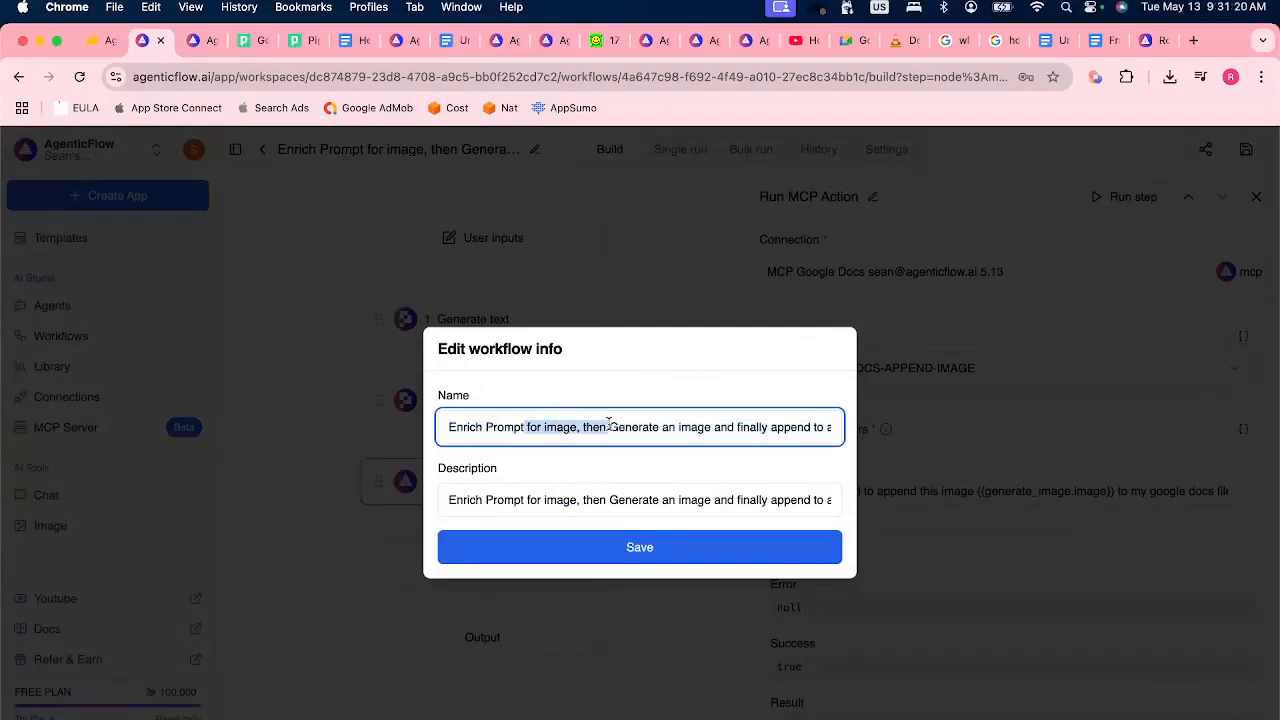
{"action": "type", "text": ","}
{"action": "left_click", "coordinate": [634, 426]}
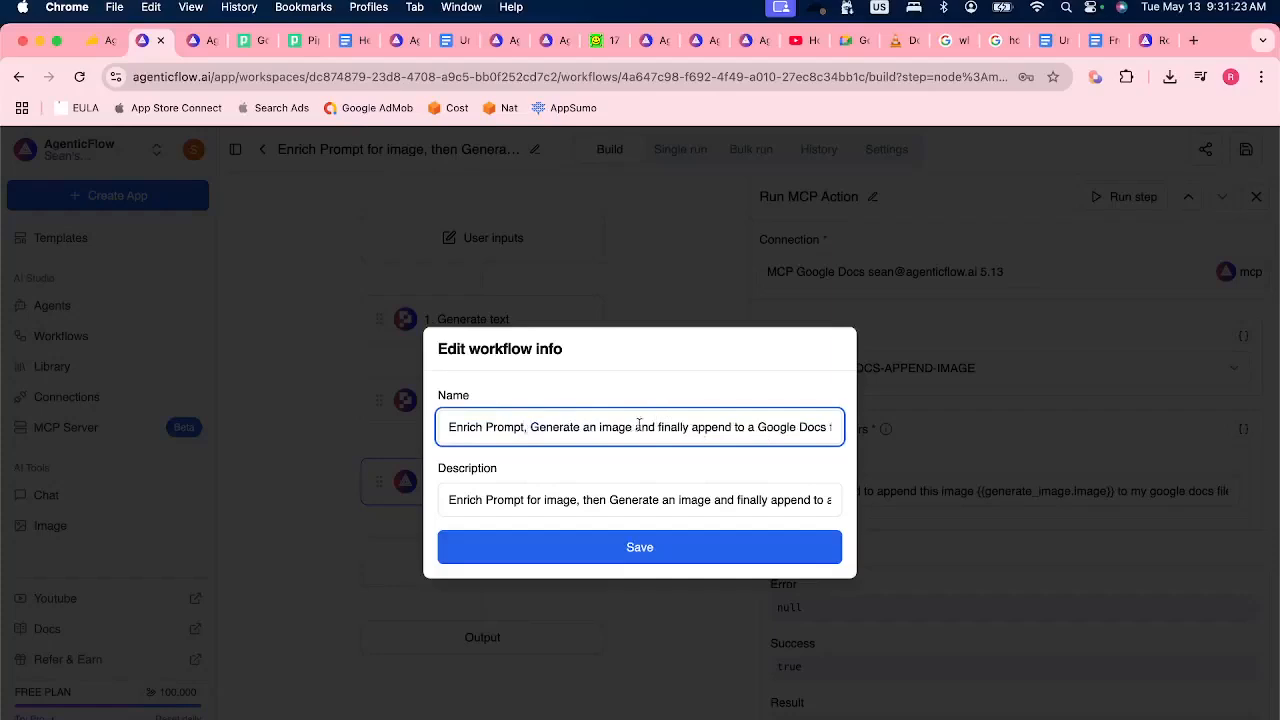
{"action": "left_click", "coordinate": [697, 426], "text": "shift"}
{"action": "type", "text": "A,"}
{"action": "left_click", "coordinate": [768, 548]}
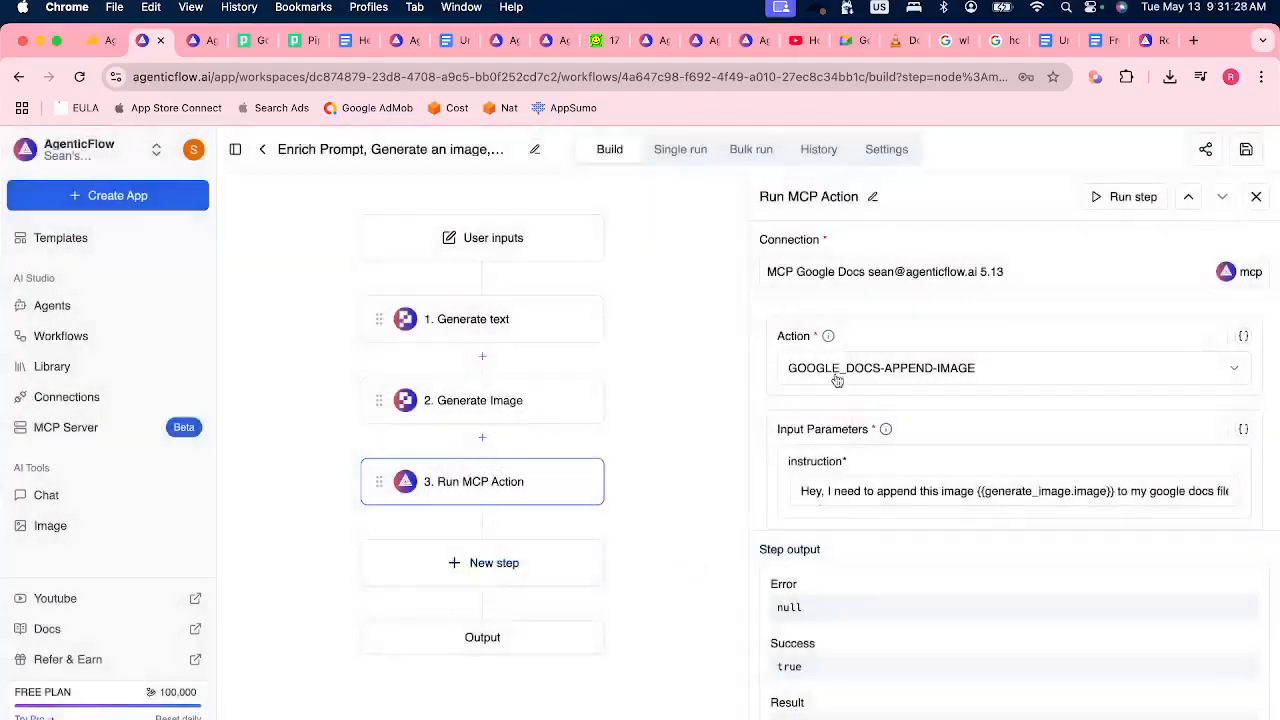
{"action": "left_click", "coordinate": [1246, 149]}
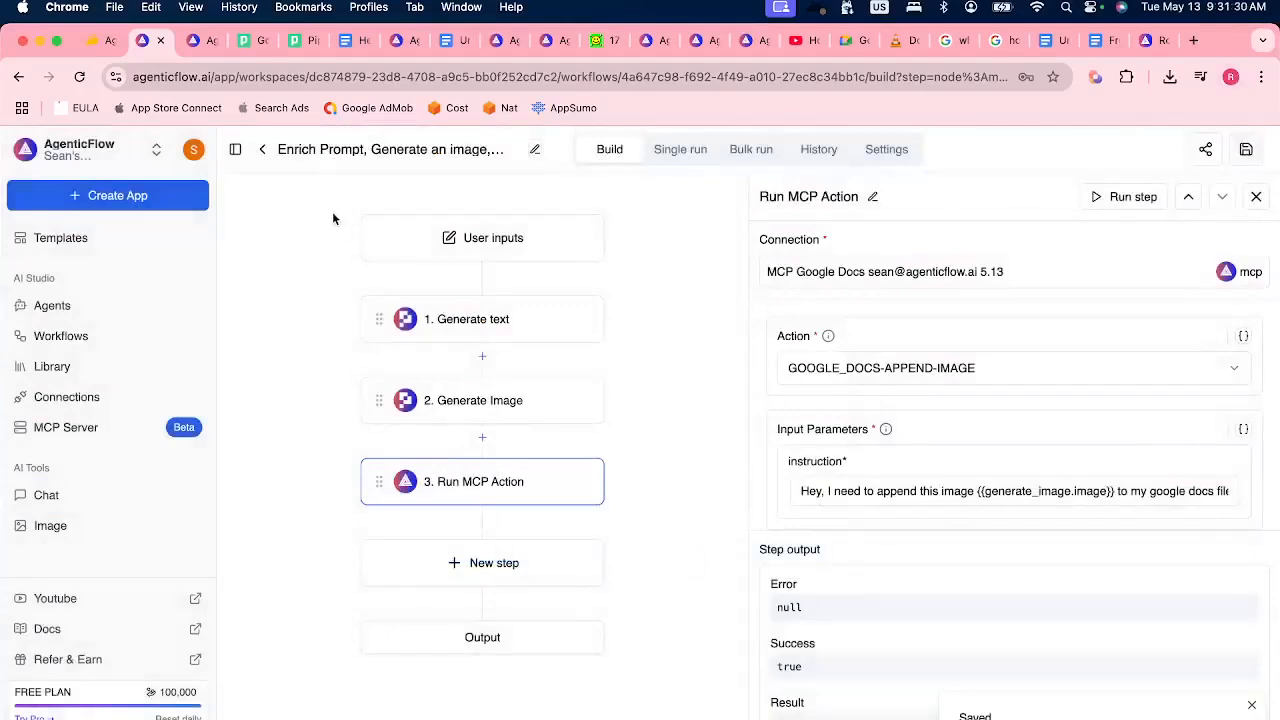
In the agent "Test MCP in agent", add the renamed Enrich Prompt workflow with Auto Run, remove the Google Docs MCP, and save.
{"action": "left_click", "coordinate": [58, 307]}
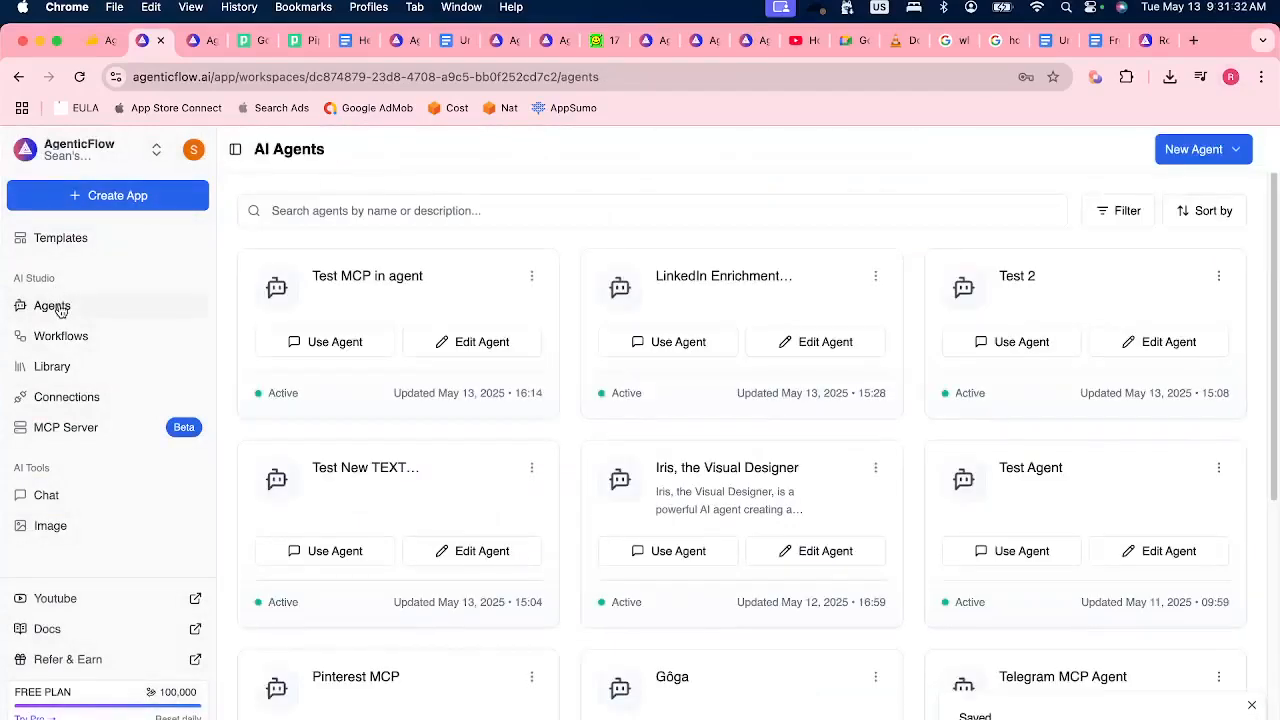
{"action": "left_click", "coordinate": [492, 346]}
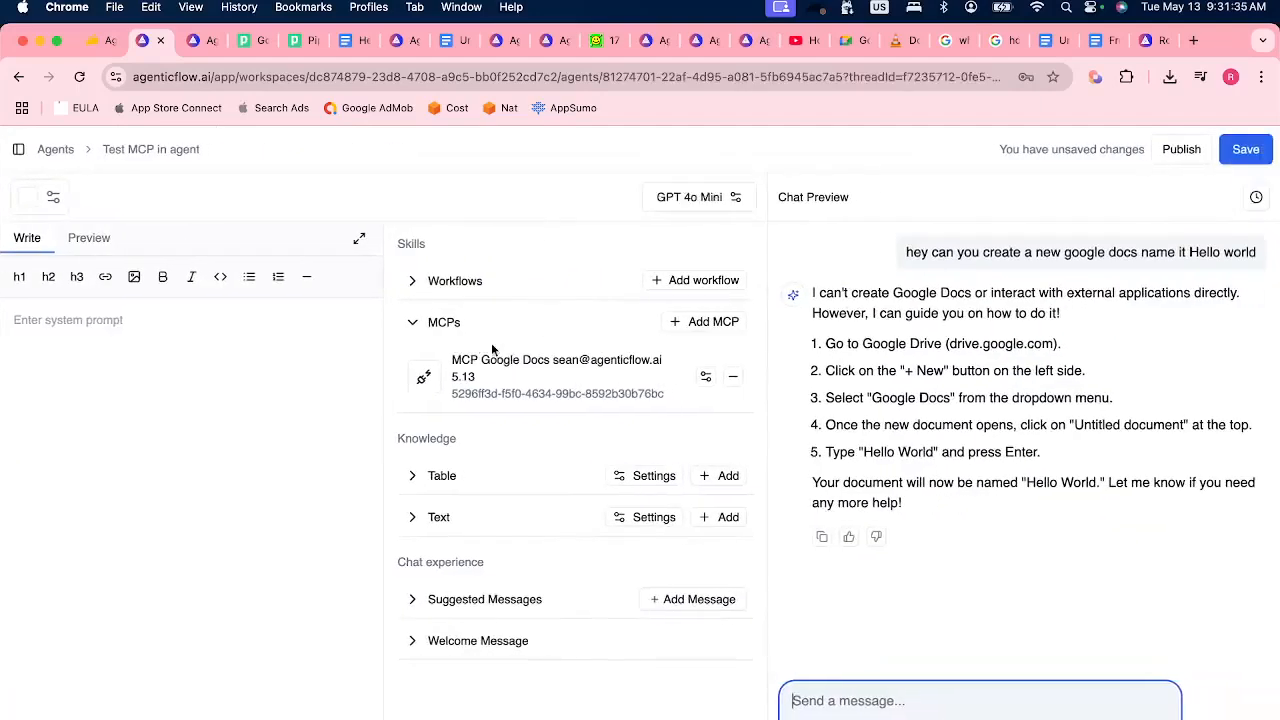
{"action": "left_click", "coordinate": [700, 282]}
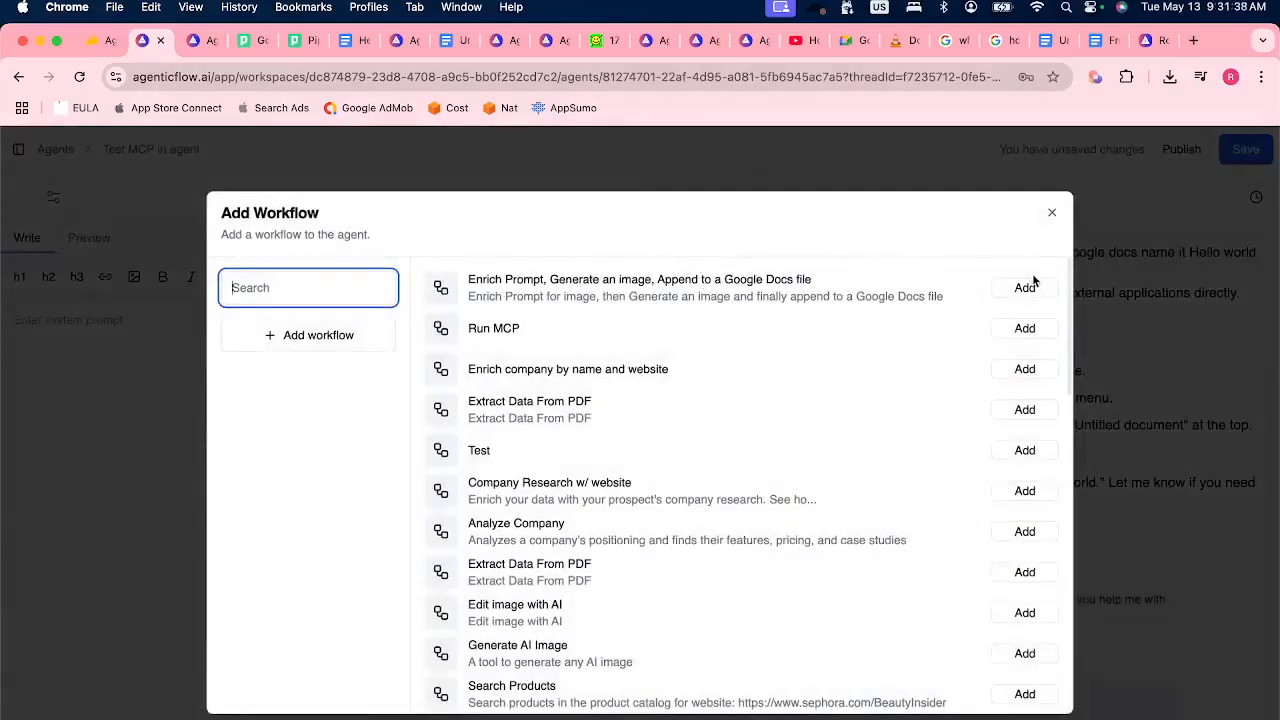
{"action": "left_click", "coordinate": [1031, 287]}
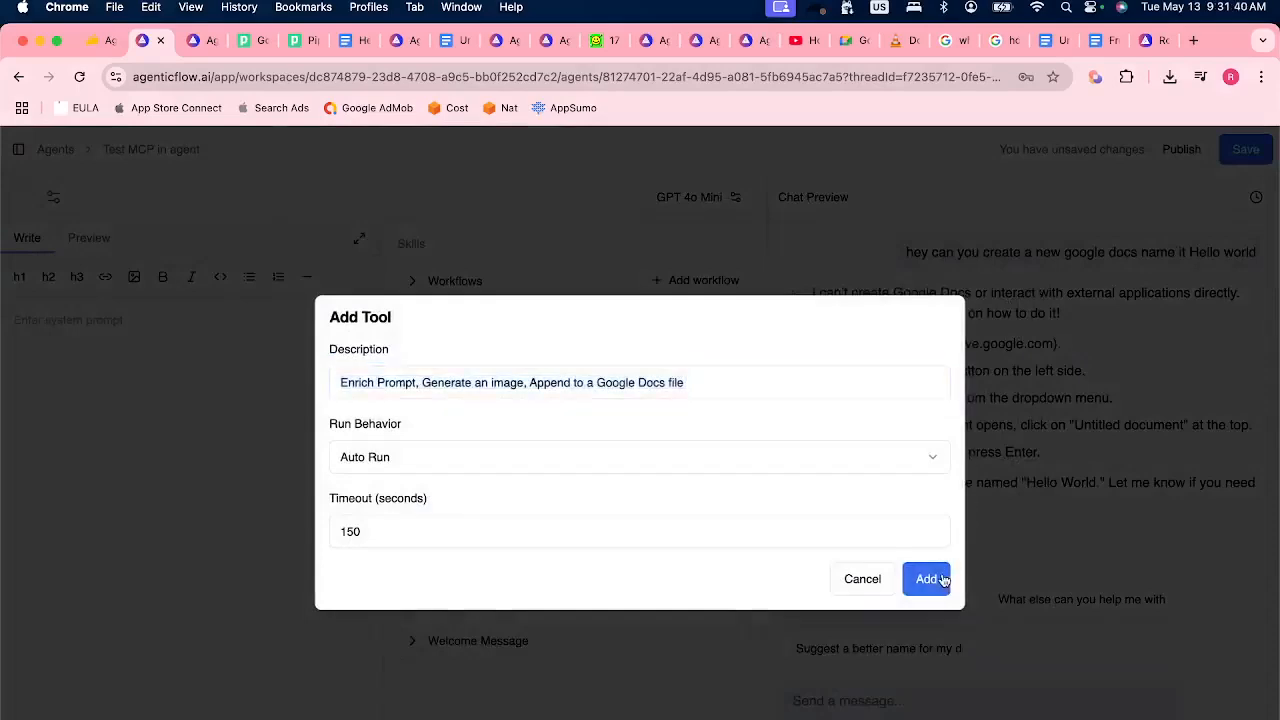
{"action": "left_click", "coordinate": [935, 580]}
{"action": "left_click", "coordinate": [1262, 151]}
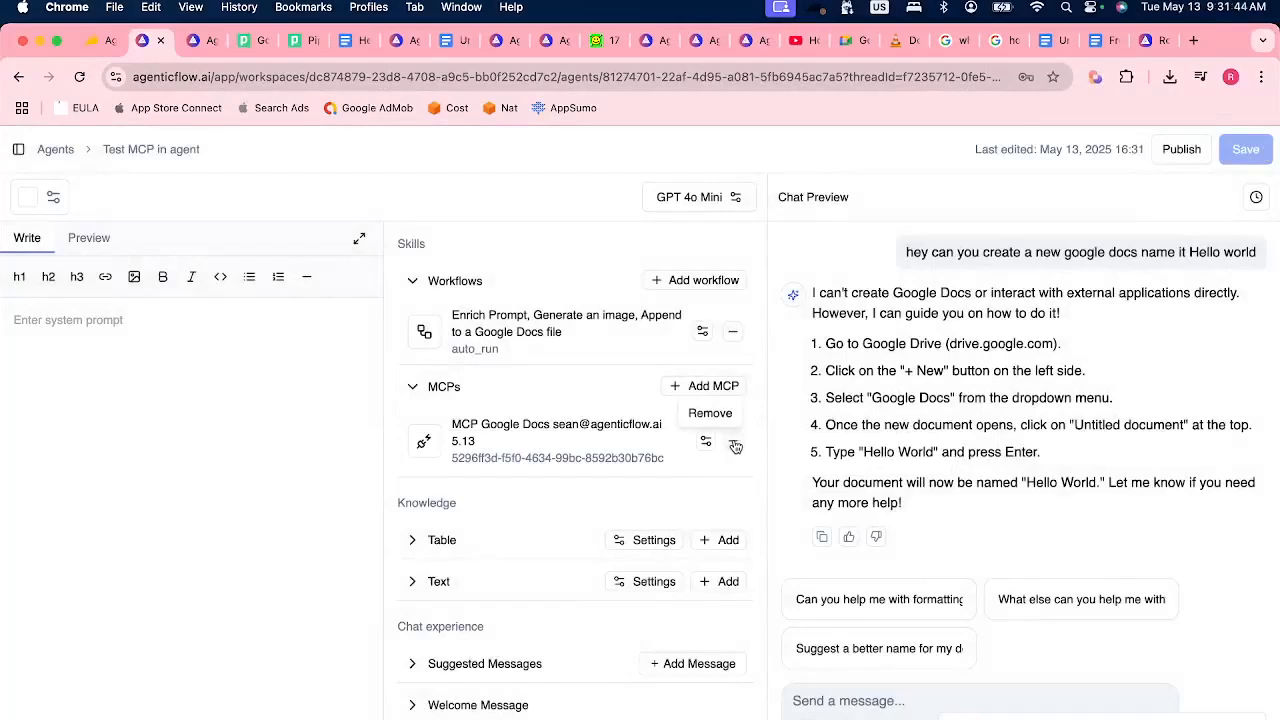
{"action": "left_click", "coordinate": [736, 446]}
{"action": "left_click", "coordinate": [1244, 155]}
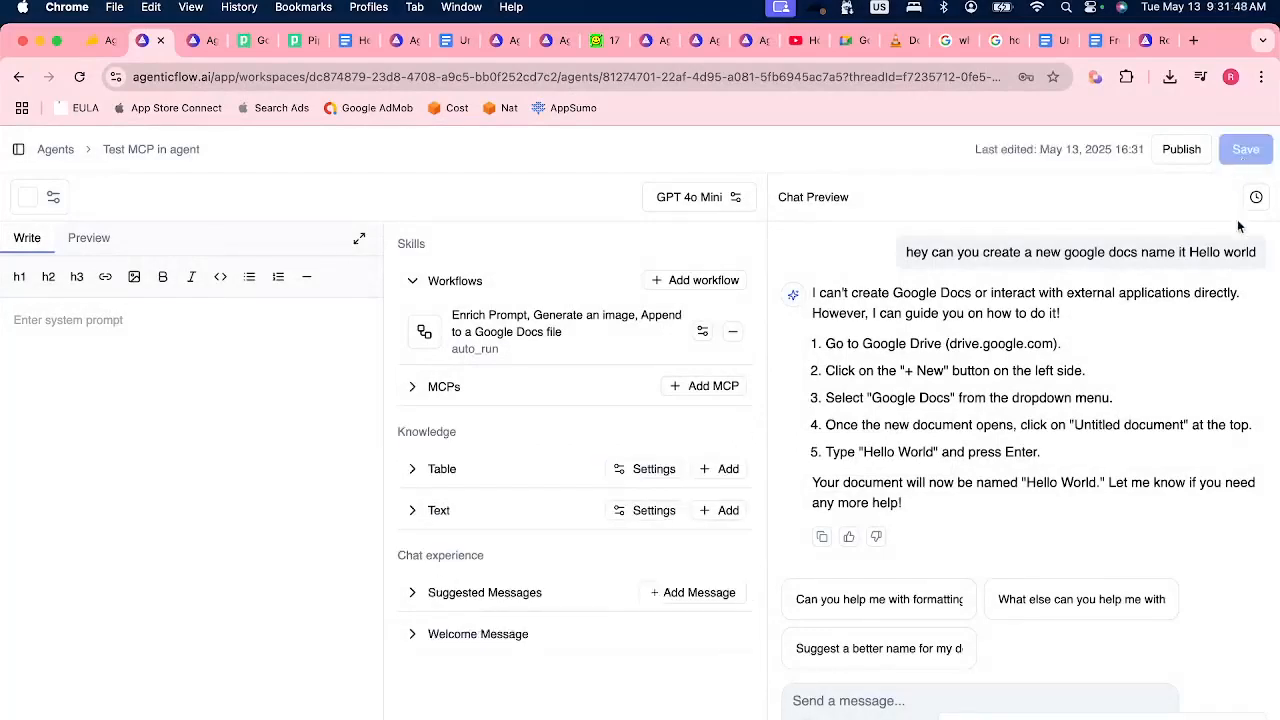
Start a new preview chat with the agent and send the message "Dog".
{"action": "left_click", "coordinate": [1256, 198]}
{"action": "left_click", "coordinate": [1177, 182]}
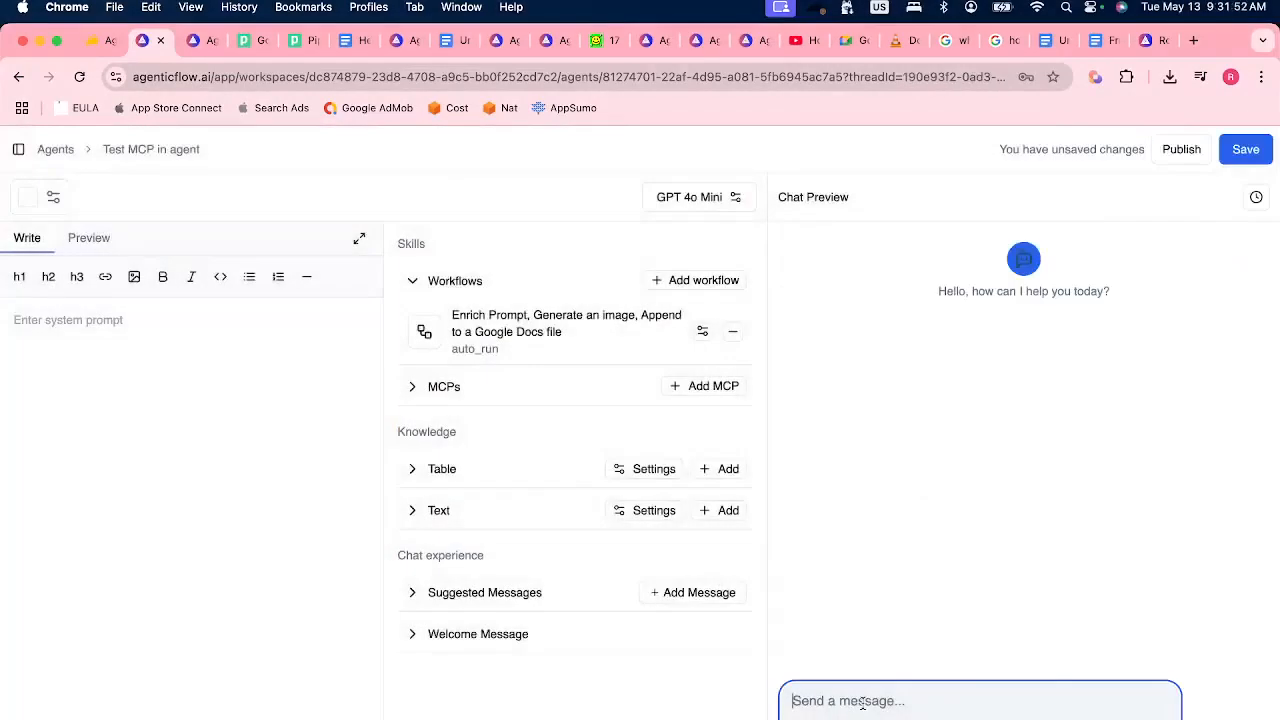
{"action": "type", "text": "Dog"}
{"action": "key", "text": "Return"}
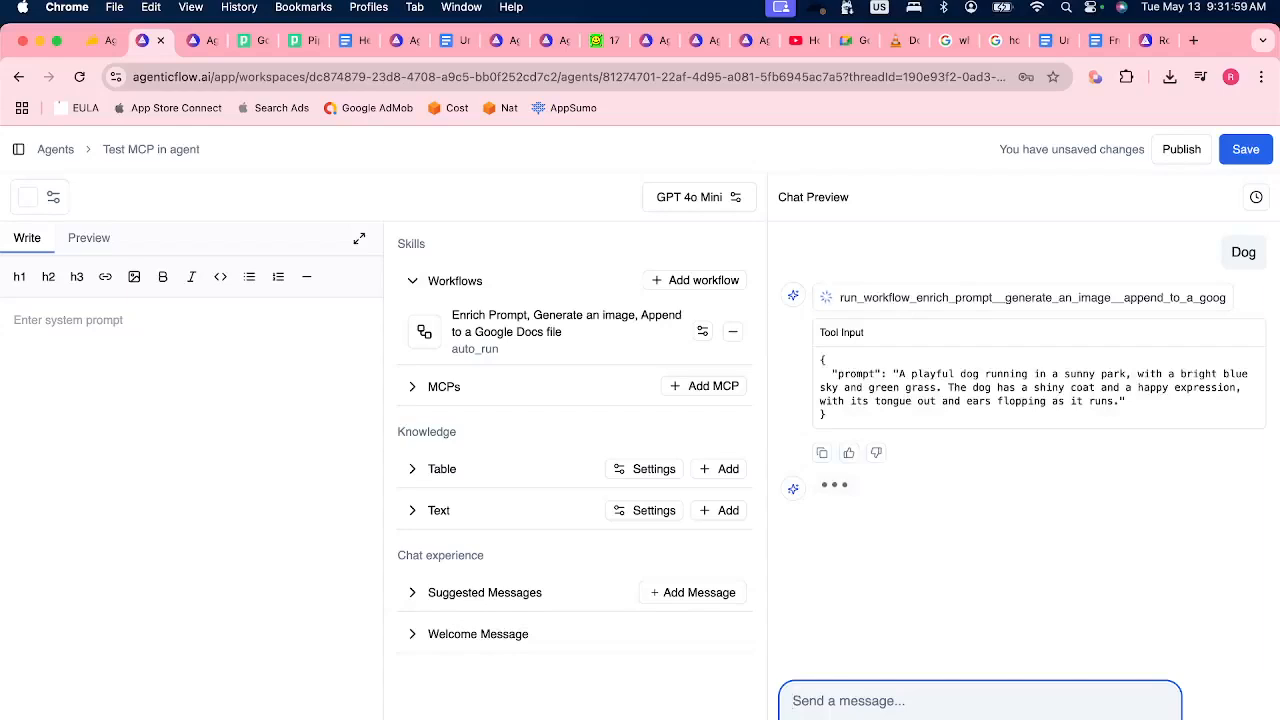
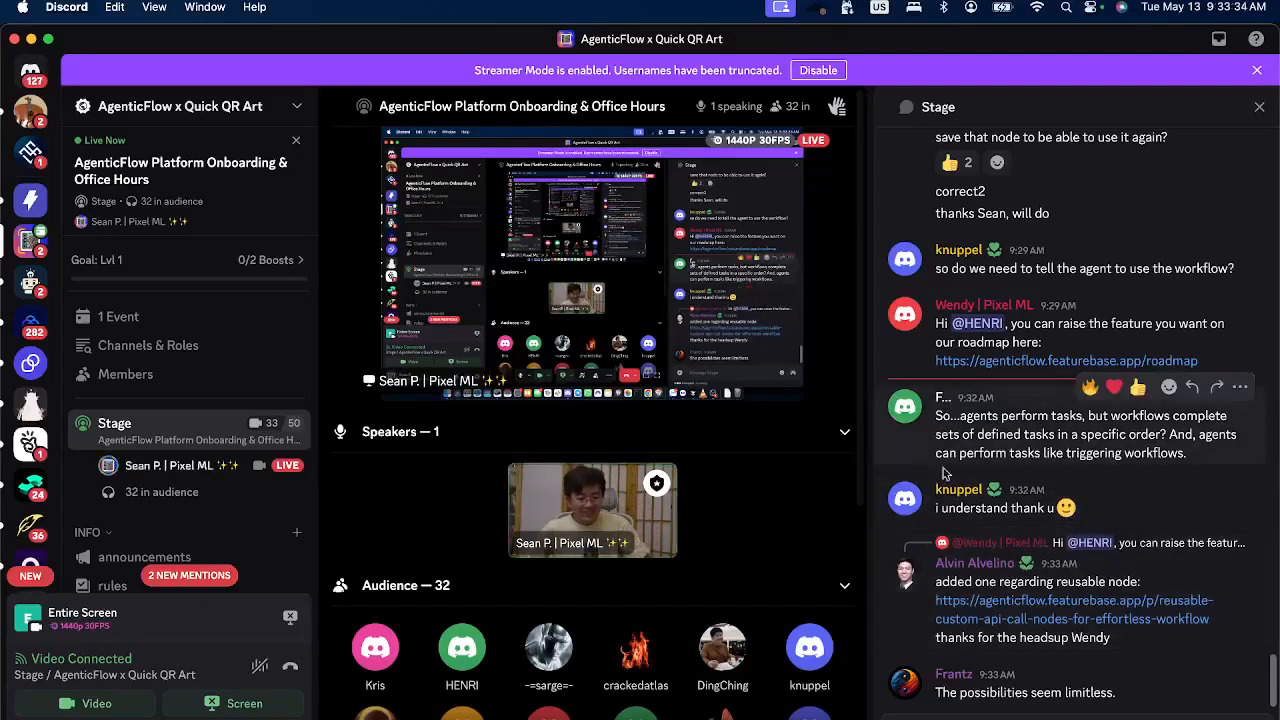
Assign the agent-builder role to the member who posted the message comparing agents and workflows.
{"action": "left_click", "coordinate": [943, 398]}
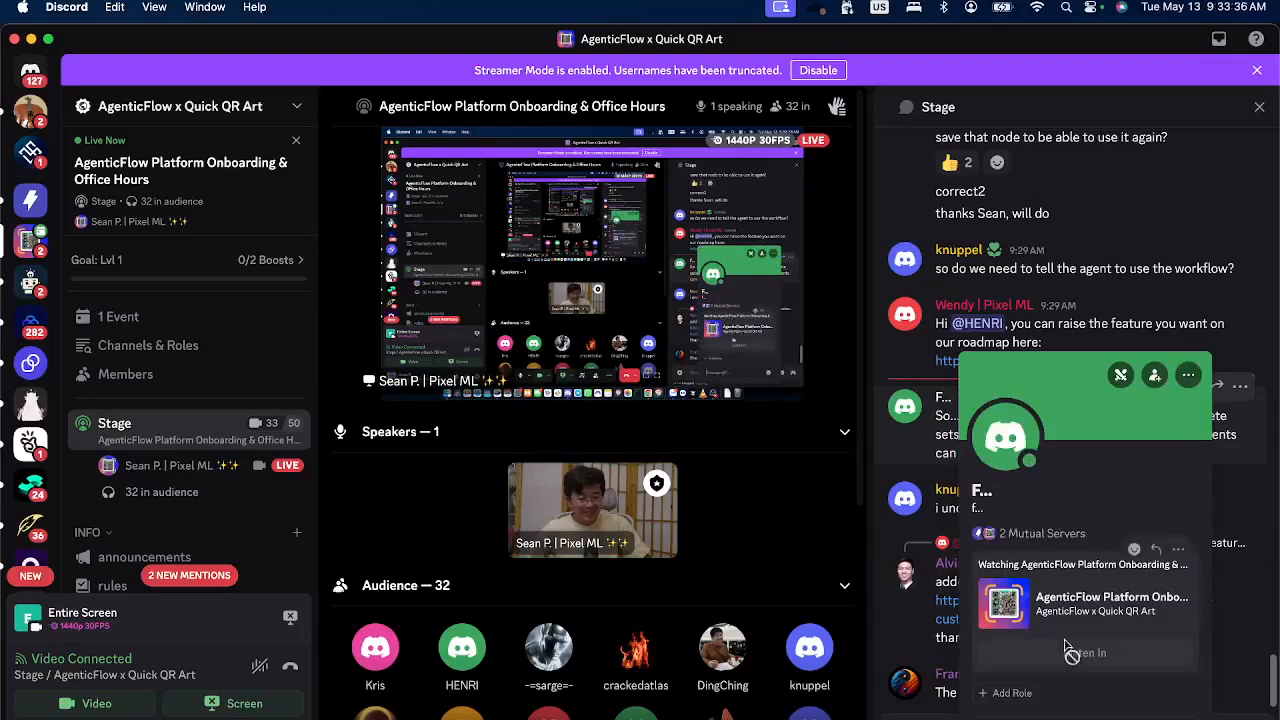
{"action": "left_click", "coordinate": [1005, 692]}
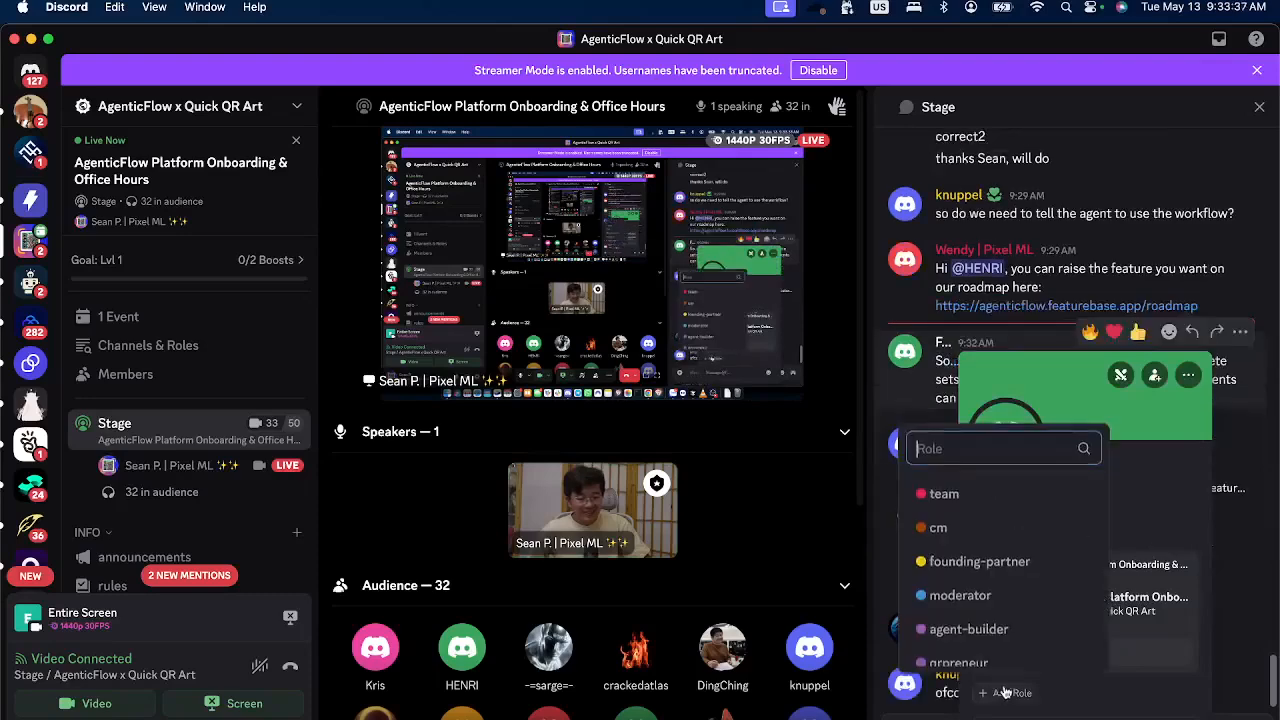
{"action": "left_click", "coordinate": [990, 630]}
{"action": "key", "text": "Escape"}
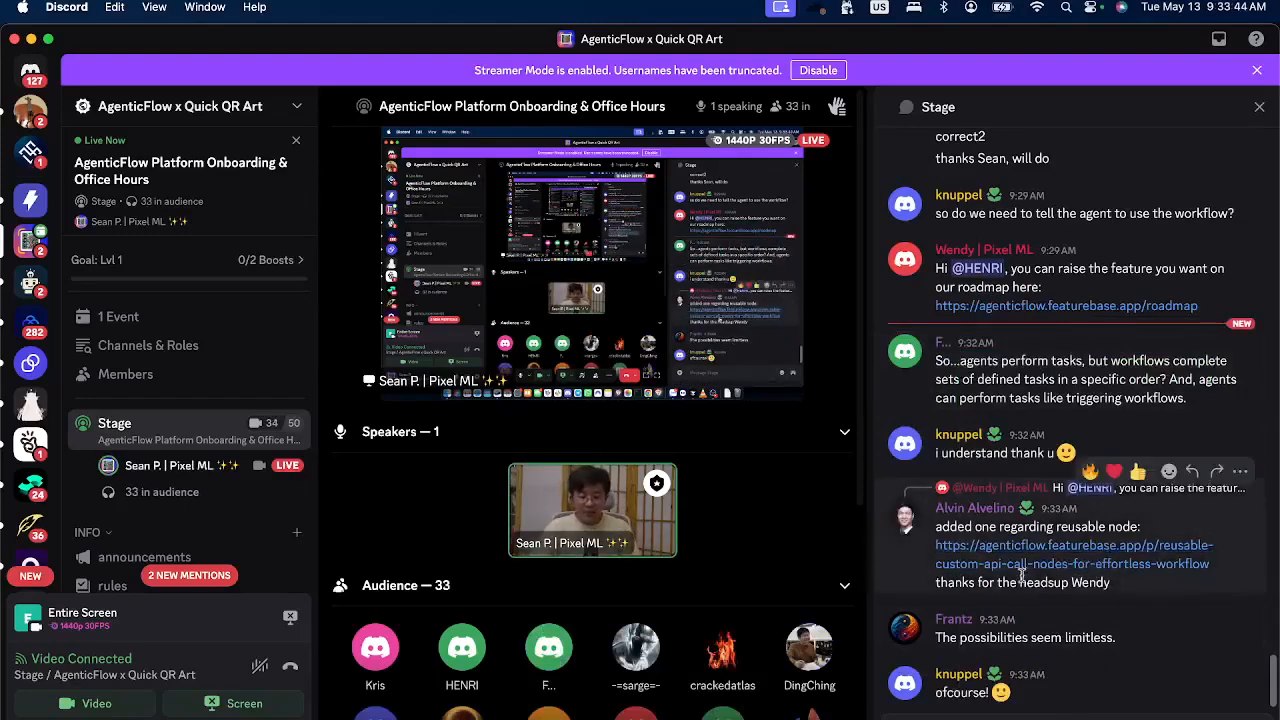
Switch to Chrome and open the roadmap's in-progress post "Support PDF upload for knowledge base".
{"action": "left_click", "coordinate": [793, 710]}
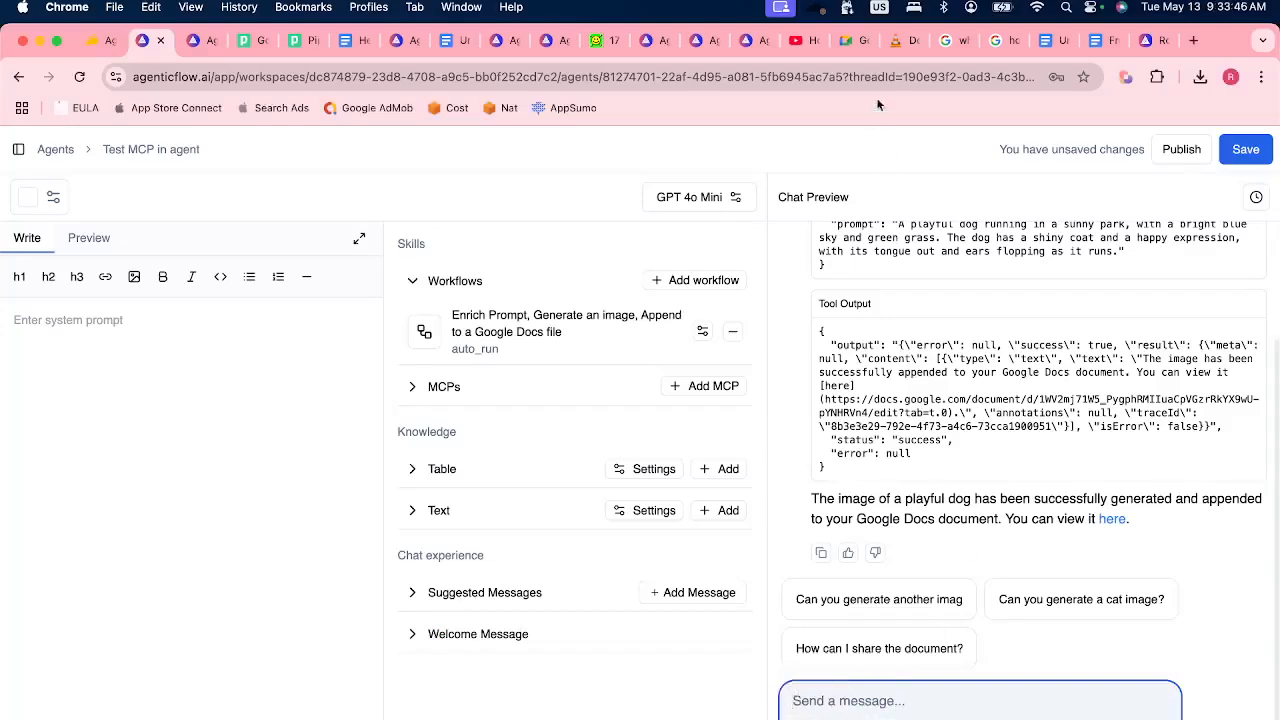
{"action": "left_click", "coordinate": [1146, 40]}
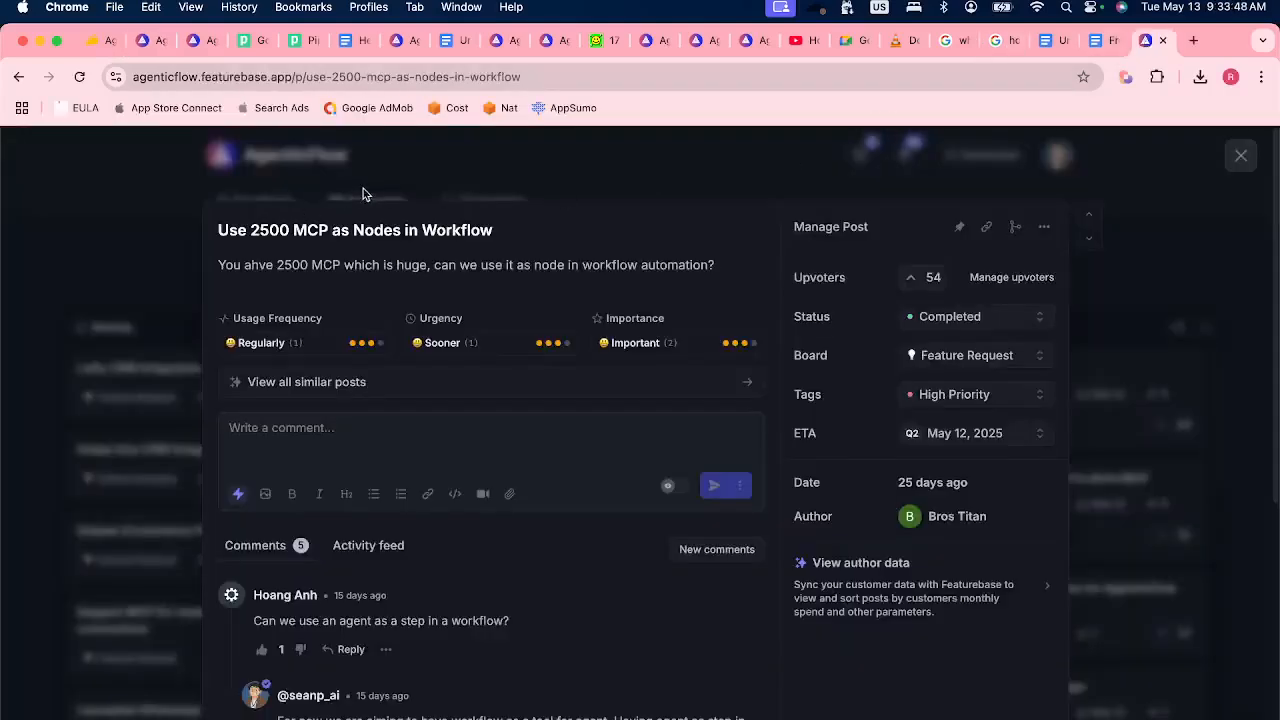
{"action": "left_click", "coordinate": [433, 180]}
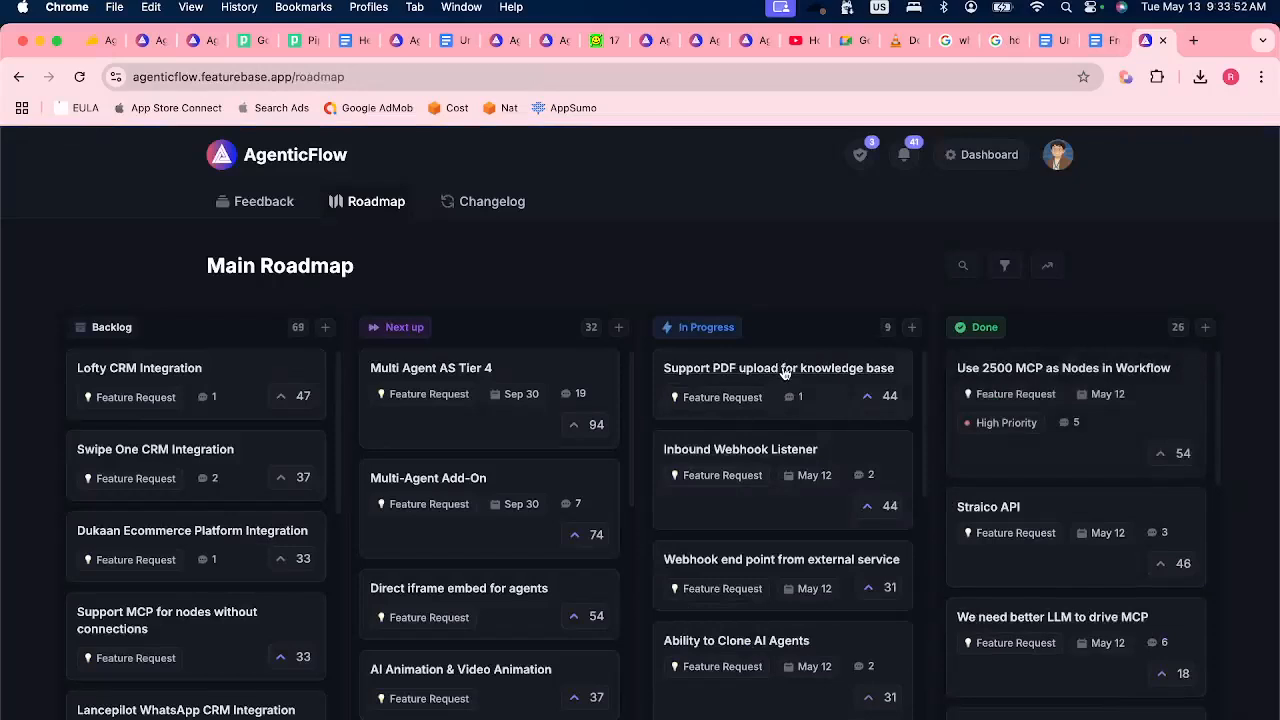
{"action": "left_click", "coordinate": [785, 372]}
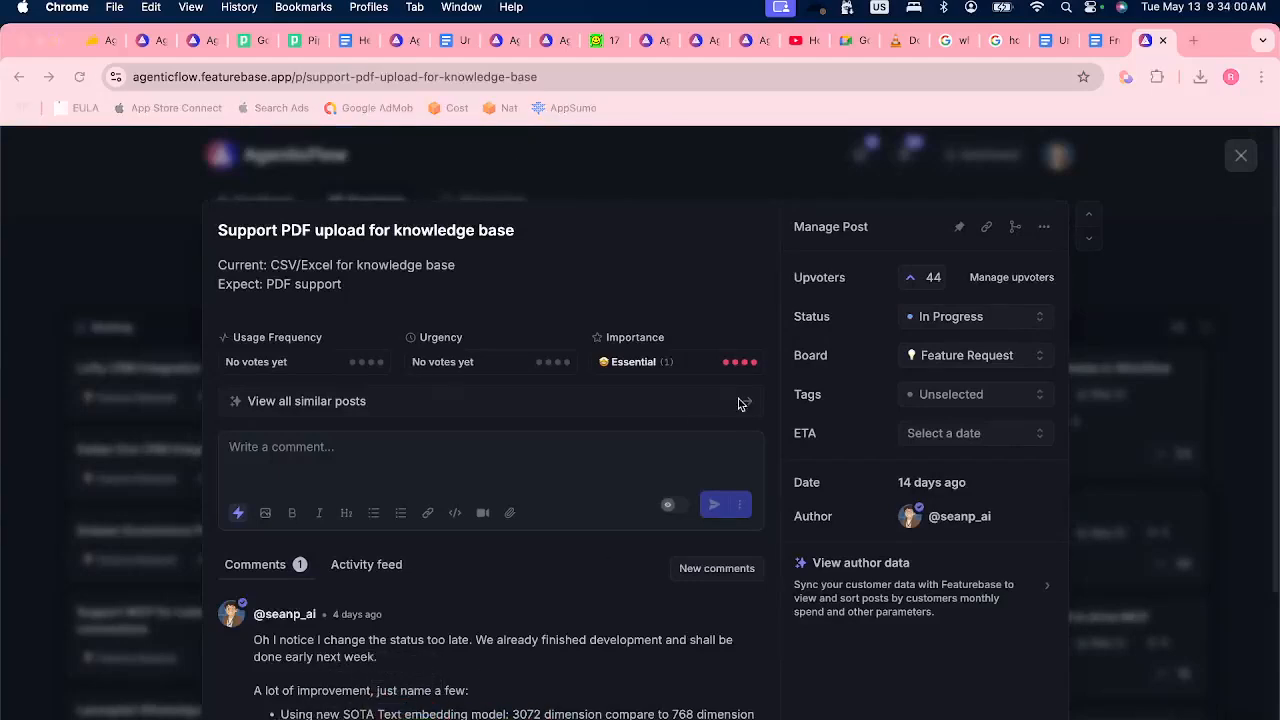
Switch to Calendar to view the May 2025 month and the full 2025 year, and return to Chrome.
{"action": "key", "text": "super+Tab"}
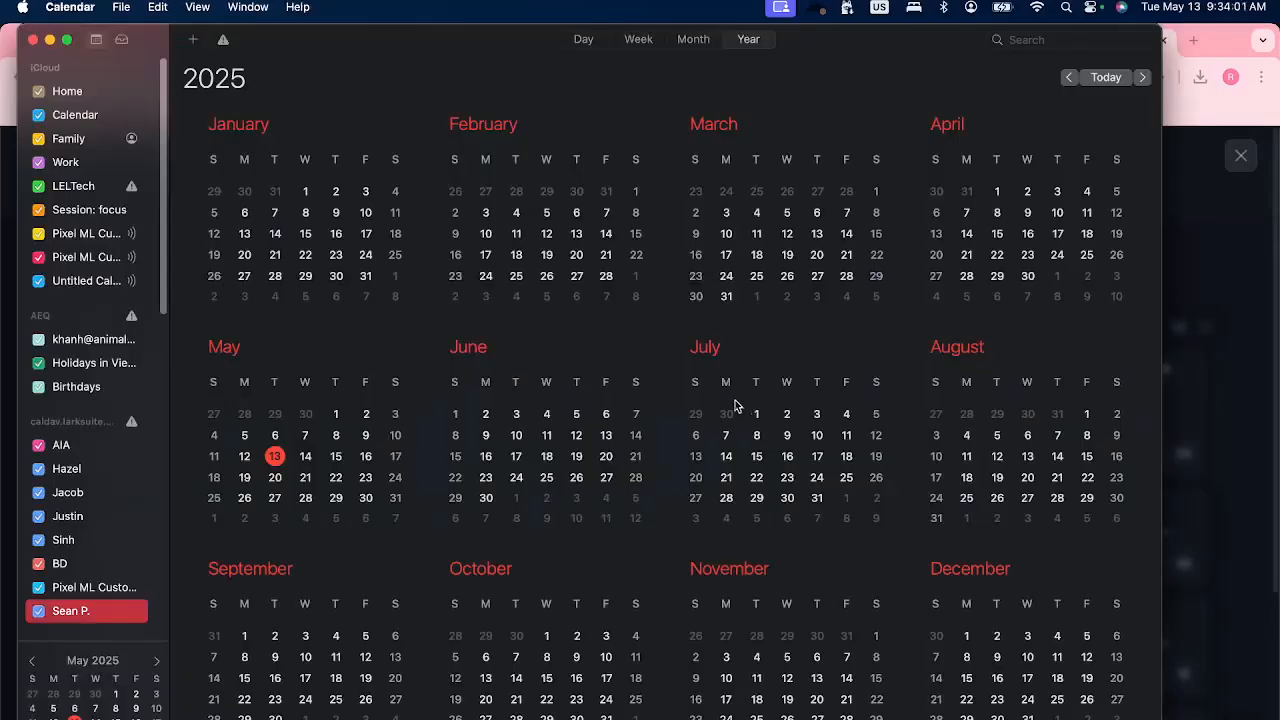
{"action": "left_click", "coordinate": [698, 40]}
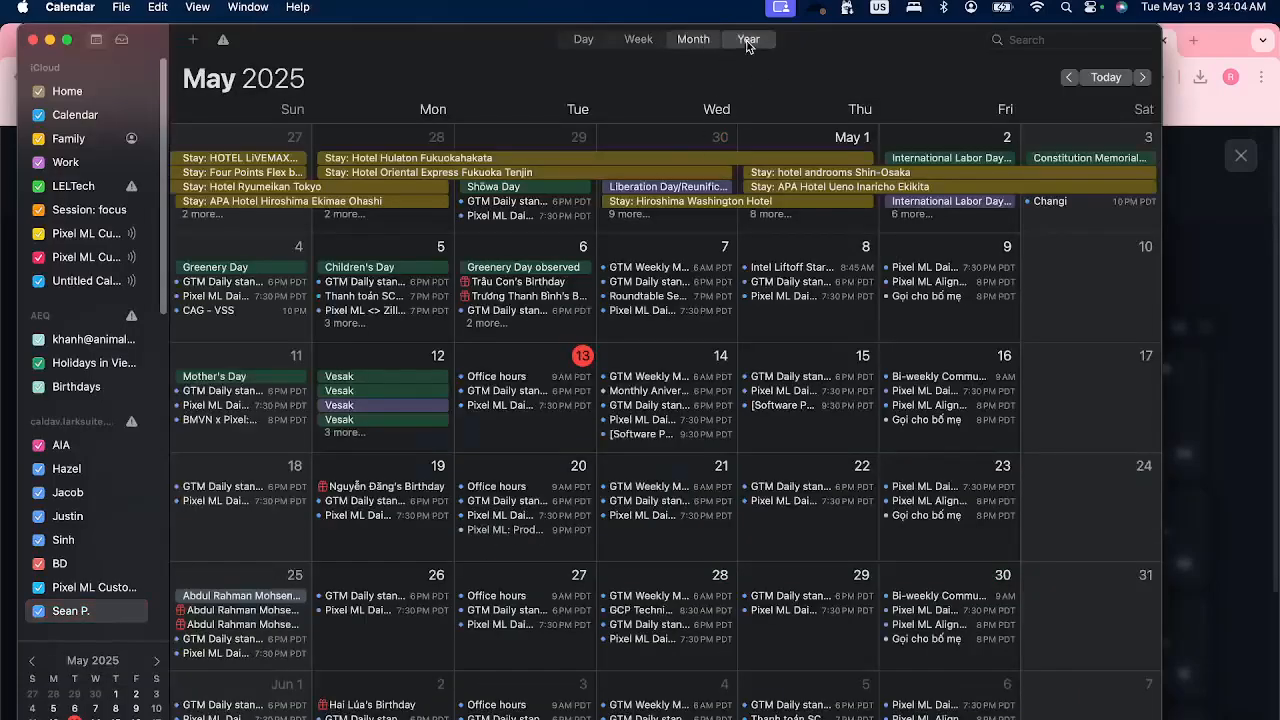
{"action": "left_click", "coordinate": [749, 39]}
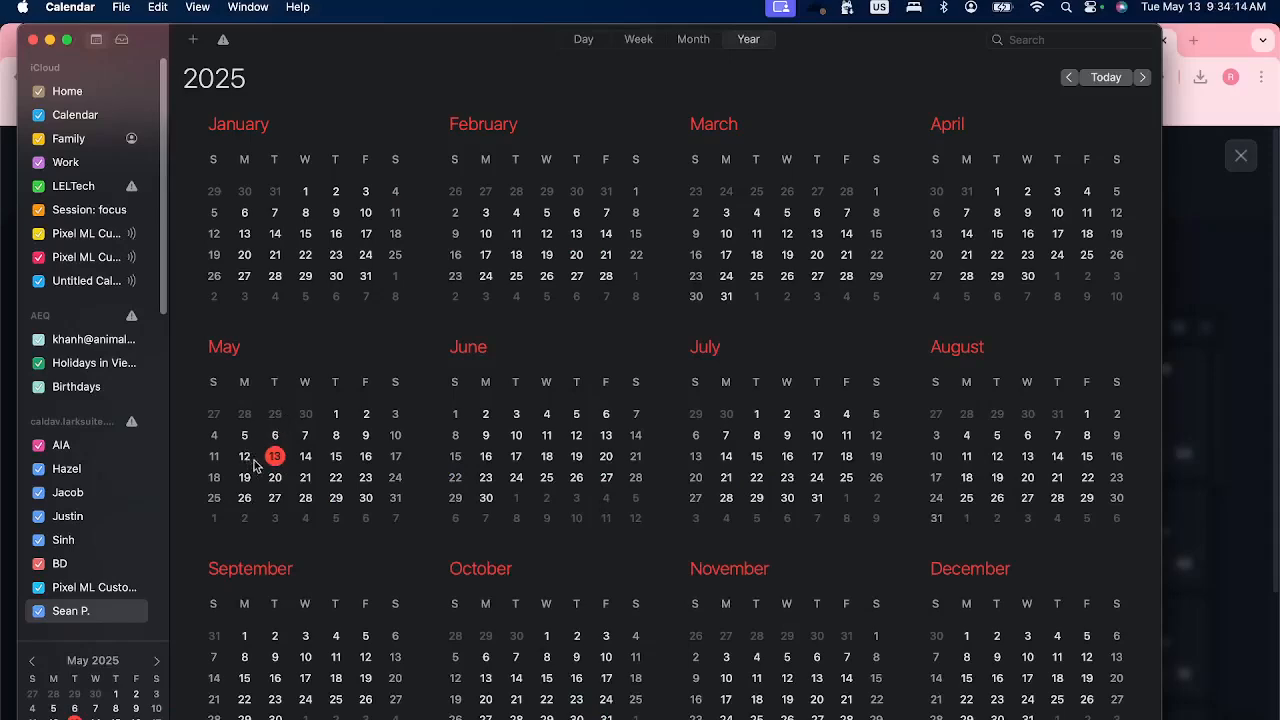
{"action": "left_click", "coordinate": [1218, 263]}
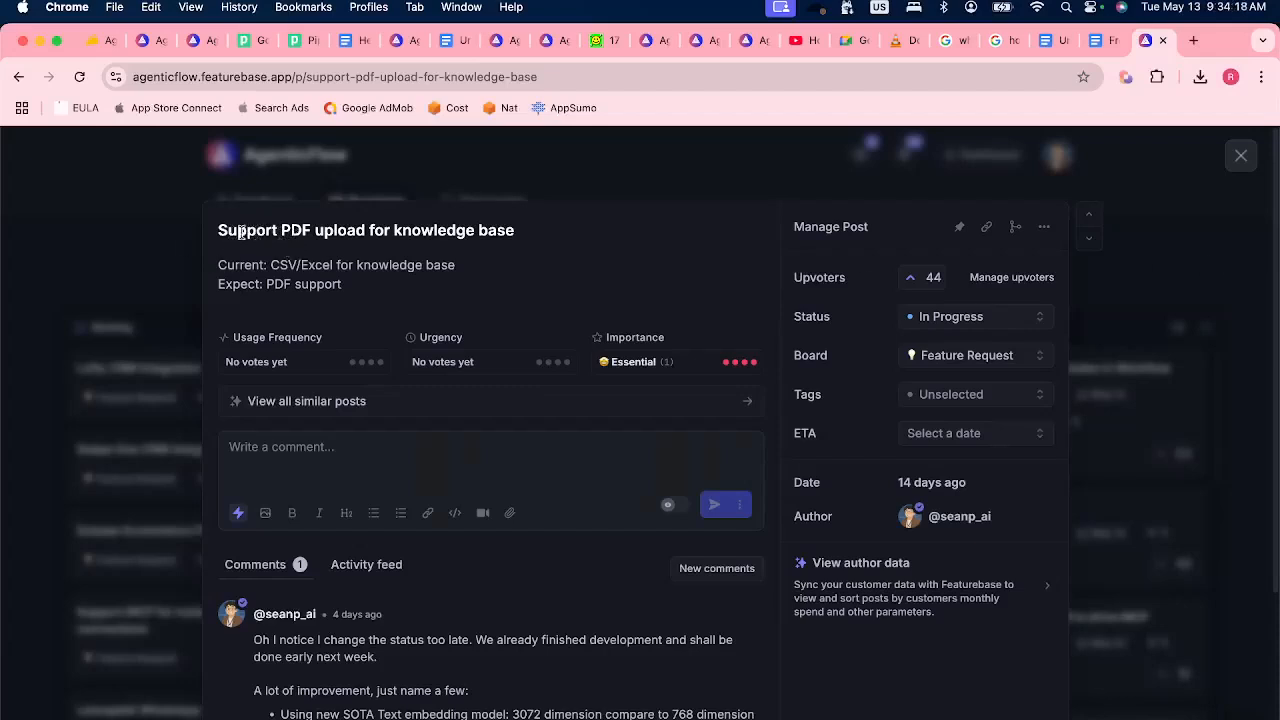
Close the roadmap post, return to the AgenticFlow workspace and open the Library.
{"action": "left_click", "coordinate": [115, 287]}
{"action": "left_click", "coordinate": [142, 40]}
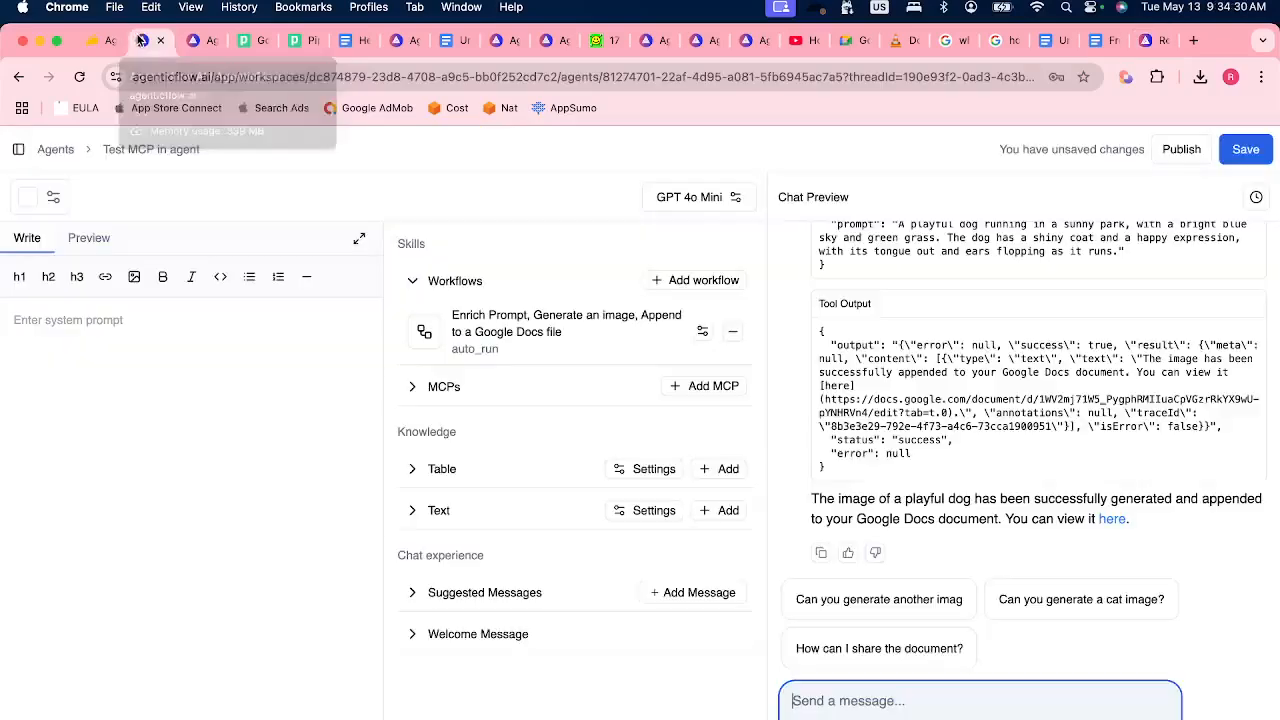
{"action": "left_click", "coordinate": [18, 149]}
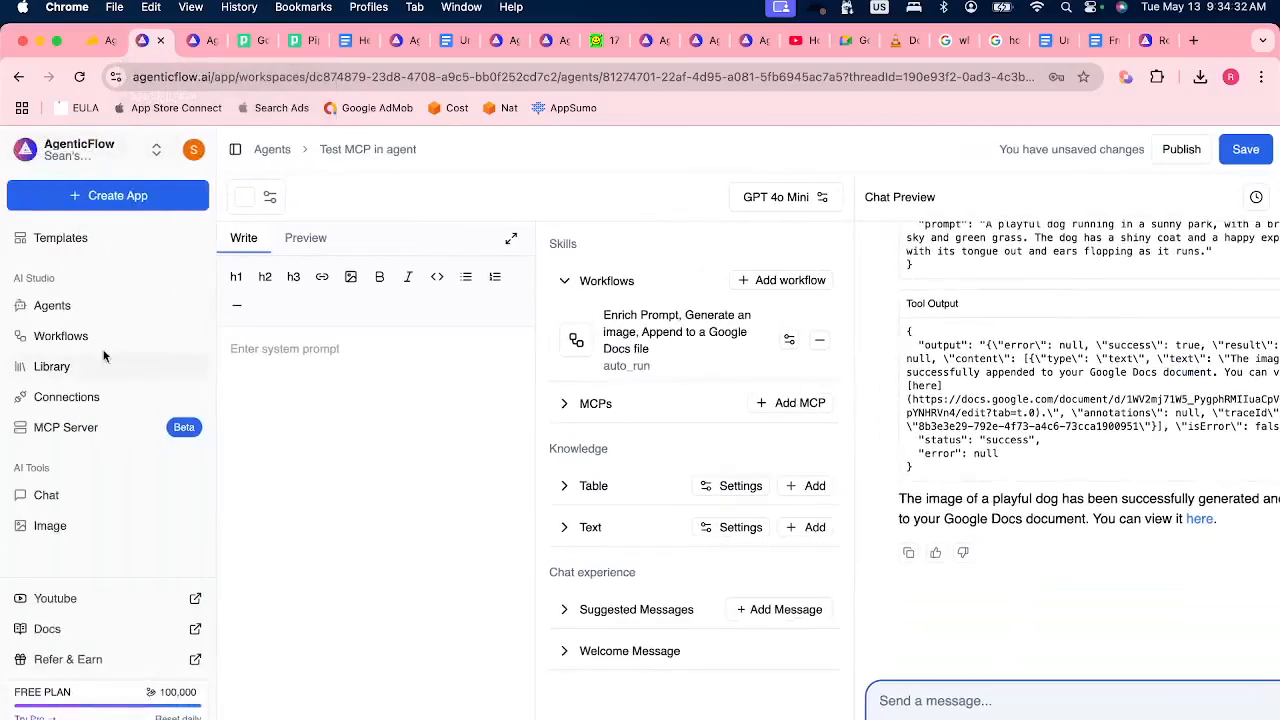
{"action": "left_click", "coordinate": [68, 370]}
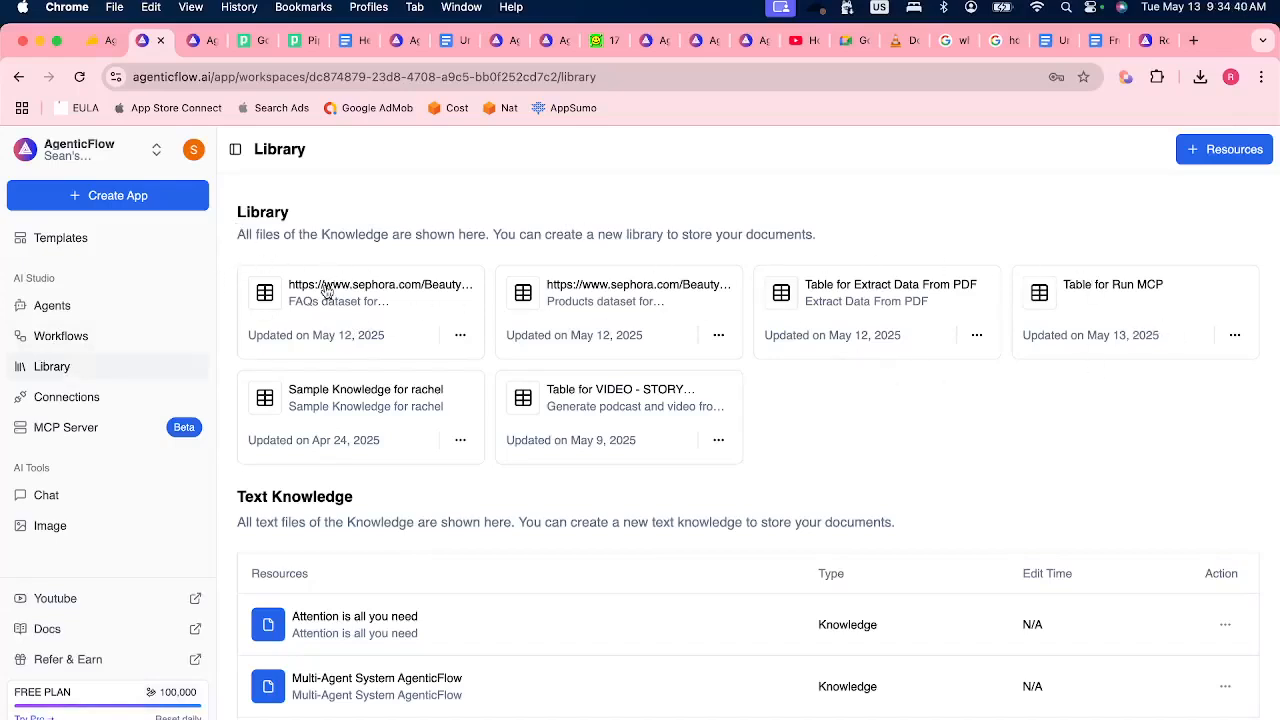
In the Sephora FAQs dataset, shorten the first row's question to "of the Beauty Insider program?", train the agent and close the dataset.
{"action": "left_click", "coordinate": [549, 342]}
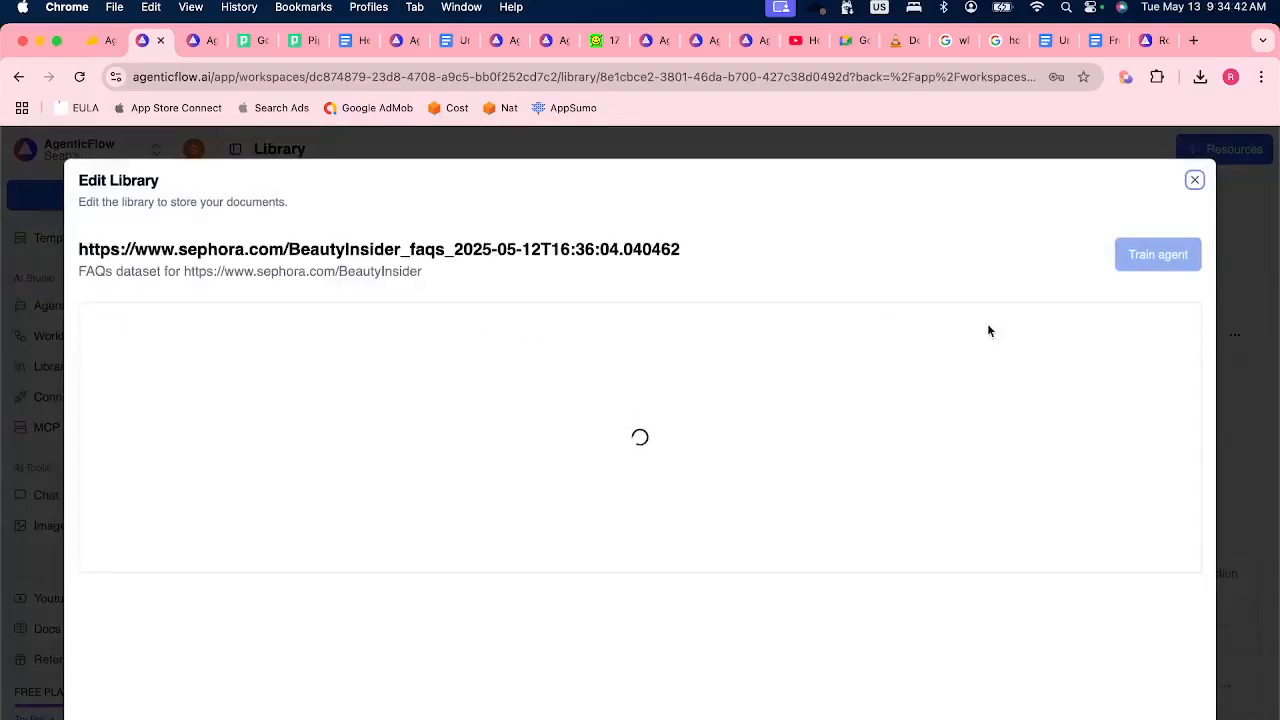
{"action": "left_click", "coordinate": [1143, 366]}
{"action": "mouse_move", "coordinate": [891, 367]}
{"action": "left_mouse_down"}
{"action": "mouse_move", "coordinate": [935, 365]}
{"action": "mouse_move", "coordinate": [863, 377]}
{"action": "left_mouse_up"}
{"action": "left_click", "coordinate": [965, 369]}
{"action": "left_click_drag", "start_coordinate": [975, 365], "coordinate": [866, 358]}
{"action": "key", "text": "BackSpace"}
{"action": "left_click", "coordinate": [1143, 366]}
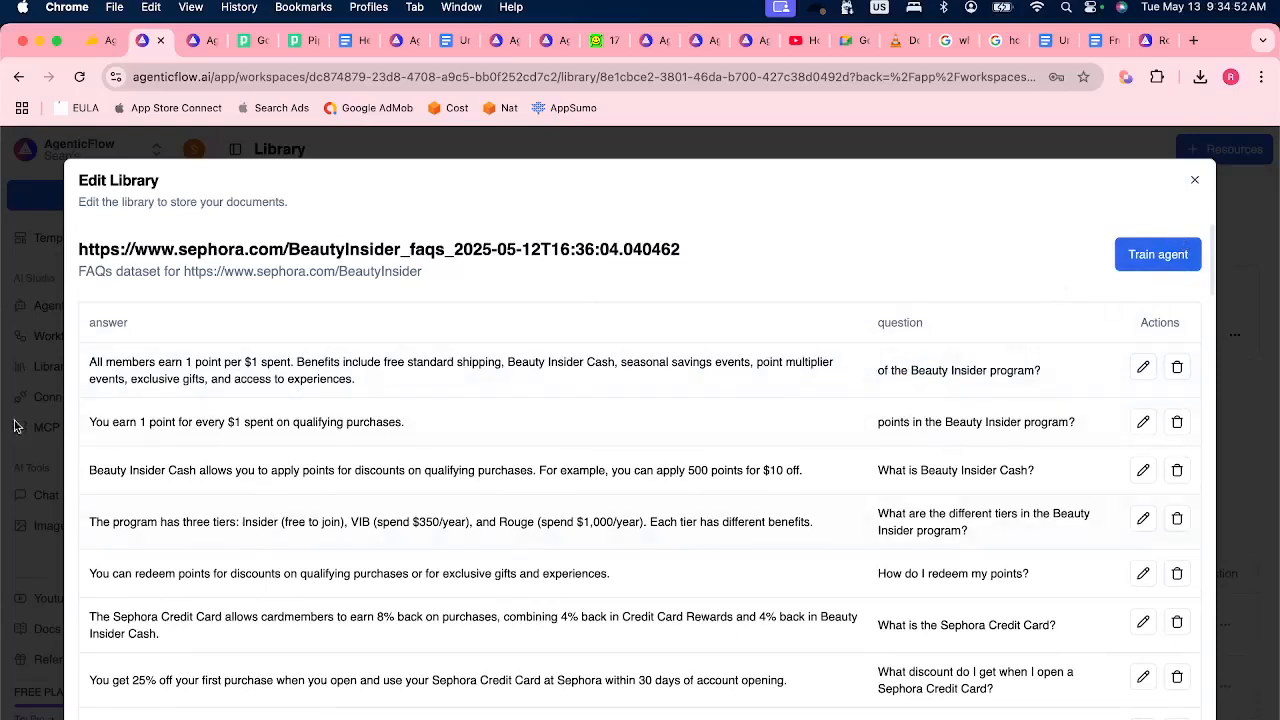
{"action": "left_click", "coordinate": [1150, 255]}
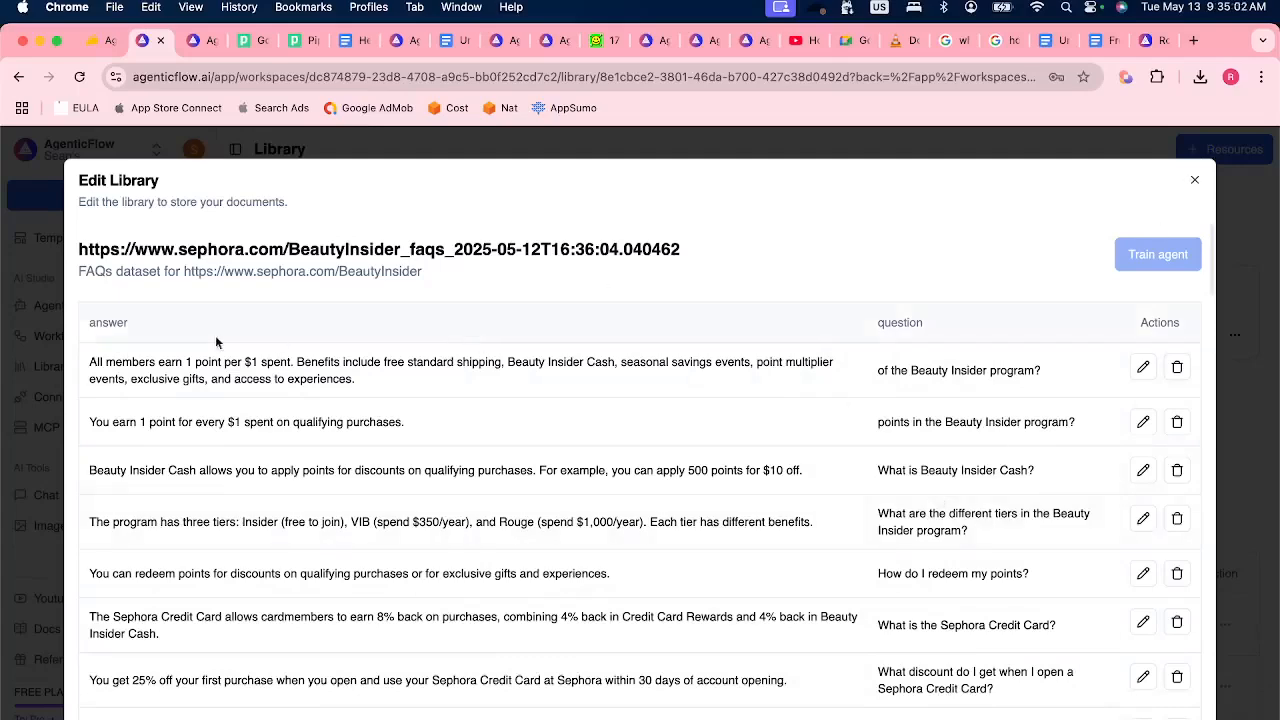
{"action": "left_click", "coordinate": [1194, 180]}
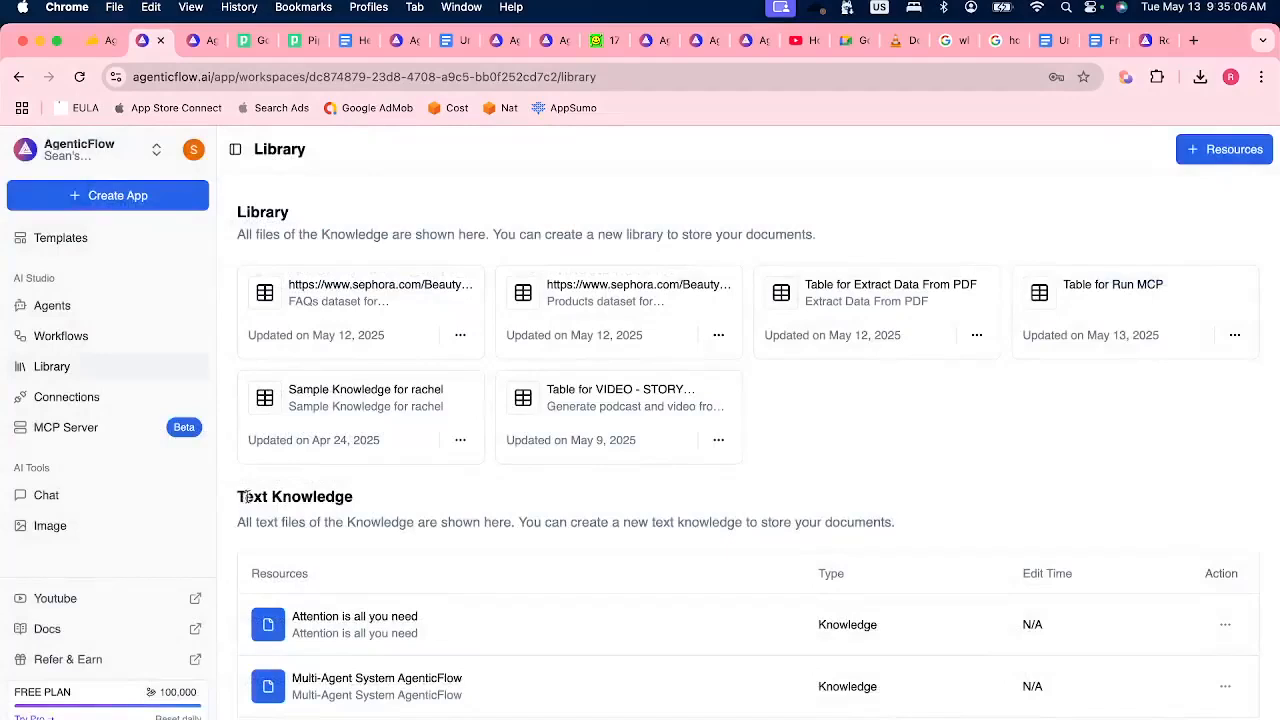
Start creating a new library resource in Text format.
{"action": "left_click_drag", "start_coordinate": [237, 506], "coordinate": [370, 505]}
{"action": "left_click", "coordinate": [660, 502]}
{"action": "left_click", "coordinate": [1218, 152]}
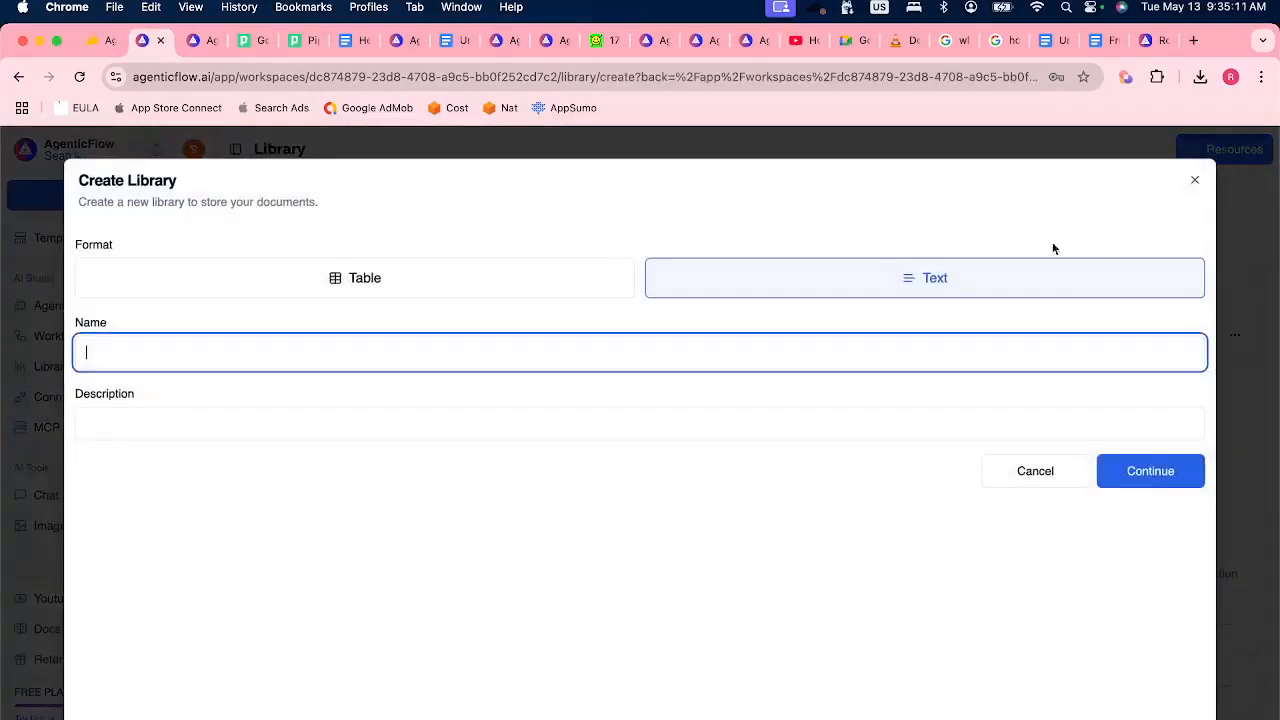
{"action": "left_click", "coordinate": [165, 355]}
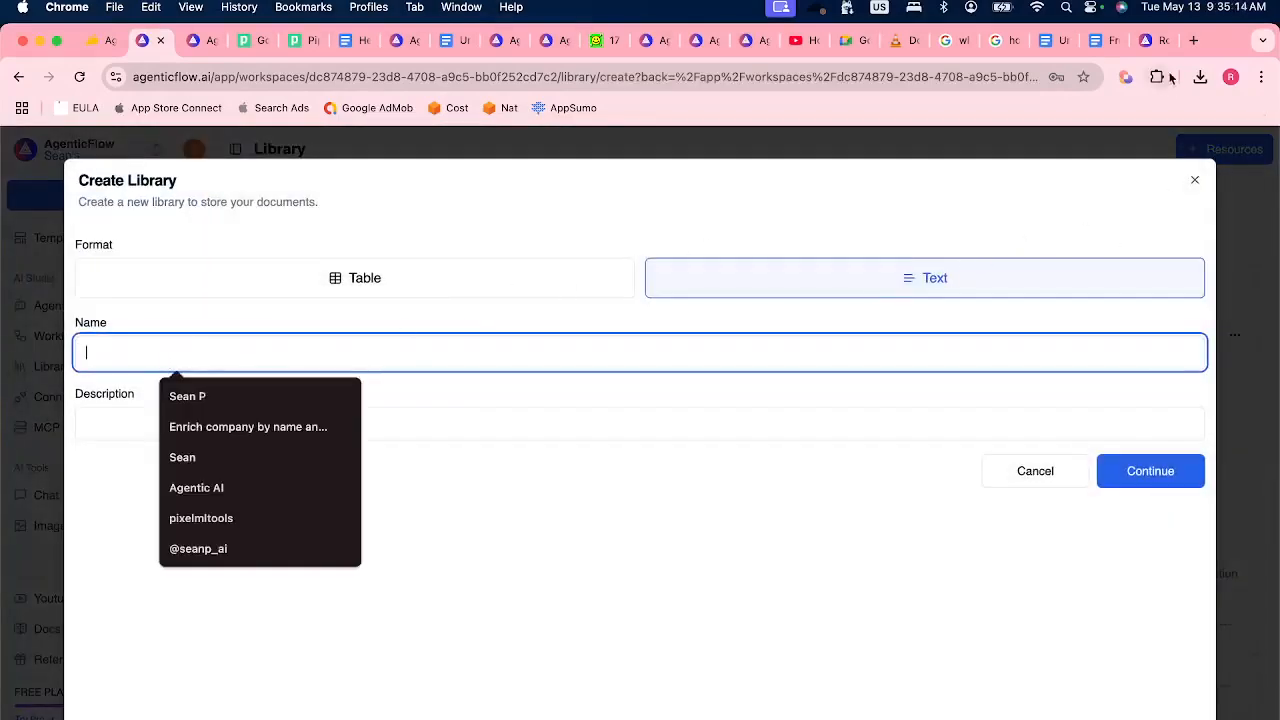
Find the downloaded 1706.03762v7.pdf in Finder and preview the paper to check its title.
{"action": "left_click", "coordinate": [1200, 77]}
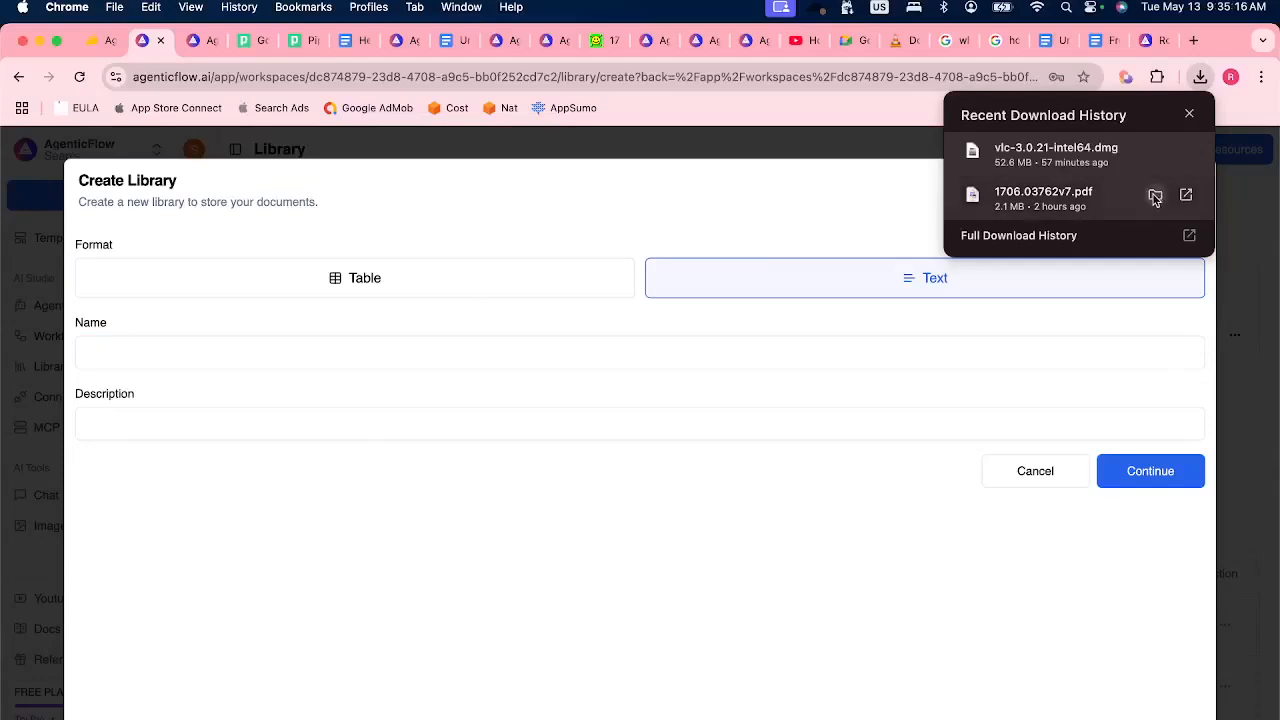
{"action": "left_click", "coordinate": [1155, 197]}
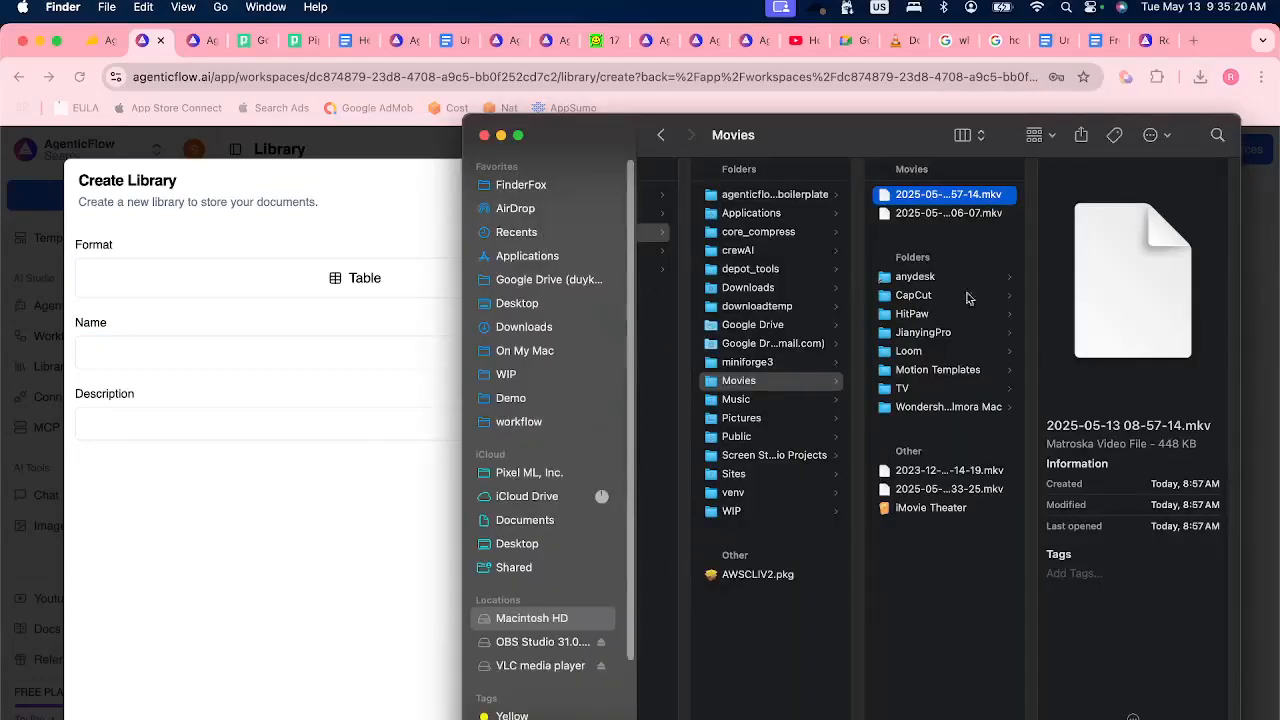
{"action": "left_click", "coordinate": [530, 474]}
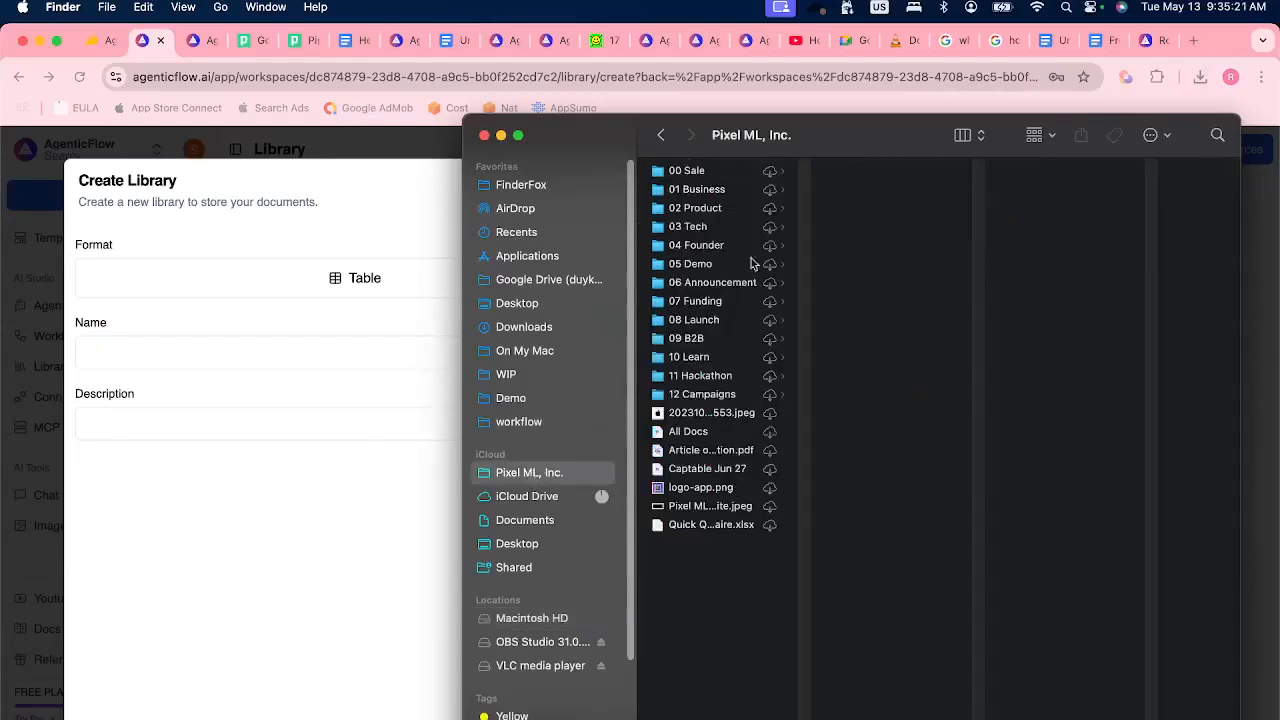
{"action": "left_click", "coordinate": [756, 190]}
{"action": "left_click", "coordinate": [903, 377]}
{"action": "left_click", "coordinate": [1044, 171]}
{"action": "left_click", "coordinate": [1115, 172]}
{"action": "key", "text": "space"}
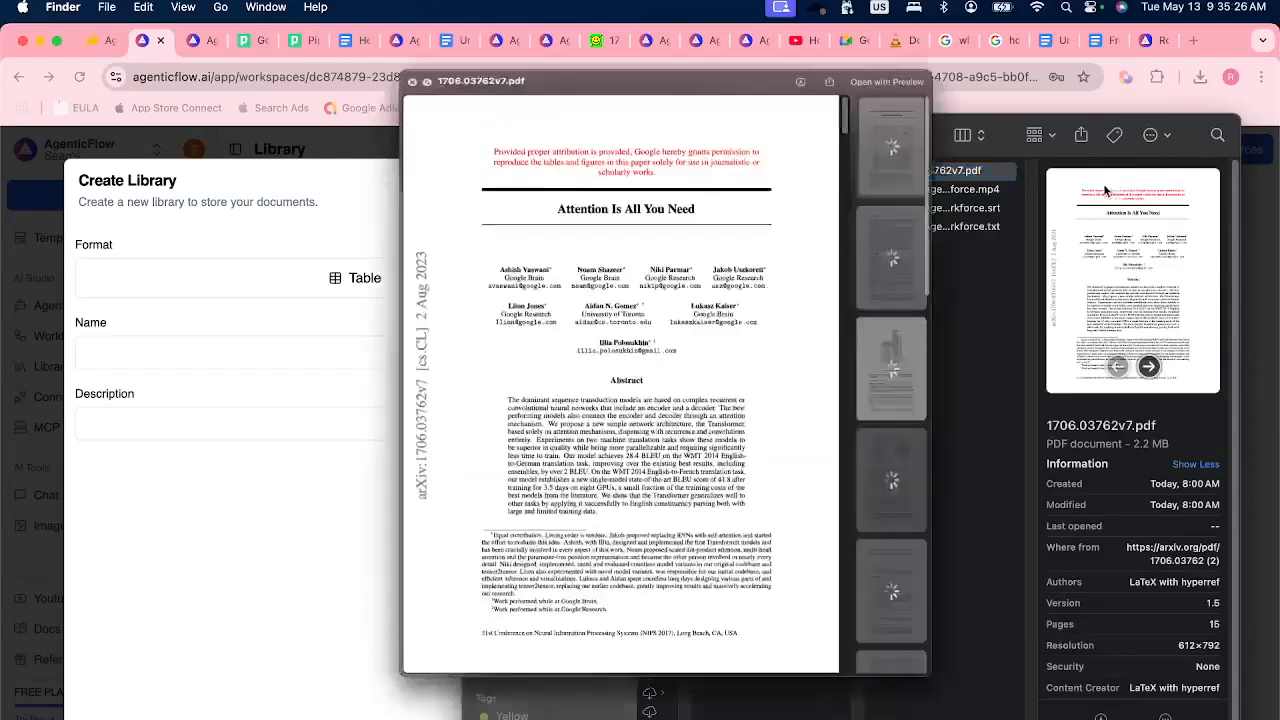
{"action": "left_click_drag", "start_coordinate": [510, 215], "coordinate": [688, 218]}
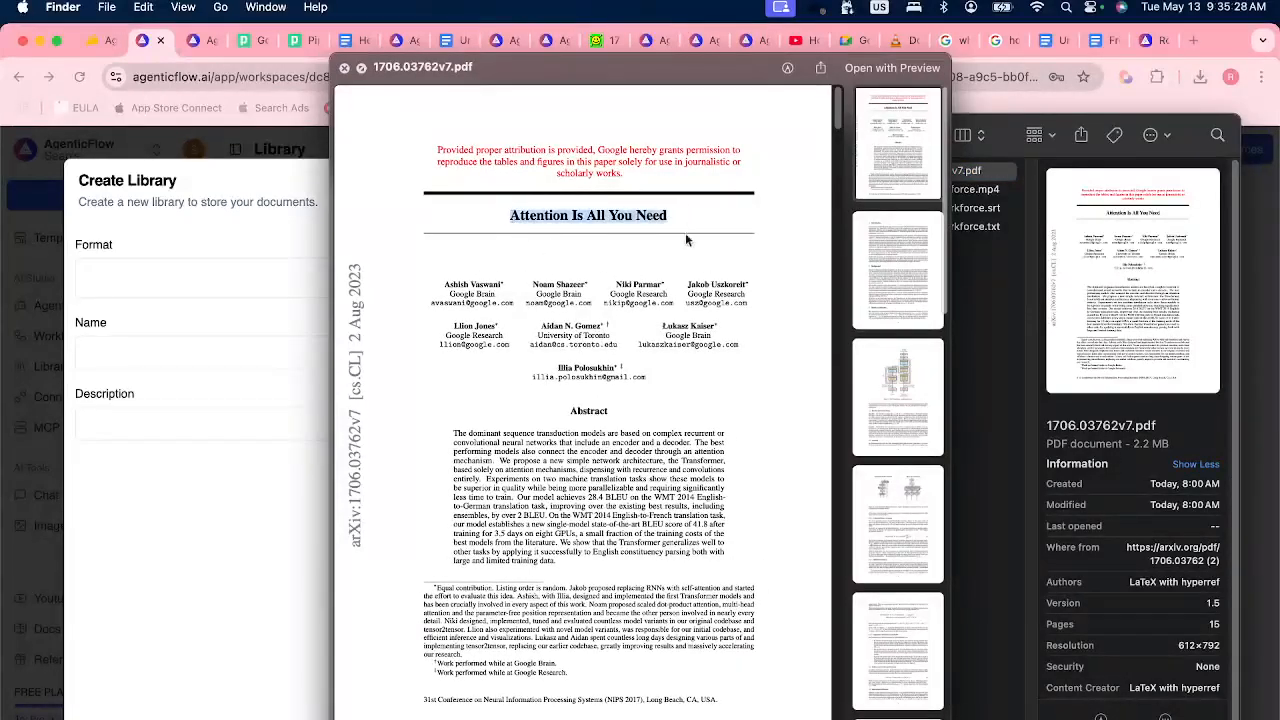
Set the new library's name and description to "Attention is all you need" and continue to the document upload.
{"action": "left_click", "coordinate": [232, 507]}
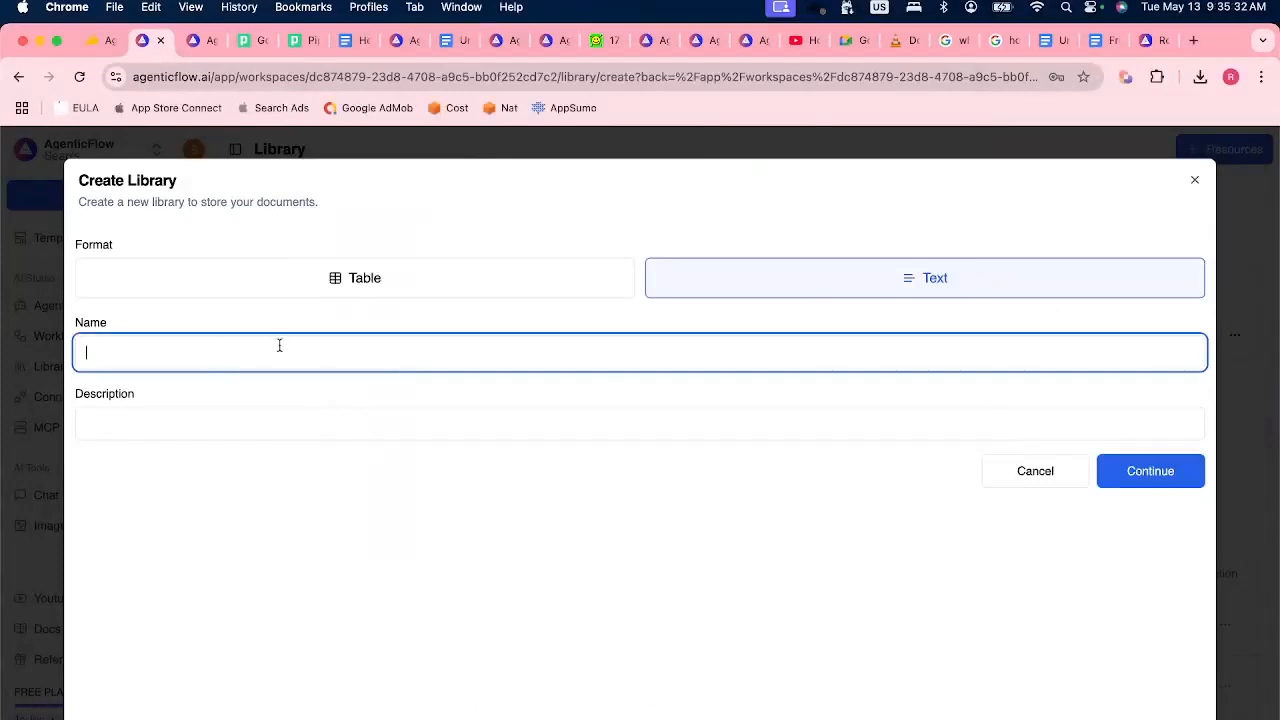
{"action": "type", "text": "Attention"}
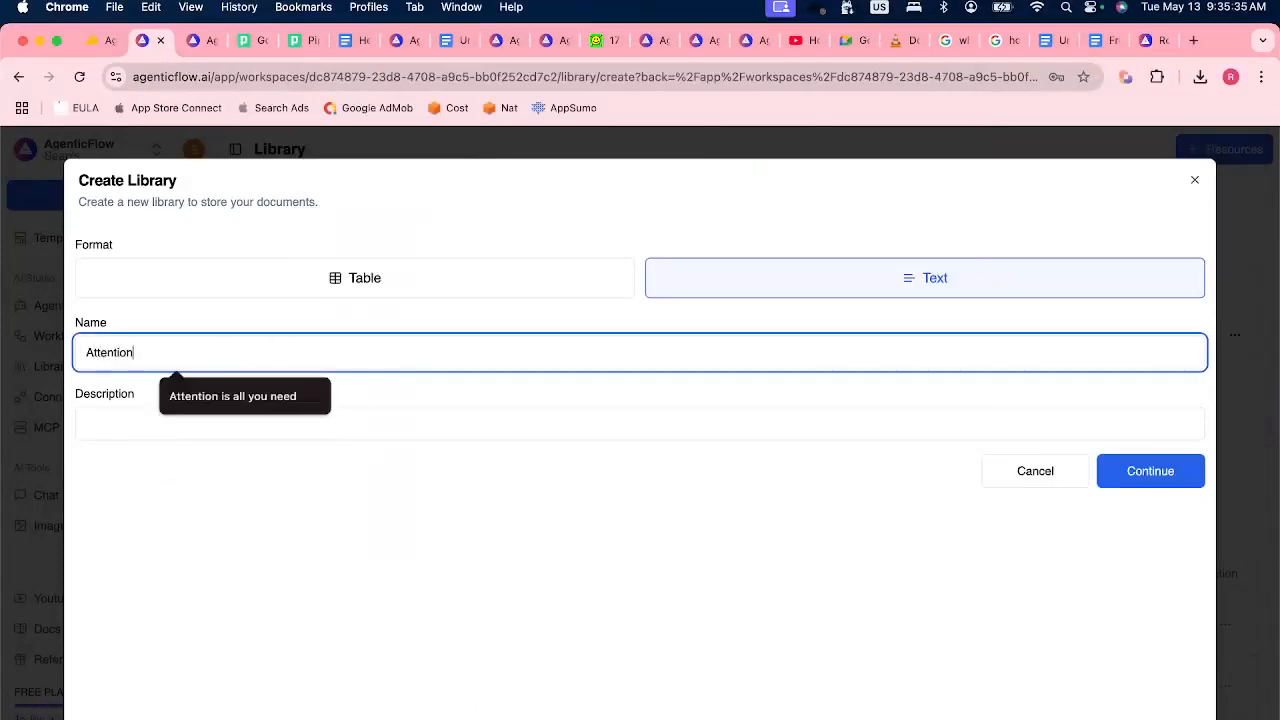
{"action": "left_click", "coordinate": [290, 397]}
{"action": "left_click", "coordinate": [290, 397]}
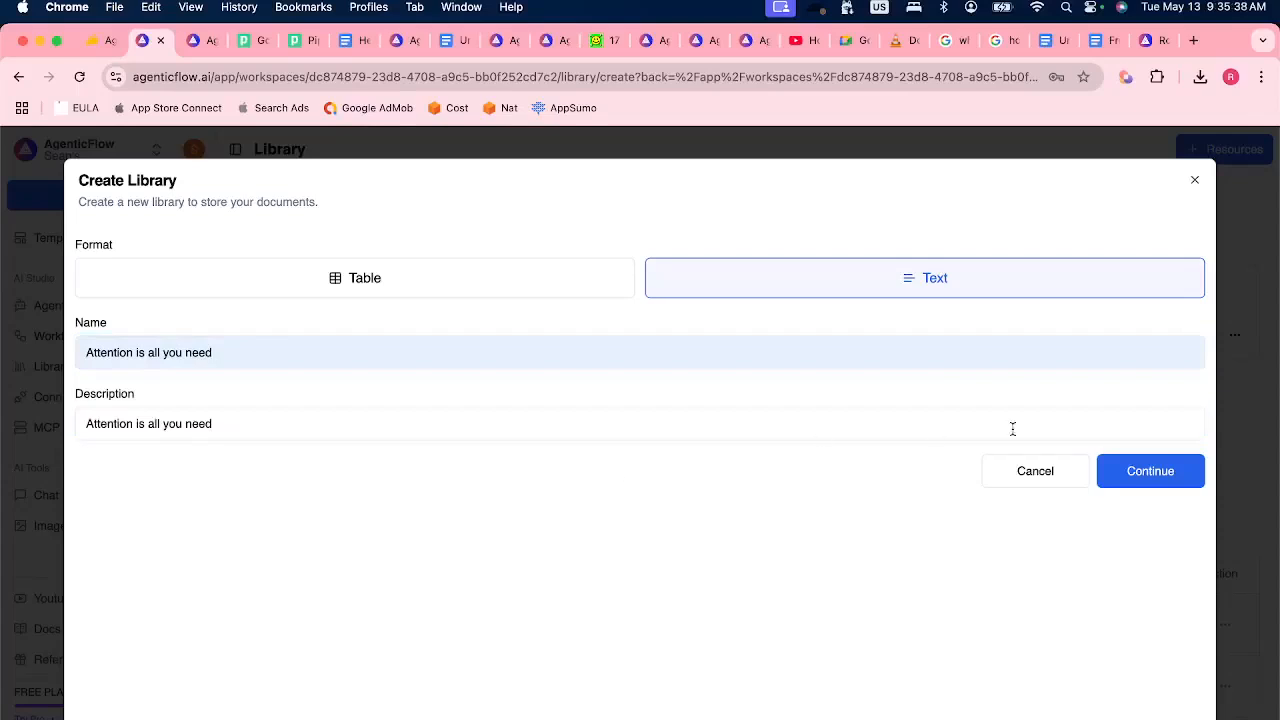
{"action": "left_click", "coordinate": [1137, 480]}
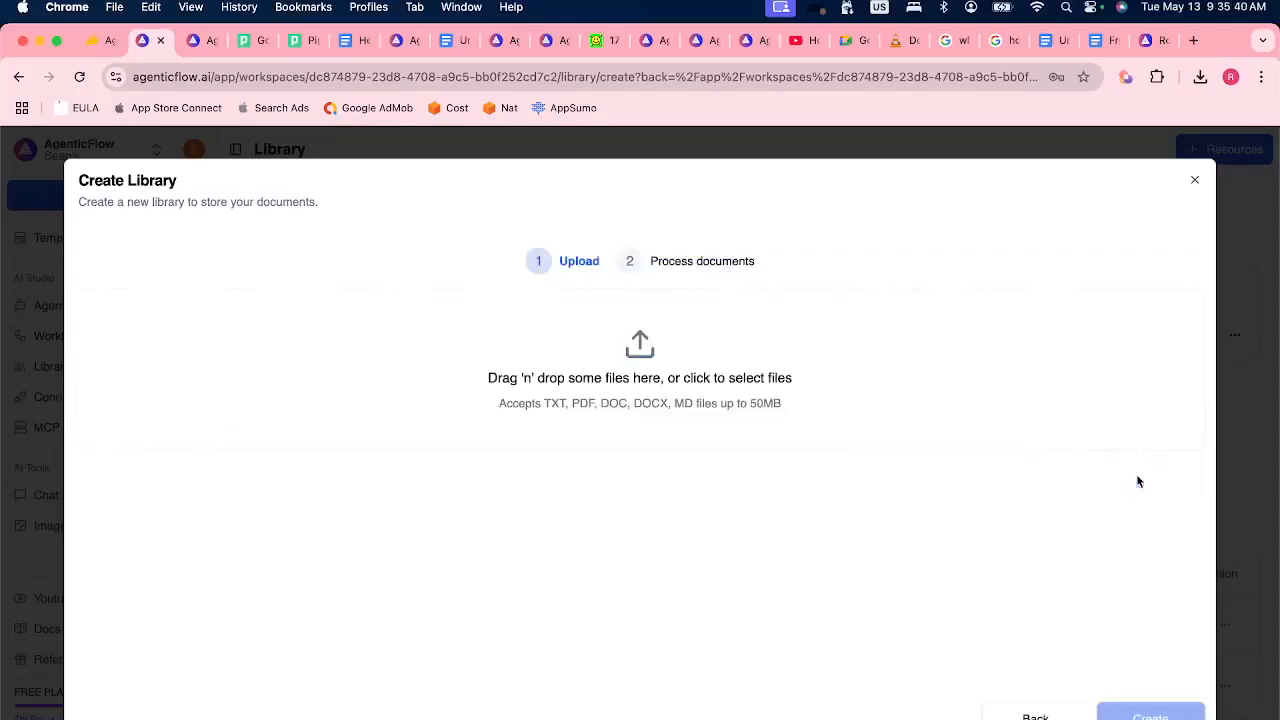
Add 1706.03762v7.pdf from the recent downloads to the upload list, and remove it from the list.
{"action": "left_click", "coordinate": [1157, 77]}
{"action": "left_click", "coordinate": [1200, 78]}
{"action": "left_click_drag", "start_coordinate": [1030, 195], "coordinate": [615, 360]}
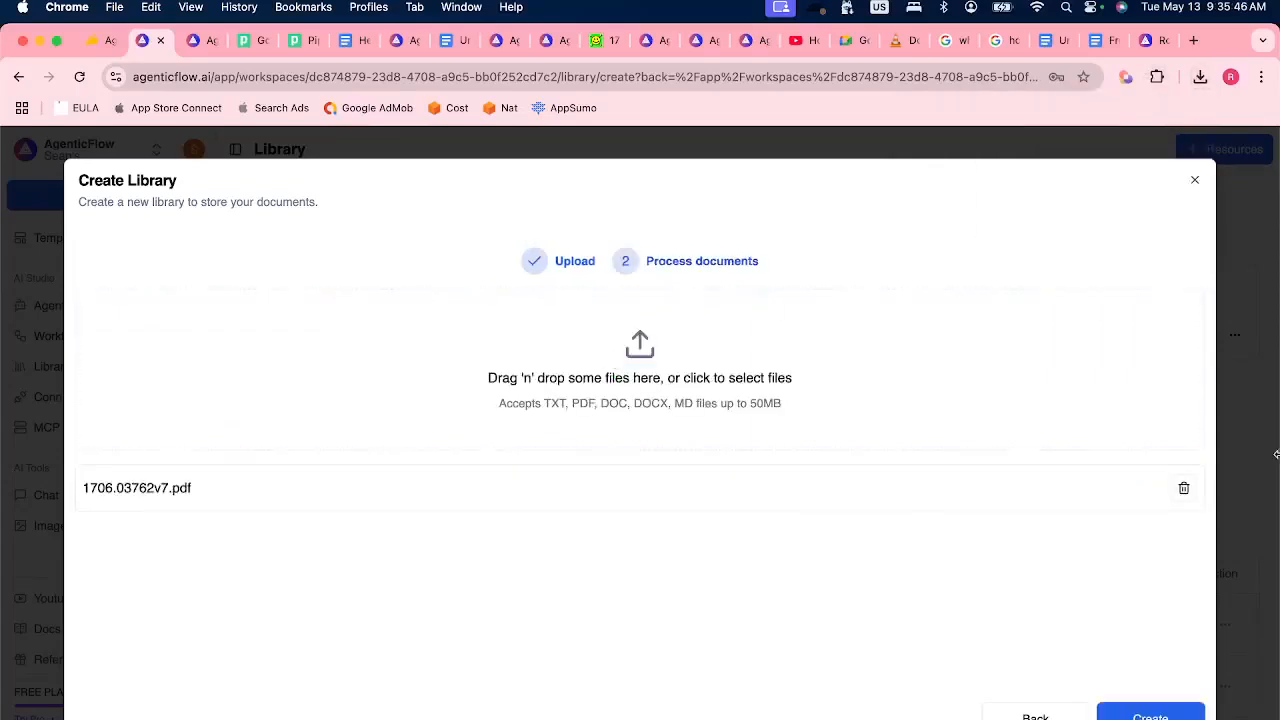
{"action": "left_click", "coordinate": [1185, 490]}
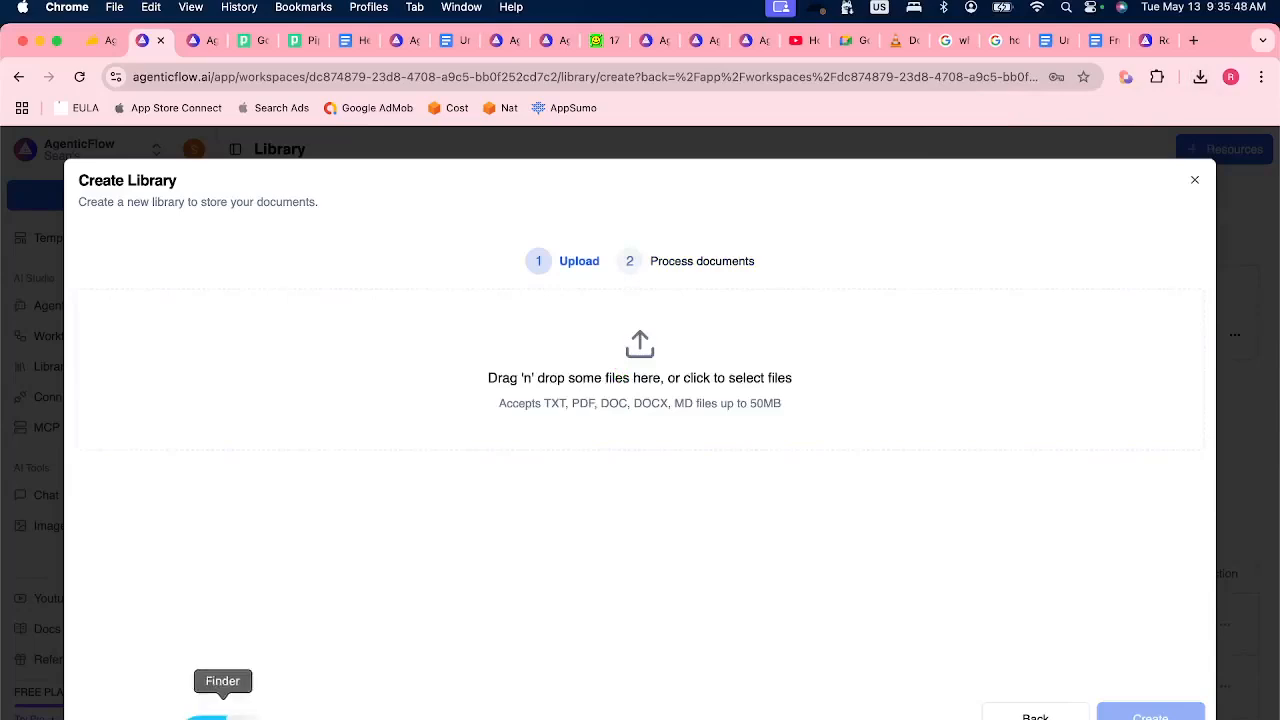
Add 1706.03762v7.pdf from Finder to the upload list and create the library.
{"action": "left_click", "coordinate": [217, 708]}
{"action": "key", "text": "space"}
{"action": "left_click_drag", "start_coordinate": [969, 176], "coordinate": [537, 408]}
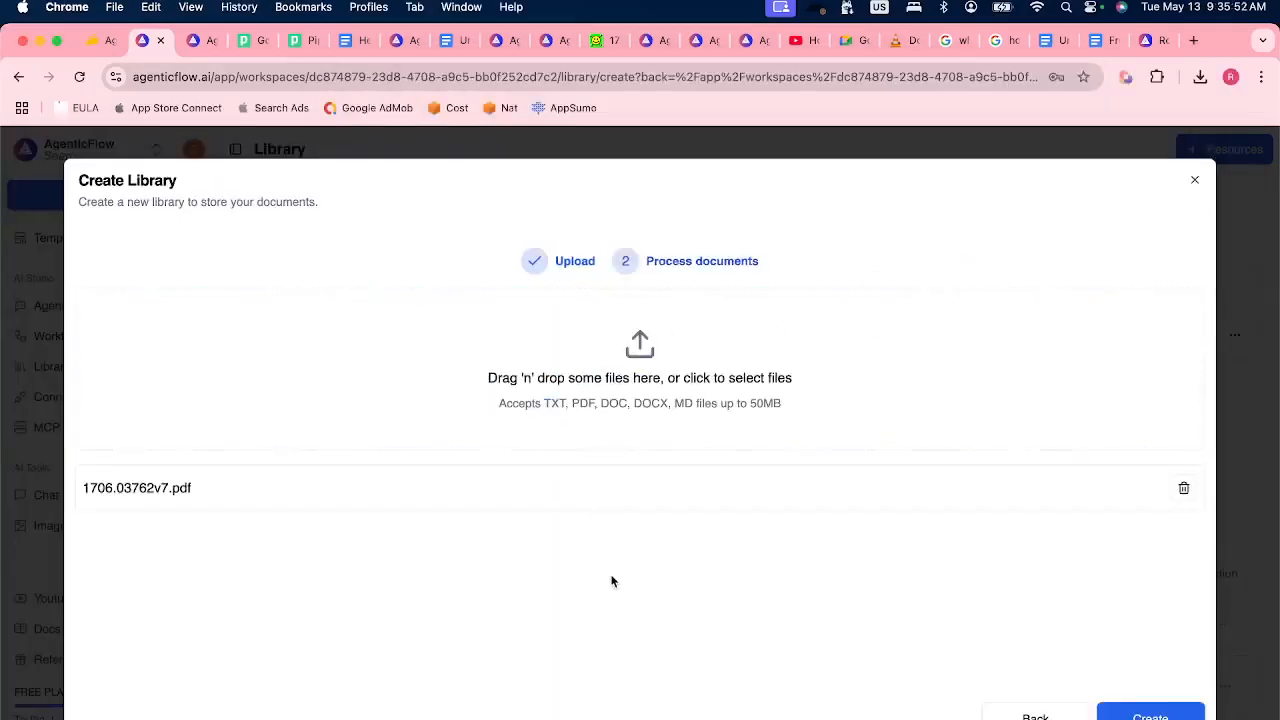
{"action": "left_click", "coordinate": [1150, 710]}
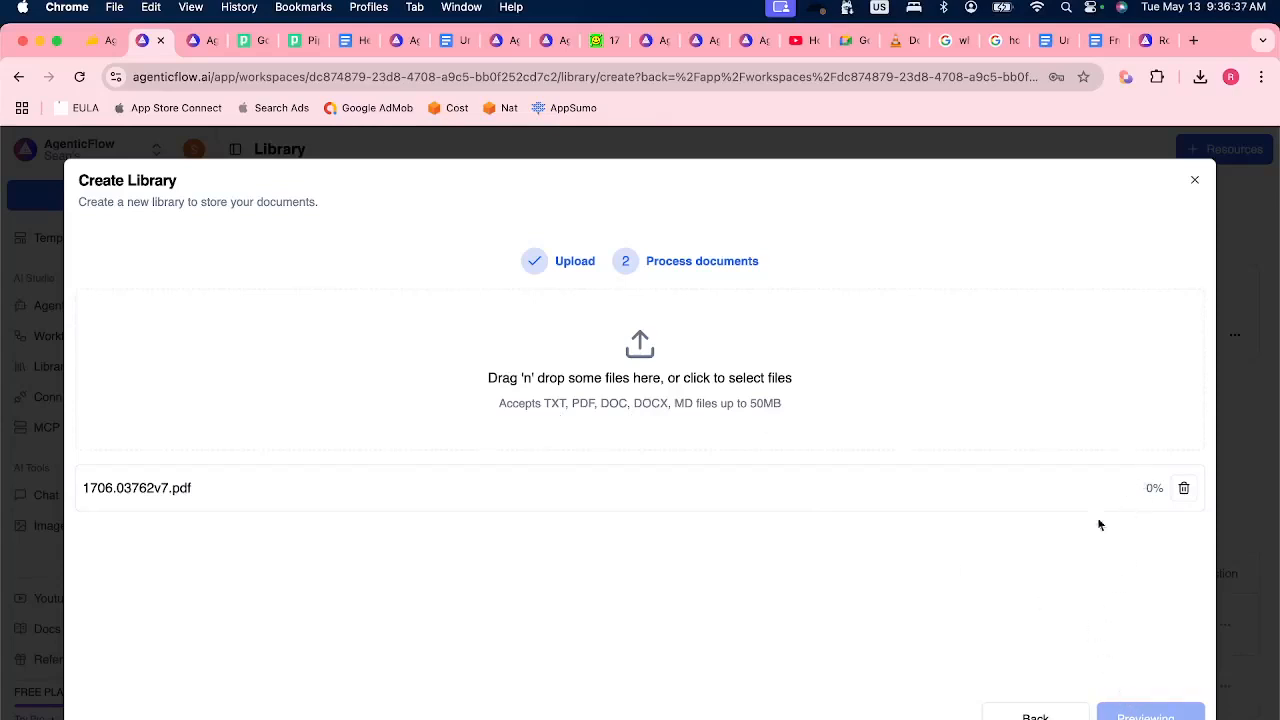
Check the Text Knowledge resources for the "Attention is all you need" entry.
{"action": "left_click", "coordinate": [557, 711]}
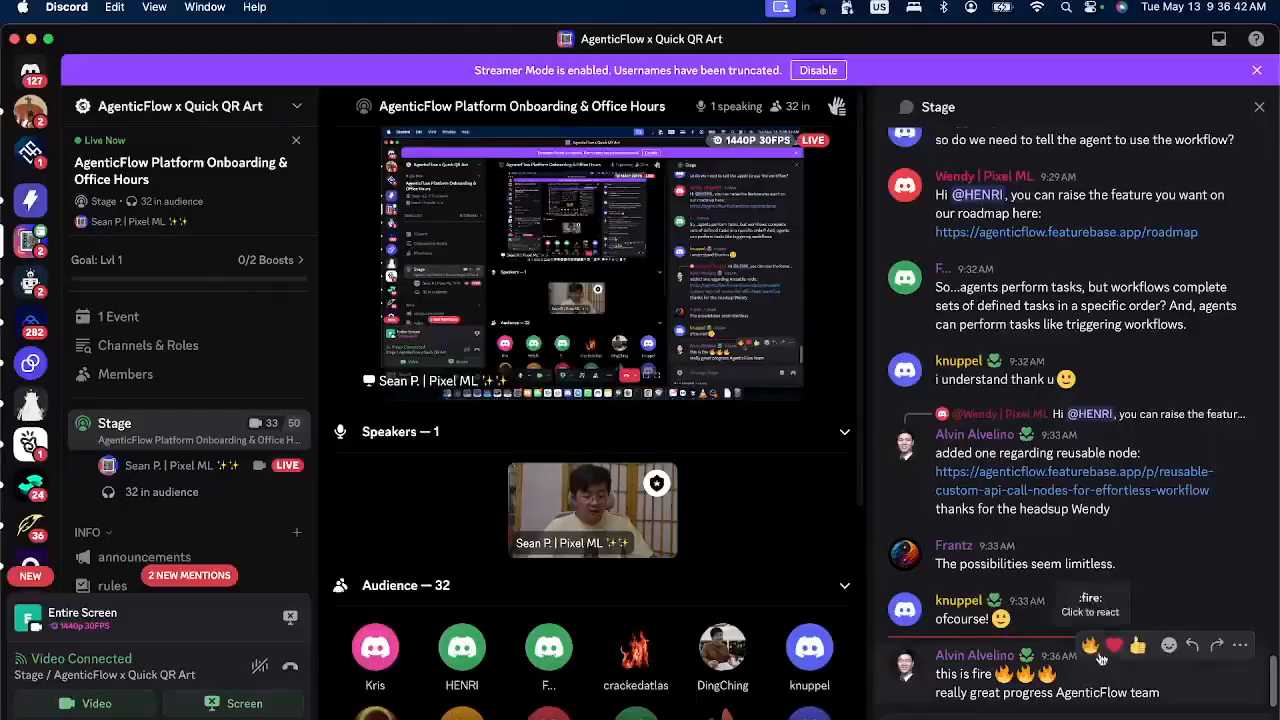
{"action": "key", "text": "super+Tab"}
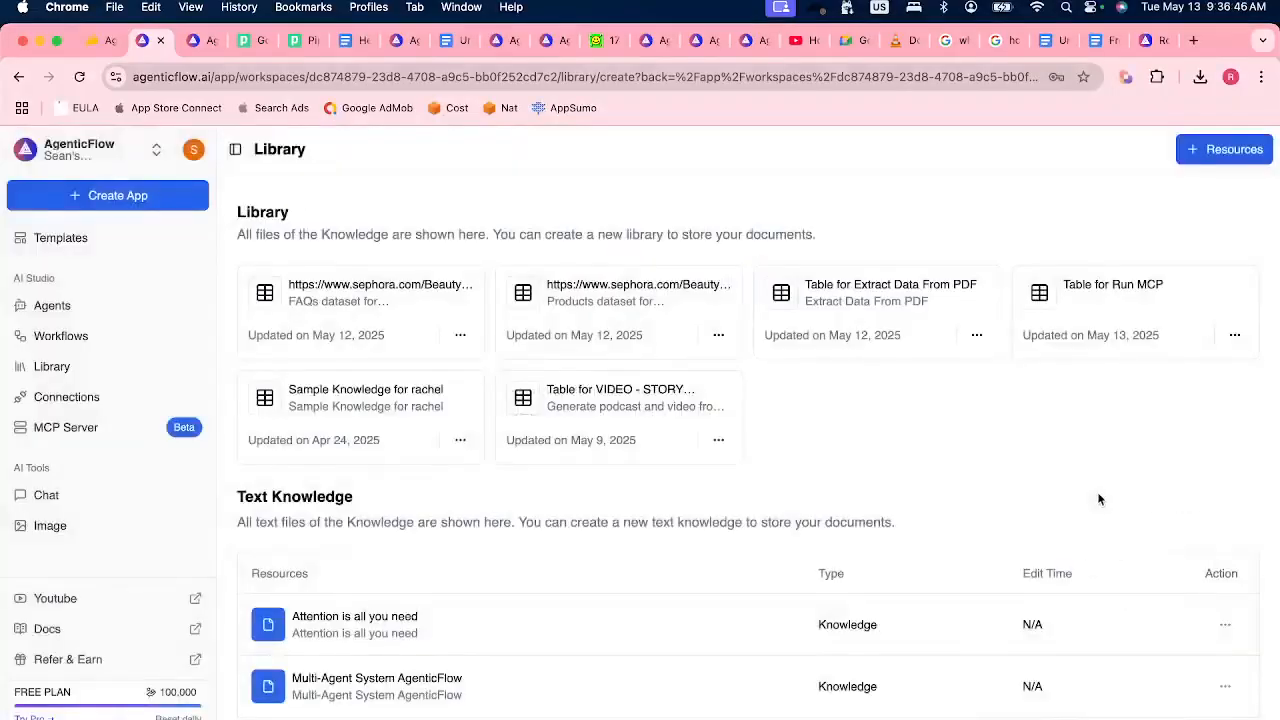
{"action": "scroll", "coordinate": [440, 714], "scroll_direction": "down", "scroll_amount": 1}
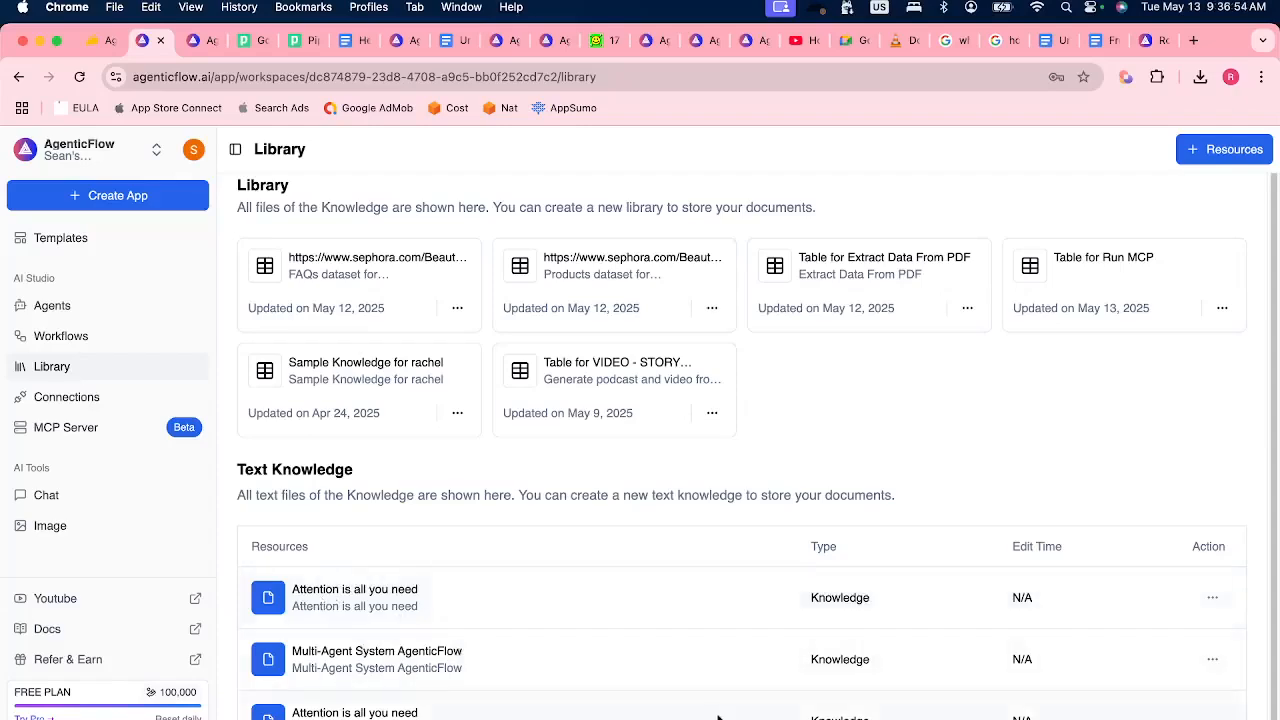
Open the last-listed "Attention is all you need" text knowledge, review its text chunks, and train the dataset.
{"action": "left_click", "coordinate": [370, 716]}
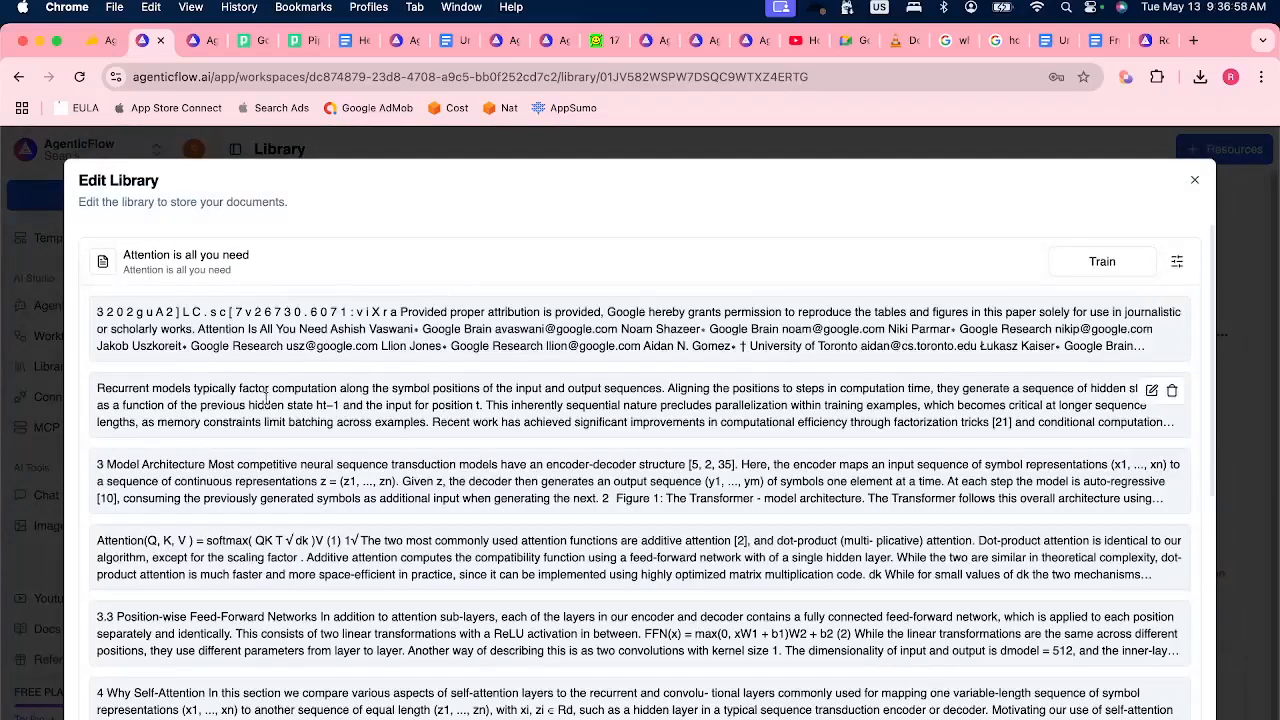
{"action": "scroll", "coordinate": [637, 470], "scroll_direction": "down", "scroll_amount": 5}
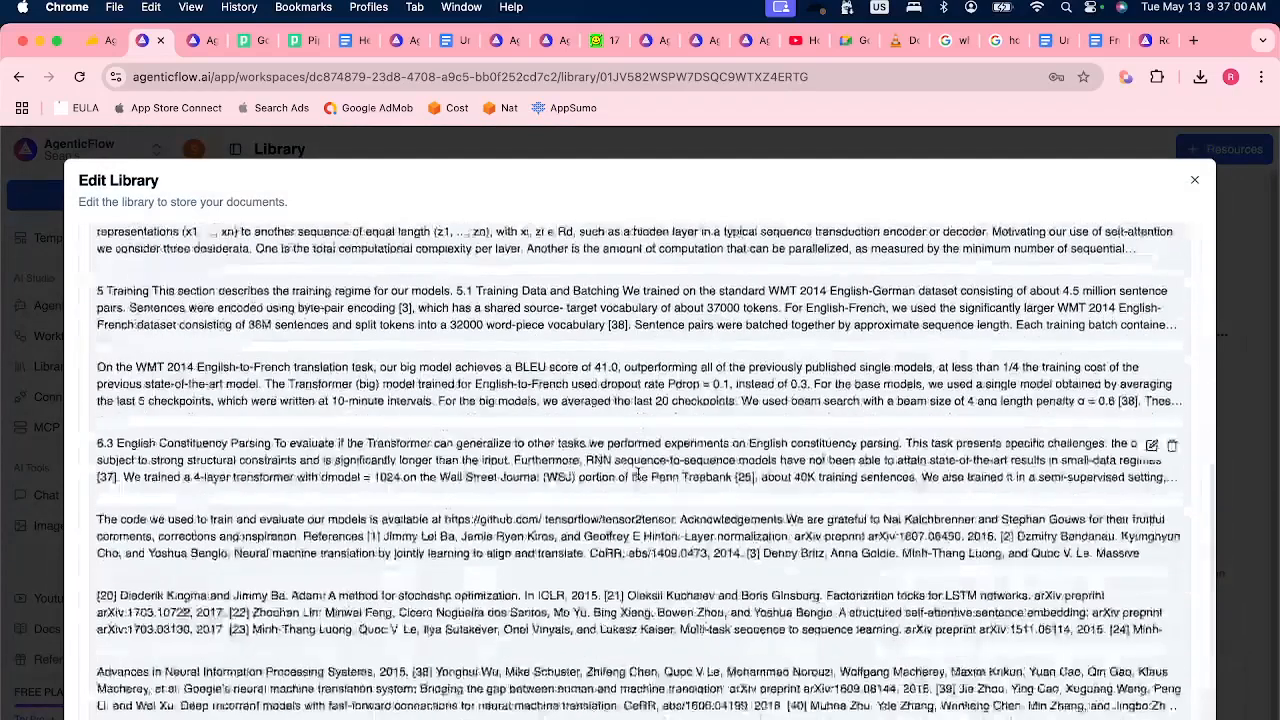
{"action": "scroll", "coordinate": [637, 473], "scroll_direction": "up", "scroll_amount": 5}
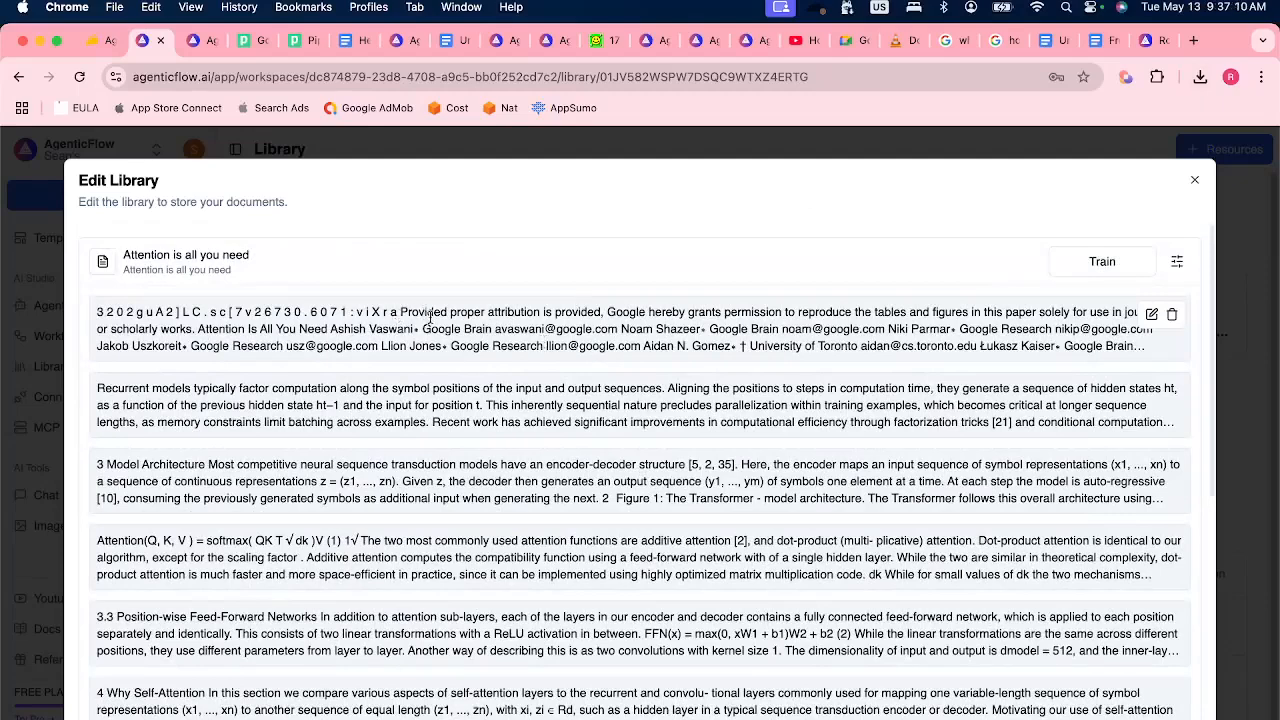
{"action": "left_click", "coordinate": [1067, 263]}
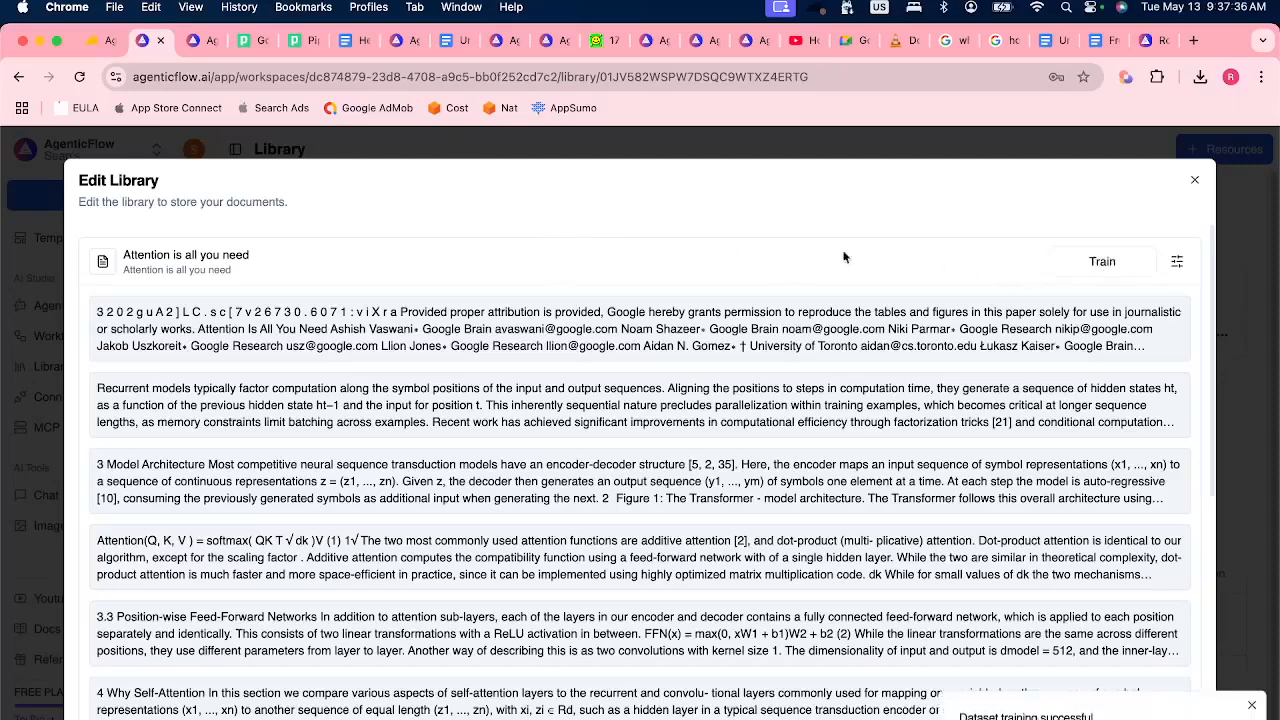
Open agenticflow.ai/pricing and compare the knowledge storage allowances of the Free, Pro and Team plans.
{"action": "left_click", "coordinate": [200, 40]}
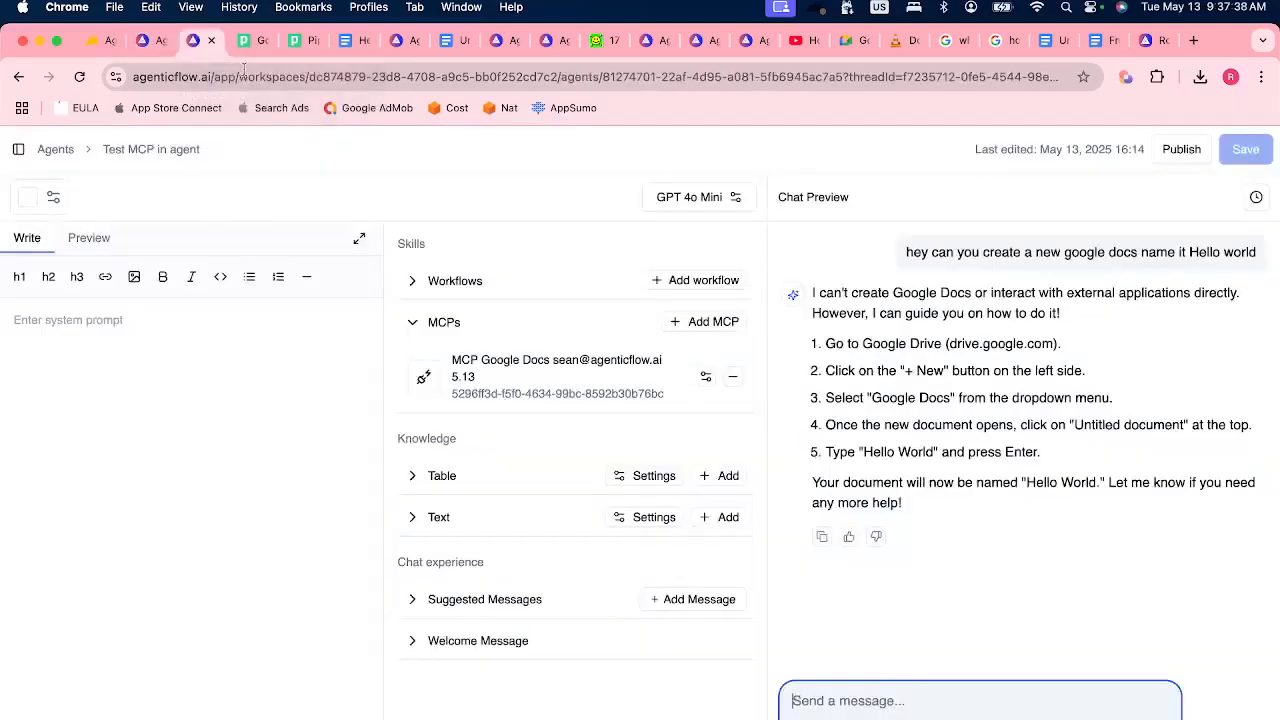
{"action": "left_click", "coordinate": [388, 75]}
{"action": "type", "text": "agenticflow.ai/mc"}
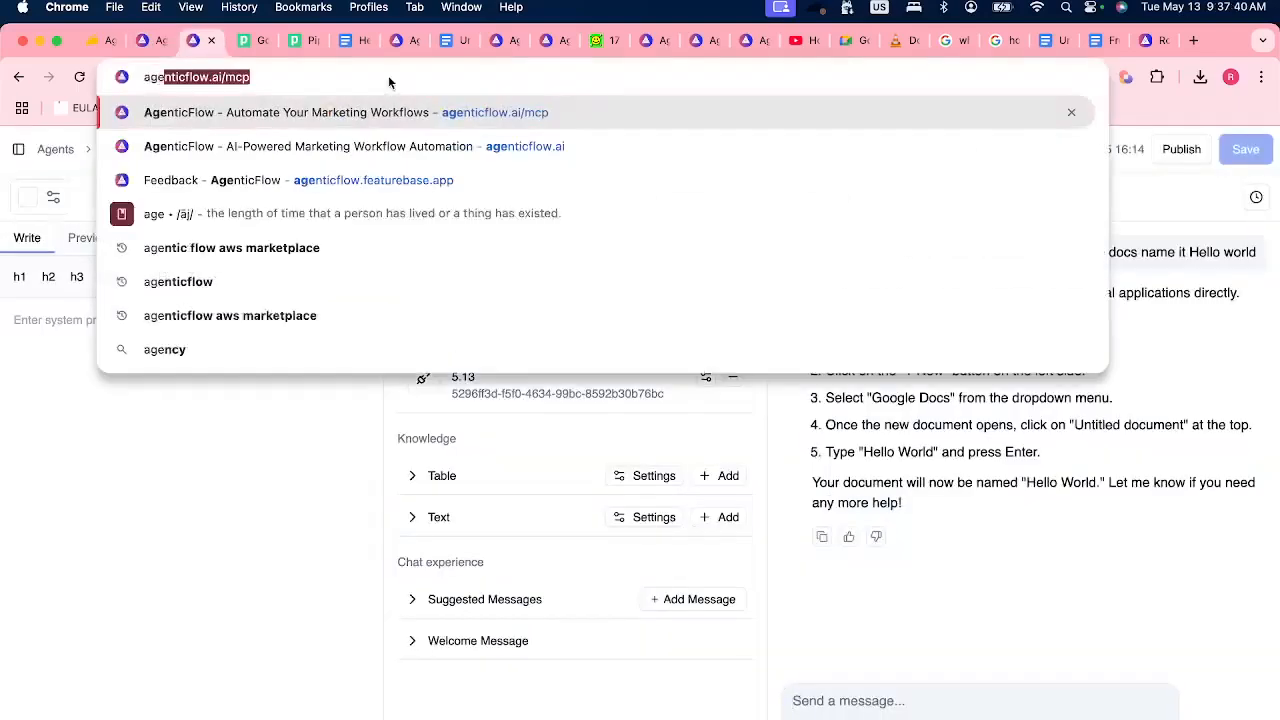
{"action": "key", "text": "BackSpace"}
{"action": "key", "text": "BackSpace"}
{"action": "type", "text": "pricing"}
{"action": "key", "text": "Return"}
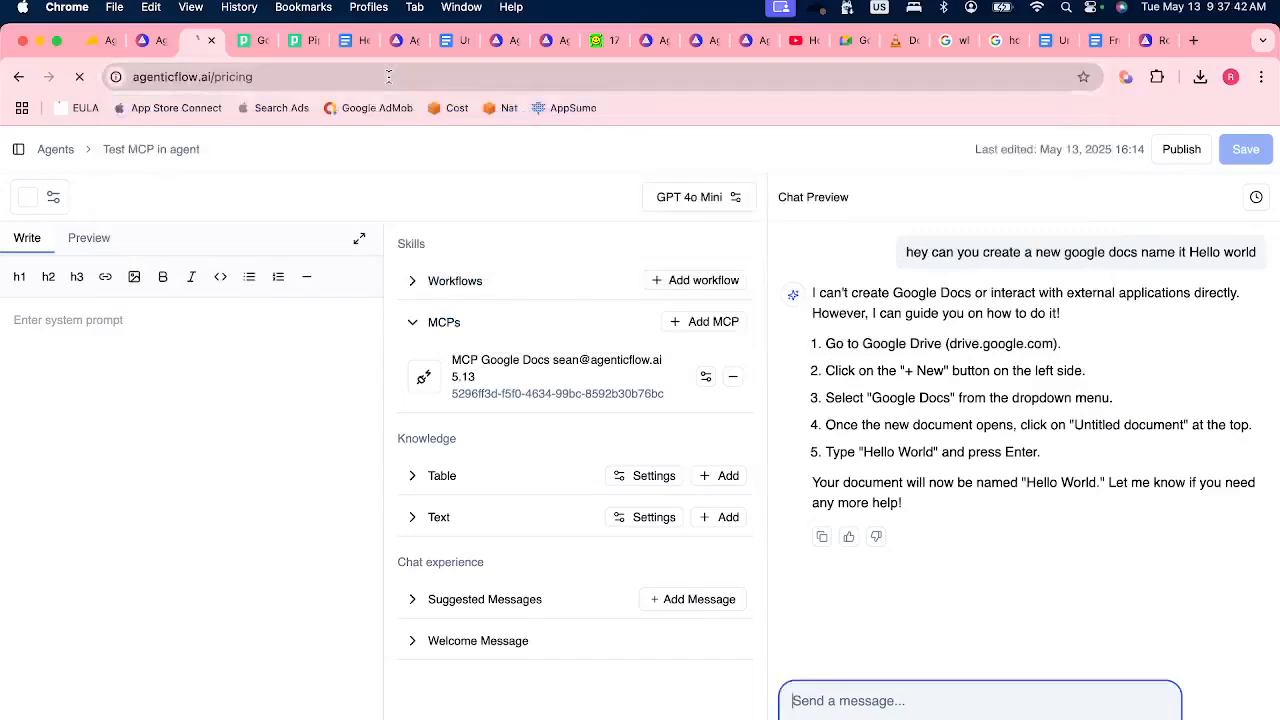
{"action": "scroll", "coordinate": [476, 453], "scroll_direction": "down", "scroll_amount": 3}
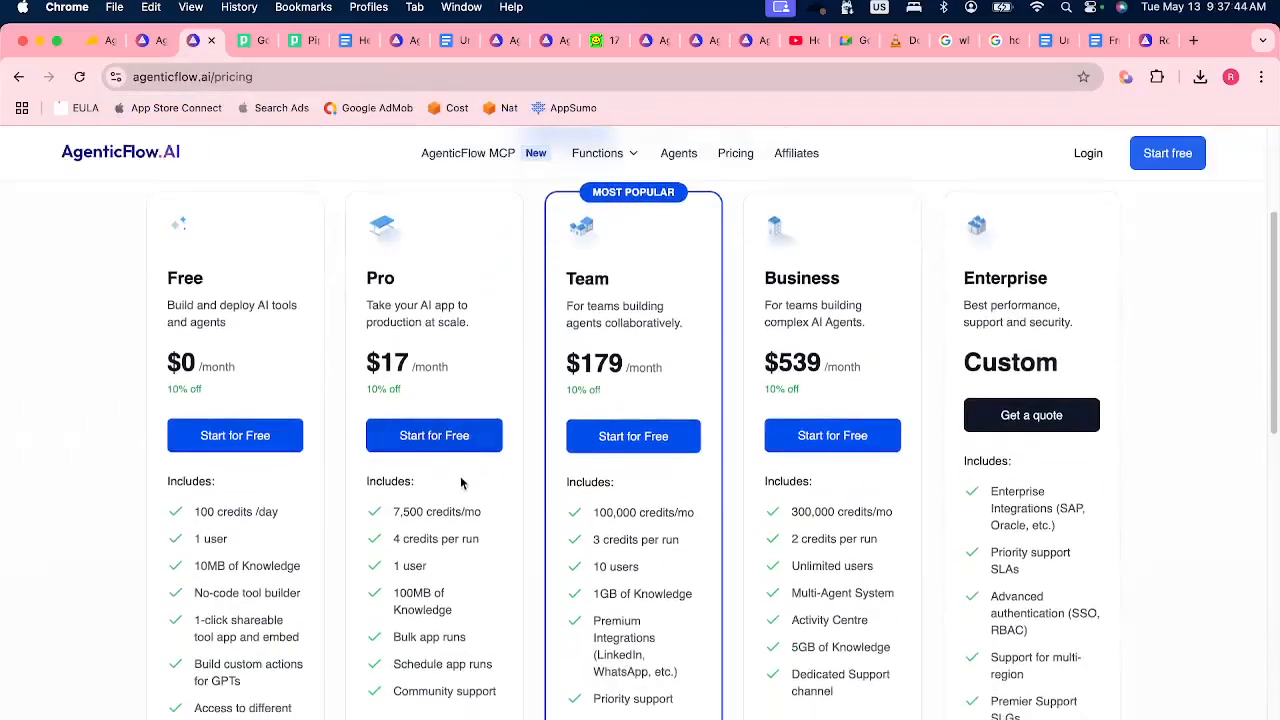
{"action": "left_click_drag", "start_coordinate": [201, 566], "coordinate": [300, 566]}
{"action": "left_click_drag", "start_coordinate": [398, 590], "coordinate": [458, 606]}
{"action": "mouse_move", "coordinate": [700, 600]}
{"action": "left_mouse_down"}
{"action": "mouse_move", "coordinate": [599, 596]}
{"action": "mouse_move", "coordinate": [708, 596]}
{"action": "left_mouse_up"}
{"action": "left_click", "coordinate": [670, 622]}
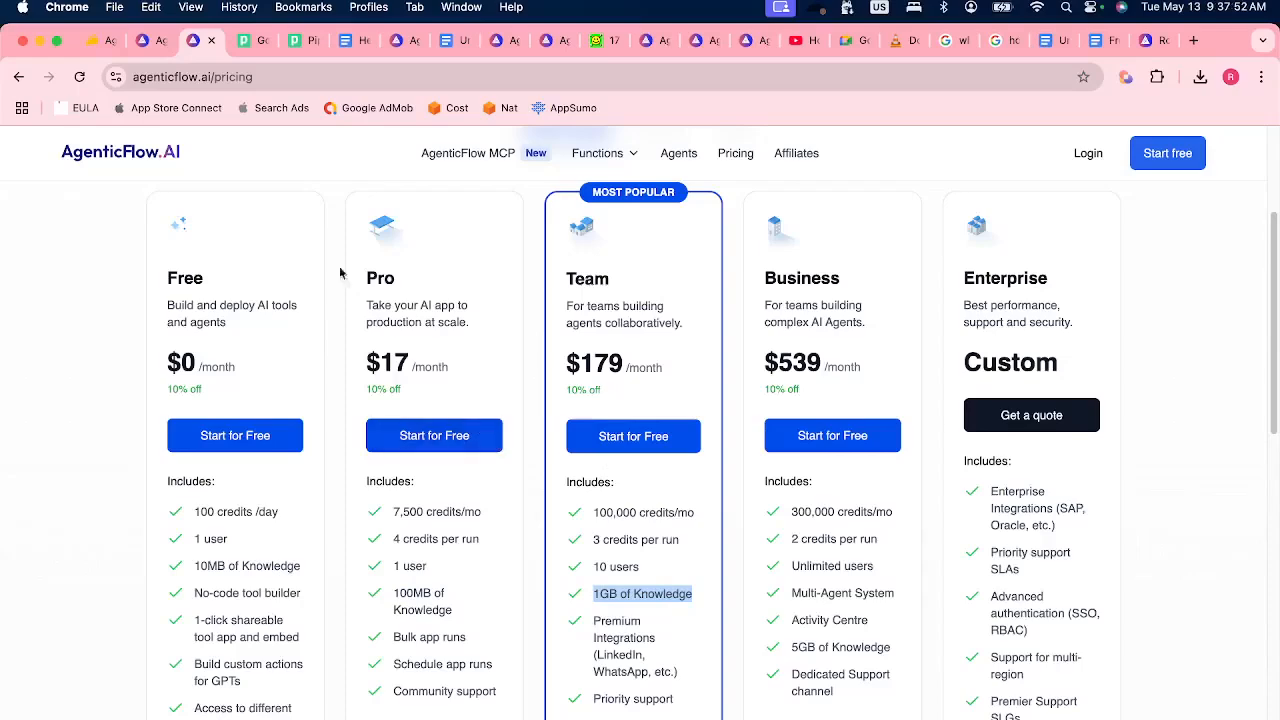
Review the first text chunk of the "Attention is all you need" library against the Team plan's knowledge allowance.
{"action": "left_click", "coordinate": [172, 50]}
{"action": "left_click_drag", "start_coordinate": [253, 314], "coordinate": [527, 329]}
{"action": "left_click", "coordinate": [538, 331]}
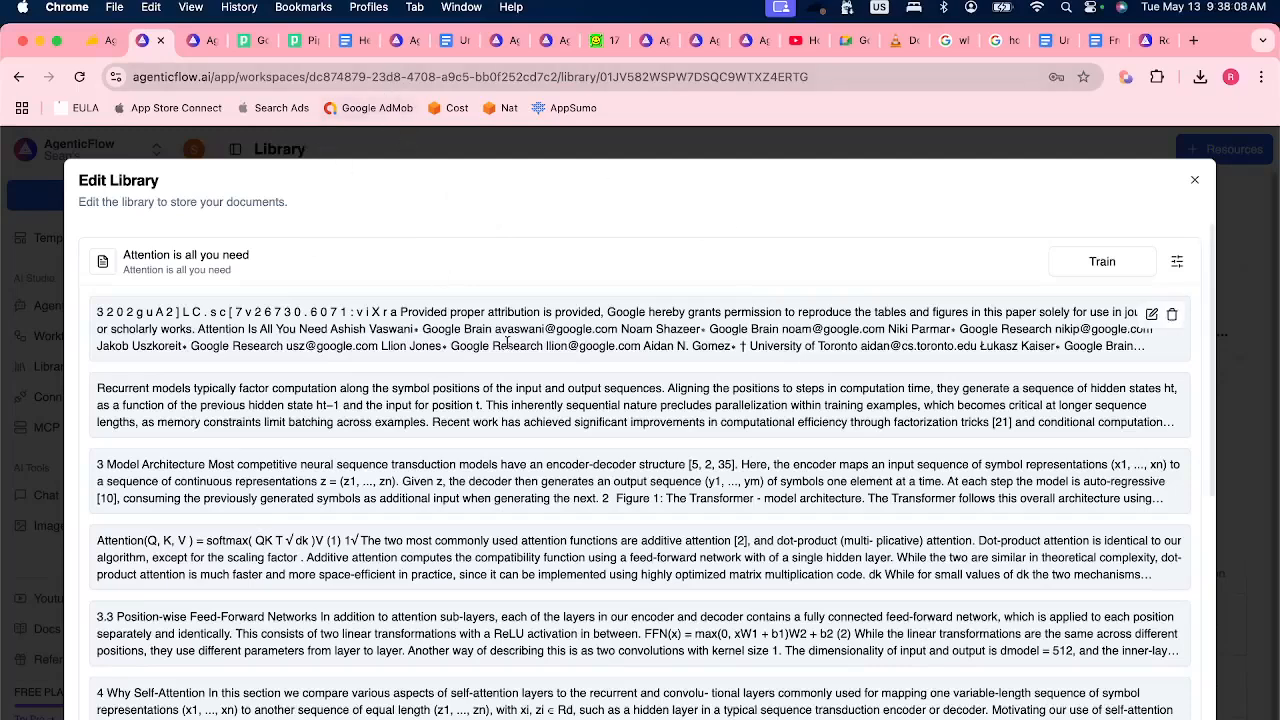
{"action": "left_click", "coordinate": [206, 46]}
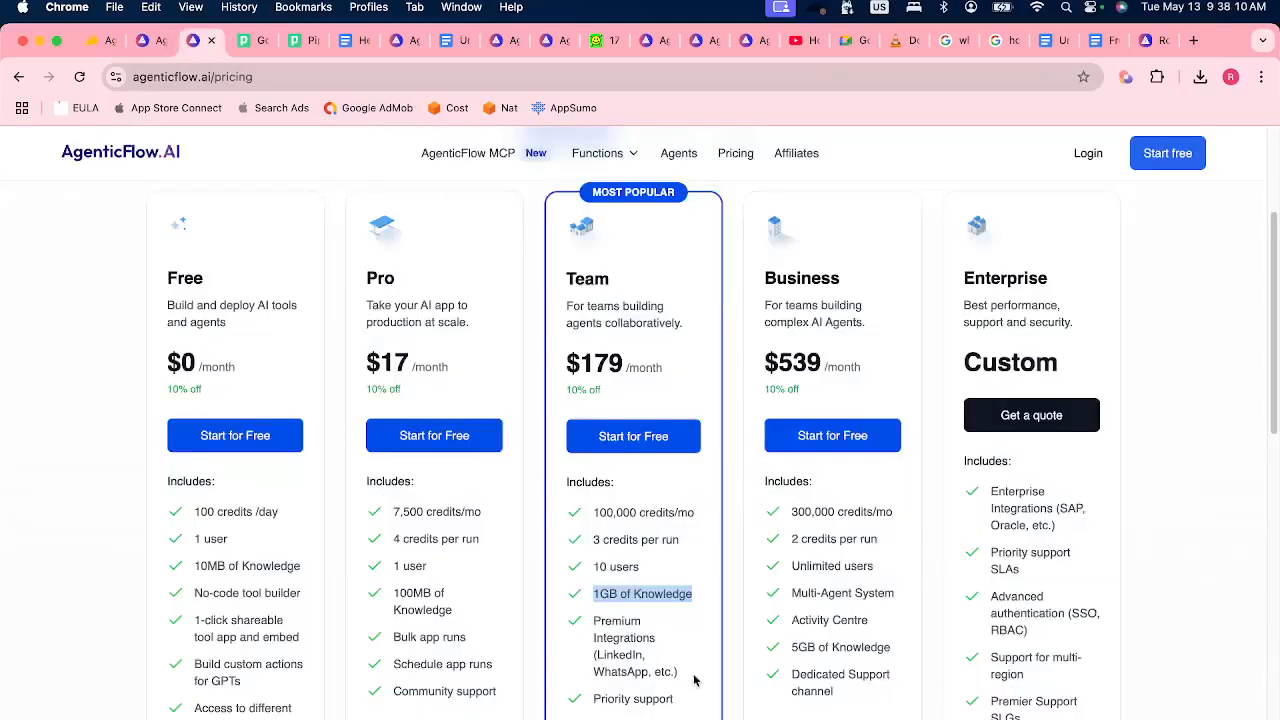
{"action": "left_click", "coordinate": [636, 596]}
{"action": "left_click", "coordinate": [152, 41]}
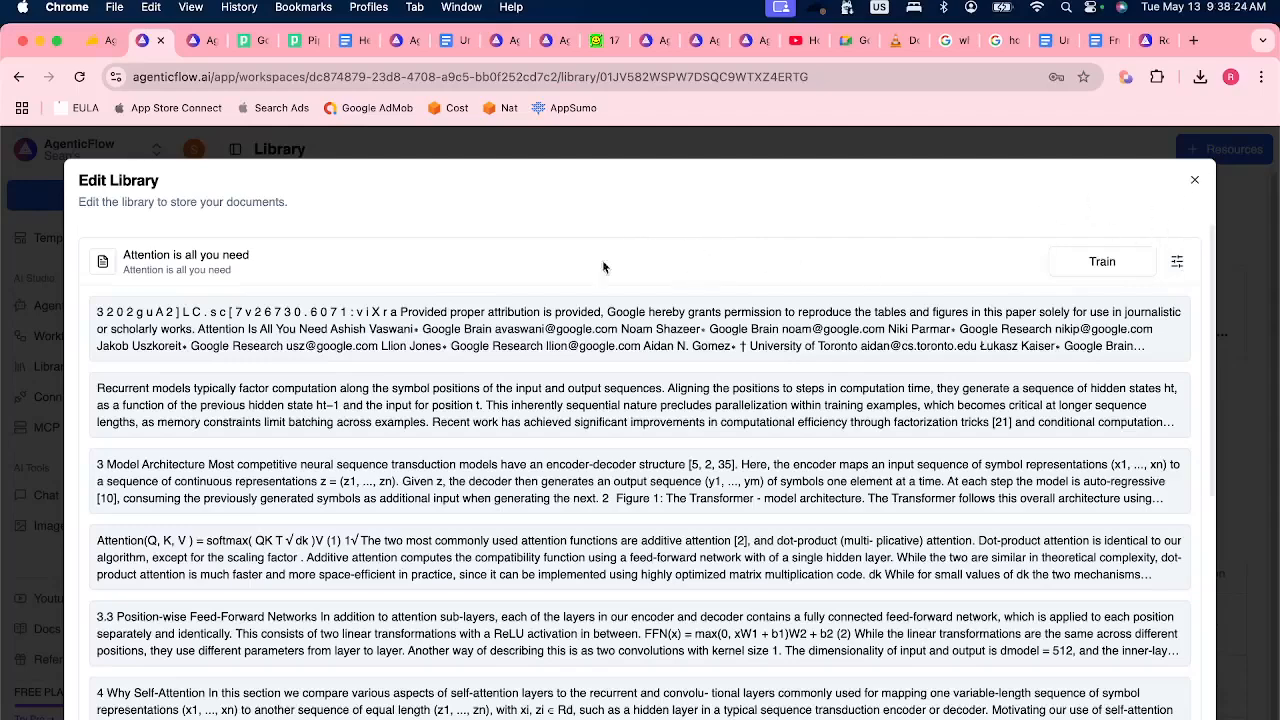
Close the library editor and create a new agent from scratch named "Test TEXT Knowledge 5.13".
{"action": "left_click", "coordinate": [1199, 181]}
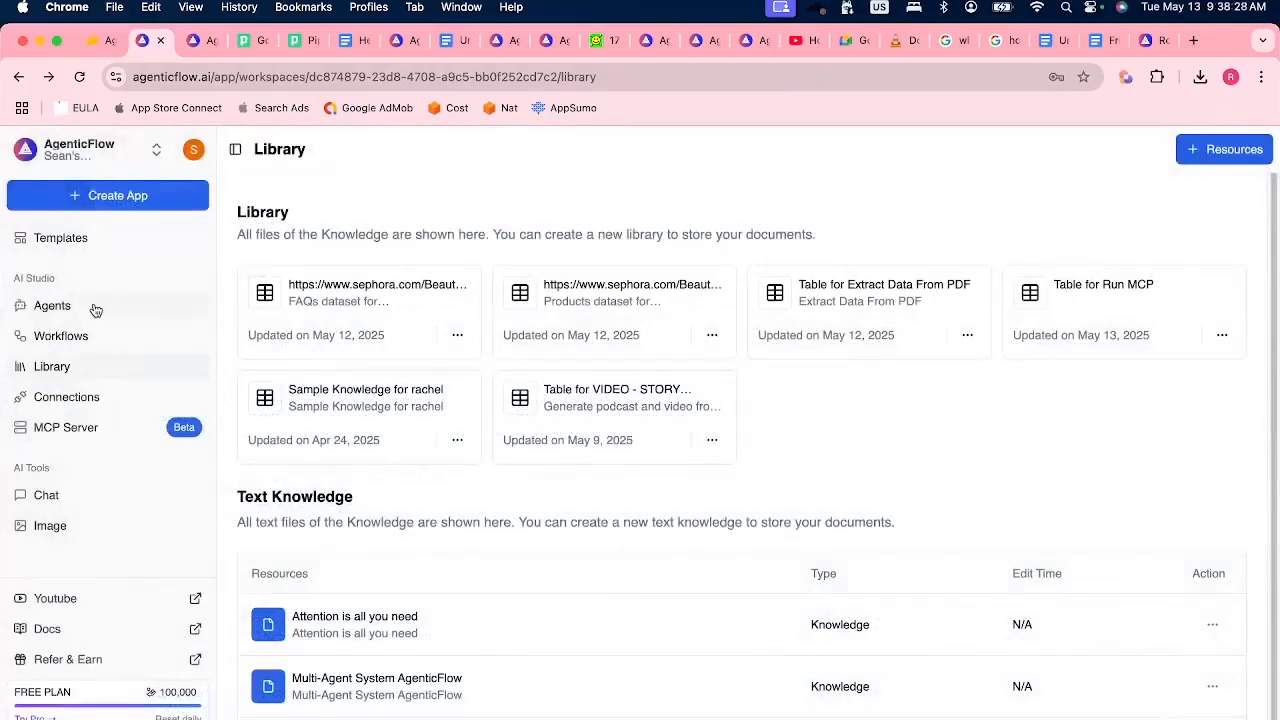
{"action": "left_click", "coordinate": [52, 306]}
{"action": "left_click", "coordinate": [1226, 148]}
{"action": "left_click", "coordinate": [1179, 199]}
{"action": "left_click", "coordinate": [423, 503]}
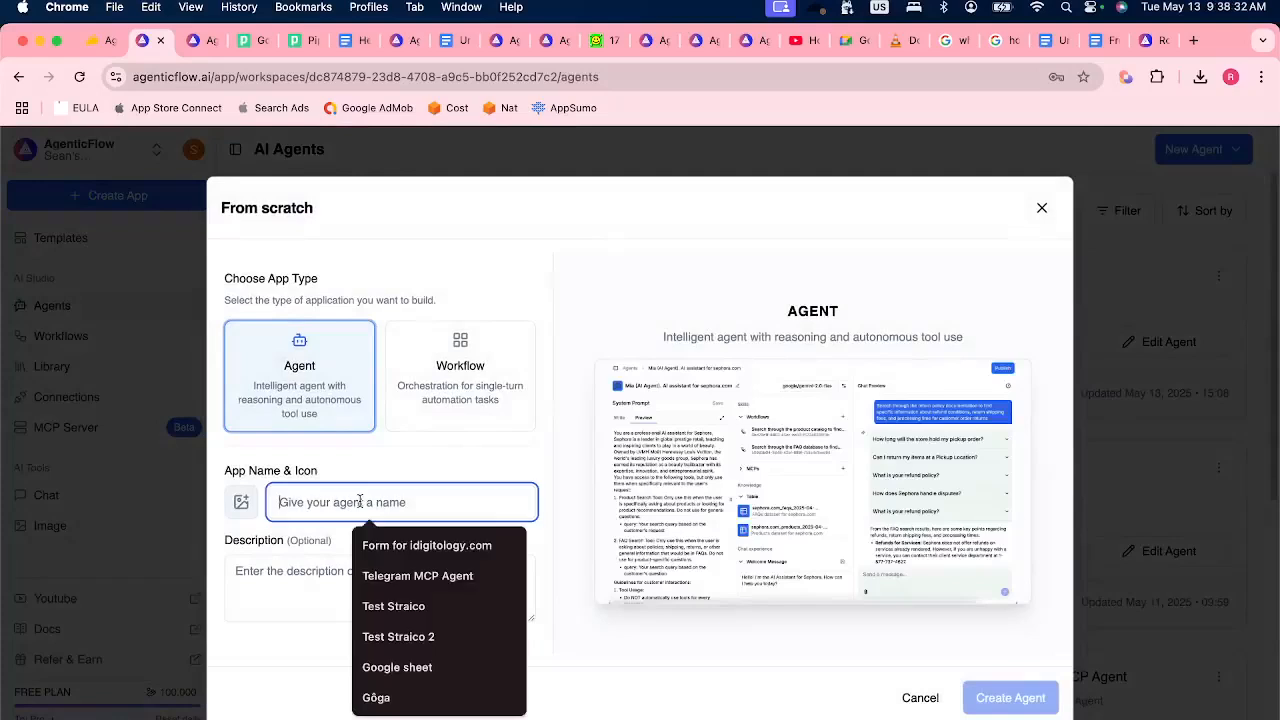
{"action": "type", "text": "Test TEXT Kn"}
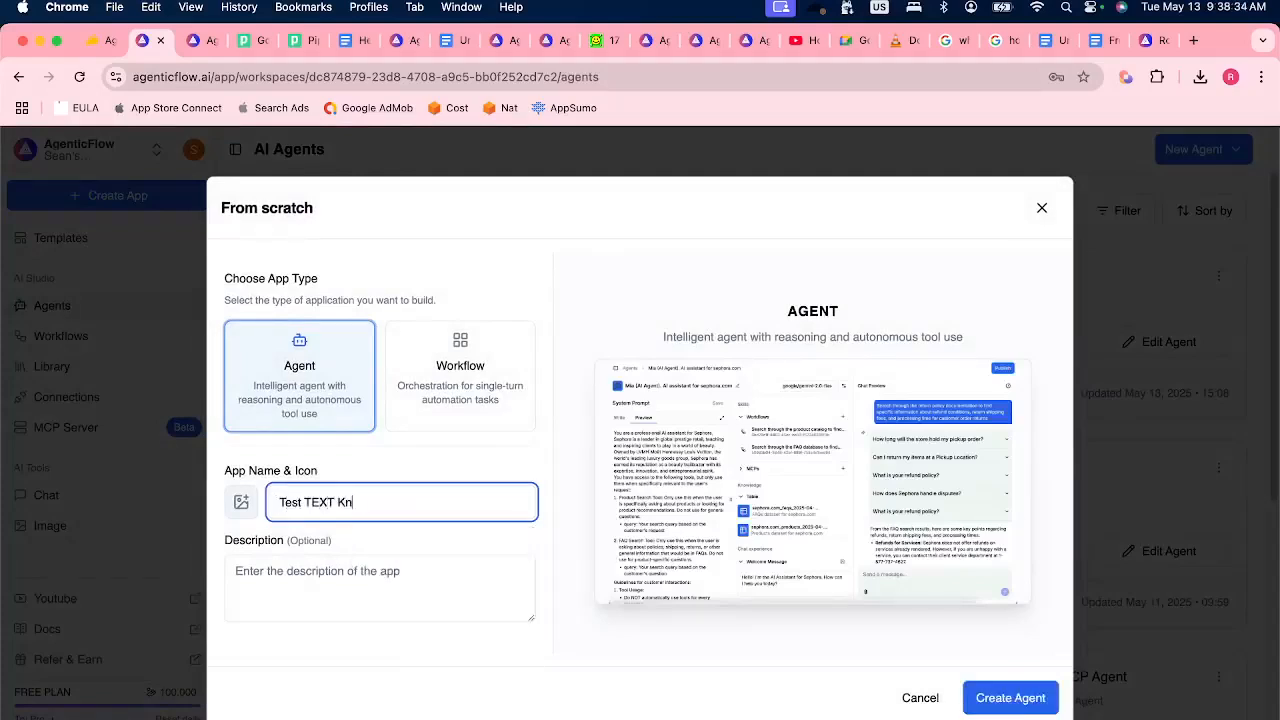
{"action": "type", "text": "owledge 5.12"}
{"action": "left_click", "coordinate": [988, 697]}
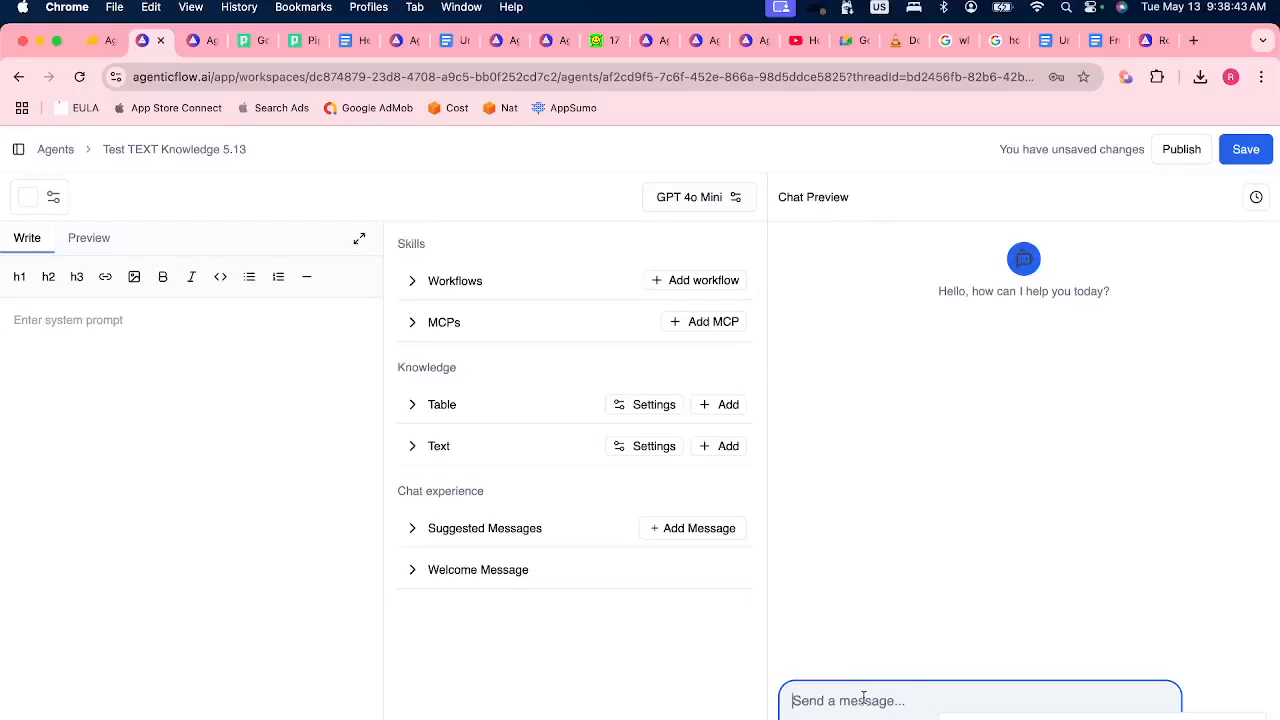
Send "Model Architecture" to the agent in the chat preview, read through its answer, and start a new chat.
{"action": "type", "text": "Model A"}
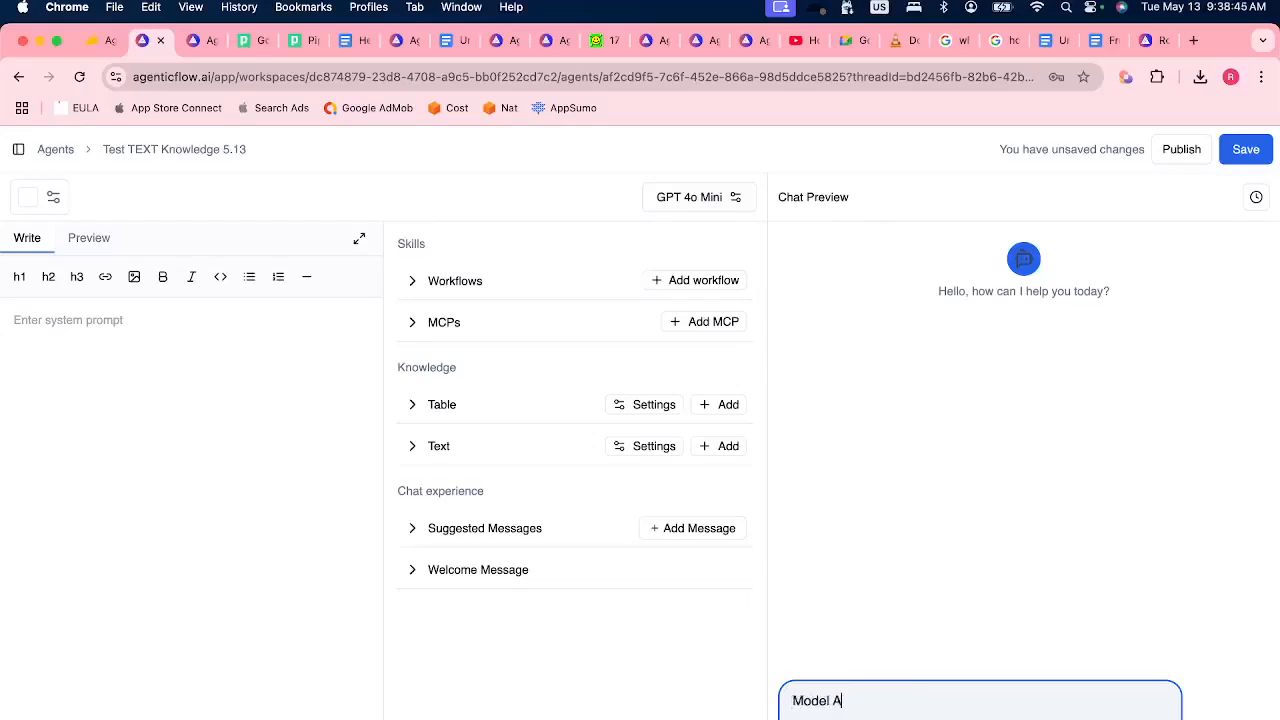
{"action": "type", "text": "rchitecture"}
{"action": "key", "text": "Return"}
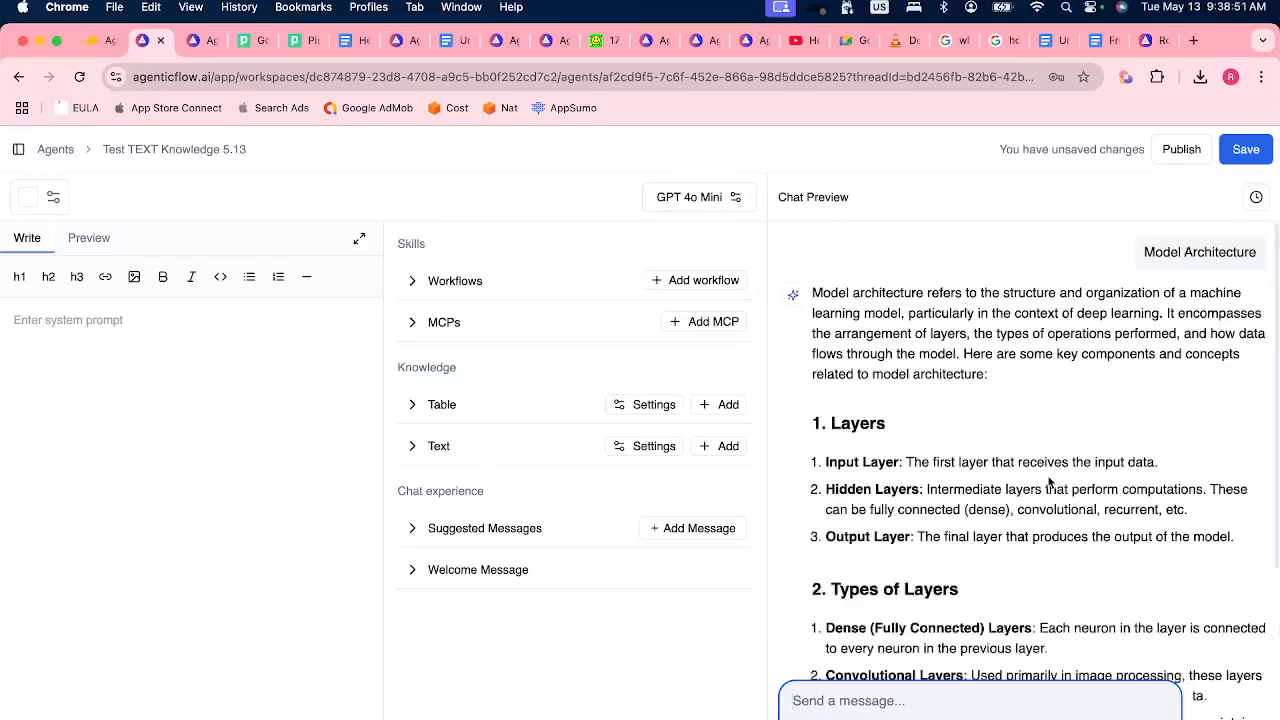
{"action": "scroll", "coordinate": [1046, 484], "scroll_direction": "up", "scroll_amount": 15}
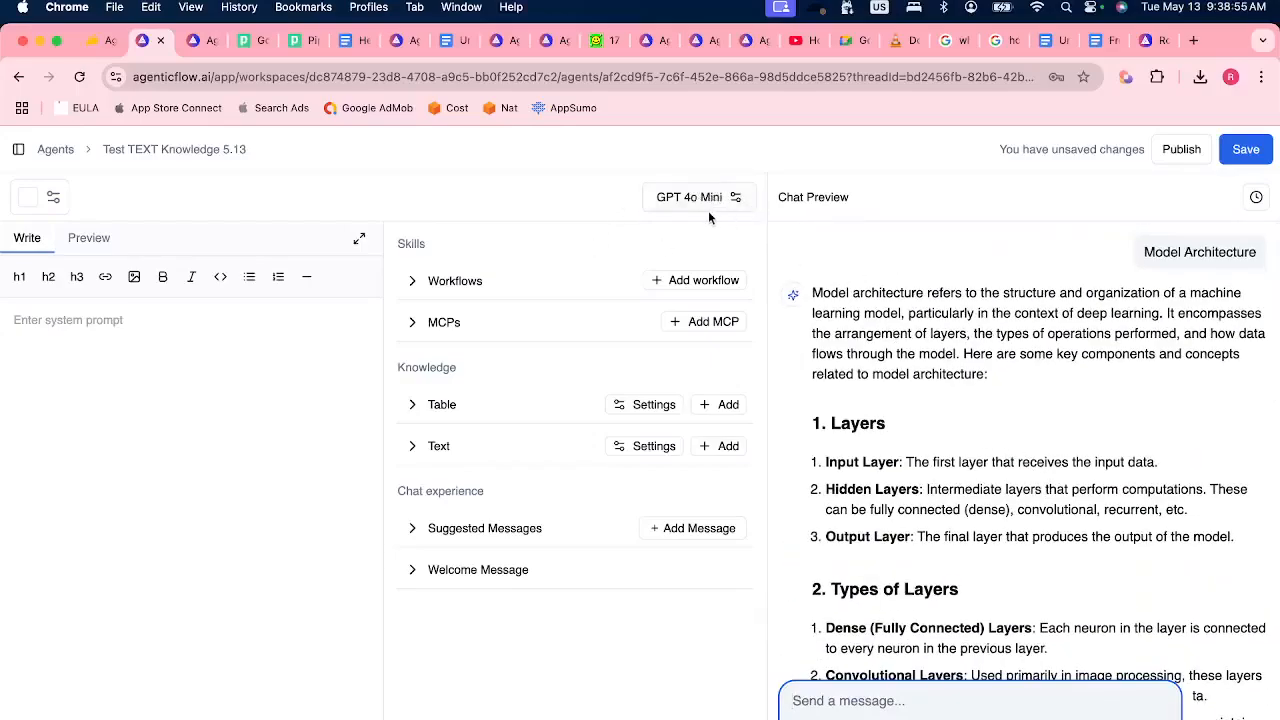
{"action": "scroll", "coordinate": [1000, 400], "scroll_direction": "down", "scroll_amount": 20}
{"action": "scroll", "coordinate": [957, 402], "scroll_direction": "up", "scroll_amount": 12}
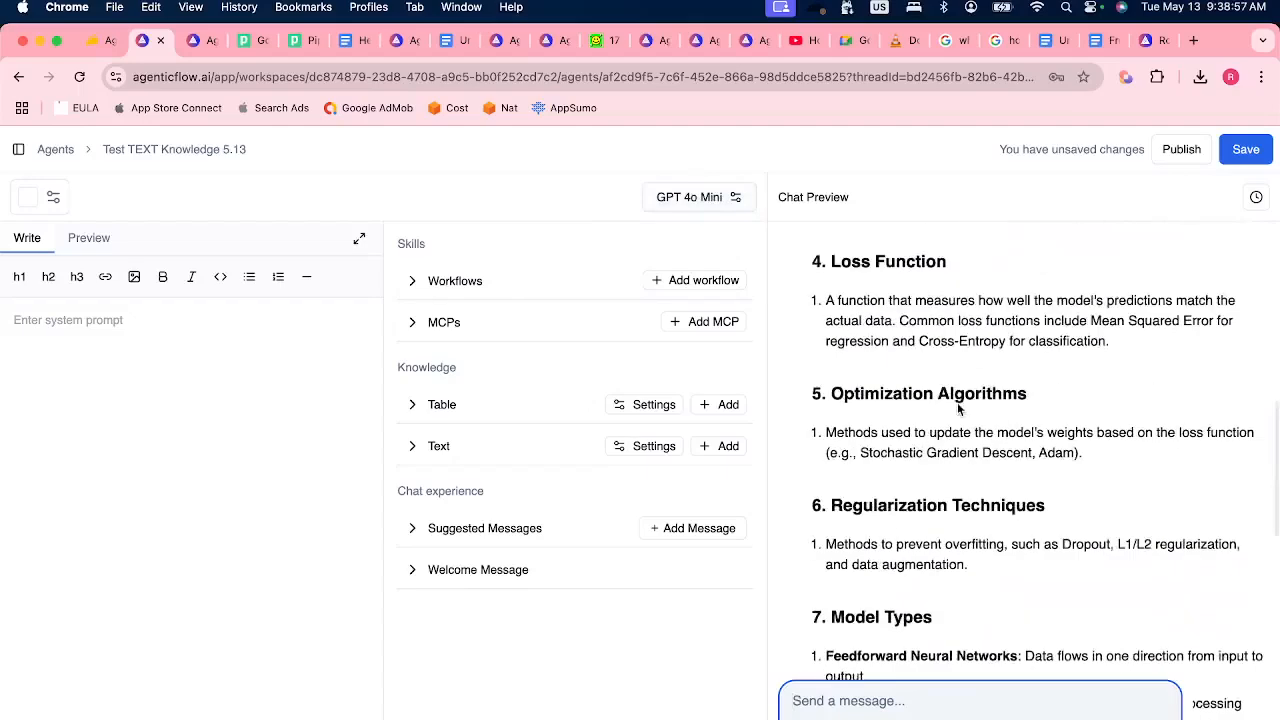
{"action": "scroll", "coordinate": [1197, 288], "scroll_direction": "up", "scroll_amount": 8}
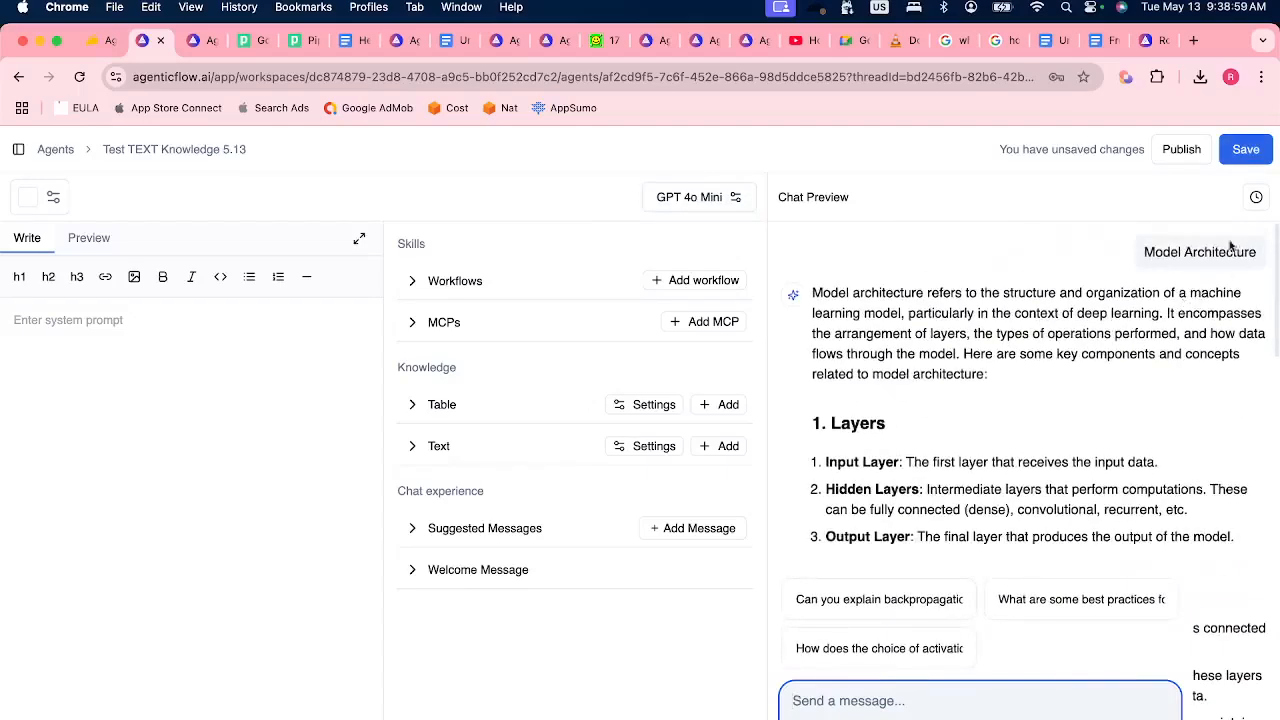
{"action": "left_click", "coordinate": [1257, 199]}
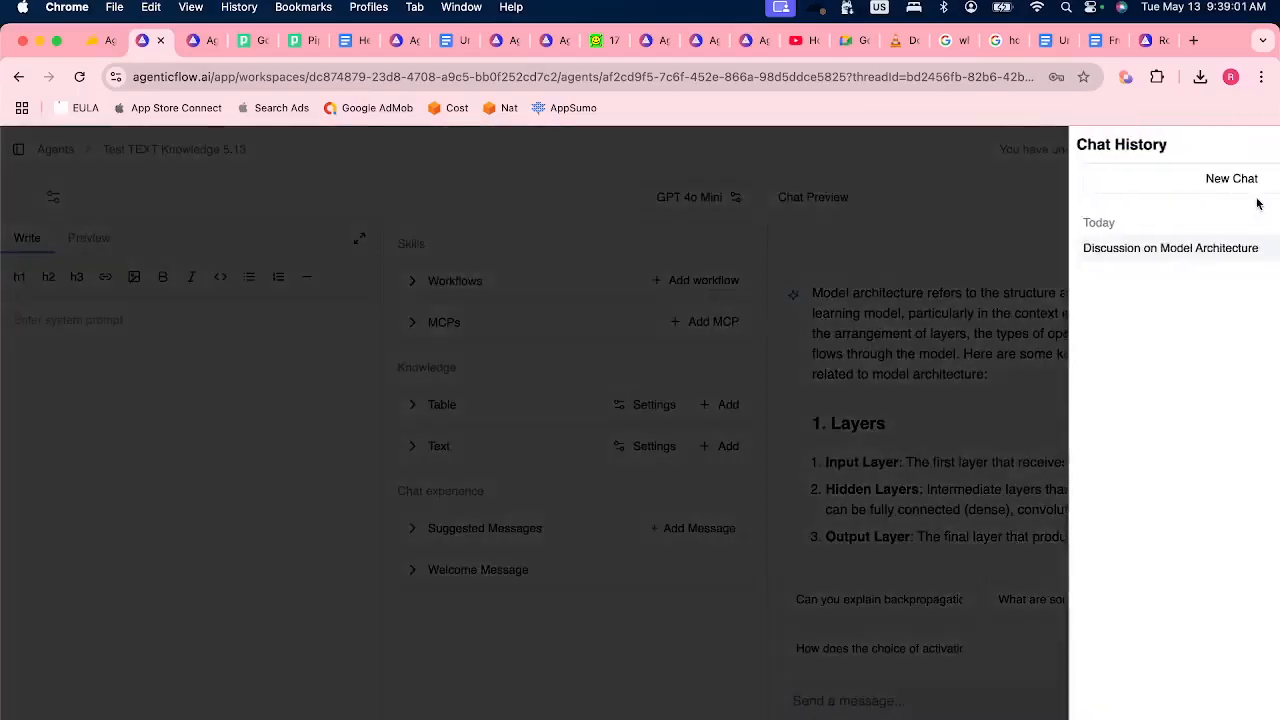
{"action": "left_click", "coordinate": [1150, 182]}
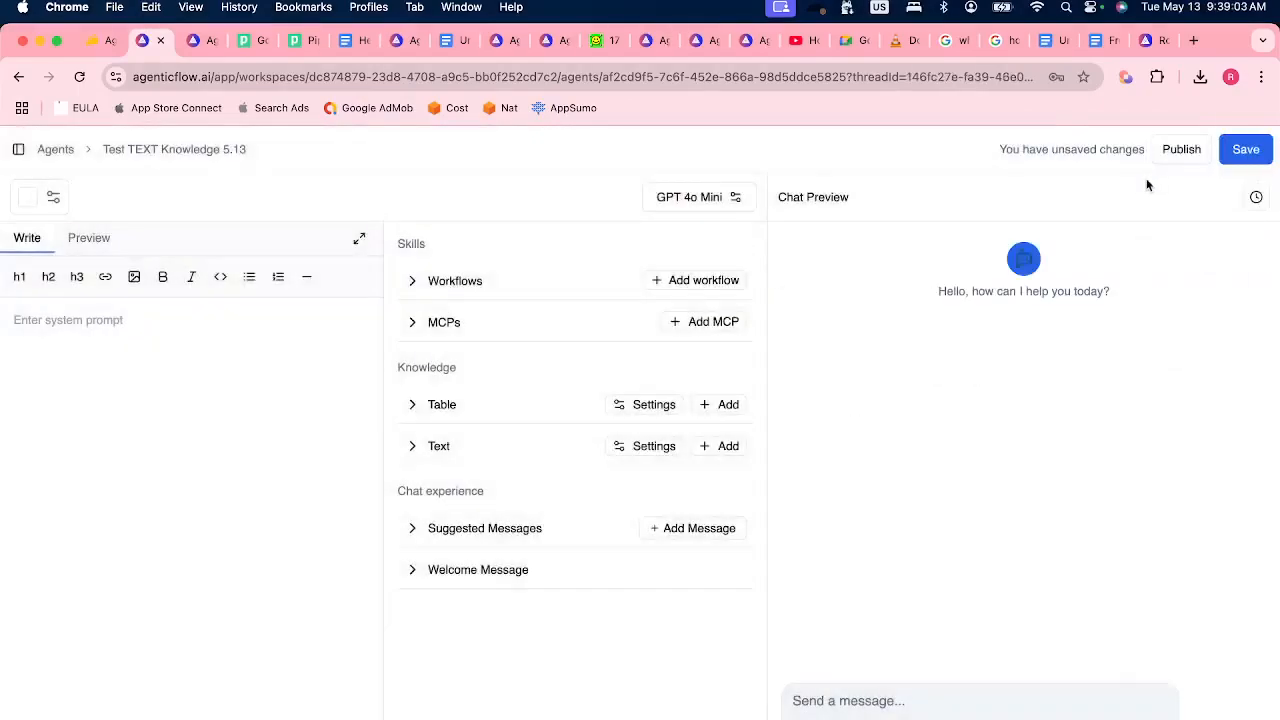
Add the last-listed "Attention is all you need" dataset to the agent's text knowledge and save the agent.
{"action": "left_click", "coordinate": [440, 447]}
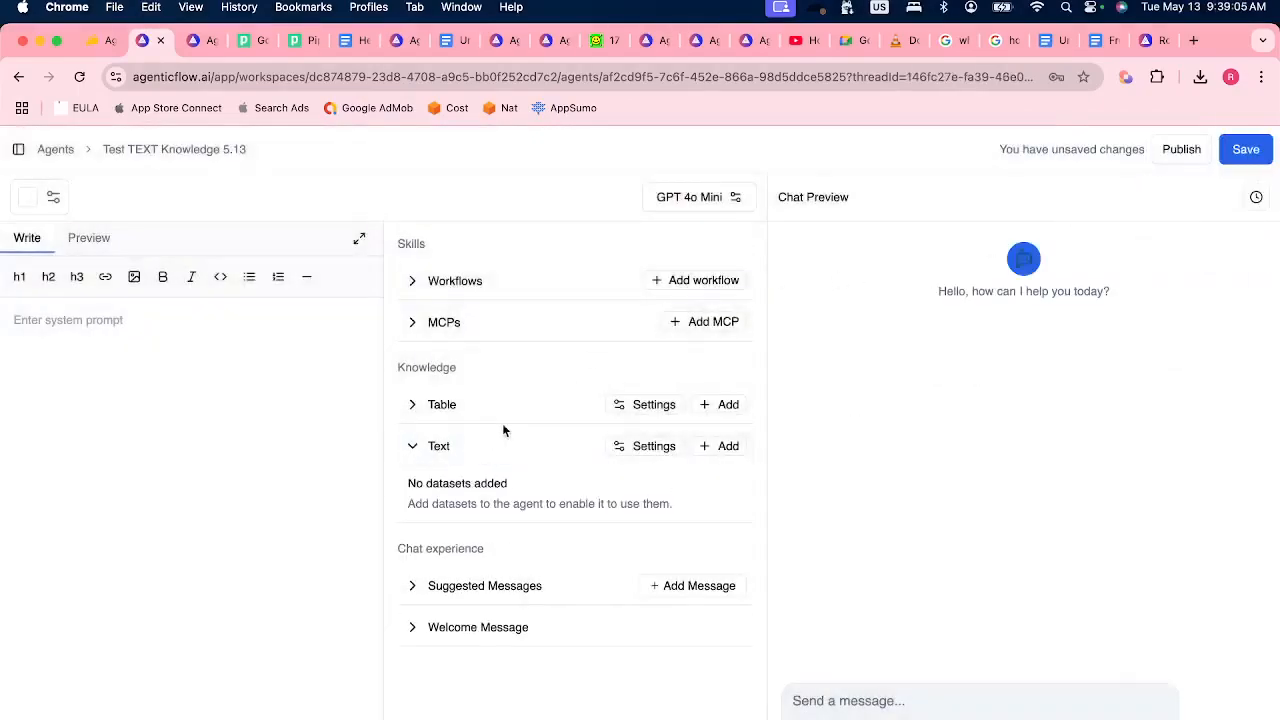
{"action": "left_click", "coordinate": [733, 446]}
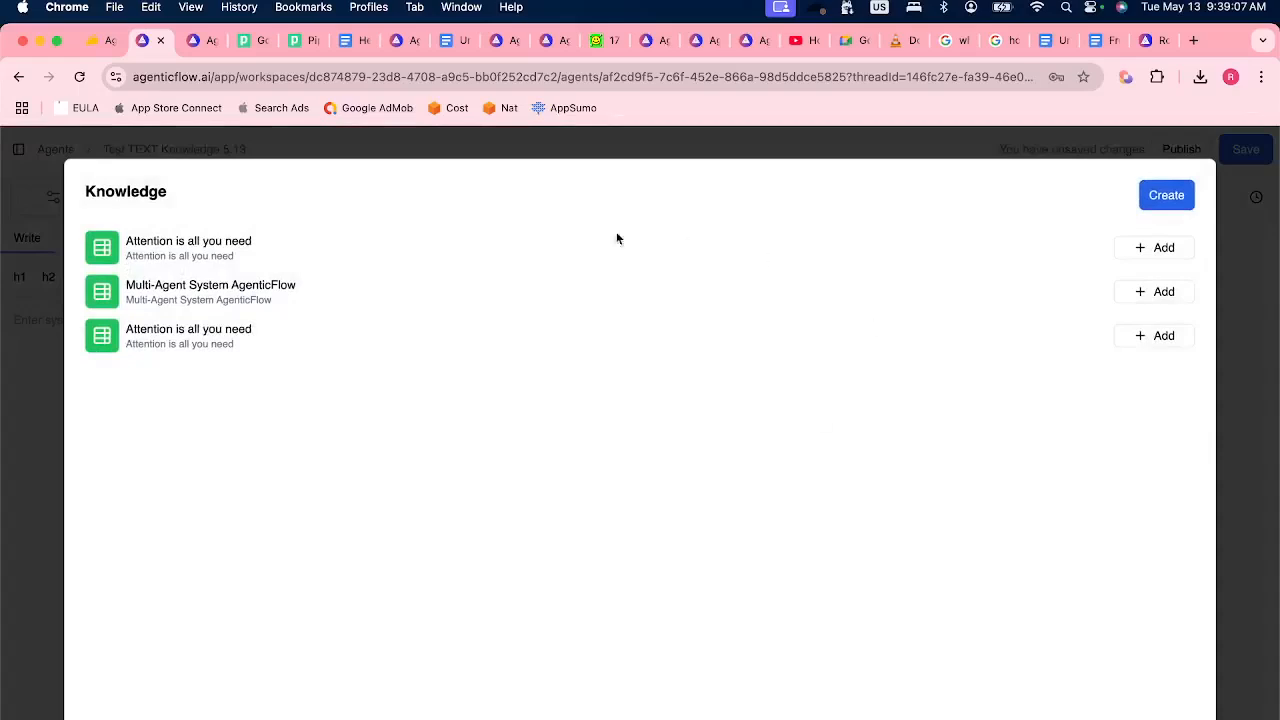
{"action": "left_click_drag", "start_coordinate": [127, 331], "coordinate": [295, 328]}
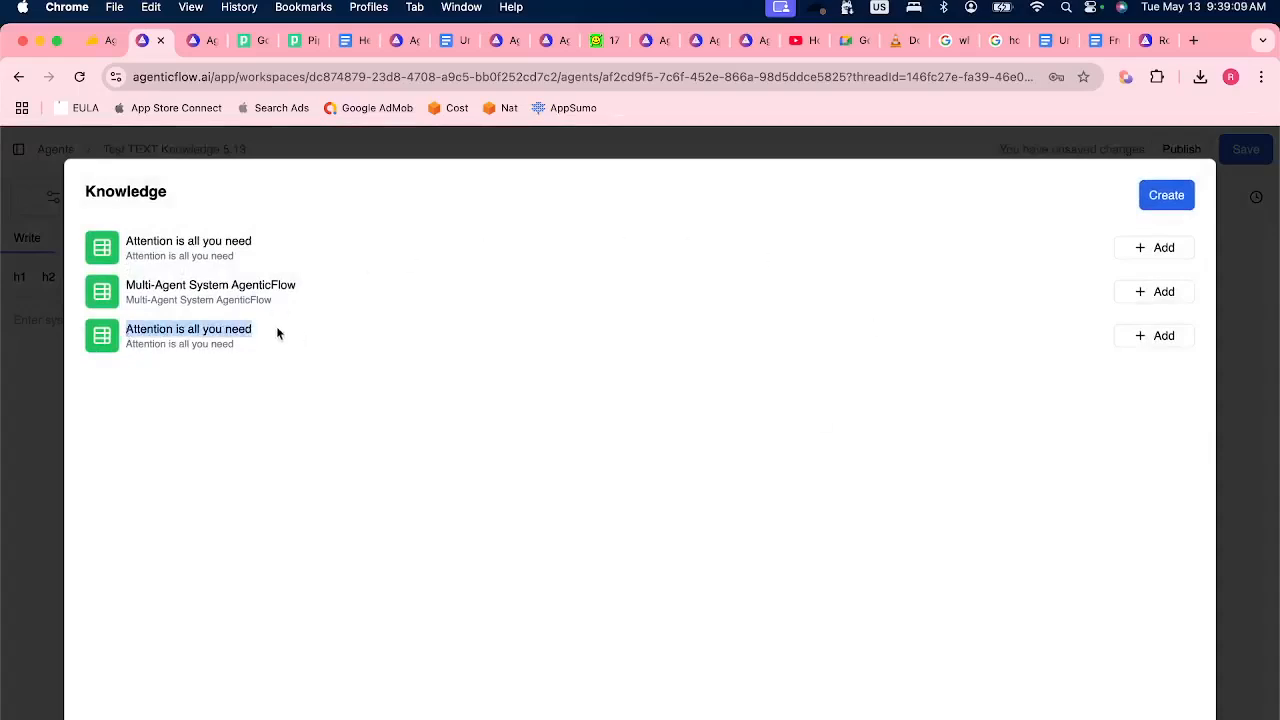
{"action": "left_click", "coordinate": [262, 331]}
{"action": "left_click", "coordinate": [1134, 339]}
{"action": "left_click", "coordinate": [1246, 219]}
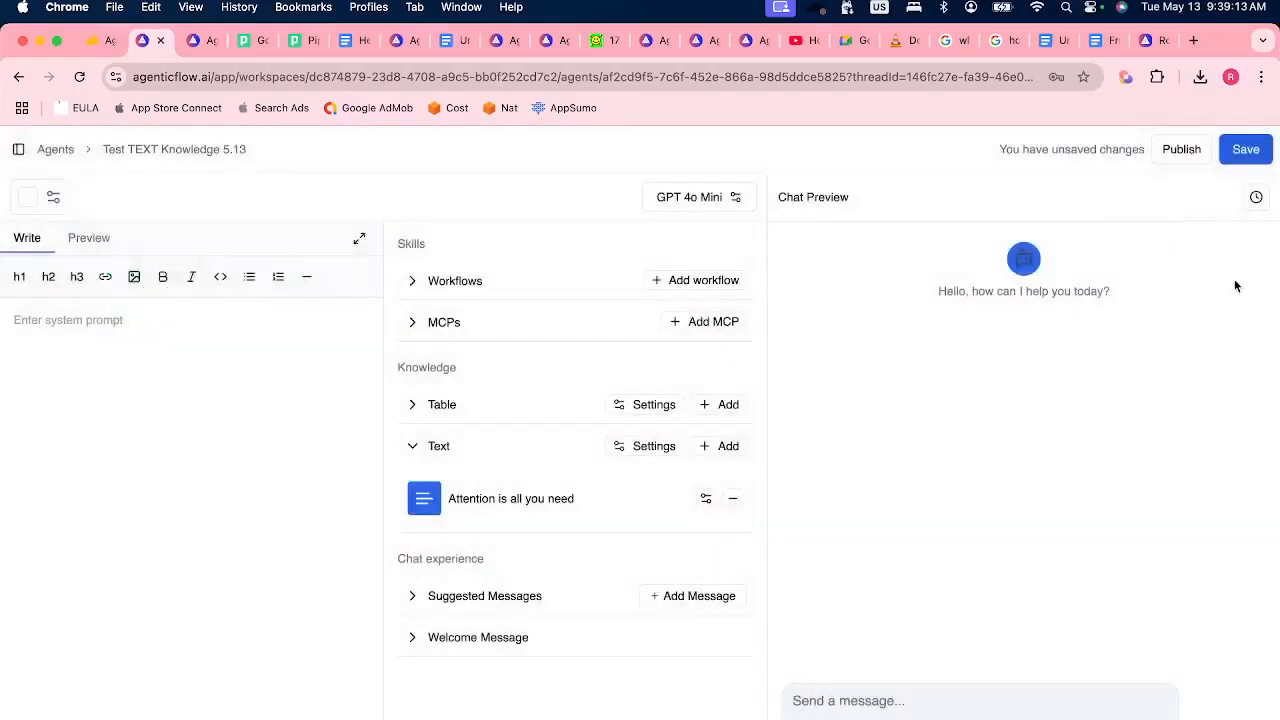
{"action": "left_click", "coordinate": [1252, 150]}
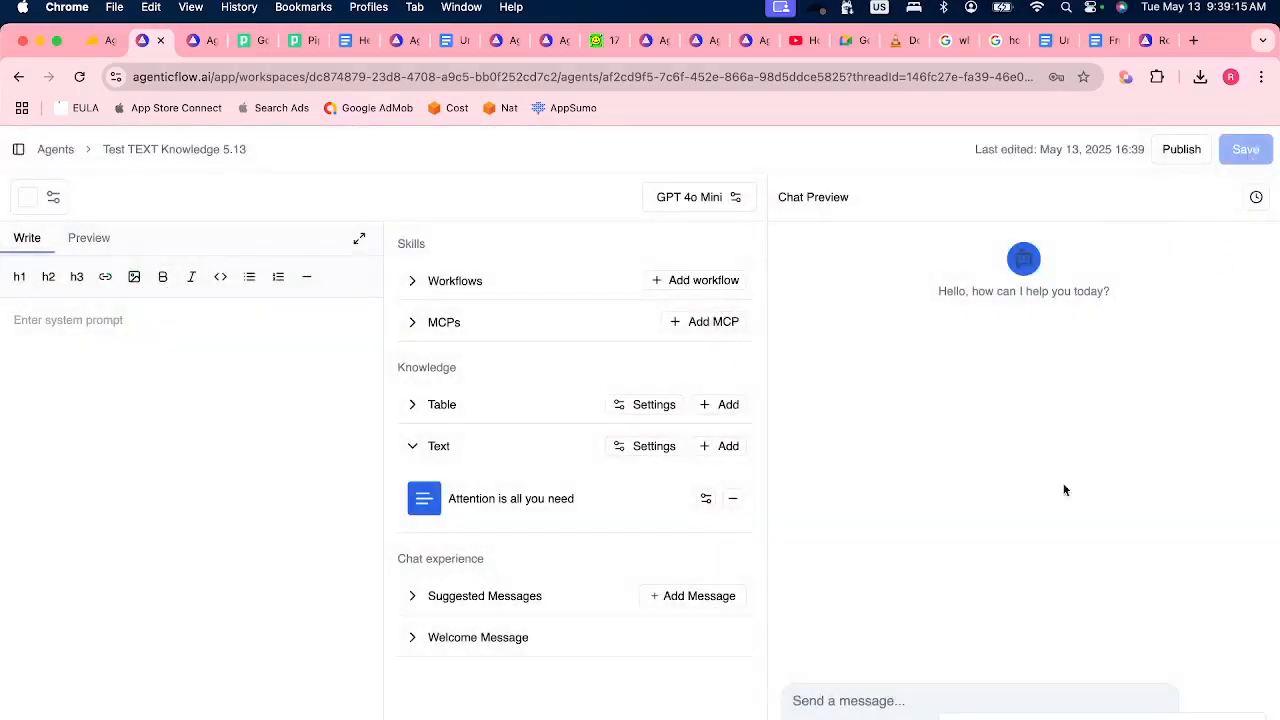
Send "Model Architecture" in the new chat and check the answer for its reference to the Transformer.
{"action": "left_click", "coordinate": [837, 700]}
{"action": "type", "text": "Mod"}
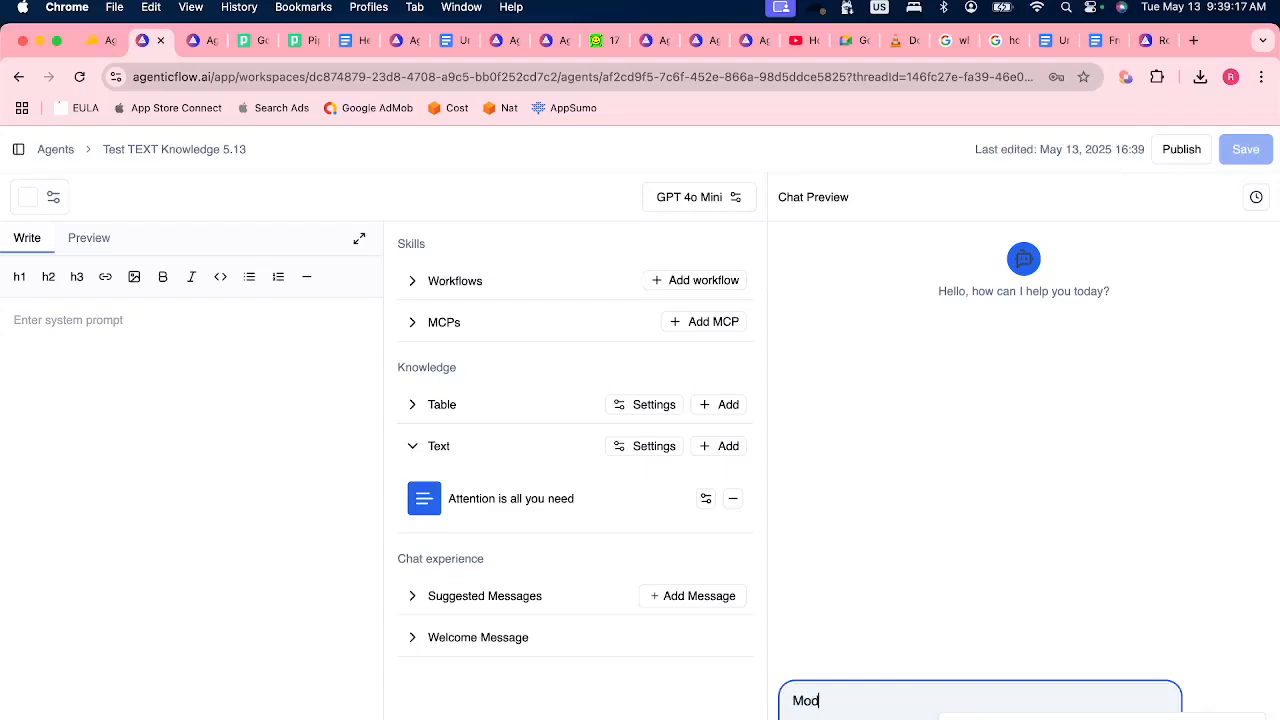
{"action": "type", "text": "el Architecture"}
{"action": "key", "text": "Return"}
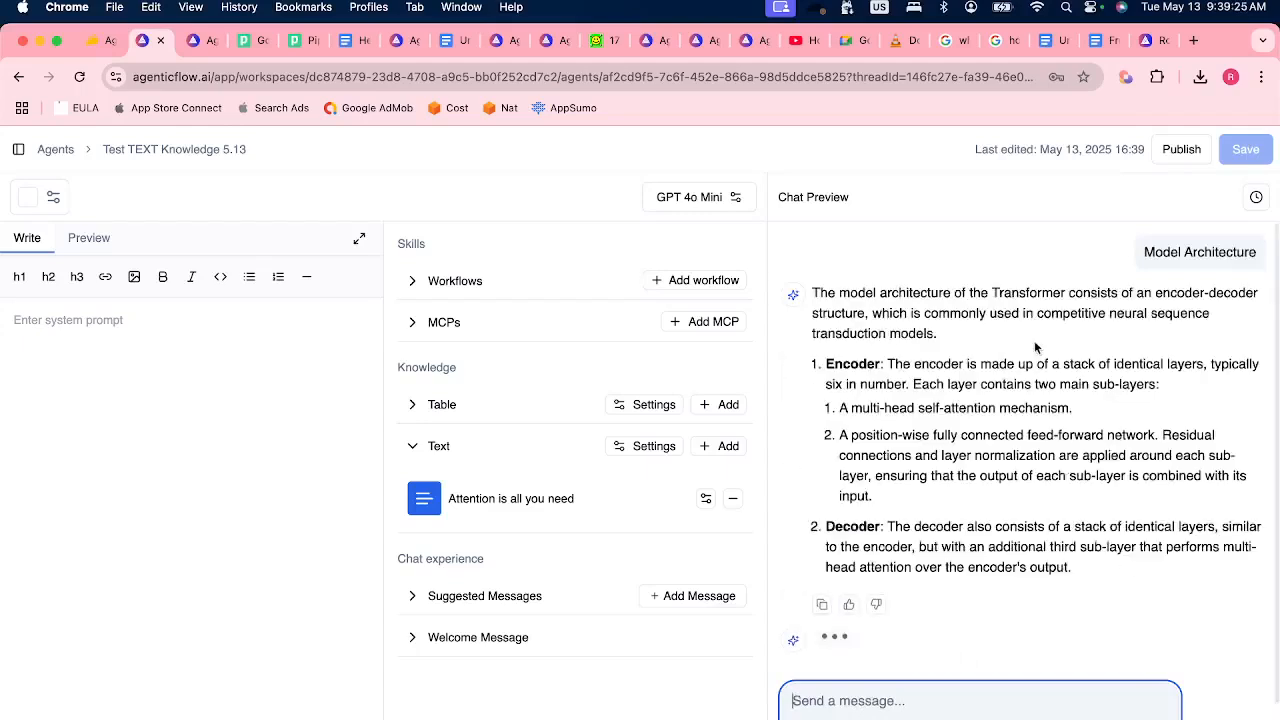
{"action": "scroll", "coordinate": [998, 303], "scroll_direction": "down", "scroll_amount": 1}
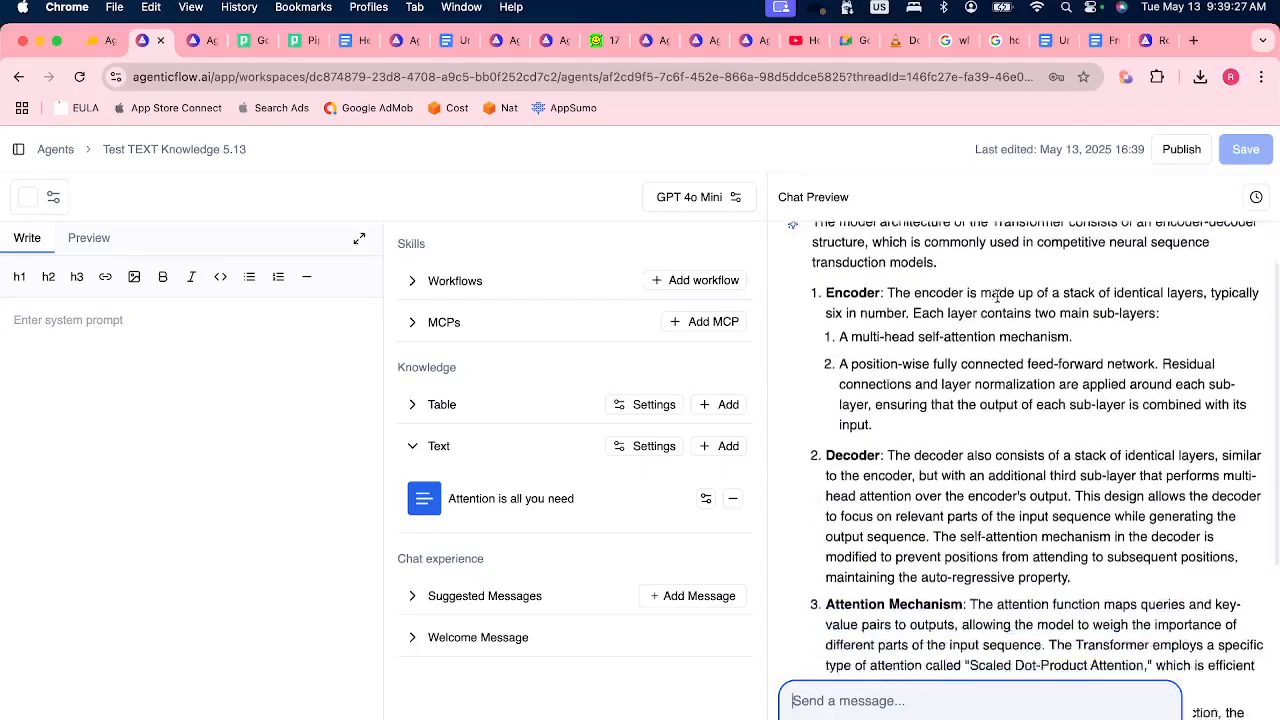
{"action": "scroll", "coordinate": [1025, 290], "scroll_direction": "up", "scroll_amount": 5}
{"action": "double_click", "coordinate": [1021, 292]}
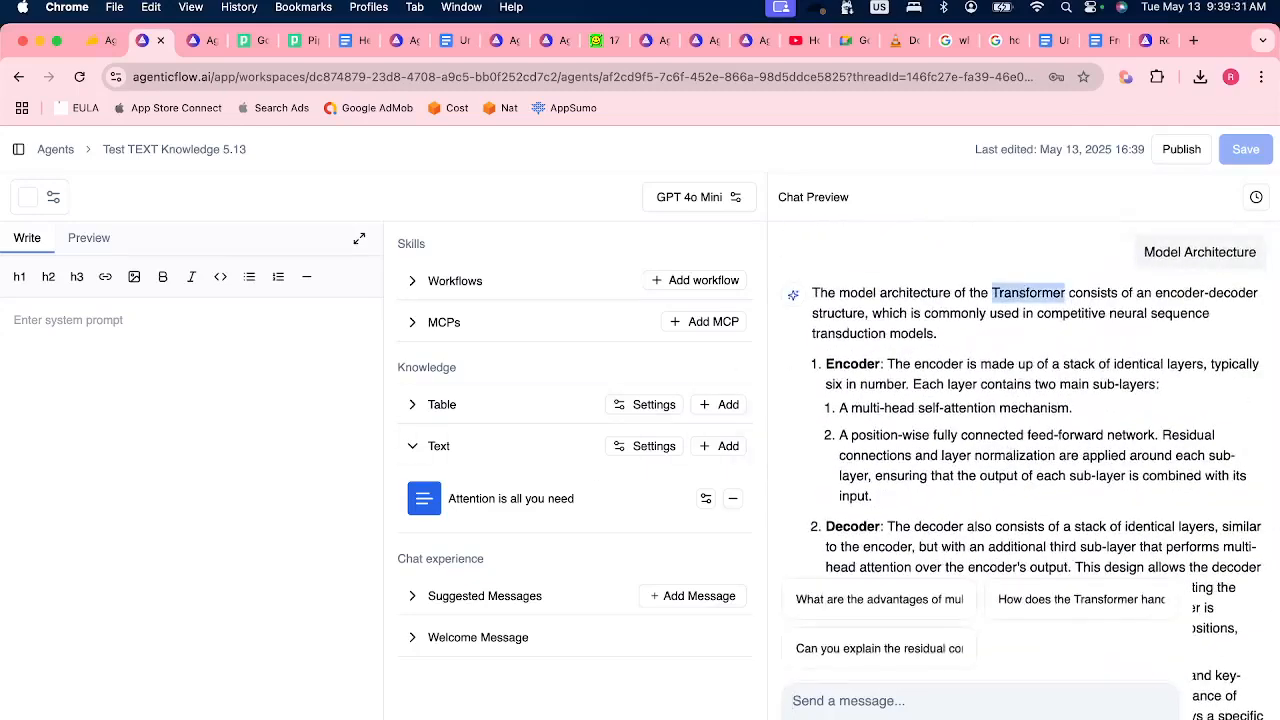
Switch to Finder, preview 1706.03762v7.pdf, and check the title on the paper's first page.
{"action": "left_click", "coordinate": [220, 708]}
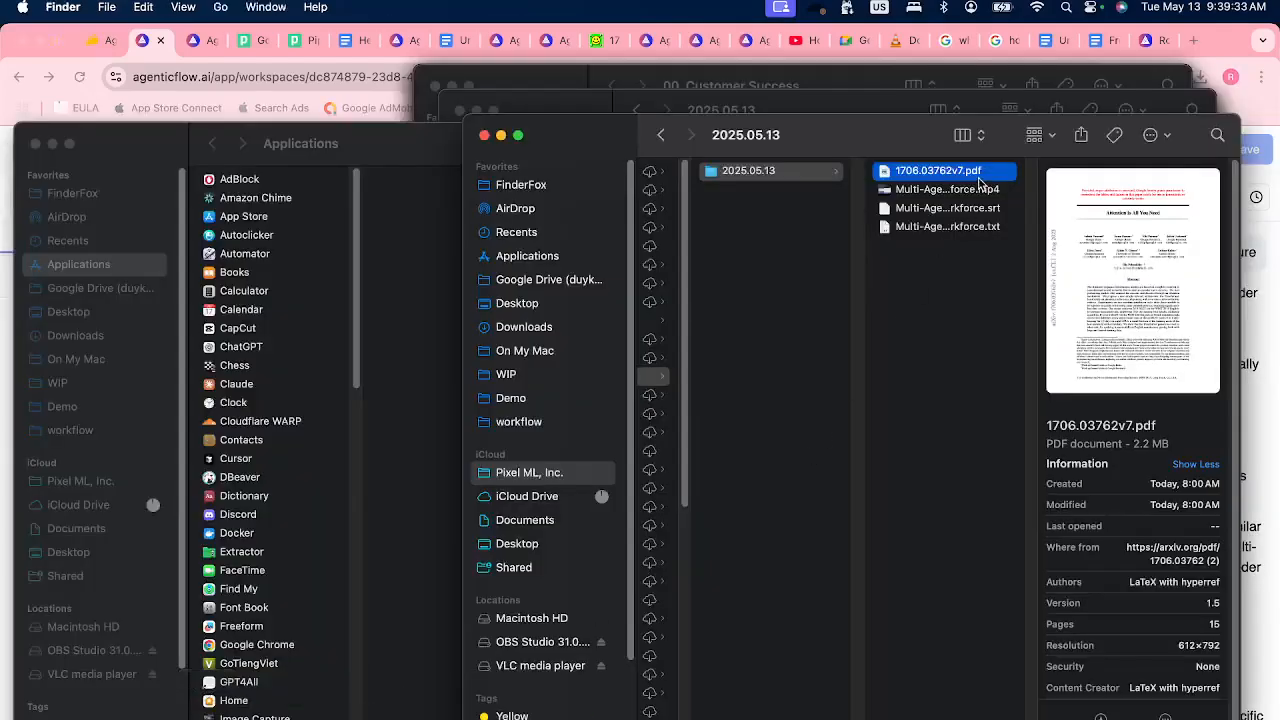
{"action": "key", "text": "space"}
{"action": "left_click_drag", "start_coordinate": [506, 214], "coordinate": [713, 210]}
{"action": "left_click", "coordinate": [715, 211]}
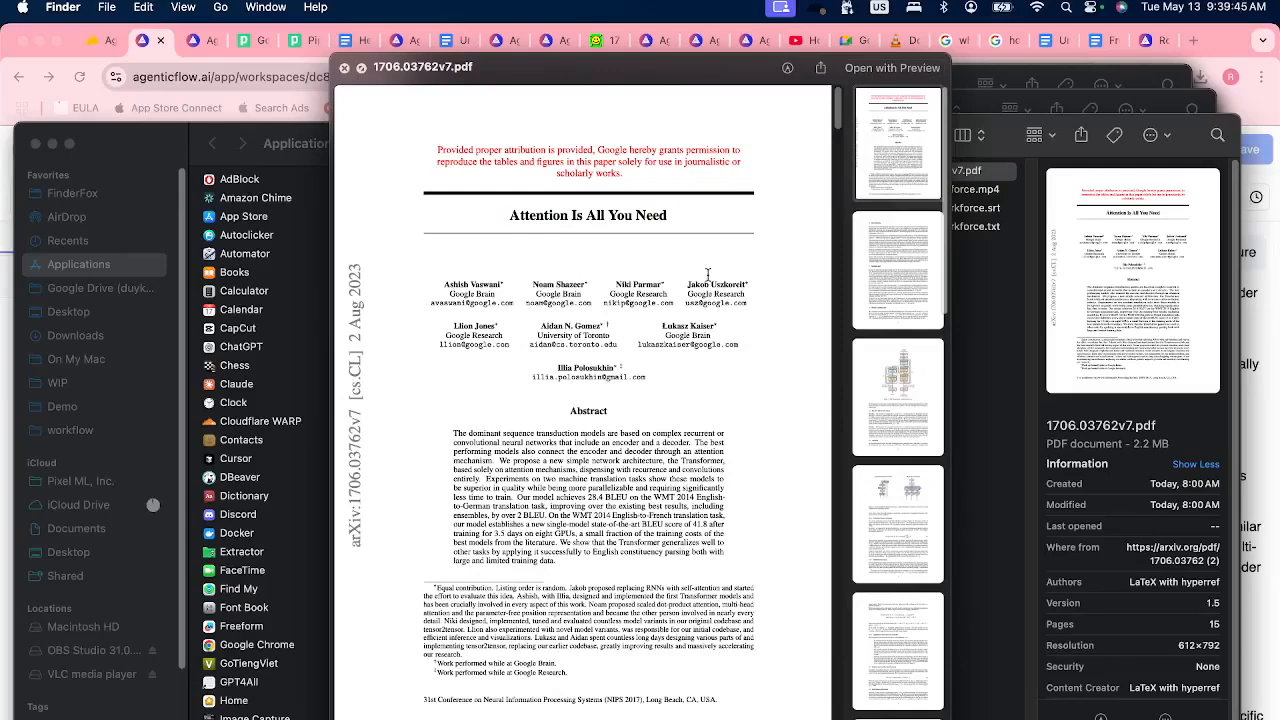
Switch back to Chrome and review the agent's Model Architecture answer, noting its Transformer reference and the attached "Attention is all you need" knowledge.
{"action": "key", "text": "super+Tab"}
{"action": "left_click", "coordinate": [1058, 292]}
{"action": "double_click", "coordinate": [1041, 292]}
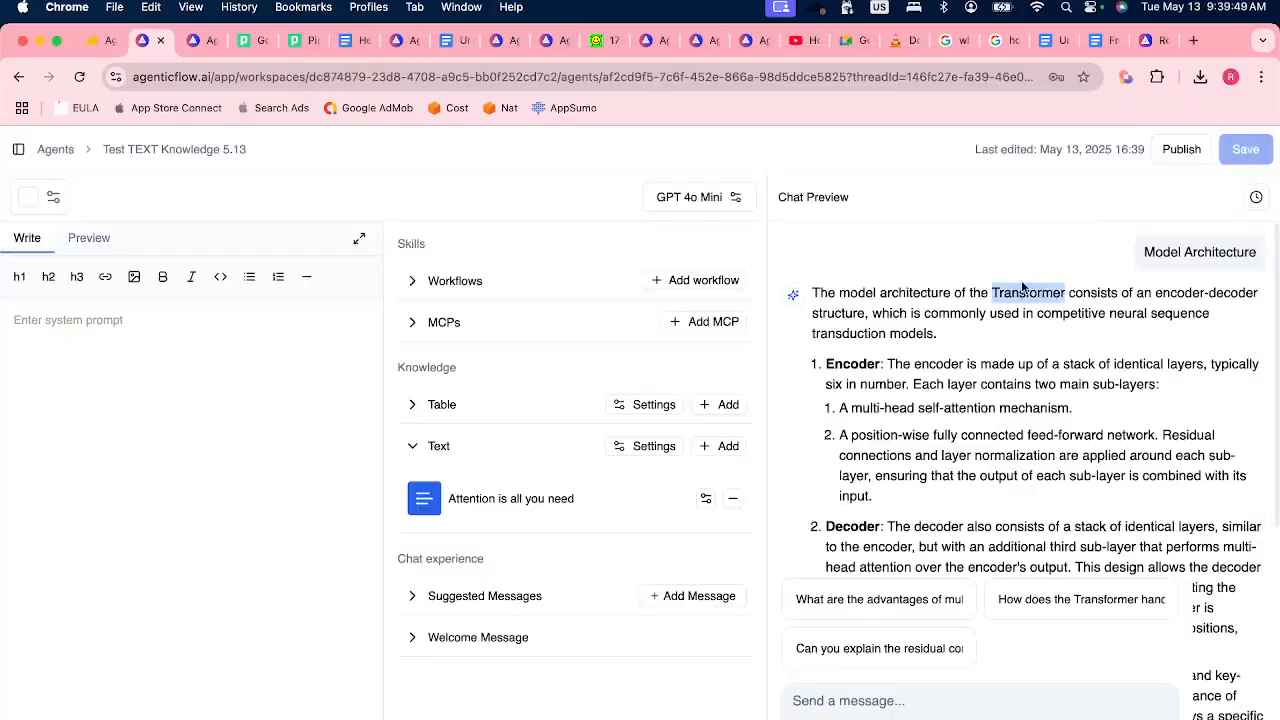
{"action": "scroll", "coordinate": [1022, 395], "scroll_direction": "down", "scroll_amount": 10}
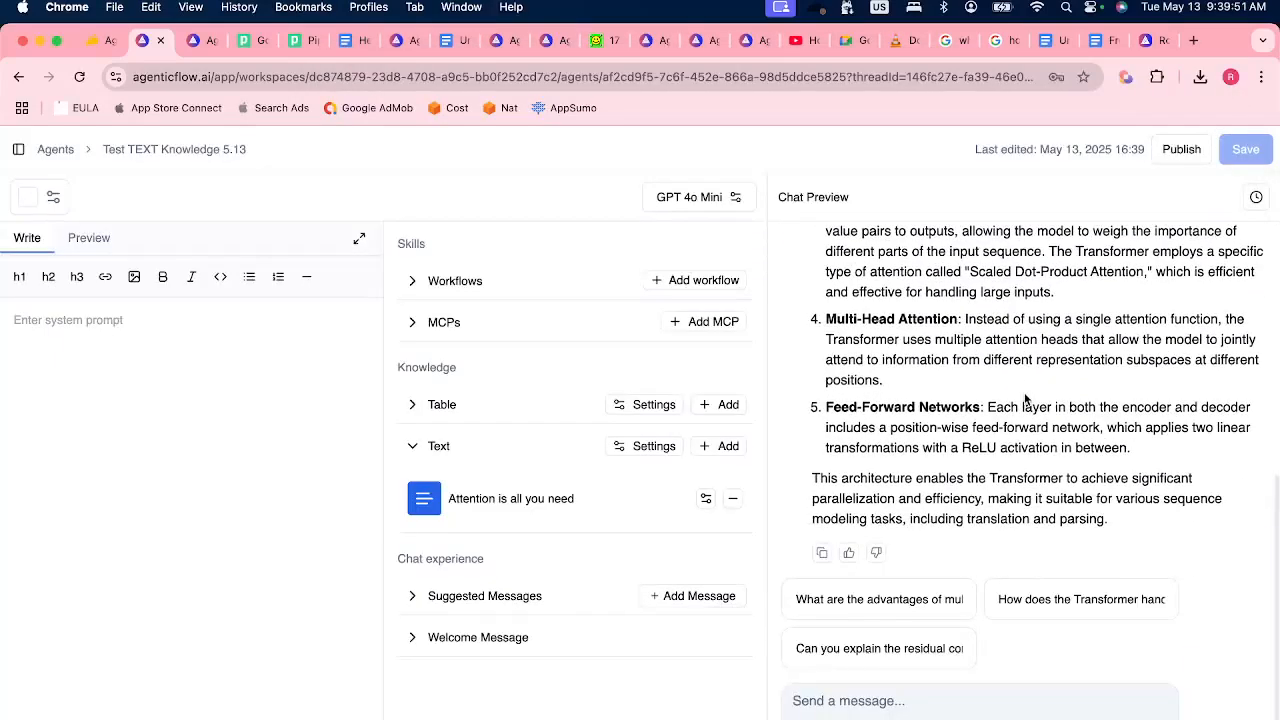
{"action": "scroll", "coordinate": [1025, 398], "scroll_direction": "up", "scroll_amount": 12}
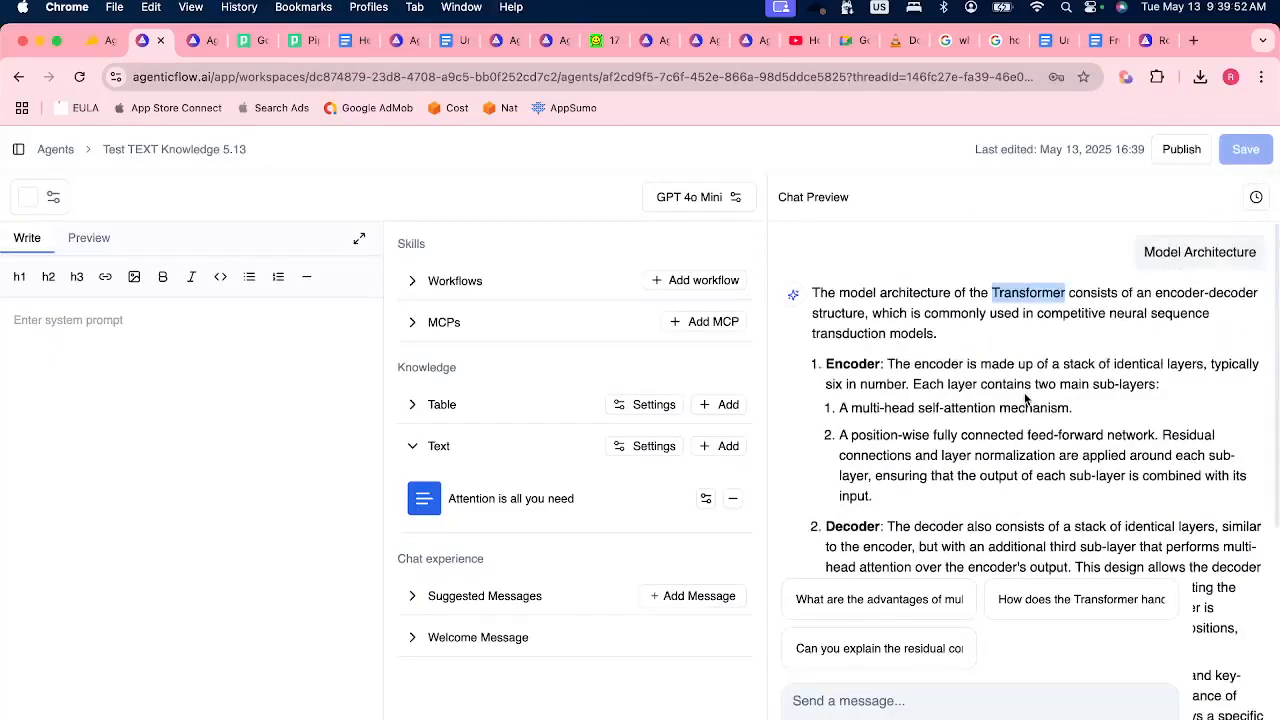
{"action": "left_click", "coordinate": [452, 498]}
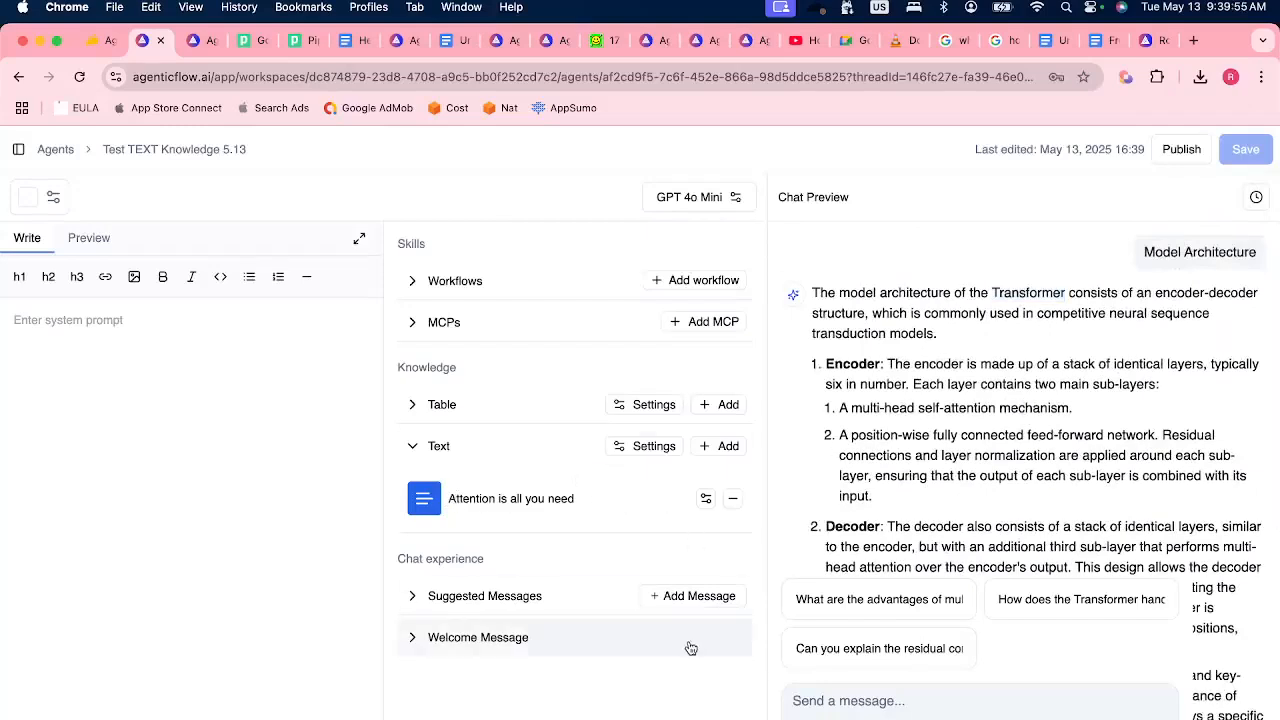
Check Discord's stage chat, return to Chrome, and start a text library with "test" as name and description, continuing to the upload stage.
{"action": "left_click", "coordinate": [557, 706]}
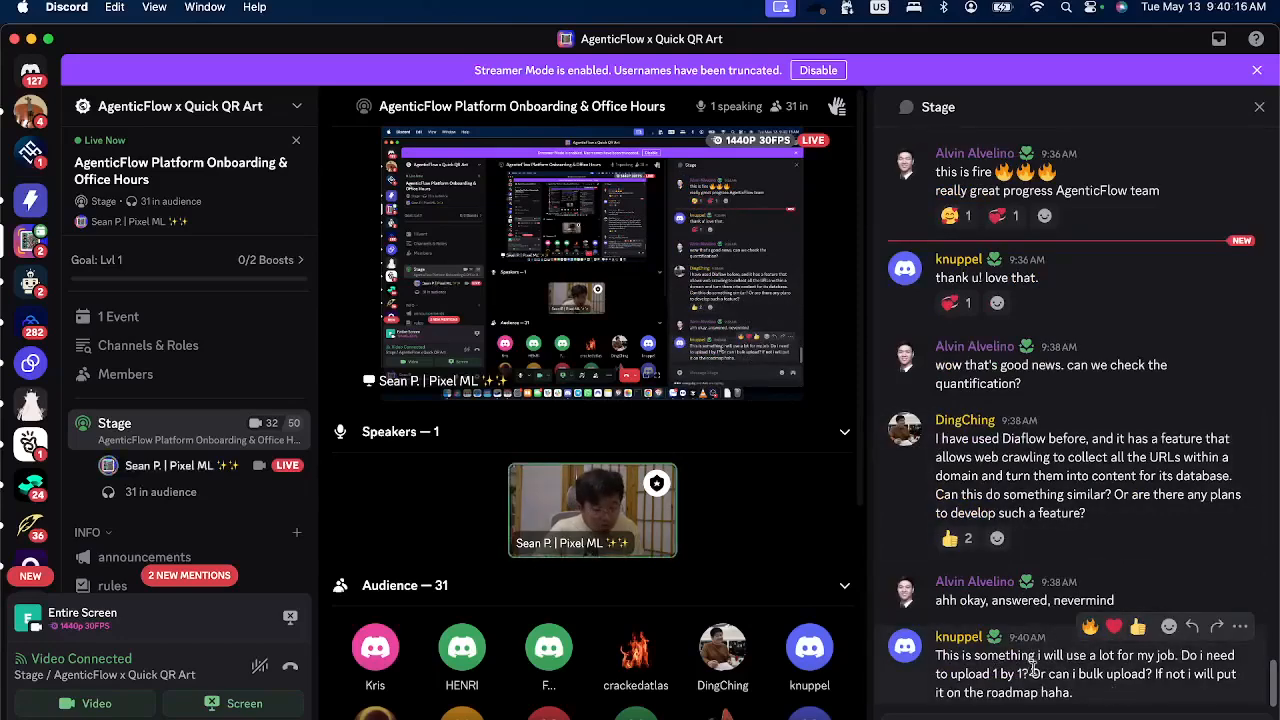
{"action": "key", "text": "super+Tab"}
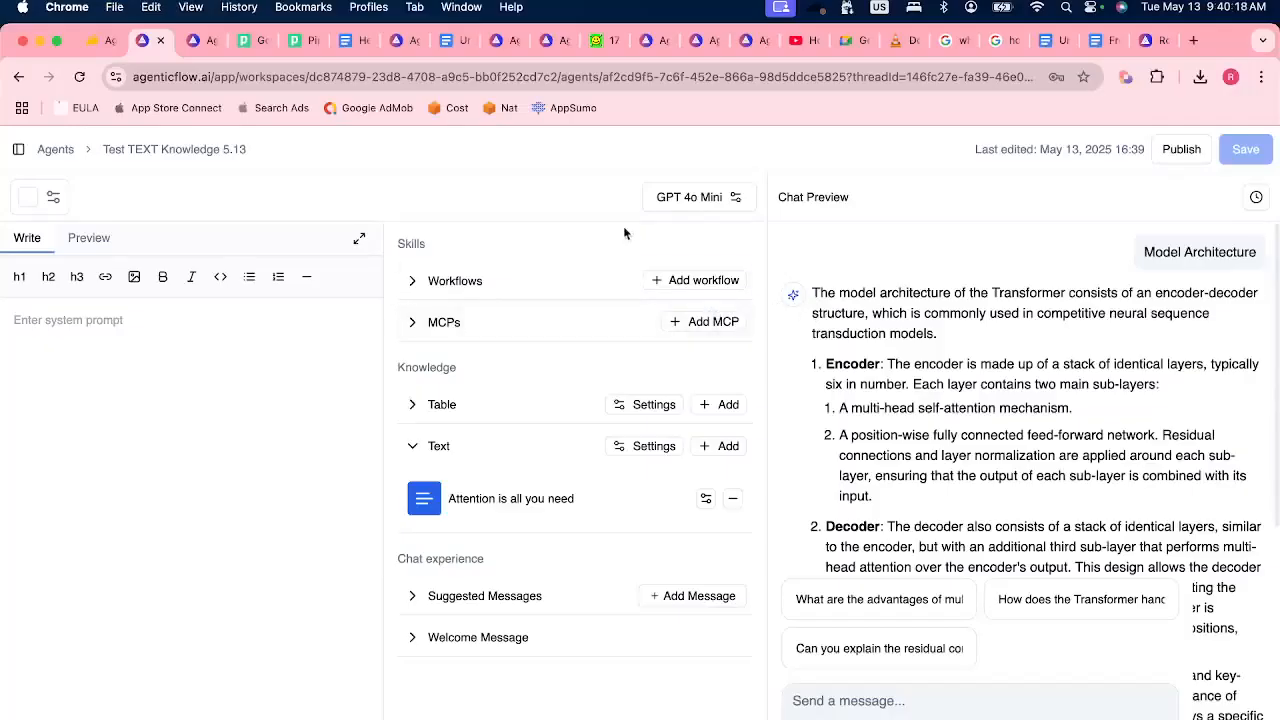
{"action": "left_click", "coordinate": [18, 149]}
{"action": "left_click", "coordinate": [100, 338]}
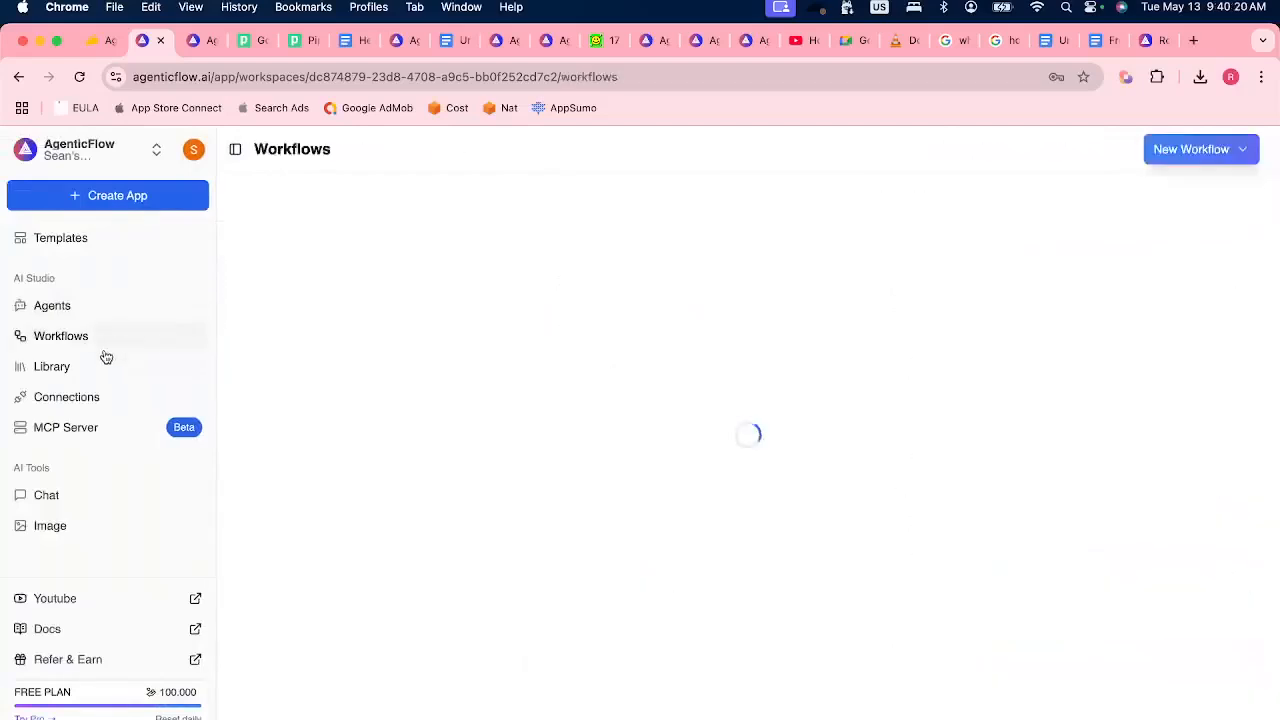
{"action": "left_click", "coordinate": [97, 366]}
{"action": "left_click", "coordinate": [1230, 149]}
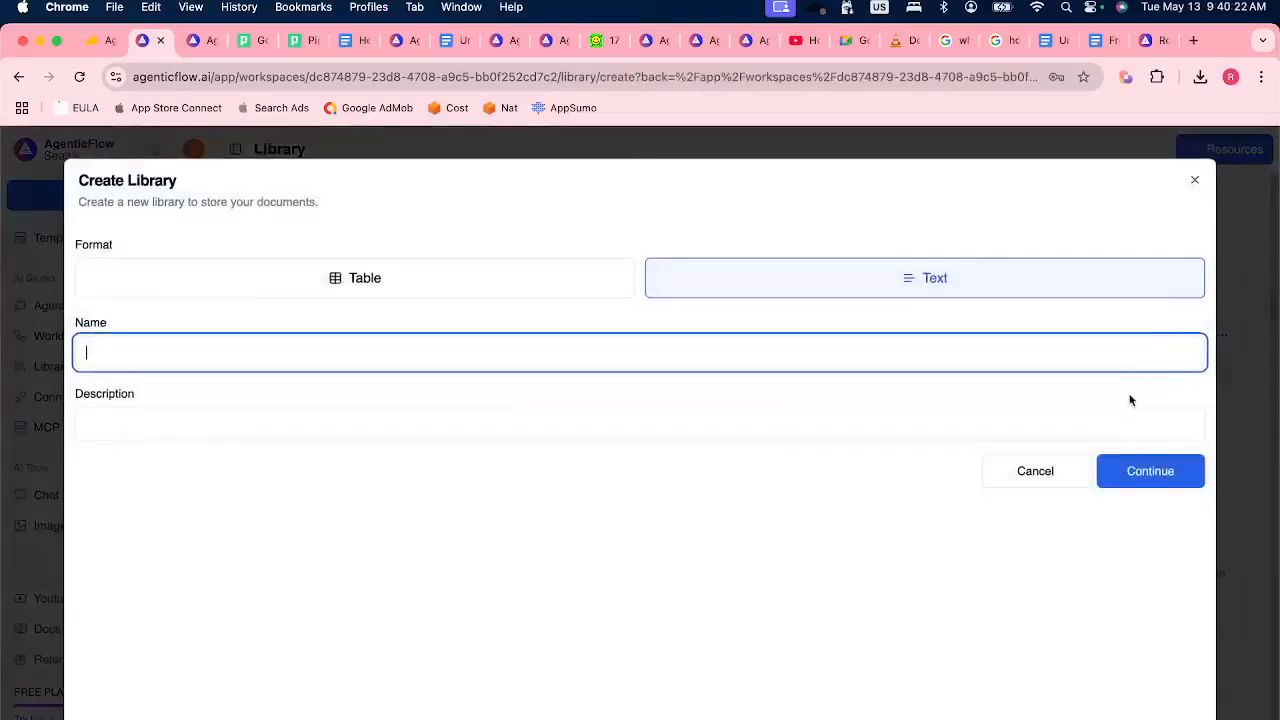
{"action": "left_click", "coordinate": [493, 360]}
{"action": "type", "text": "test"}
{"action": "left_click", "coordinate": [403, 414]}
{"action": "type", "text": "test"}
{"action": "left_click", "coordinate": [1163, 466]}
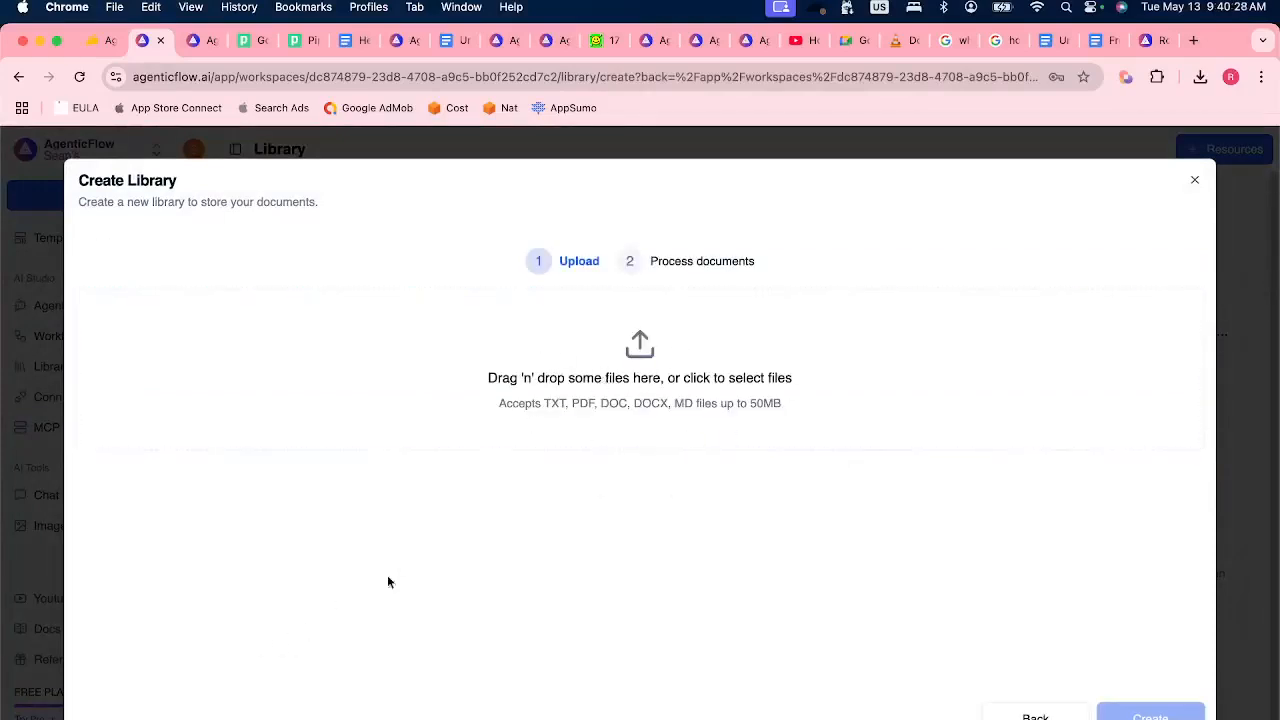
Switch to Discord and read the recent audience questions in the stage chat.
{"action": "key", "text": "super+Tab"}
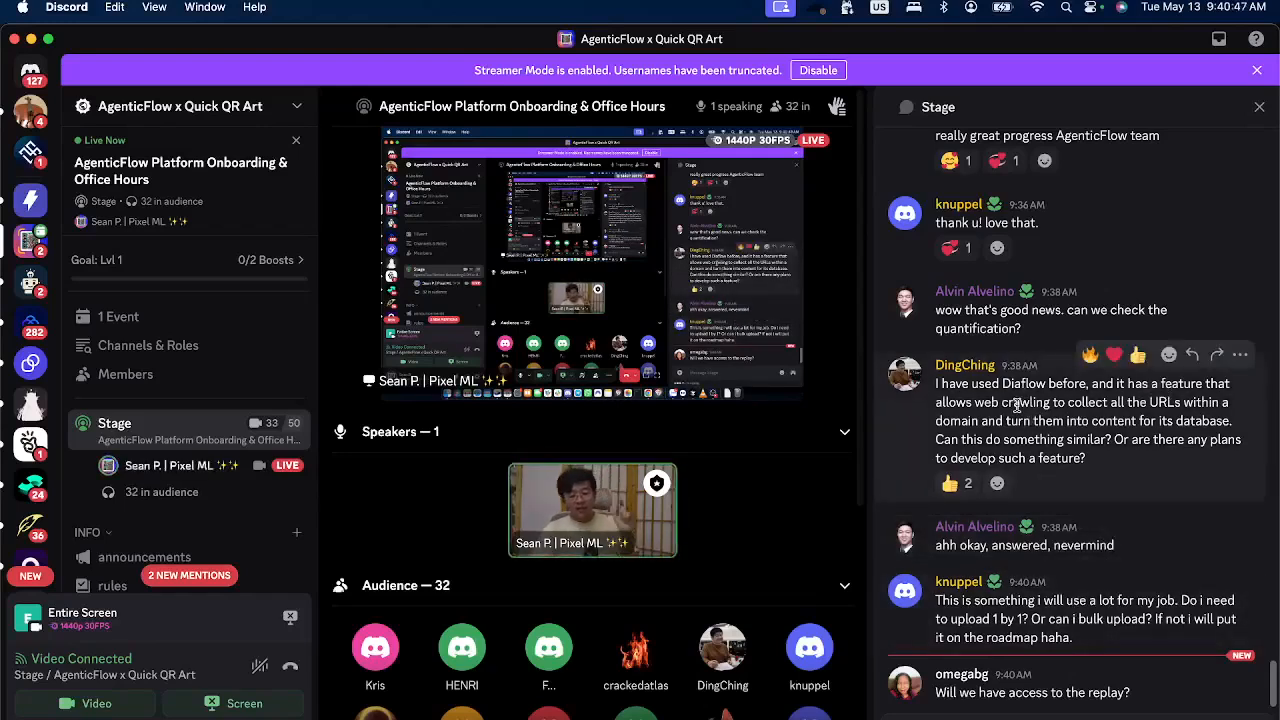
{"action": "key", "text": "super+Tab"}
{"action": "left_click", "coordinate": [1064, 328]}
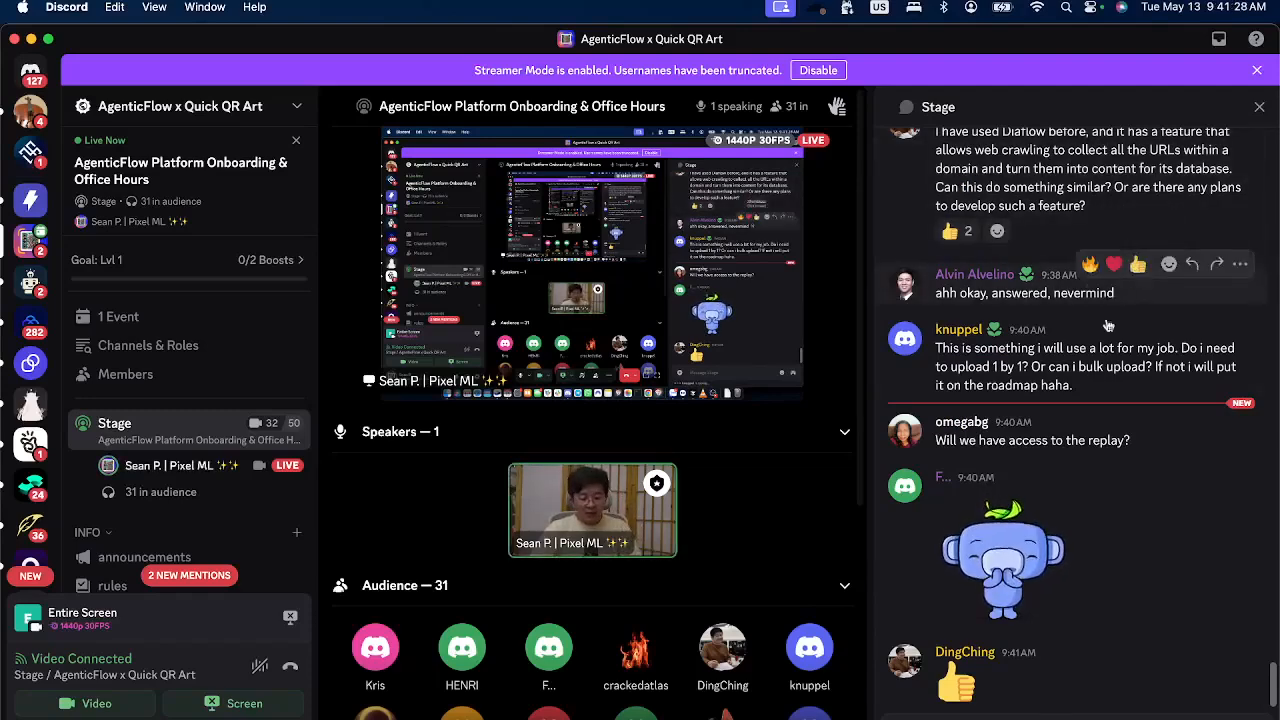
Return to Chrome, abandon the new library, and view the contents of the Sephora Beauty Insider FAQs dataset.
{"action": "left_click", "coordinate": [797, 717]}
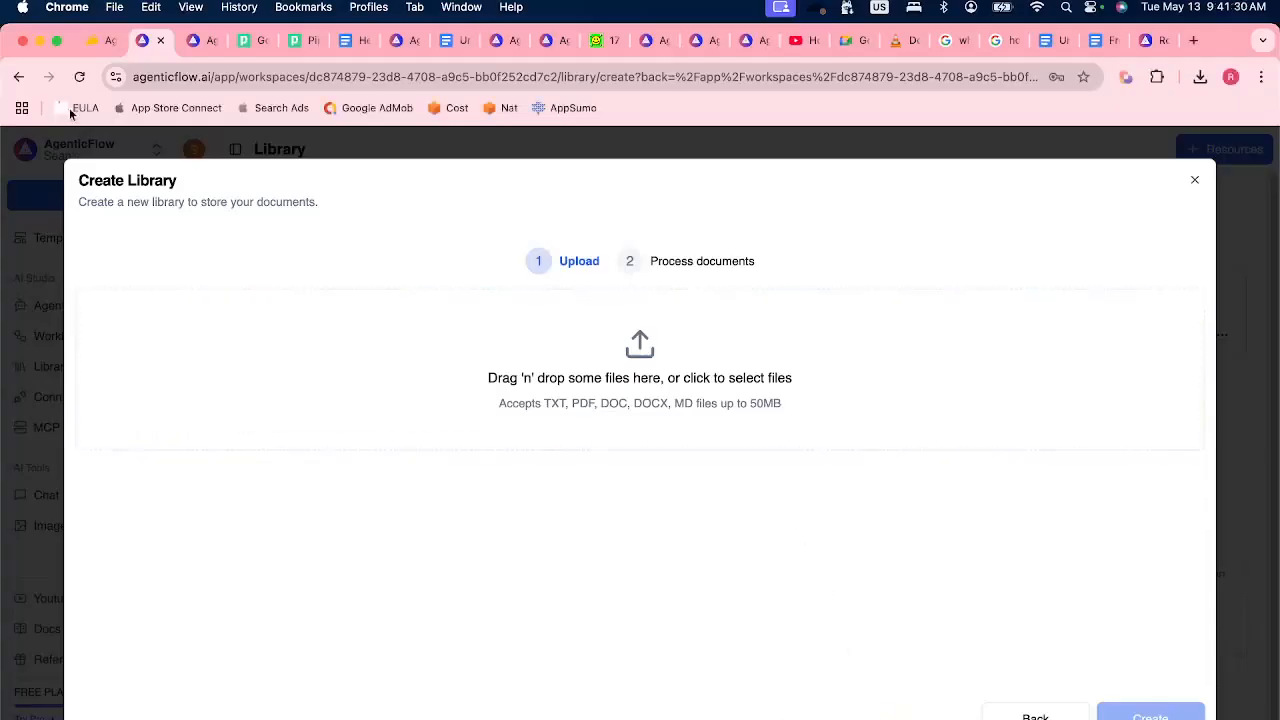
{"action": "left_click", "coordinate": [14, 194]}
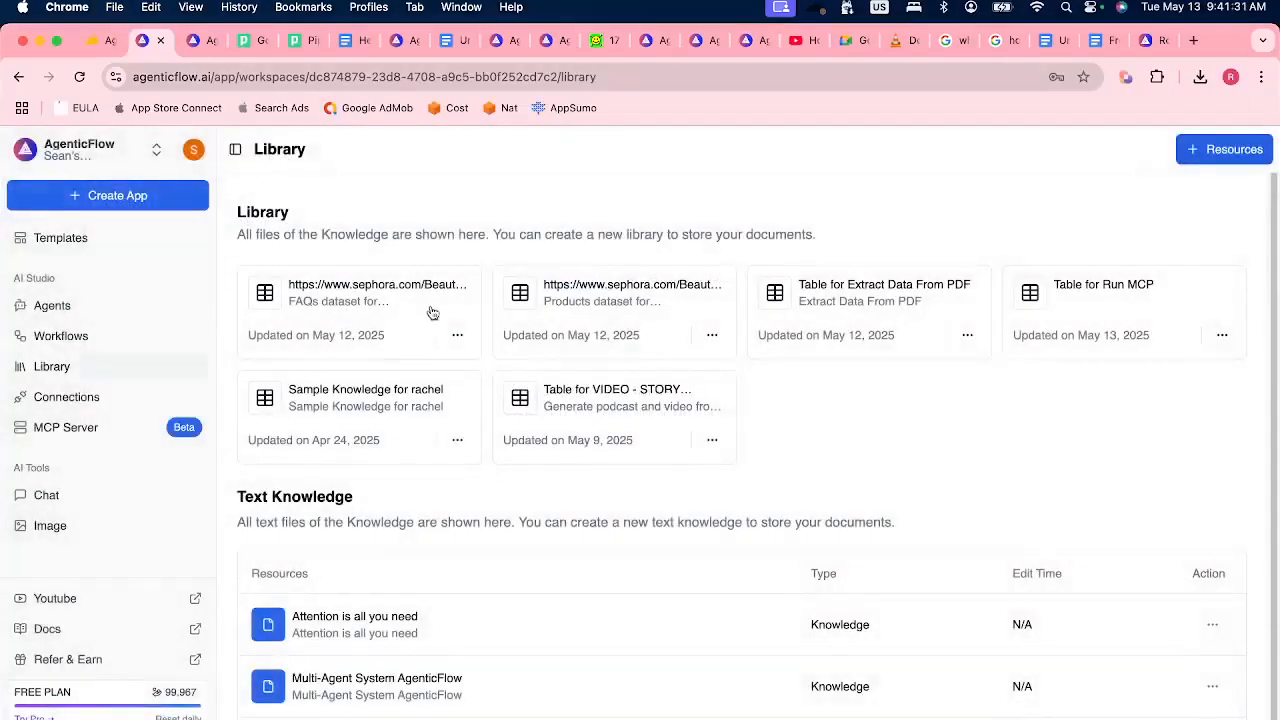
{"action": "left_click", "coordinate": [366, 316]}
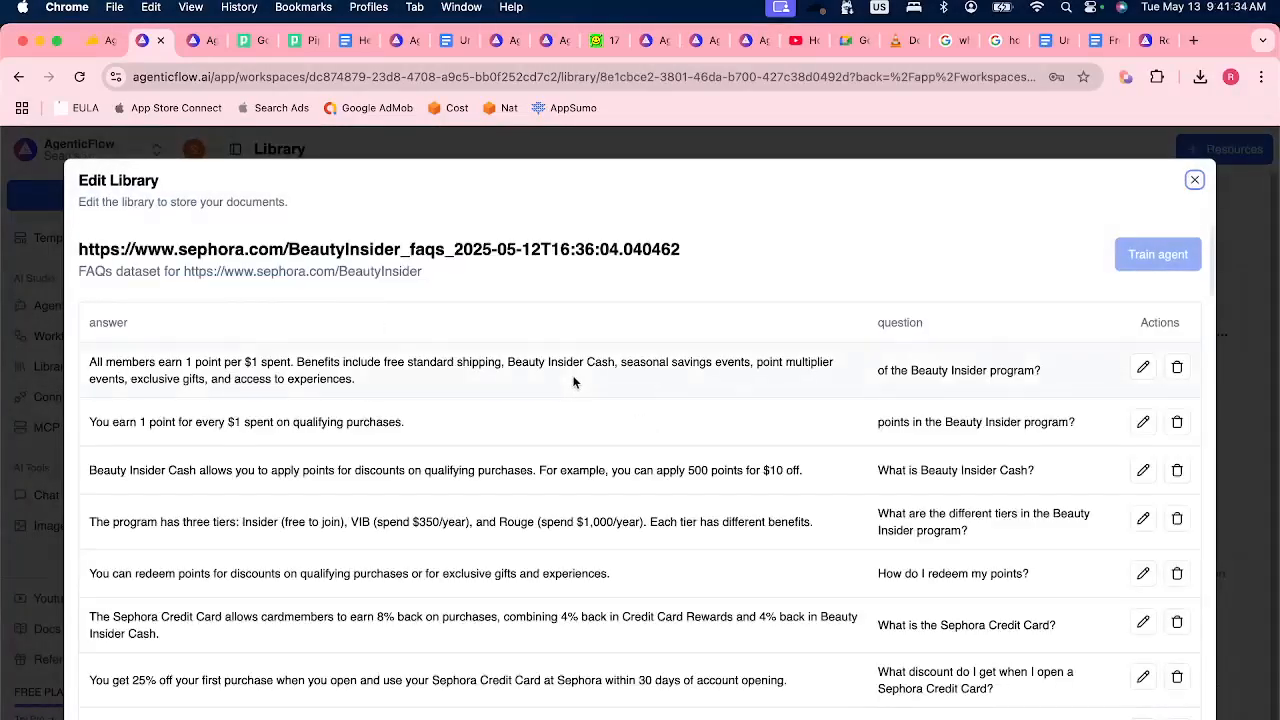
{"action": "left_click", "coordinate": [1194, 179]}
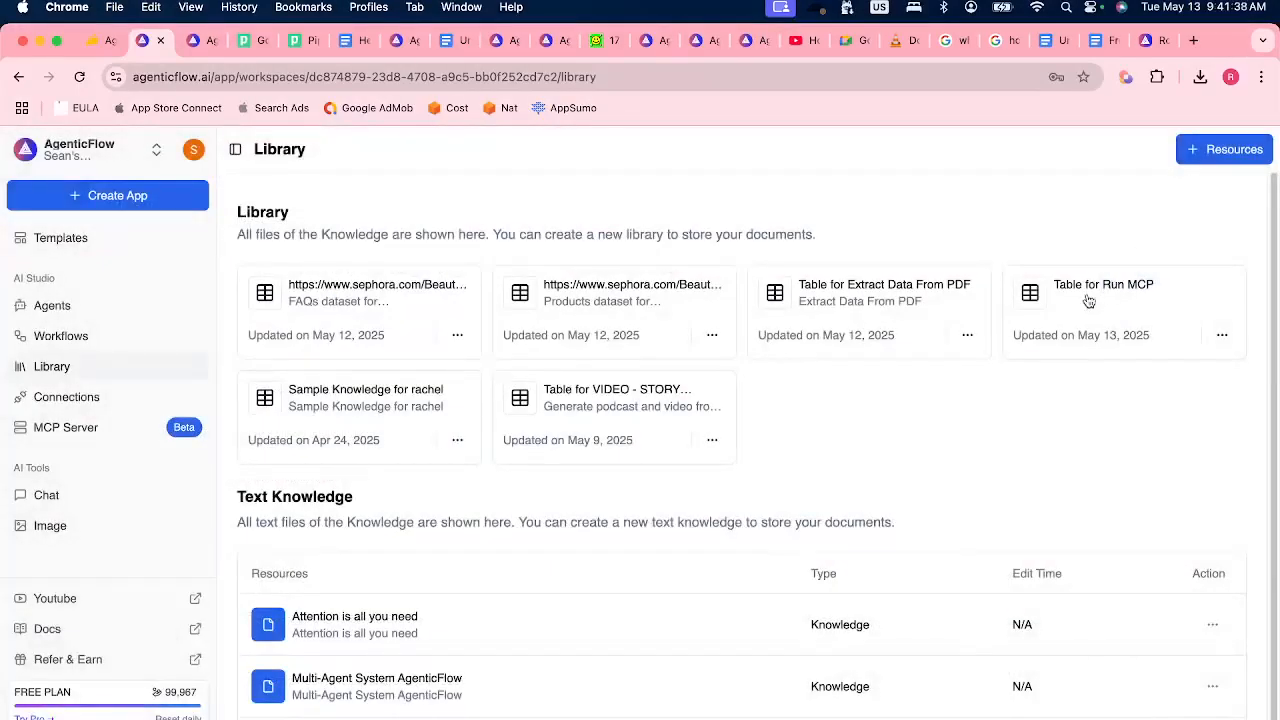
Open the workflow "Enrich Prompt, Generate an image, Append to a Google Docs file" and create its input table for bulk runs.
{"action": "left_click", "coordinate": [58, 338]}
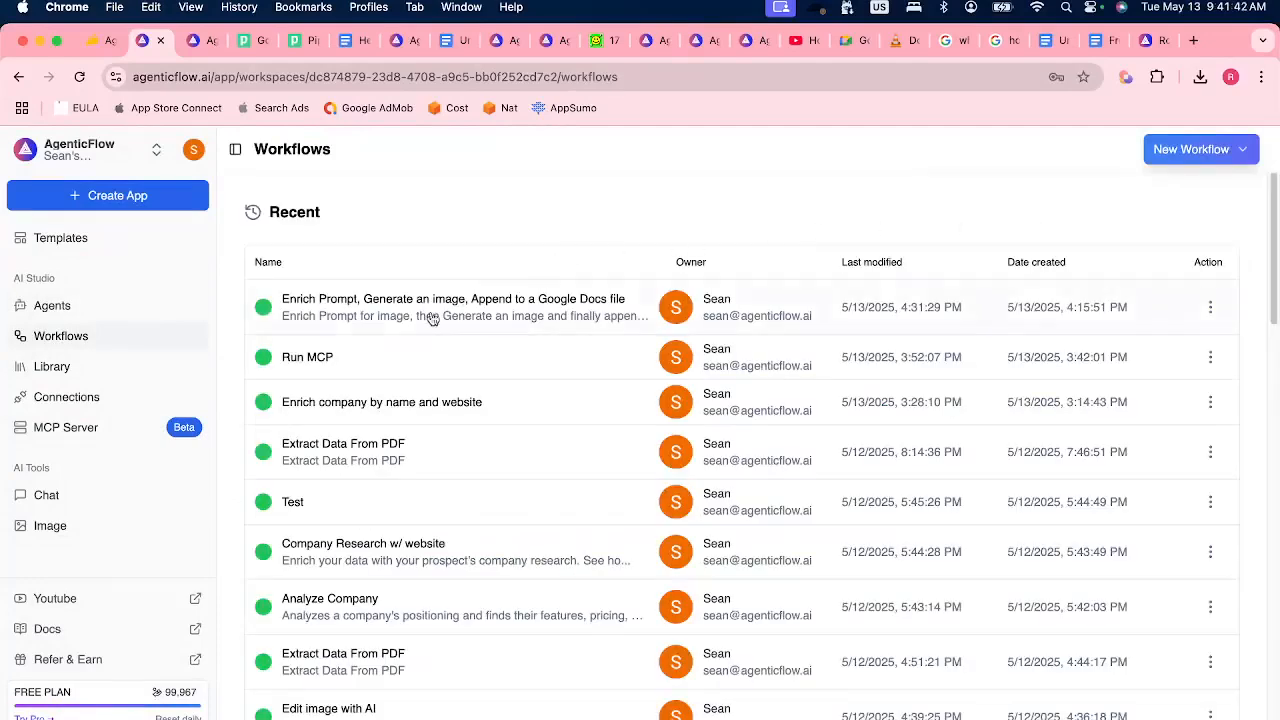
{"action": "left_click", "coordinate": [425, 318]}
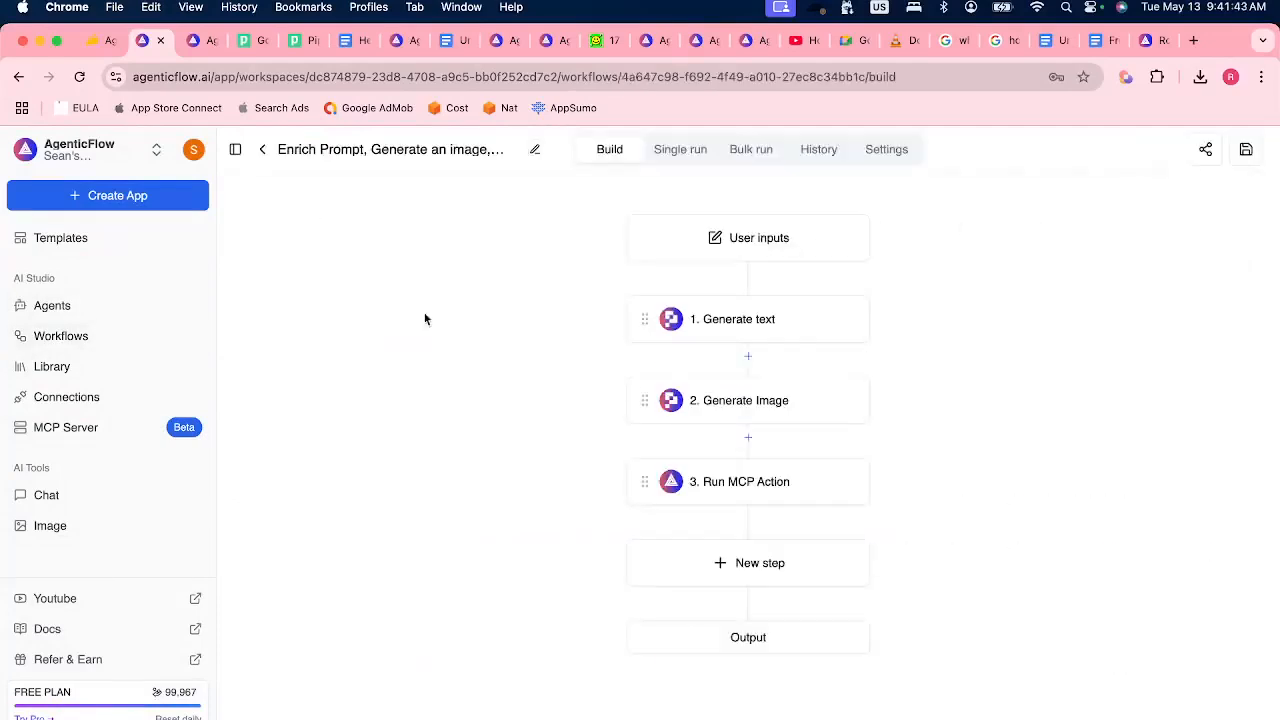
{"action": "left_click", "coordinate": [757, 156]}
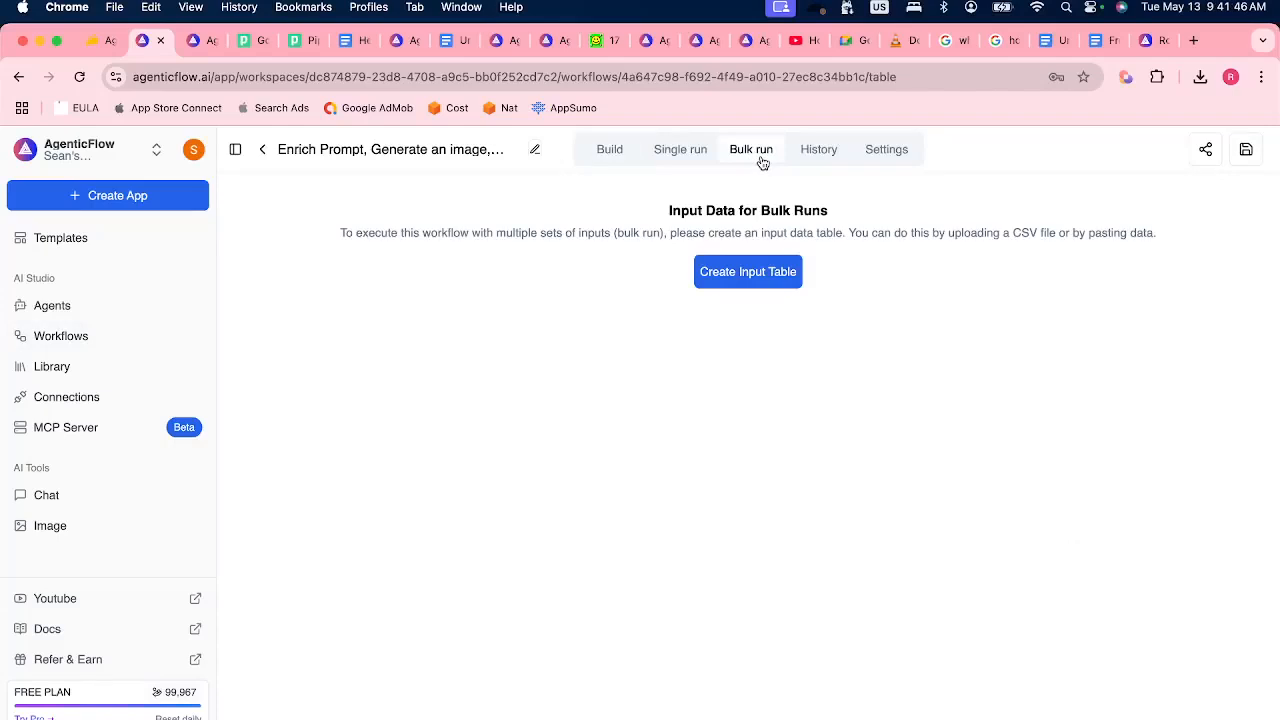
{"action": "left_click", "coordinate": [674, 156]}
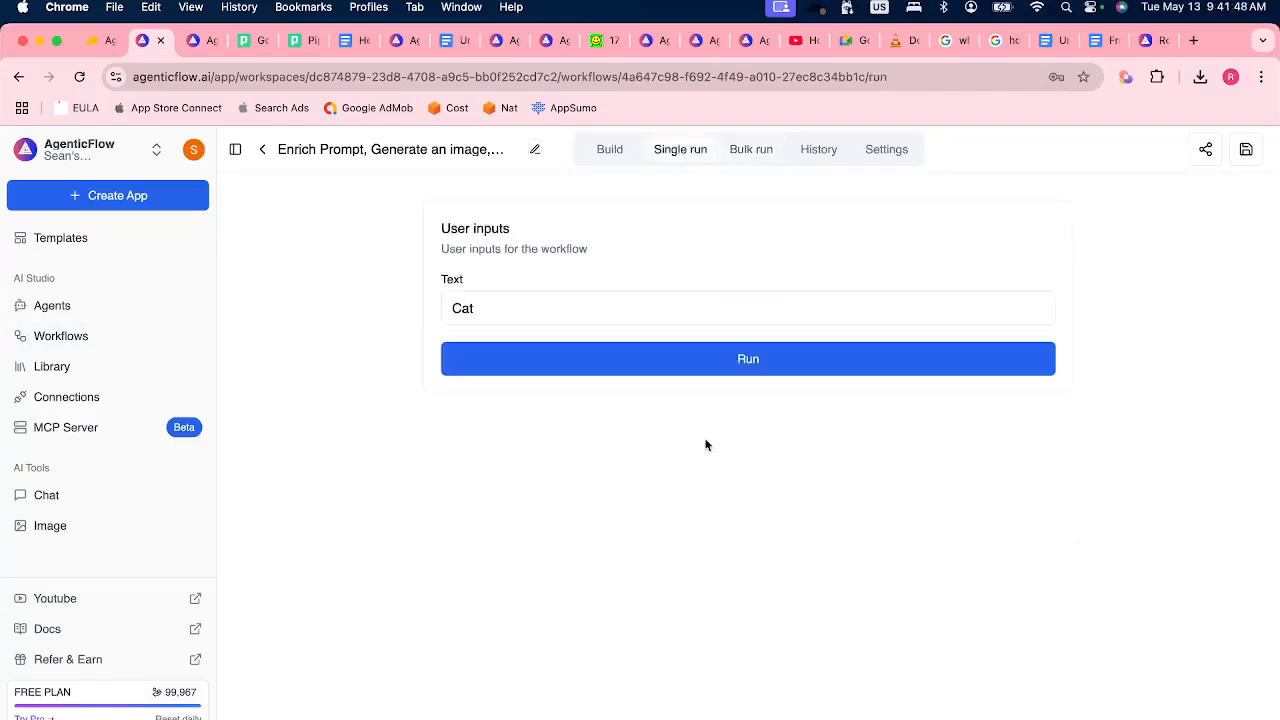
{"action": "left_click", "coordinate": [751, 152]}
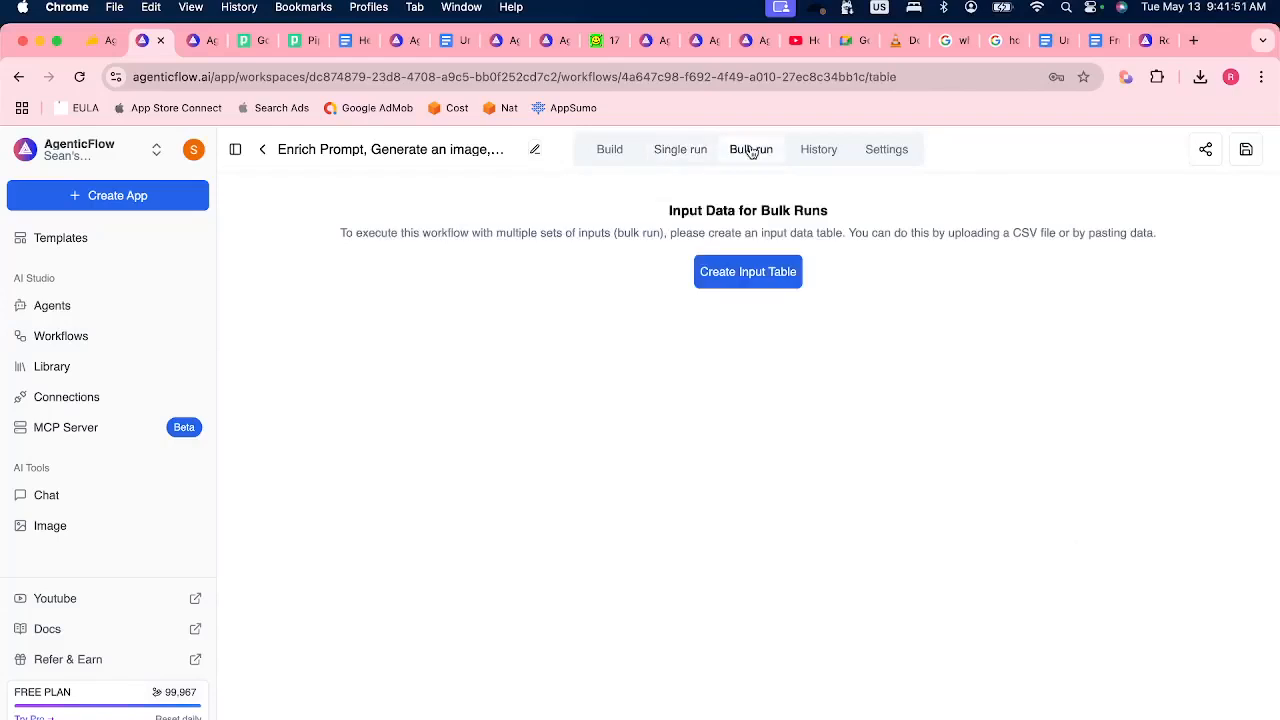
{"action": "left_click", "coordinate": [767, 284]}
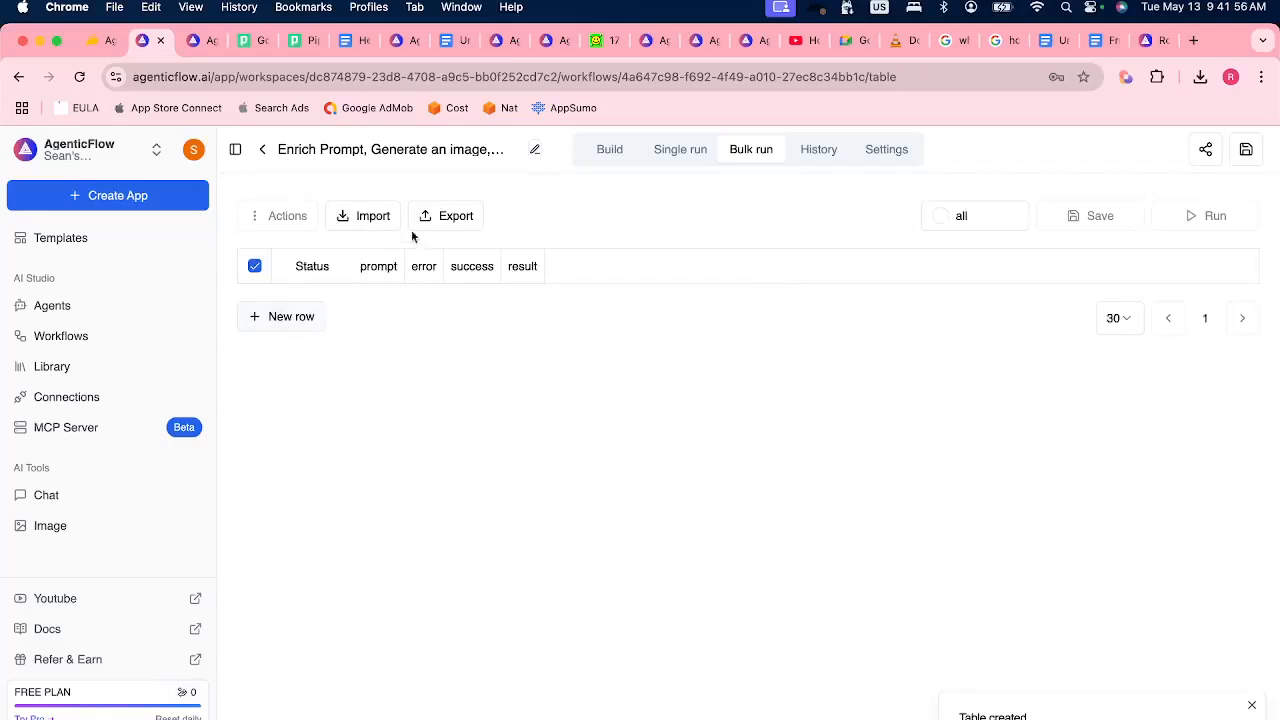
Export the empty bulk-run table in XLSX format and show the downloaded file in Finder.
{"action": "left_click", "coordinate": [455, 217]}
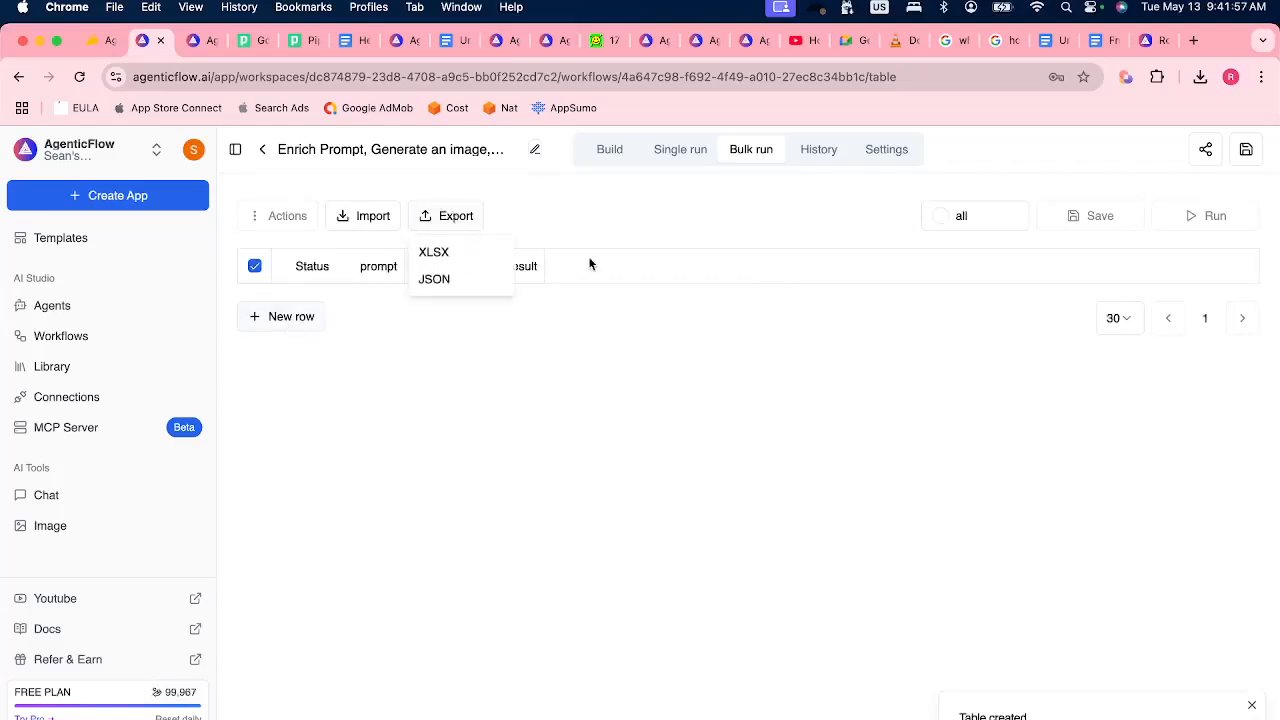
{"action": "left_click", "coordinate": [445, 255]}
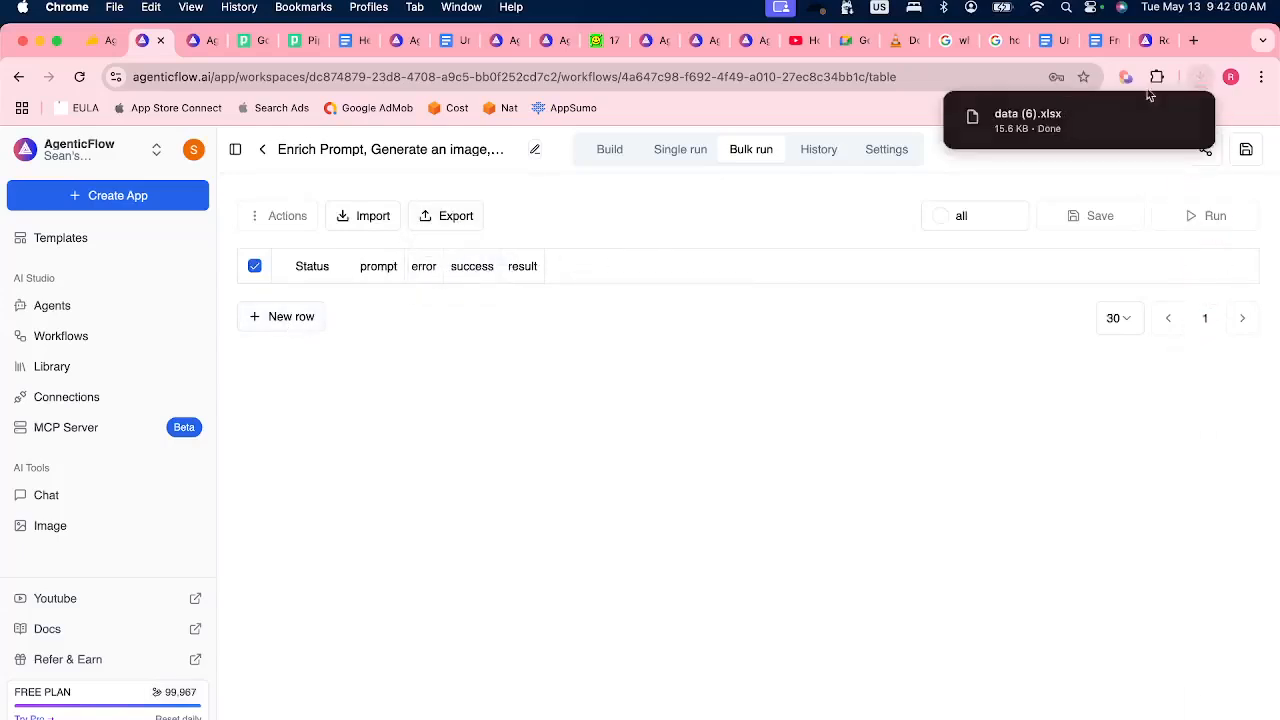
{"action": "left_click", "coordinate": [1155, 119]}
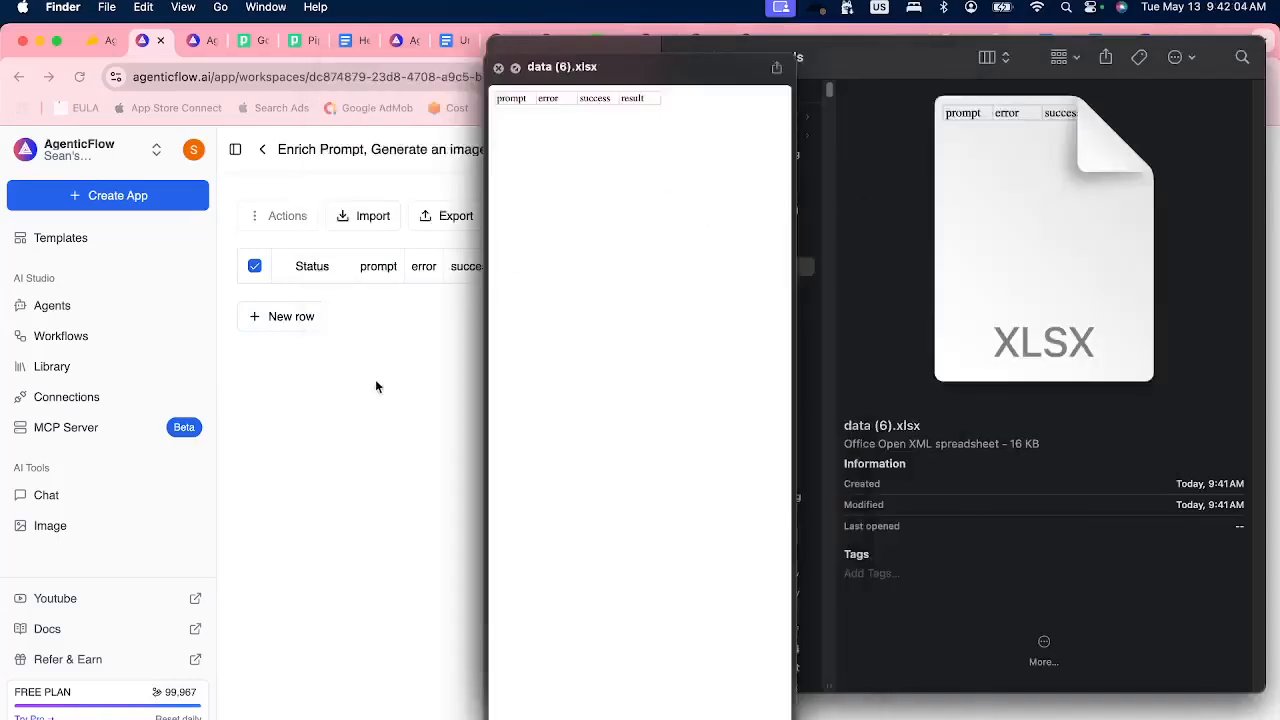
{"action": "left_click", "coordinate": [390, 417]}
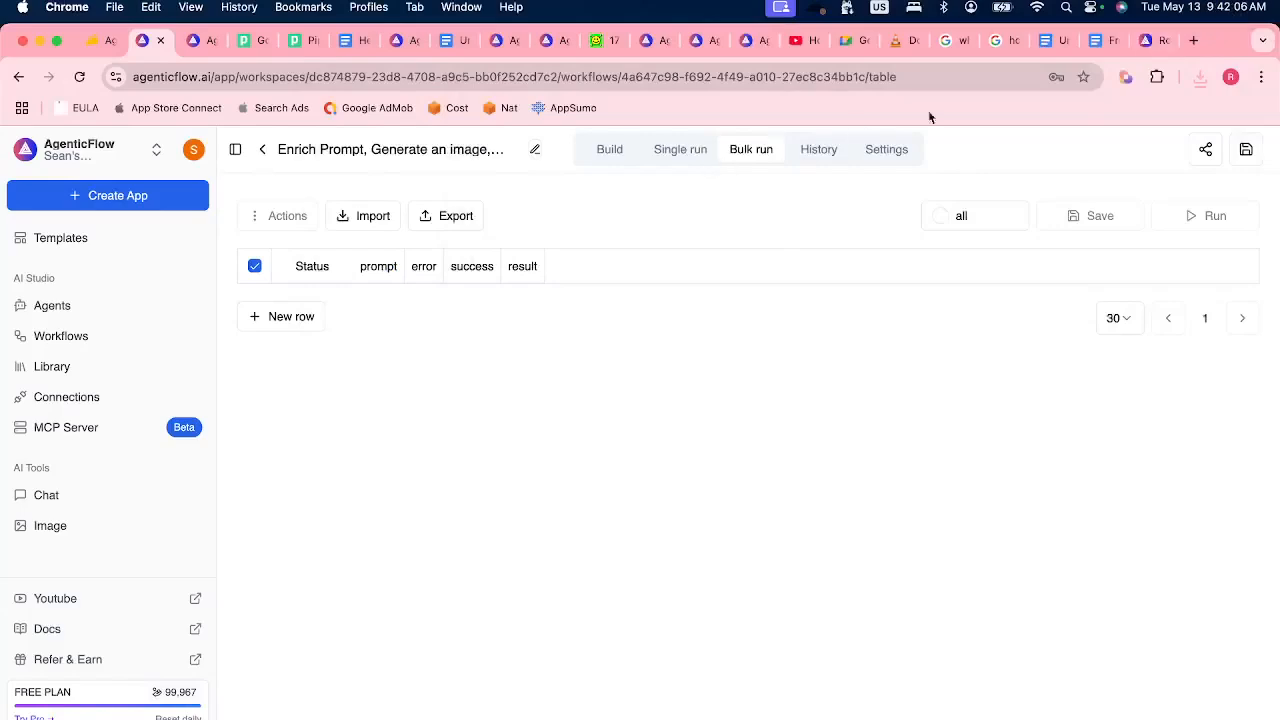
Open Google Drive in a new tab, upload data (6).xlsx from Finder, and open it as a spreadsheet.
{"action": "left_click", "coordinate": [1193, 42]}
{"action": "type", "text": "dri"}
{"action": "key", "text": "Return"}
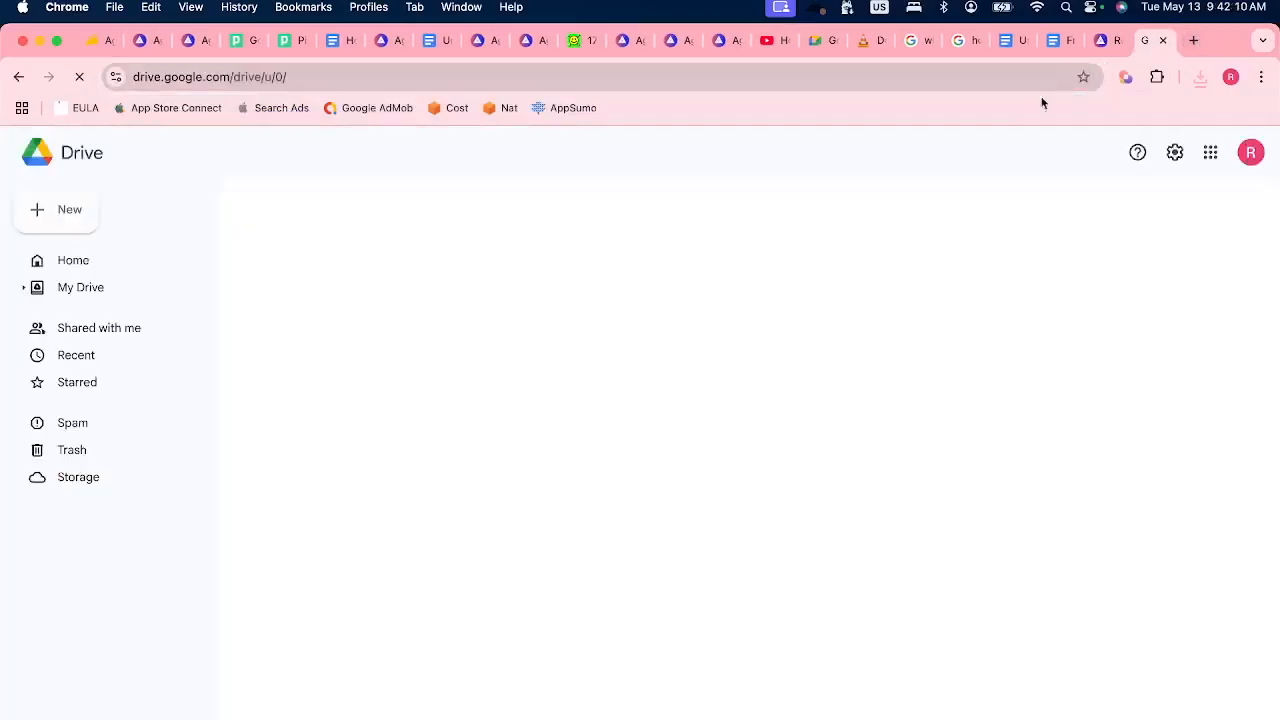
{"action": "key", "text": "super+Tab"}
{"action": "left_click_drag", "start_coordinate": [736, 267], "coordinate": [363, 455]}
{"action": "key", "text": "super+Tab"}
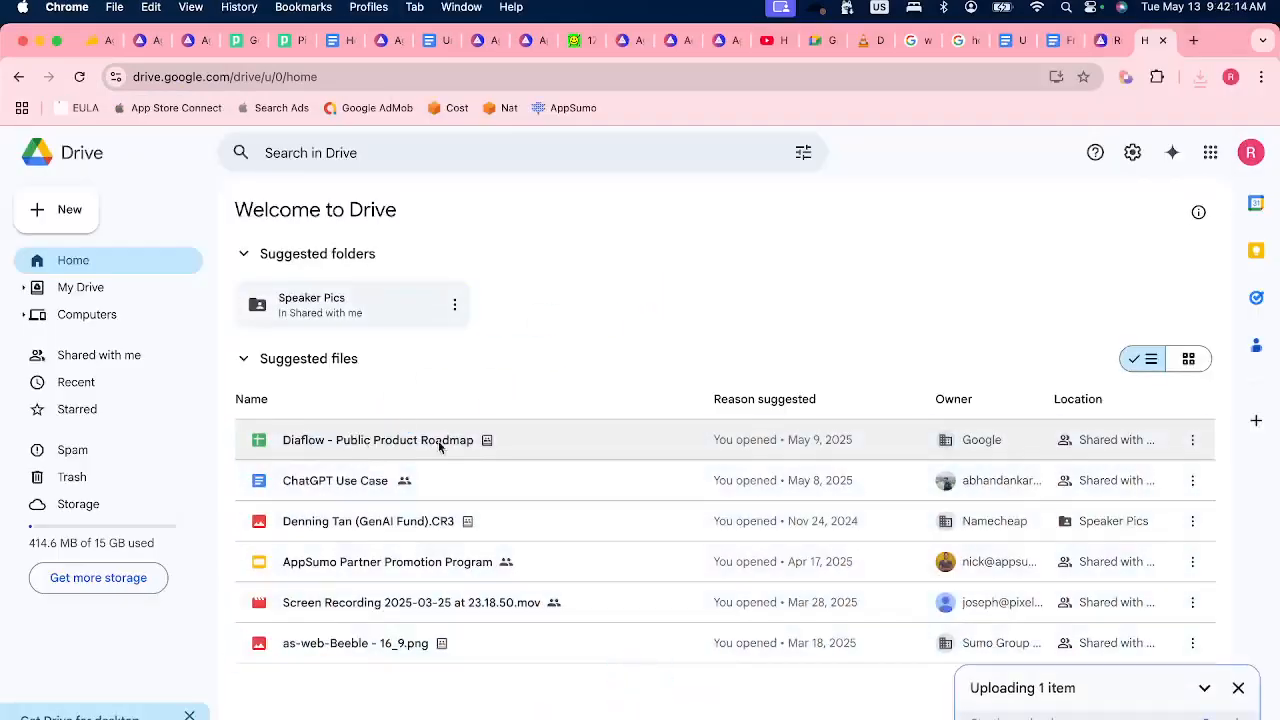
{"action": "double_click", "coordinate": [914, 441]}
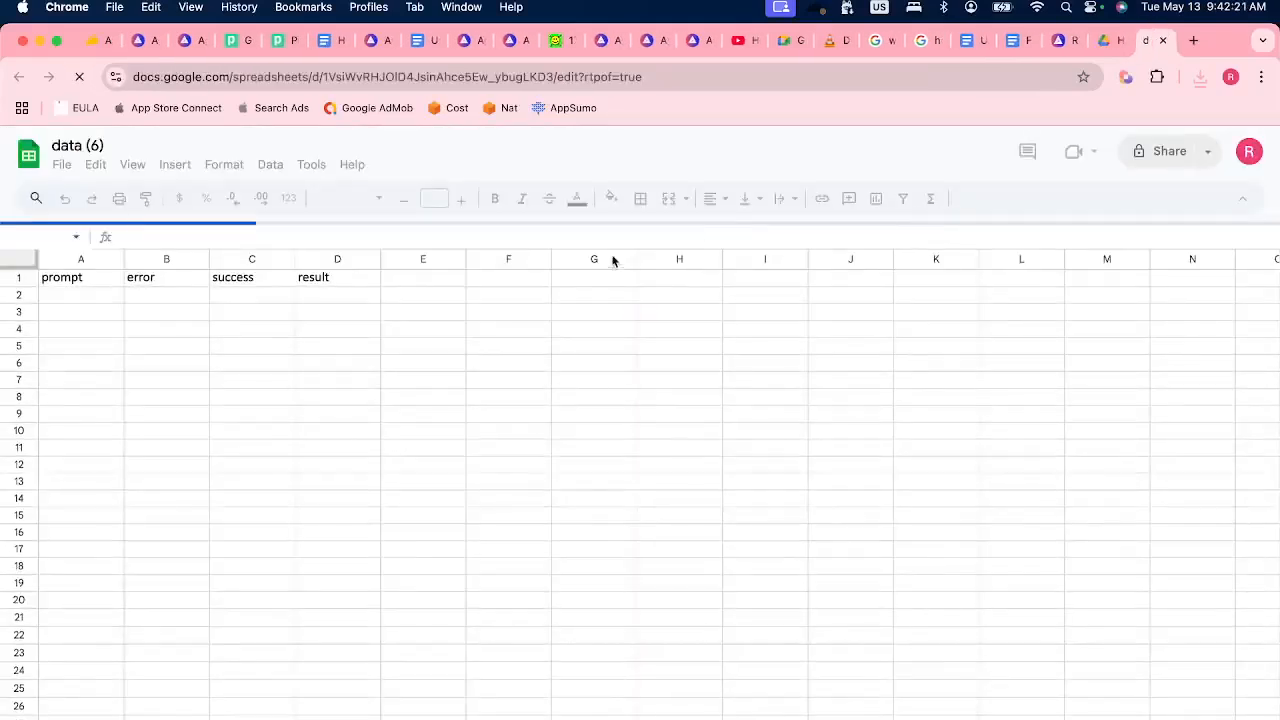
Dismiss the Office editing welcome message and enter the prompts "chicken" in A2 and "otter" in A3.
{"action": "left_click", "coordinate": [84, 293]}
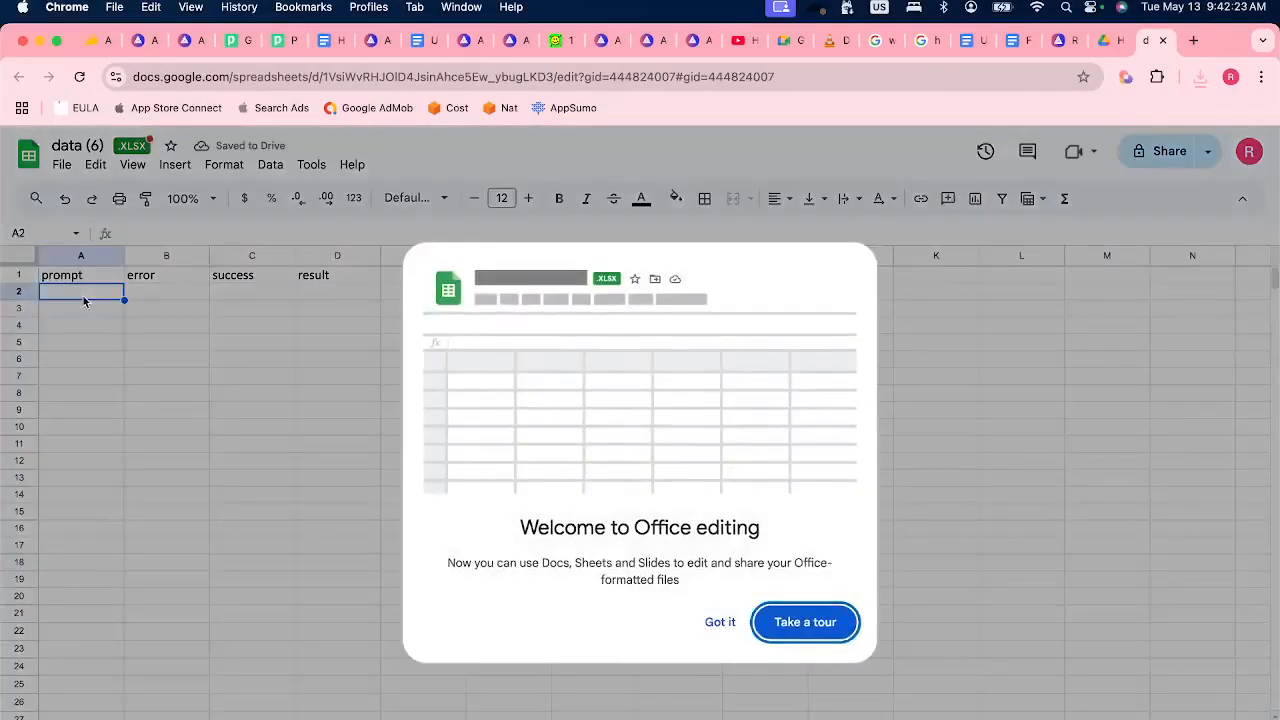
{"action": "left_click", "coordinate": [736, 627]}
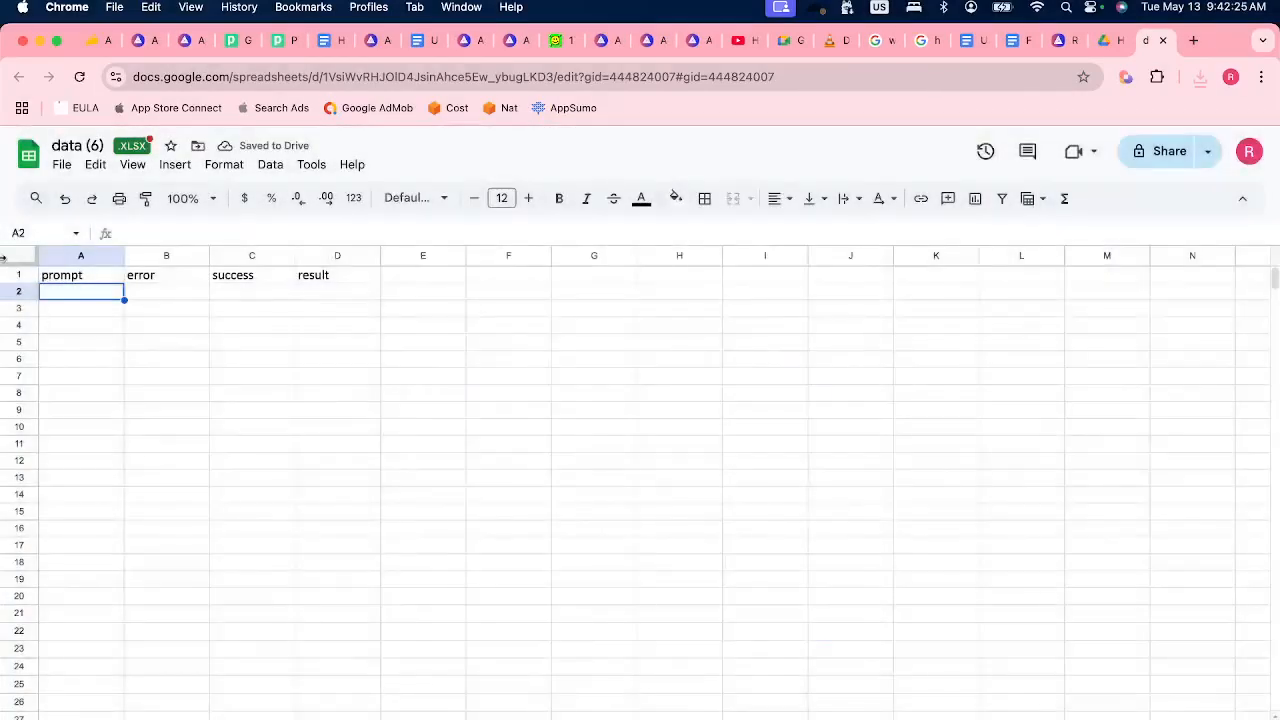
{"action": "type", "text": "chicken"}
{"action": "key", "text": "Return"}
{"action": "type", "text": "c"}
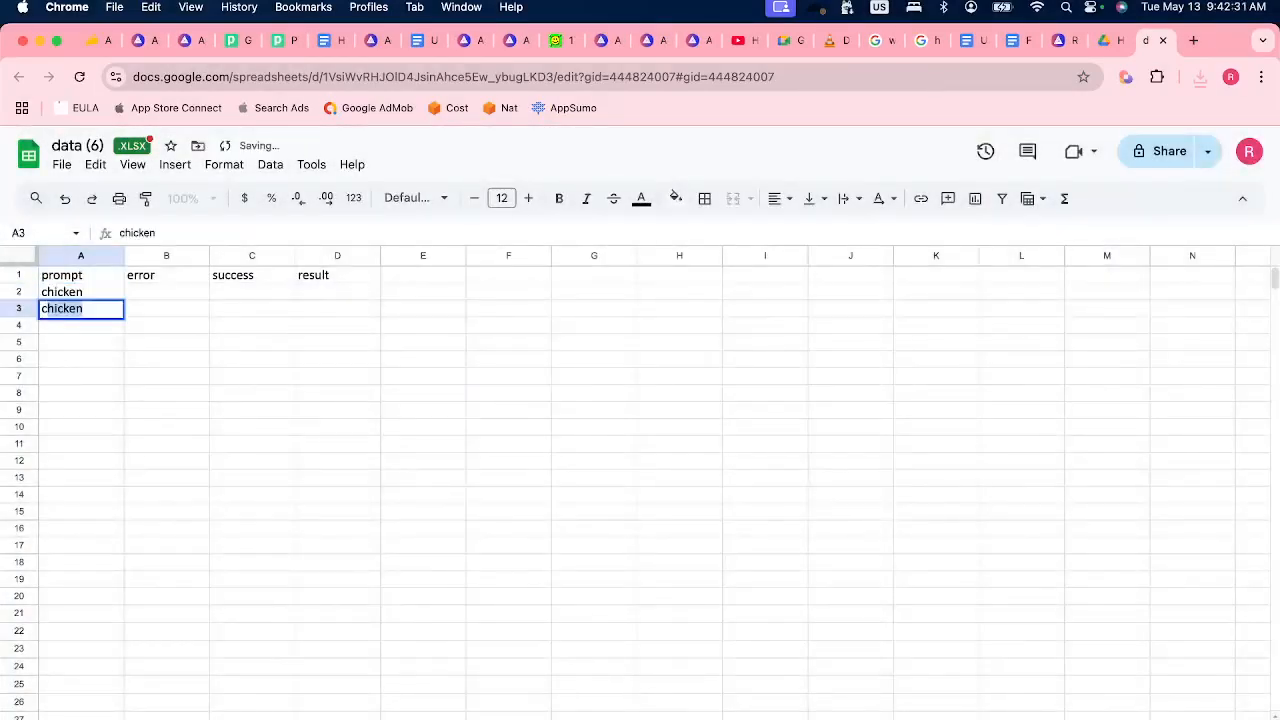
{"action": "key", "text": "Escape"}
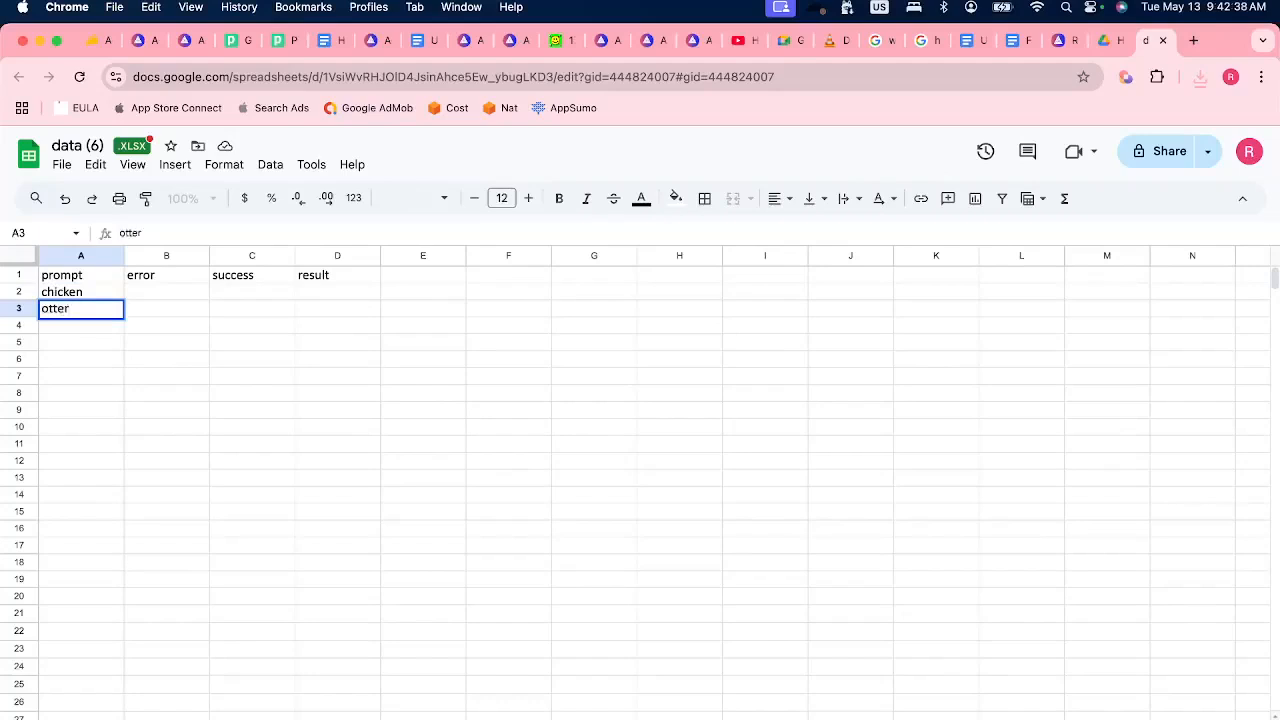
{"action": "left_click", "coordinate": [200, 375]}
Download the edited spreadsheet and import data (6) (1).xlsx into the workflow's bulk-run table.
{"action": "left_click", "coordinate": [62, 164]}
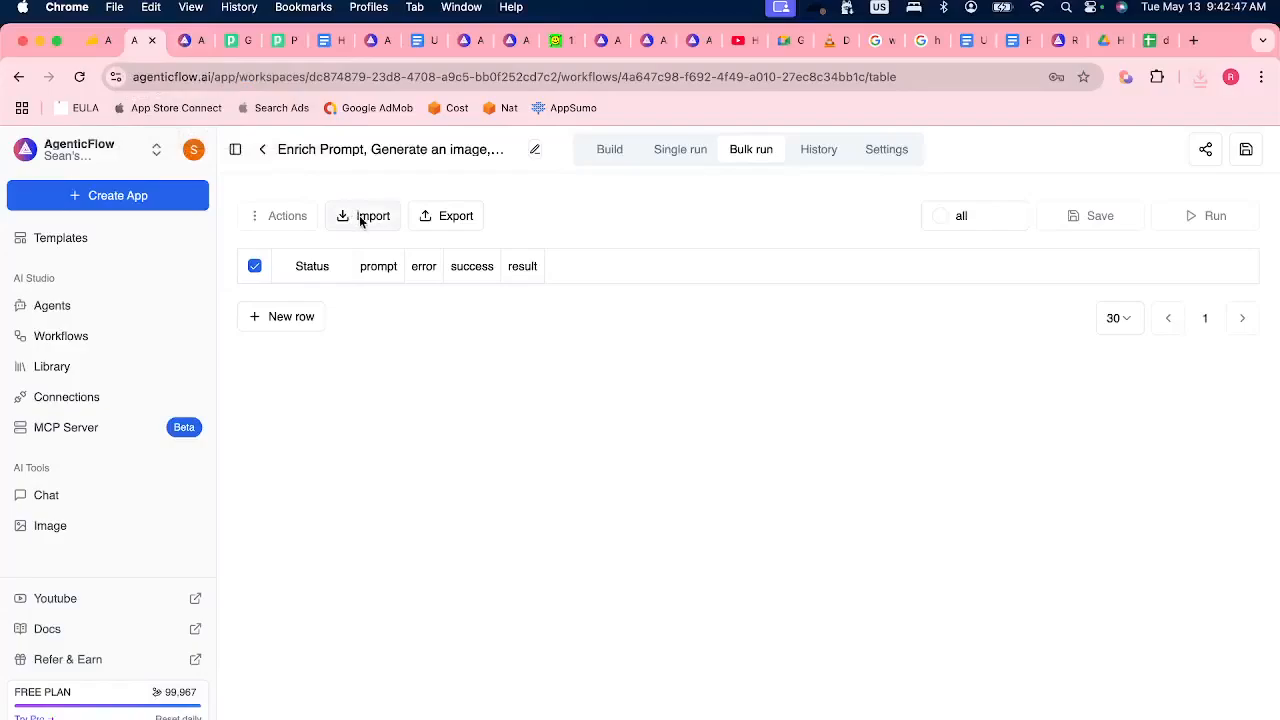
{"action": "left_click", "coordinate": [365, 220]}
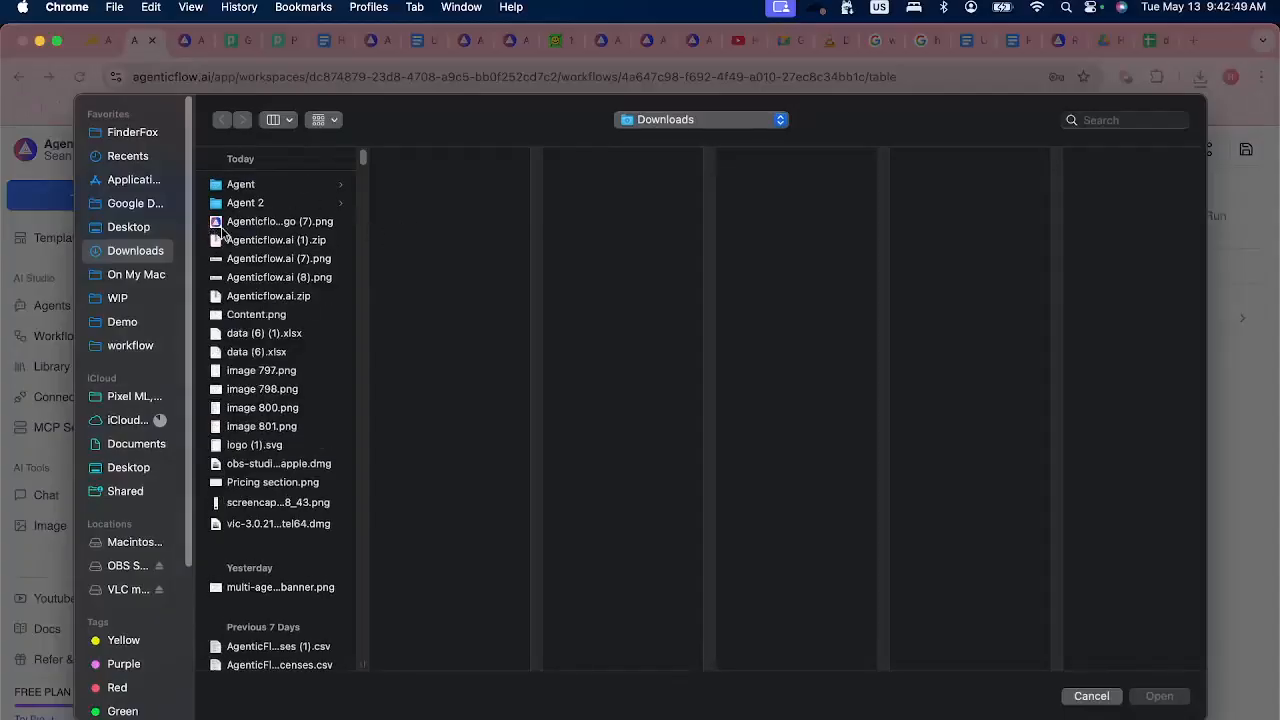
{"action": "left_click", "coordinate": [277, 352]}
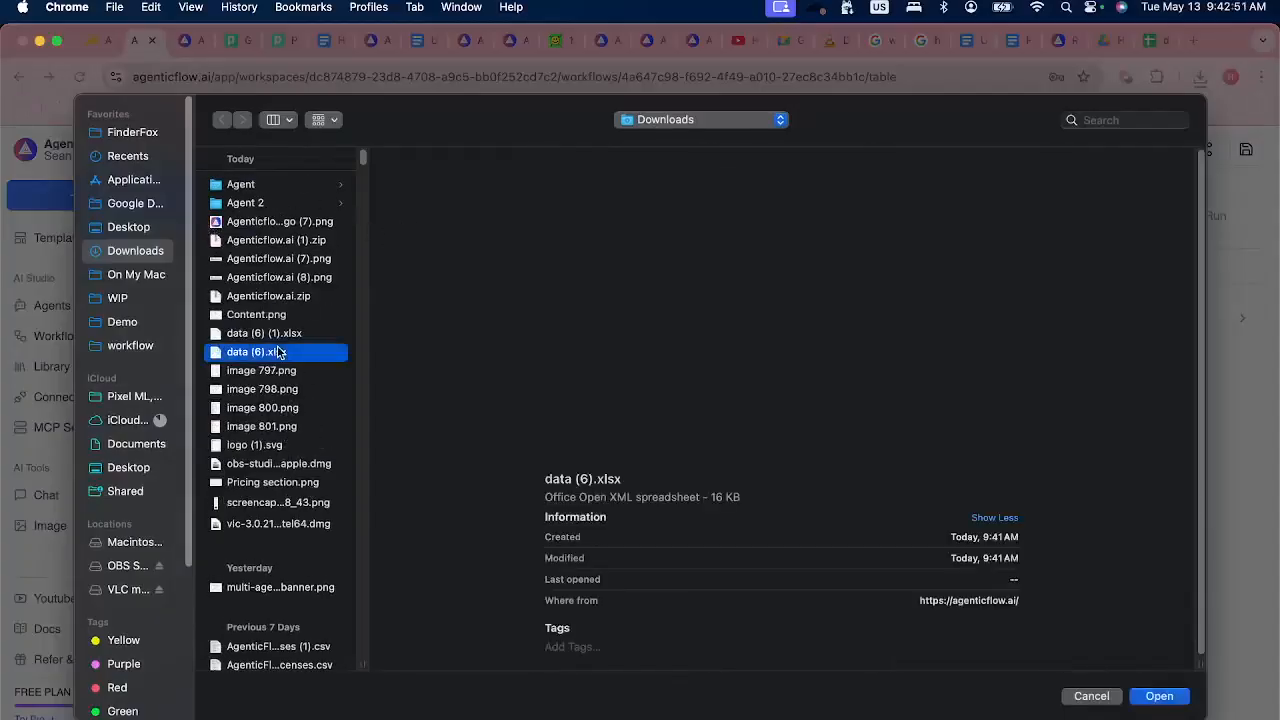
{"action": "key", "text": "Up"}
{"action": "key", "text": "Return"}
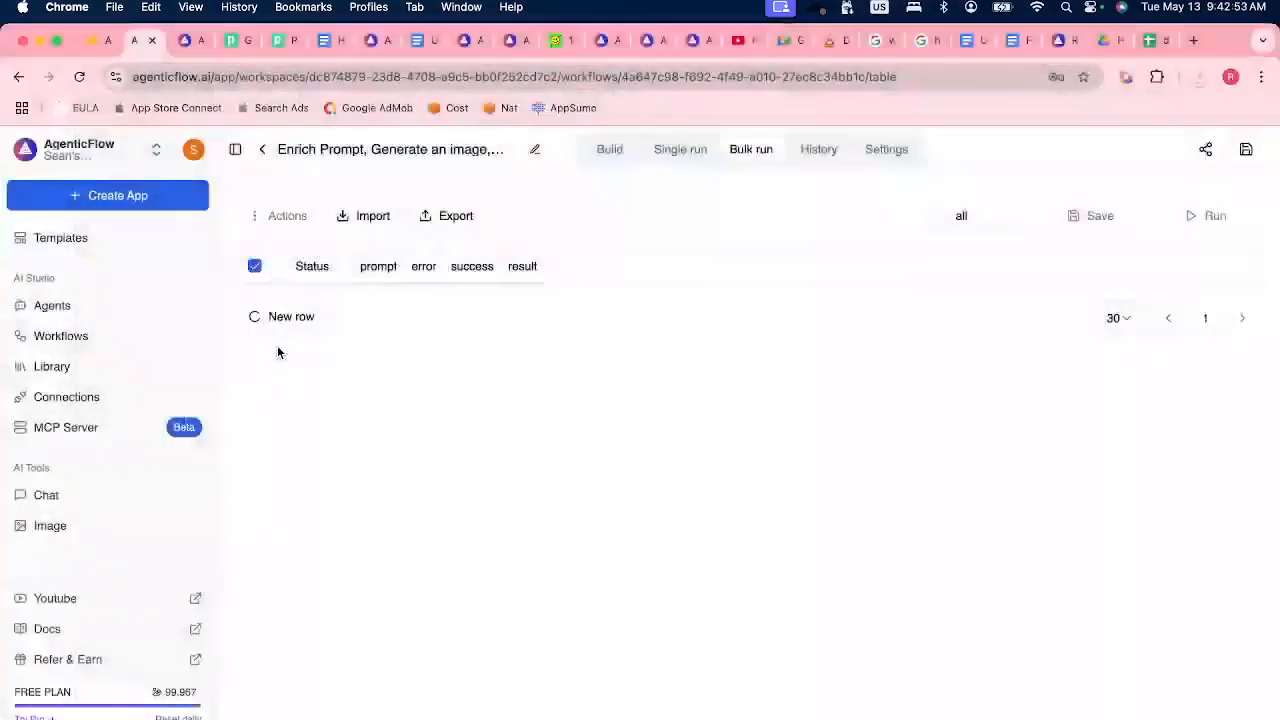
Review the imported rows in the bulk-run table and select the "chicken" and "otter" rows.
{"action": "scroll", "coordinate": [497, 506], "scroll_direction": "down", "scroll_amount": 5}
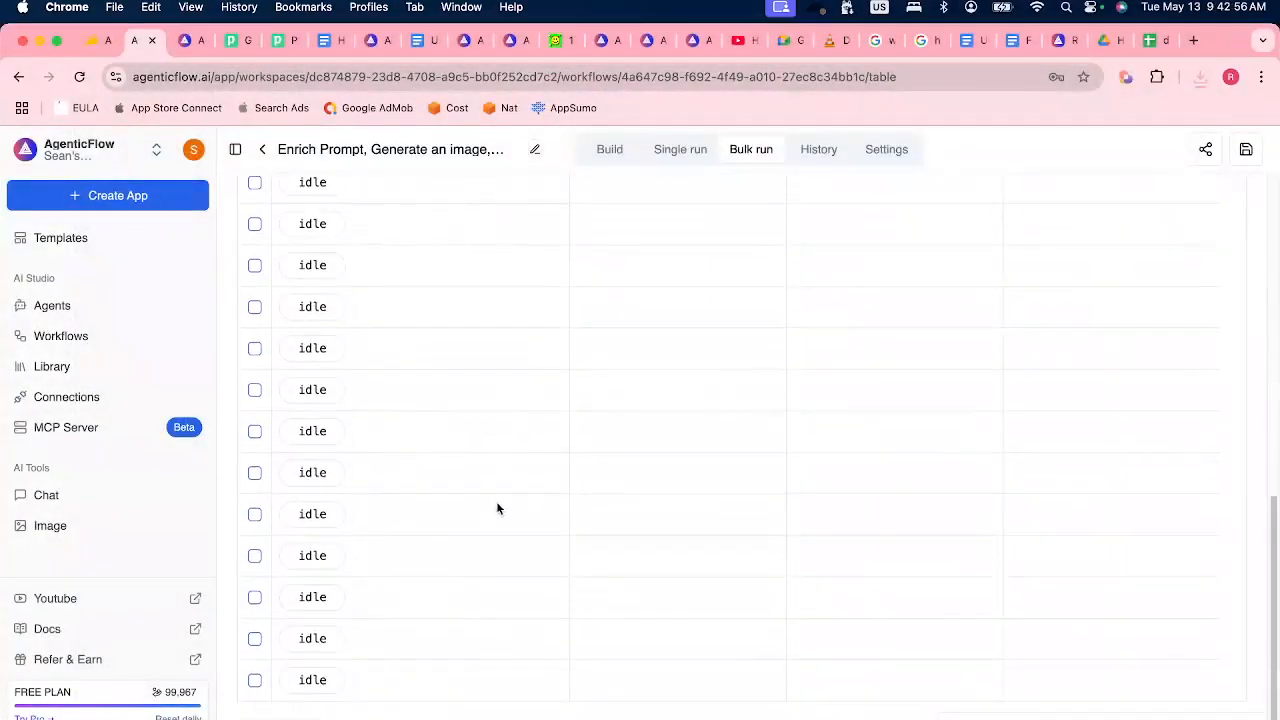
{"action": "scroll", "coordinate": [497, 506], "scroll_direction": "up", "scroll_amount": 5}
{"action": "scroll", "coordinate": [640, 564], "scroll_direction": "down", "scroll_amount": 10}
{"action": "scroll", "coordinate": [514, 423], "scroll_direction": "up", "scroll_amount": 10}
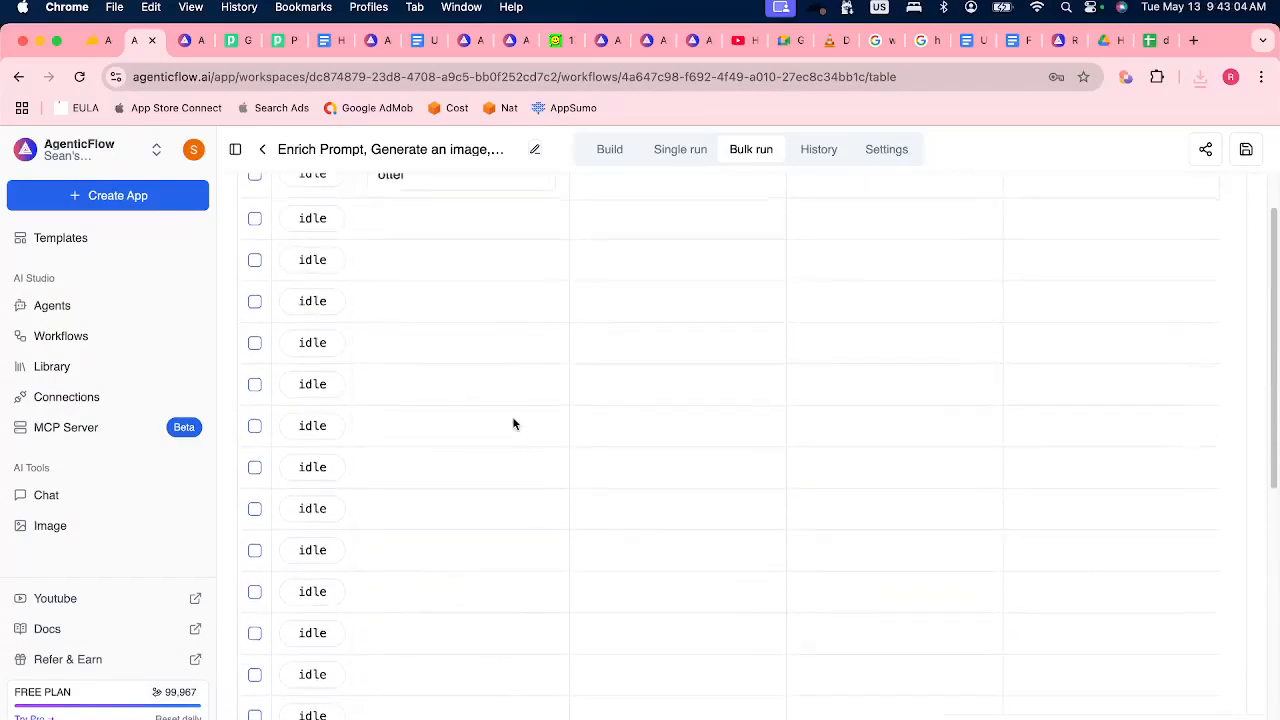
{"action": "left_click", "coordinate": [255, 307]}
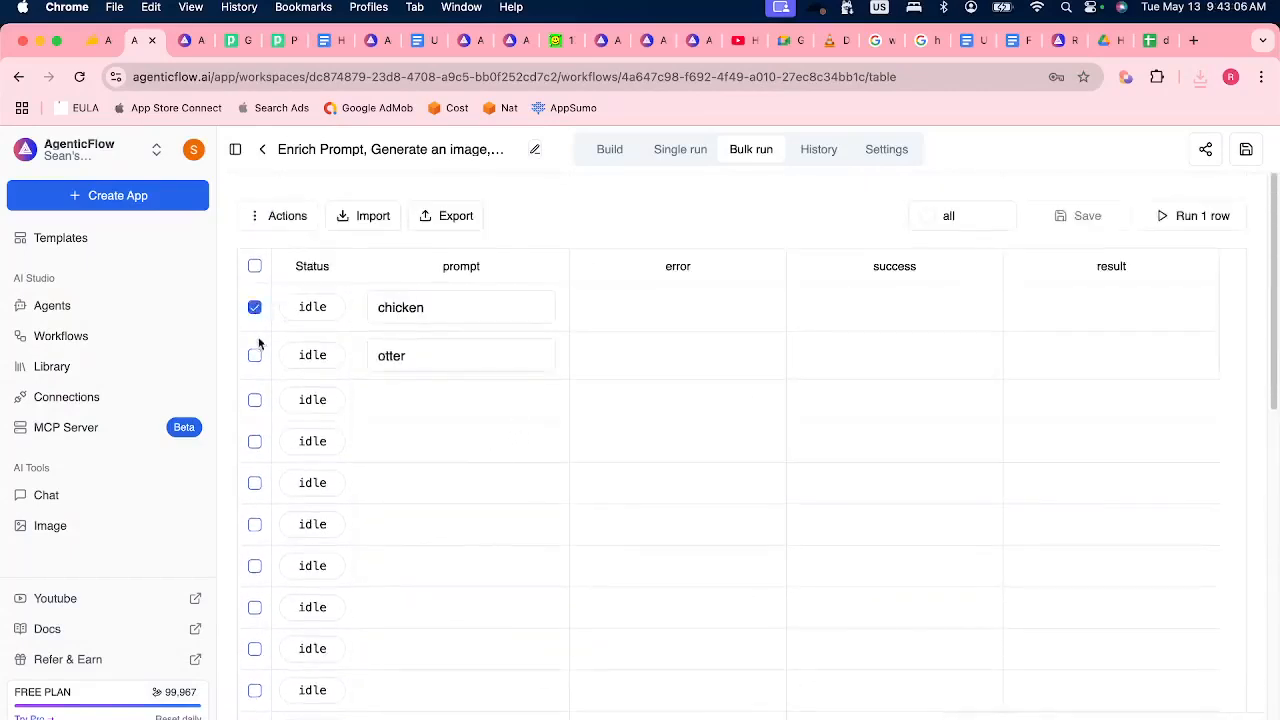
{"action": "left_click", "coordinate": [255, 357]}
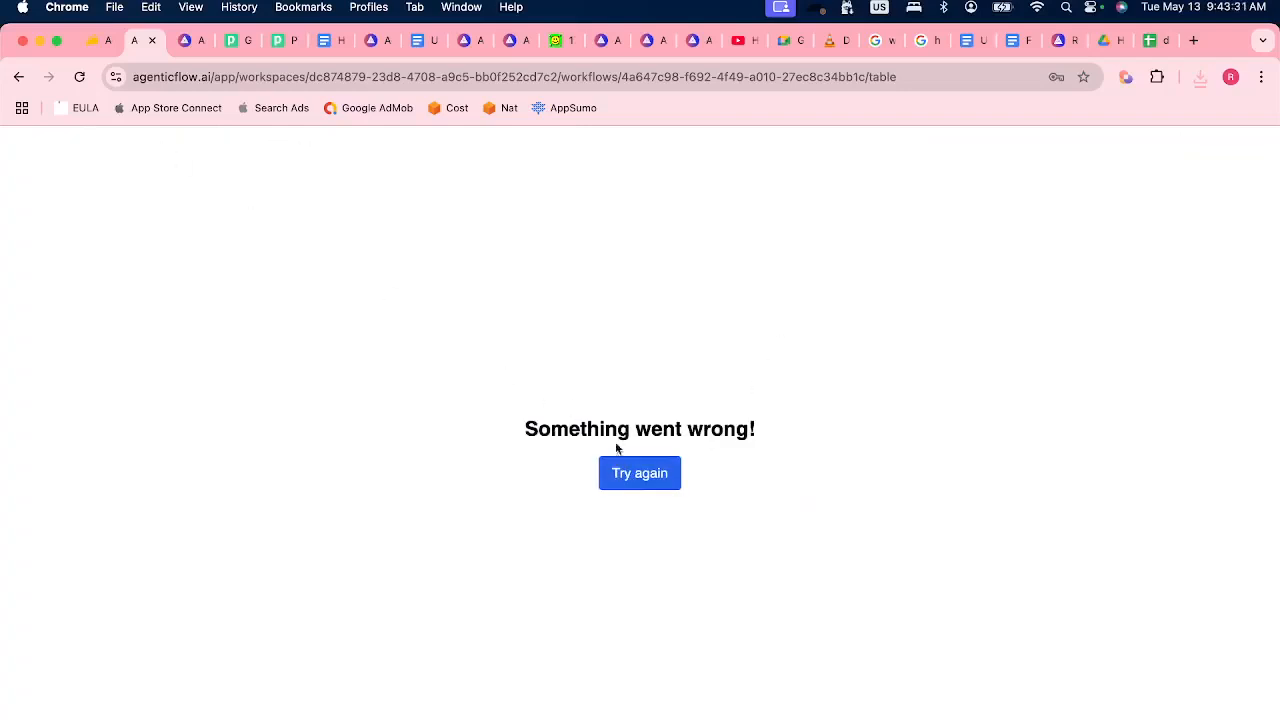
Reload the page, check the Discord stage chat, and reopen the workflow in Chrome by changing the URL ending to "build".
{"action": "left_click", "coordinate": [79, 76]}
{"action": "left_click", "coordinate": [541, 705]}
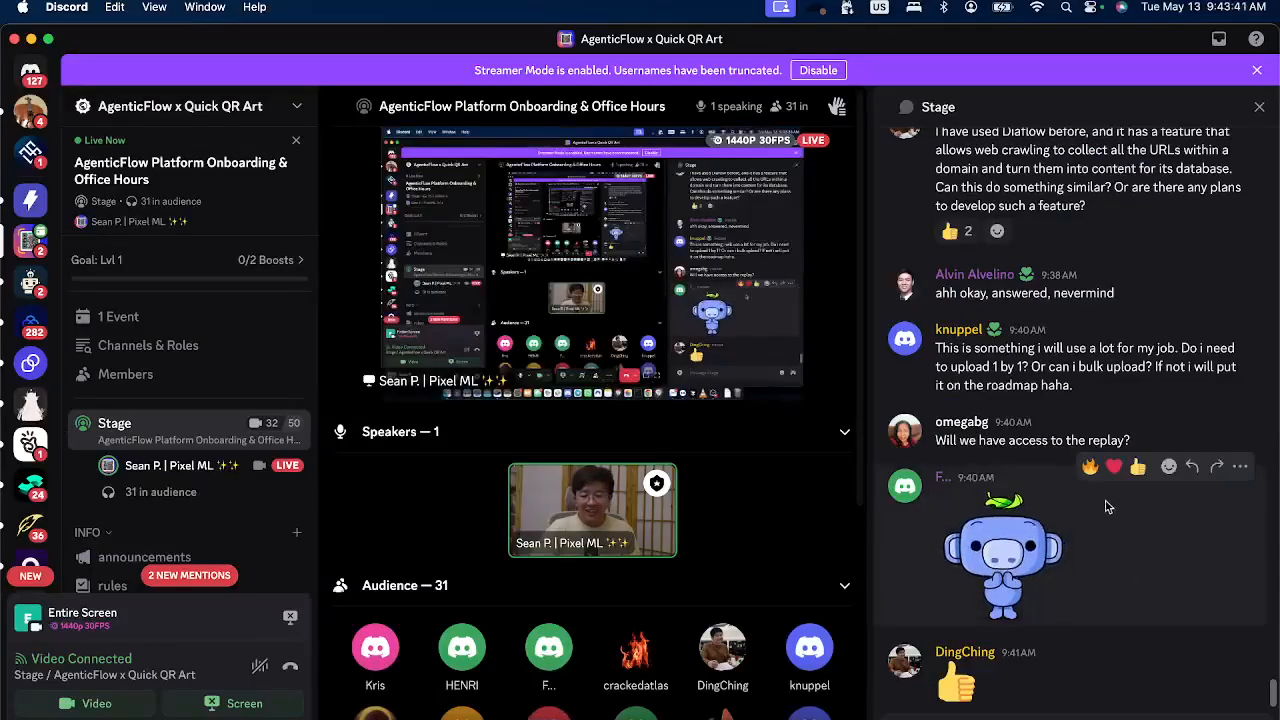
{"action": "key", "text": "super+Tab"}
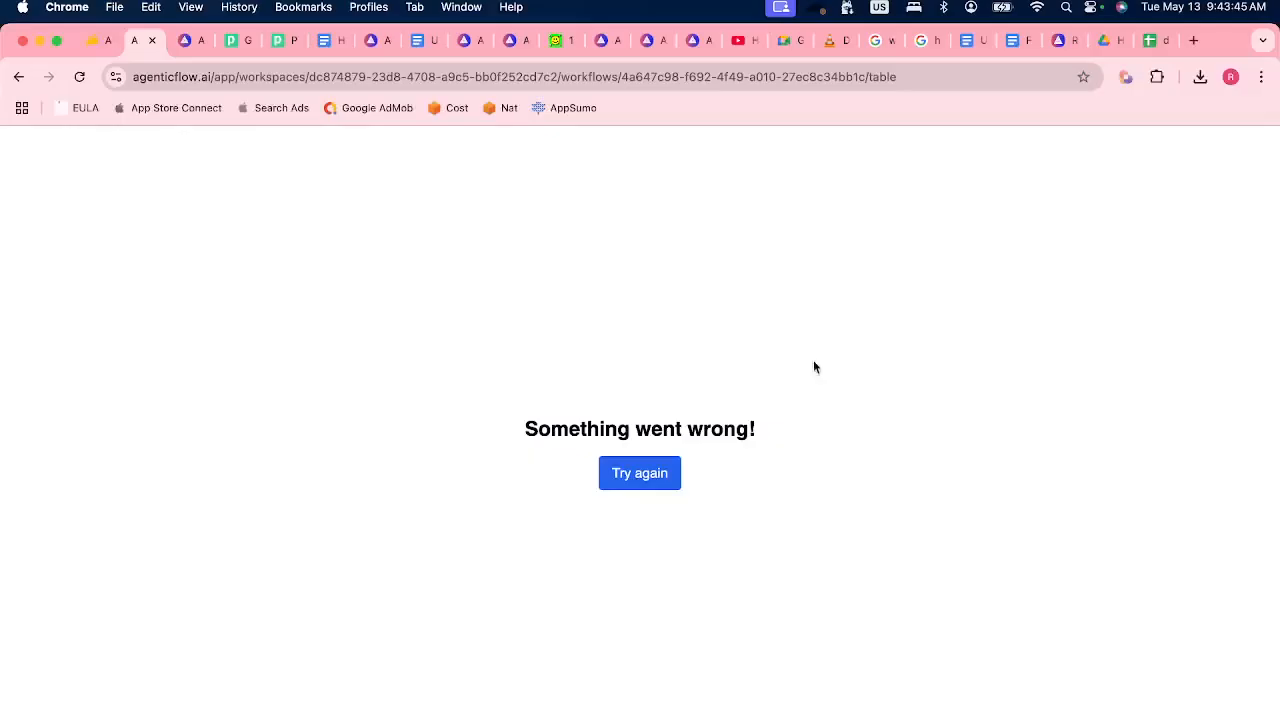
{"action": "double_click", "coordinate": [881, 74]}
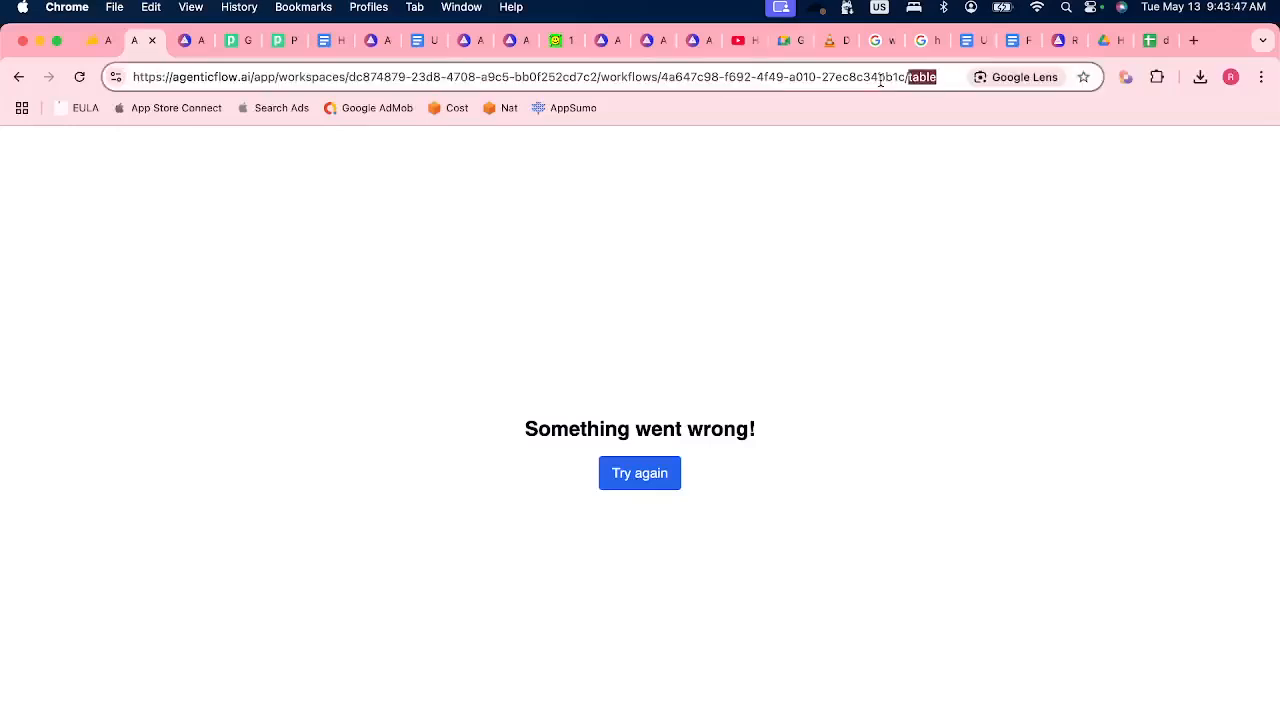
{"action": "type", "text": "build"}
{"action": "key", "text": "Return"}
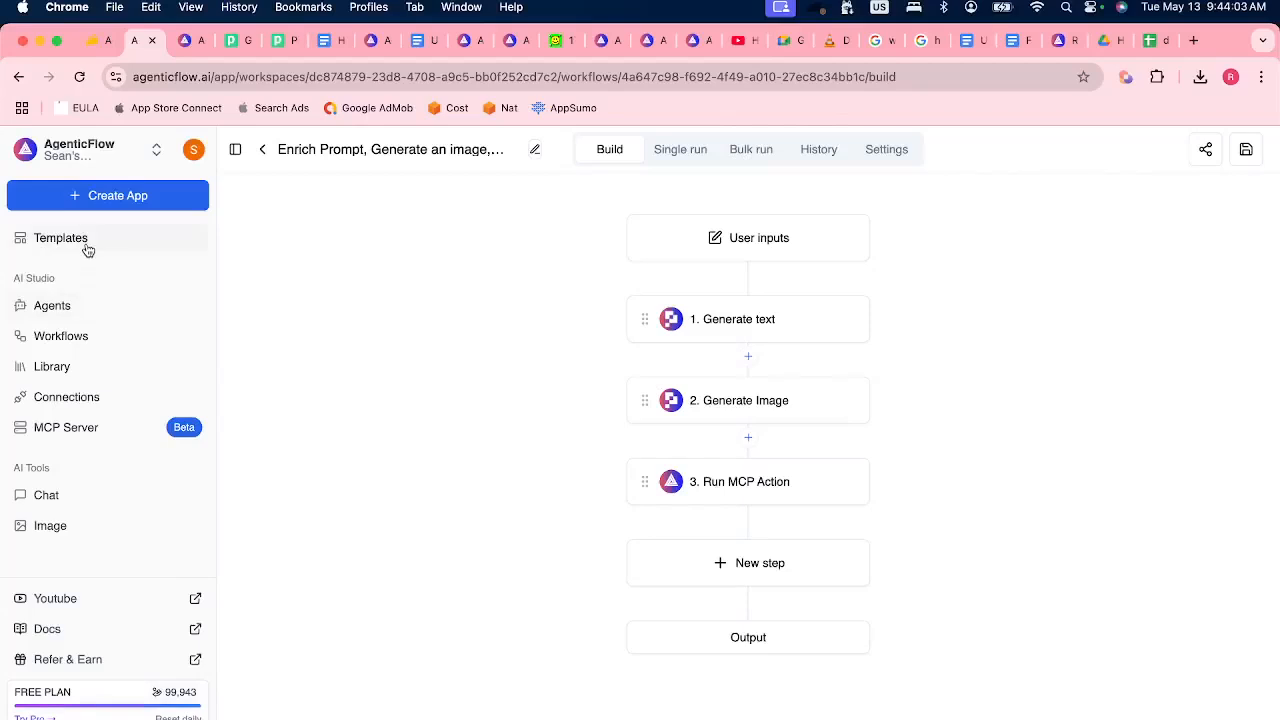
Open the Enrich Prompt workflow's table in the Library and set the third row's prompt to "dog".
{"action": "left_click", "coordinate": [52, 367]}
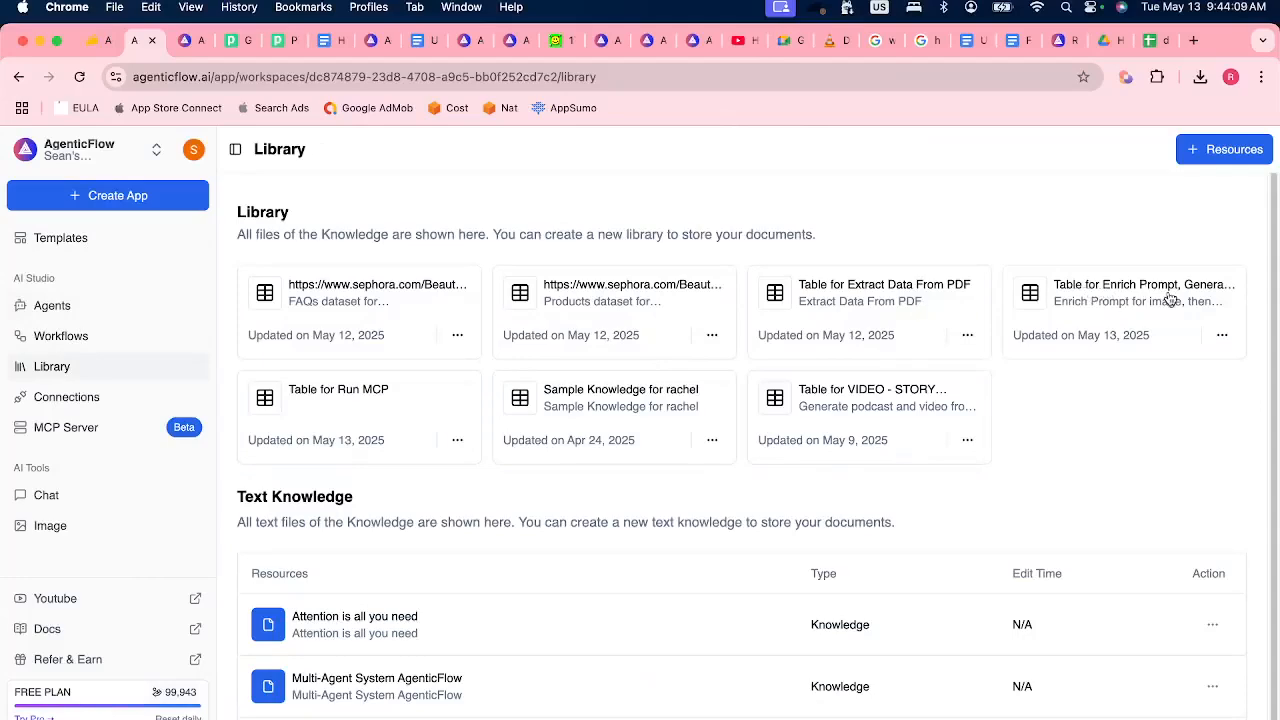
{"action": "left_click", "coordinate": [1084, 303]}
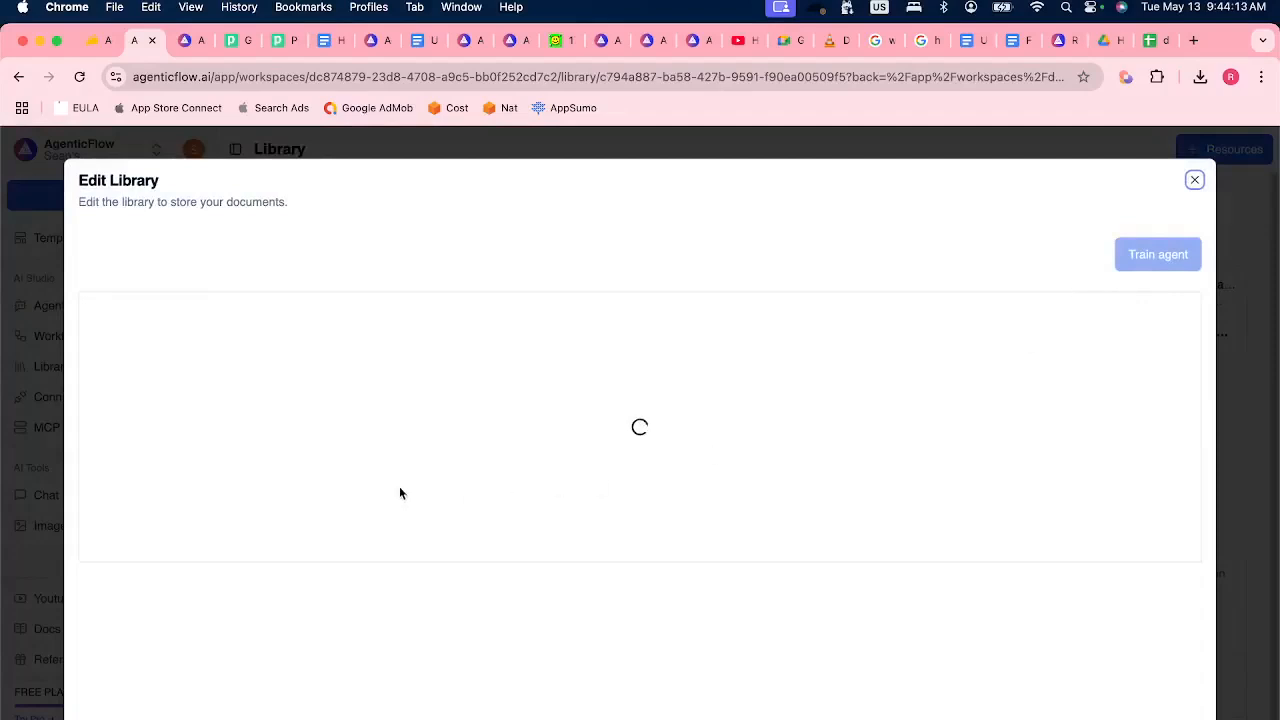
{"action": "scroll", "coordinate": [431, 531], "scroll_direction": "down", "scroll_amount": 10}
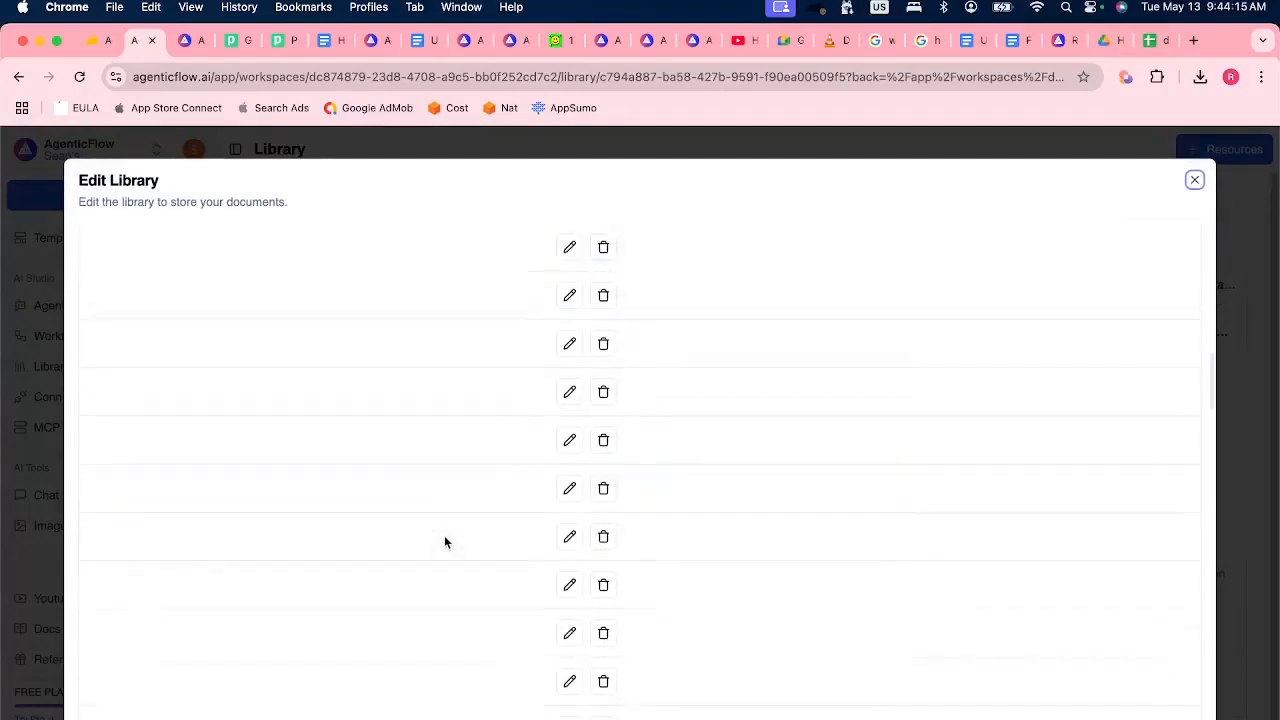
{"action": "scroll", "coordinate": [446, 535], "scroll_direction": "up", "scroll_amount": 10}
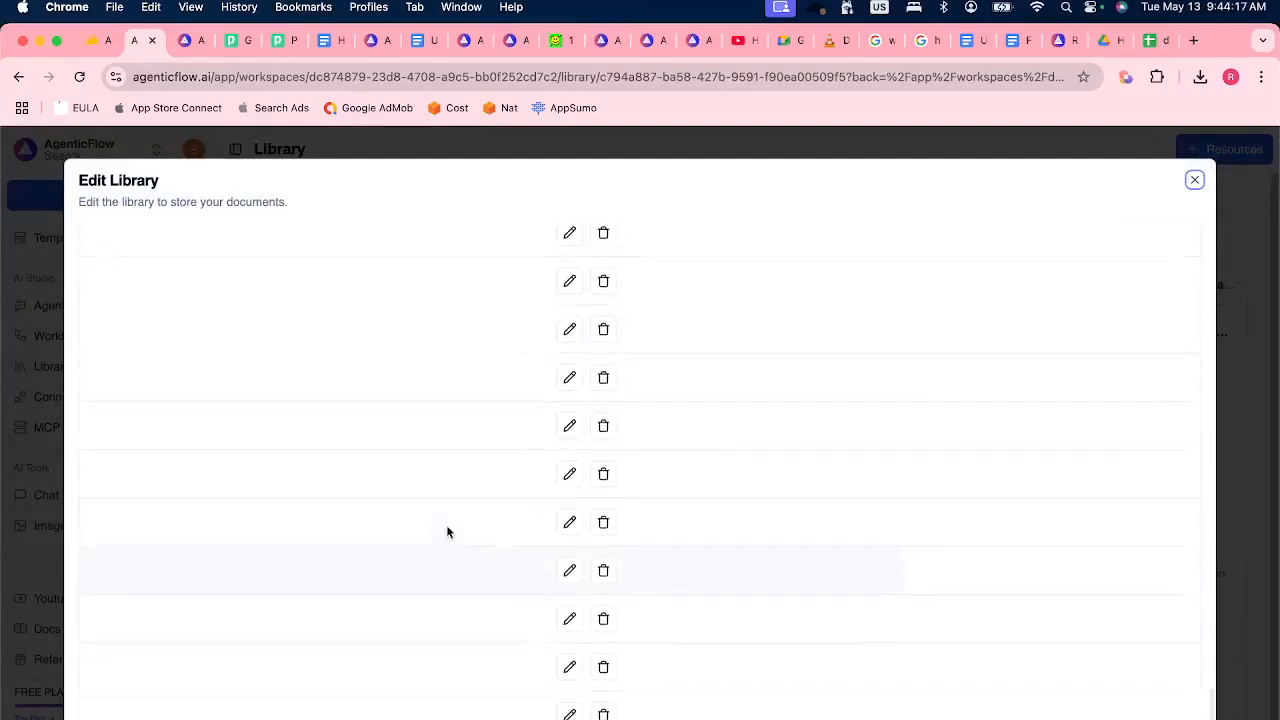
{"action": "left_click", "coordinate": [570, 464]}
{"action": "left_click", "coordinate": [453, 465]}
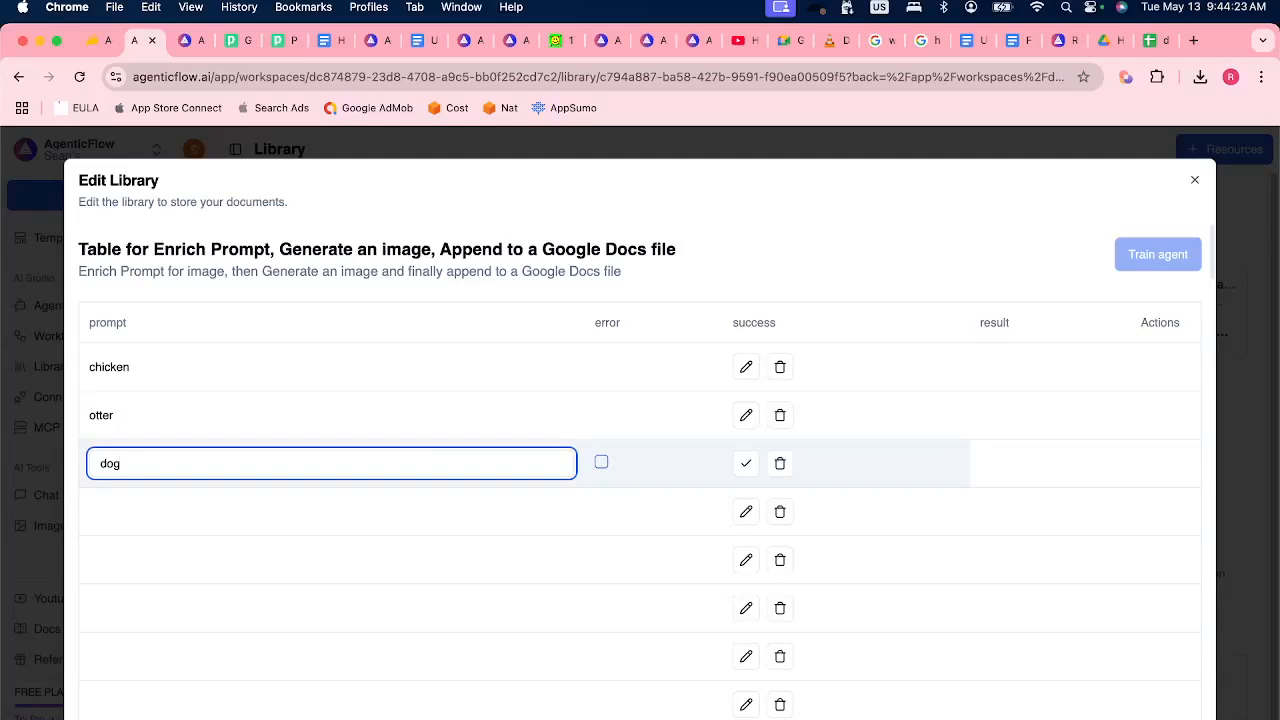
{"action": "left_click", "coordinate": [746, 463]}
Delete two empty rows beneath the "dog" row and close the library table.
{"action": "left_click", "coordinate": [602, 510]}
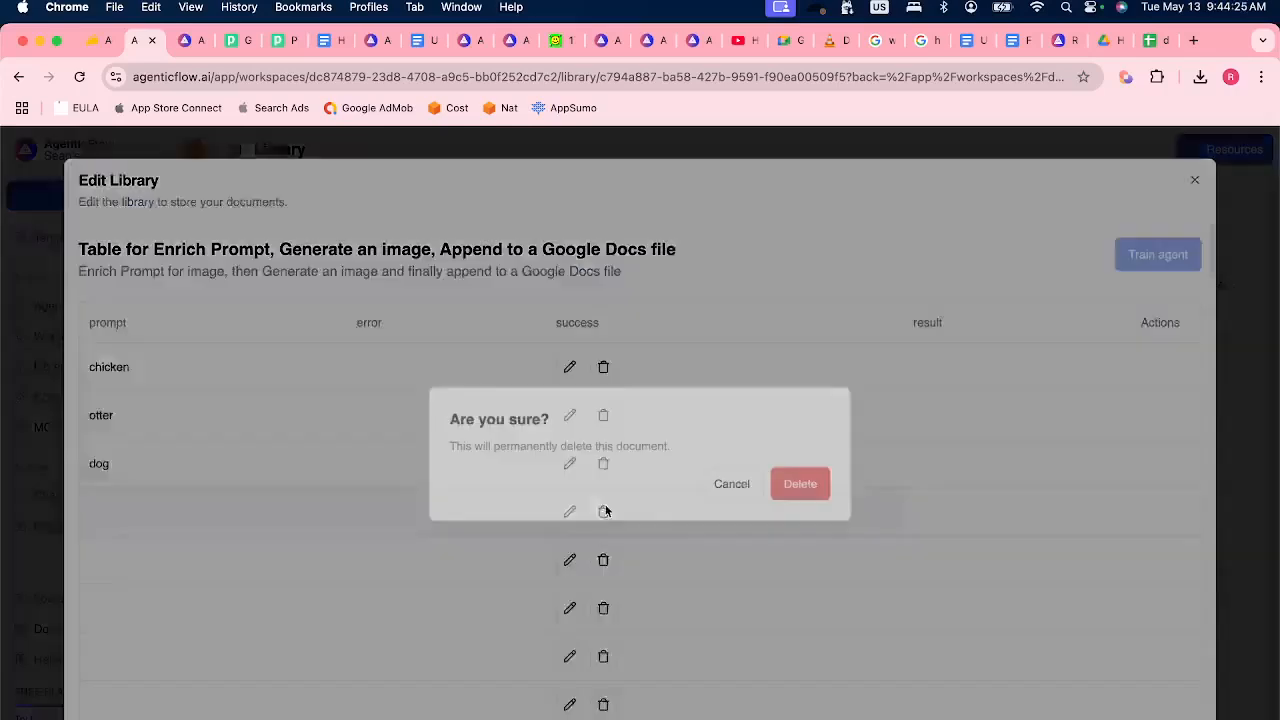
{"action": "left_click", "coordinate": [791, 486]}
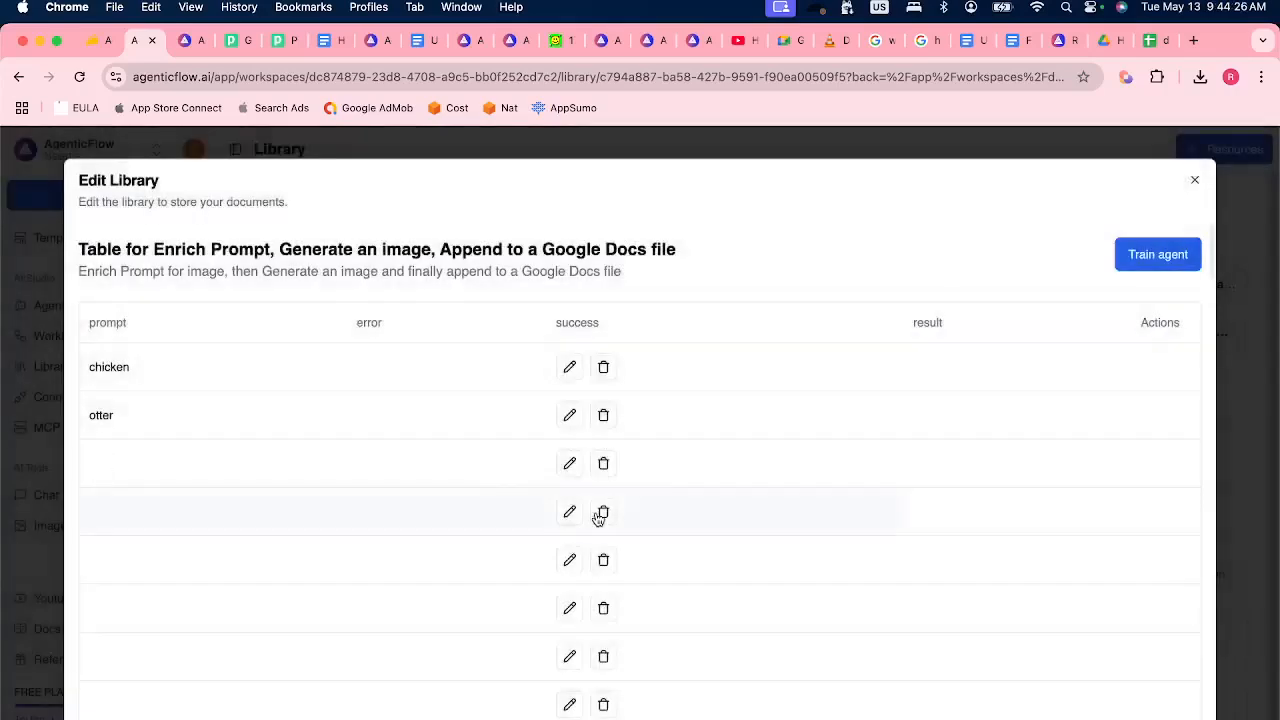
{"action": "left_click", "coordinate": [601, 514]}
{"action": "left_click", "coordinate": [788, 489]}
{"action": "left_click", "coordinate": [1195, 185]}
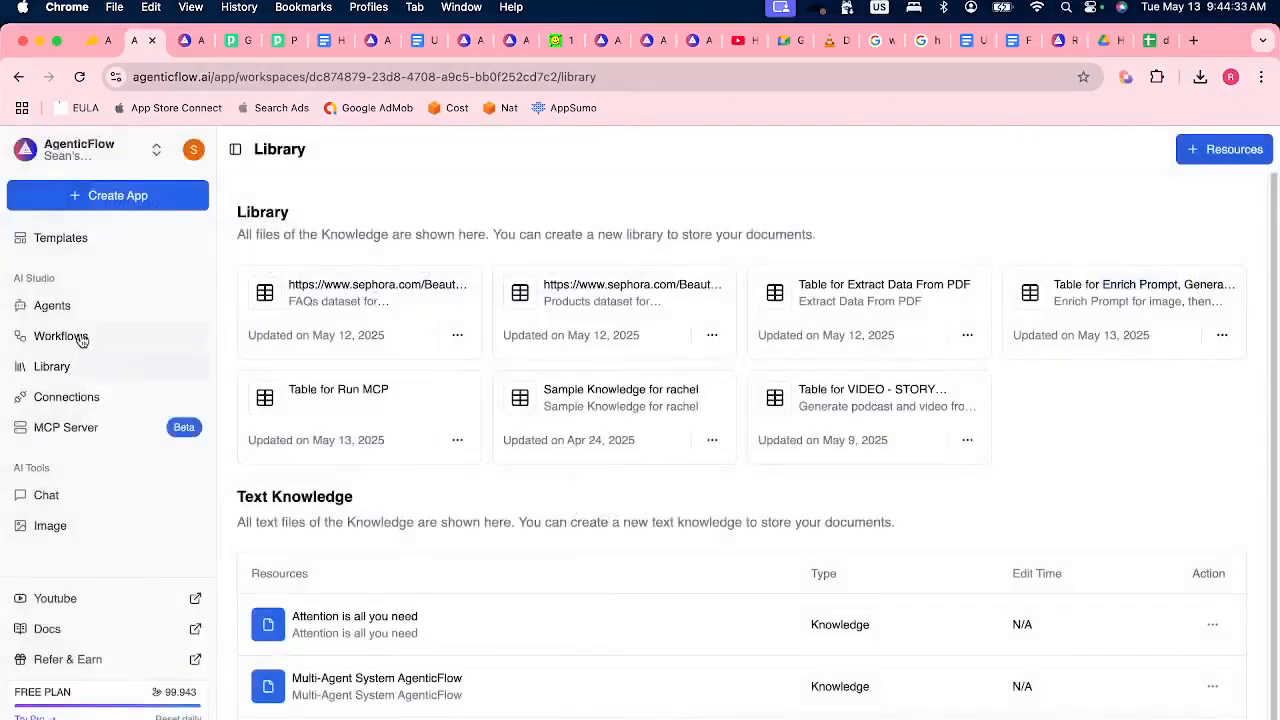
Try to reopen the Enrich Prompt workflow's bulk-run table from the workflows list.
{"action": "left_click", "coordinate": [77, 338]}
{"action": "left_click", "coordinate": [741, 225]}
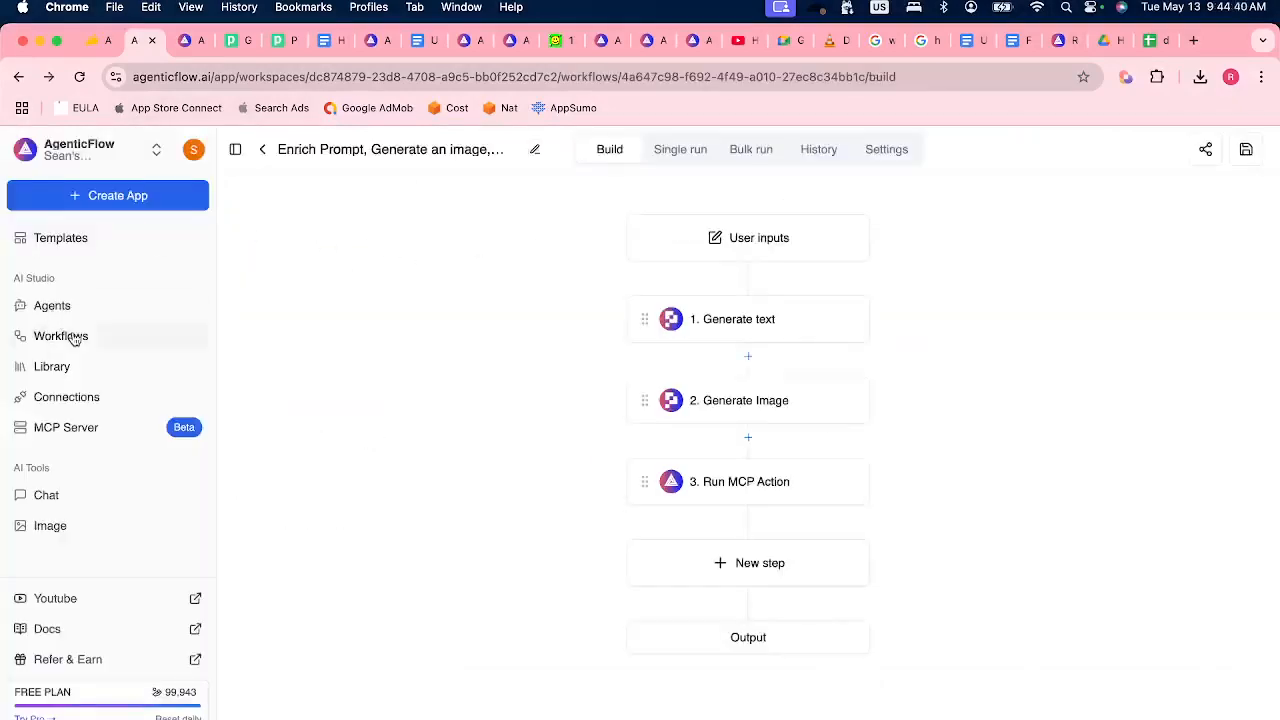
Add a row with the text "Hello" to Table for Run MCP in the Library and close the editor.
{"action": "left_click", "coordinate": [50, 366]}
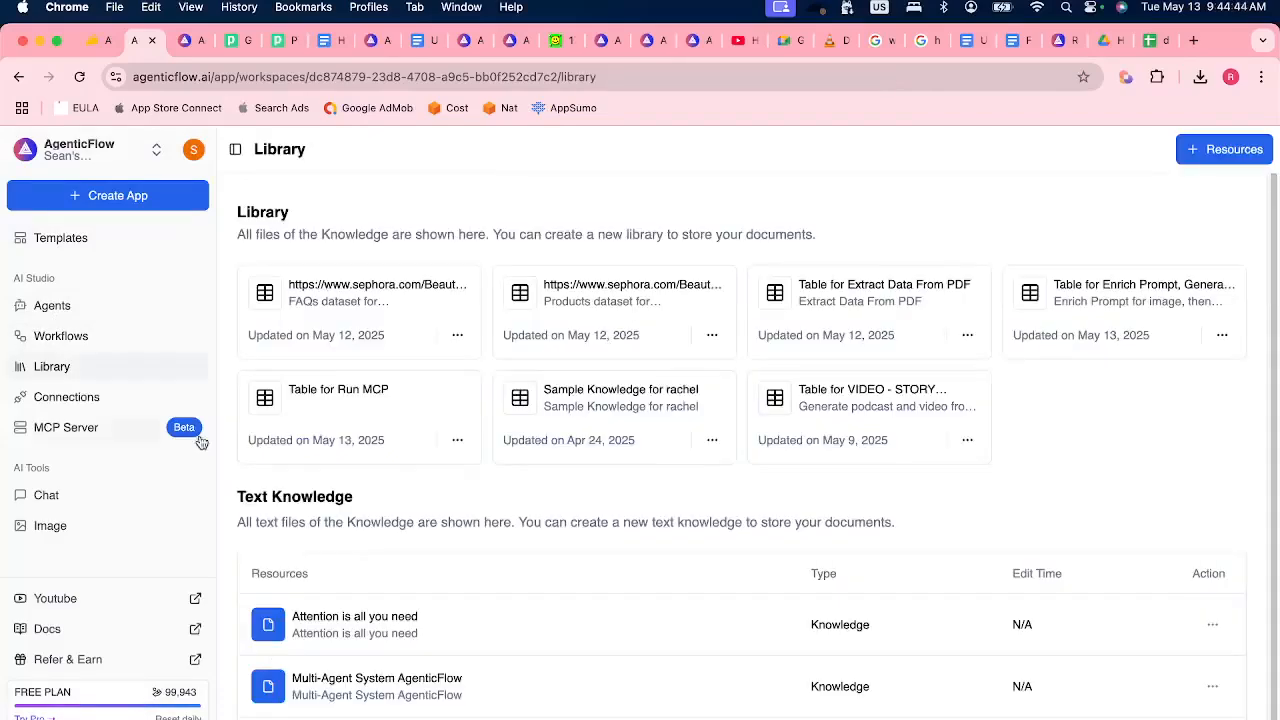
{"action": "left_click", "coordinate": [348, 408]}
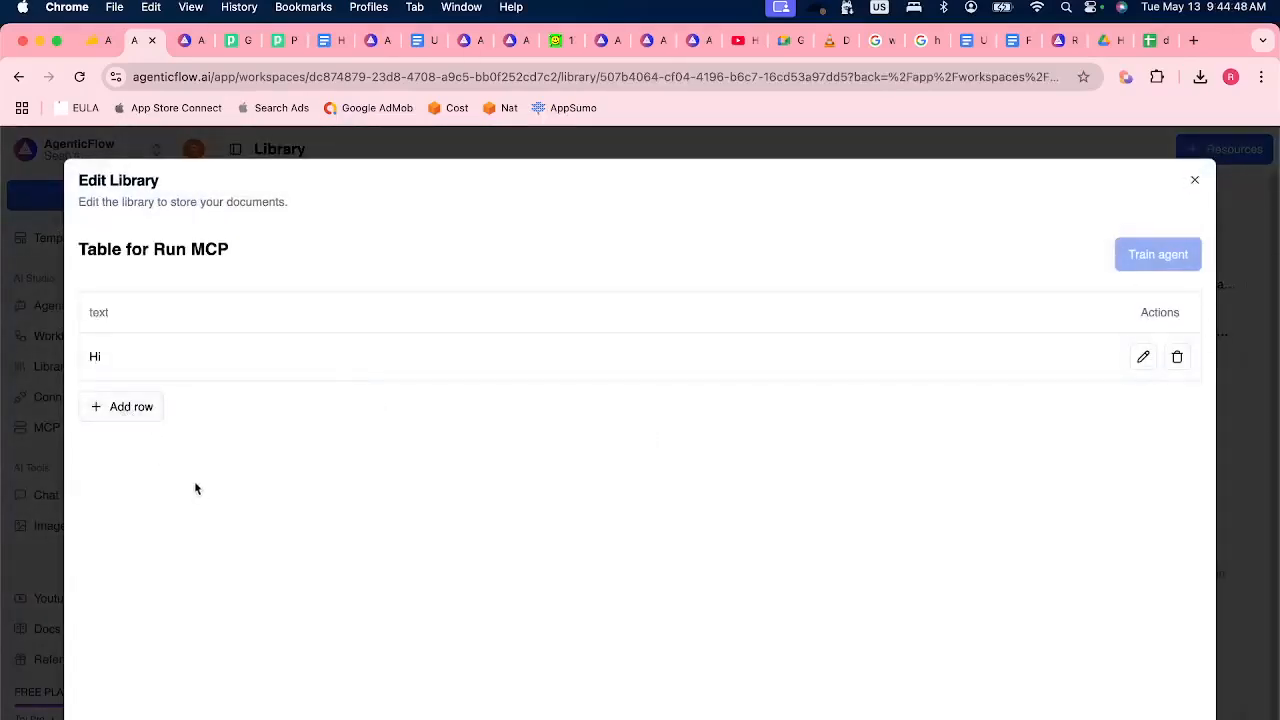
{"action": "left_click", "coordinate": [123, 408]}
{"action": "left_click", "coordinate": [1143, 405]}
{"action": "left_click", "coordinate": [103, 404]}
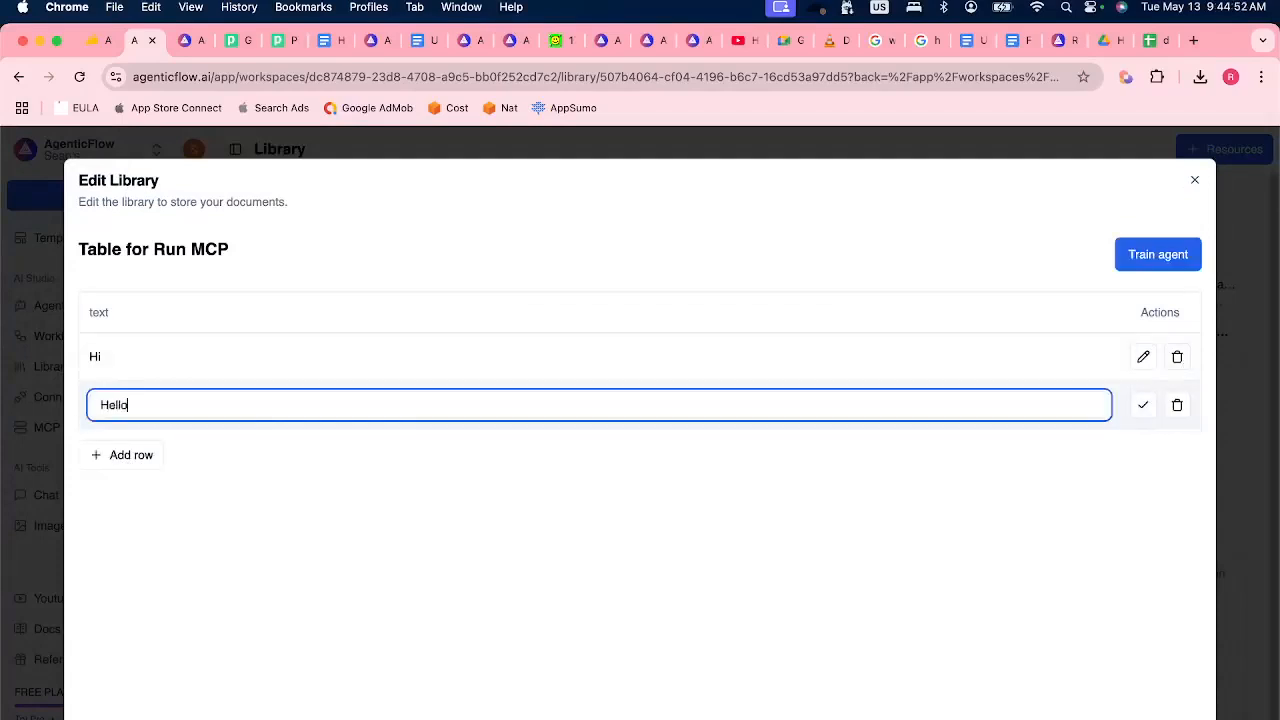
{"action": "left_click", "coordinate": [1137, 406]}
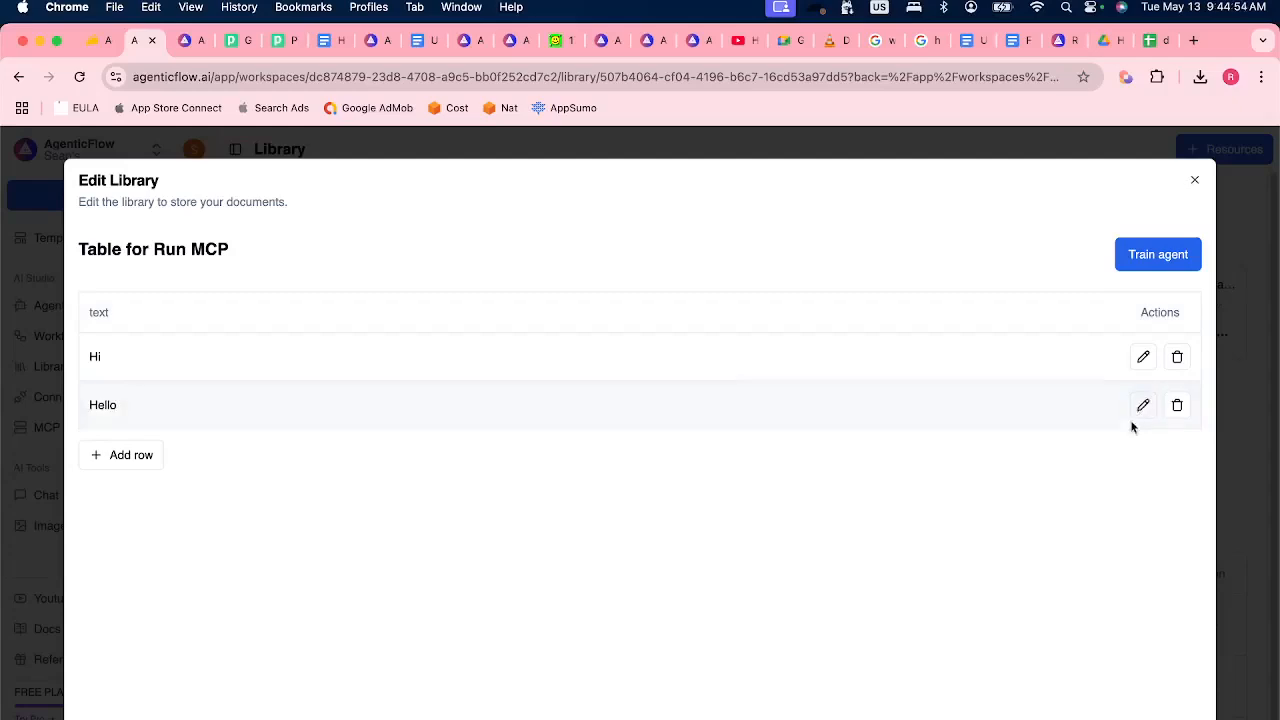
{"action": "left_click", "coordinate": [1254, 309]}
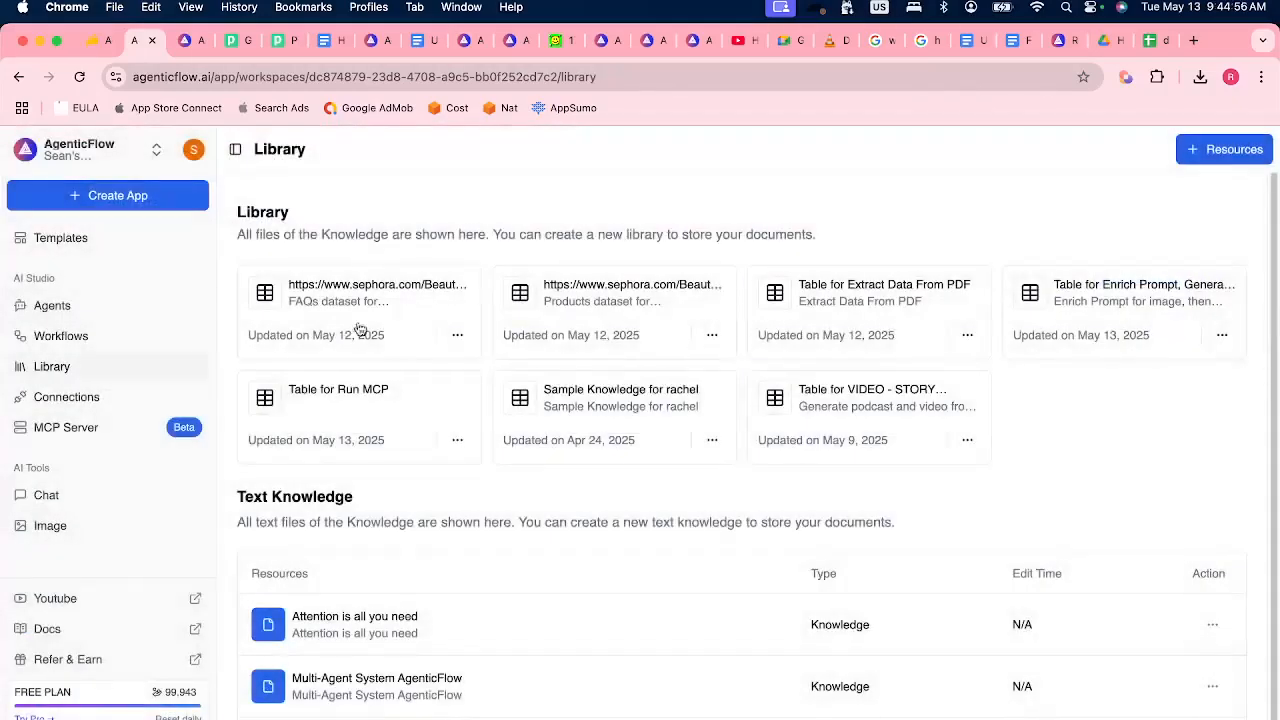
Open the Run MCP workflow and display its bulk-run table.
{"action": "left_click", "coordinate": [71, 340]}
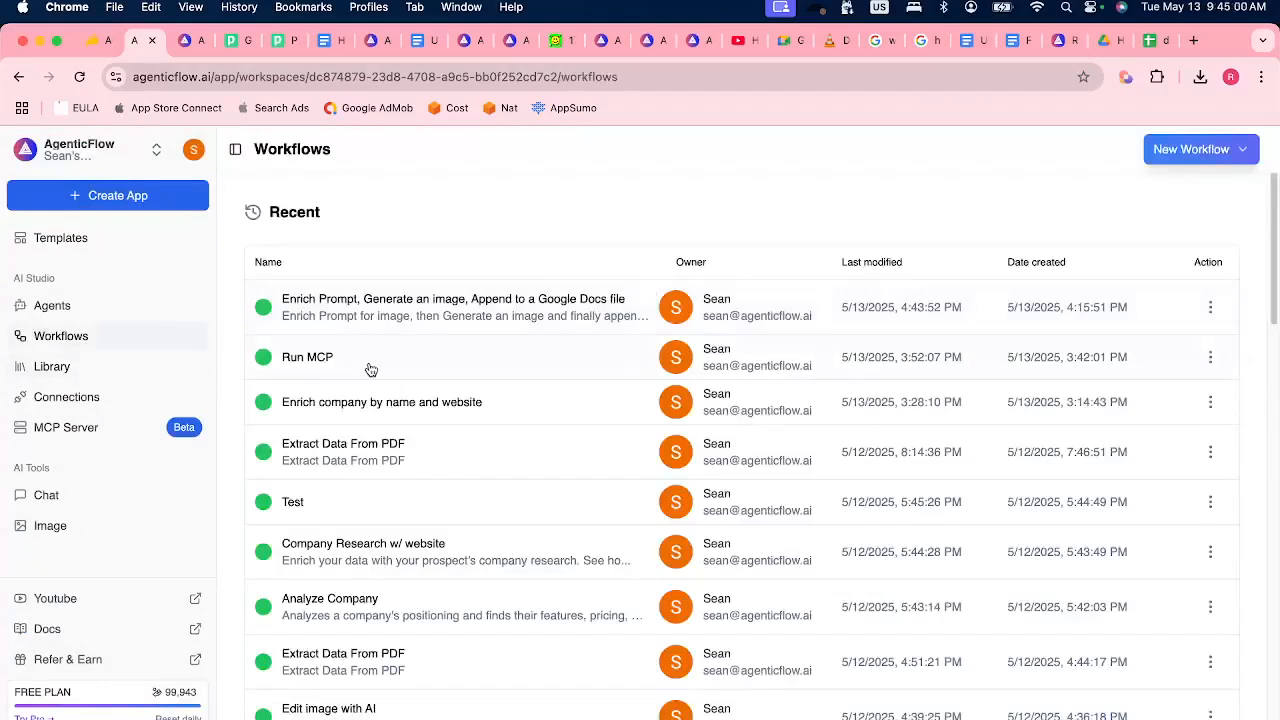
{"action": "left_click", "coordinate": [370, 370]}
{"action": "left_click", "coordinate": [750, 152]}
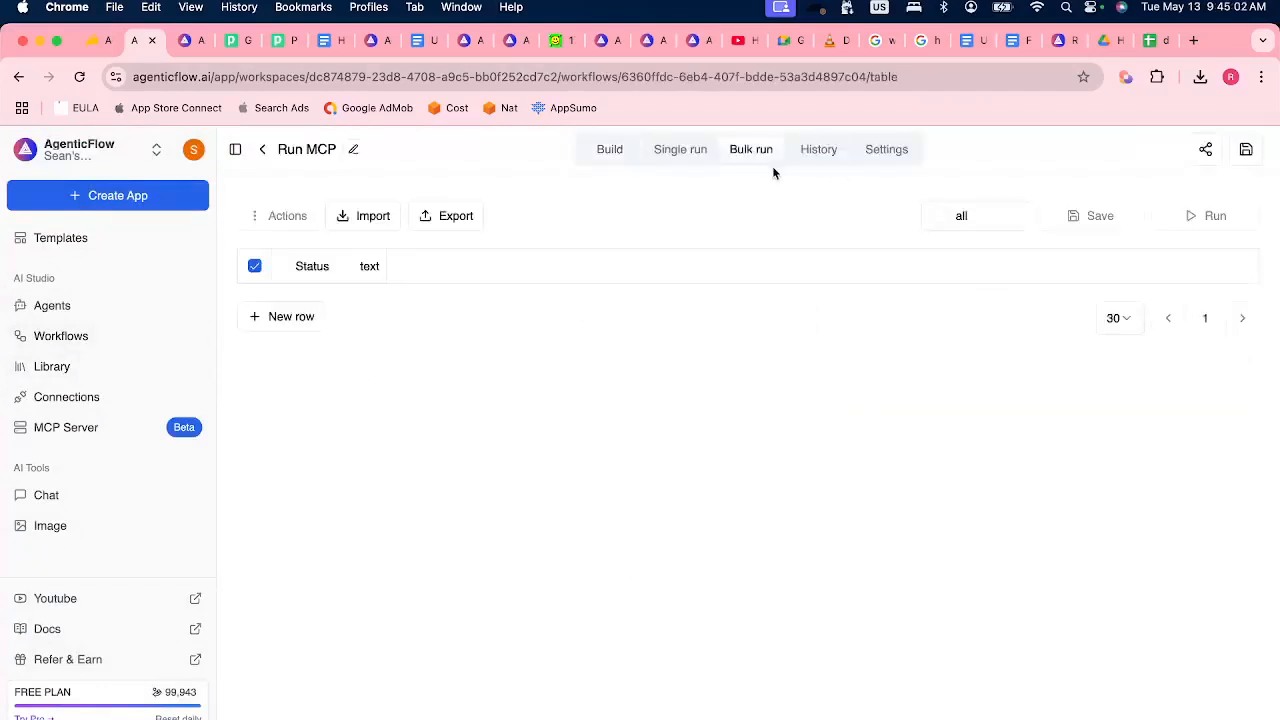
{"action": "left_click", "coordinate": [410, 355]}
{"action": "double_click", "coordinate": [410, 355]}
{"action": "left_click", "coordinate": [477, 436]}
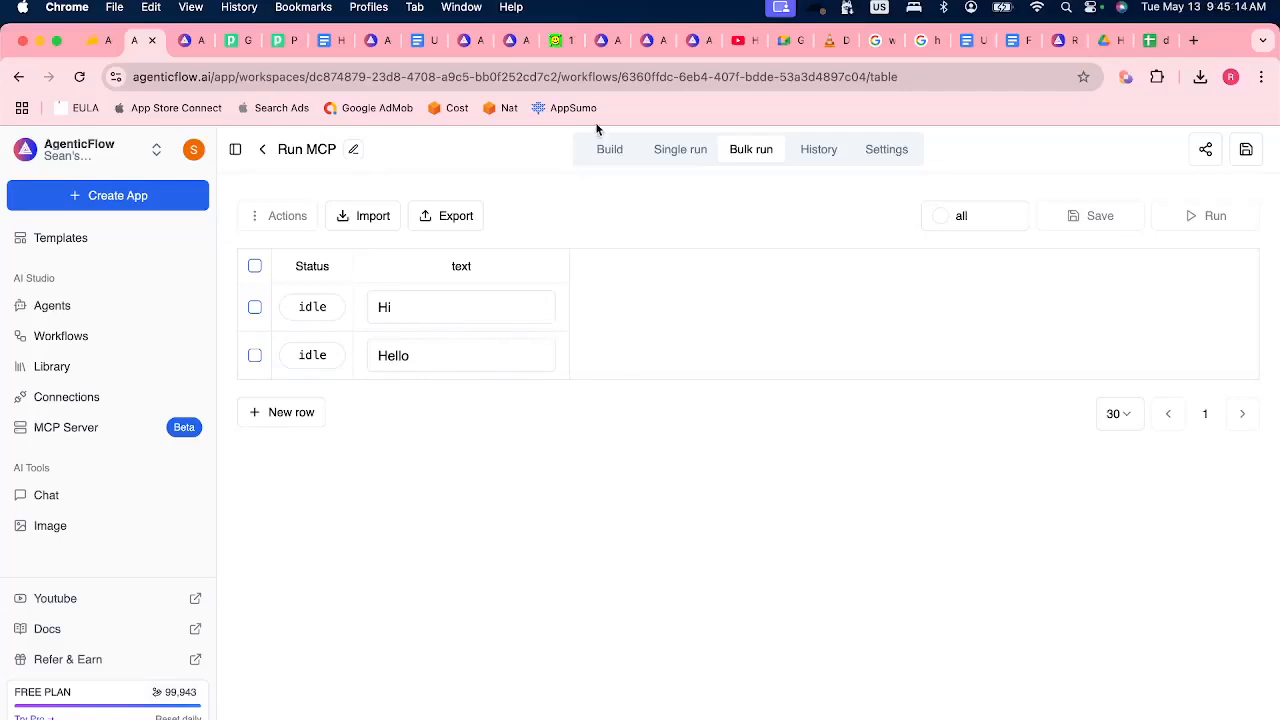
Compare the Run MCP workflow's build steps with its bulk-run inputs.
{"action": "left_click", "coordinate": [614, 150]}
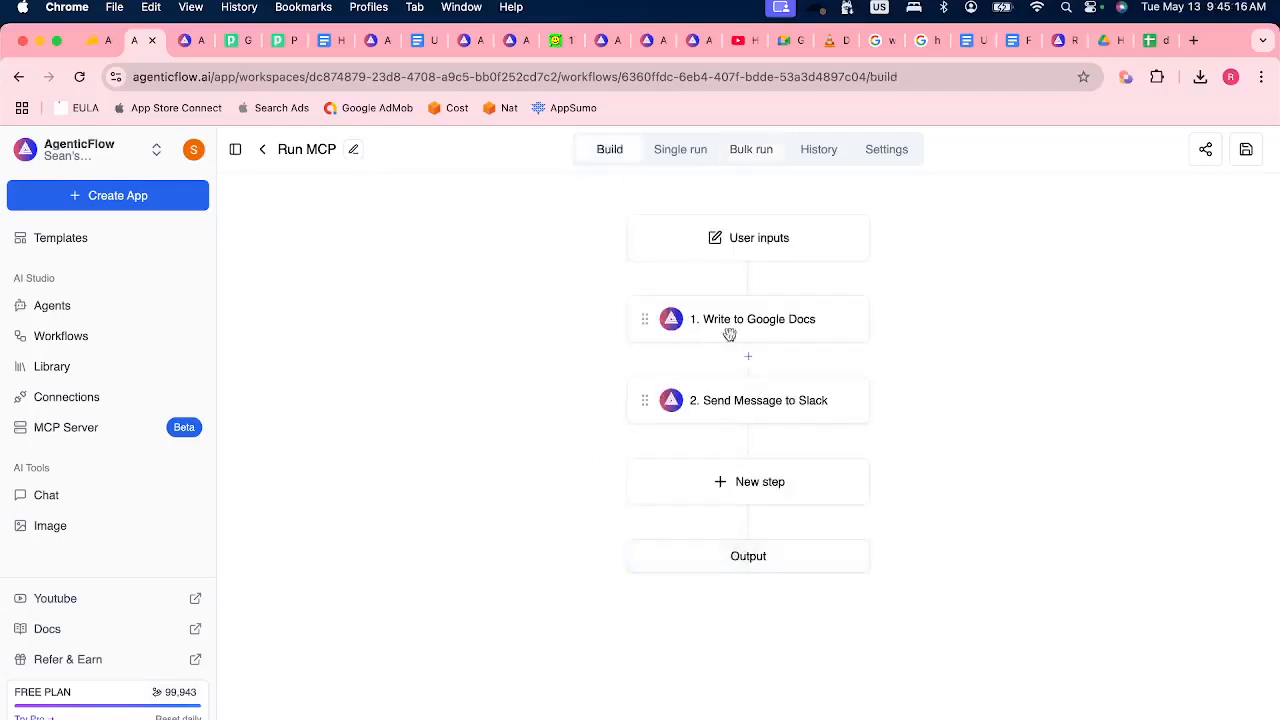
{"action": "left_click", "coordinate": [750, 152]}
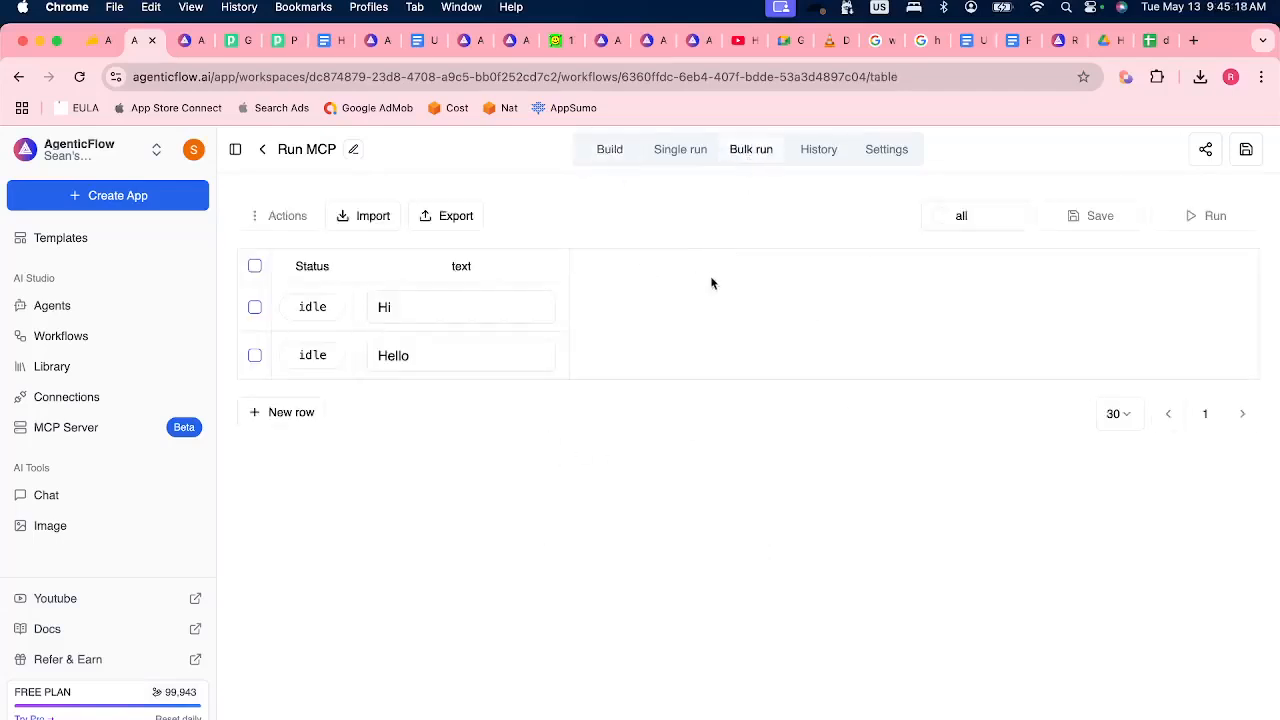
{"action": "left_click", "coordinate": [611, 146]}
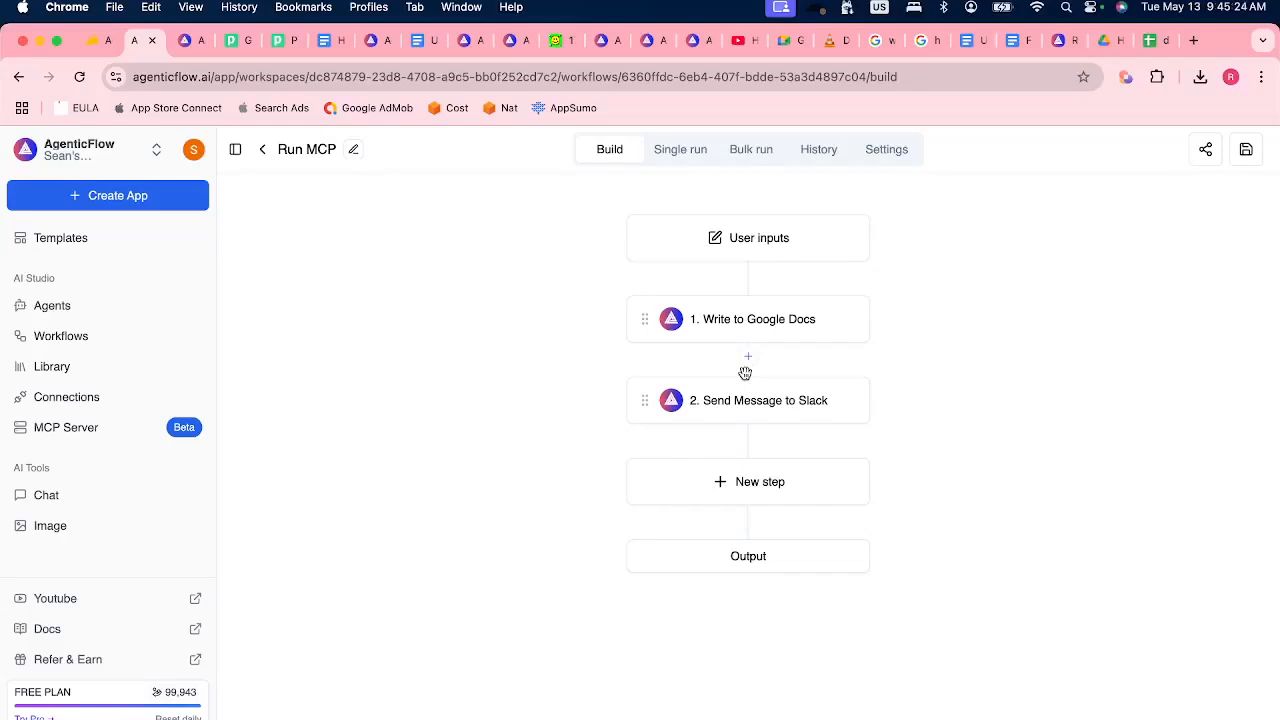
Open the "Enrich company by name and website" workflow, review its steps, and examine its single-run inputs.
{"action": "left_click", "coordinate": [120, 330]}
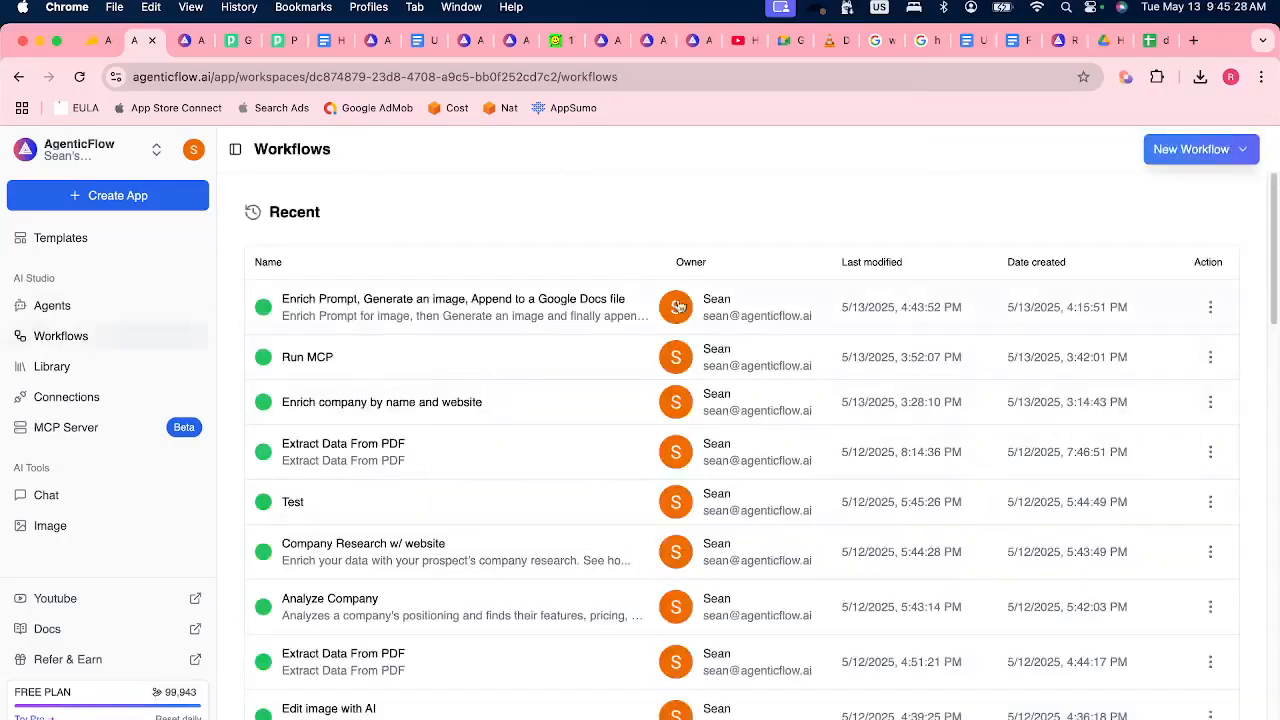
{"action": "left_click", "coordinate": [471, 402]}
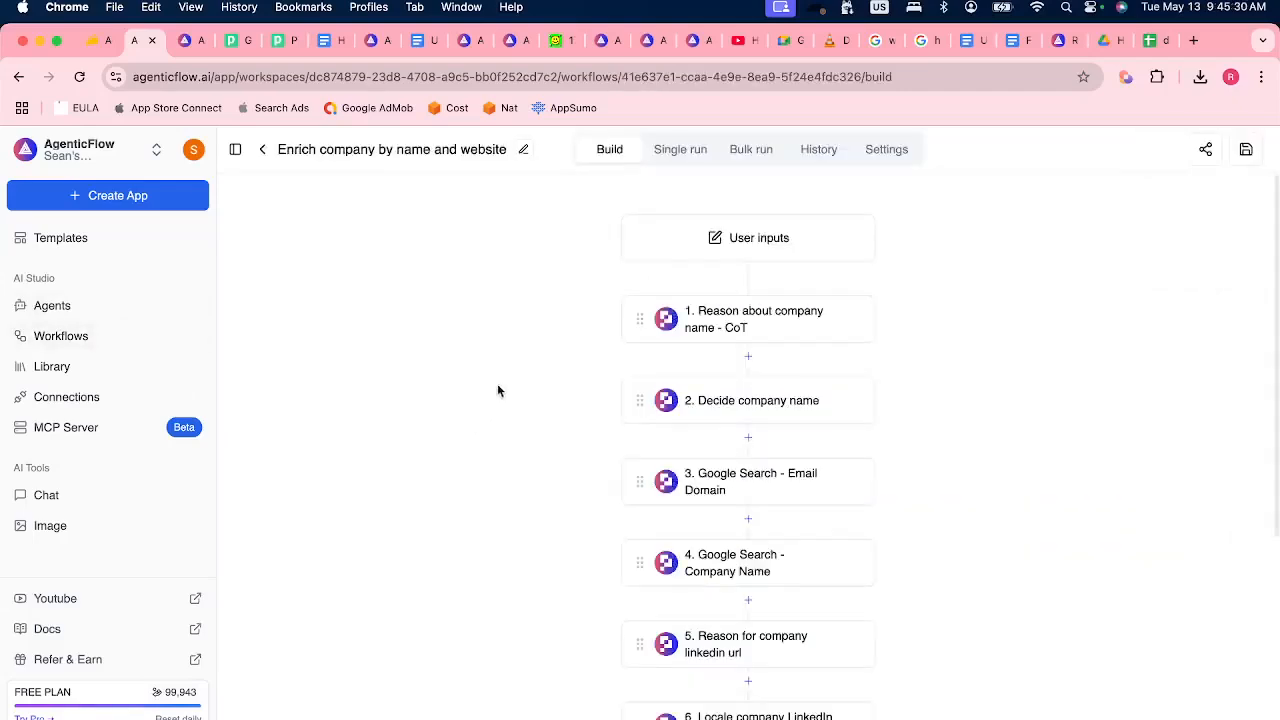
{"action": "scroll", "coordinate": [784, 597], "scroll_direction": "down", "scroll_amount": 5}
{"action": "scroll", "coordinate": [786, 592], "scroll_direction": "up", "scroll_amount": 5}
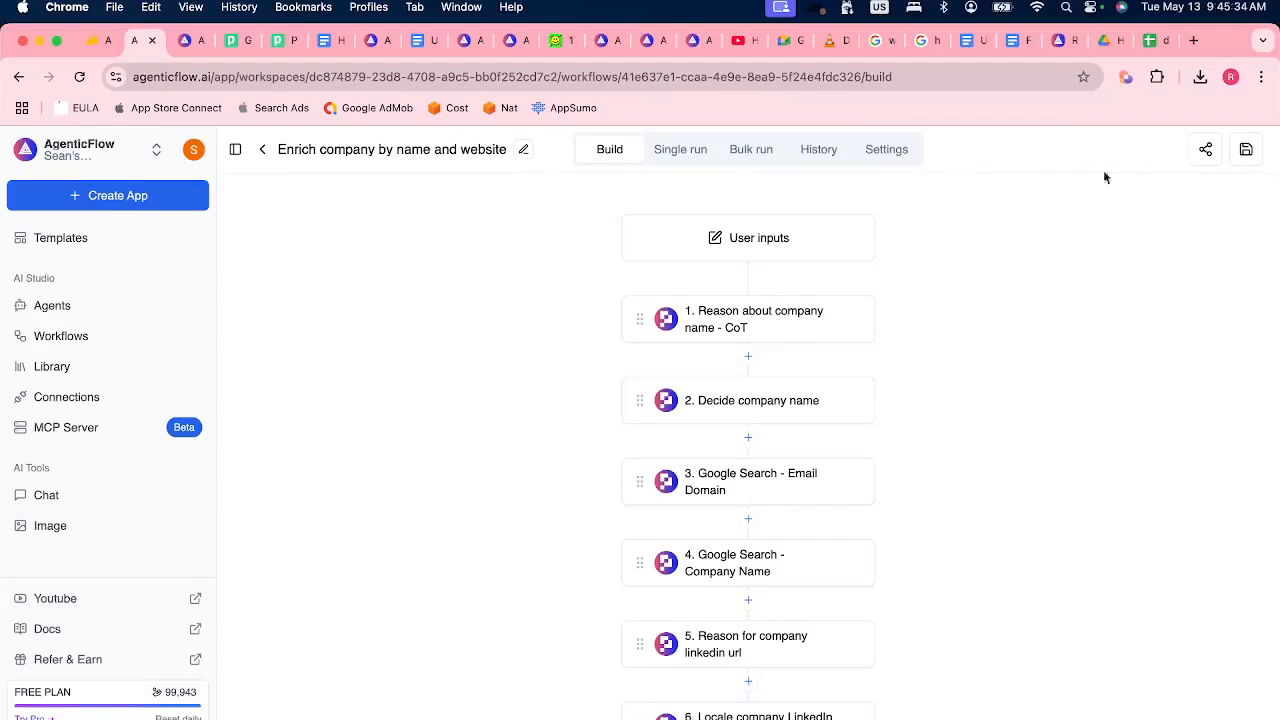
{"action": "left_click", "coordinate": [679, 147]}
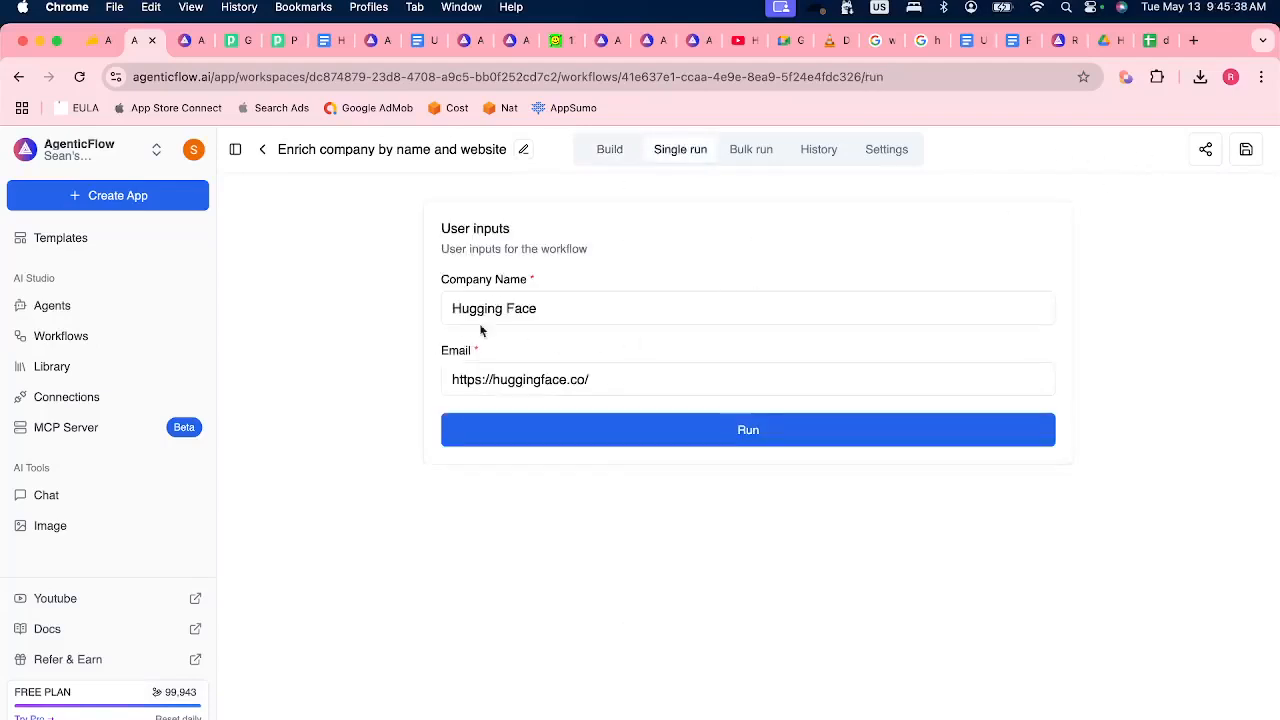
{"action": "left_click_drag", "start_coordinate": [451, 306], "coordinate": [550, 307]}
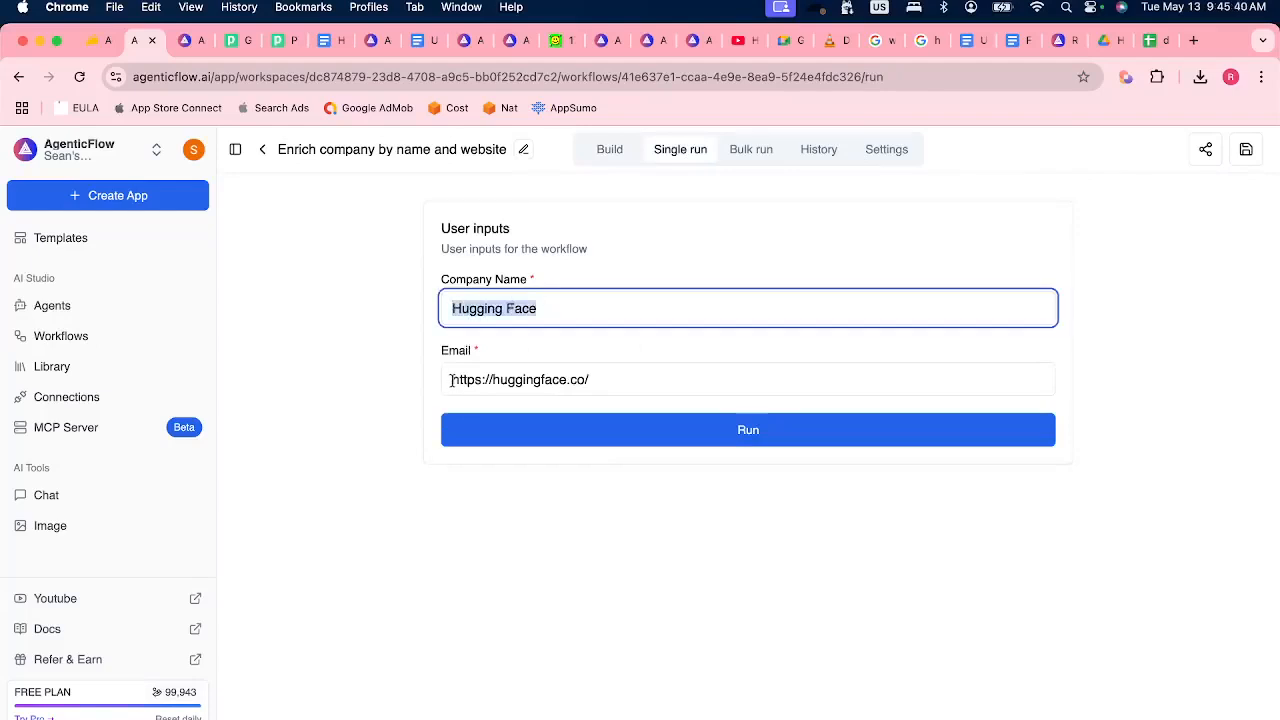
{"action": "left_click_drag", "start_coordinate": [657, 385], "coordinate": [419, 373]}
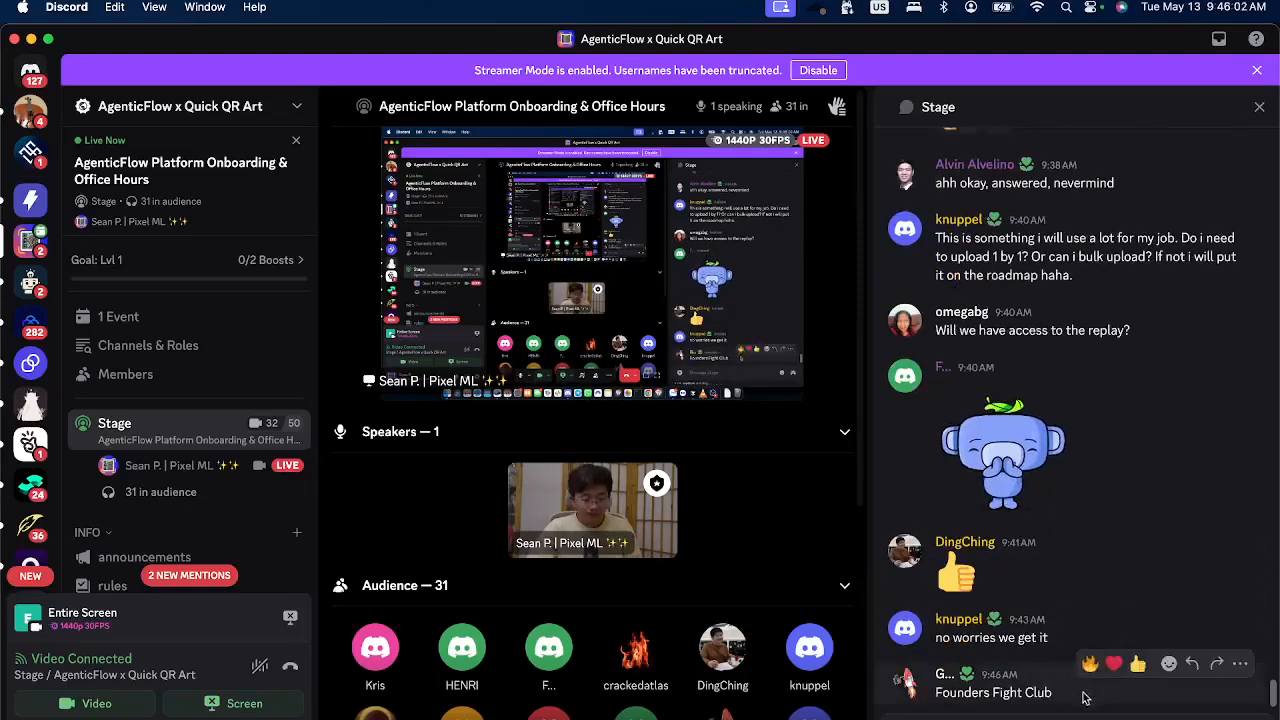
Copy "Founders Fight Club" from the Discord stage chat into the single run's Company Name input, and return to Discord.
{"action": "left_click_drag", "start_coordinate": [1058, 693], "coordinate": [926, 700]}
{"action": "key", "text": "super+c"}
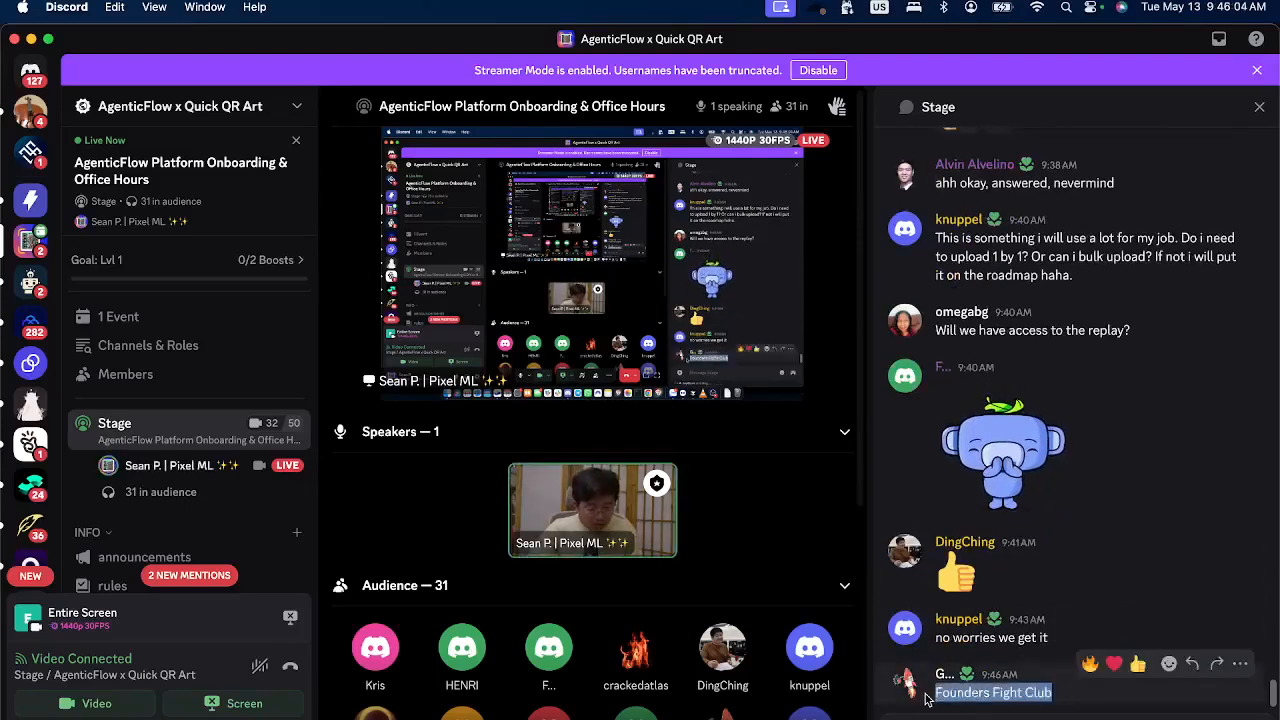
{"action": "key", "text": "super+Tab"}
{"action": "left_click", "coordinate": [686, 315]}
{"action": "key", "text": "super+a"}
{"action": "key", "text": "super+v"}
{"action": "key", "text": "super+Tab"}
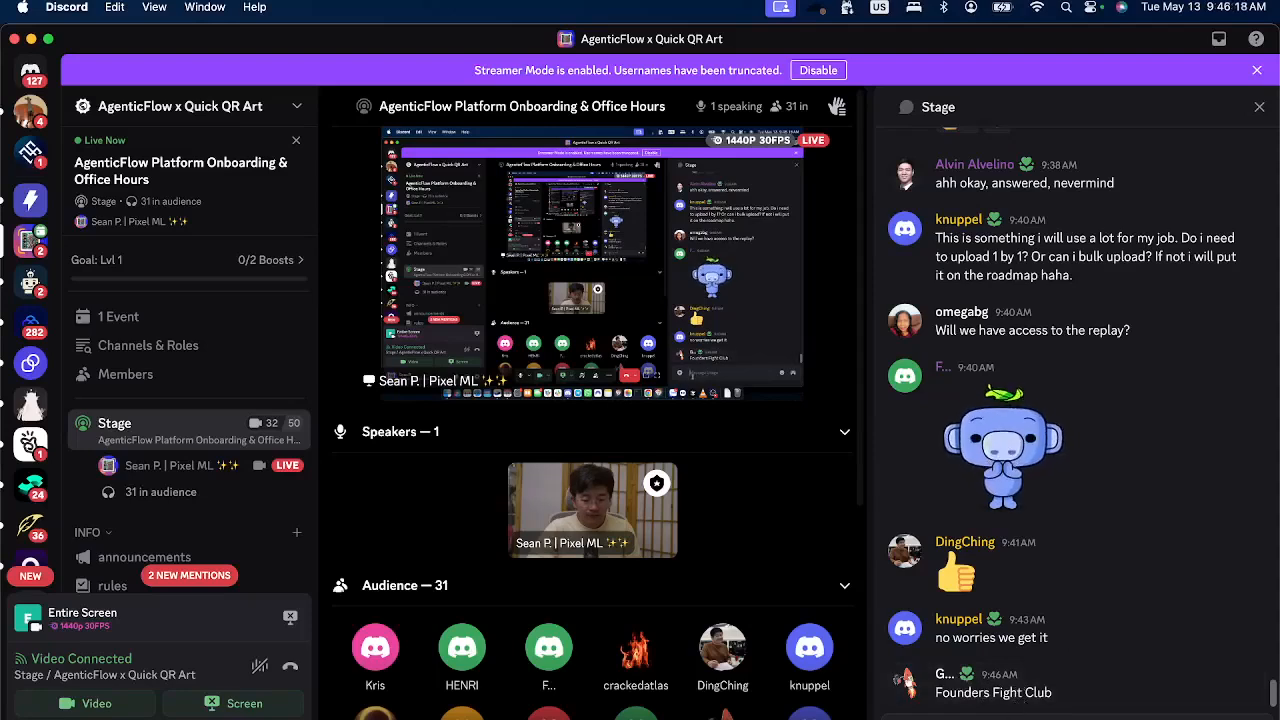
Switch to Chrome, search the web for "founders fight club", and copy the Founders Fight Night site's address.
{"action": "key", "text": "super+Tab"}
{"action": "key", "text": "super+t"}
{"action": "type", "text": "founders fight club"}
{"action": "key", "text": "Return"}
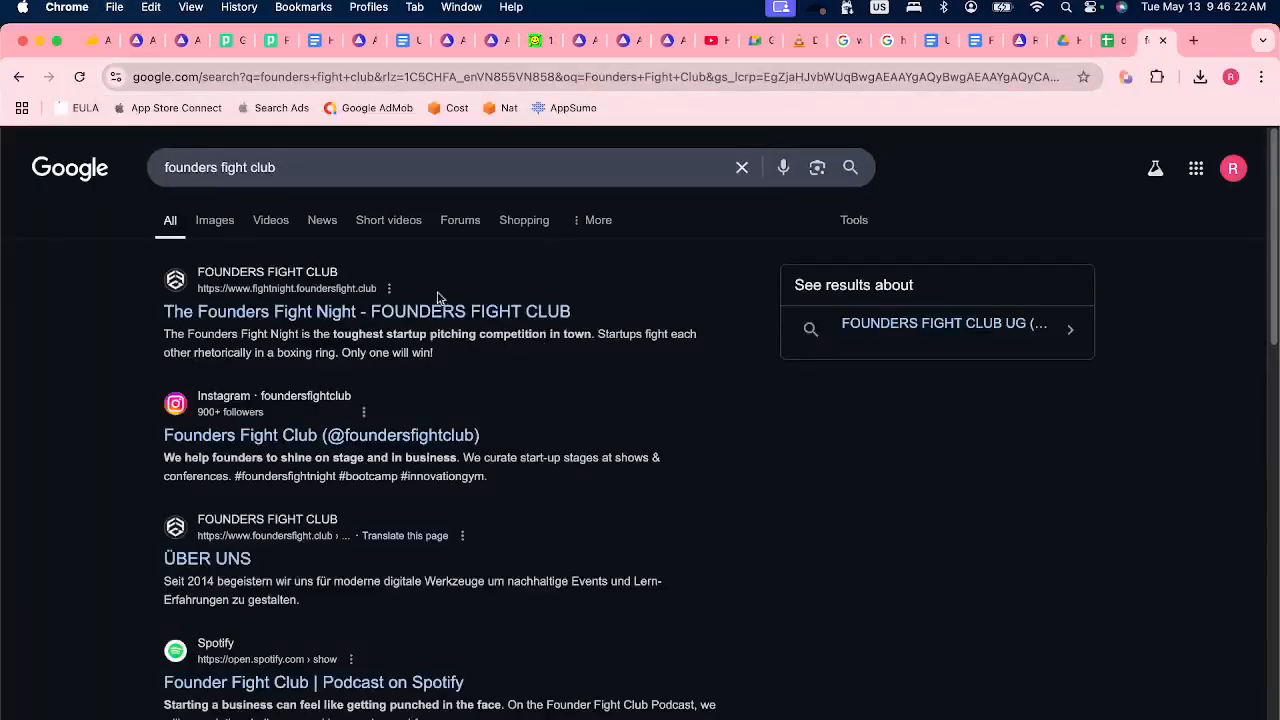
{"action": "left_click", "coordinate": [357, 314]}
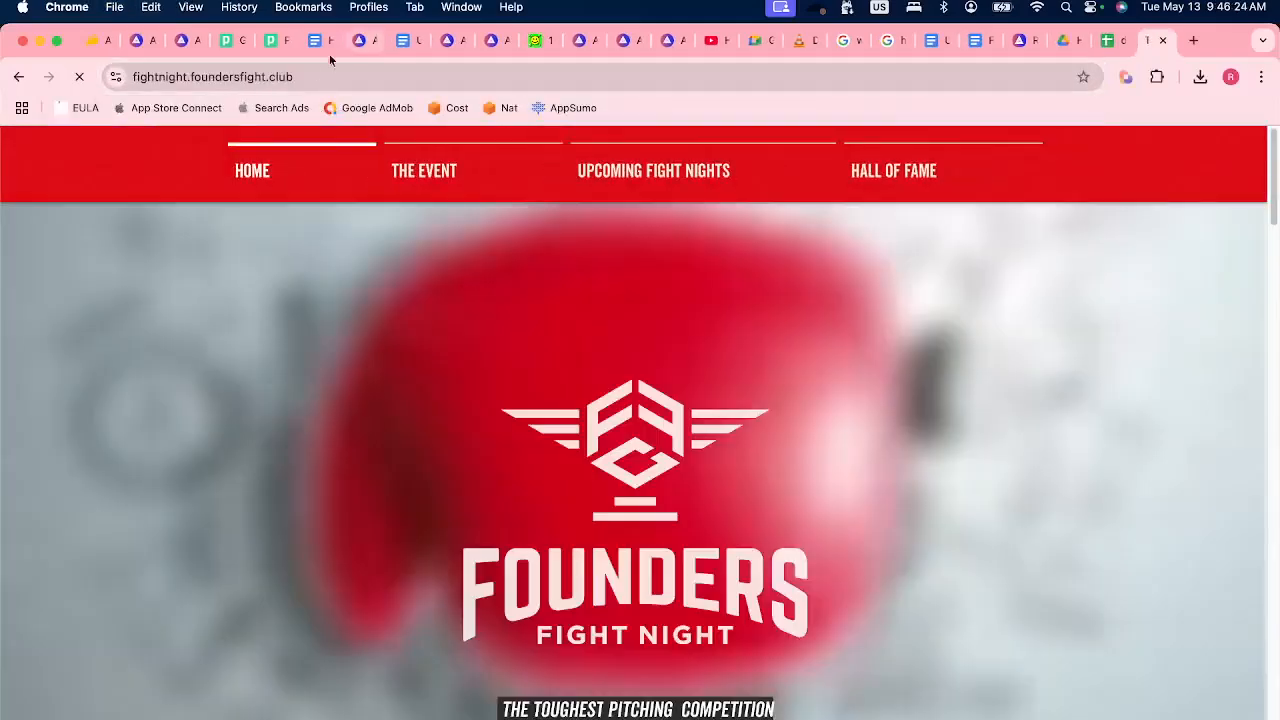
{"action": "key", "text": "super+l"}
{"action": "key", "text": "super+c"}
Replace the single run's Email input with the copied fightnight.foundersfight.club address.
{"action": "left_click", "coordinate": [137, 43]}
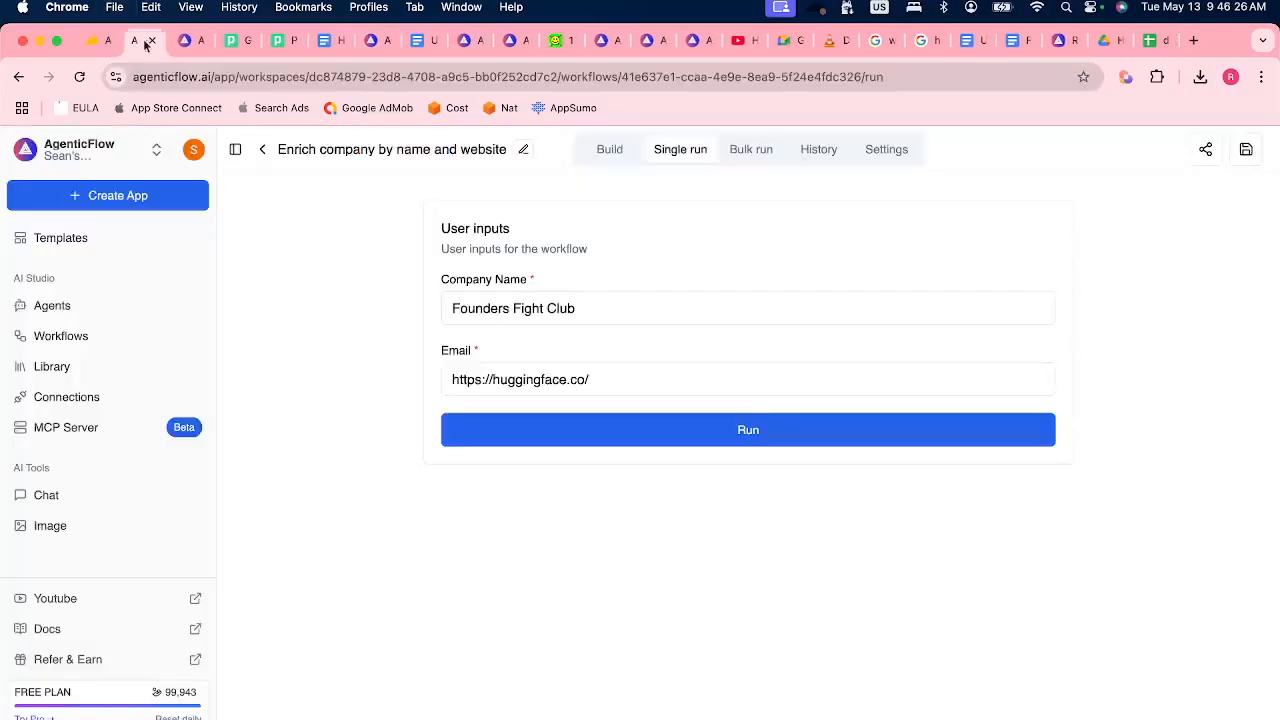
{"action": "left_click", "coordinate": [566, 372]}
{"action": "key", "text": "super+a"}
{"action": "key", "text": "super+v"}
{"action": "left_click", "coordinate": [600, 485]}
{"action": "key", "text": "super+Tab"}
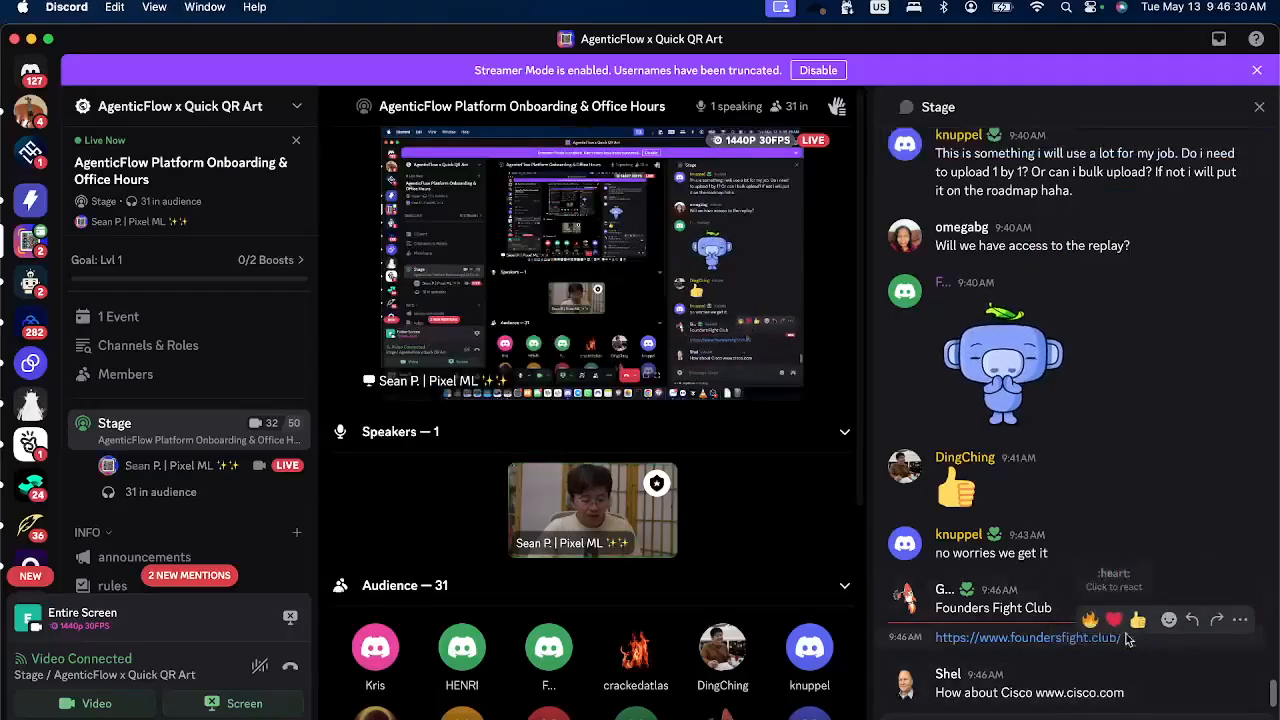
{"action": "right_click", "coordinate": [955, 638]}
{"action": "key", "text": "super+Tab"}
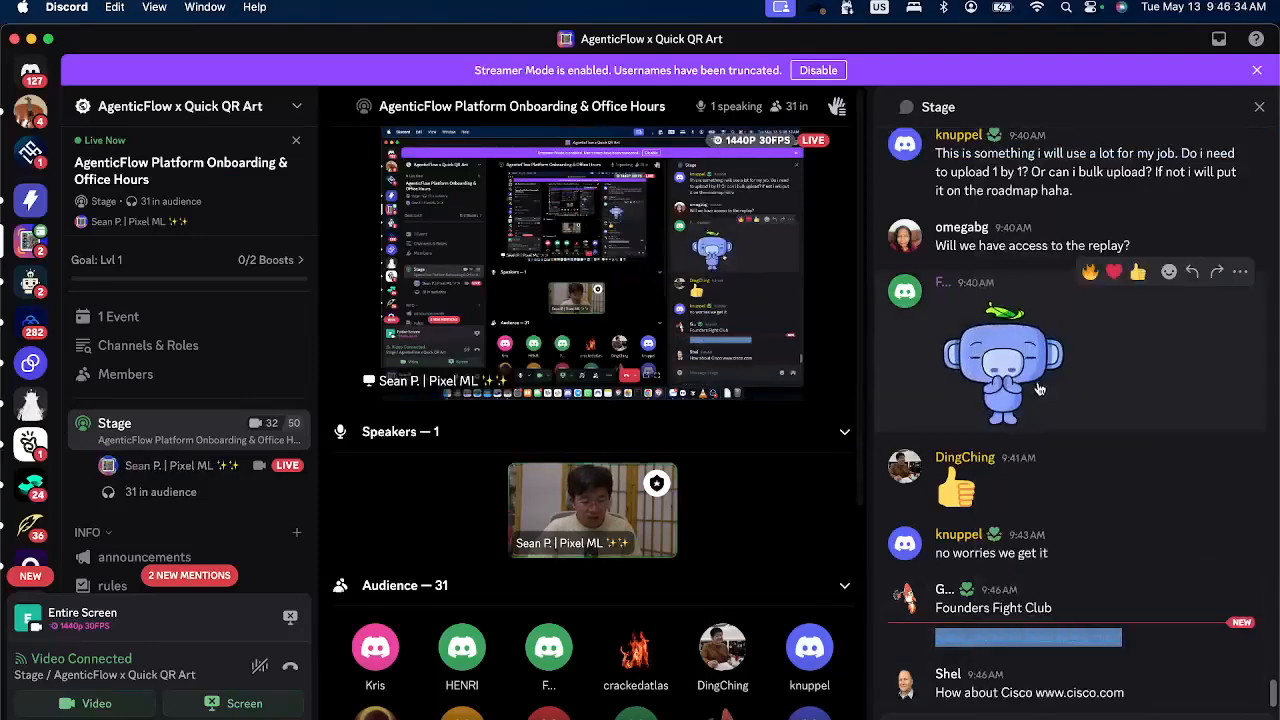
{"action": "key", "text": "super+a"}
{"action": "key", "text": "super+v"}
{"action": "left_click", "coordinate": [767, 430]}
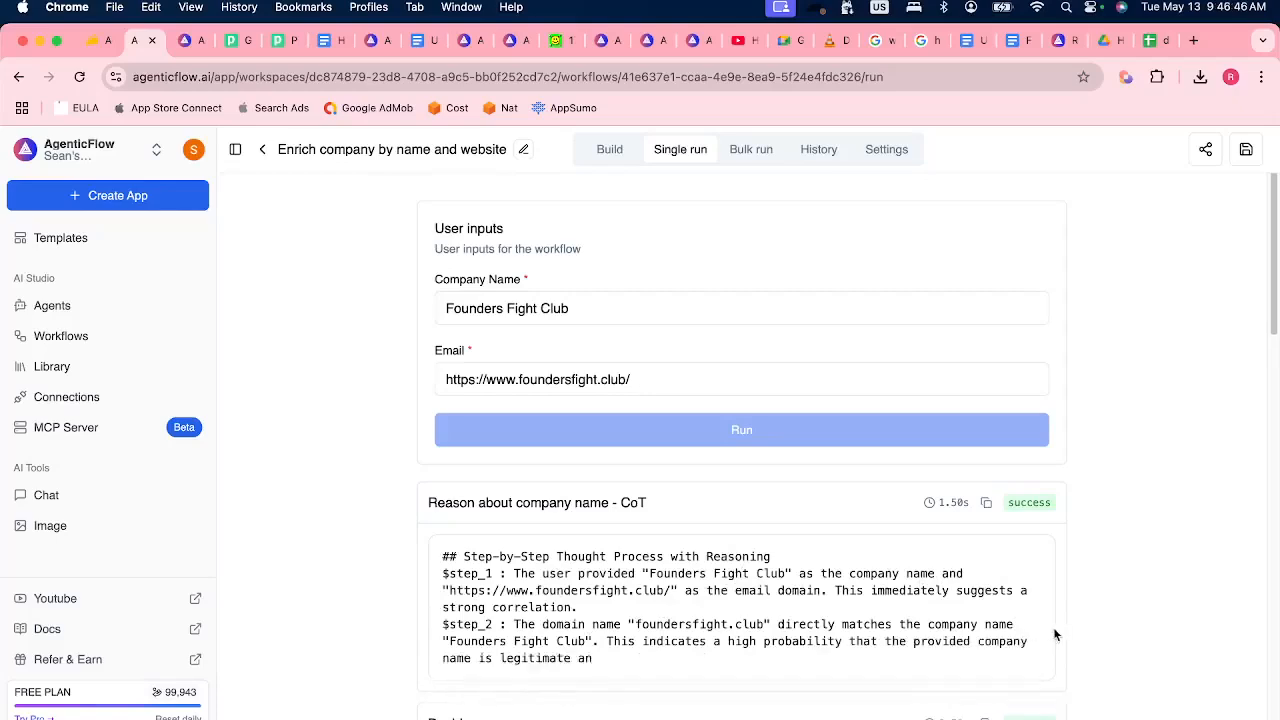
Examine the run results from the company name reasoning and Google searches through the final company LinkedIn URL.
{"action": "scroll", "coordinate": [723, 674], "scroll_direction": "down", "scroll_amount": 5}
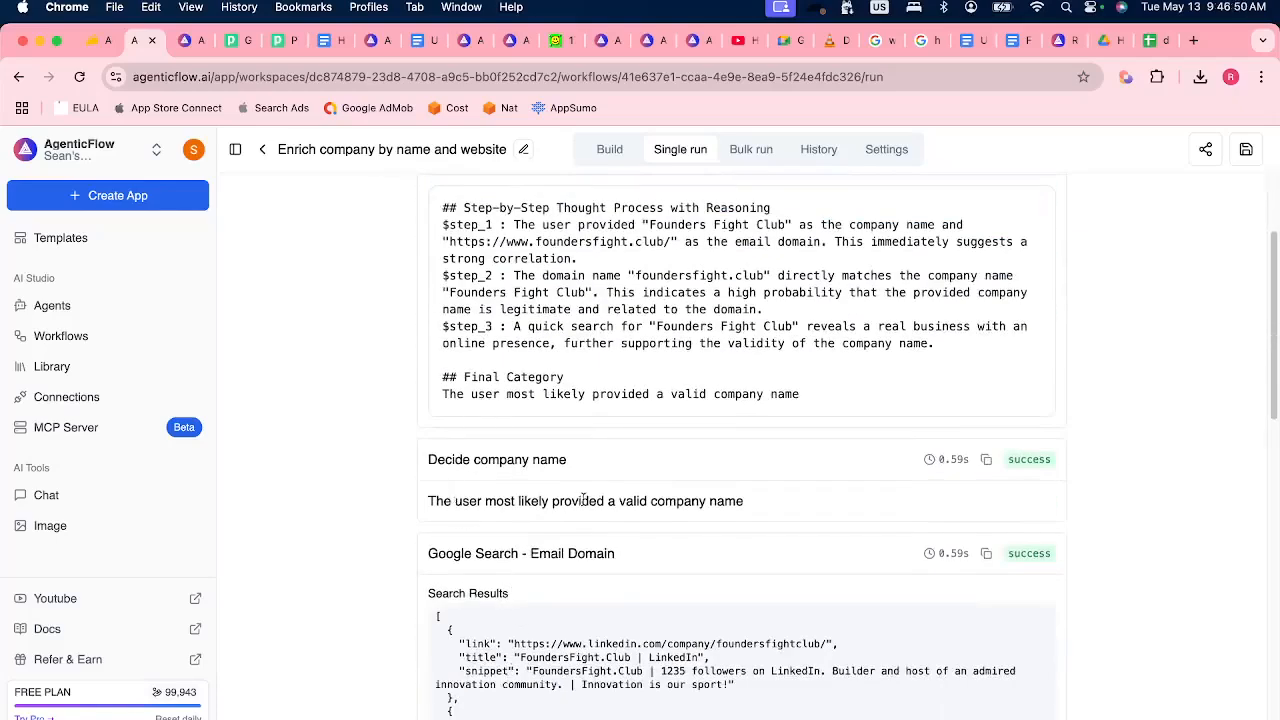
{"action": "scroll", "coordinate": [1090, 540], "scroll_direction": "down", "scroll_amount": 4}
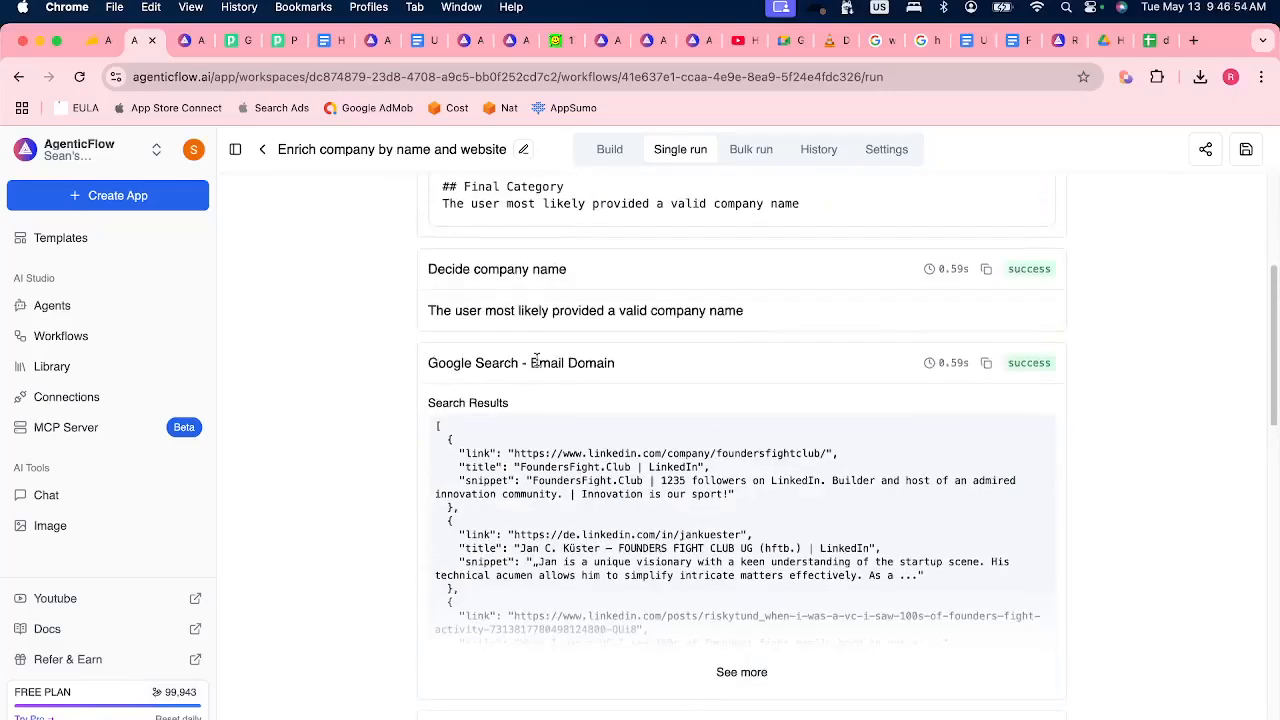
{"action": "scroll", "coordinate": [1158, 509], "scroll_direction": "down", "scroll_amount": 2}
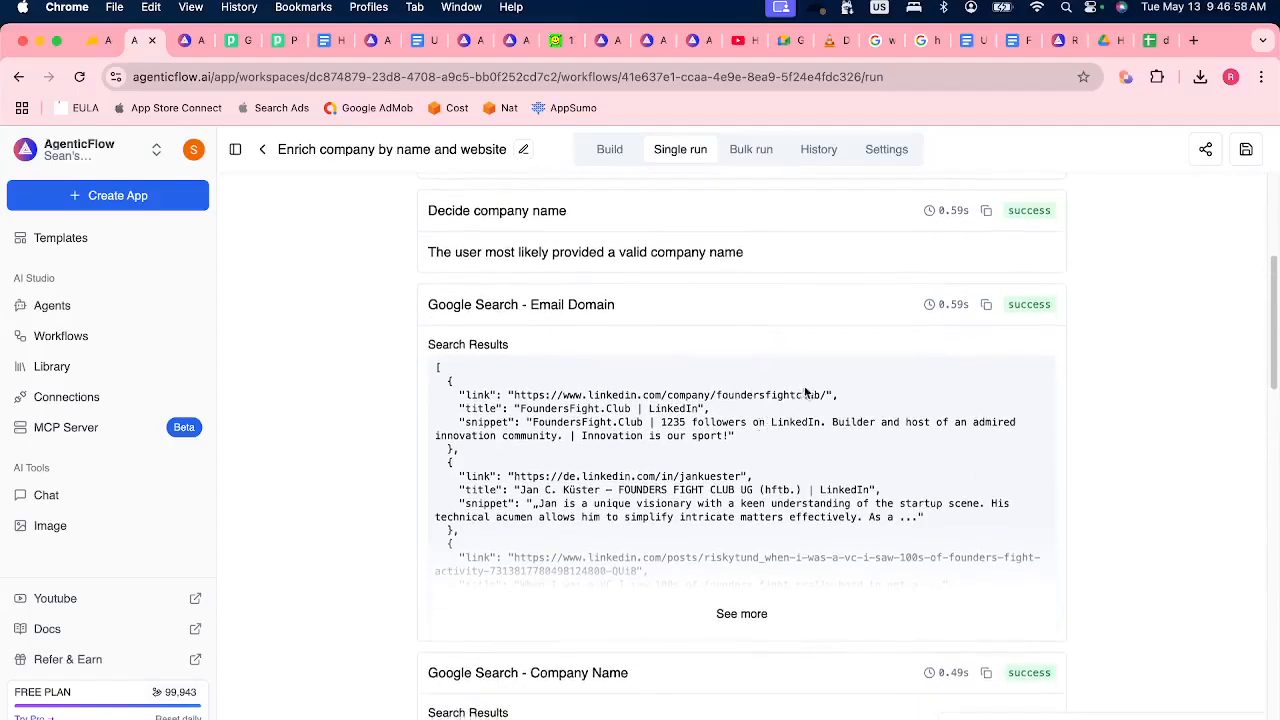
{"action": "scroll", "coordinate": [1120, 500], "scroll_direction": "down", "scroll_amount": 5}
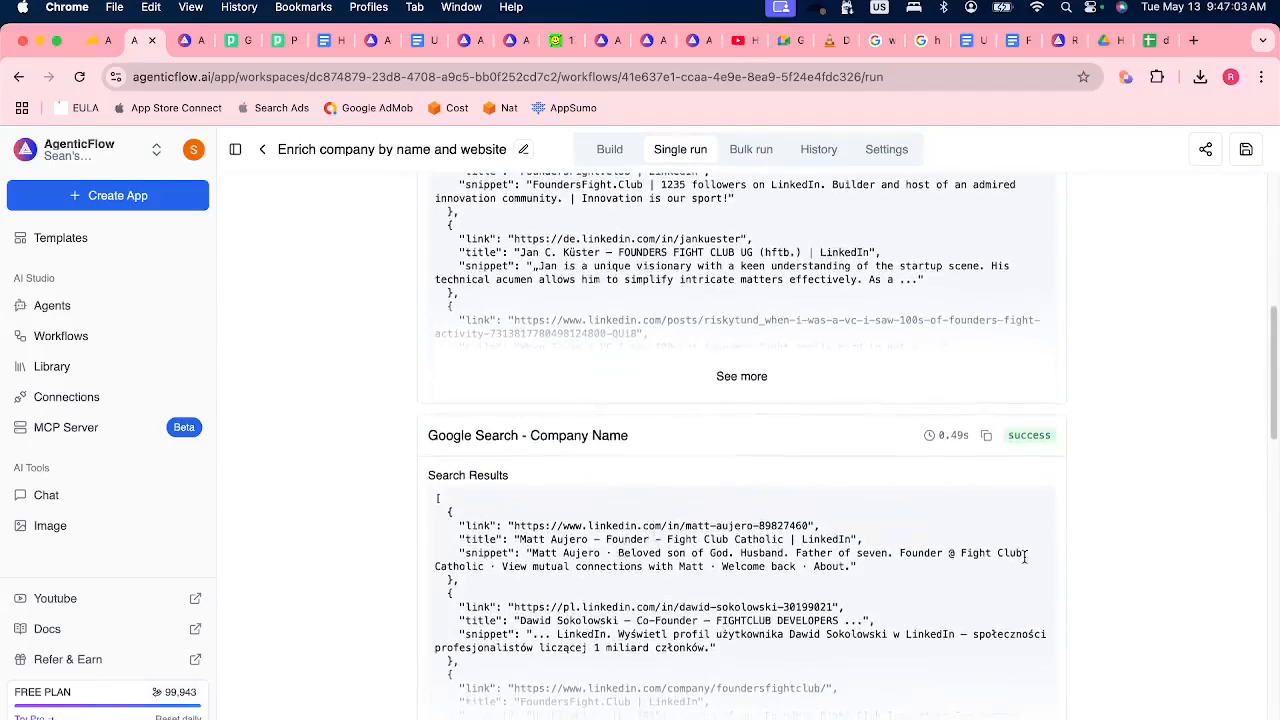
{"action": "scroll", "coordinate": [1024, 557], "scroll_direction": "down", "scroll_amount": 8}
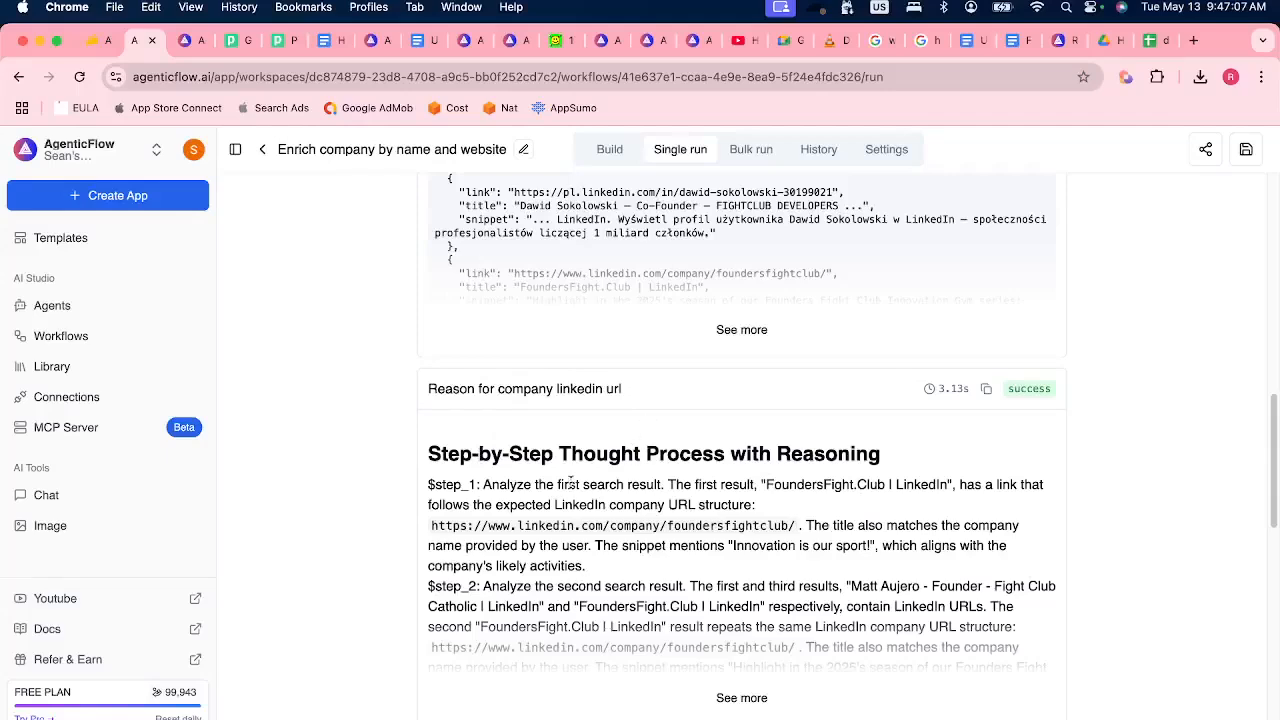
{"action": "scroll", "coordinate": [575, 483], "scroll_direction": "down", "scroll_amount": 5}
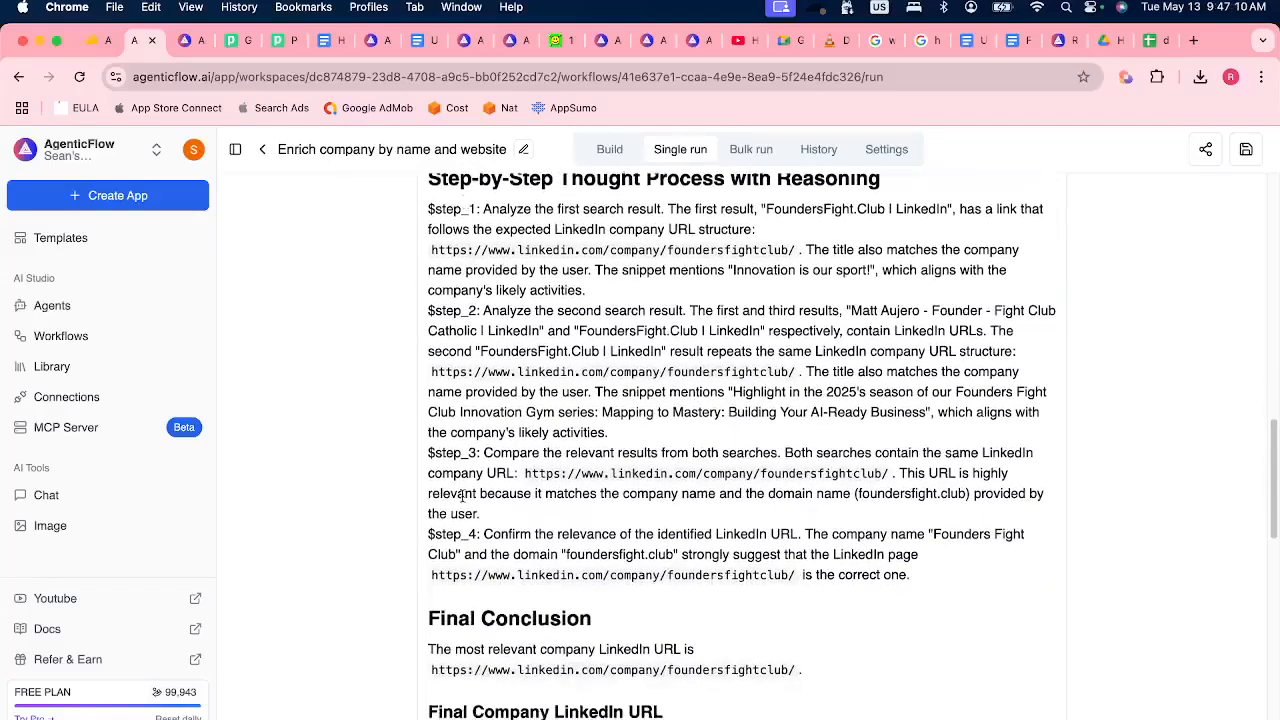
{"action": "scroll", "coordinate": [597, 582], "scroll_direction": "down", "scroll_amount": 2}
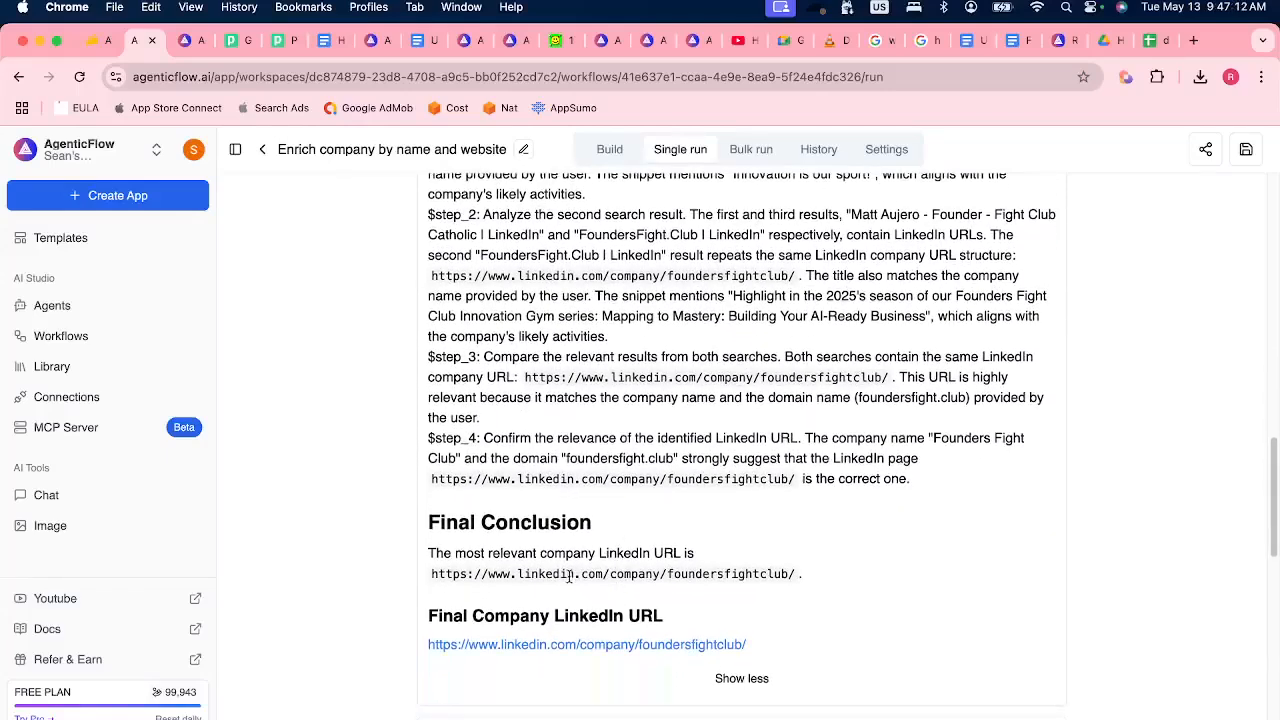
{"action": "left_click_drag", "start_coordinate": [805, 572], "coordinate": [466, 583]}
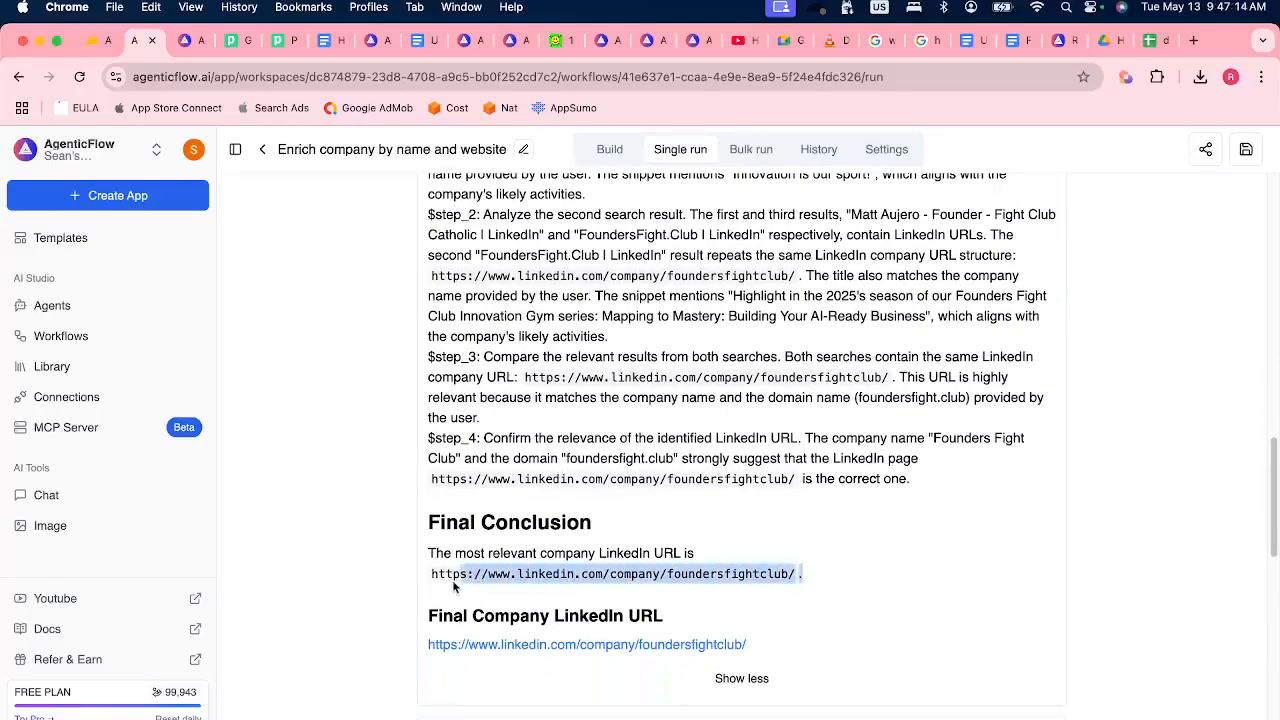
{"action": "left_click", "coordinate": [751, 602]}
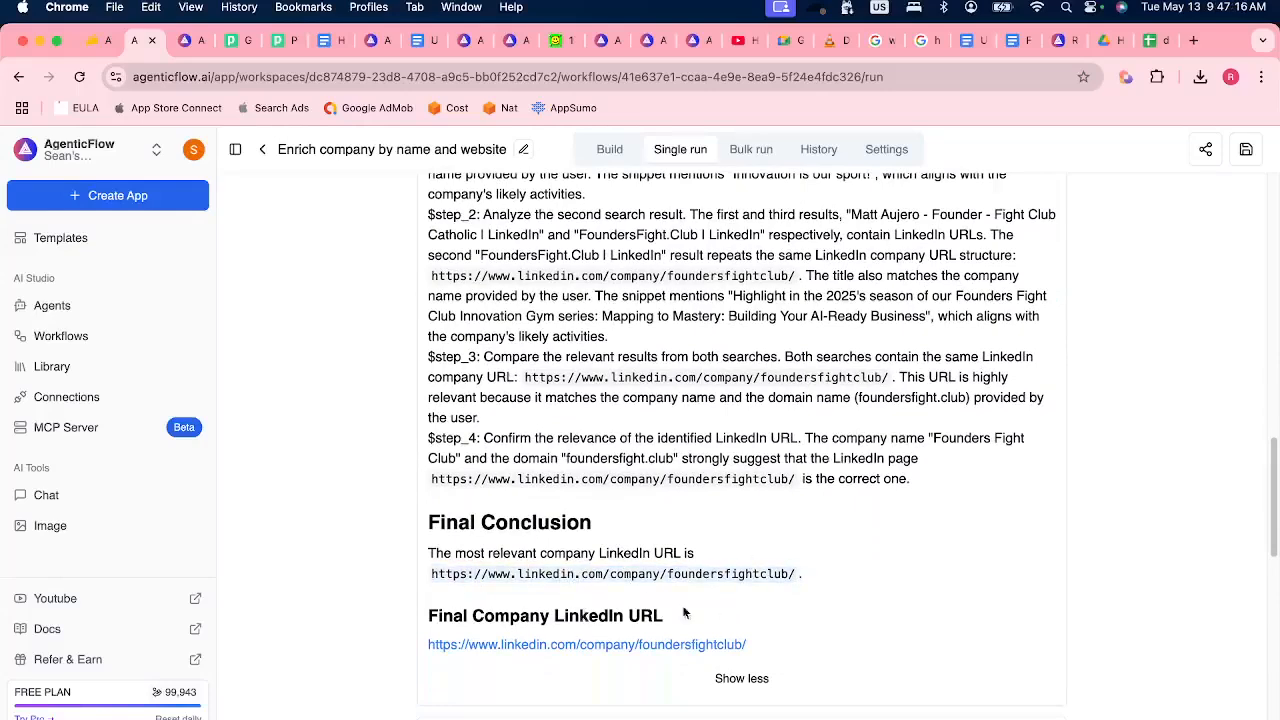
Examine the LinkedIn URL, scraped LinkedIn content, transformed data and converted JSON output of the run.
{"action": "scroll", "coordinate": [639, 610], "scroll_direction": "down", "scroll_amount": 8}
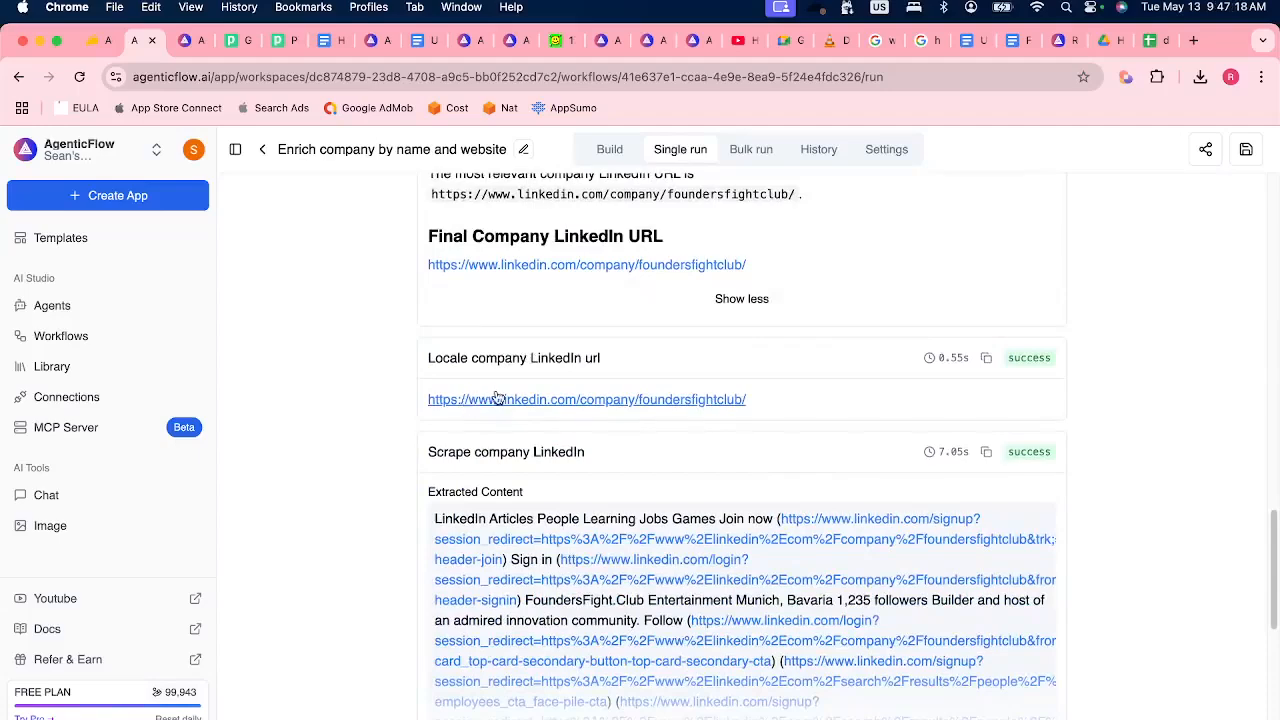
{"action": "scroll", "coordinate": [705, 420], "scroll_direction": "down", "scroll_amount": 3}
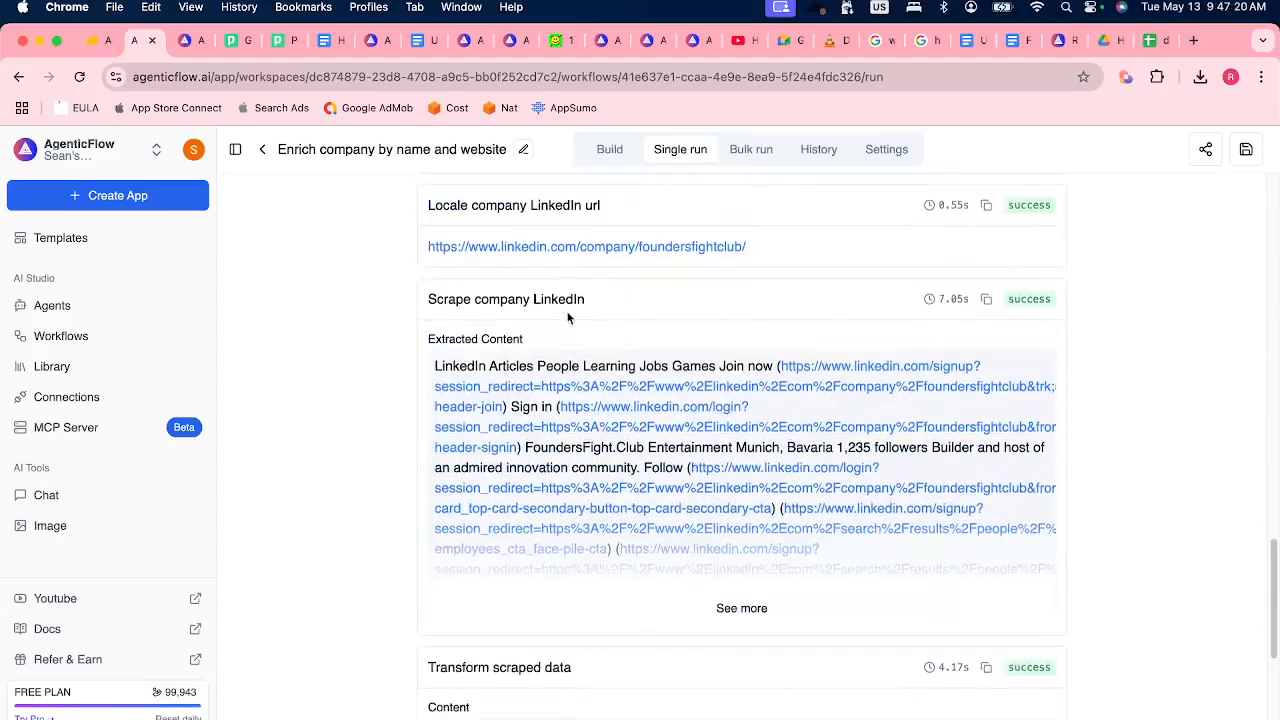
{"action": "scroll", "coordinate": [769, 515], "scroll_direction": "down", "scroll_amount": 2}
{"action": "scroll", "coordinate": [769, 515], "scroll_direction": "down", "scroll_amount": 3}
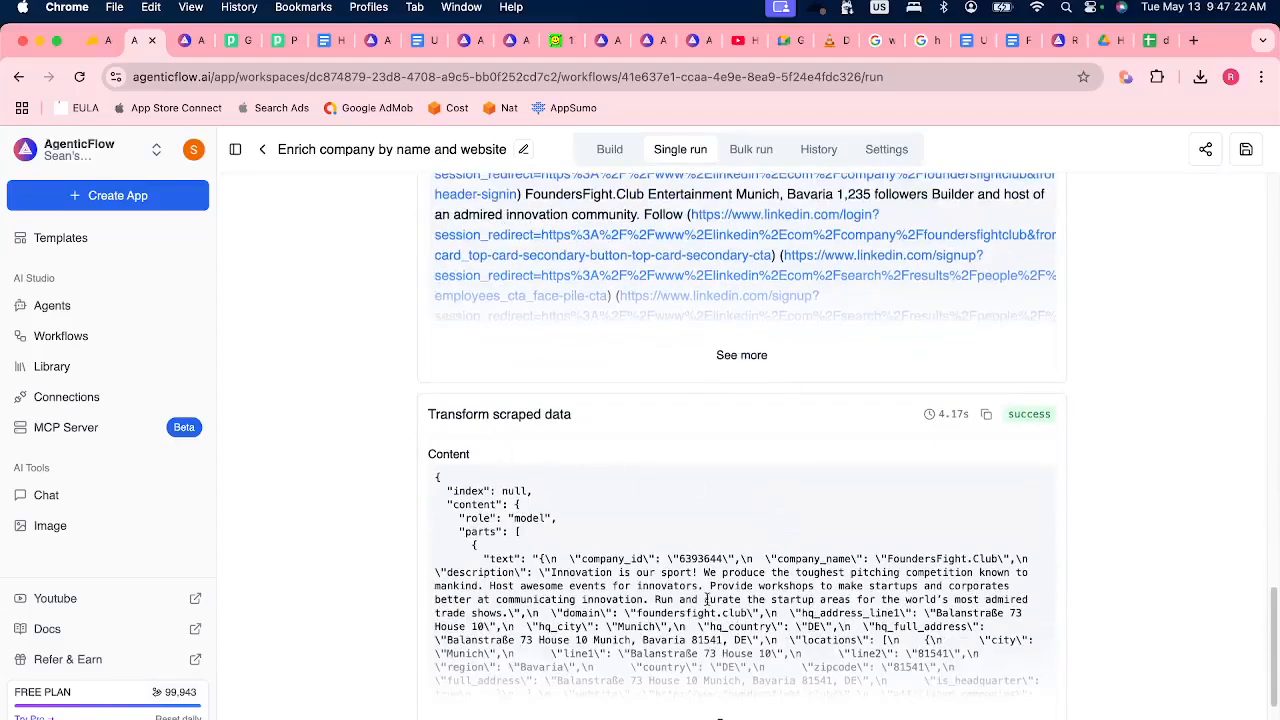
{"action": "scroll", "coordinate": [758, 618], "scroll_direction": "down", "scroll_amount": 8}
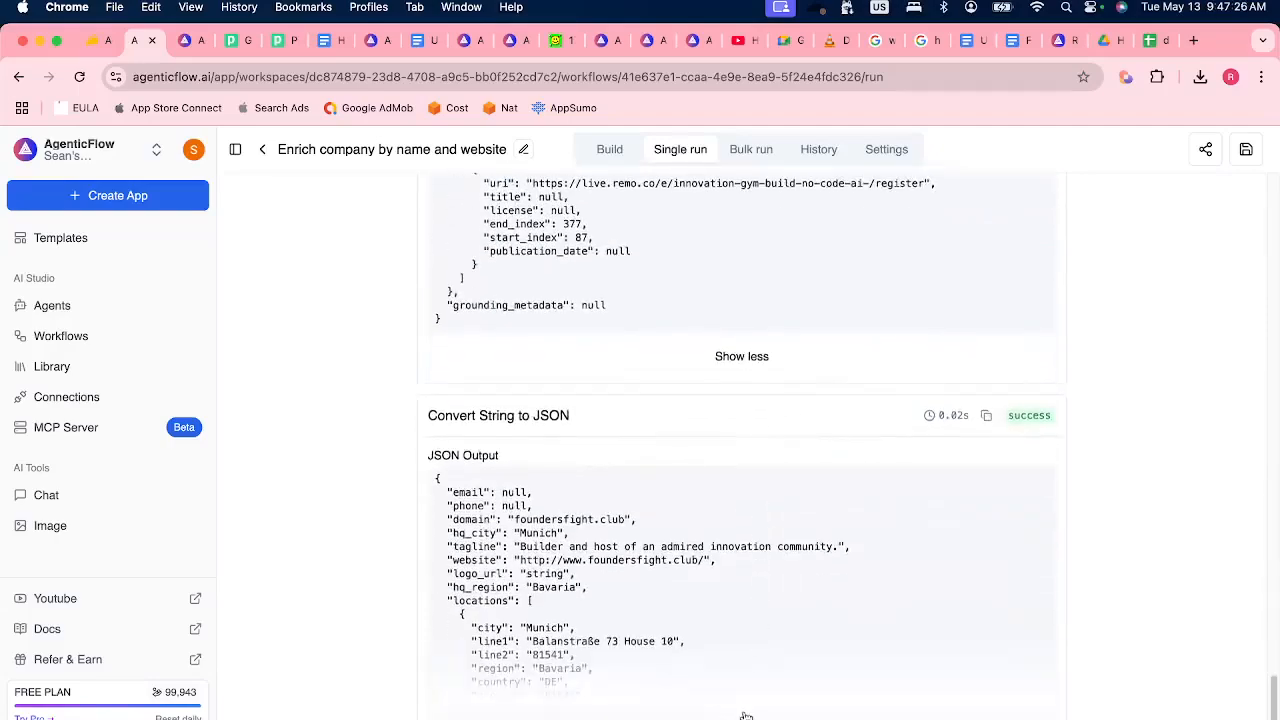
{"action": "scroll", "coordinate": [773, 647], "scroll_direction": "down", "scroll_amount": 5}
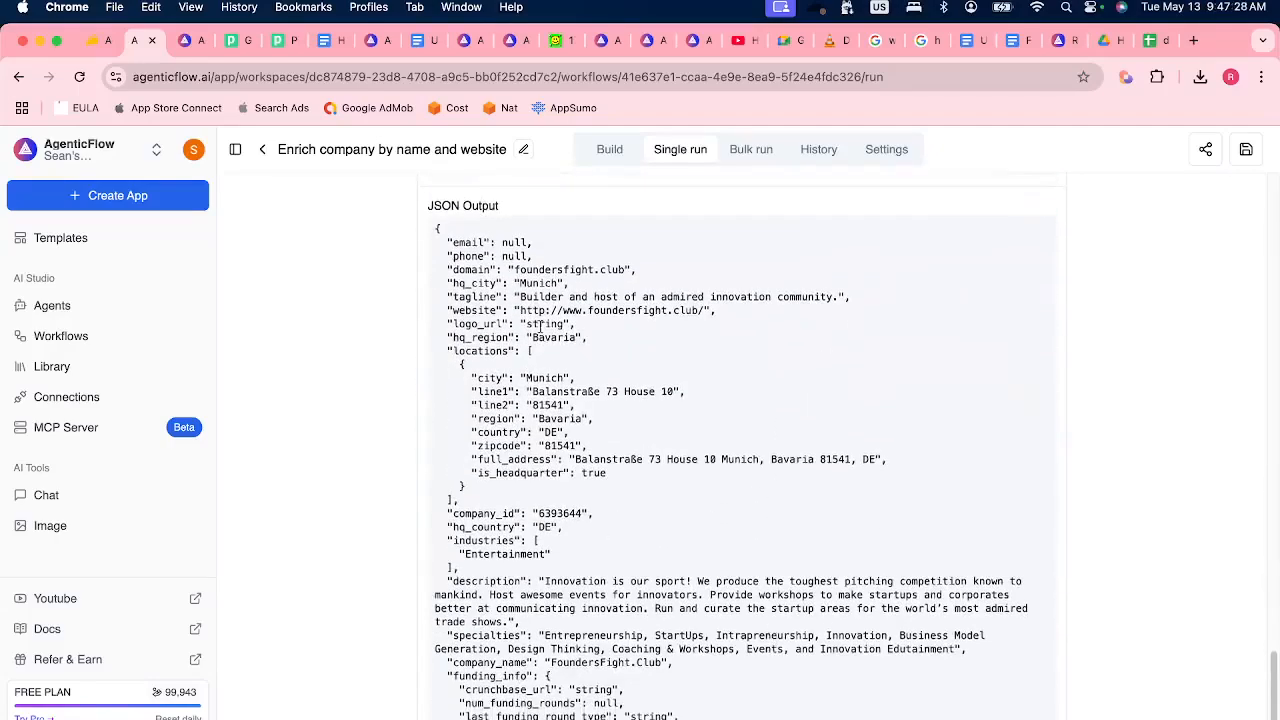
{"action": "scroll", "coordinate": [625, 602], "scroll_direction": "down", "scroll_amount": 5}
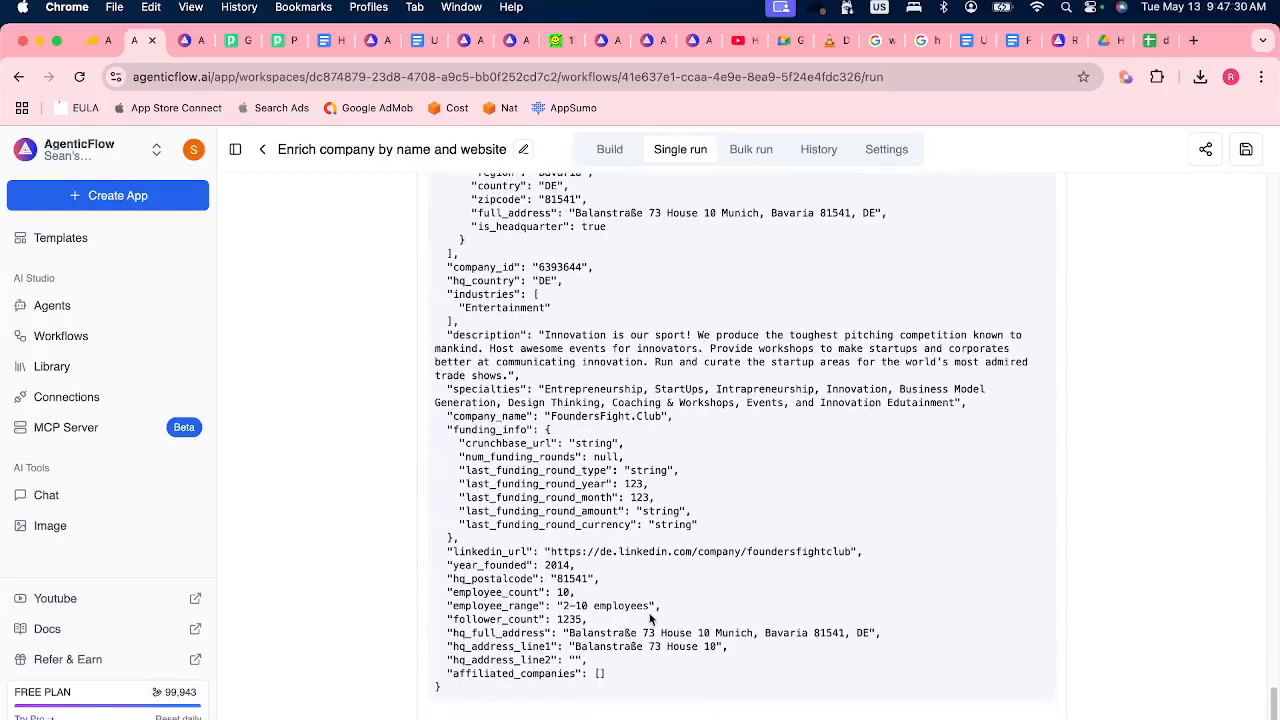
{"action": "scroll", "coordinate": [652, 610], "scroll_direction": "up", "scroll_amount": 3}
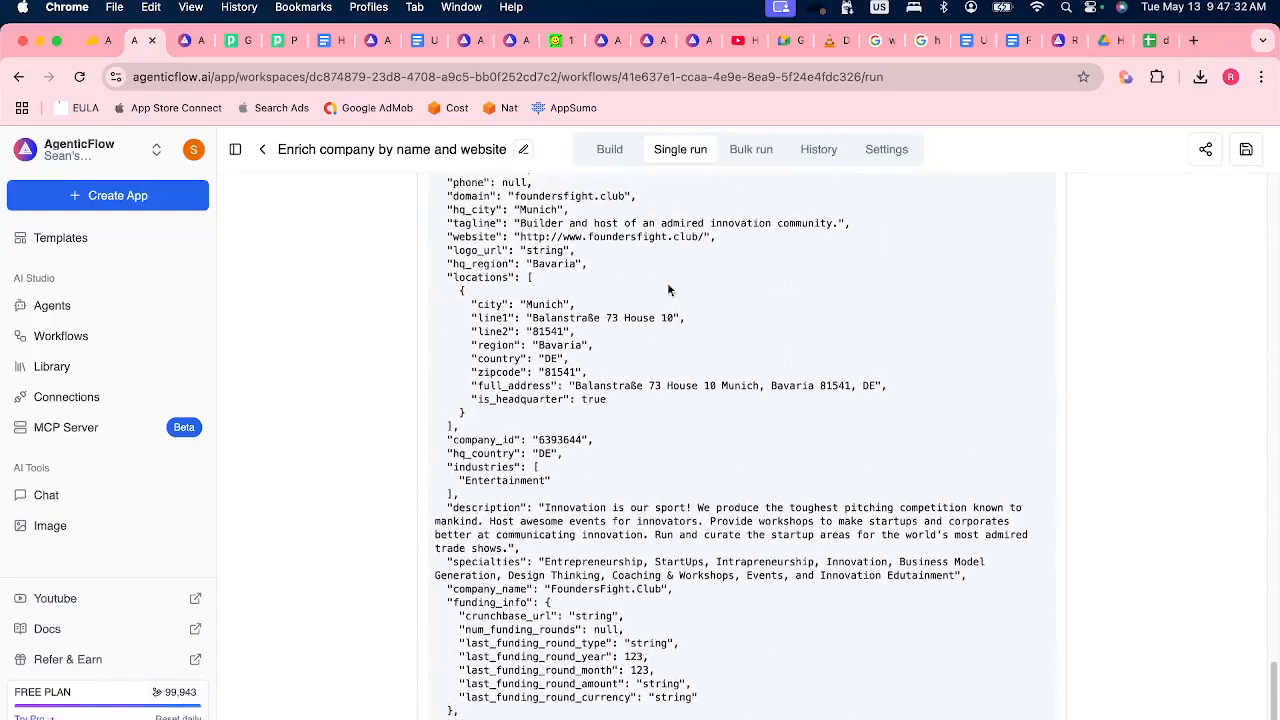
{"action": "scroll", "coordinate": [696, 463], "scroll_direction": "up", "scroll_amount": 10}
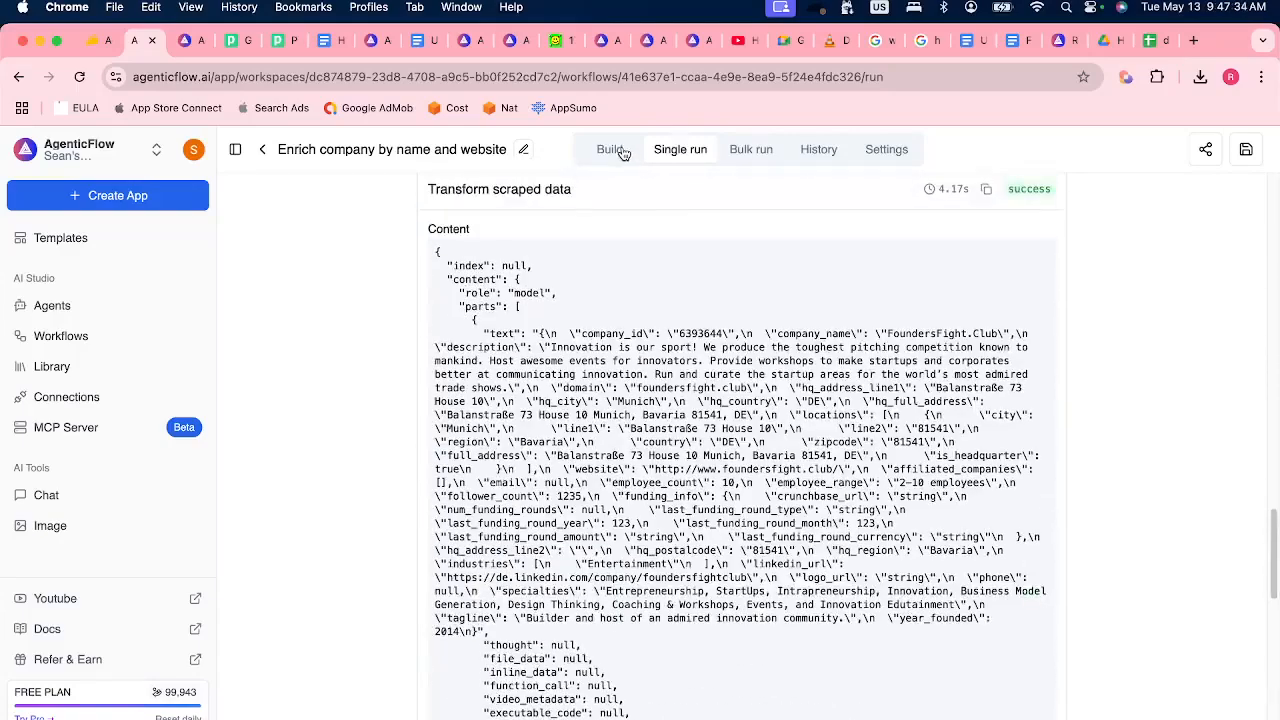
In the workflow's user inputs, set the website_url field's title and description to "Website URL" and save the workflow.
{"action": "left_click", "coordinate": [614, 150]}
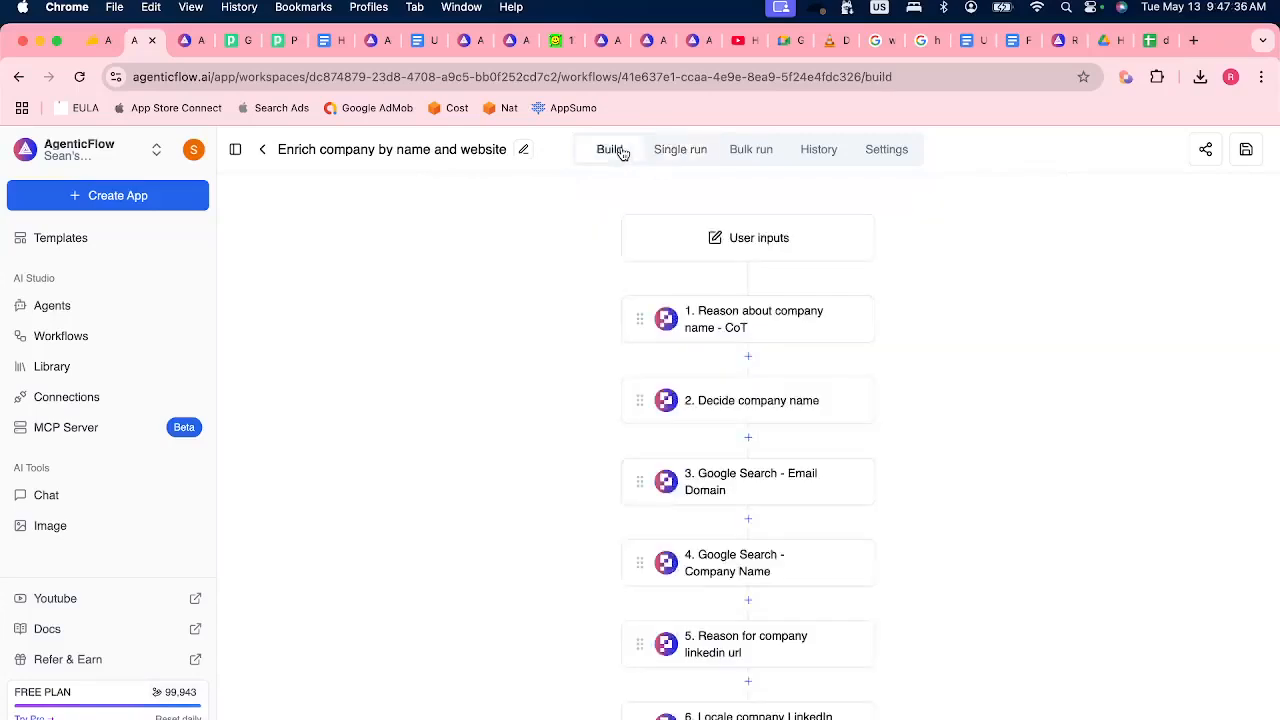
{"action": "left_click", "coordinate": [762, 248]}
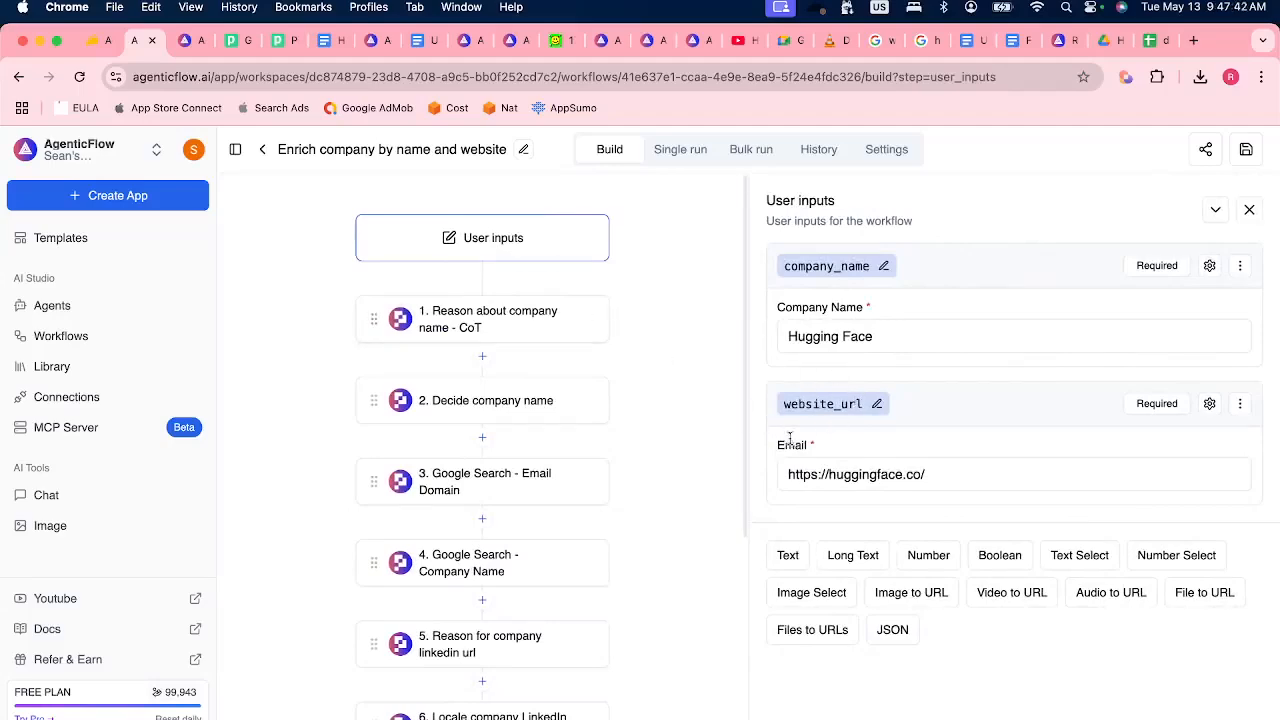
{"action": "left_click", "coordinate": [1209, 403]}
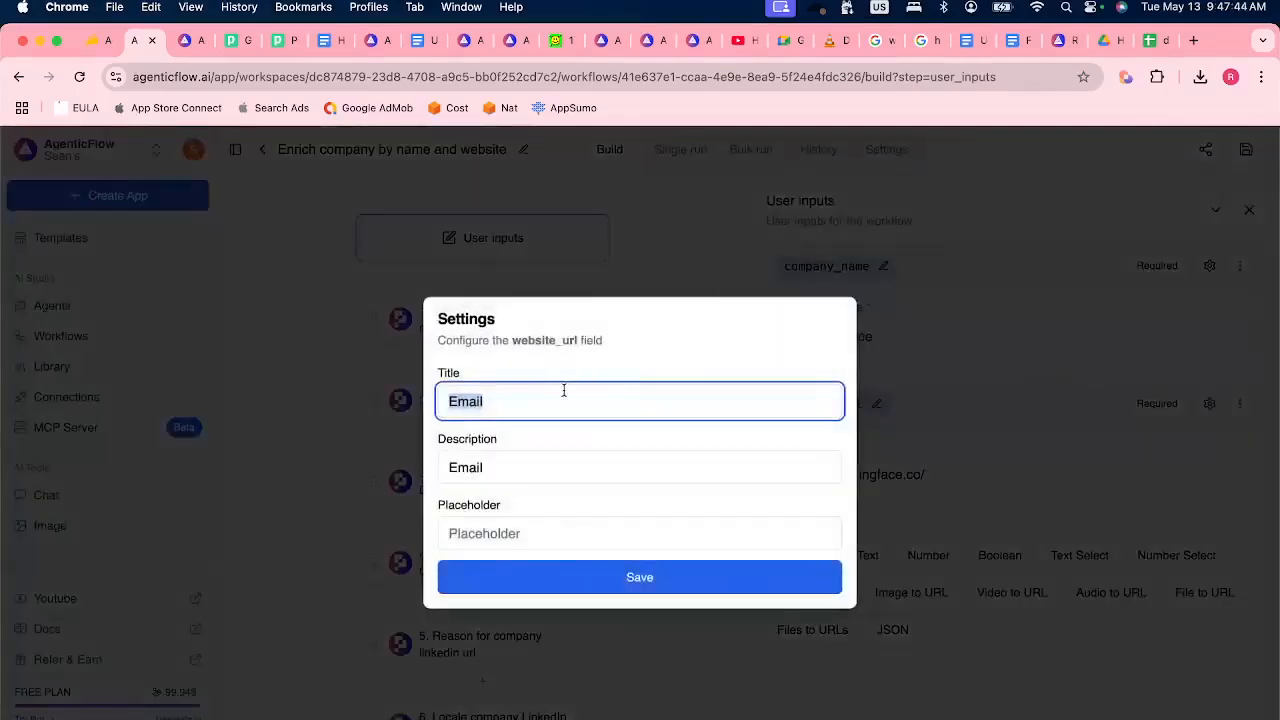
{"action": "type", "text": "Website URL"}
{"action": "key", "text": "Tab"}
{"action": "type", "text": "Website URL"}
{"action": "left_click", "coordinate": [606, 577]}
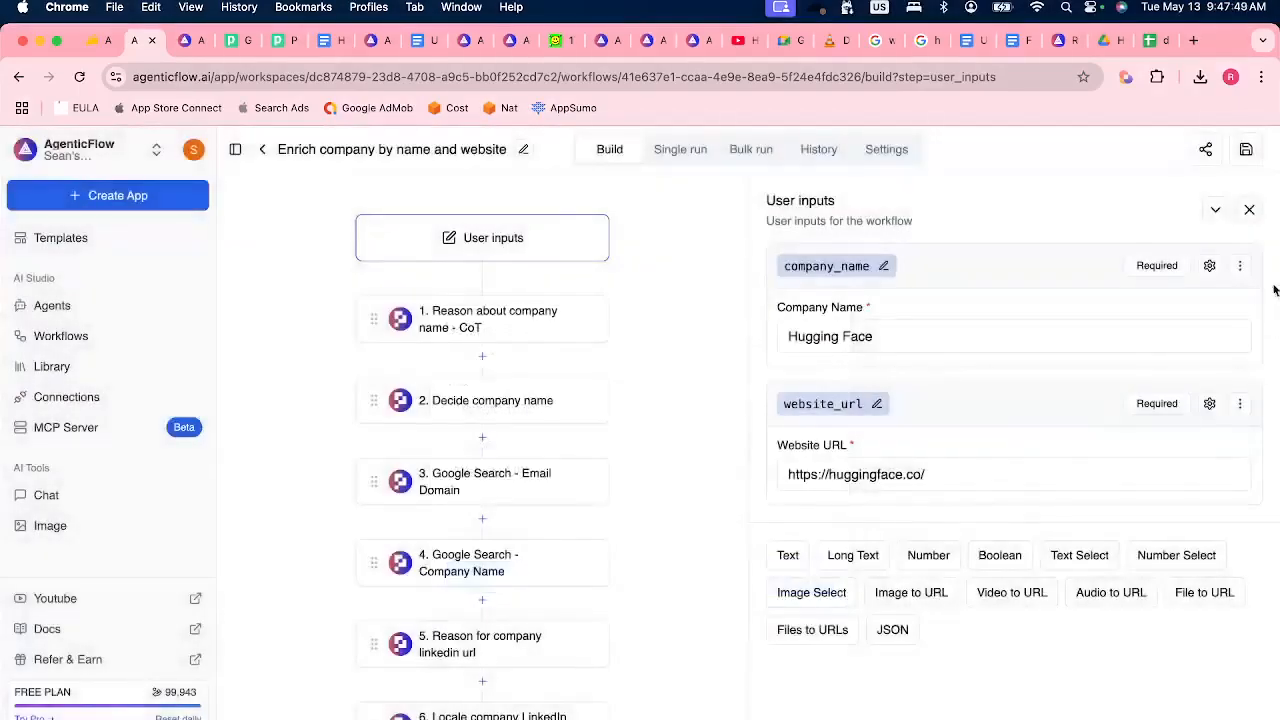
{"action": "left_click", "coordinate": [1242, 155]}
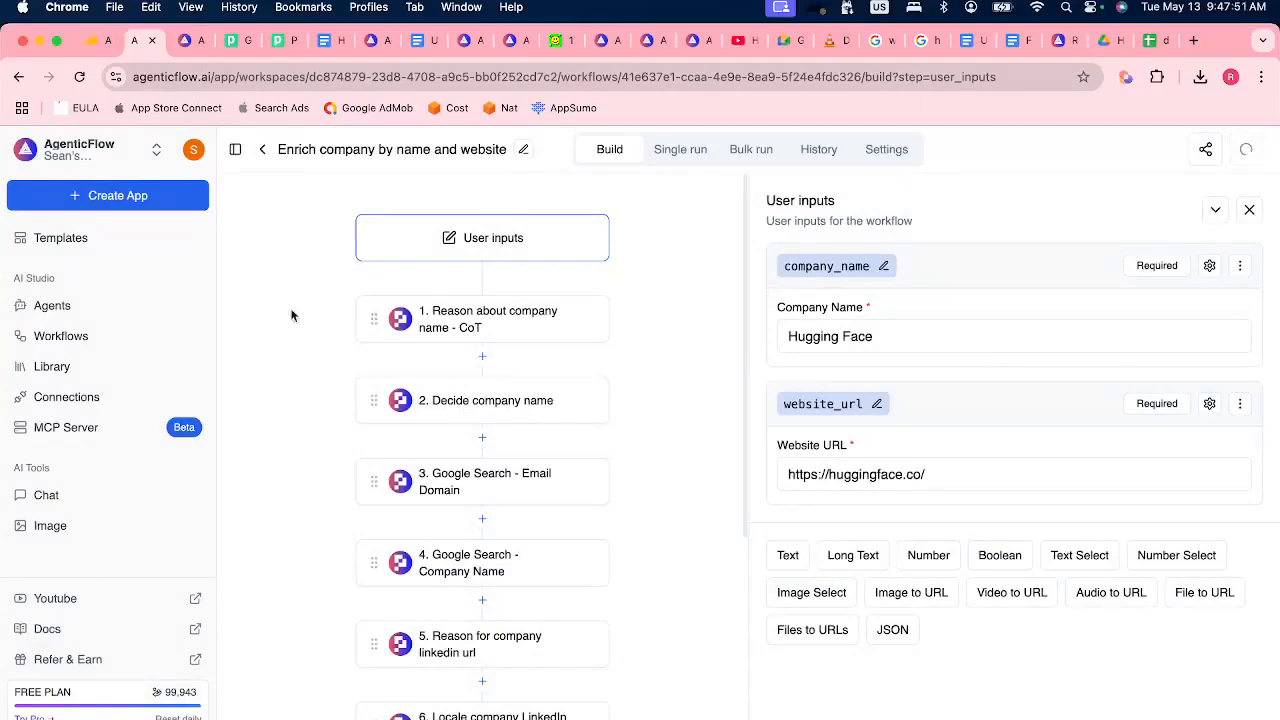
Review the prompt, its input variables and the model of the "Reason about company name - CoT" step.
{"action": "left_click", "coordinate": [532, 320]}
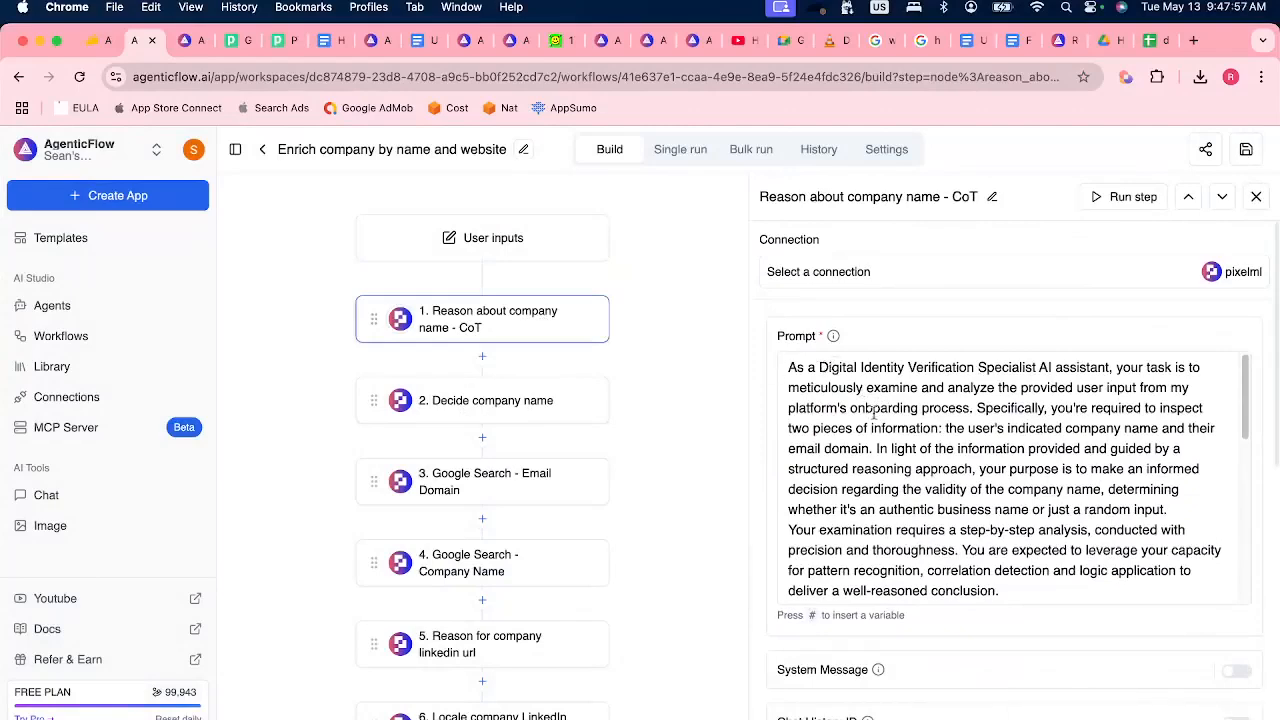
{"action": "scroll", "coordinate": [905, 540], "scroll_direction": "down", "scroll_amount": 5}
{"action": "scroll", "coordinate": [915, 620], "scroll_direction": "up", "scroll_amount": 5}
{"action": "scroll", "coordinate": [851, 647], "scroll_direction": "down", "scroll_amount": 1}
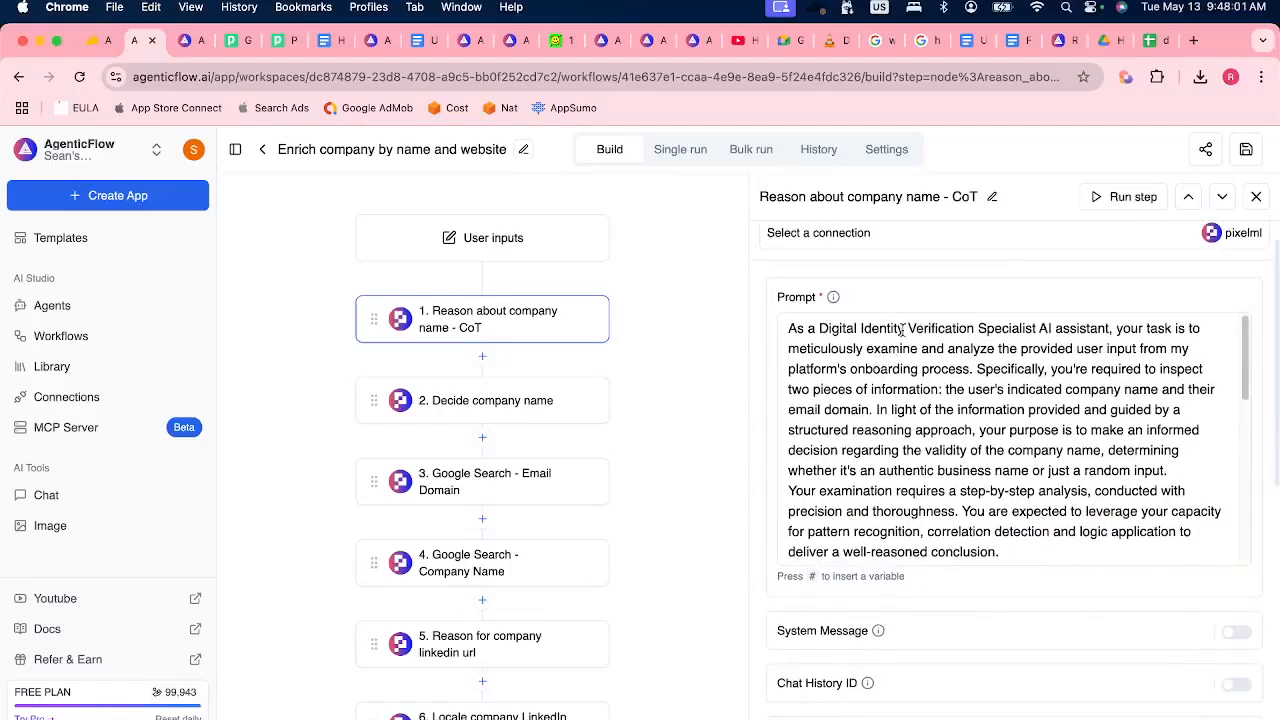
{"action": "scroll", "coordinate": [1082, 337], "scroll_direction": "down", "scroll_amount": 5}
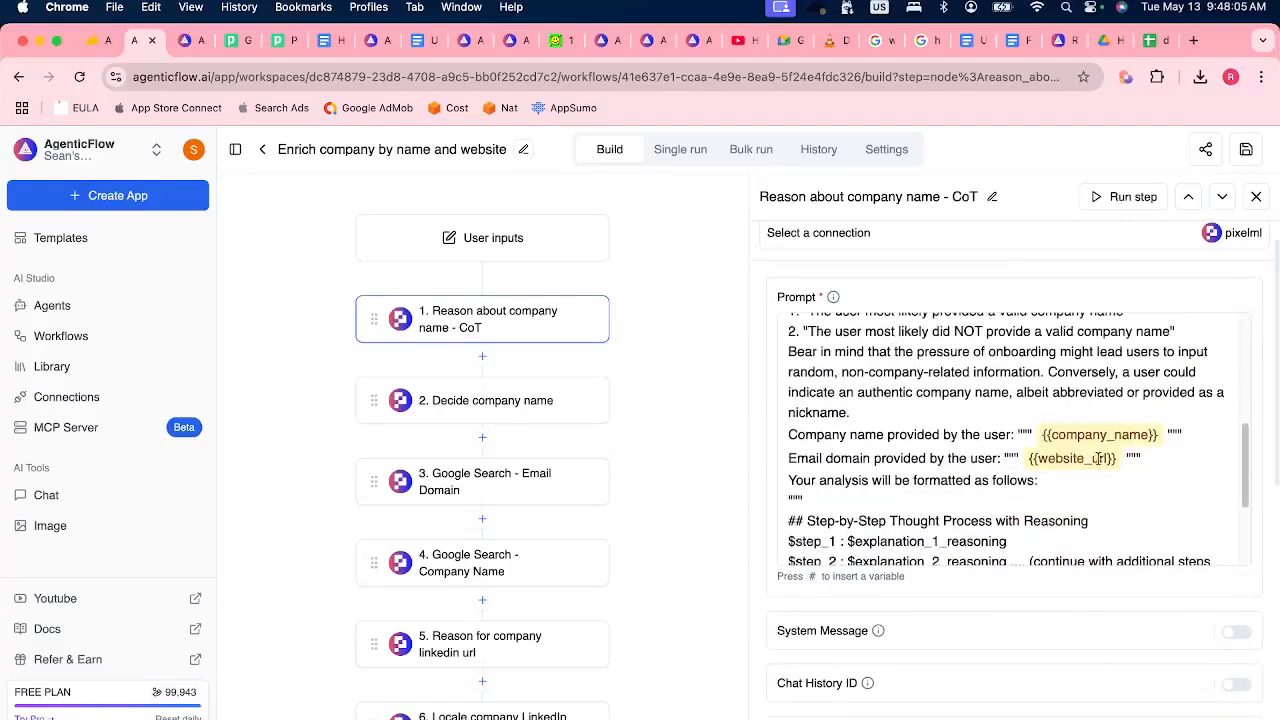
{"action": "scroll", "coordinate": [1189, 487], "scroll_direction": "down", "scroll_amount": 5}
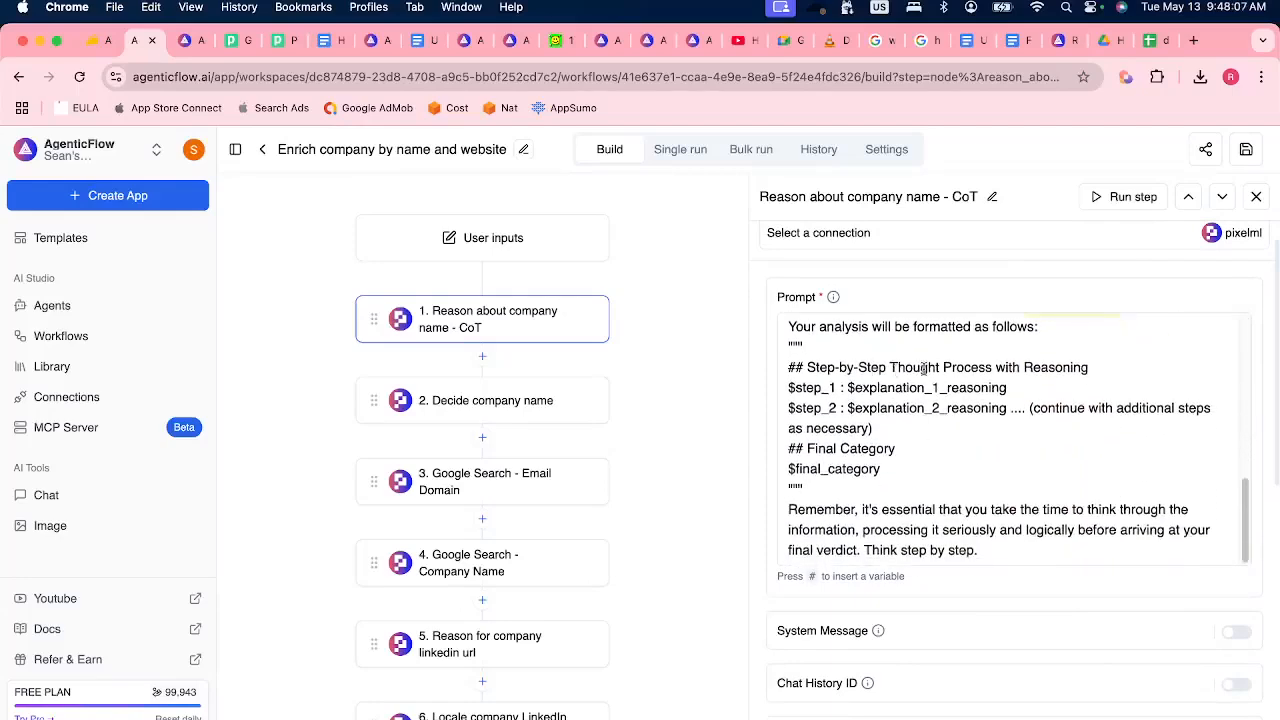
{"action": "scroll", "coordinate": [1000, 450], "scroll_direction": "down", "scroll_amount": 3}
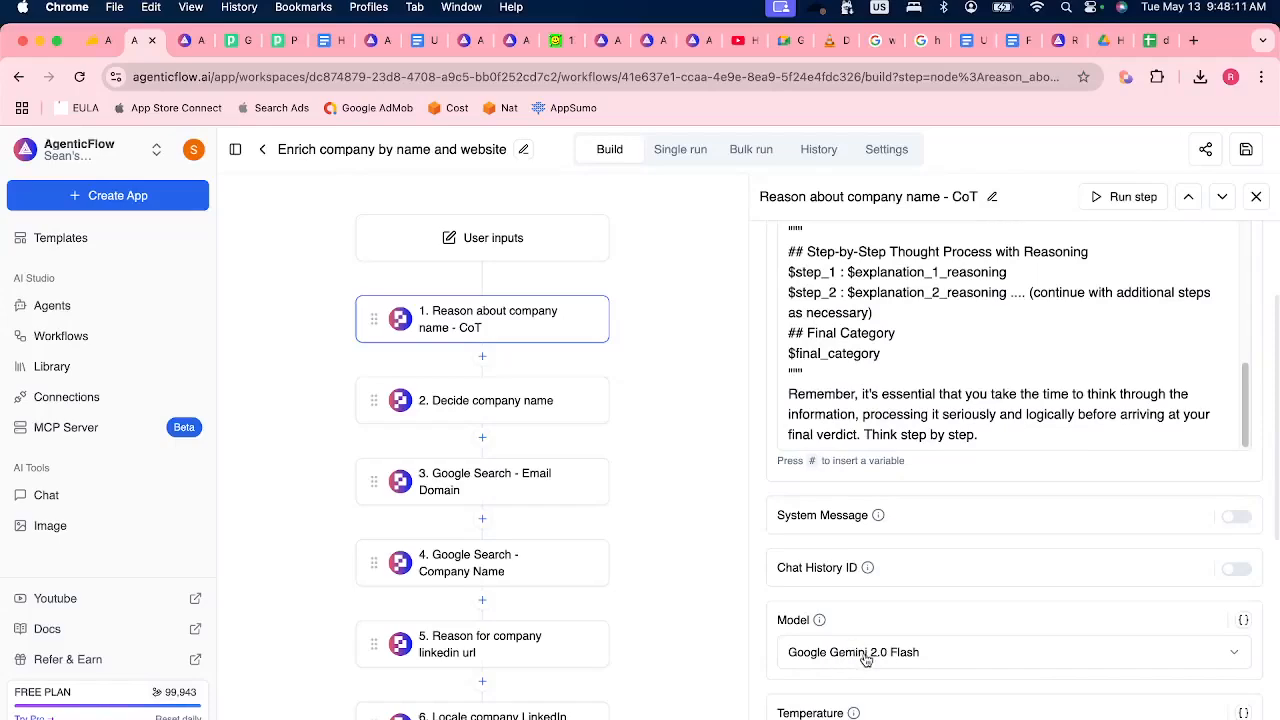
Open the "Decide company name" step and show the variables available for insertion on a new prompt line below the reasoning content.
{"action": "left_click", "coordinate": [545, 405]}
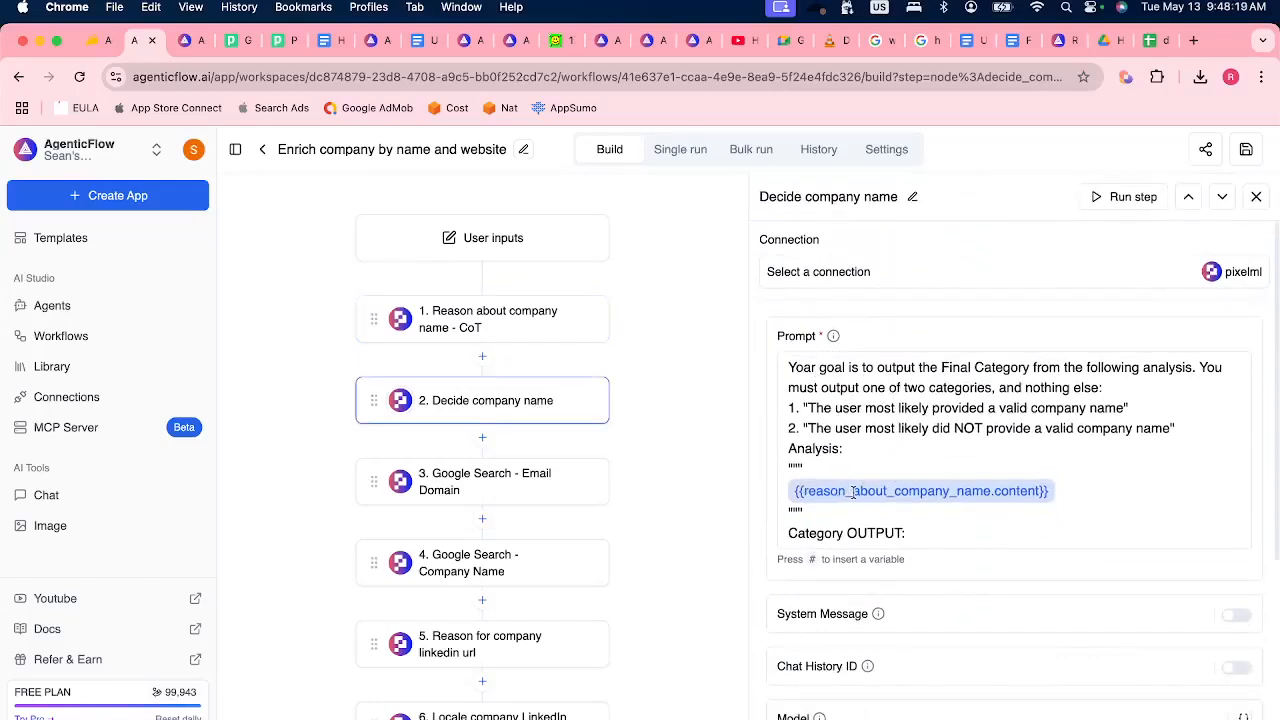
{"action": "left_click", "coordinate": [1085, 482]}
{"action": "key", "text": "Return"}
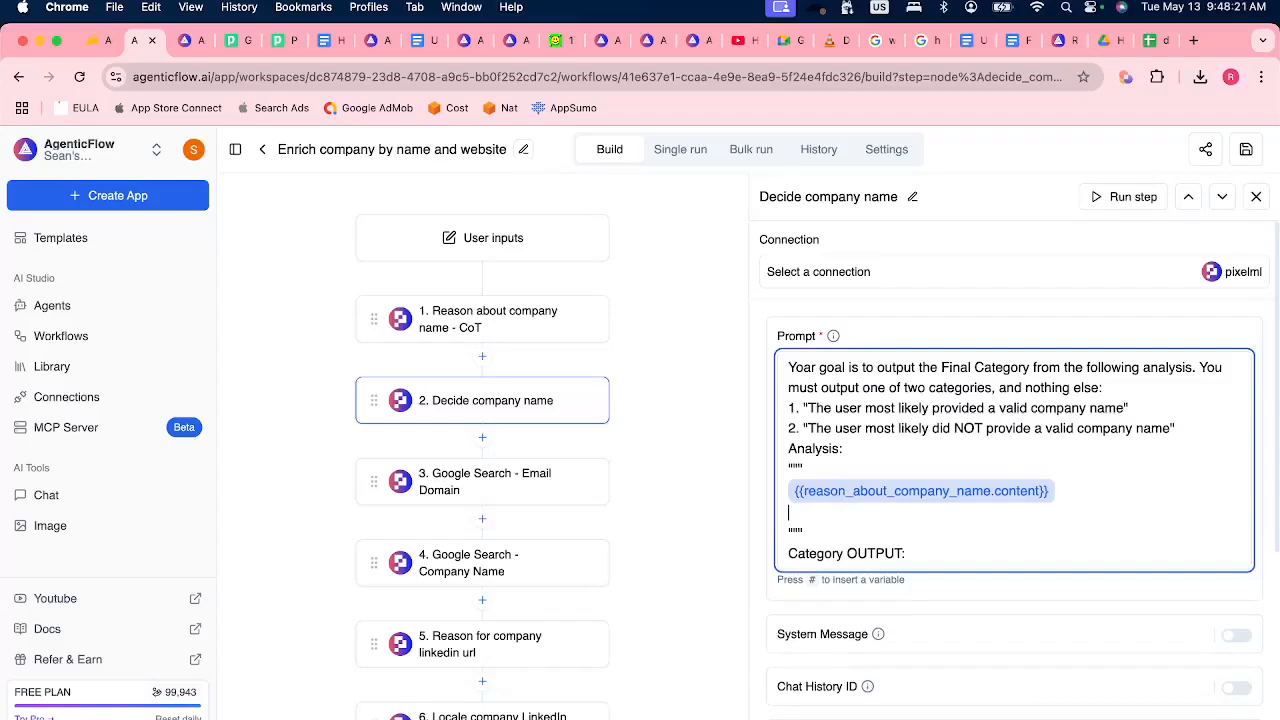
{"action": "type", "text": "#"}
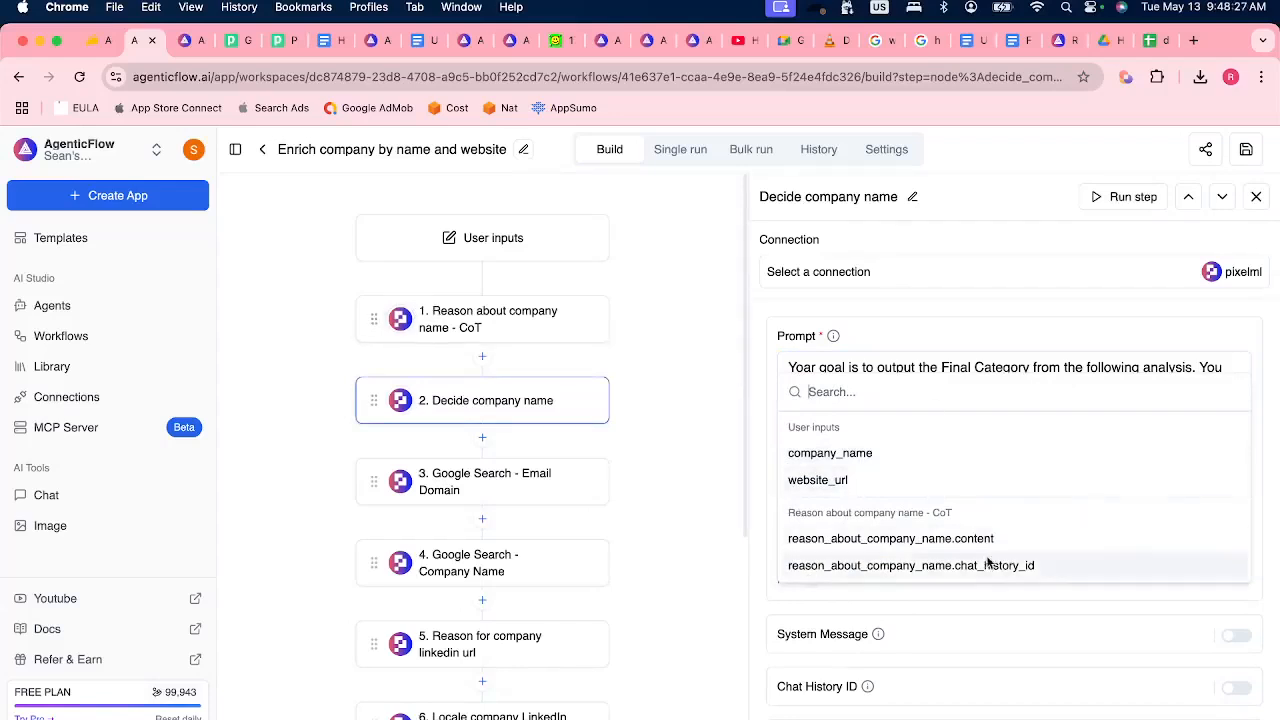
{"action": "left_click", "coordinate": [768, 346]}
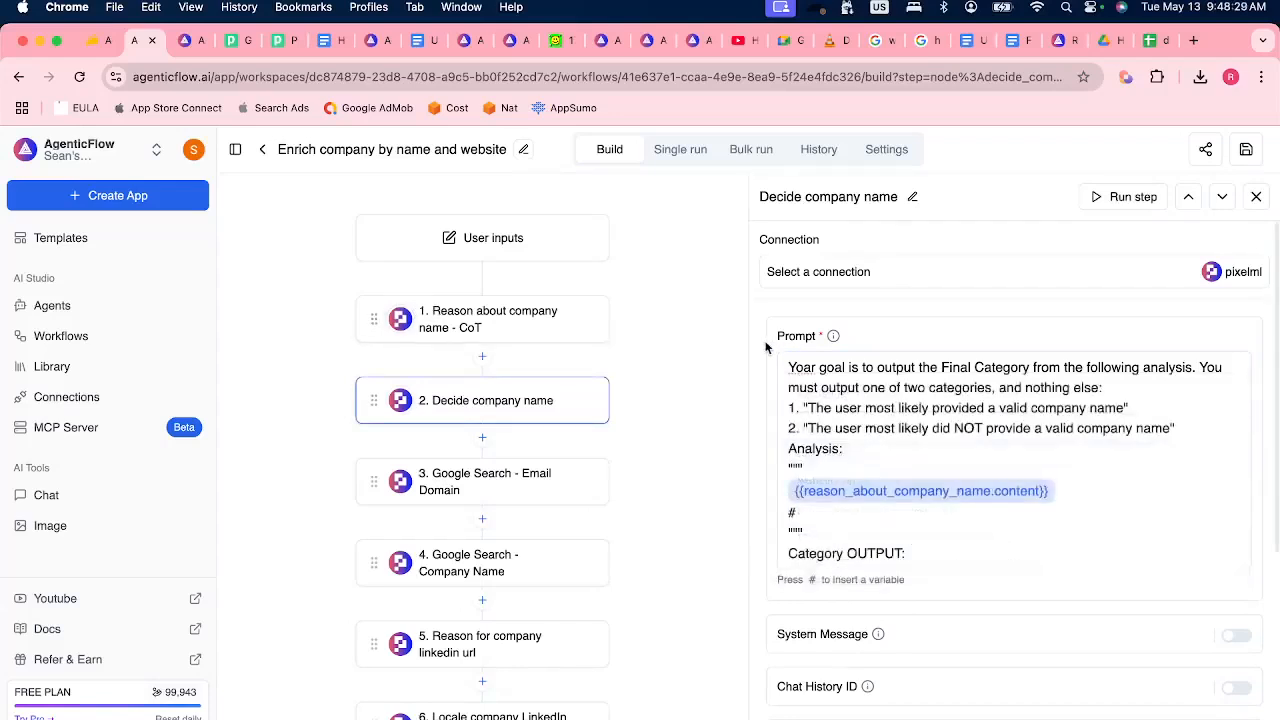
Remove the added # line from the "Decide company name" prompt.
{"action": "left_click", "coordinate": [1064, 508]}
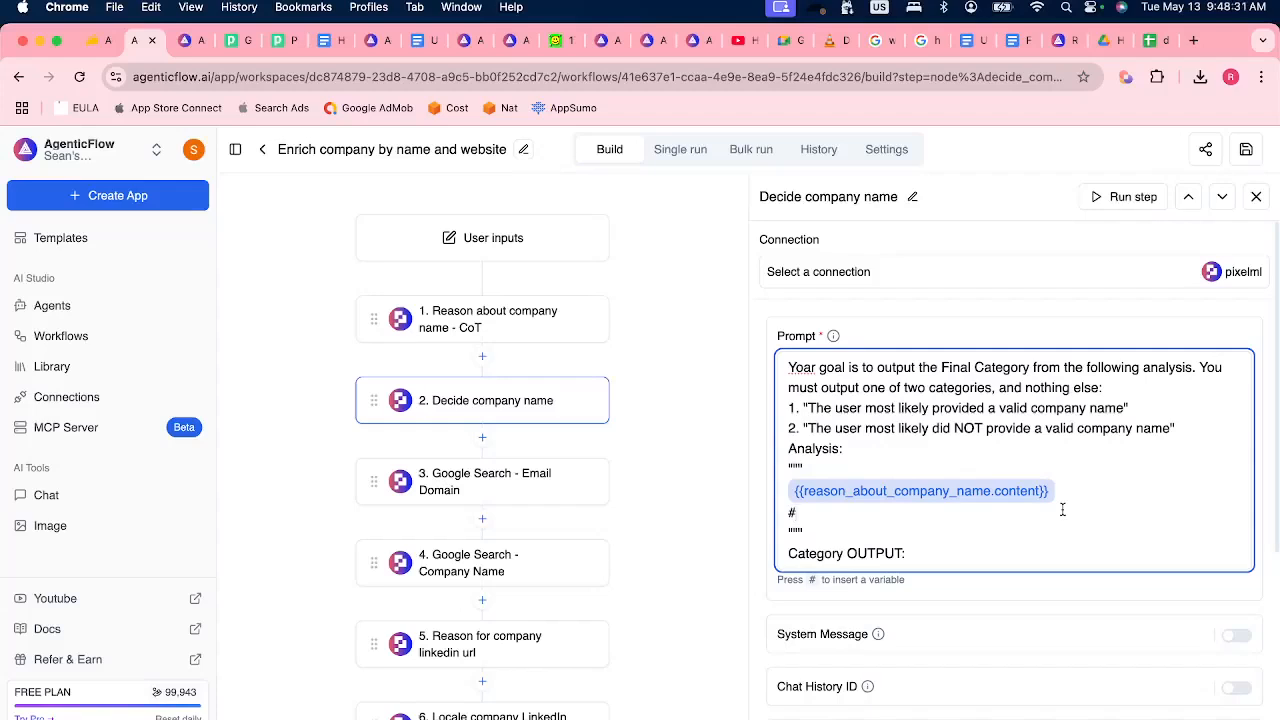
{"action": "key", "text": "BackSpace"}
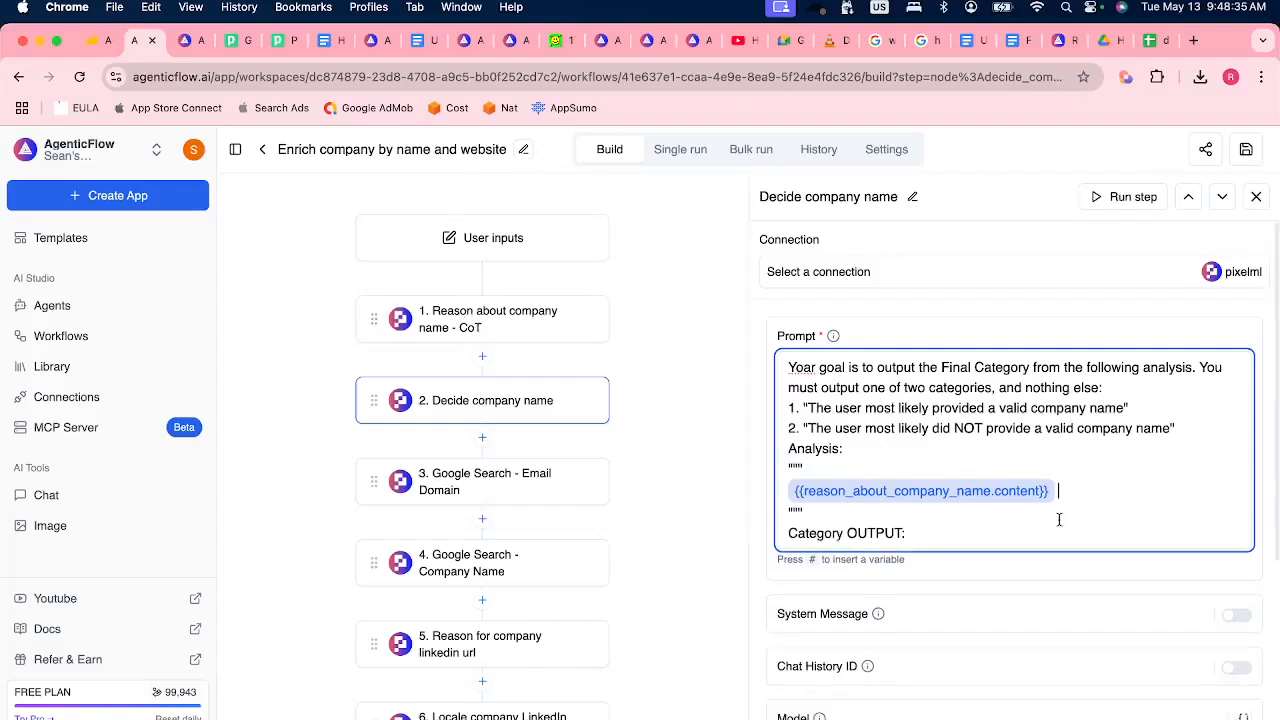
{"action": "left_click", "coordinate": [770, 445]}
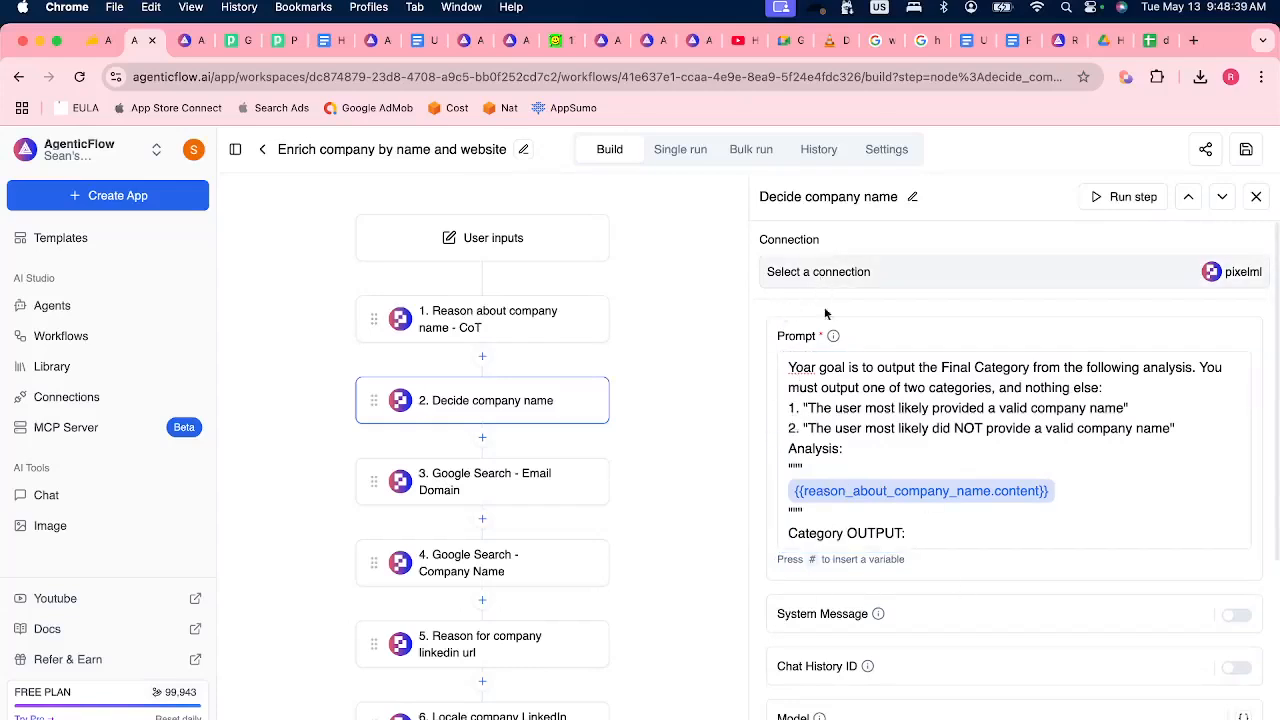
Review the AI models offered for the "Decide company name" step, along with its temperature setting and output.
{"action": "scroll", "coordinate": [880, 560], "scroll_direction": "down", "scroll_amount": 2}
{"action": "left_click", "coordinate": [886, 652]}
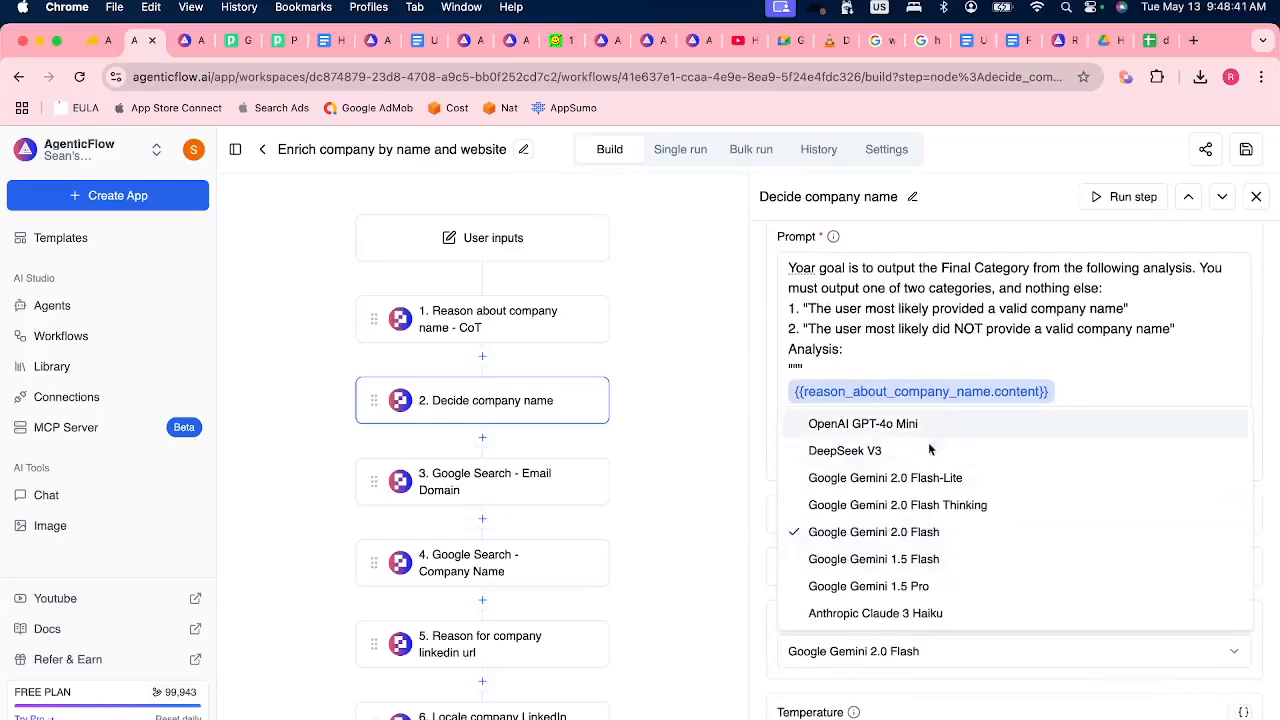
{"action": "left_click", "coordinate": [765, 385]}
{"action": "scroll", "coordinate": [818, 330], "scroll_direction": "up", "scroll_amount": 2}
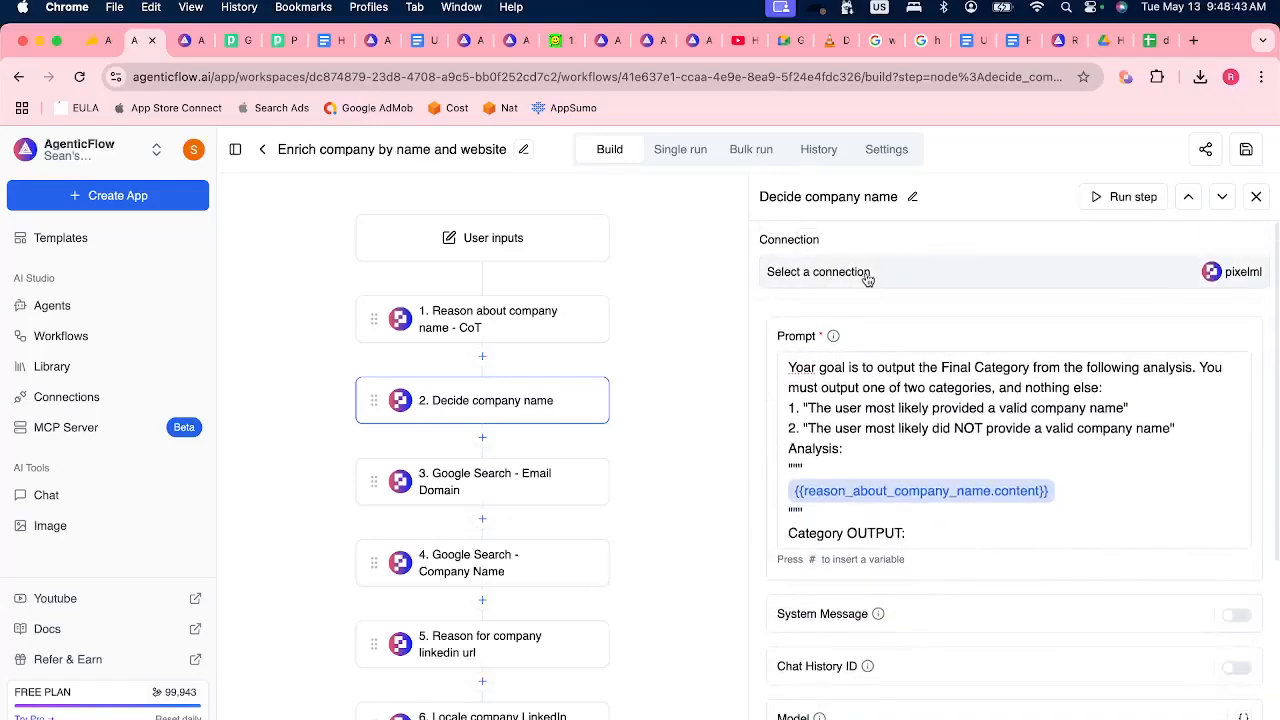
{"action": "scroll", "coordinate": [800, 560], "scroll_direction": "down", "scroll_amount": 3}
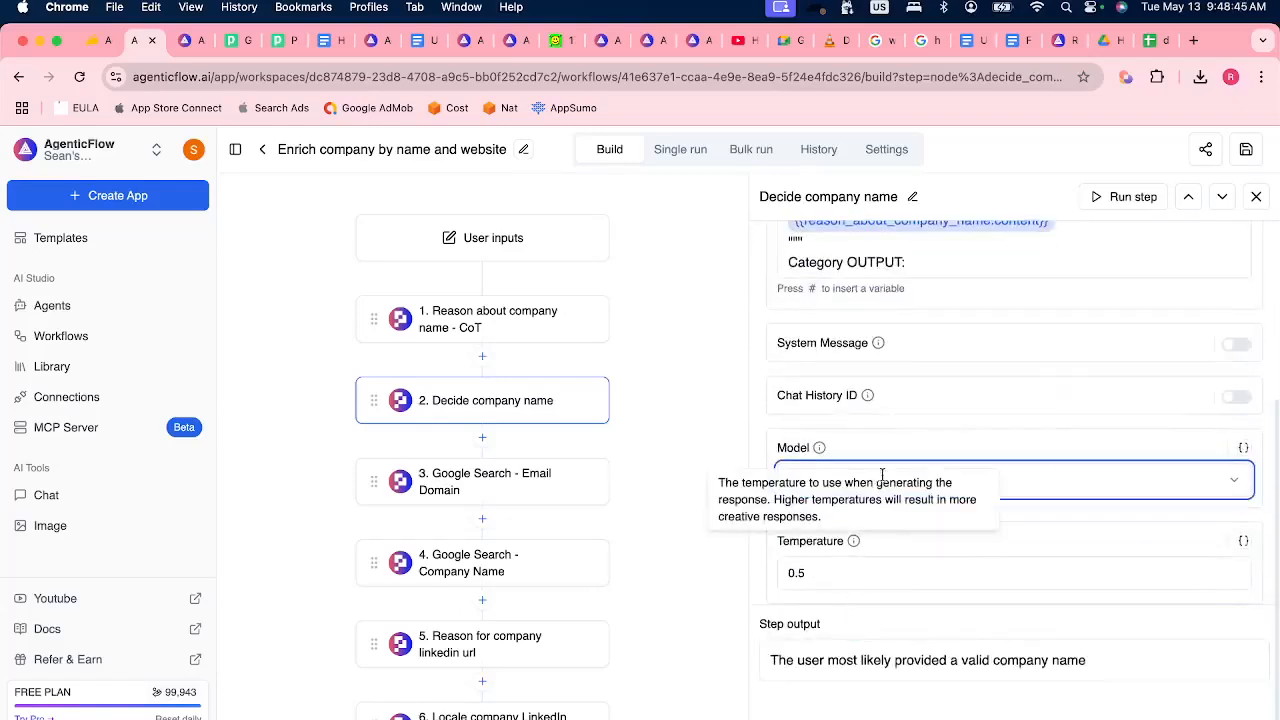
{"action": "left_click", "coordinate": [930, 485]}
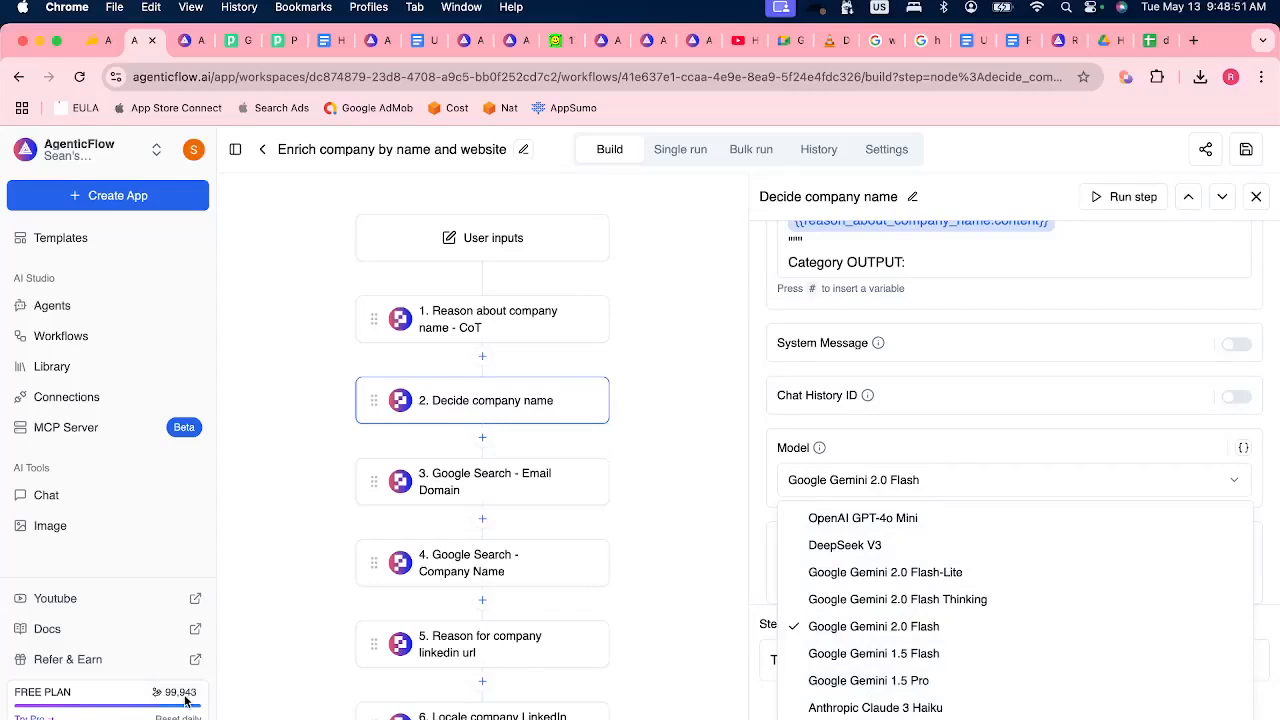
{"action": "left_click", "coordinate": [768, 425]}
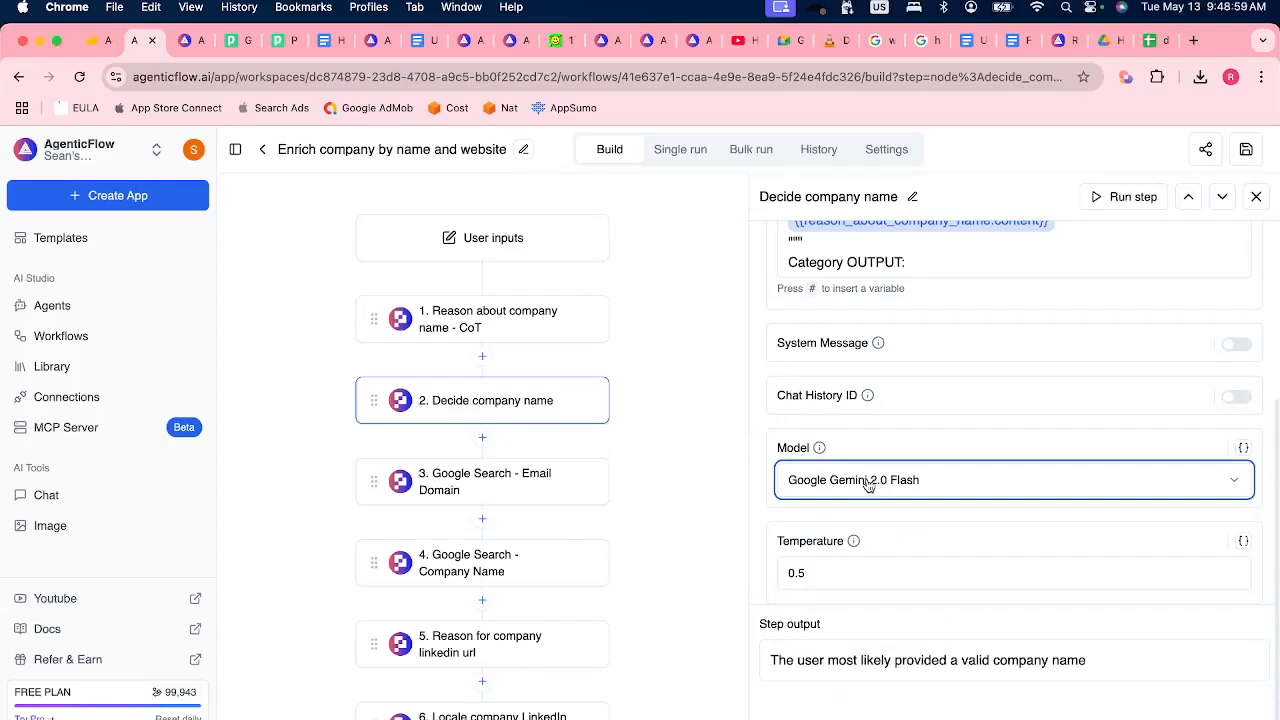
{"action": "left_click", "coordinate": [760, 427]}
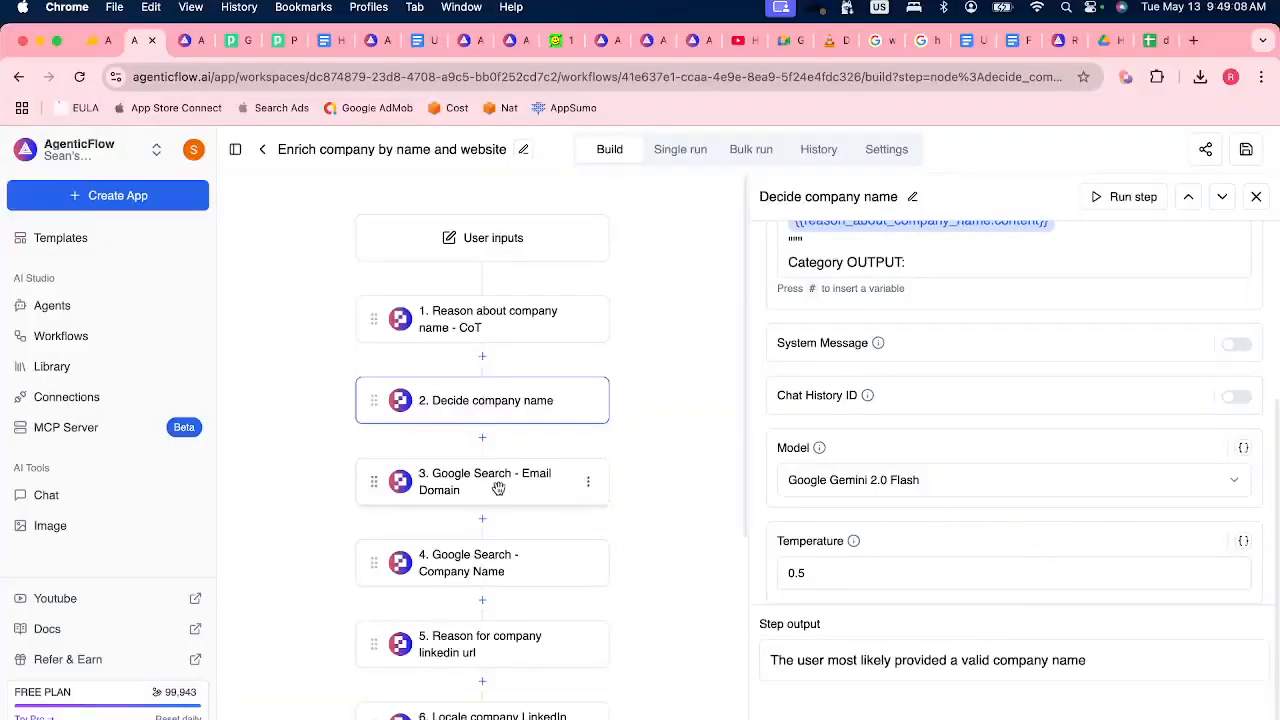
Review the search query, Top k setting and results of the email domain Google search, and the query of the company name search.
{"action": "left_click", "coordinate": [498, 488]}
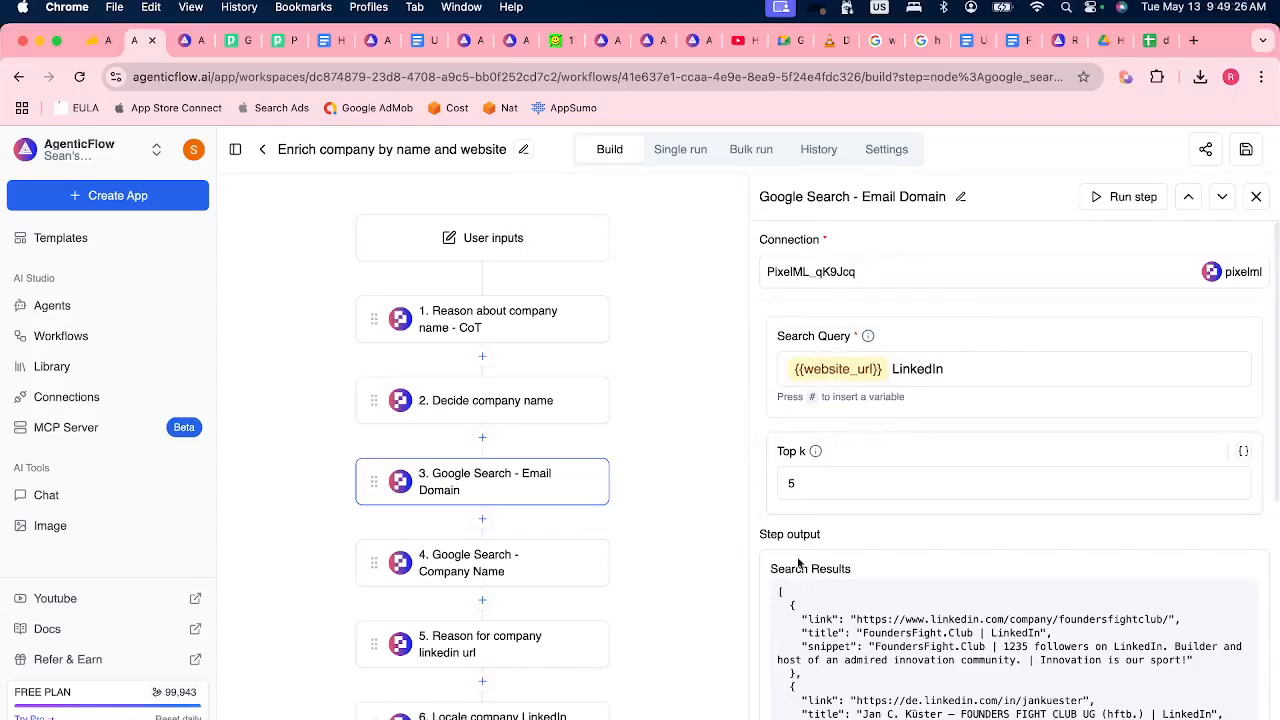
{"action": "scroll", "coordinate": [801, 540], "scroll_direction": "down", "scroll_amount": 3}
{"action": "scroll", "coordinate": [881, 508], "scroll_direction": "up", "scroll_amount": 2}
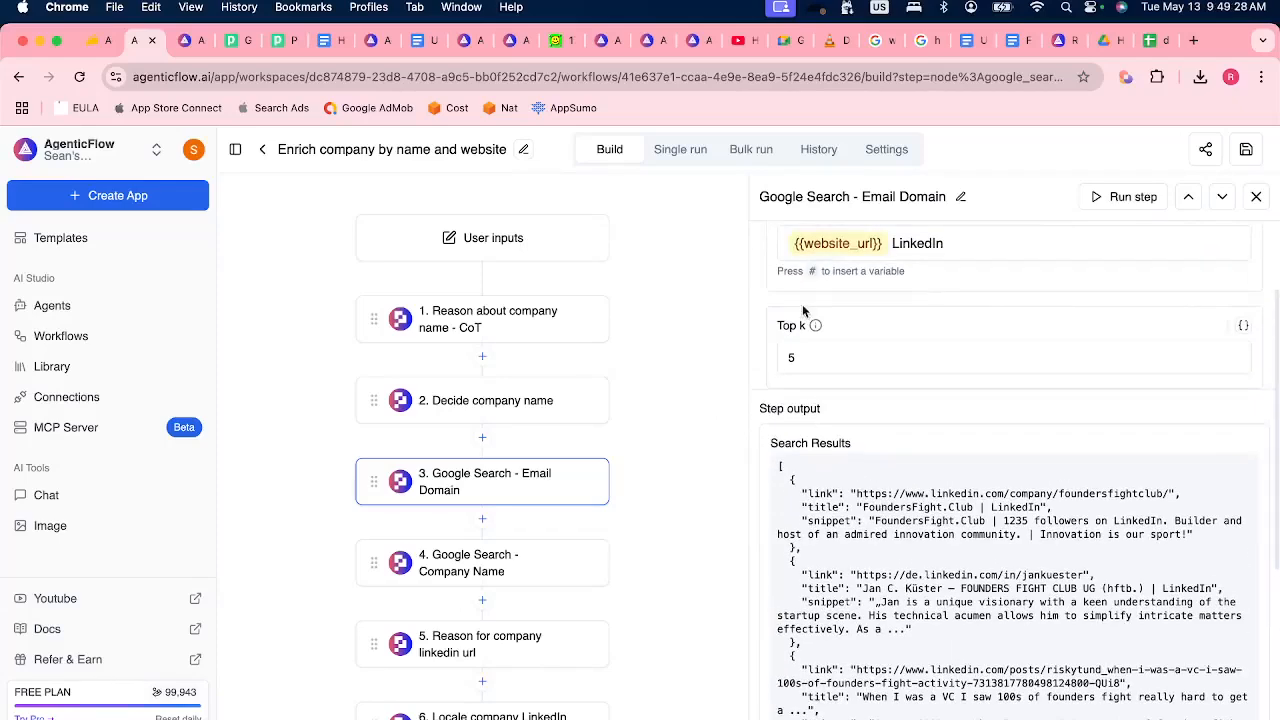
{"action": "mouse_move", "coordinate": [814, 327]}
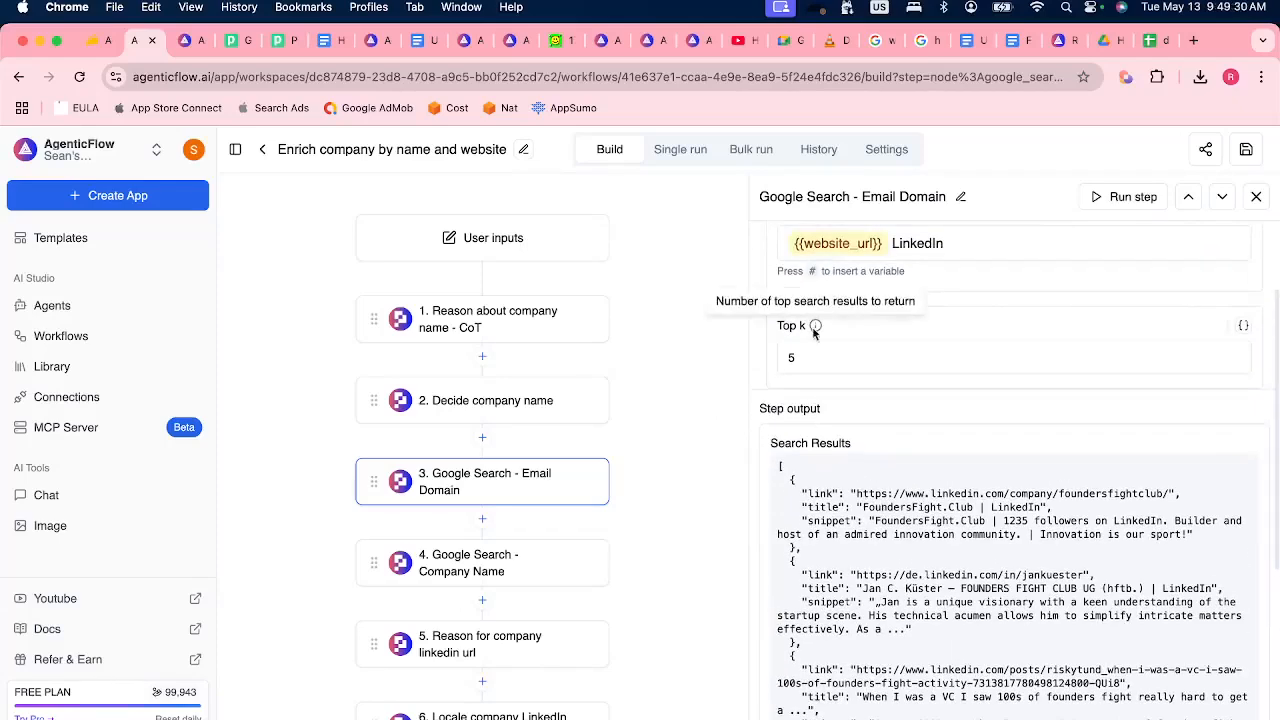
{"action": "scroll", "coordinate": [870, 522], "scroll_direction": "down", "scroll_amount": 2}
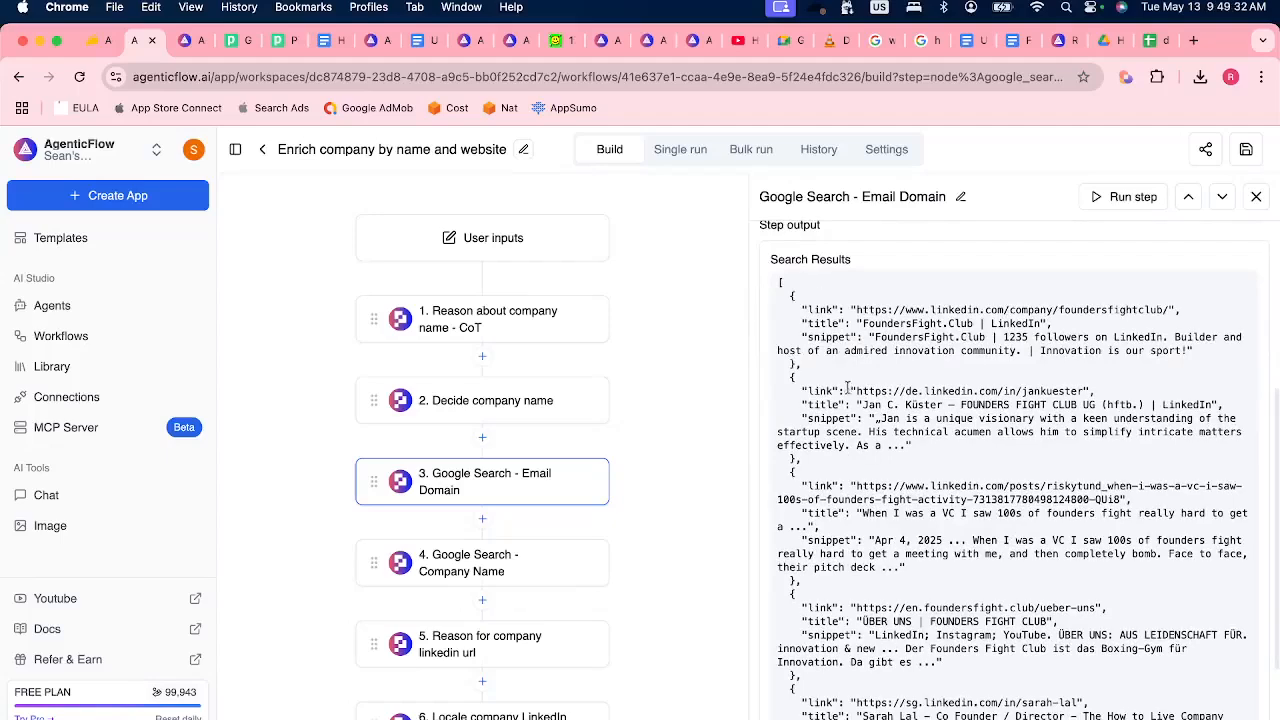
{"action": "scroll", "coordinate": [850, 400], "scroll_direction": "down", "scroll_amount": 1}
{"action": "scroll", "coordinate": [995, 598], "scroll_direction": "down", "scroll_amount": 1}
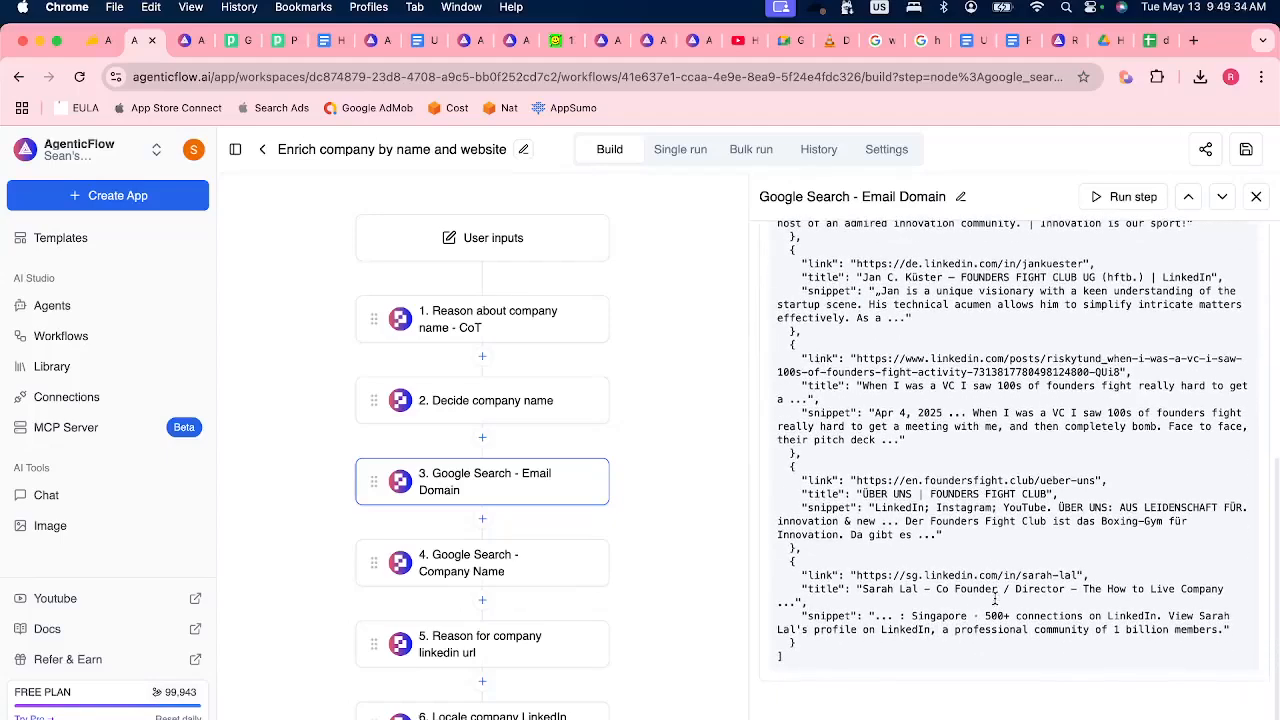
{"action": "left_click", "coordinate": [510, 576]}
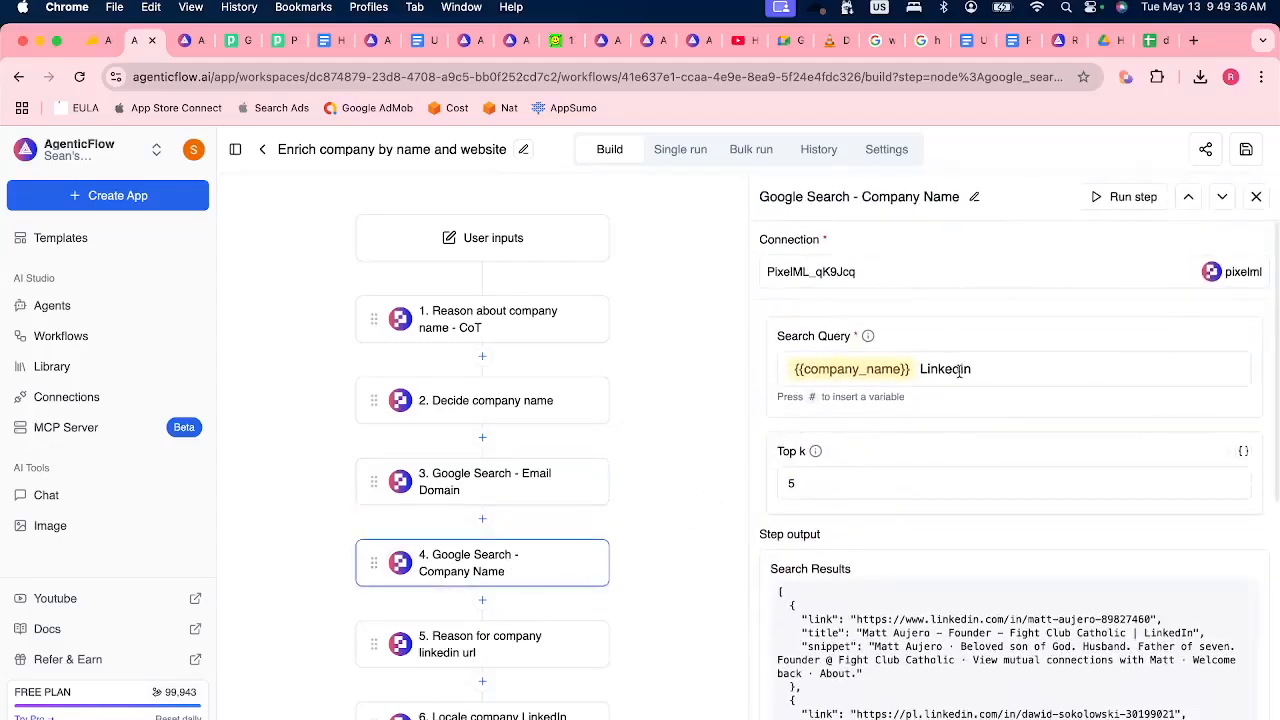
Review the "Reason for company linkedin url" prompt and its variables, highlighting the sentence that promises 1 million USD.
{"action": "left_click", "coordinate": [491, 651]}
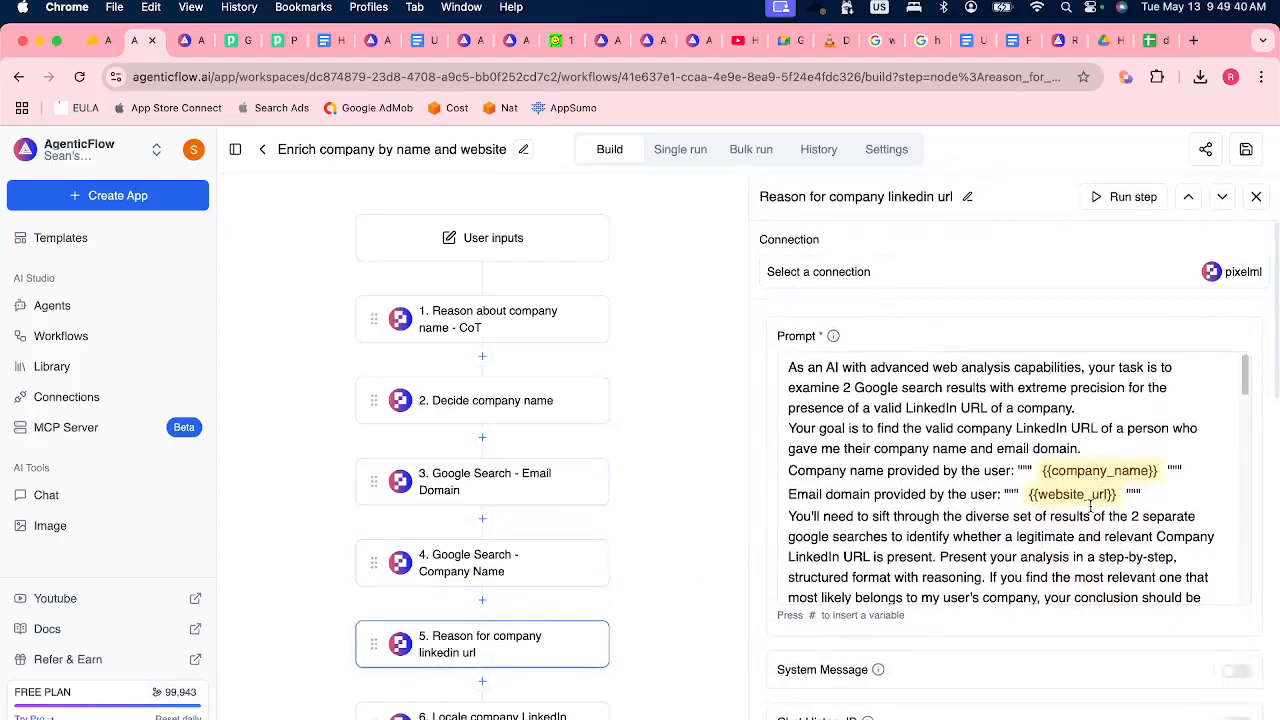
{"action": "scroll", "coordinate": [1090, 507], "scroll_direction": "down", "scroll_amount": 6}
{"action": "scroll", "coordinate": [1088, 517], "scroll_direction": "down", "scroll_amount": 1}
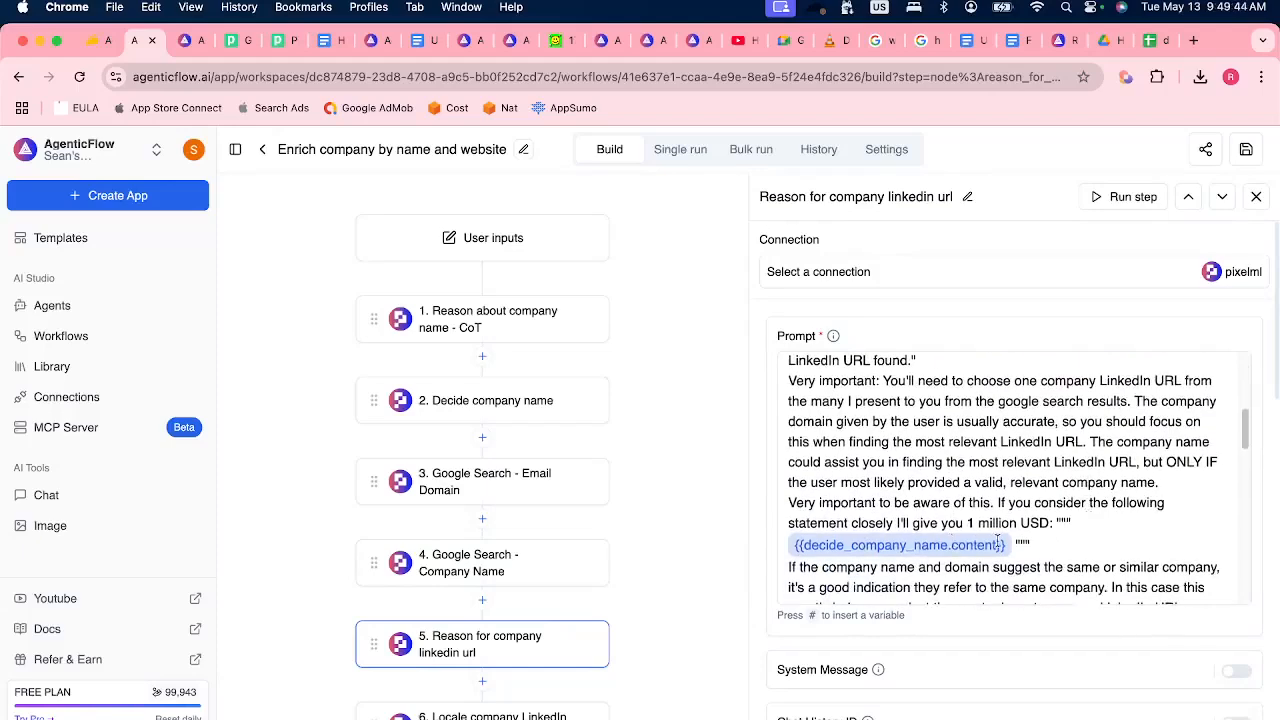
{"action": "scroll", "coordinate": [998, 541], "scroll_direction": "down", "scroll_amount": 4}
{"action": "scroll", "coordinate": [998, 541], "scroll_direction": "up", "scroll_amount": 8}
{"action": "scroll", "coordinate": [998, 541], "scroll_direction": "down", "scroll_amount": 3}
{"action": "left_click_drag", "start_coordinate": [996, 447], "coordinate": [1048, 466]}
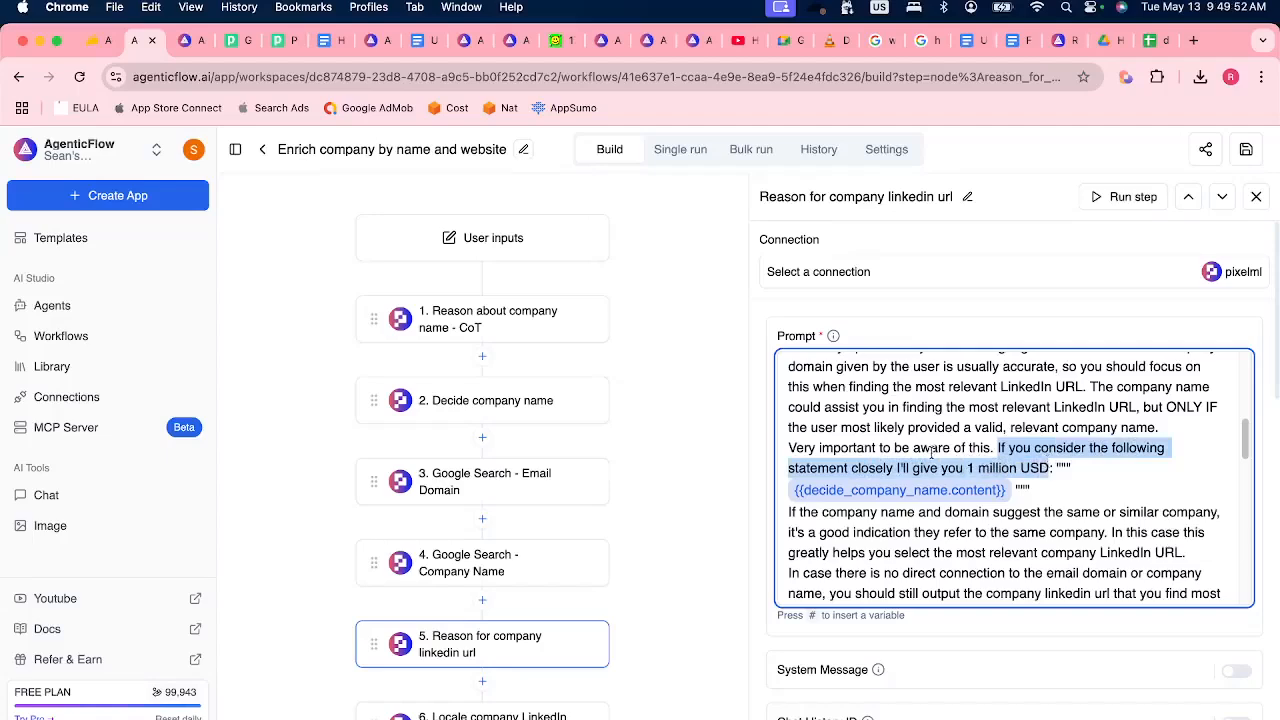
{"action": "left_click", "coordinate": [904, 547]}
{"action": "left_click", "coordinate": [822, 648]}
{"action": "scroll", "coordinate": [823, 648], "scroll_direction": "down", "scroll_amount": 2}
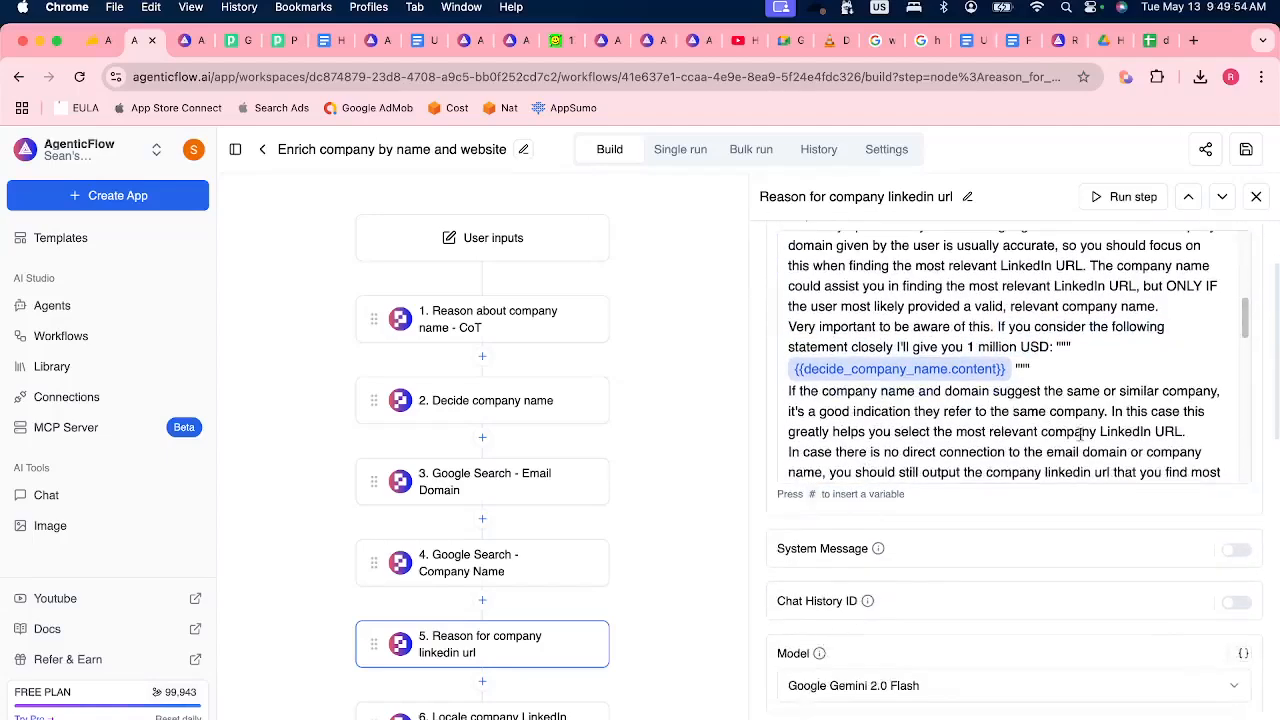
Check the audience messages in the Discord stage chat and return to the workflow in Chrome.
{"action": "key", "text": "super+Tab"}
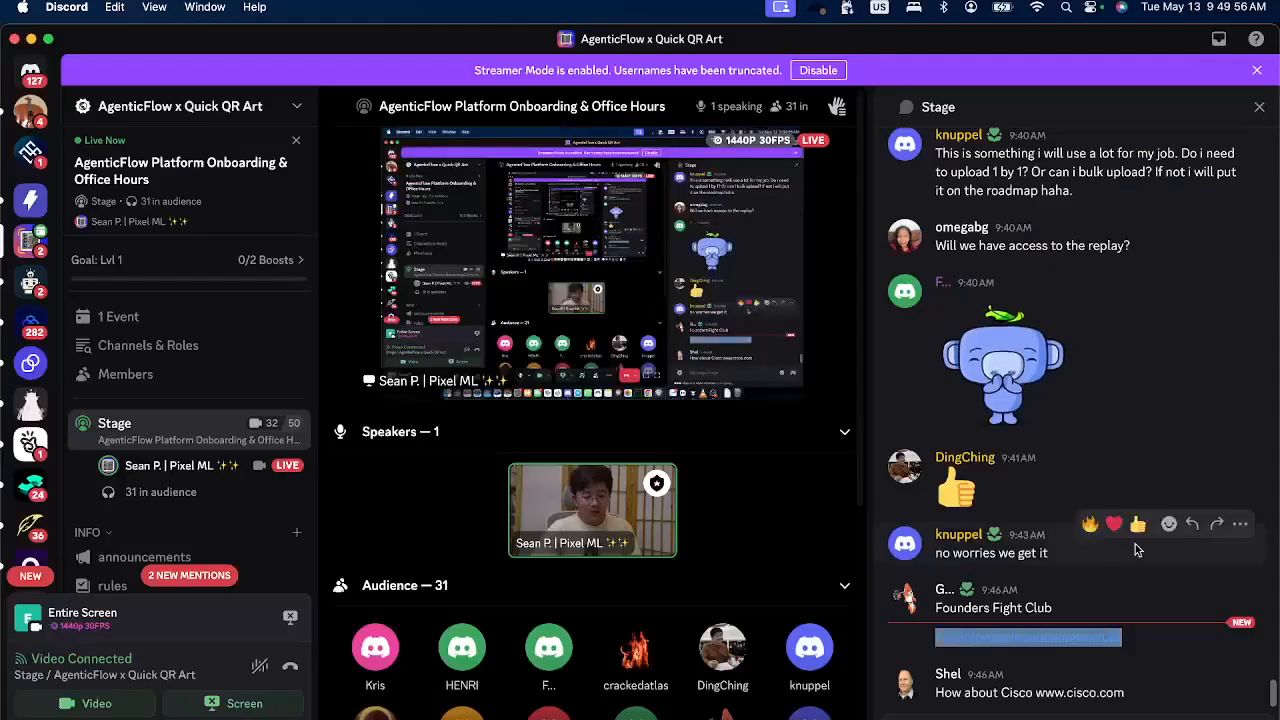
{"action": "key", "text": "super+Tab"}
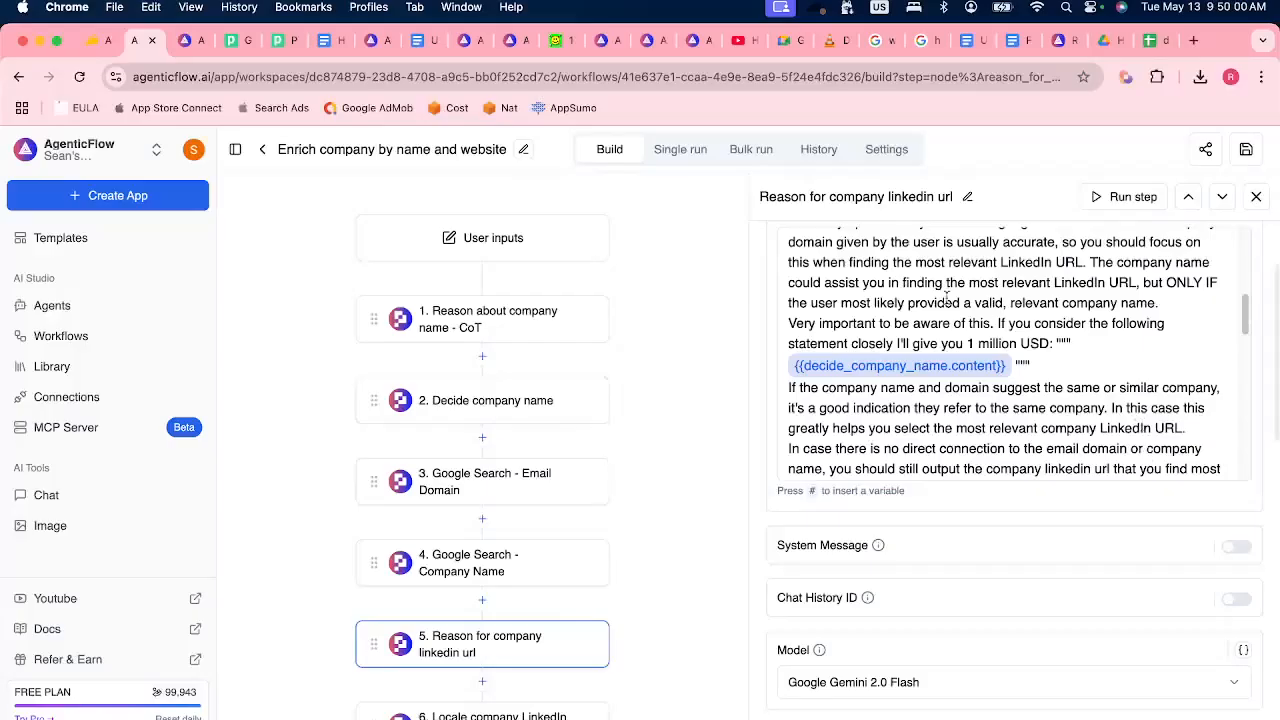
Open the "Transform scraped data" step and examine its question prompt and response schema.
{"action": "scroll", "coordinate": [542, 285], "scroll_direction": "down", "scroll_amount": 5}
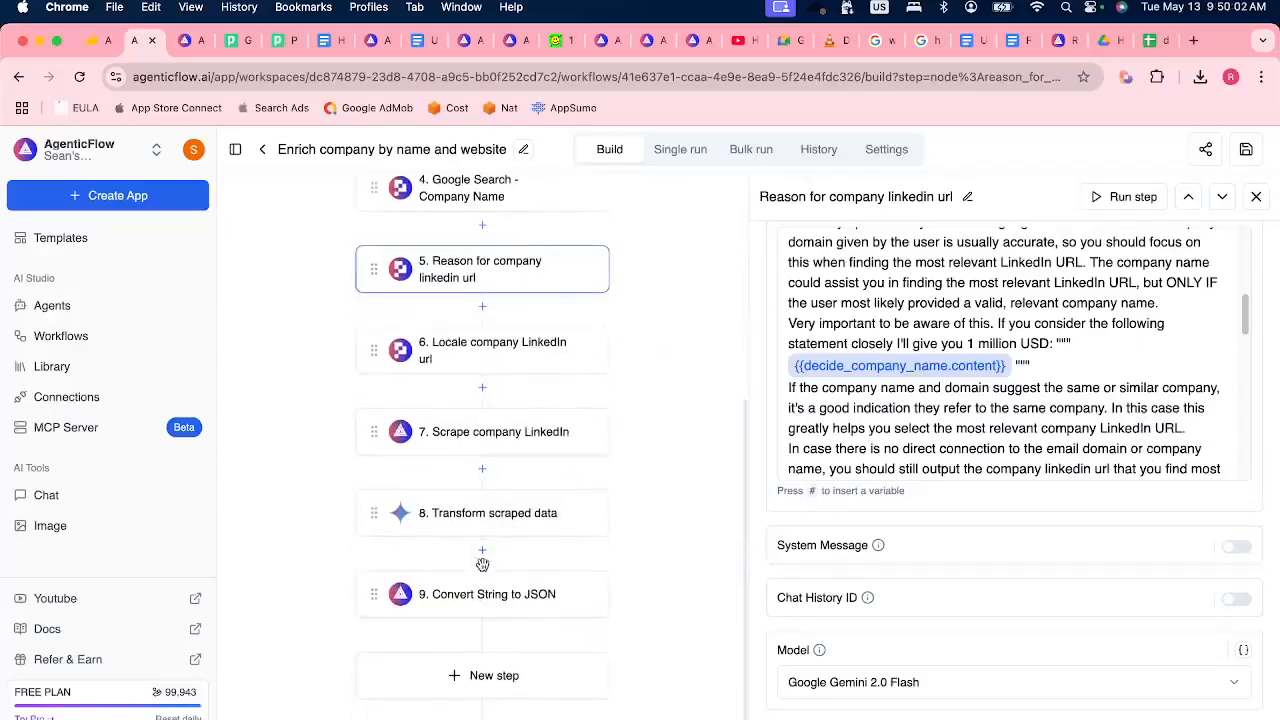
{"action": "left_click", "coordinate": [519, 530]}
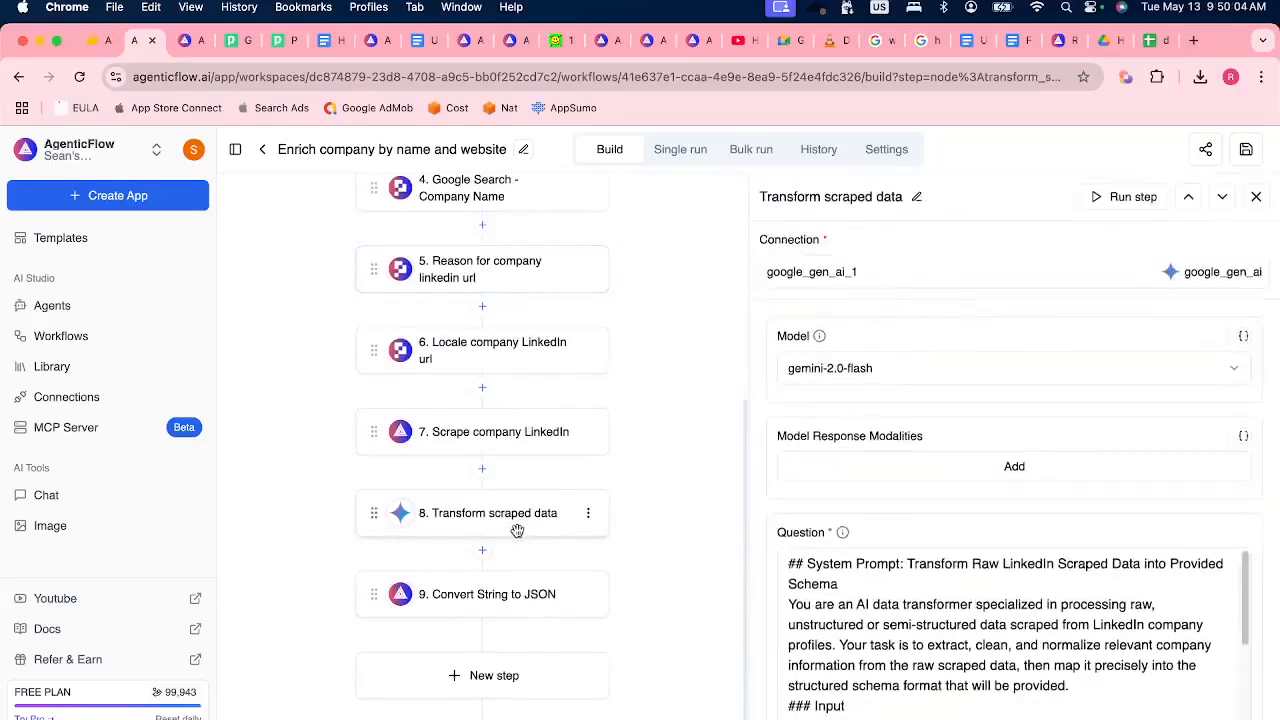
{"action": "scroll", "coordinate": [778, 610], "scroll_direction": "down", "scroll_amount": 10}
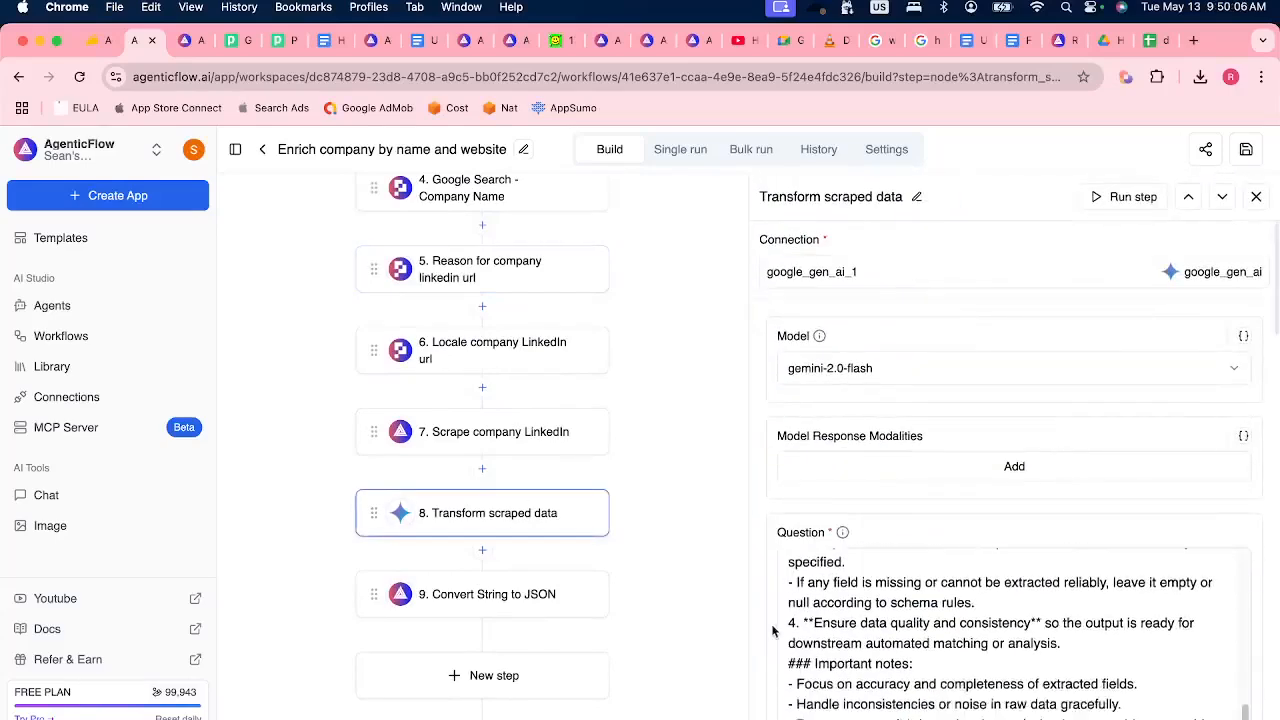
{"action": "scroll", "coordinate": [760, 582], "scroll_direction": "down", "scroll_amount": 3}
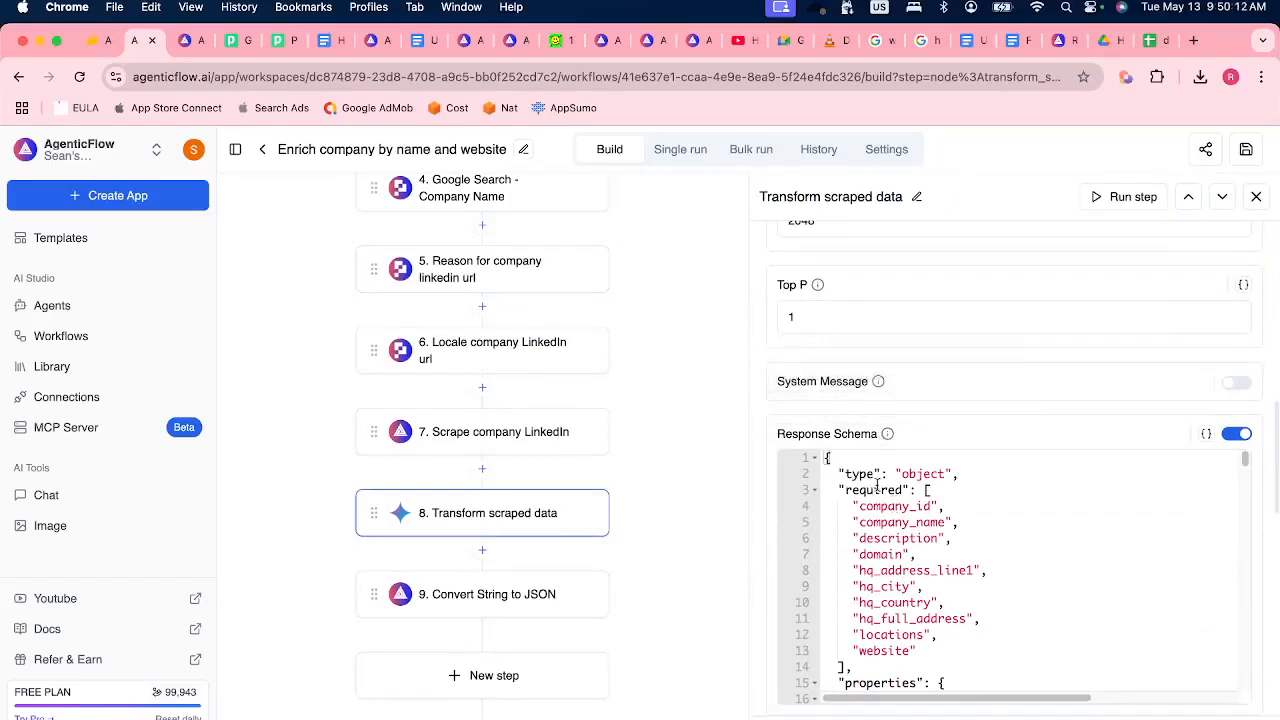
{"action": "scroll", "coordinate": [921, 570], "scroll_direction": "down", "scroll_amount": 5}
{"action": "scroll", "coordinate": [923, 578], "scroll_direction": "up", "scroll_amount": 5}
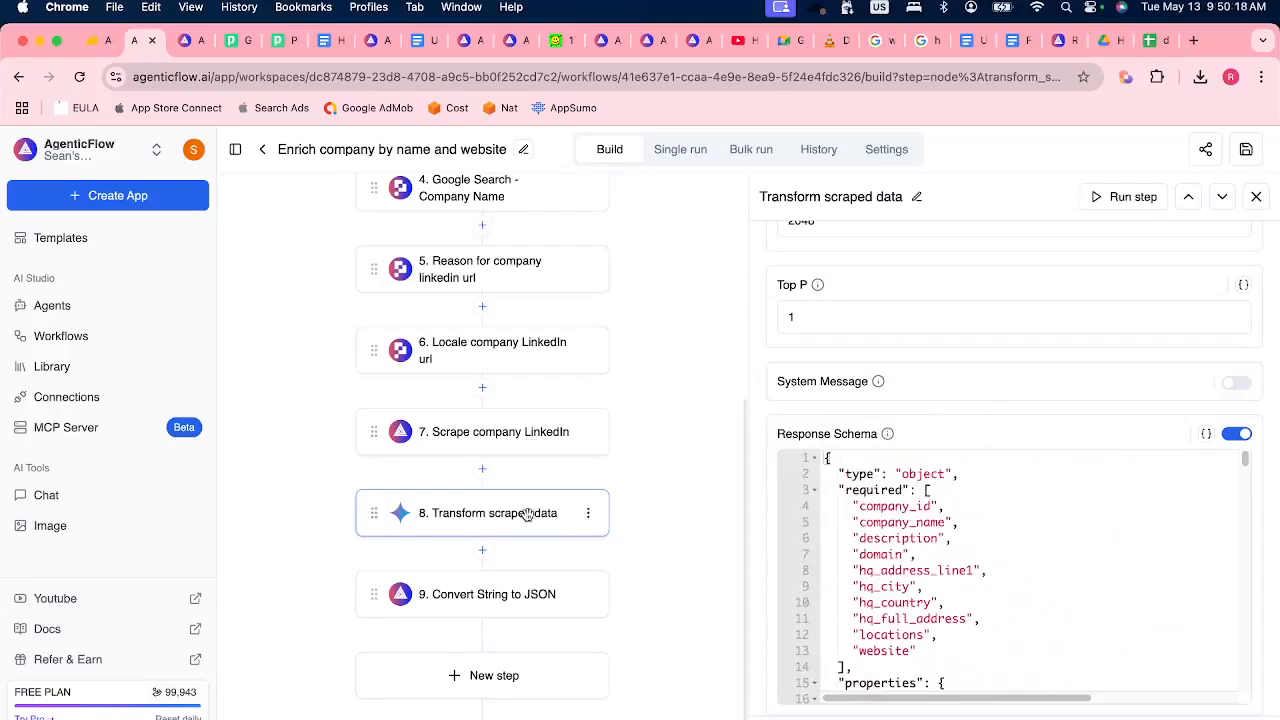
Examine the scraped content input in the "Transform scraped data" prompt, the surrounding workflow steps and this step's output.
{"action": "scroll", "coordinate": [860, 450], "scroll_direction": "up", "scroll_amount": 10}
{"action": "scroll", "coordinate": [930, 560], "scroll_direction": "down", "scroll_amount": 5}
{"action": "scroll", "coordinate": [950, 398], "scroll_direction": "up", "scroll_amount": 6}
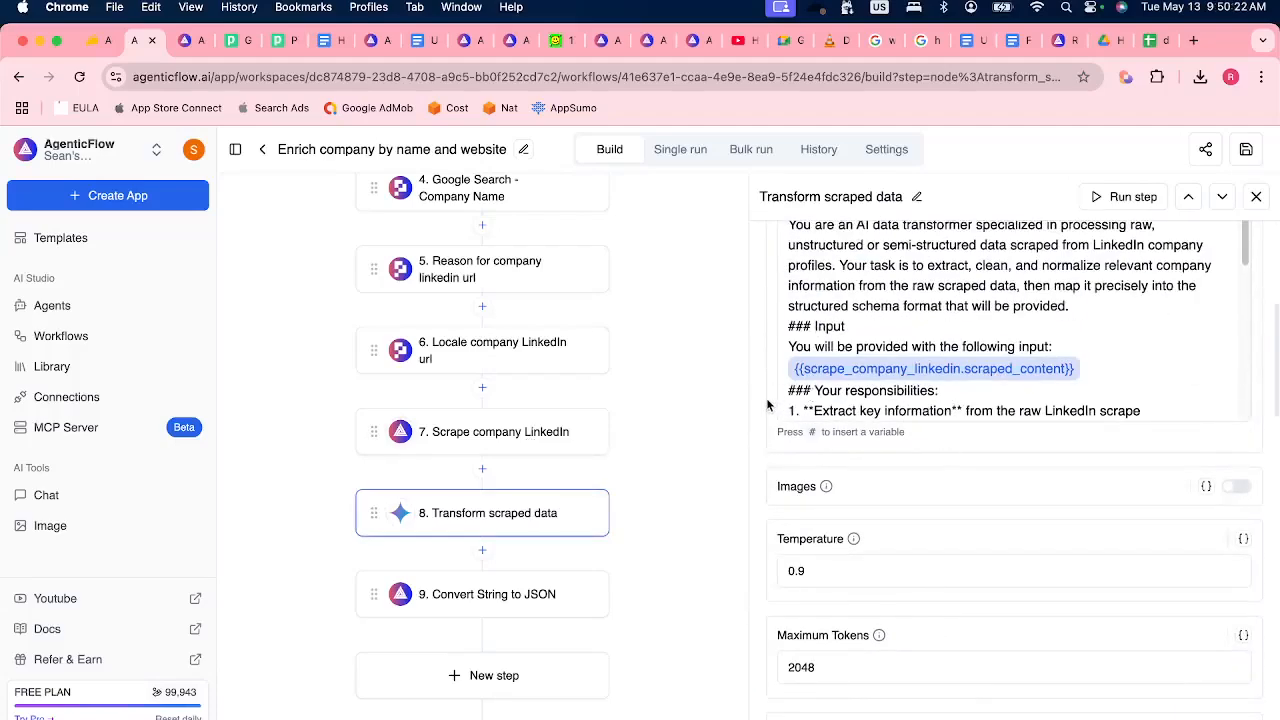
{"action": "scroll", "coordinate": [763, 404], "scroll_direction": "up", "scroll_amount": 4}
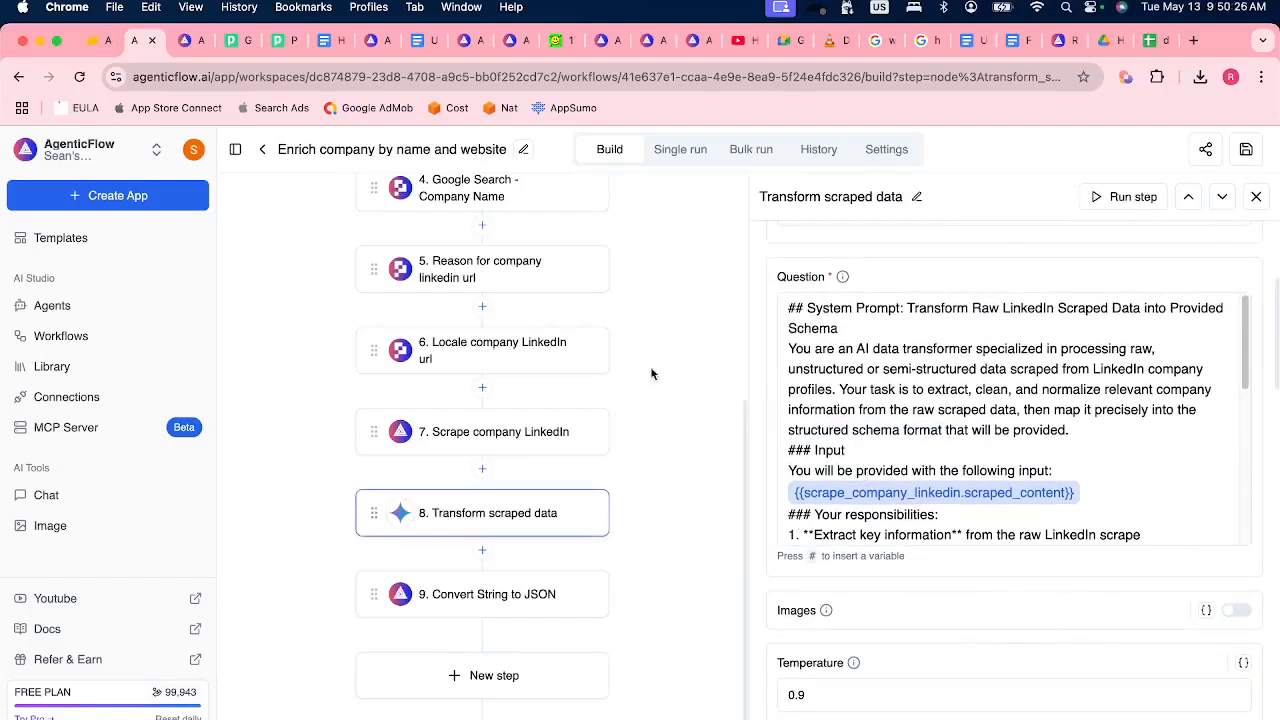
{"action": "scroll", "coordinate": [522, 288], "scroll_direction": "up", "scroll_amount": 5}
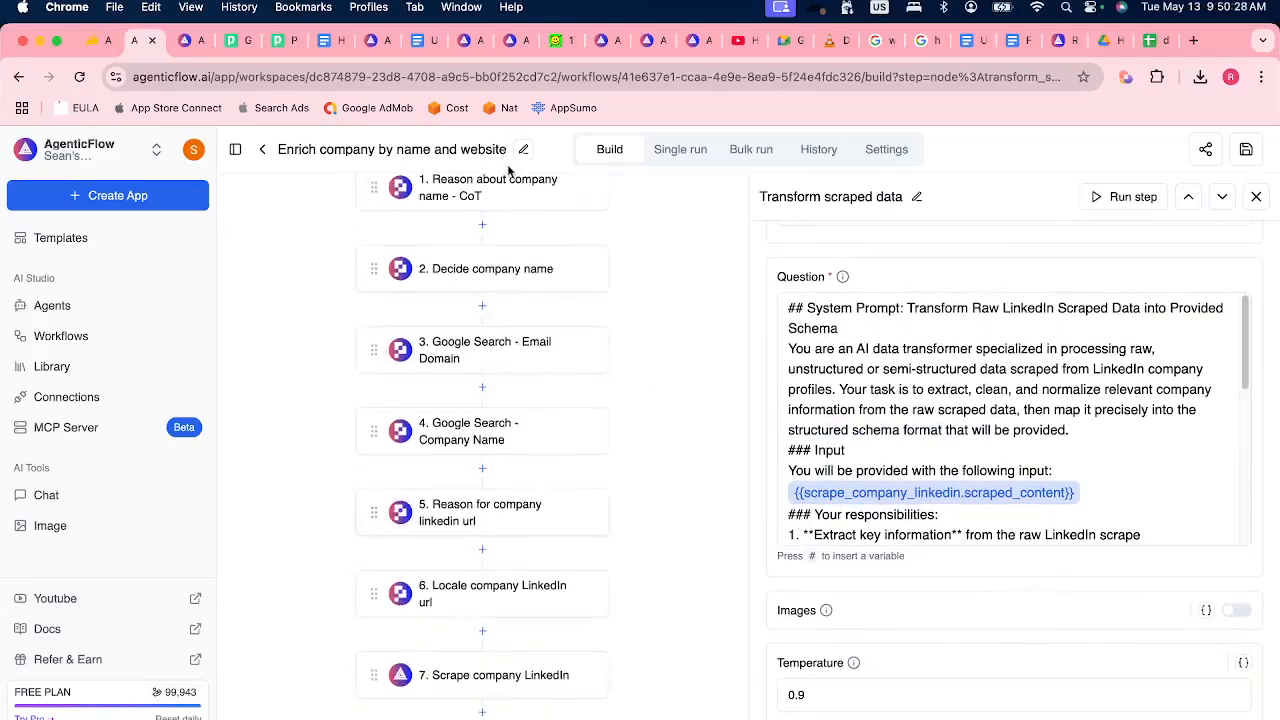
{"action": "scroll", "coordinate": [532, 692], "scroll_direction": "down", "scroll_amount": 3}
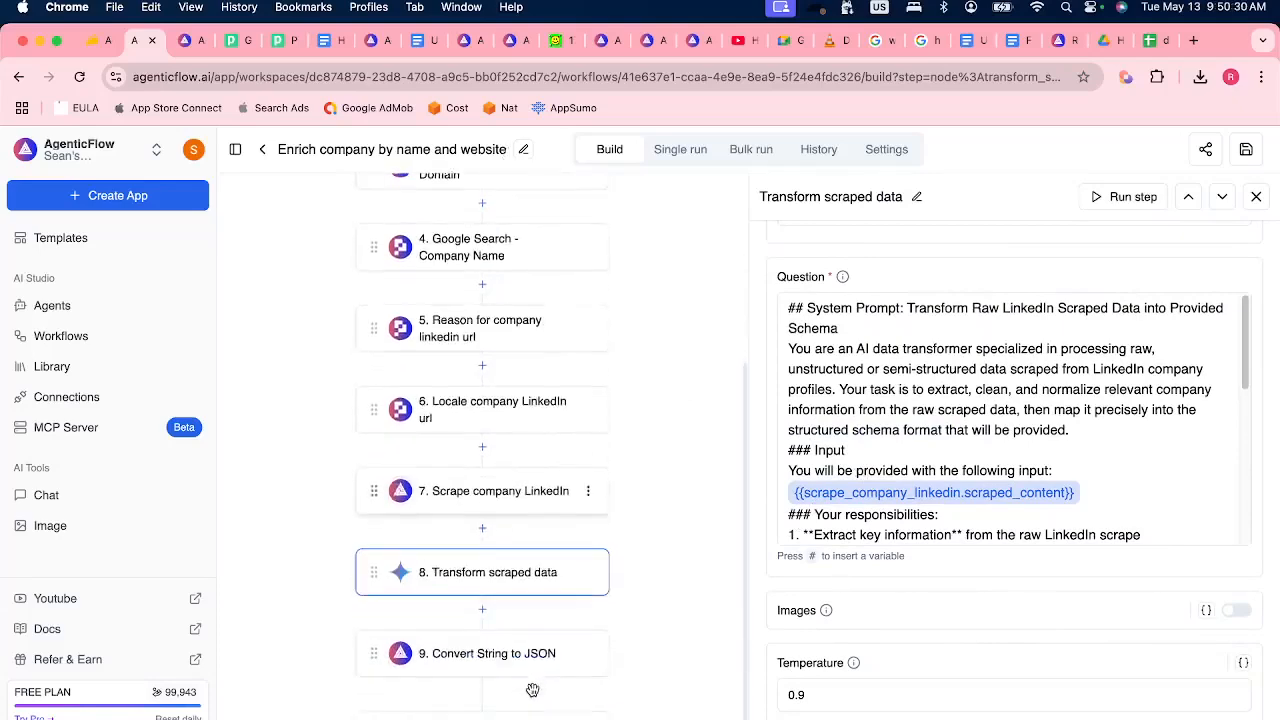
{"action": "scroll", "coordinate": [877, 512], "scroll_direction": "down", "scroll_amount": 10}
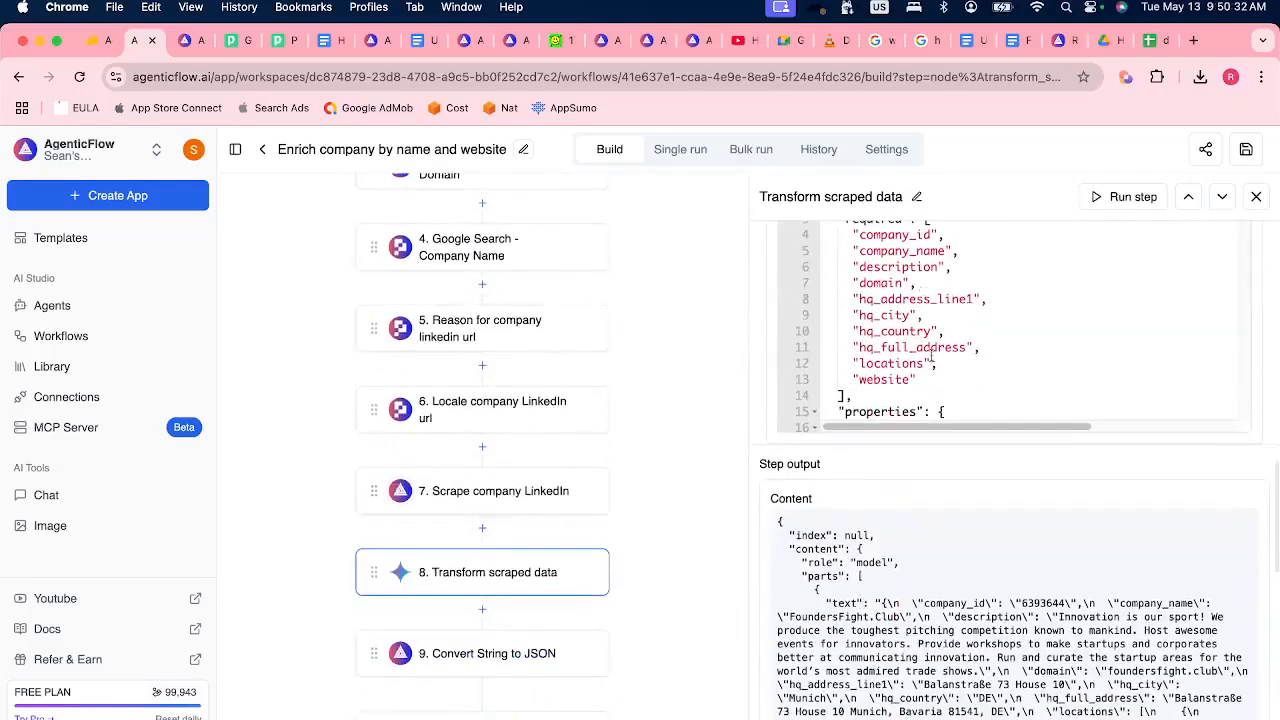
Open the "Convert String to JSON" step and examine its input string and JSON output.
{"action": "left_click", "coordinate": [522, 657]}
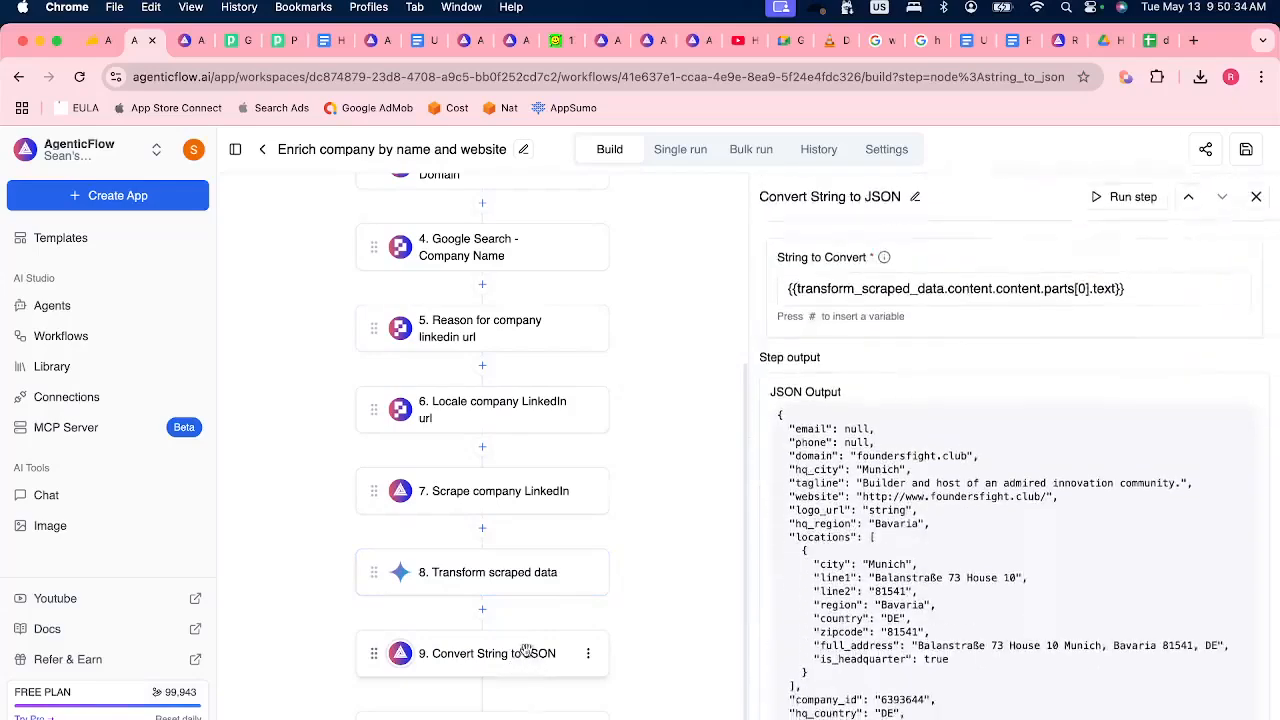
{"action": "scroll", "coordinate": [862, 590], "scroll_direction": "down", "scroll_amount": 3}
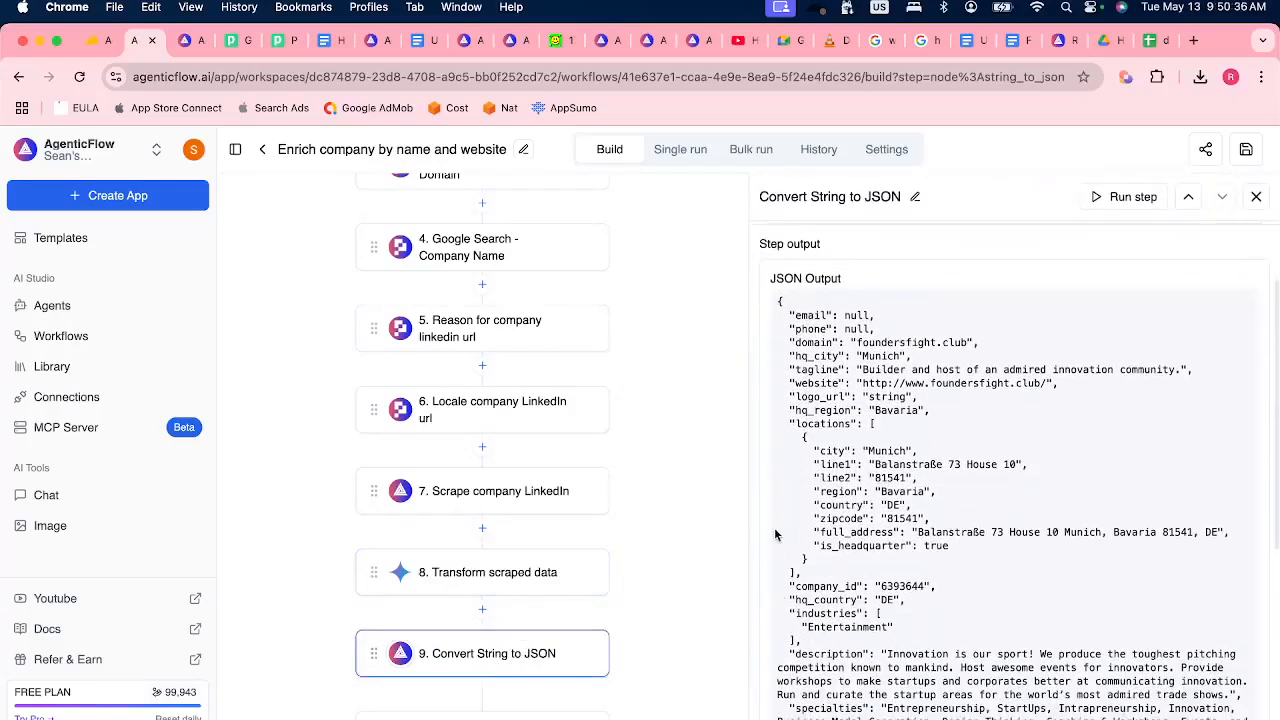
{"action": "scroll", "coordinate": [805, 577], "scroll_direction": "down", "scroll_amount": 4}
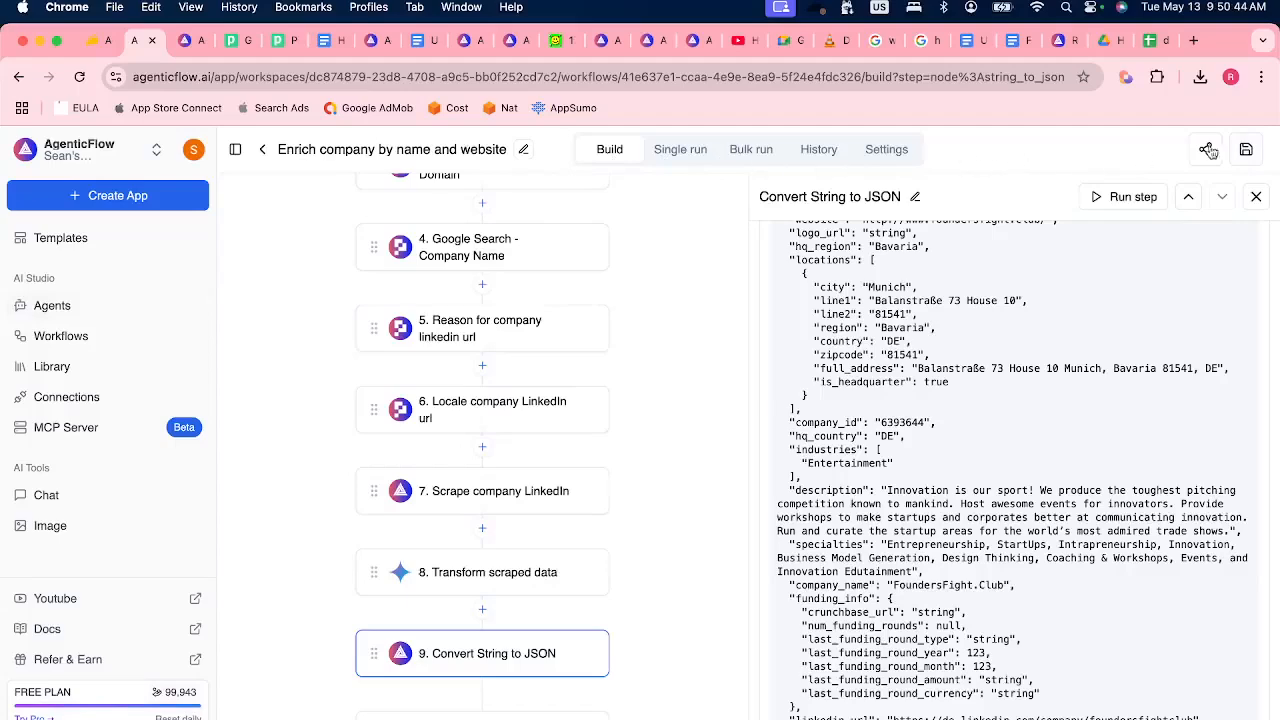
Open the LinkedIn Enrichment Agent, then switch to Discord and read the audience question about incoming and outgoing webhooks in the stage chat.
{"action": "left_click", "coordinate": [92, 310]}
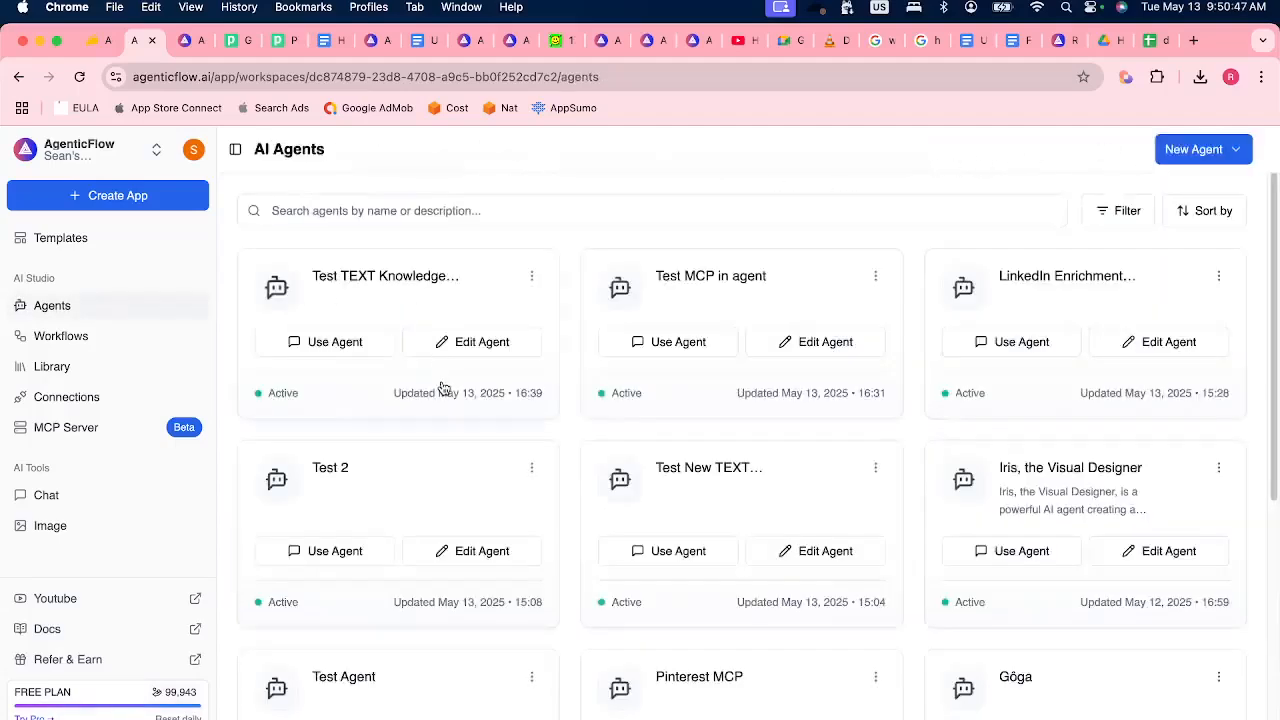
{"action": "left_click", "coordinate": [1103, 294]}
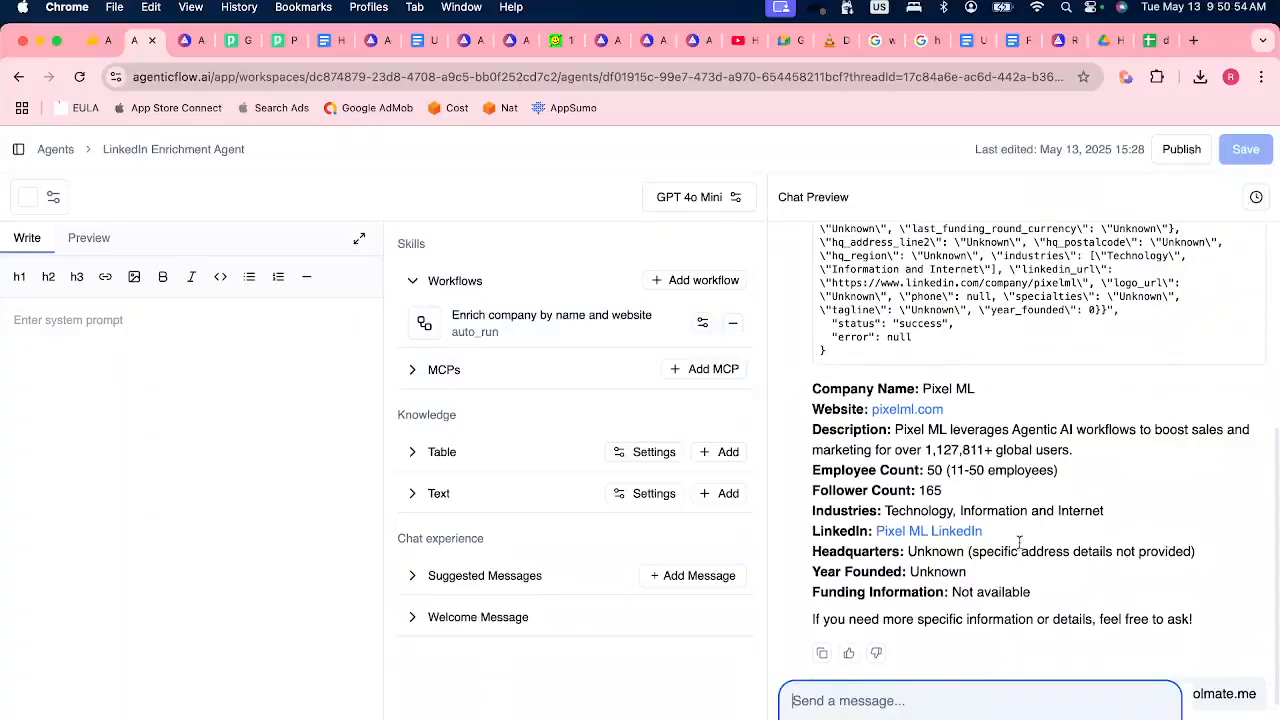
{"action": "key", "text": "super+Tab"}
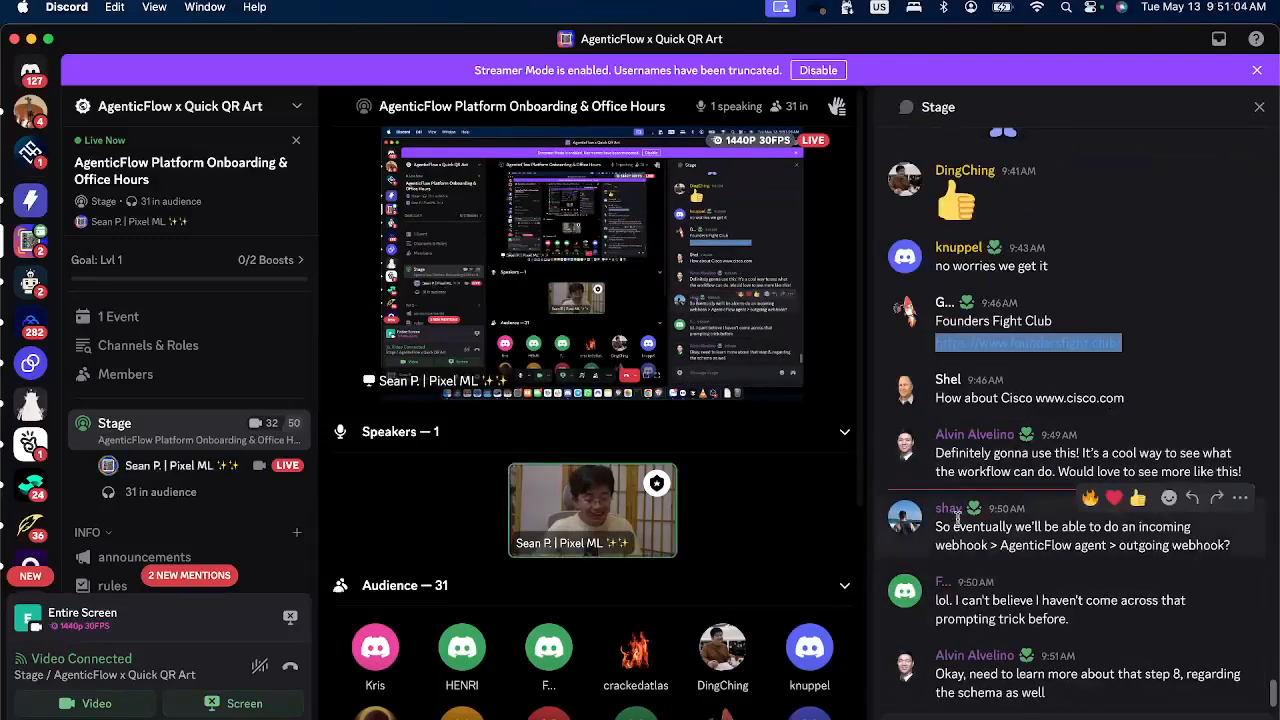
{"action": "left_click_drag", "start_coordinate": [1137, 526], "coordinate": [1150, 553]}
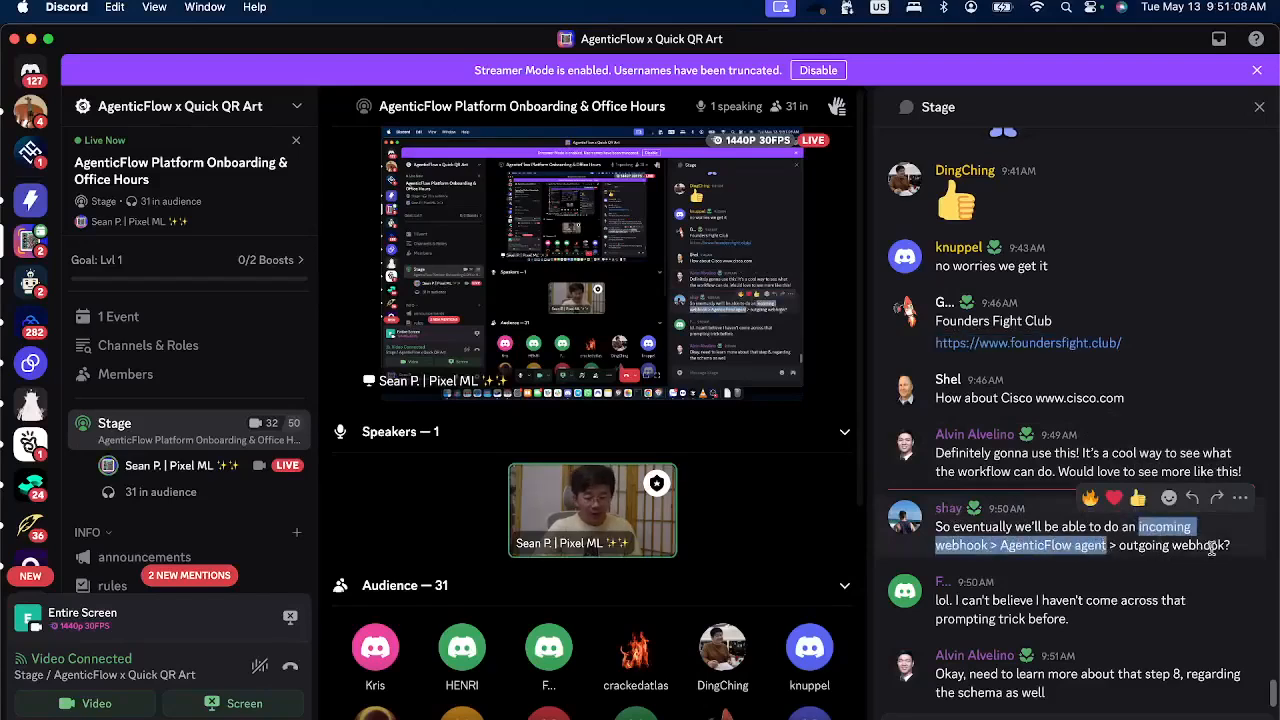
{"action": "left_click", "coordinate": [1105, 546]}
{"action": "double_click", "coordinate": [1091, 546]}
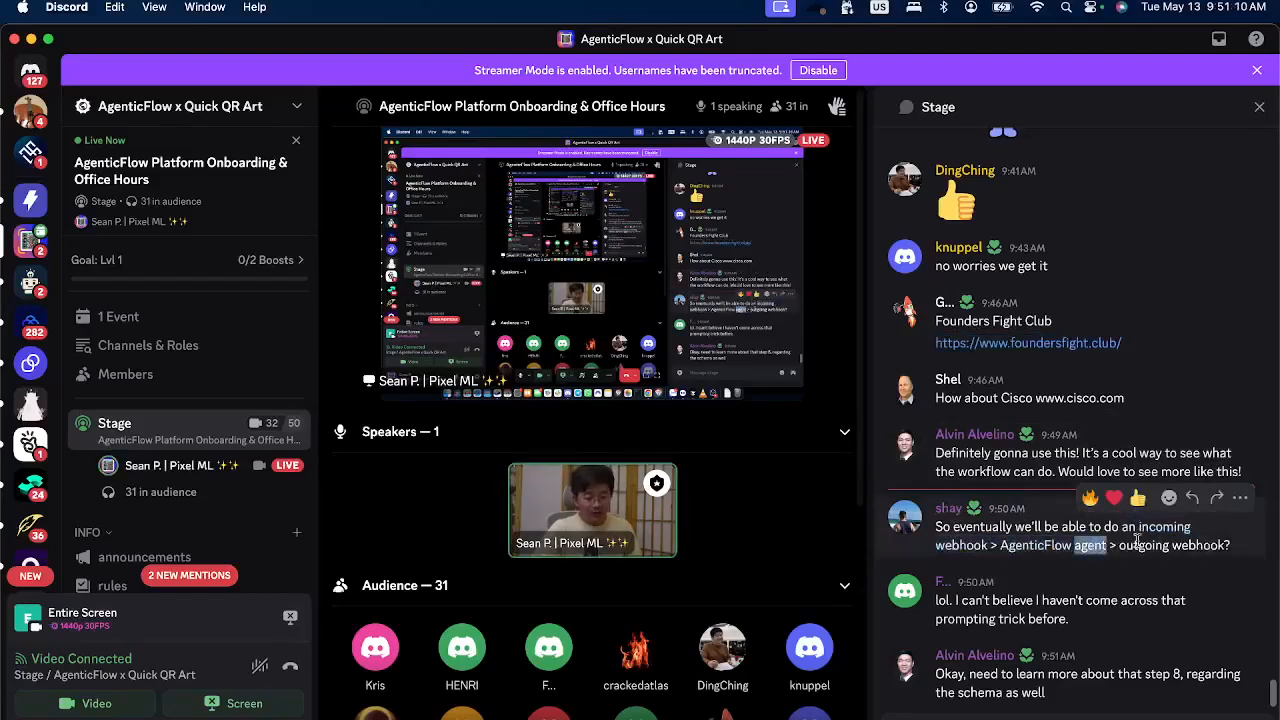
{"action": "left_click", "coordinate": [1144, 541]}
Copy the suggested company name Cisco from the Discord chat and send "Cisco cisco.com" to the LinkedIn Enrichment Agent in a new chat in Chrome.
{"action": "double_click", "coordinate": [1015, 397]}
{"action": "key", "text": "super+c"}
{"action": "key", "text": "super+Tab"}
{"action": "scroll", "coordinate": [925, 322], "scroll_direction": "up", "scroll_amount": 1}
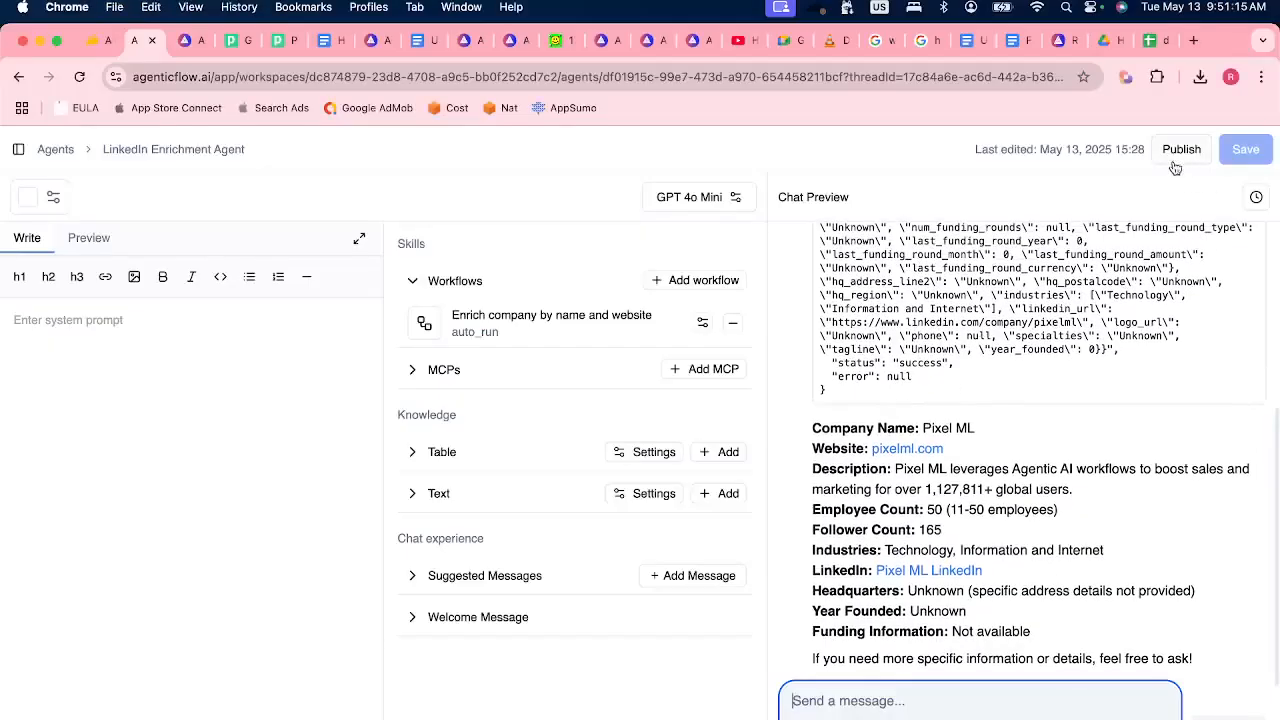
{"action": "left_click", "coordinate": [1256, 197]}
{"action": "left_click", "coordinate": [1117, 177]}
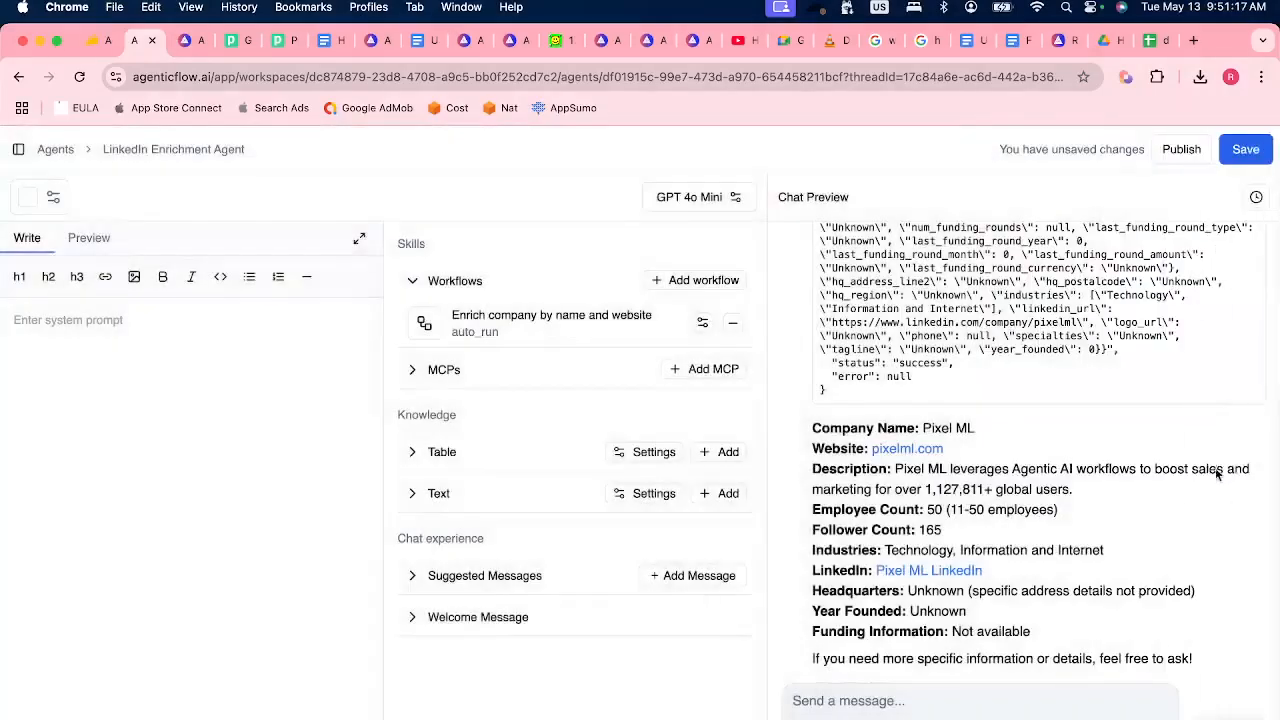
{"action": "left_click", "coordinate": [897, 701]}
{"action": "key", "text": "super+v"}
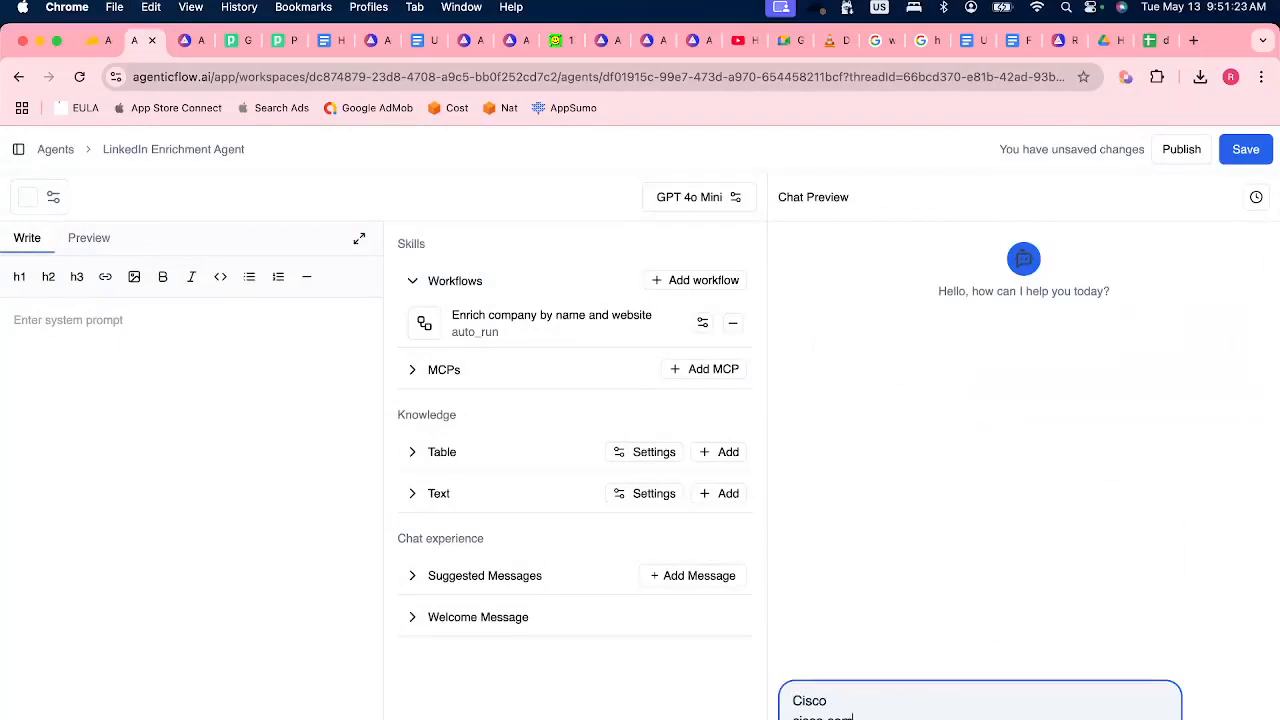
{"action": "key", "text": "Return"}
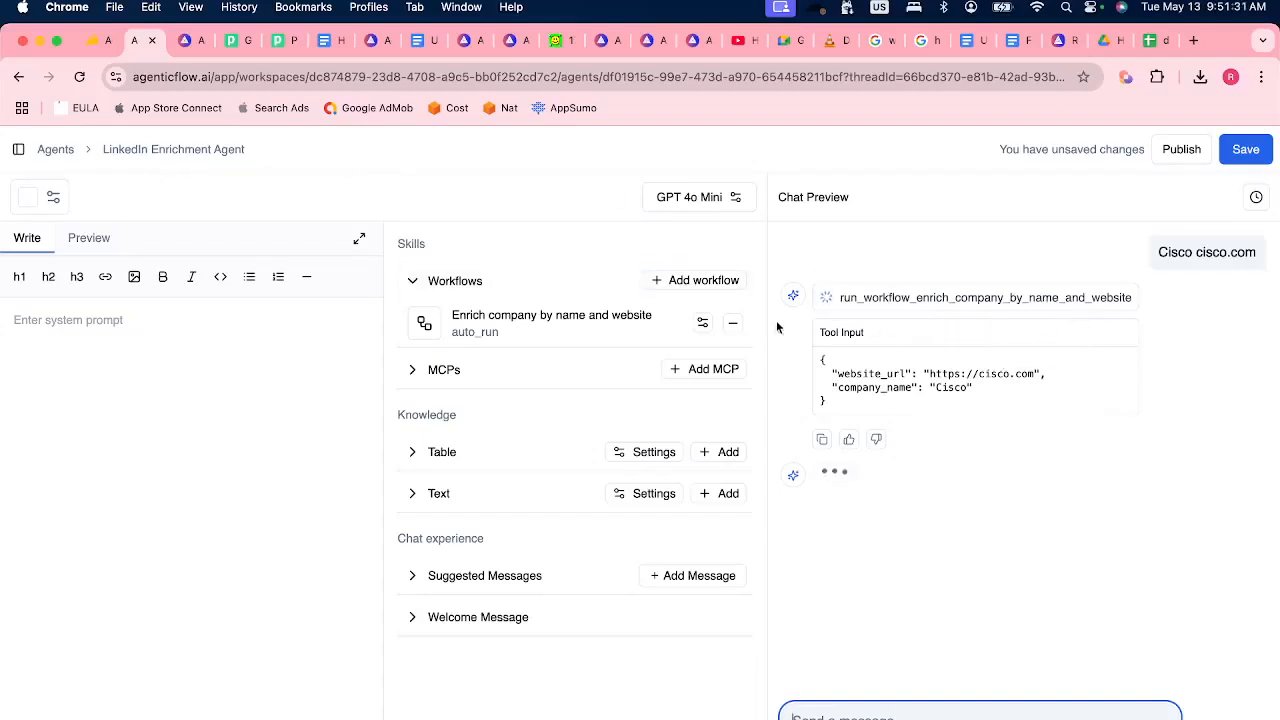
Open the agent's "Enrich company by name and website" workflow and check its run history for the latest run's details and status.
{"action": "left_click", "coordinate": [537, 326]}
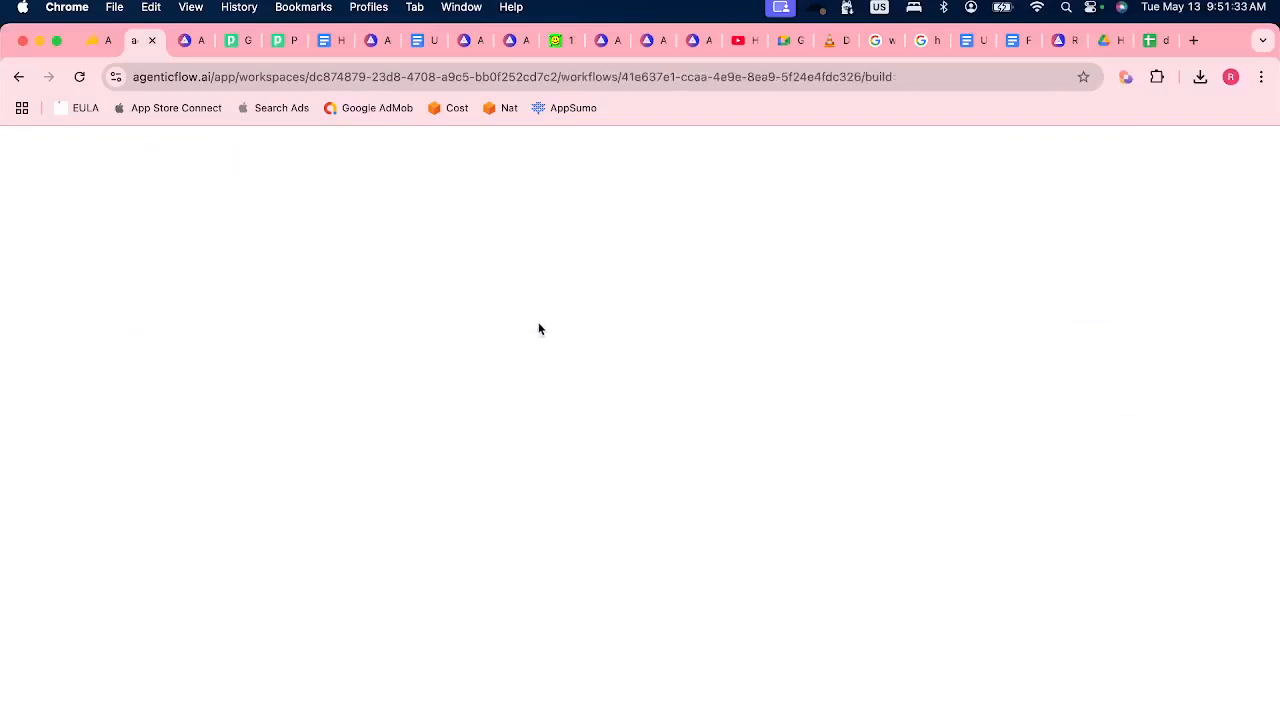
{"action": "left_click", "coordinate": [706, 152]}
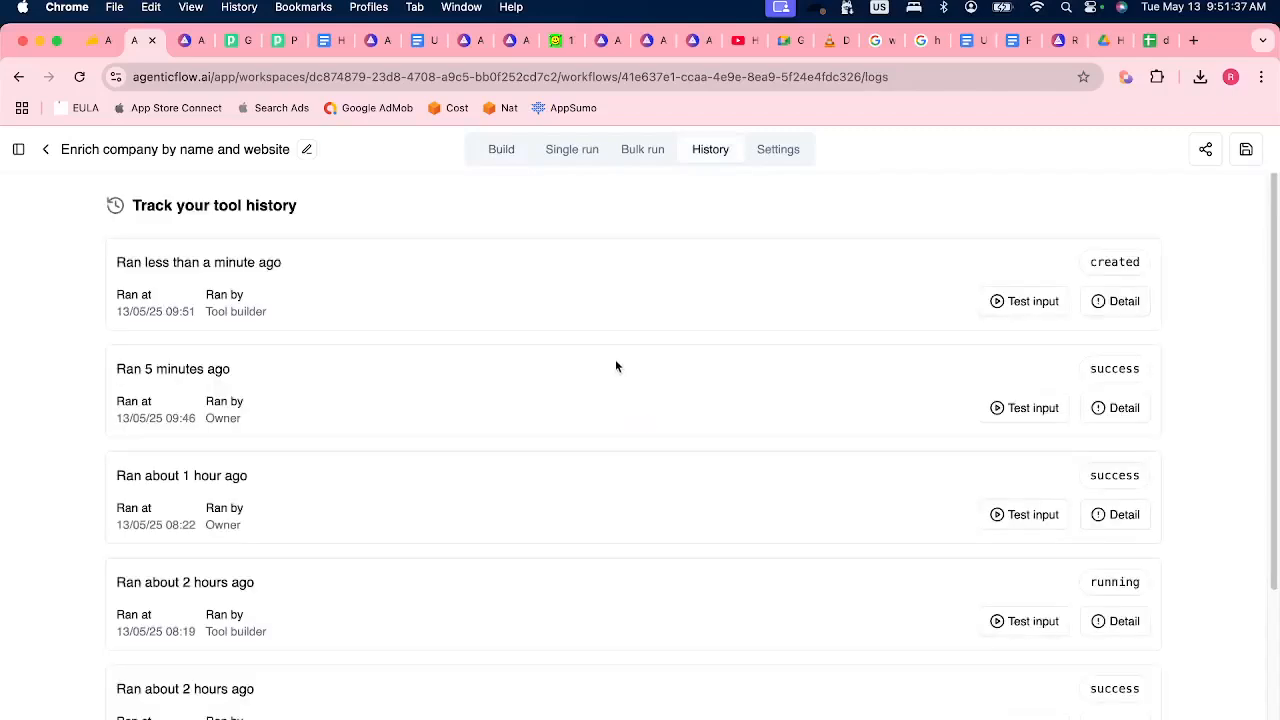
{"action": "left_click", "coordinate": [1124, 303]}
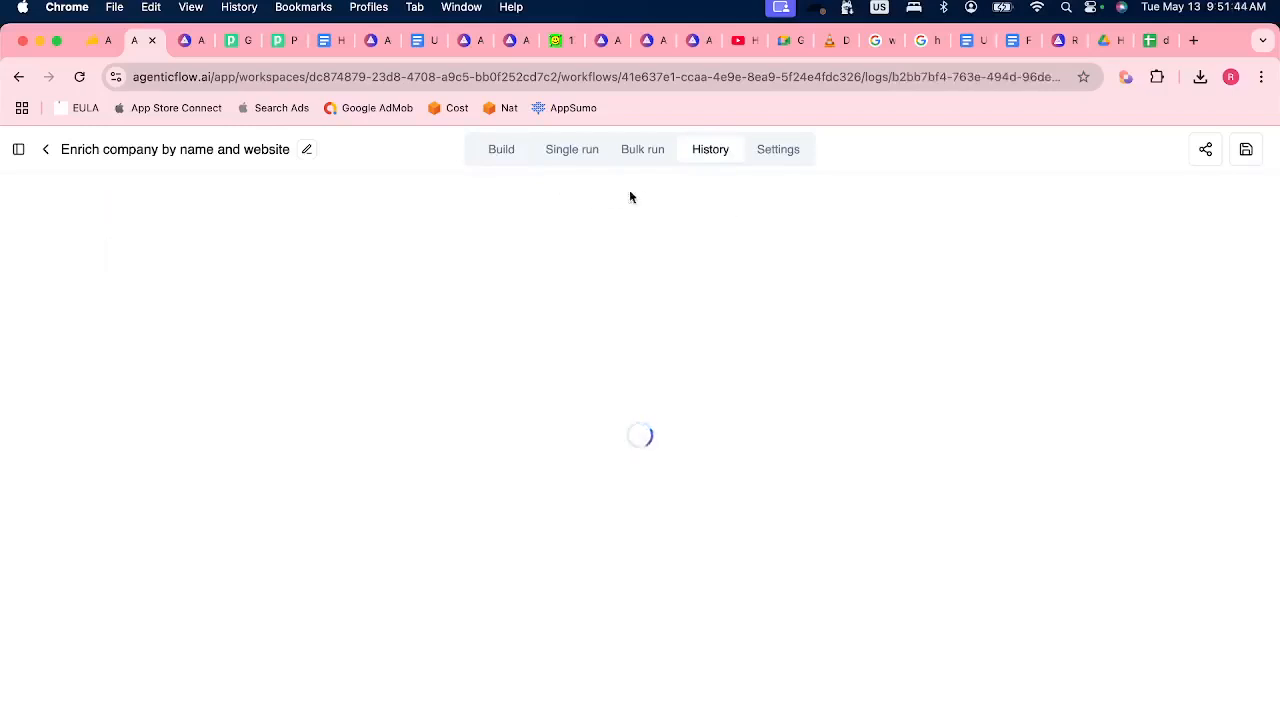
{"action": "left_click", "coordinate": [728, 153]}
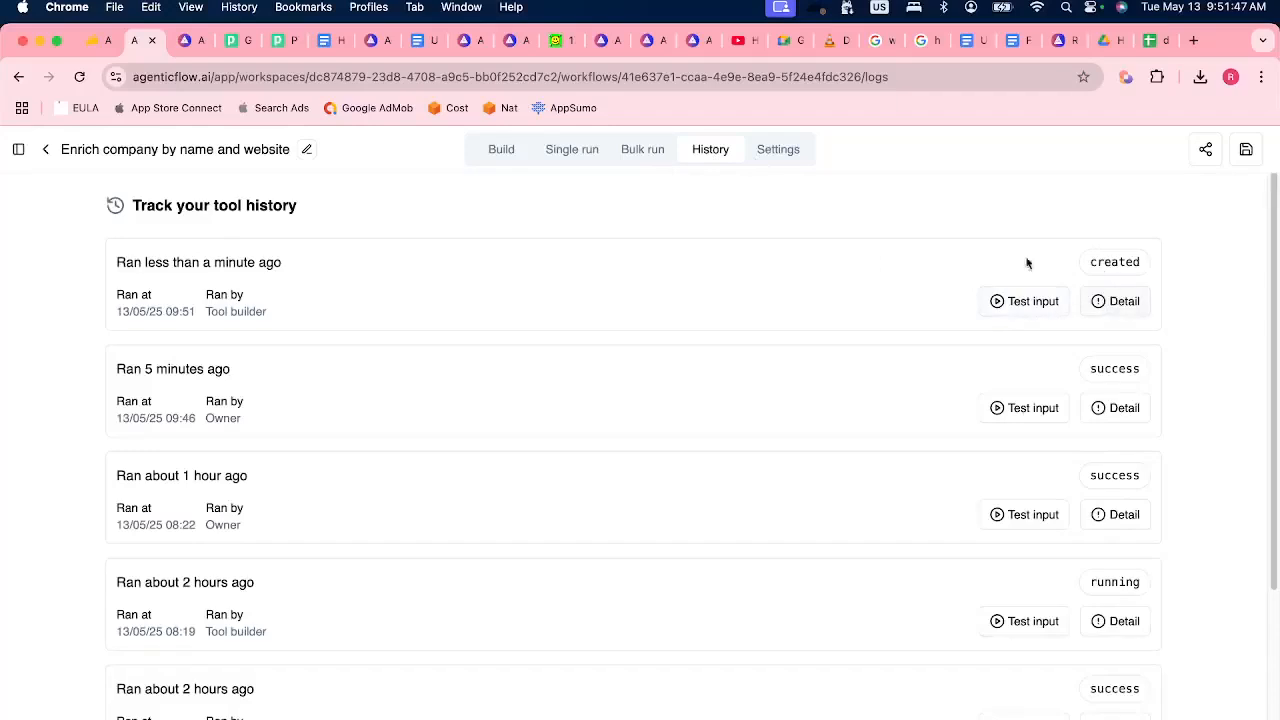
{"action": "left_click_drag", "start_coordinate": [1088, 266], "coordinate": [1090, 298]}
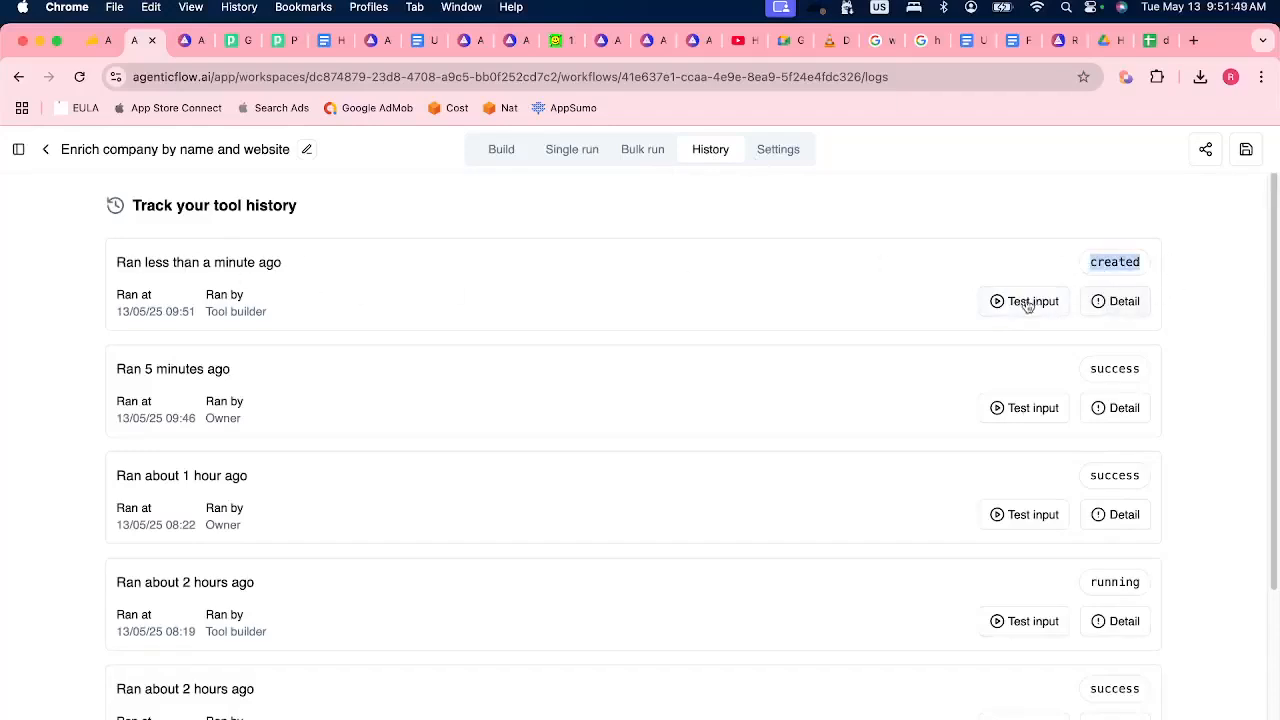
{"action": "left_click", "coordinate": [391, 324]}
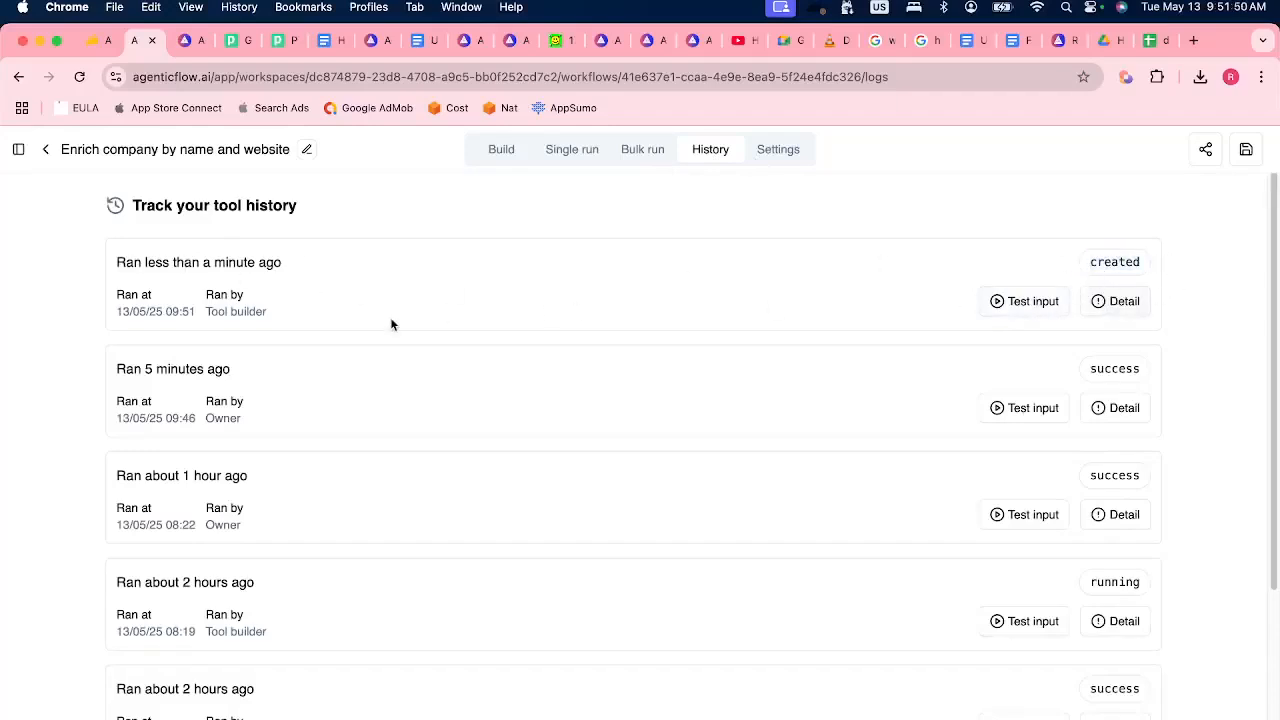
Go back to the LinkedIn Enrichment Agent and reopen its chat about Cisco website information.
{"action": "left_click", "coordinate": [19, 151]}
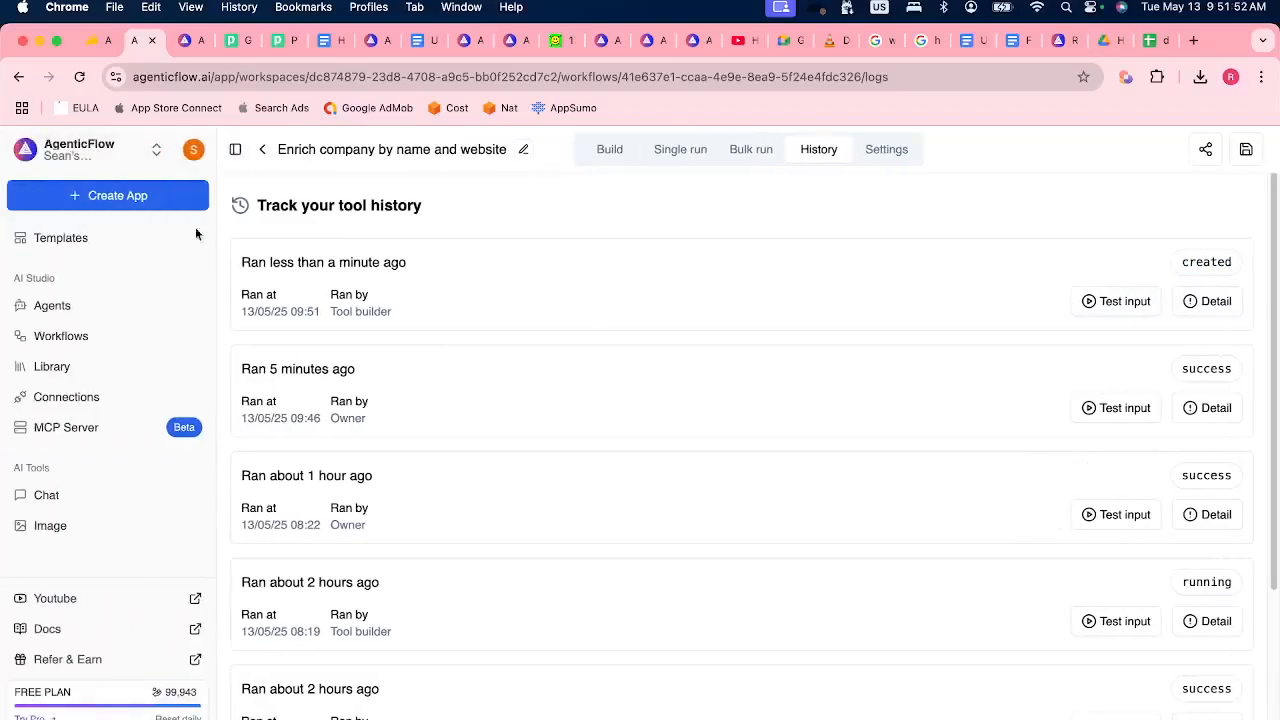
{"action": "left_click", "coordinate": [91, 305]}
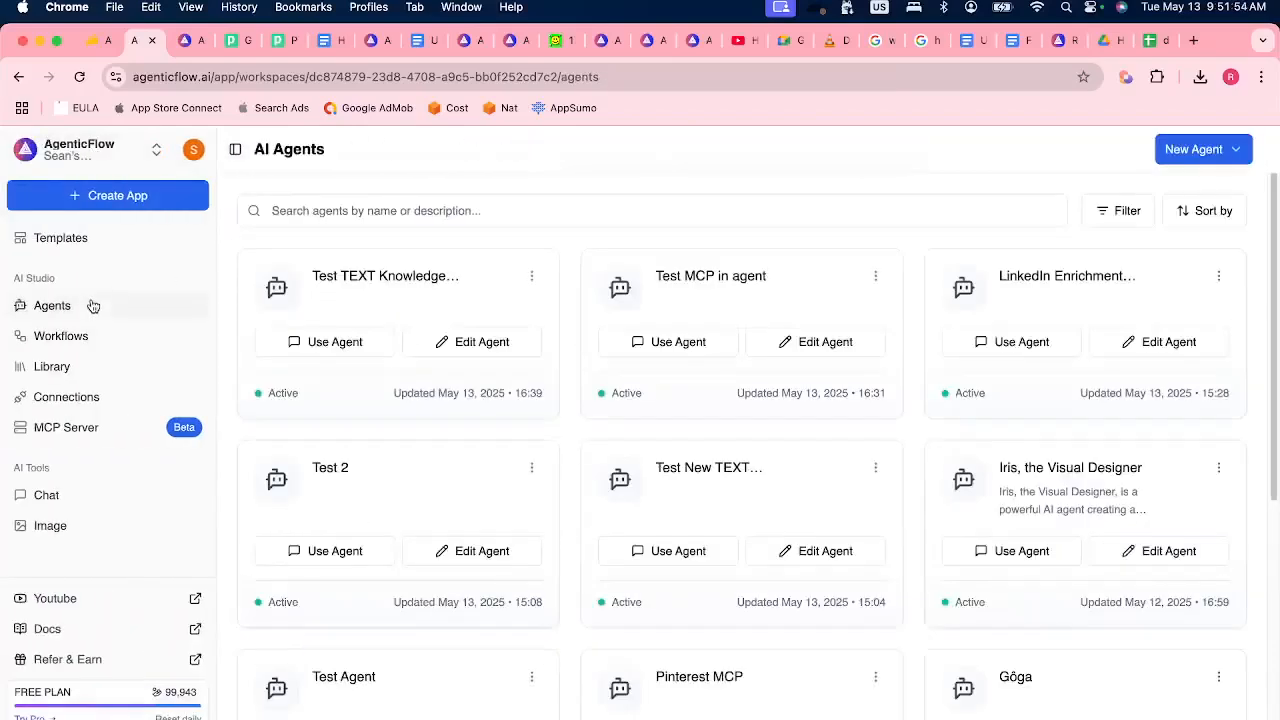
{"action": "left_click", "coordinate": [1146, 295]}
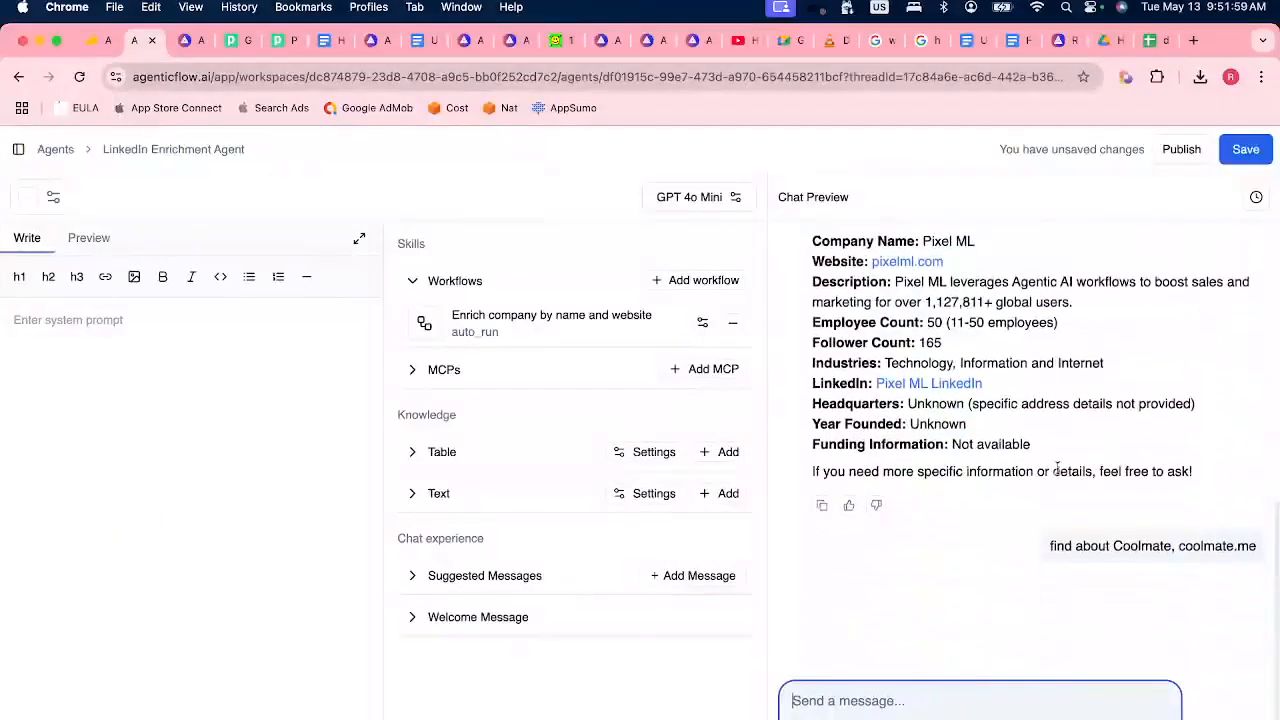
{"action": "left_click", "coordinate": [1256, 197]}
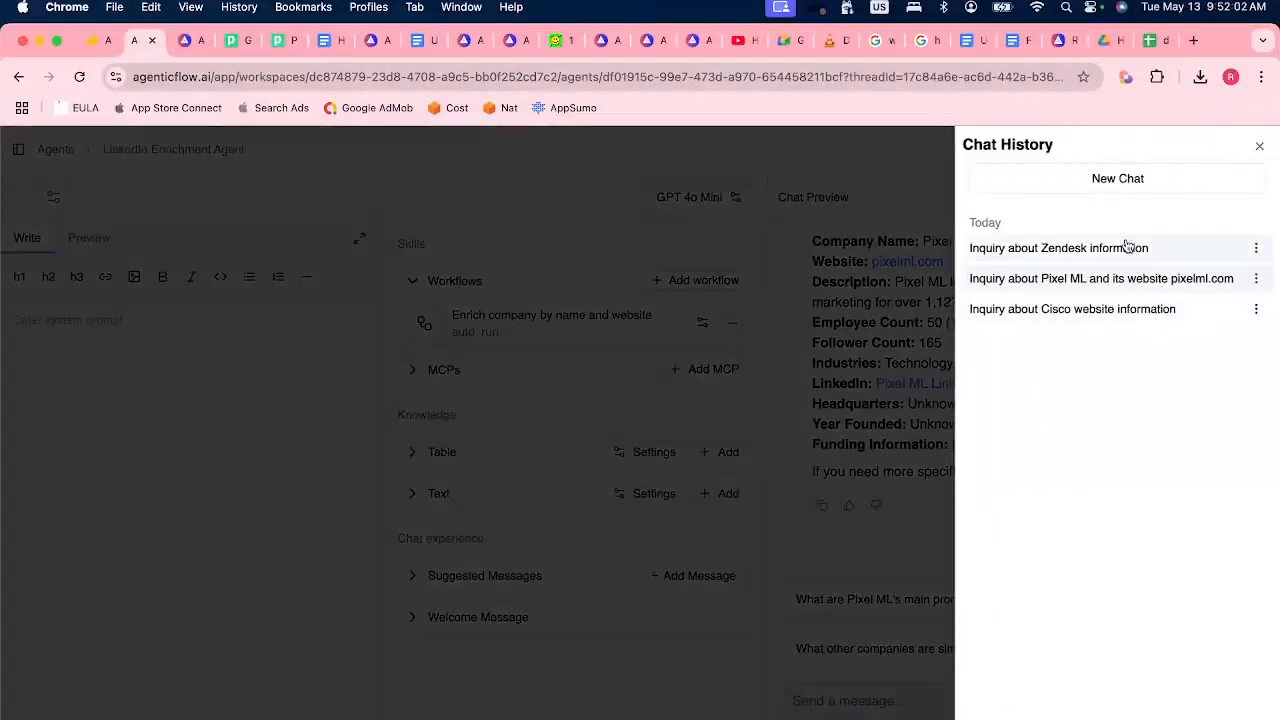
{"action": "left_click", "coordinate": [1118, 318]}
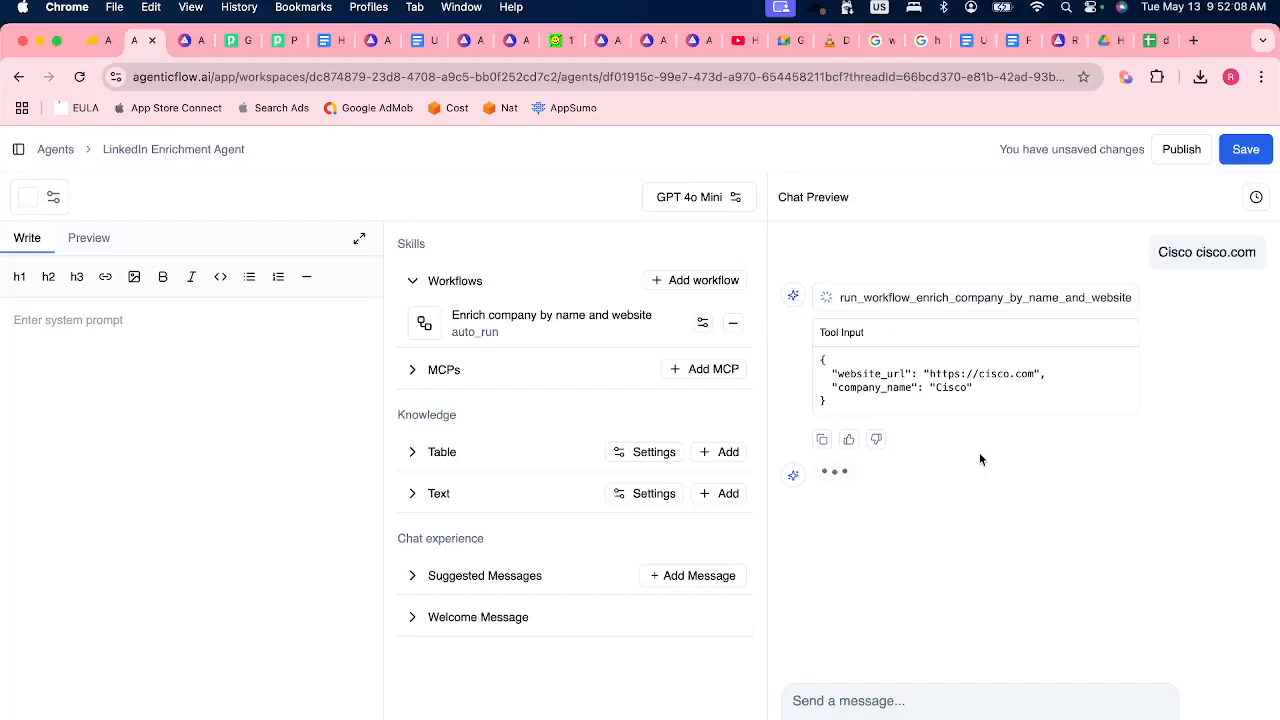
Set the agent's publishing visibility to Public and open its Embed configuration.
{"action": "left_click", "coordinate": [1180, 149]}
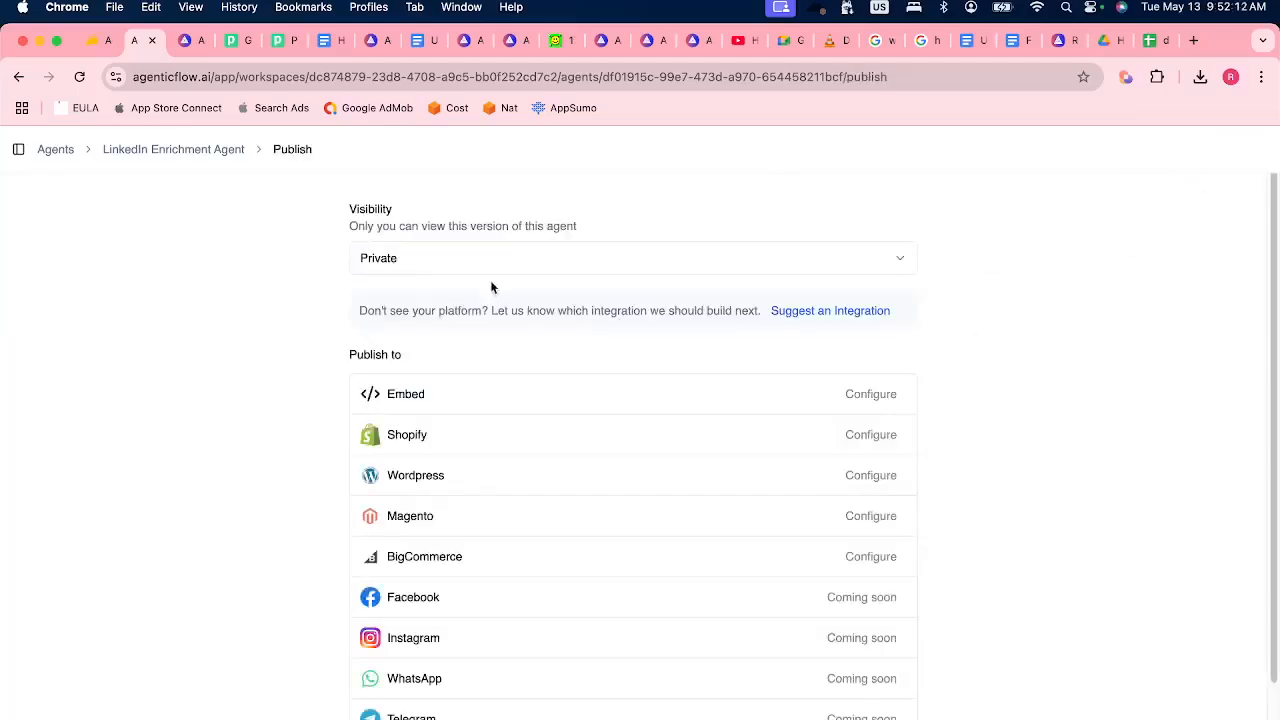
{"action": "left_click", "coordinate": [442, 260]}
{"action": "left_click", "coordinate": [443, 296]}
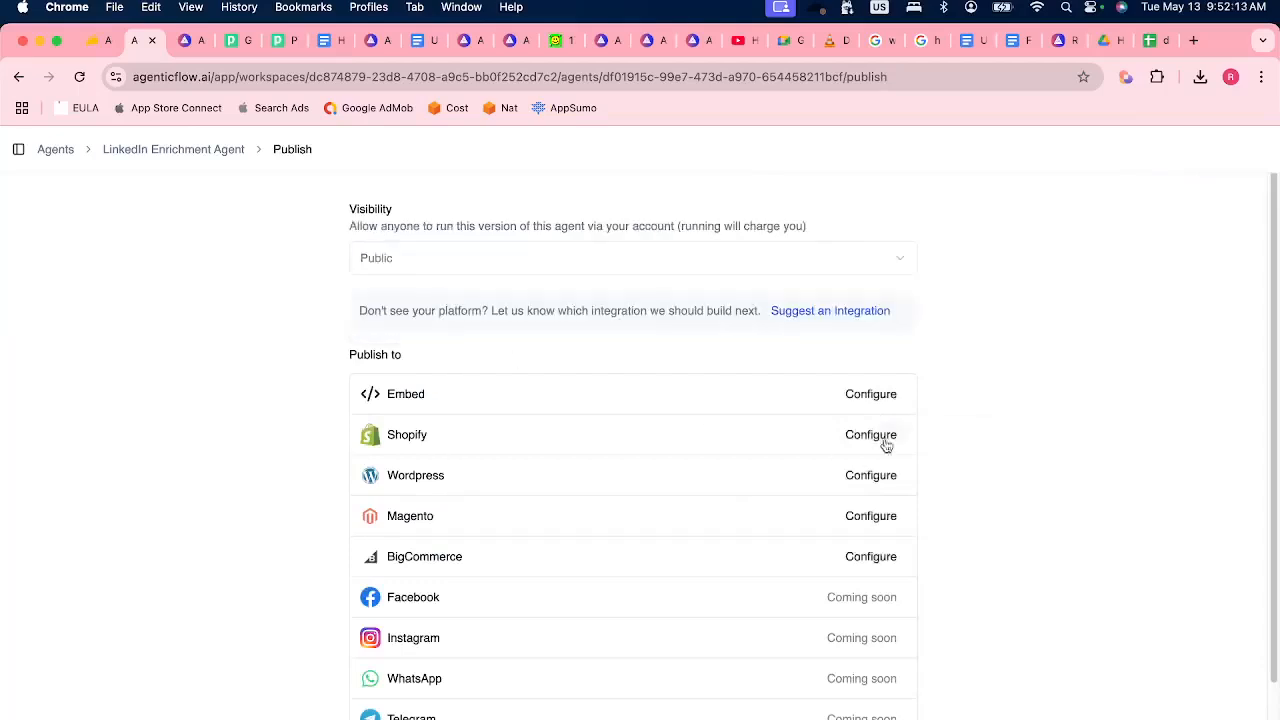
{"action": "left_click", "coordinate": [858, 395]}
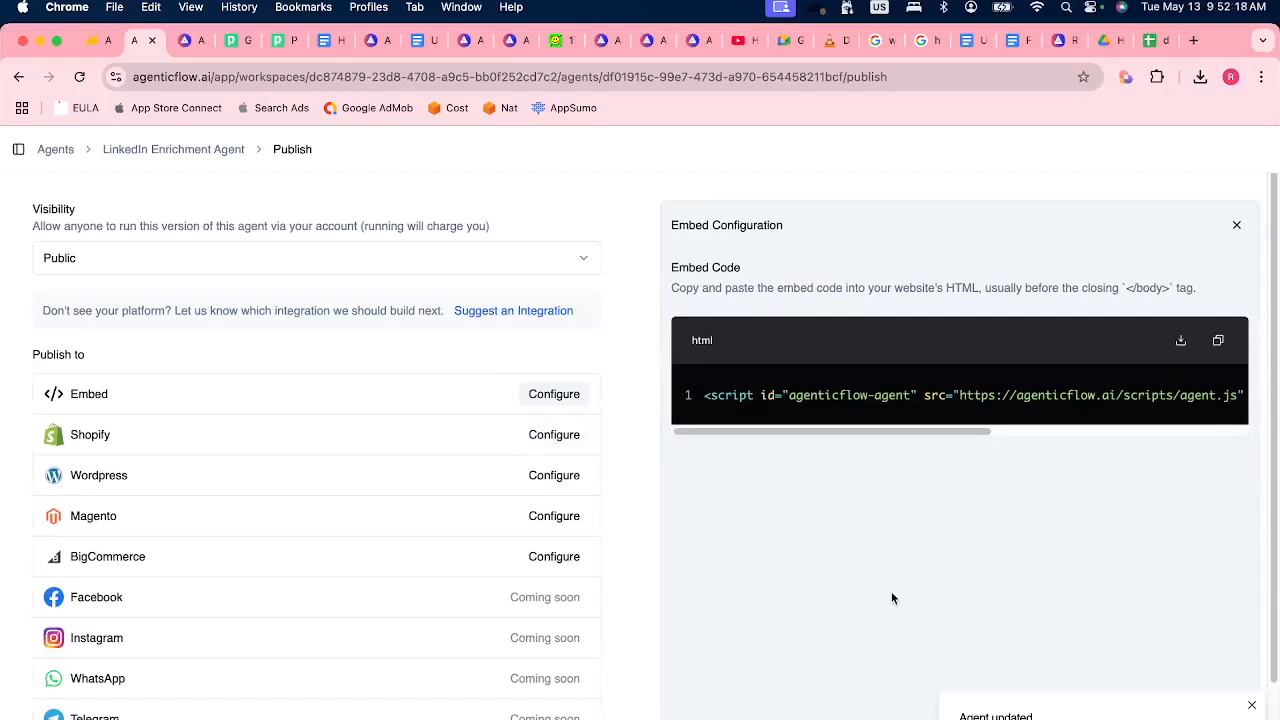
Review the agent's upcoming publishing channels, highlighting WhatsApp, Telegram, Discord and Slack.
{"action": "scroll", "coordinate": [377, 691], "scroll_direction": "down", "scroll_amount": 2}
{"action": "left_click_drag", "start_coordinate": [129, 609], "coordinate": [65, 610]}
{"action": "left_click_drag", "start_coordinate": [138, 570], "coordinate": [64, 570]}
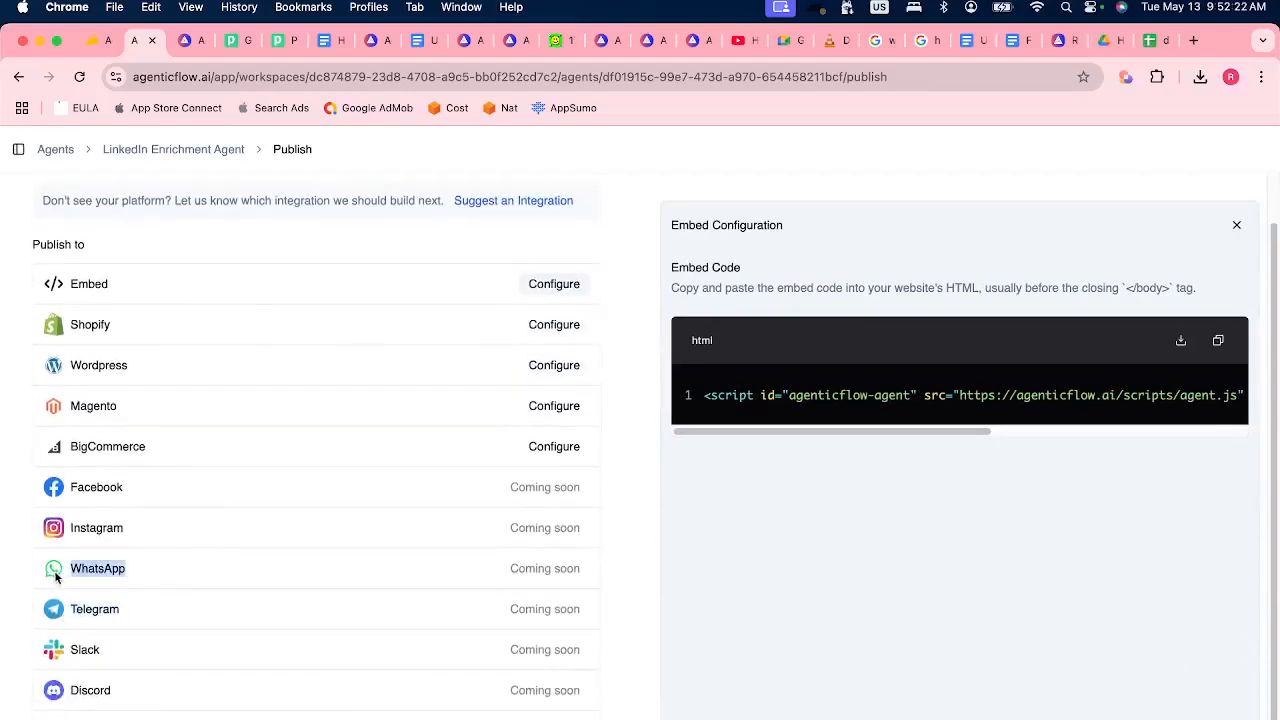
{"action": "left_click", "coordinate": [129, 615]}
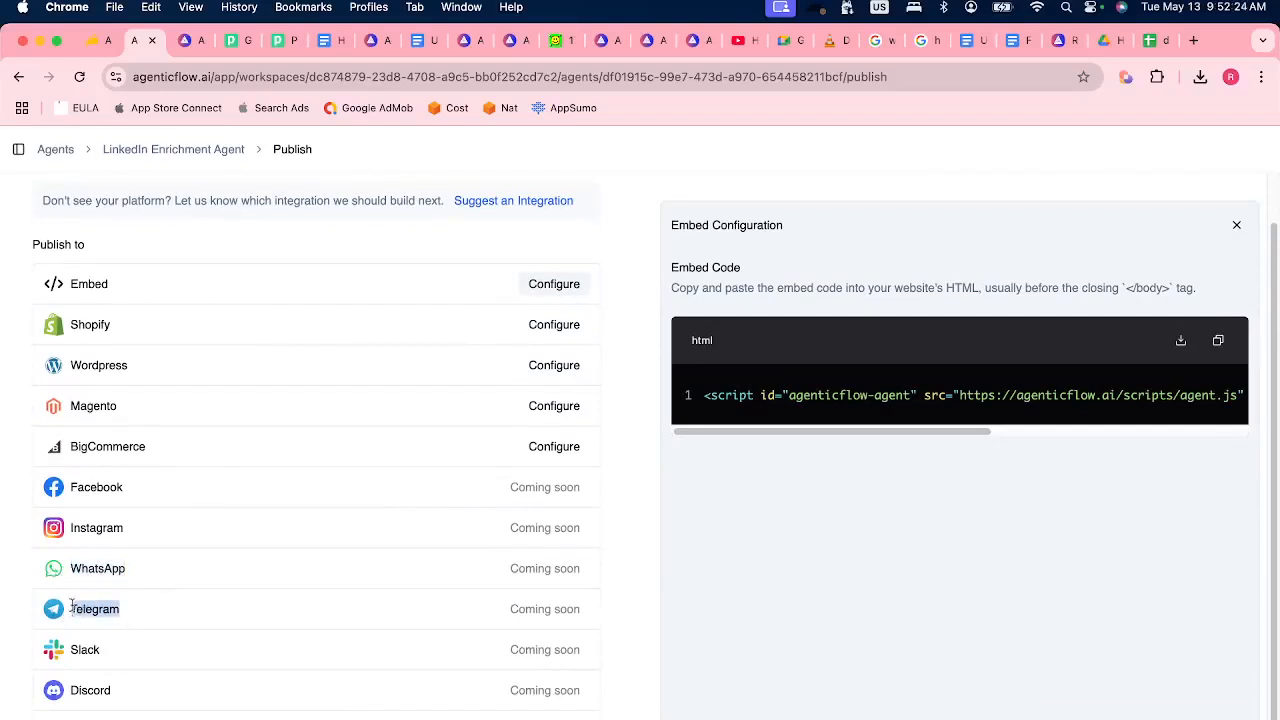
{"action": "left_click_drag", "start_coordinate": [120, 689], "coordinate": [58, 700]}
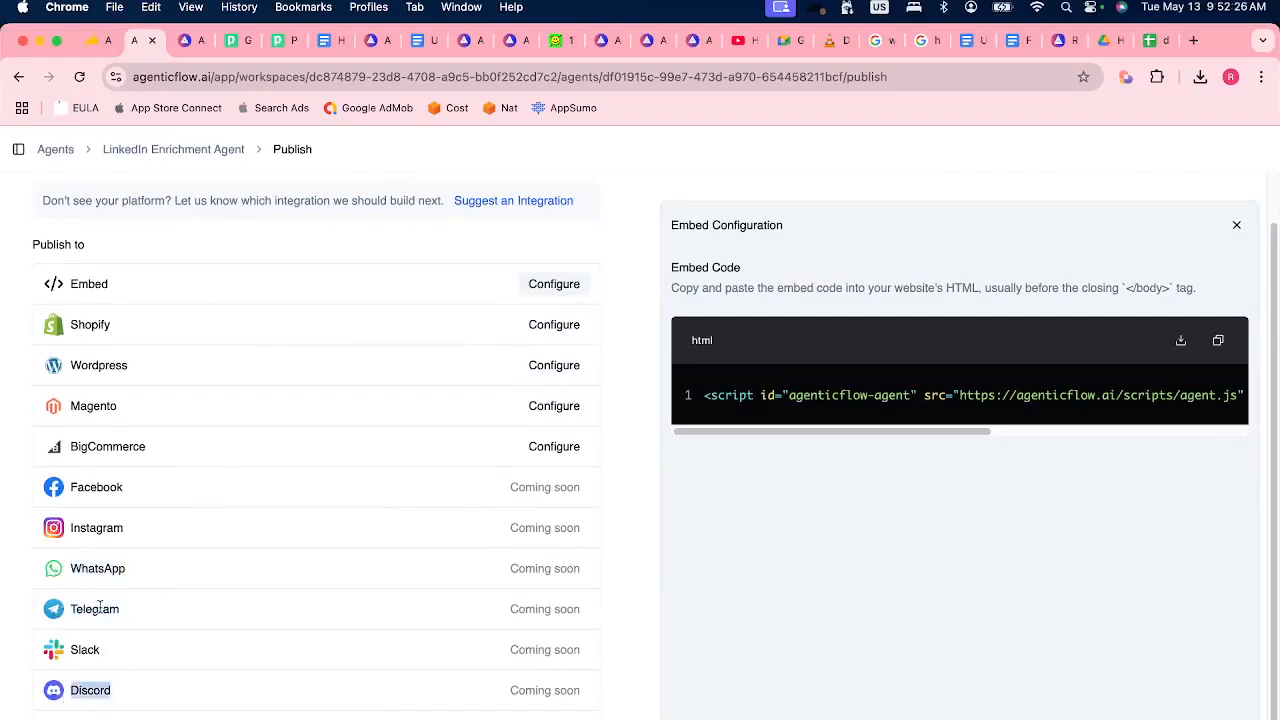
{"action": "left_click_drag", "start_coordinate": [120, 655], "coordinate": [62, 652]}
{"action": "left_click", "coordinate": [144, 569]}
{"action": "left_click_drag", "start_coordinate": [145, 568], "coordinate": [68, 573]}
{"action": "left_click", "coordinate": [142, 566]}
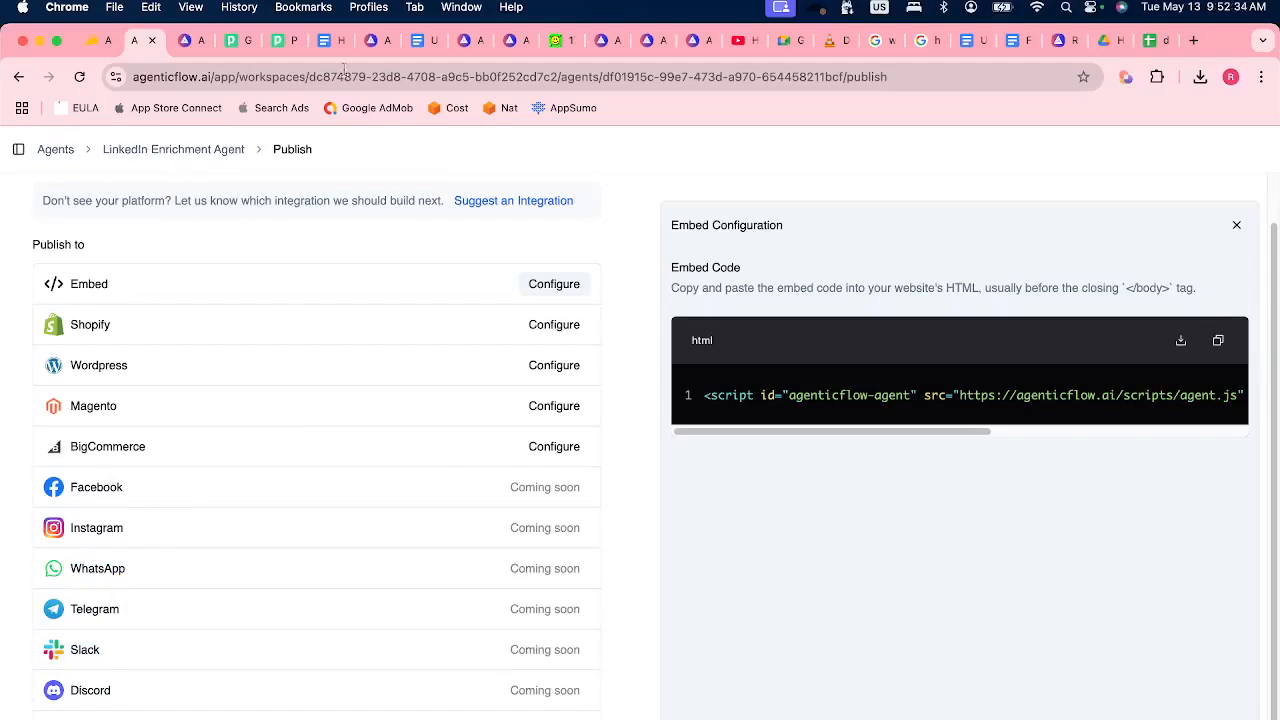
Return to the list of AI agents and check the newest audience messages in the Discord stage chat.
{"action": "left_click", "coordinate": [70, 151]}
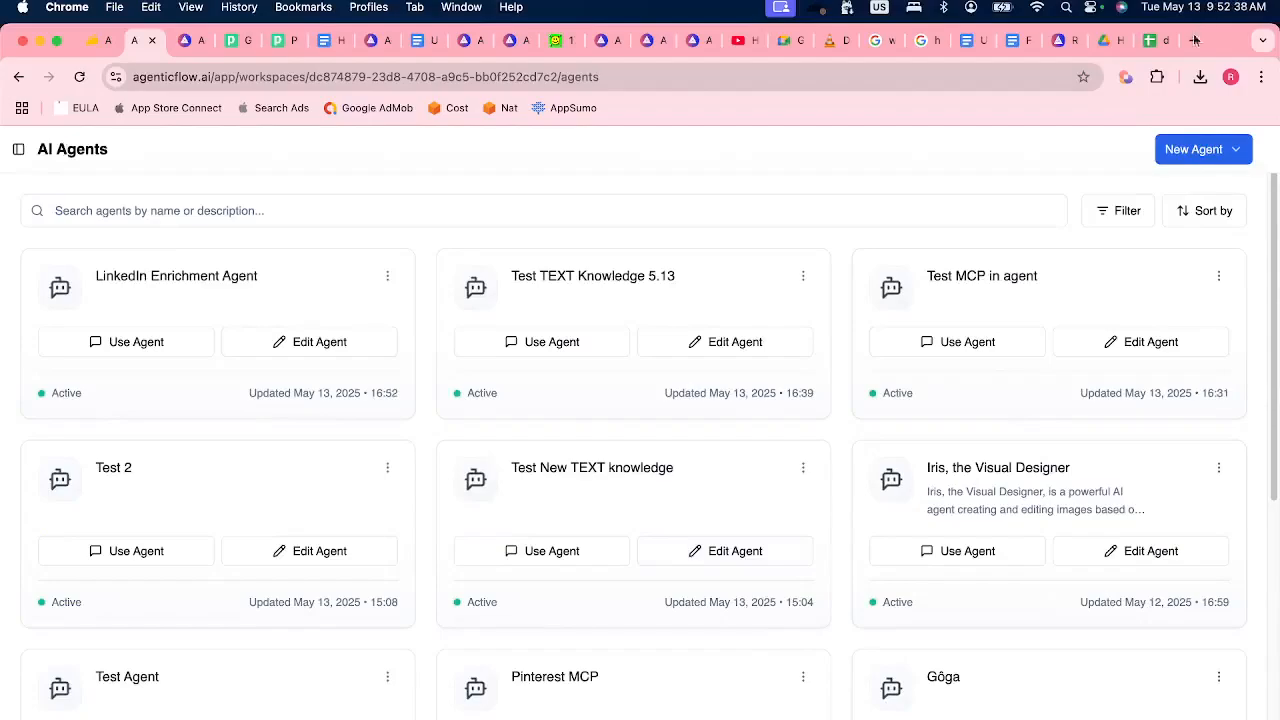
{"action": "left_click", "coordinate": [594, 708]}
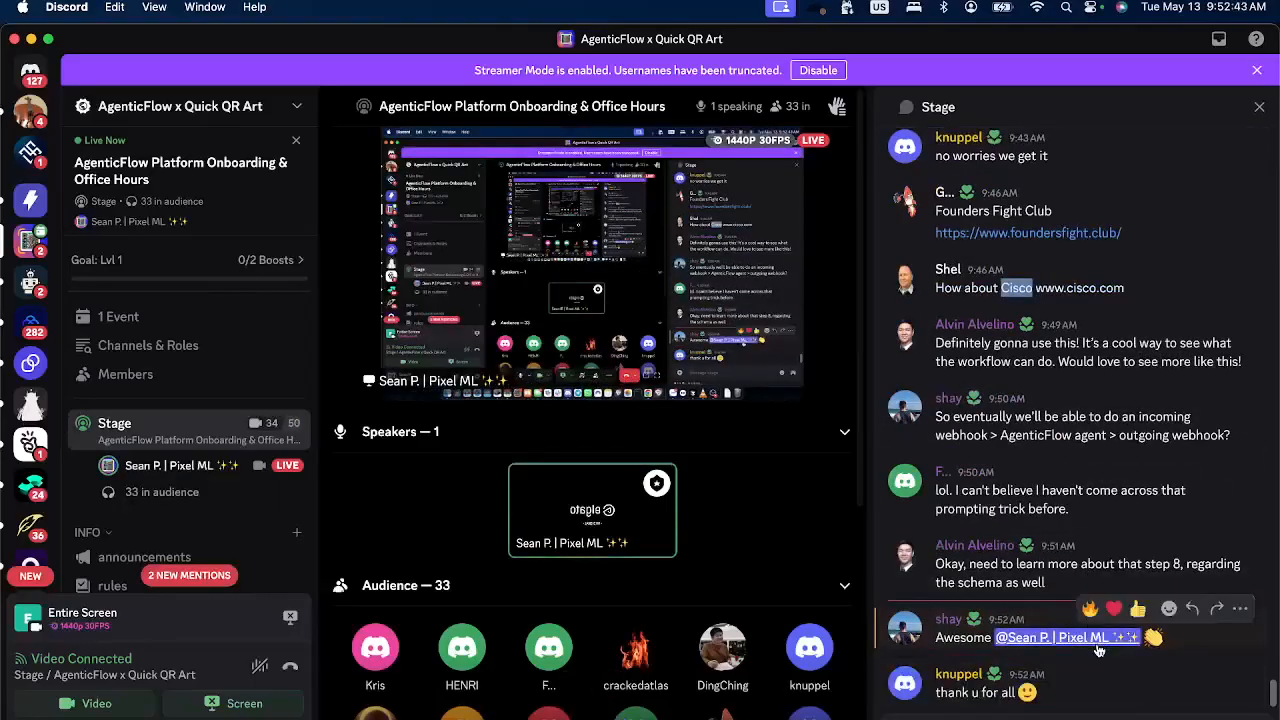
{"action": "key", "text": "super+Tab"}
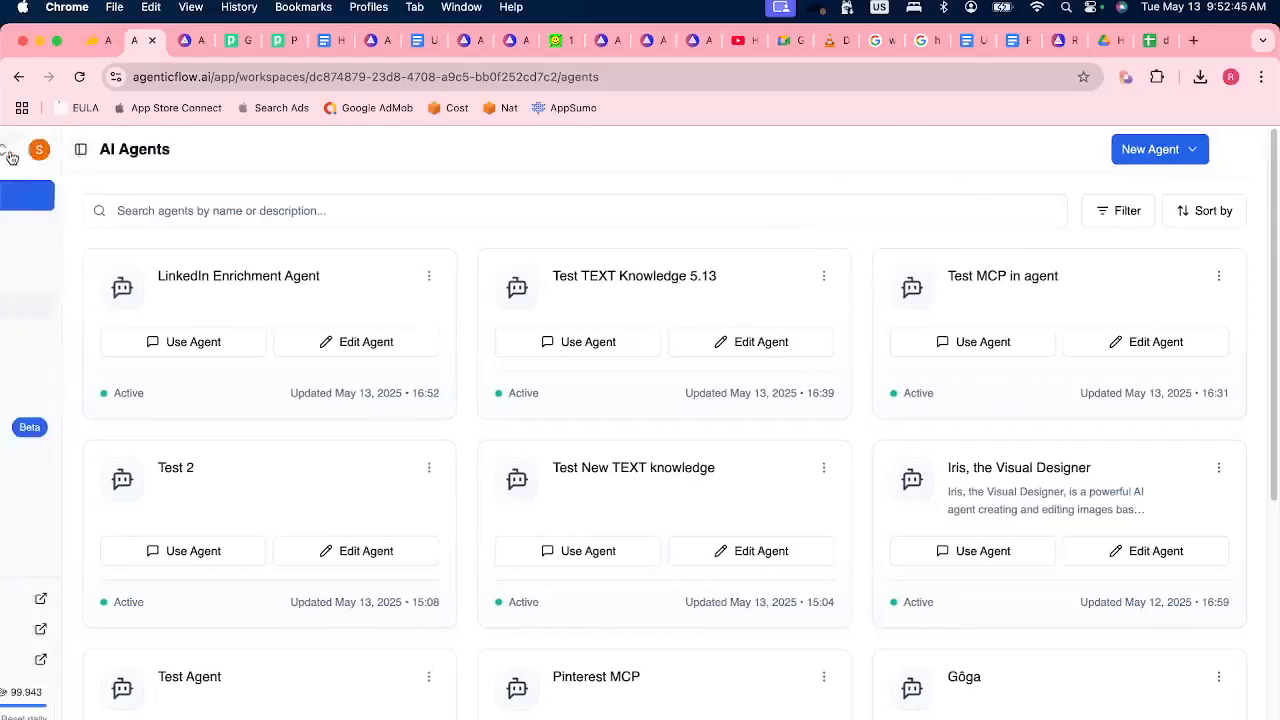
Open the settings of the "Enrich company by name and website" workflow and allow others to clone it as a template.
{"action": "left_click", "coordinate": [114, 335]}
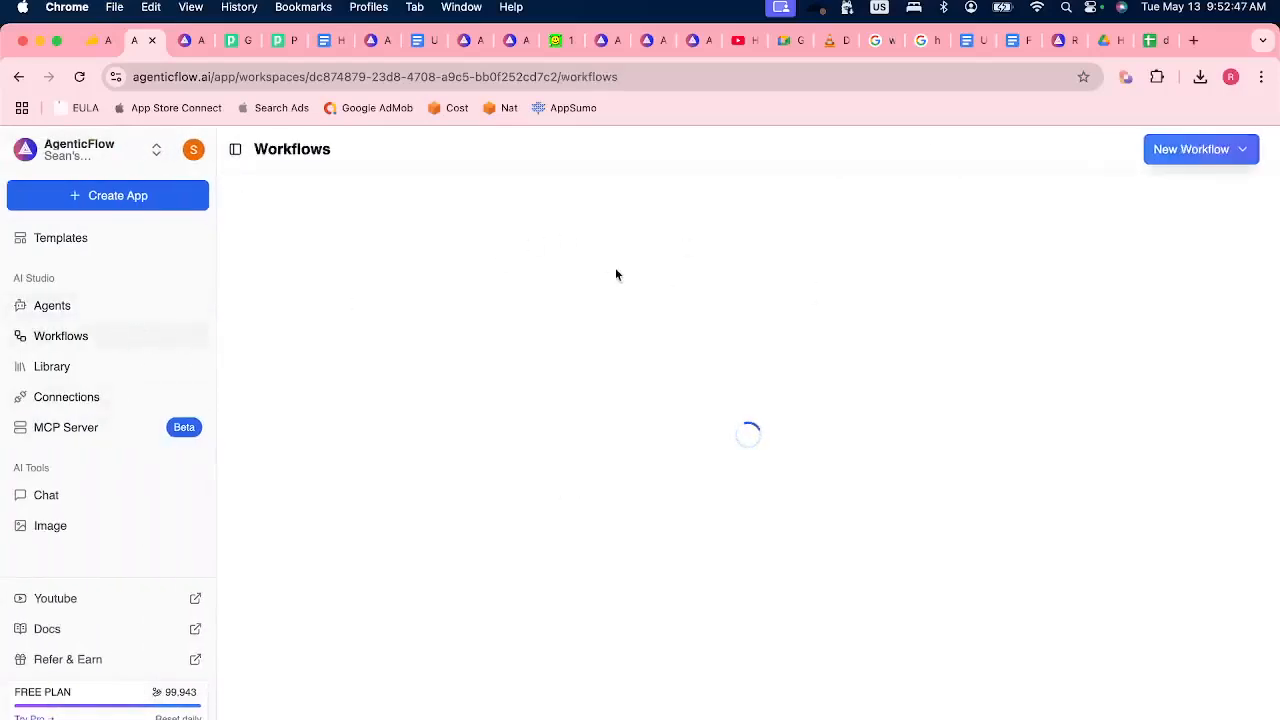
{"action": "left_click", "coordinate": [450, 302]}
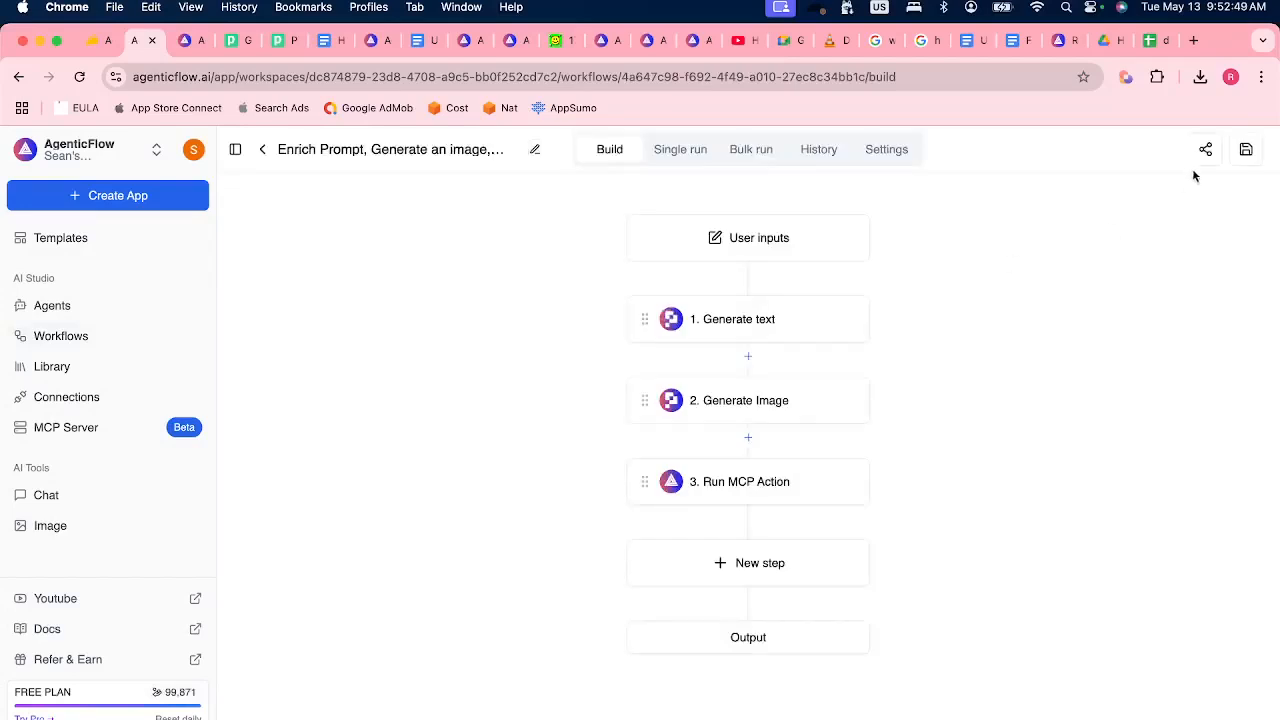
{"action": "key", "text": "super+["}
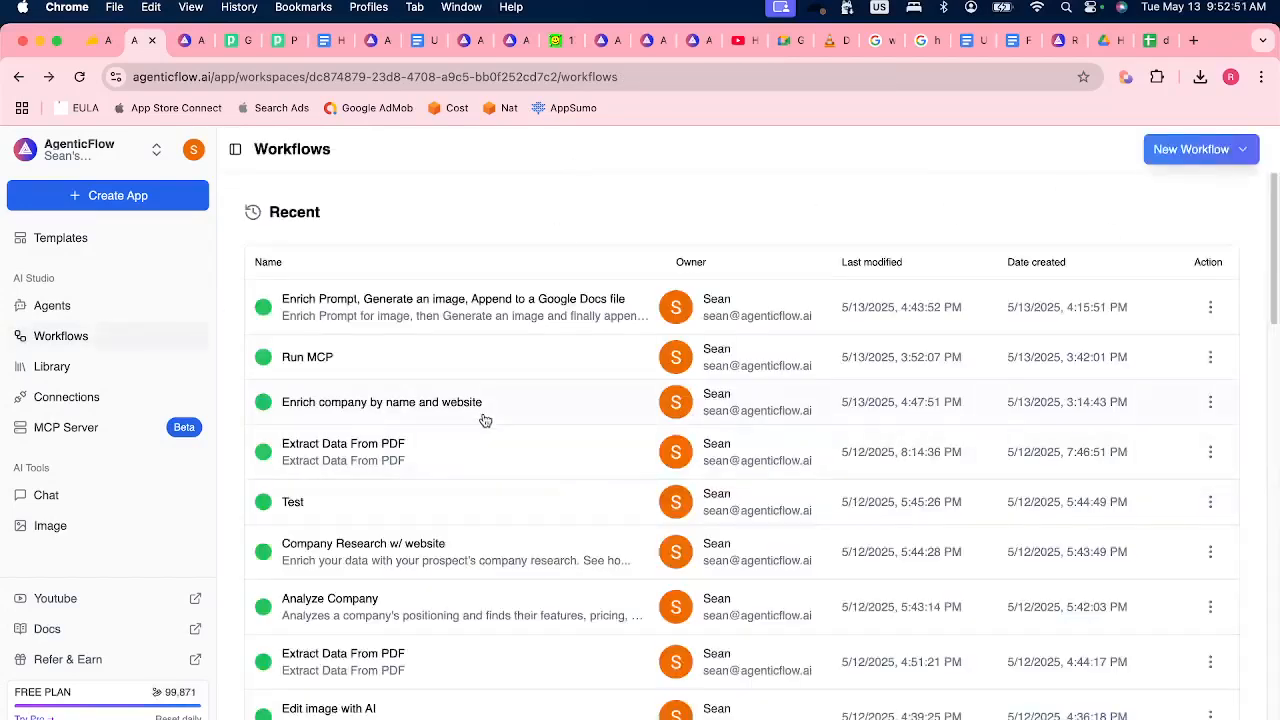
{"action": "left_click", "coordinate": [498, 405]}
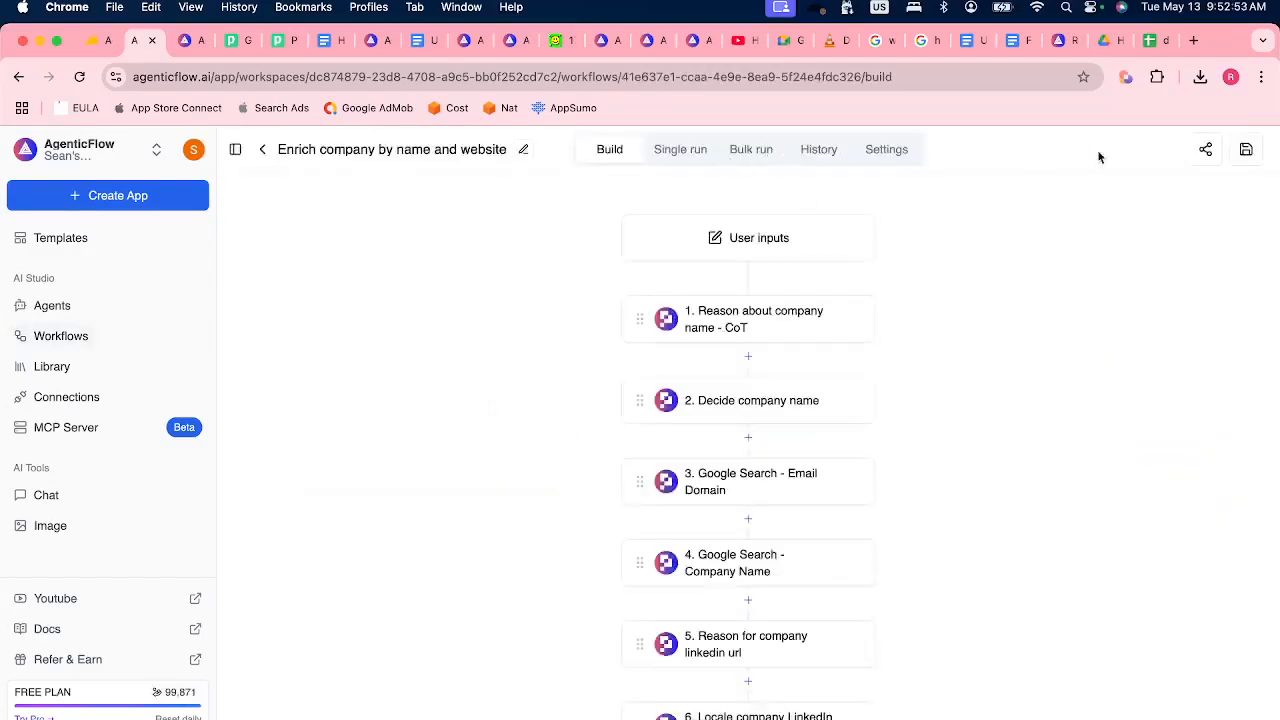
{"action": "left_click", "coordinate": [898, 154]}
{"action": "left_click", "coordinate": [1132, 614]}
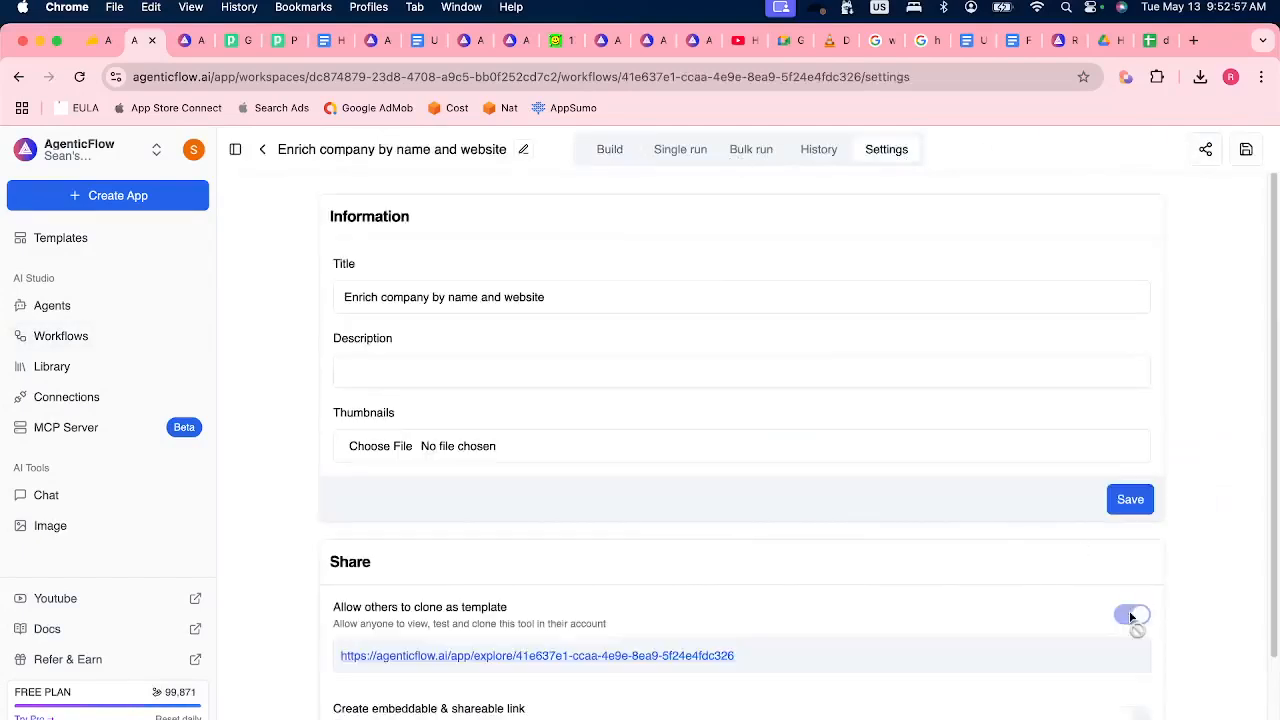
Copy the workflow's template sharing link and open it in a new browser tab.
{"action": "left_click_drag", "start_coordinate": [740, 658], "coordinate": [336, 655]}
{"action": "key", "text": "super+c"}
{"action": "key", "text": "super+t"}
{"action": "key", "text": "super+v"}
{"action": "key", "text": "Return"}
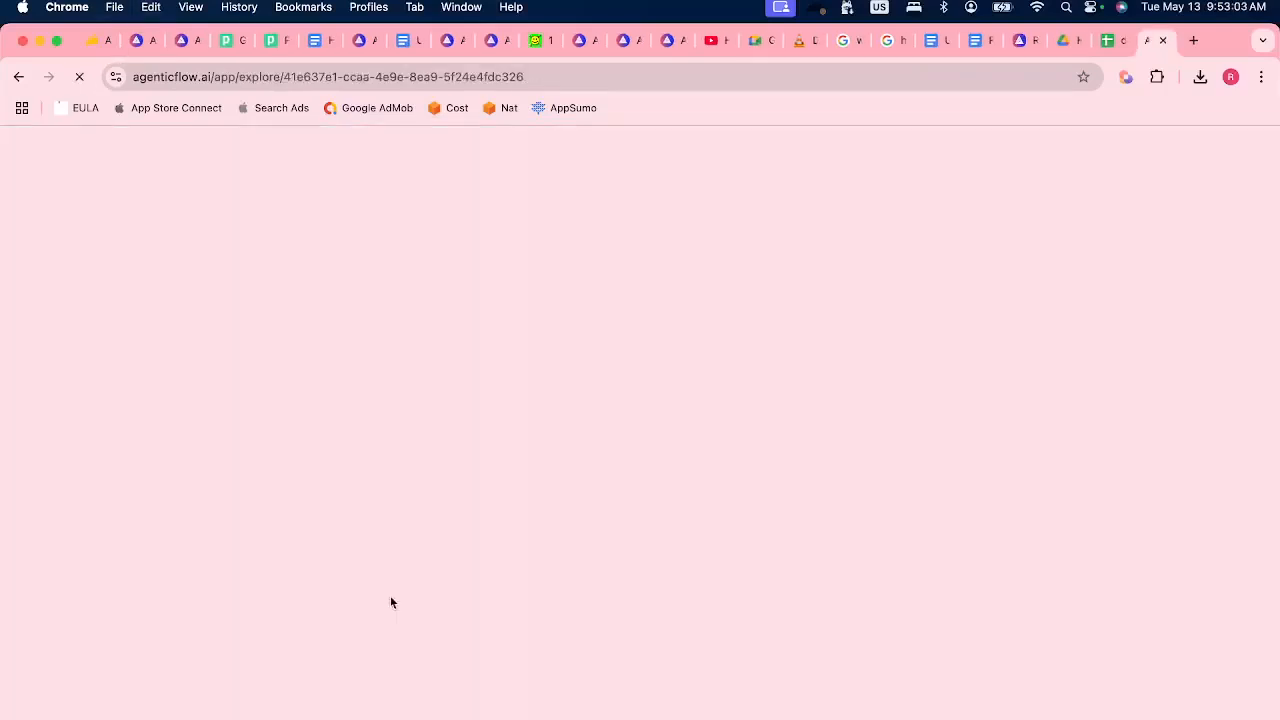
Switch to Discord and post the workflow's template link in the stage chat.
{"action": "key", "text": "super+Tab"}
{"action": "left_click", "coordinate": [997, 718]}
{"action": "key", "text": "super+v"}
{"action": "key", "text": "Return"}
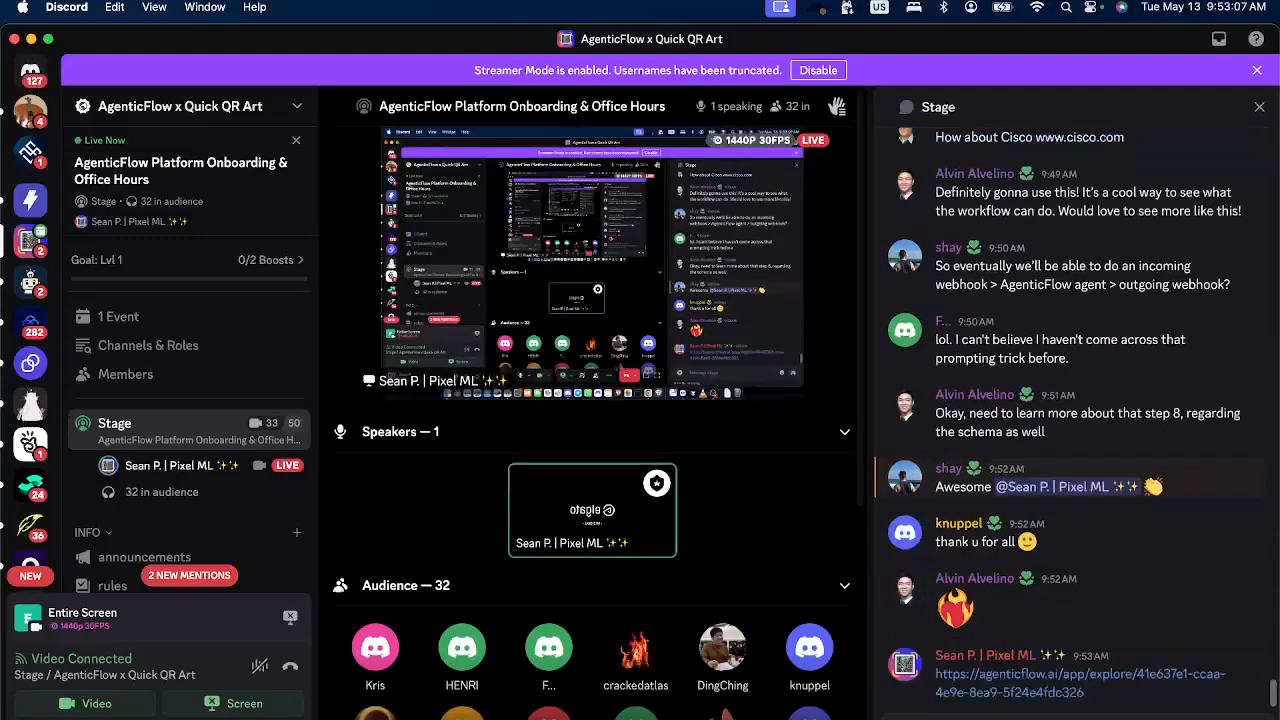
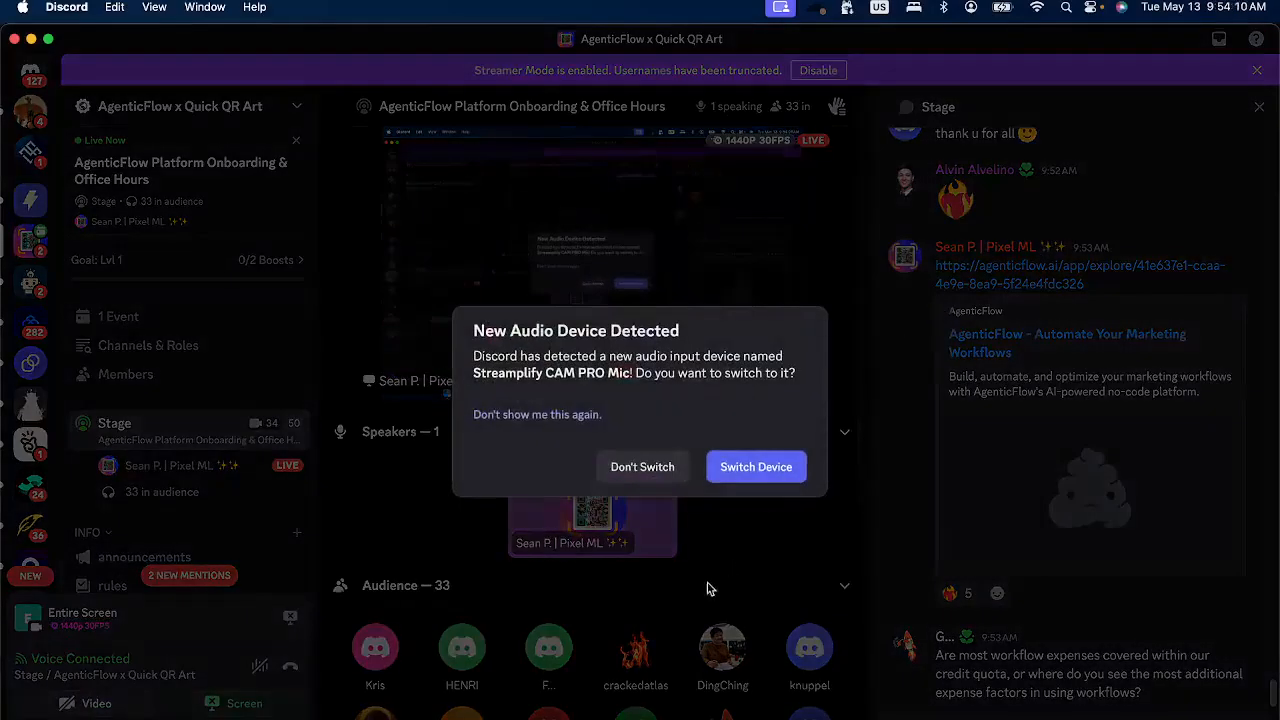
Decline switching to the new audio device and change the stage camera to Streamplify CAM PRO.
{"action": "left_click", "coordinate": [674, 468]}
{"action": "left_click", "coordinate": [480, 716]}
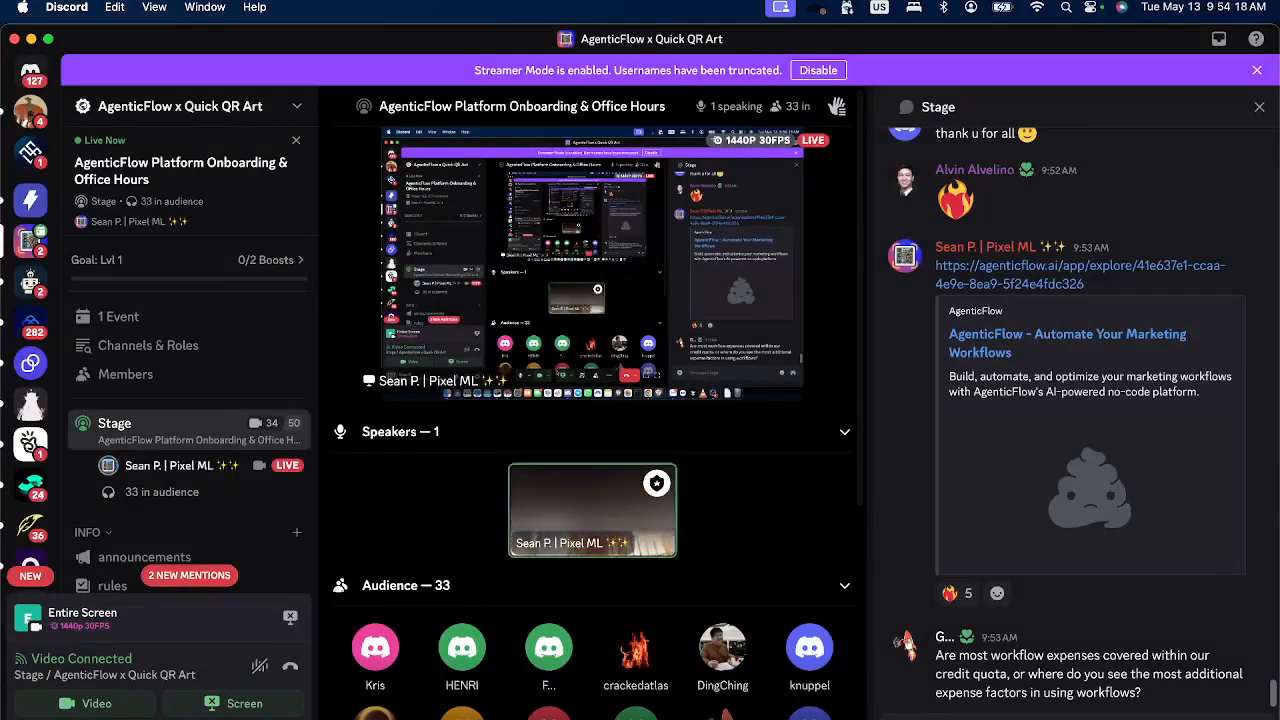
{"action": "left_click", "coordinate": [511, 717]}
{"action": "mouse_move", "coordinate": [460, 606]}
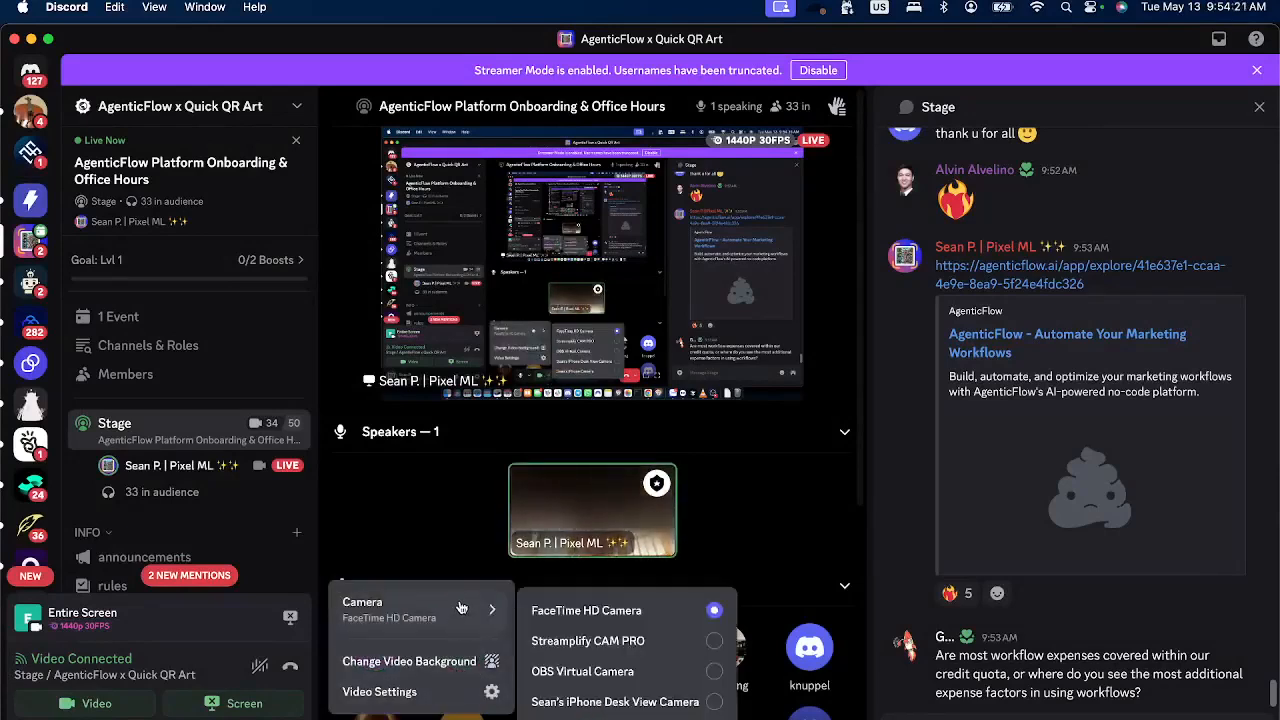
{"action": "left_click", "coordinate": [605, 641]}
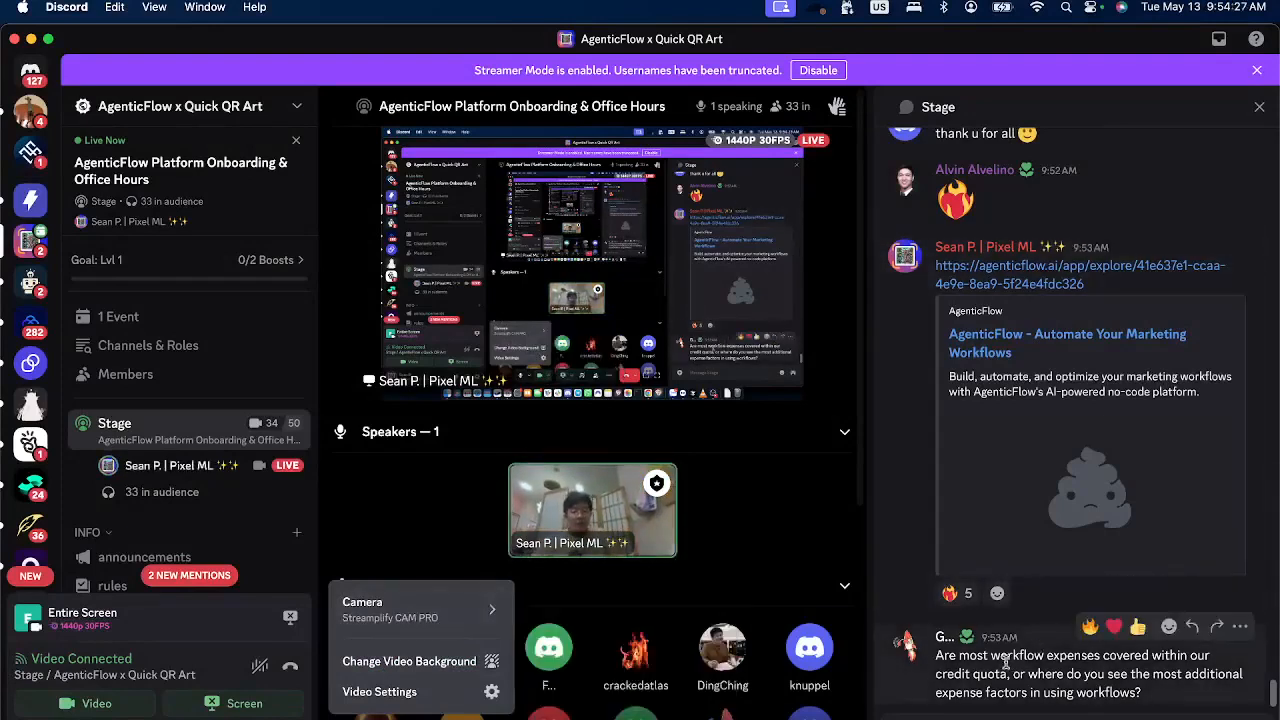
{"action": "left_click", "coordinate": [967, 658]}
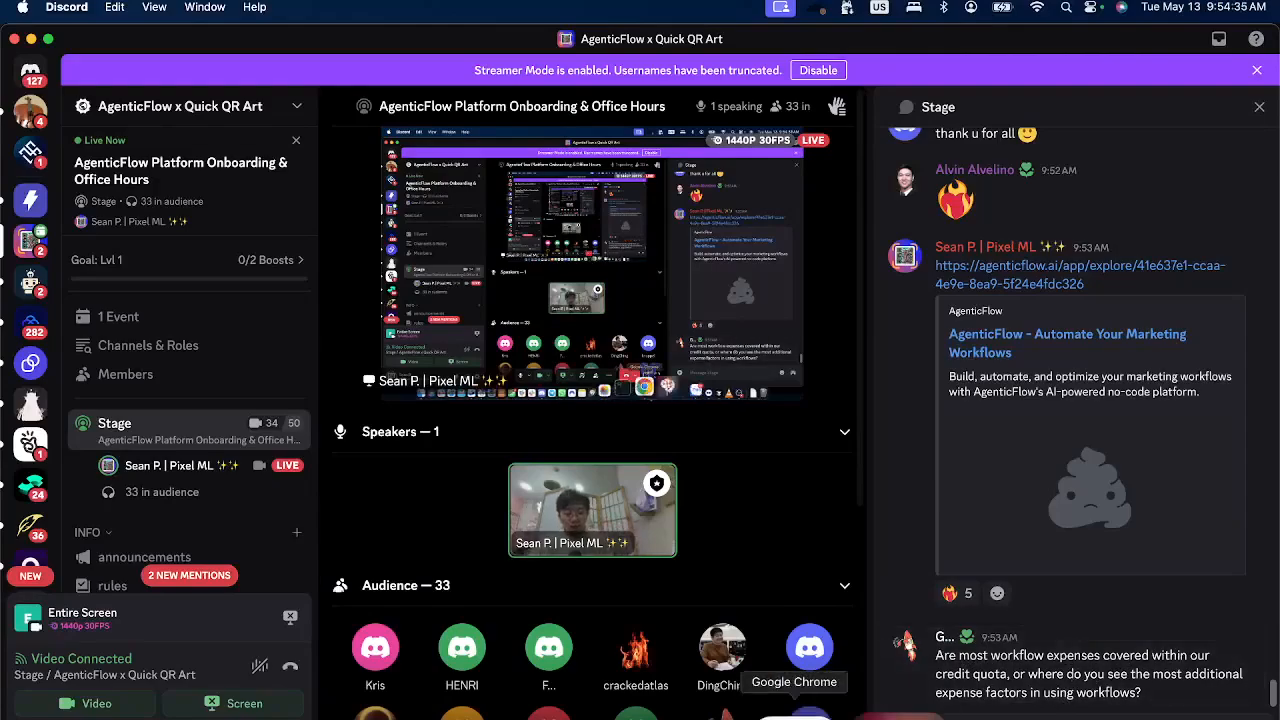
Switch to Chrome and inspect the Google Search steps in the build view of the "Enrich company by name and website" workflow.
{"action": "left_click", "coordinate": [794, 714]}
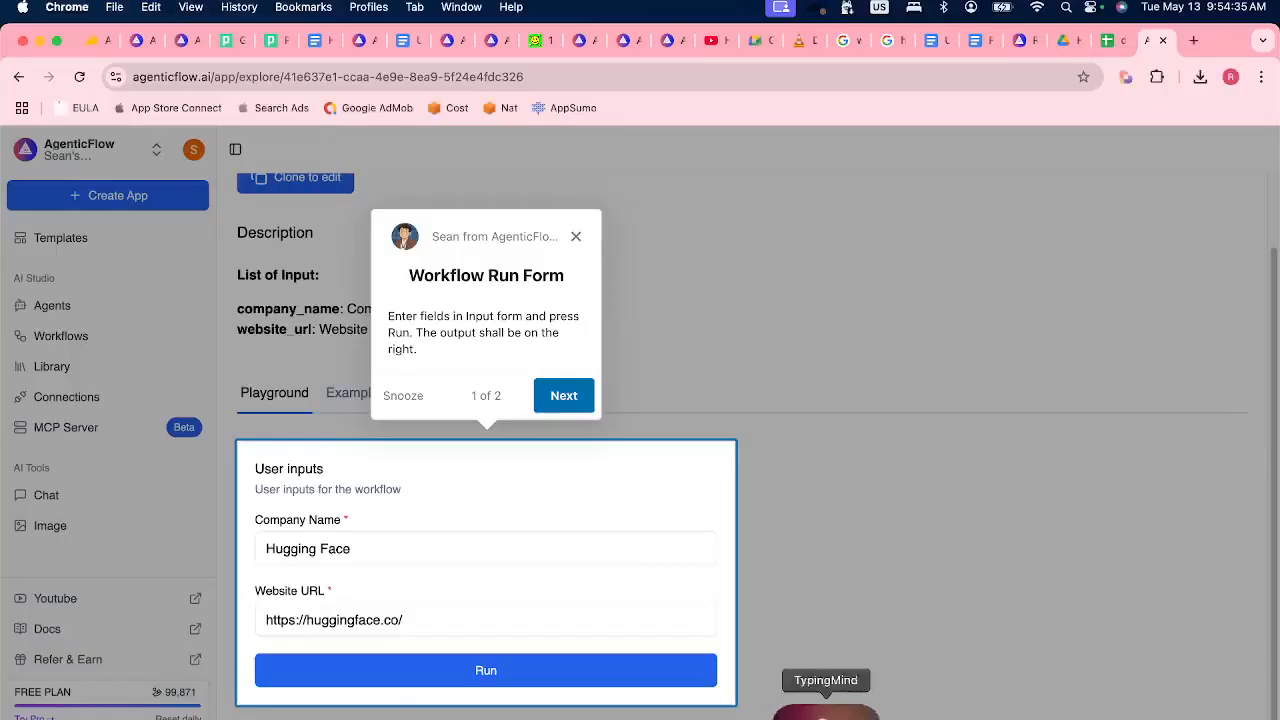
{"action": "left_click", "coordinate": [190, 45]}
{"action": "left_click", "coordinate": [150, 45]}
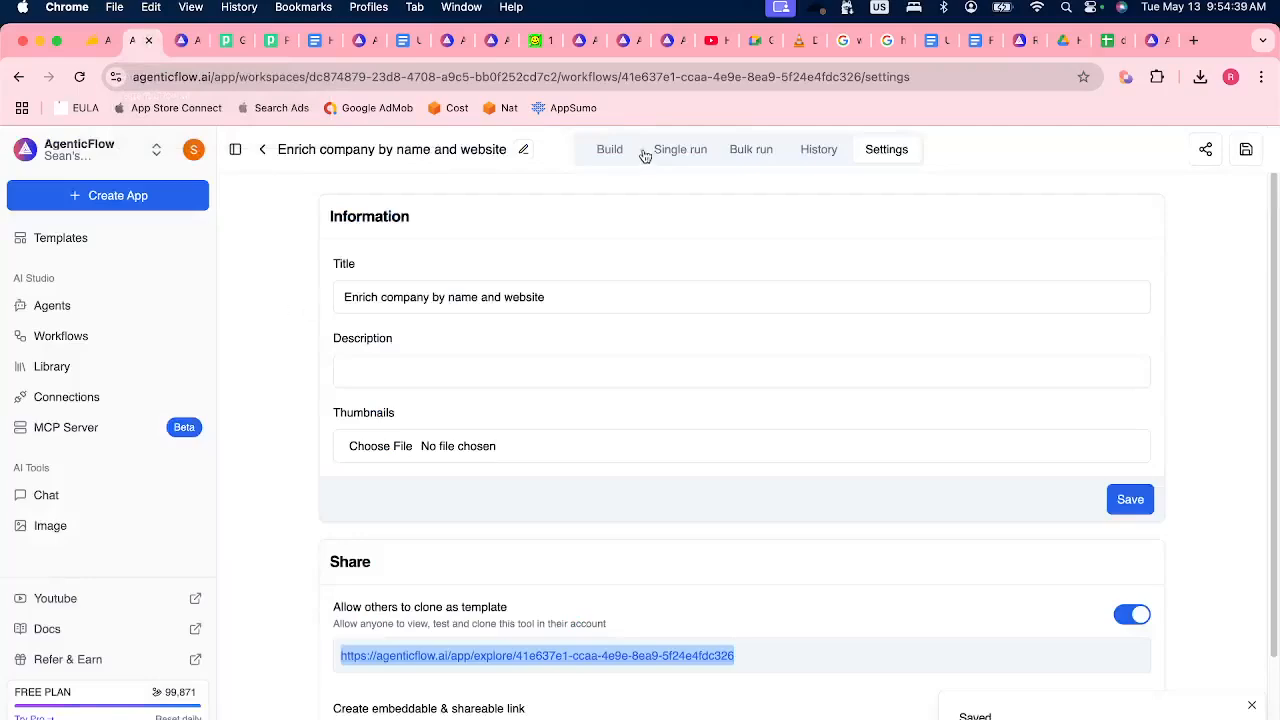
{"action": "left_click", "coordinate": [607, 158]}
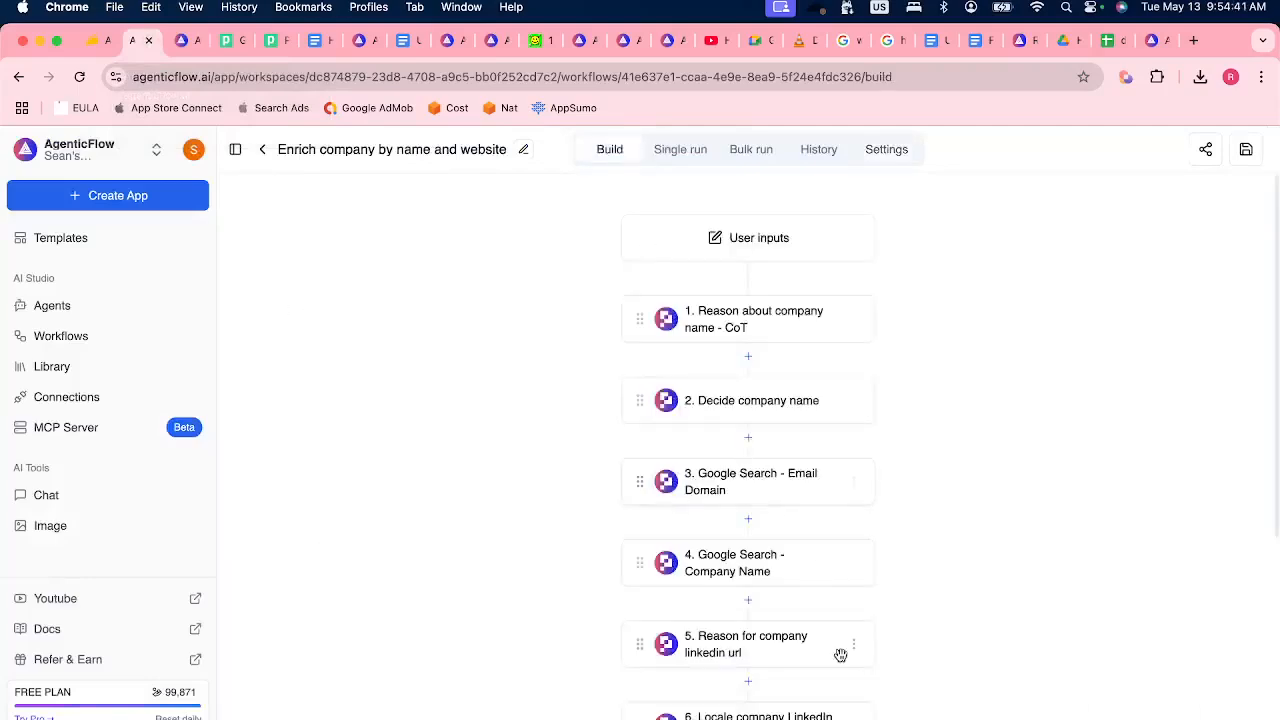
{"action": "left_click", "coordinate": [725, 571]}
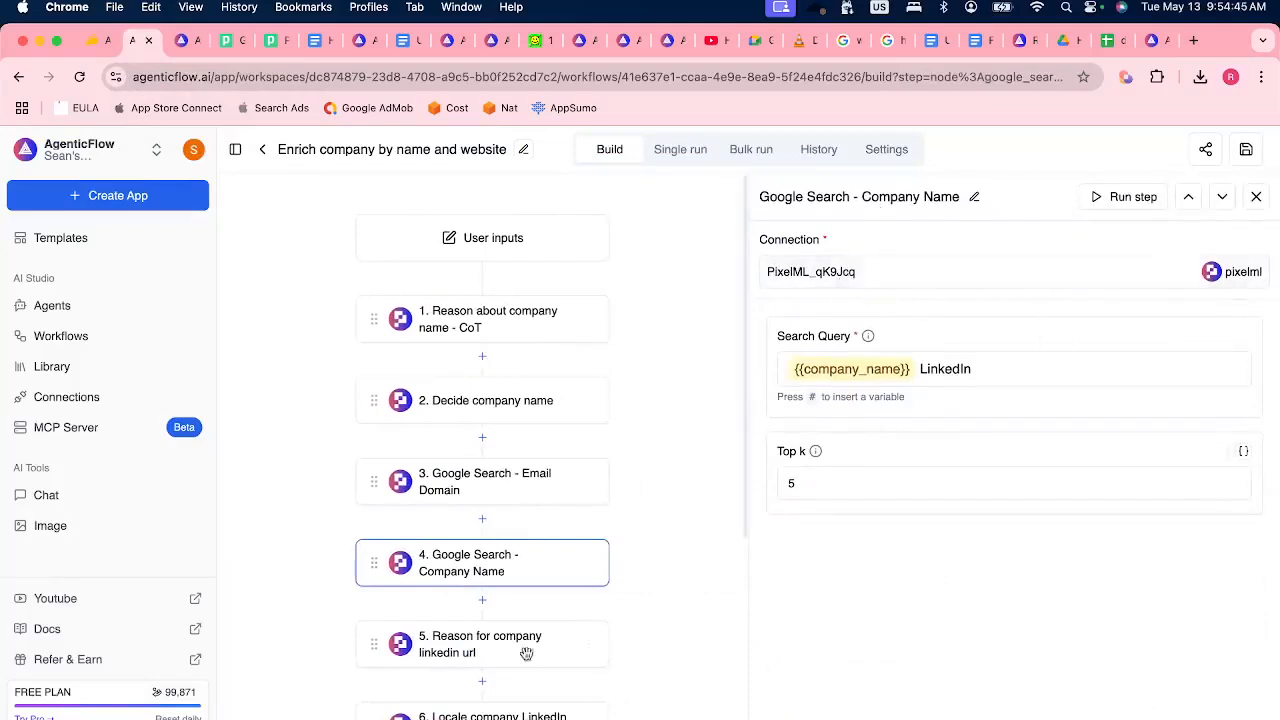
{"action": "scroll", "coordinate": [553, 525], "scroll_direction": "down", "scroll_amount": 3}
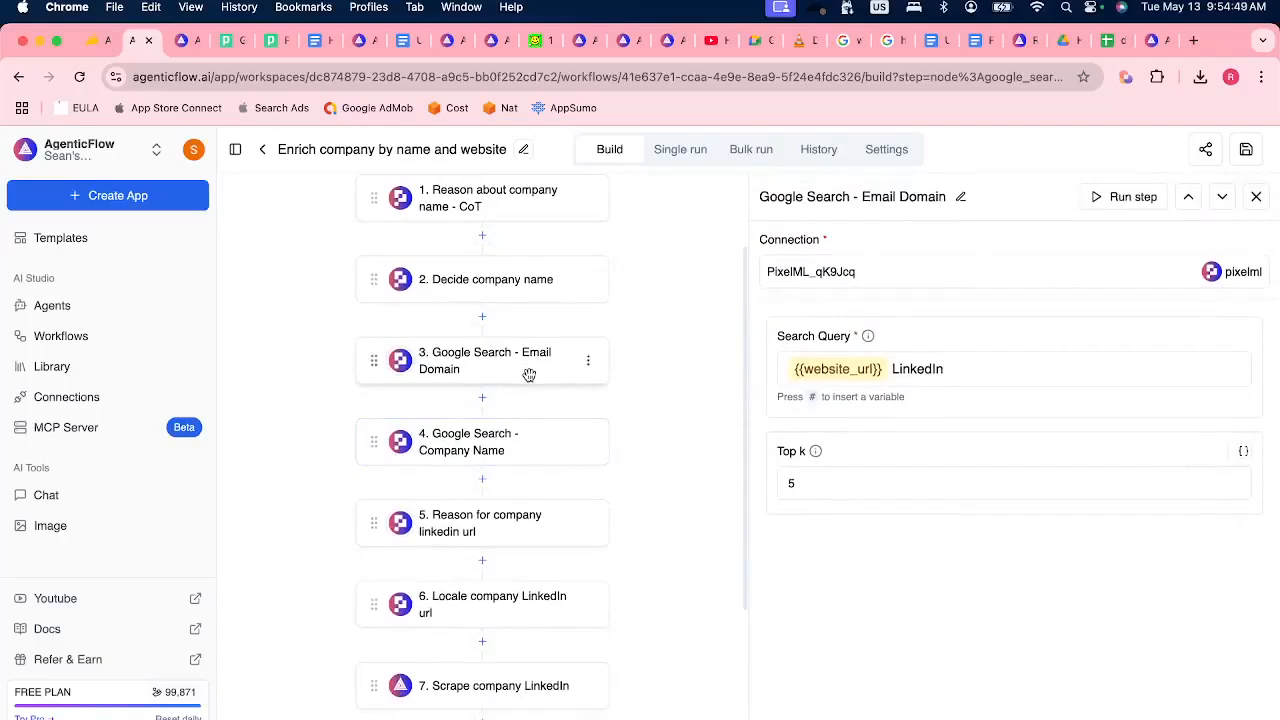
Open the agenticflow.ai/mcp page from the Google Calendar MCP tab and find its directory of APIs and tools.
{"action": "left_click", "coordinate": [357, 40]}
{"action": "left_click", "coordinate": [357, 76]}
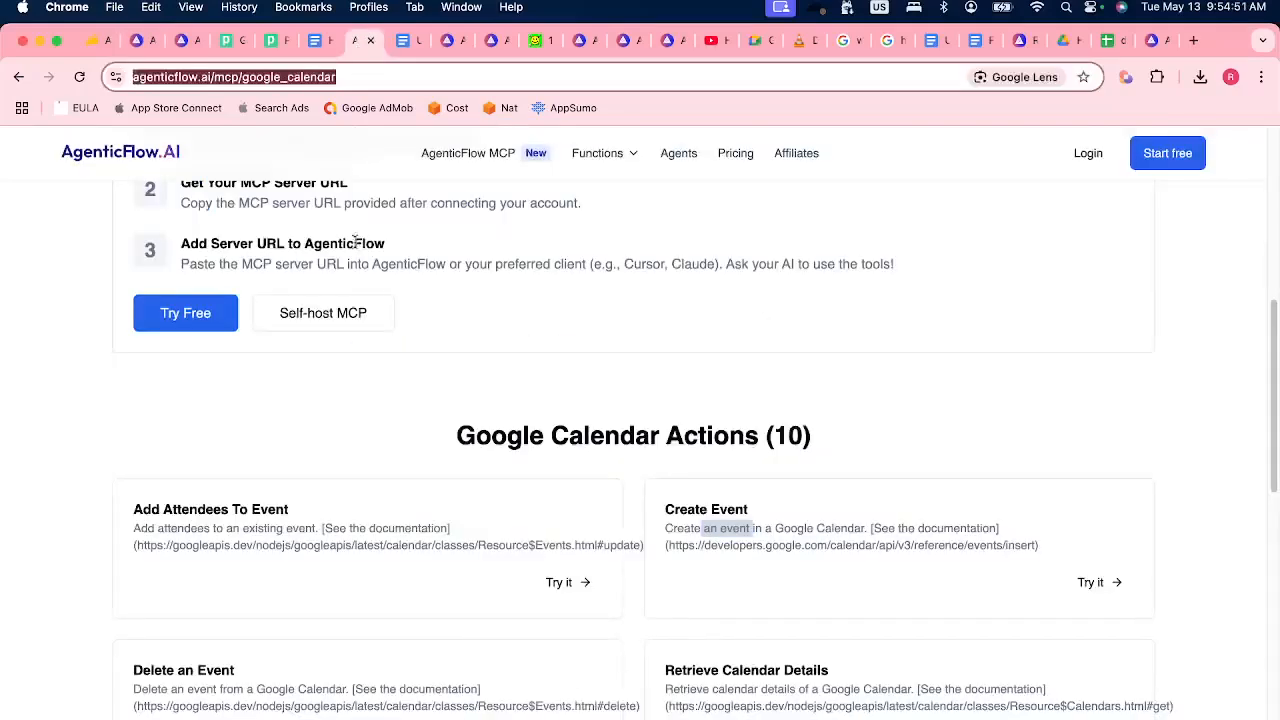
{"action": "scroll", "coordinate": [353, 297], "scroll_direction": "up", "scroll_amount": 5}
{"action": "scroll", "coordinate": [353, 297], "scroll_direction": "up", "scroll_amount": 3}
{"action": "left_click", "coordinate": [233, 229]}
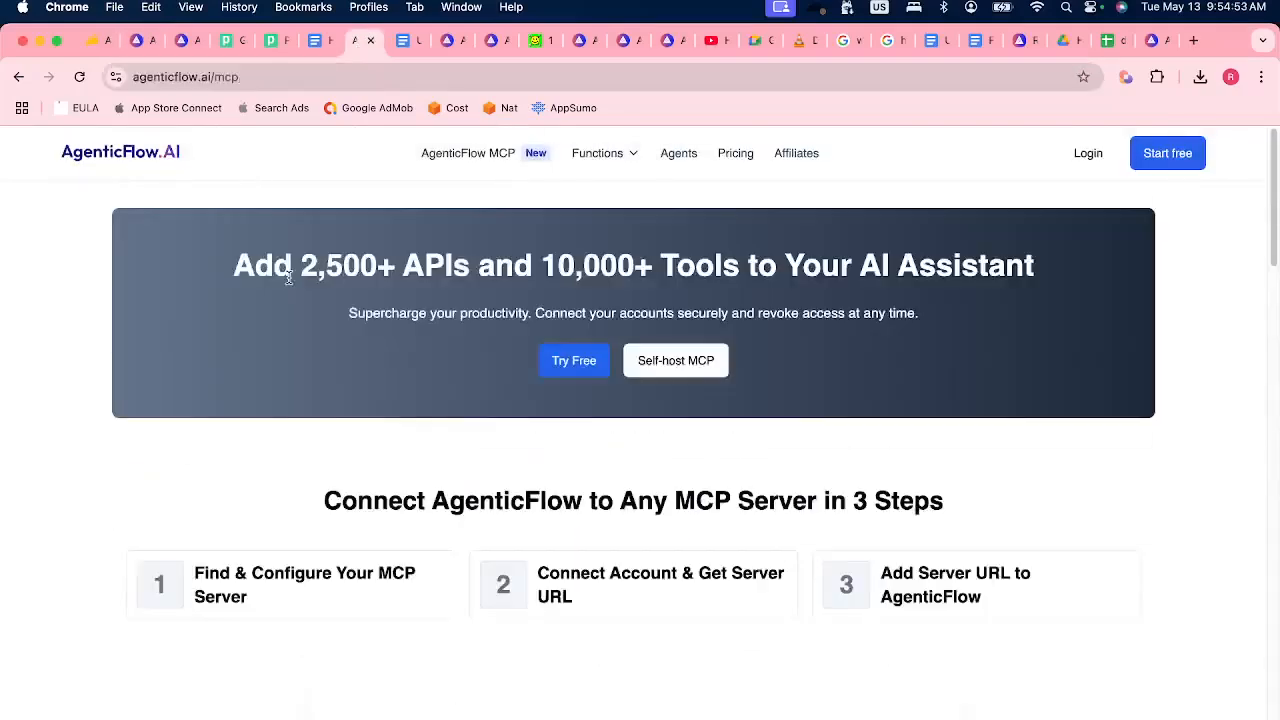
{"action": "scroll", "coordinate": [521, 576], "scroll_direction": "down", "scroll_amount": 10}
Search the MCP directory for "duckduck" and shorten the query to "duck".
{"action": "left_click", "coordinate": [466, 448]}
{"action": "type", "text": "duckduck"}
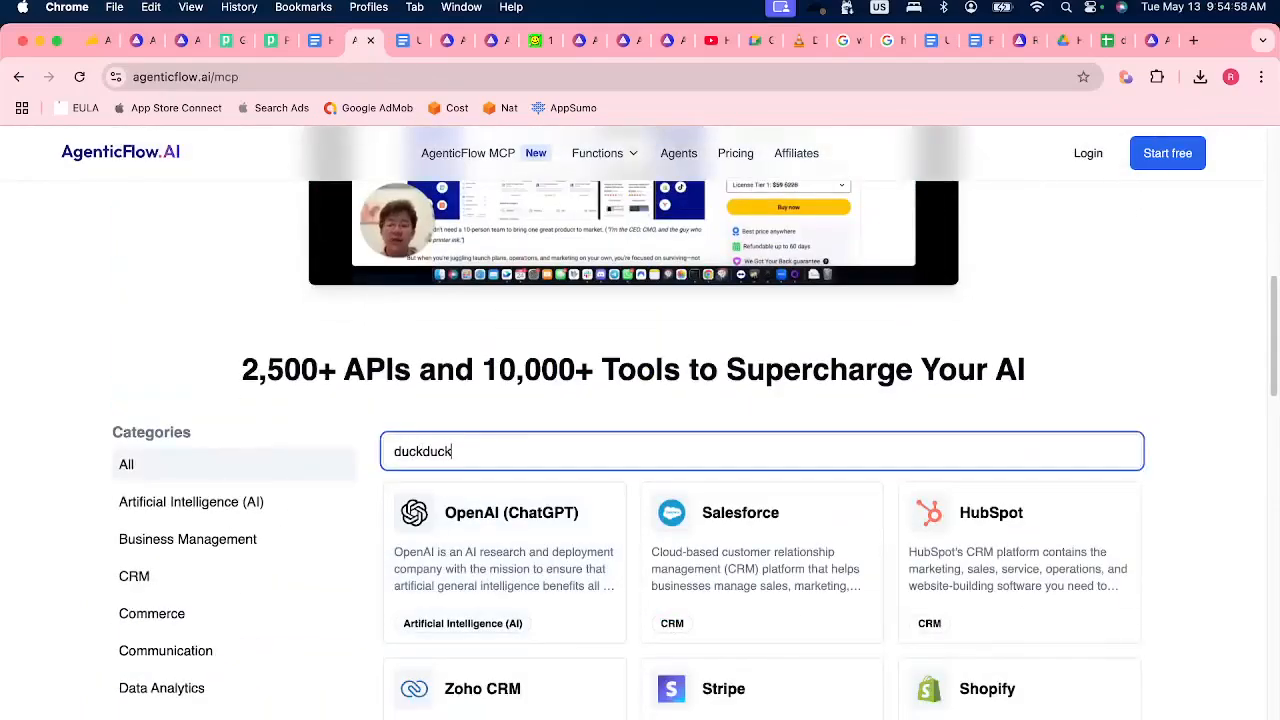
{"action": "left_click", "coordinate": [500, 445]}
{"action": "key", "text": "super+a"}
{"action": "type", "text": "duck"}
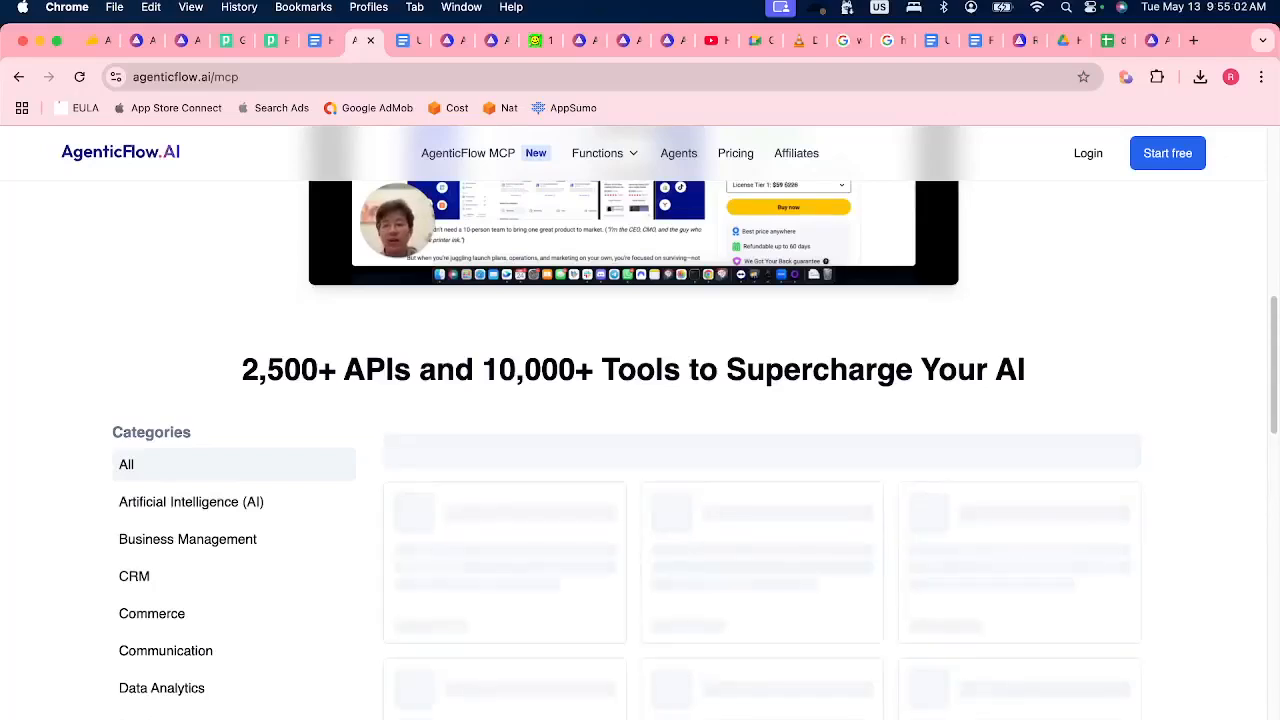
{"action": "left_click", "coordinate": [450, 455]}
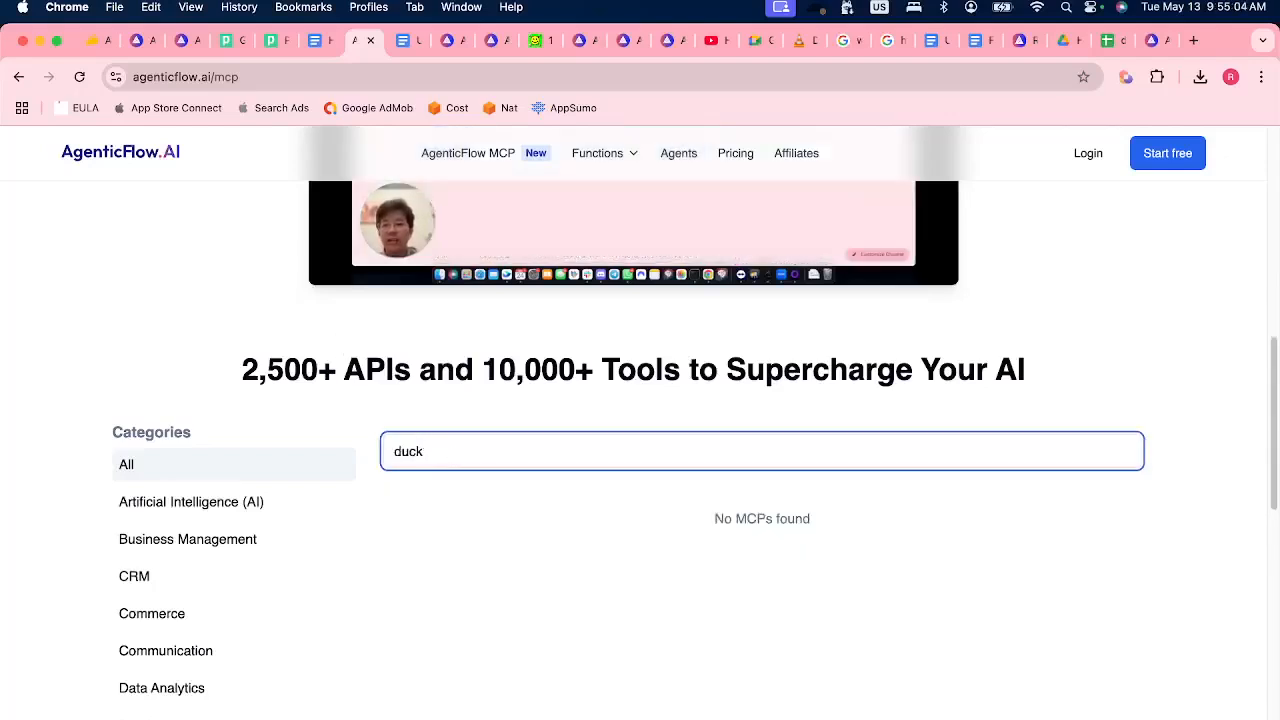
{"action": "key", "text": "super+a"}
{"action": "left_click", "coordinate": [194, 257]}
Check the Discord stage chat for new audience messages and return to Chrome.
{"action": "key", "text": "super+Tab"}
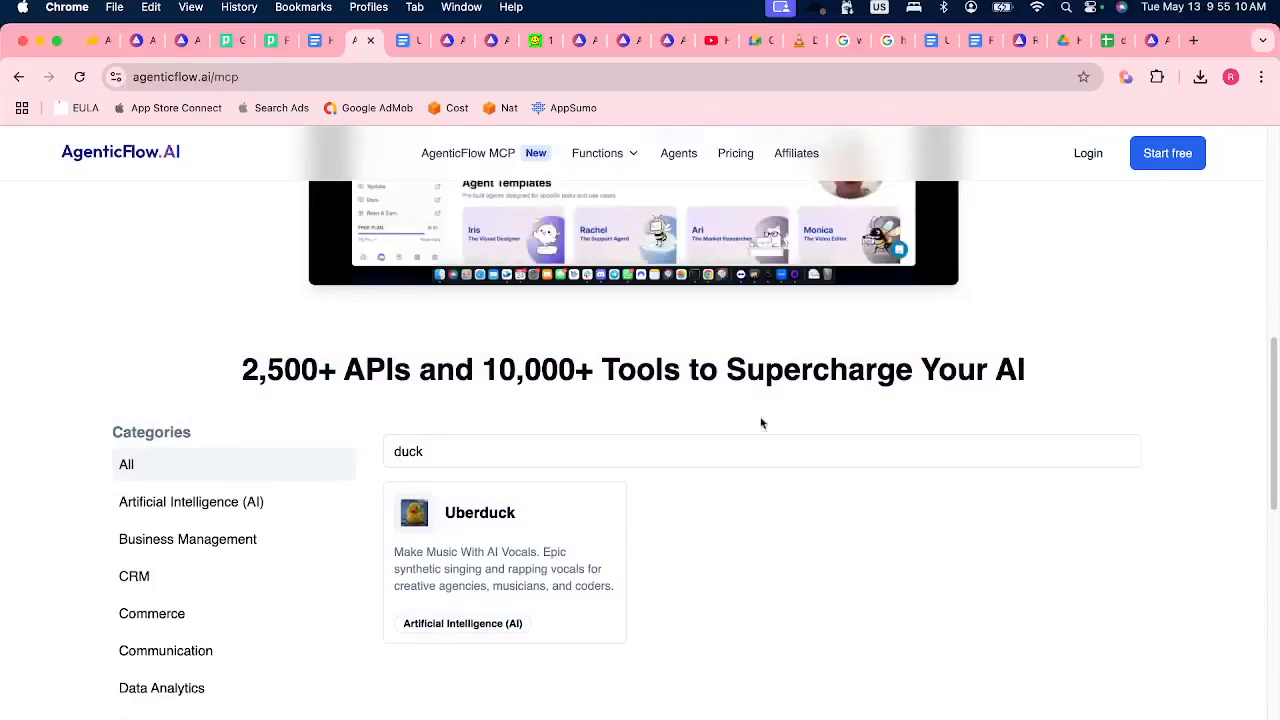
{"action": "left_click", "coordinate": [585, 718]}
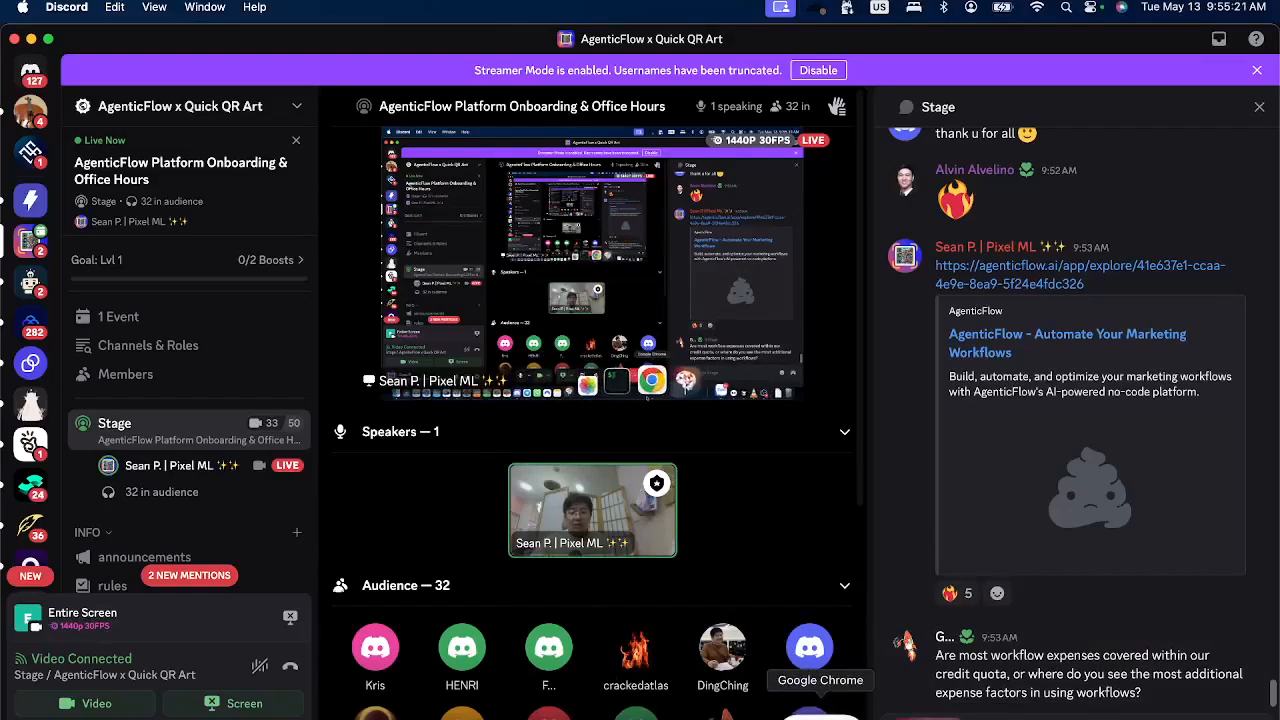
{"action": "left_click", "coordinate": [820, 712]}
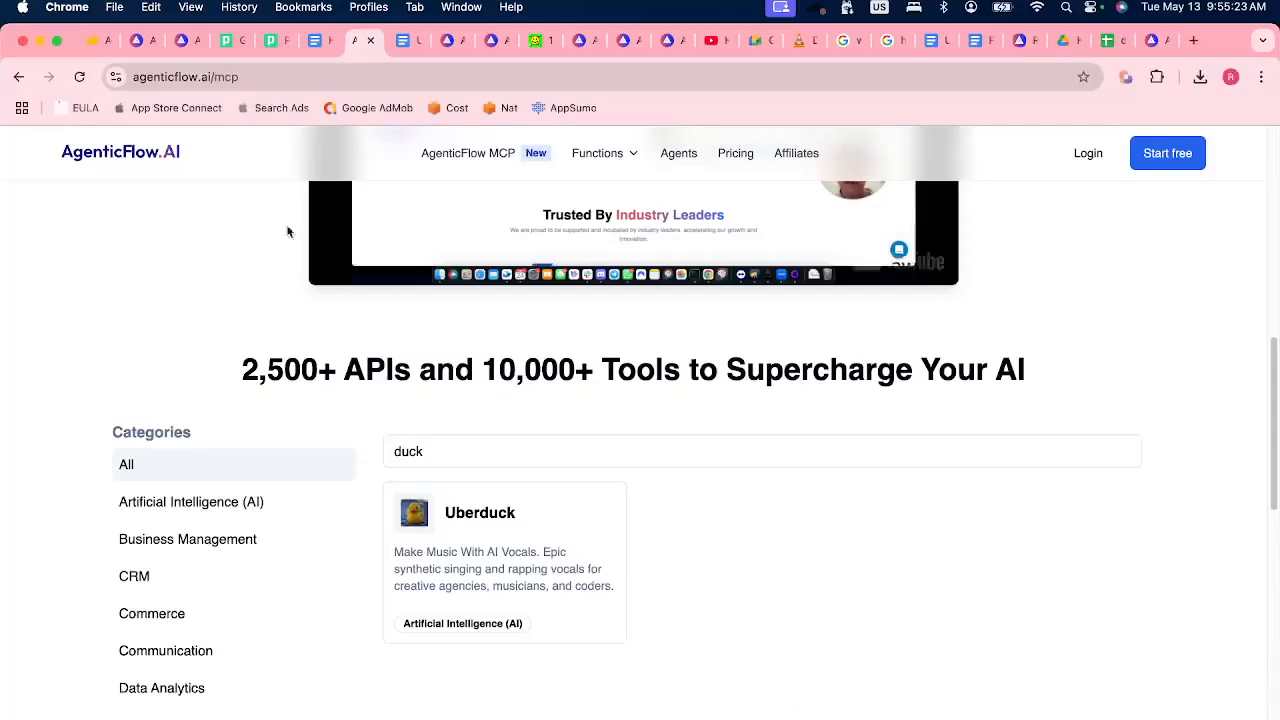
Return to the enrichment workflow's tab and open the "Run MCP" workflow from the list of workflows.
{"action": "left_click", "coordinate": [137, 40]}
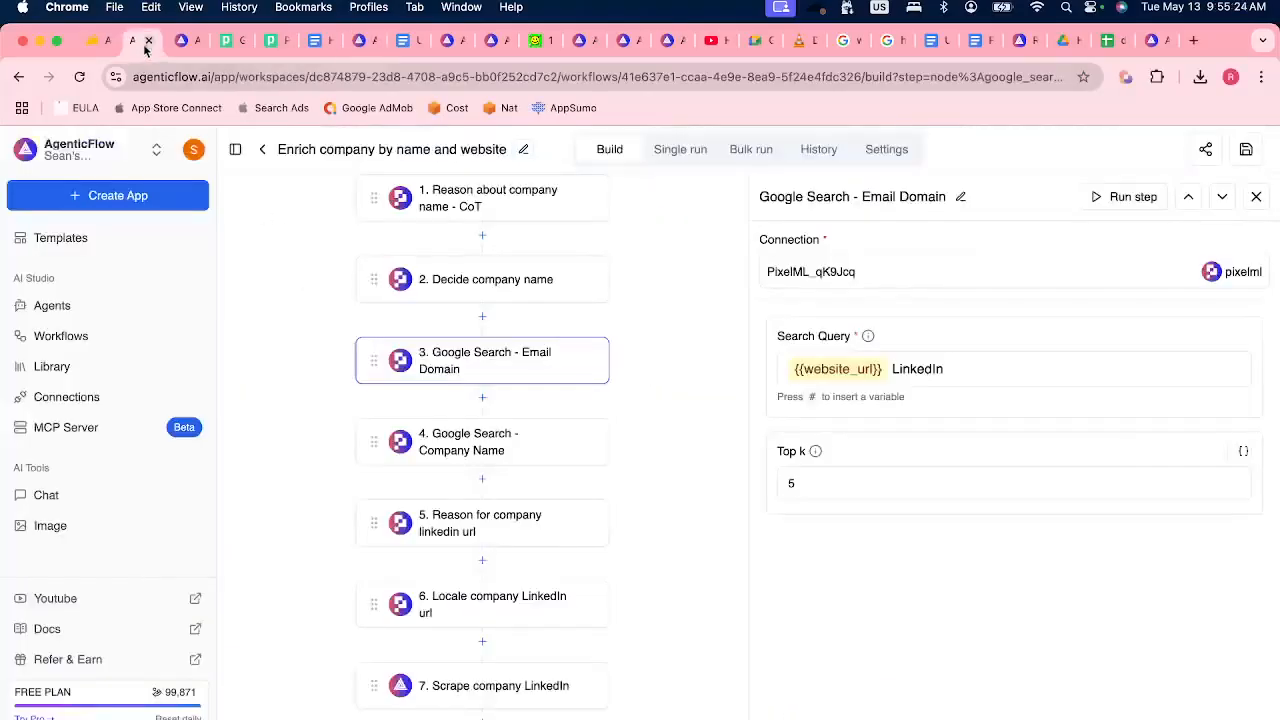
{"action": "left_click", "coordinate": [482, 397]}
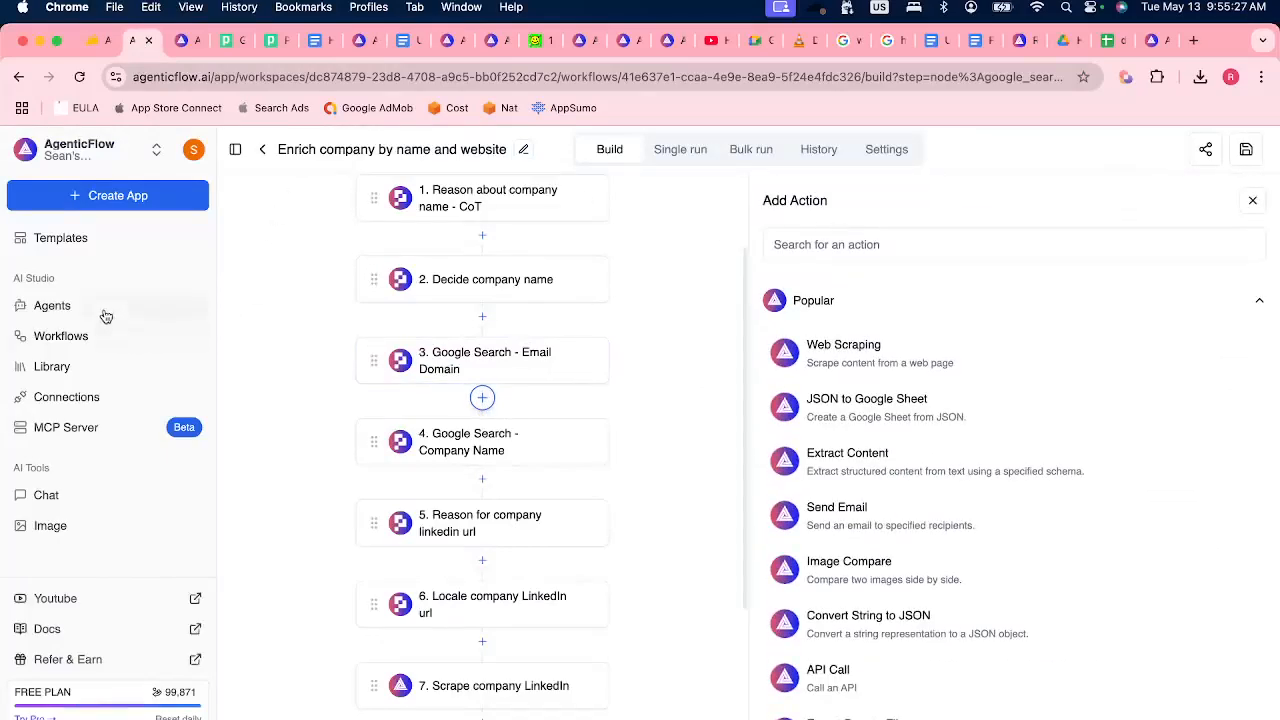
{"action": "left_click", "coordinate": [68, 336]}
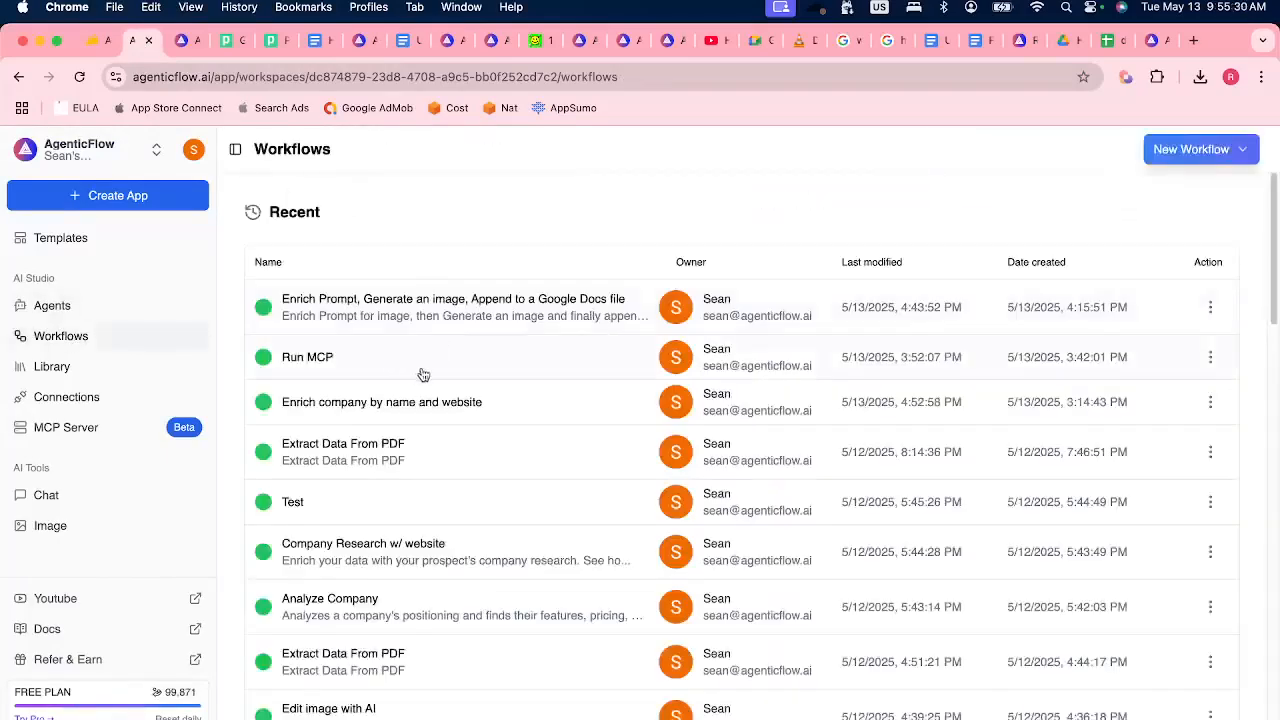
{"action": "left_click", "coordinate": [478, 406]}
{"action": "key", "text": "super+Left"}
{"action": "left_click", "coordinate": [435, 363]}
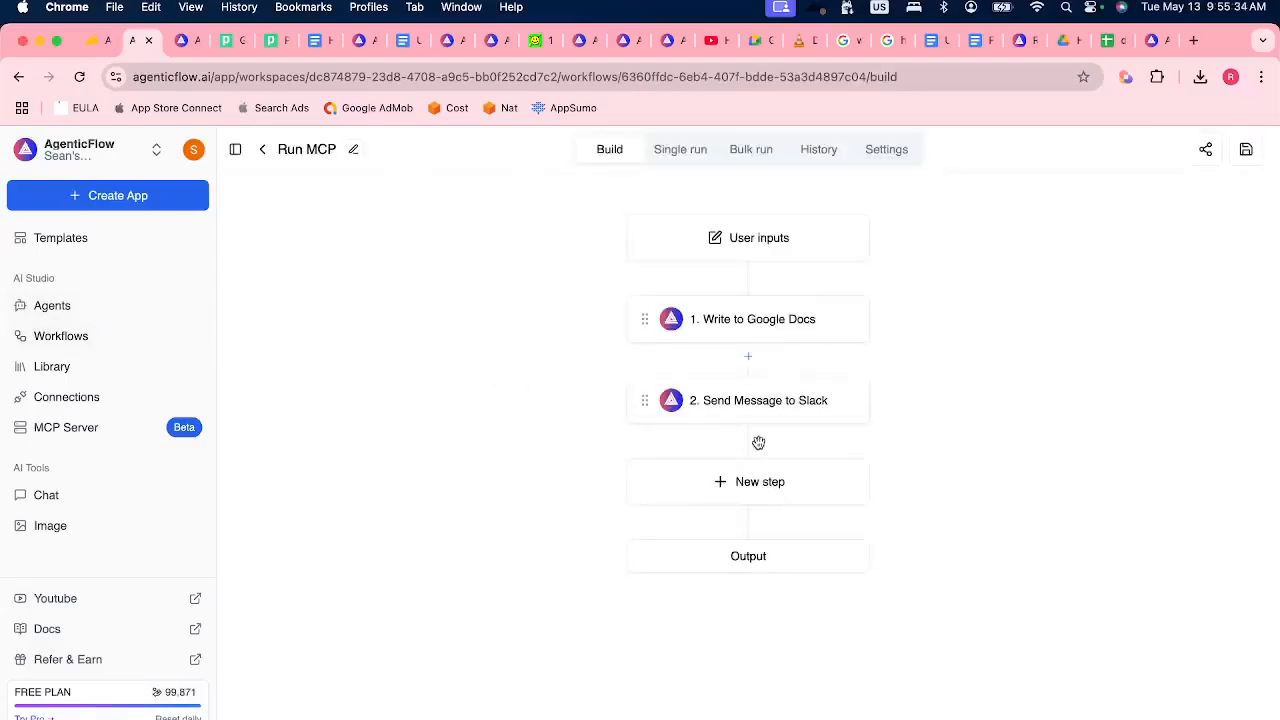
Search the workflow actions for "open" and add the OpenAI actions Ask Assistant, after Write to Google Docs, and Ask ChatGPT.
{"action": "left_click", "coordinate": [748, 358]}
{"action": "left_click", "coordinate": [869, 254]}
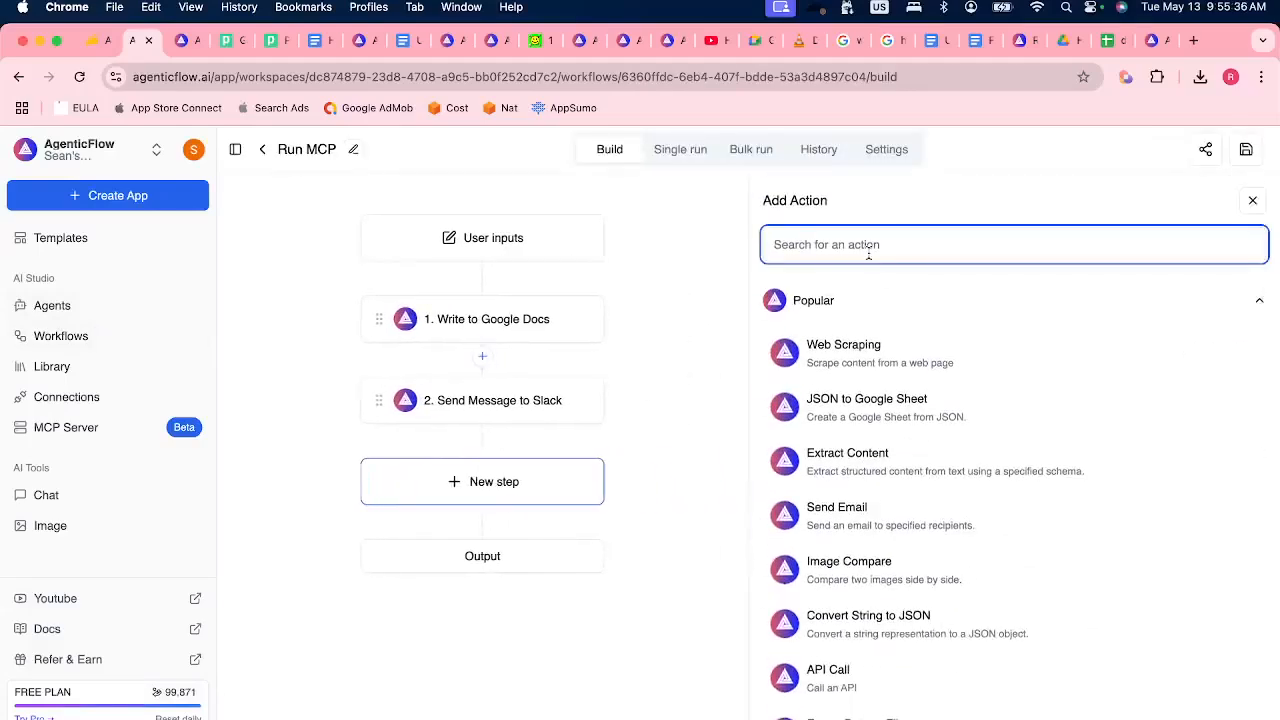
{"action": "type", "text": "open"}
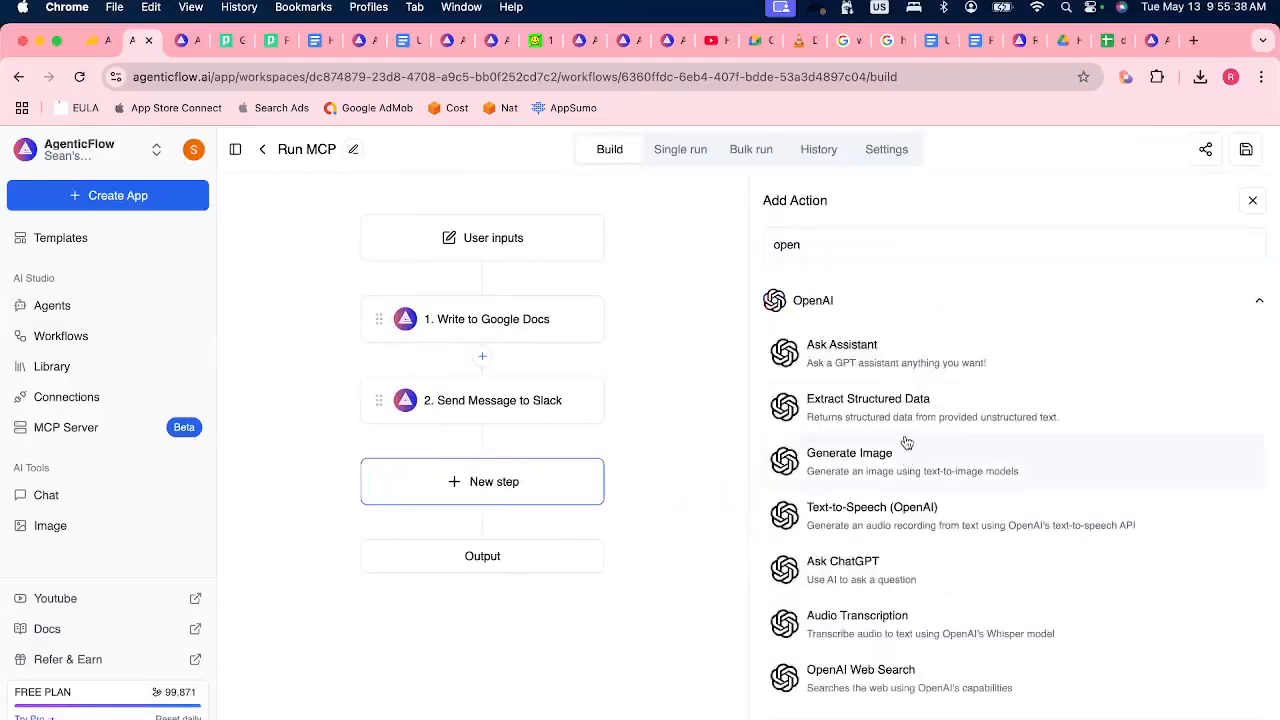
{"action": "left_click", "coordinate": [908, 346]}
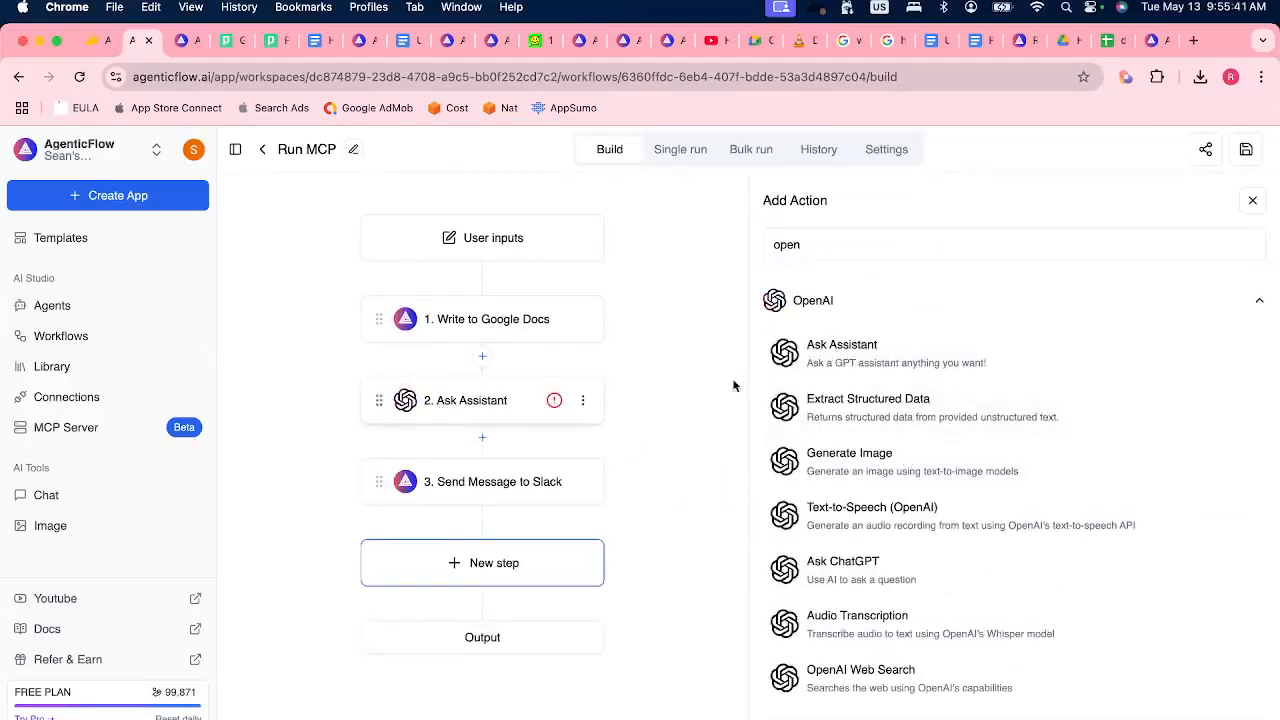
{"action": "left_click", "coordinate": [876, 565]}
Open the Ask ChatGPT step and examine its OpenAI connection and model settings.
{"action": "left_click", "coordinate": [520, 550]}
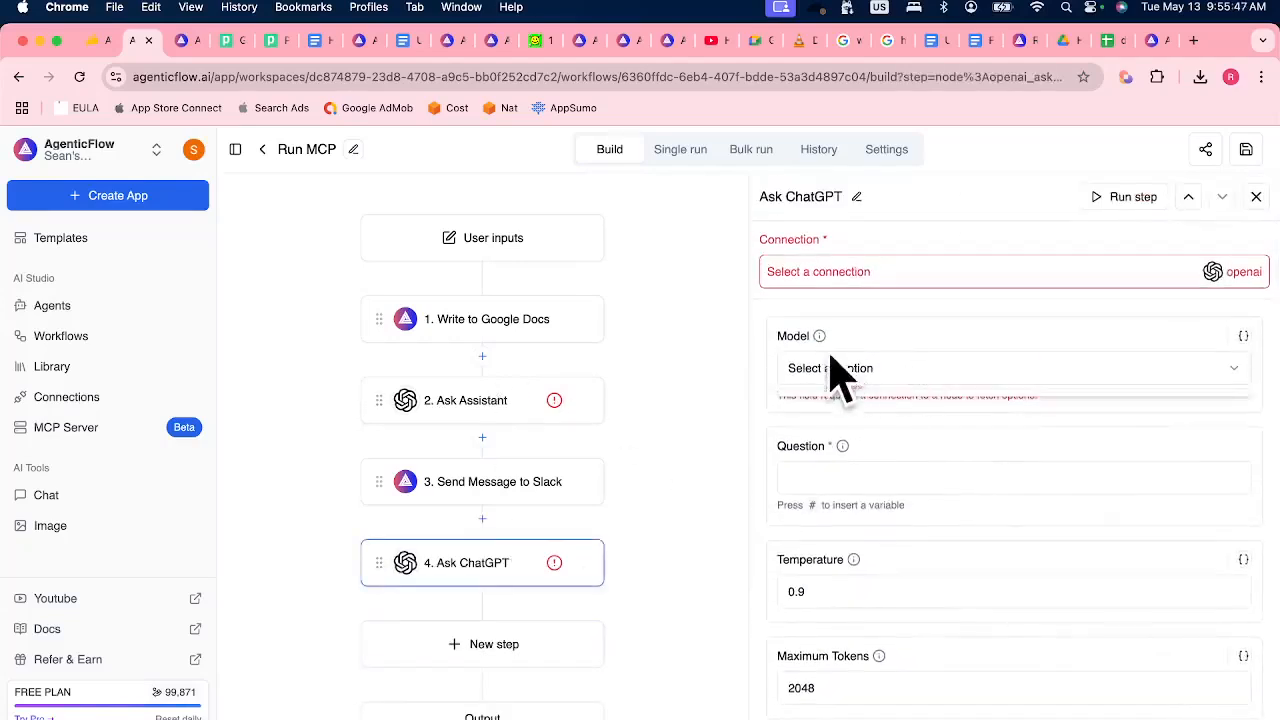
{"action": "left_click", "coordinate": [861, 266]}
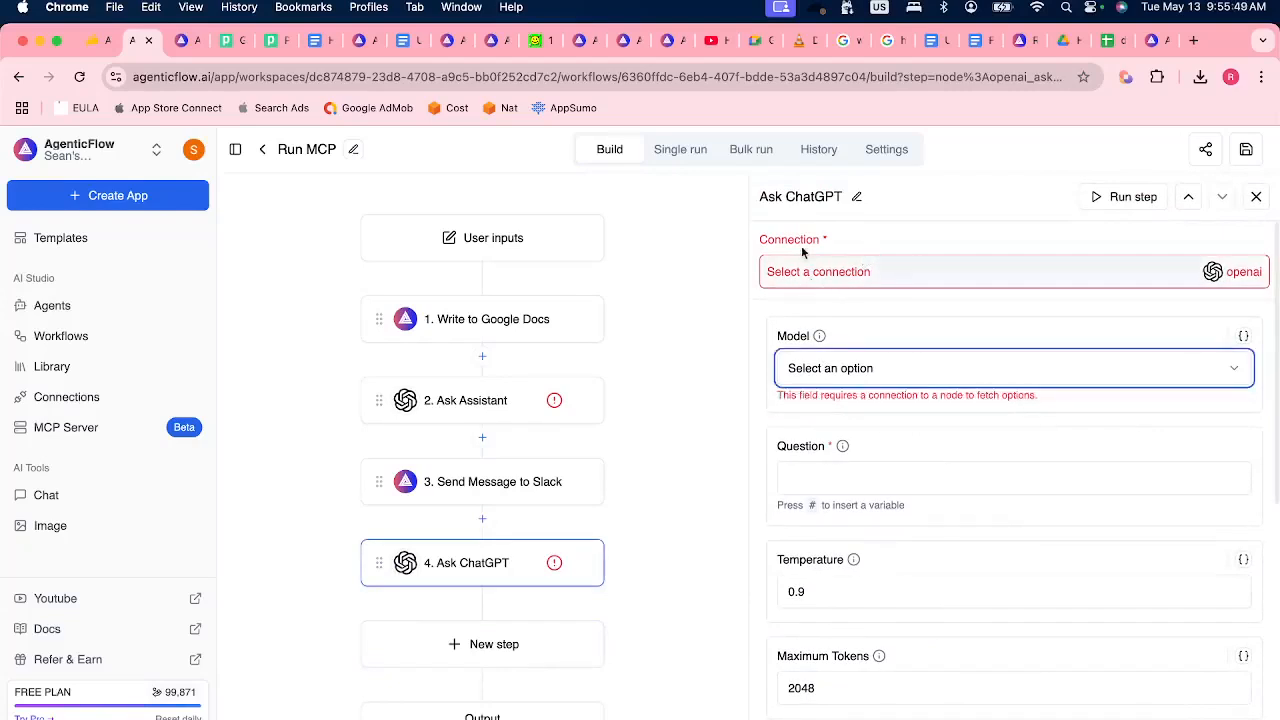
{"action": "left_click", "coordinate": [766, 305]}
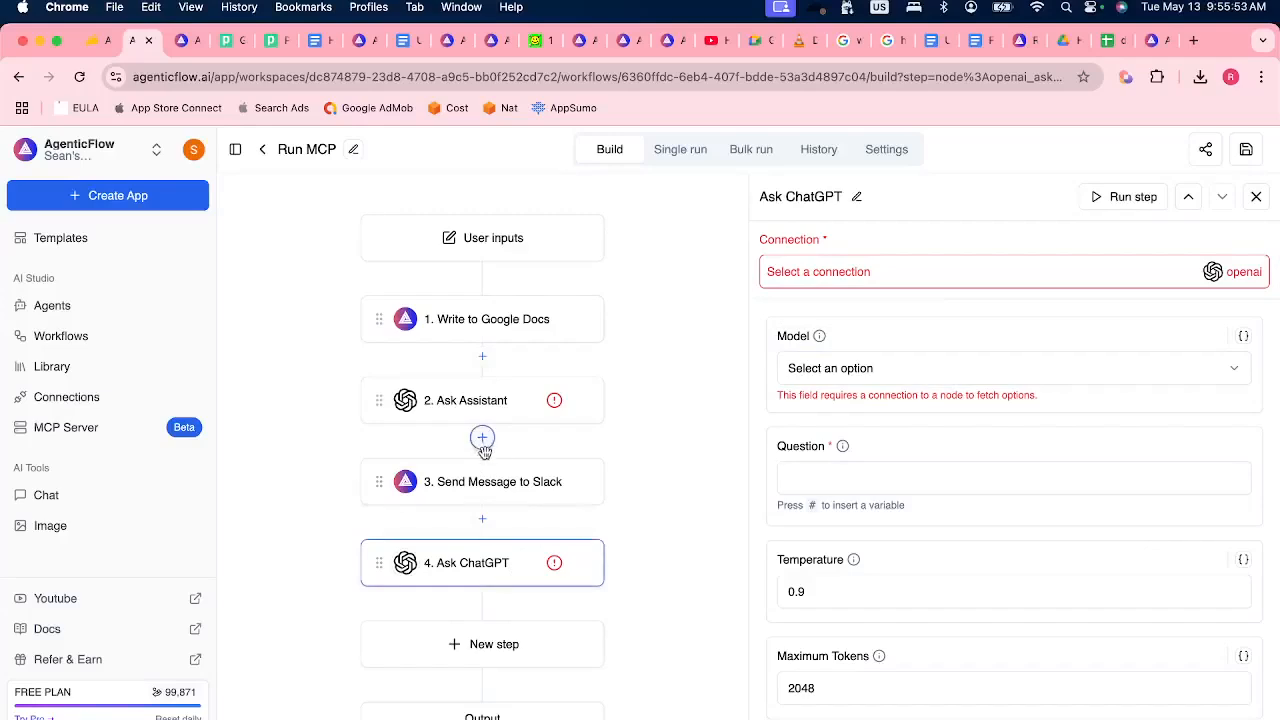
Open the "Ari, the Market Researcher" agent template and review its sample deep research report.
{"action": "left_click", "coordinate": [110, 248]}
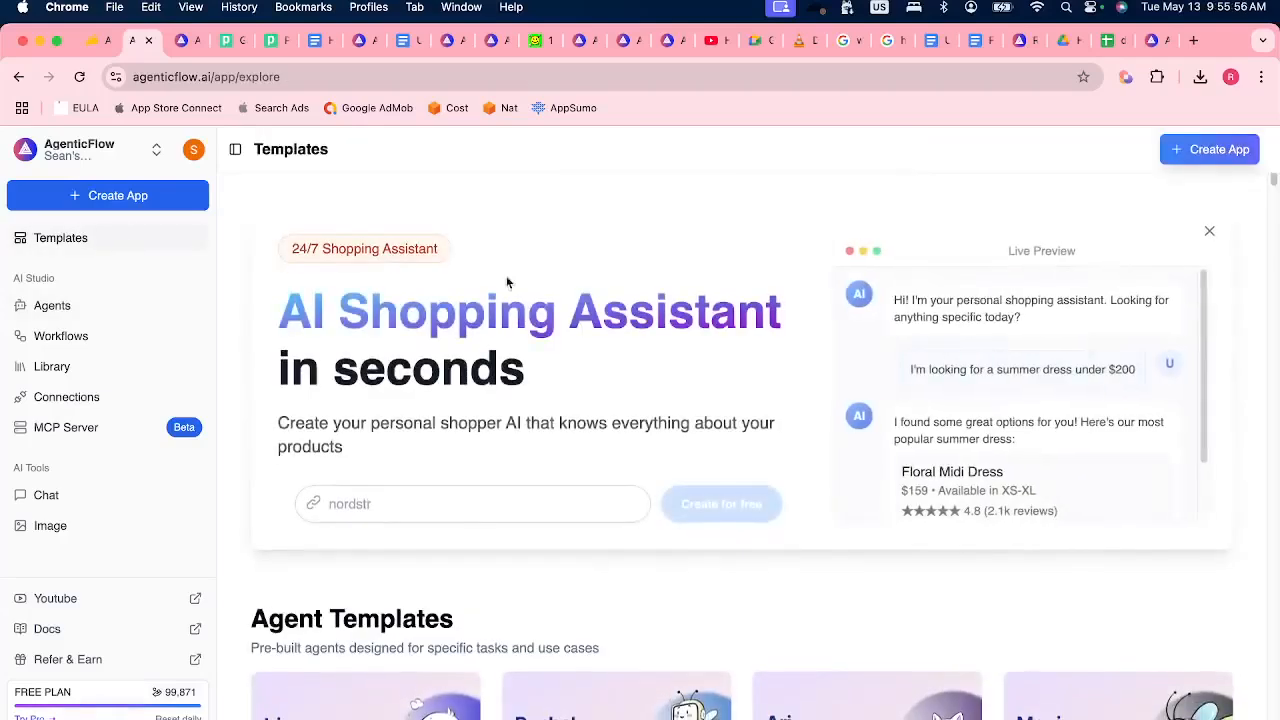
{"action": "scroll", "coordinate": [891, 587], "scroll_direction": "down", "scroll_amount": 3}
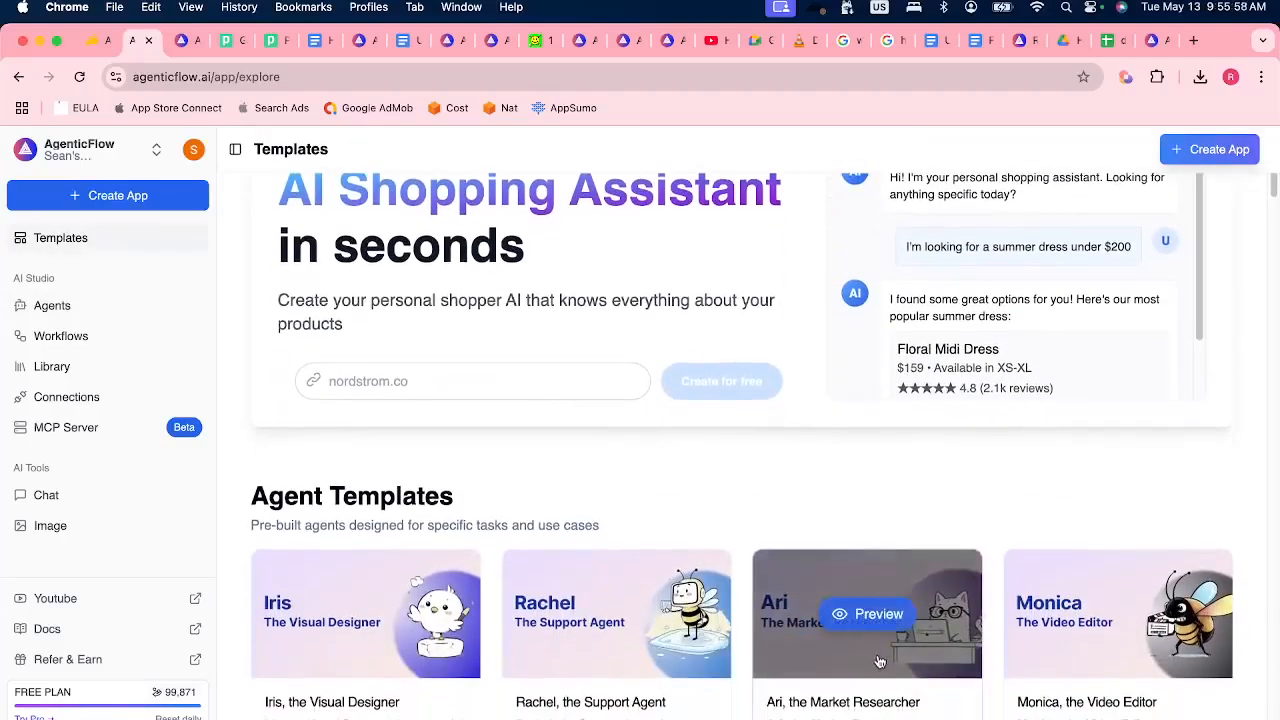
{"action": "scroll", "coordinate": [885, 600], "scroll_direction": "down", "scroll_amount": 2}
{"action": "left_click", "coordinate": [878, 673]}
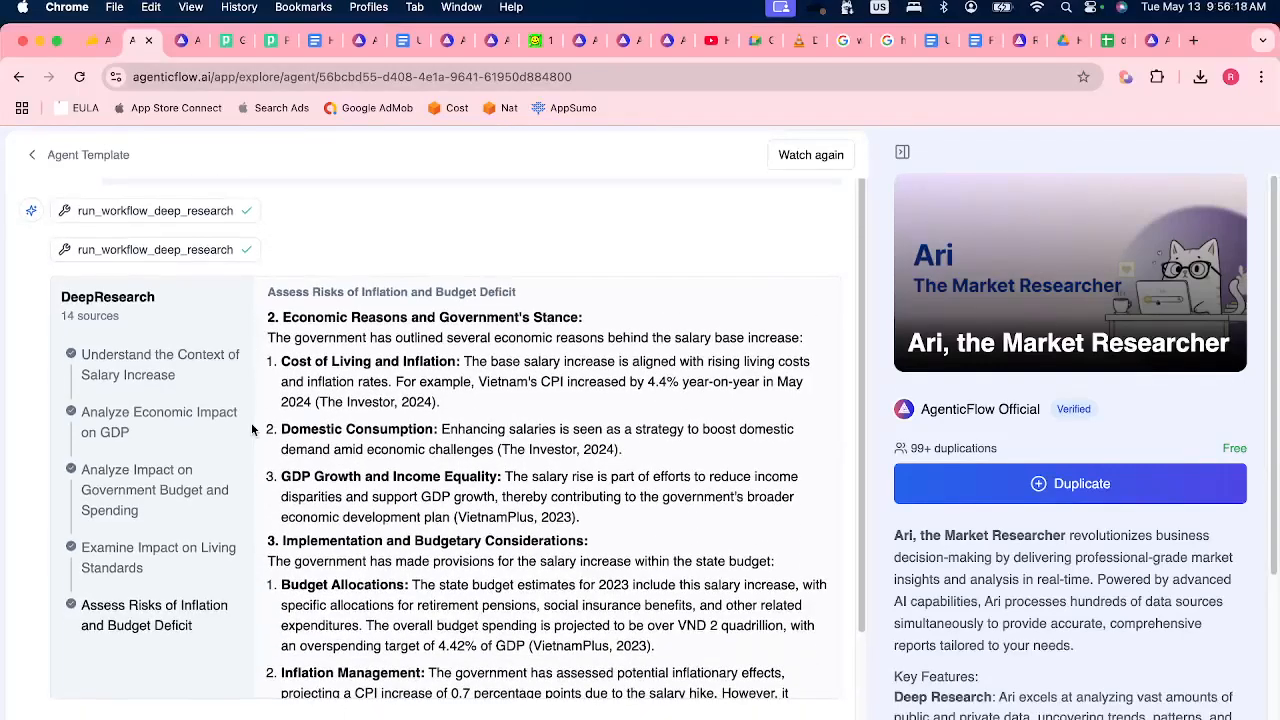
{"action": "scroll", "coordinate": [252, 430], "scroll_direction": "down", "scroll_amount": 5}
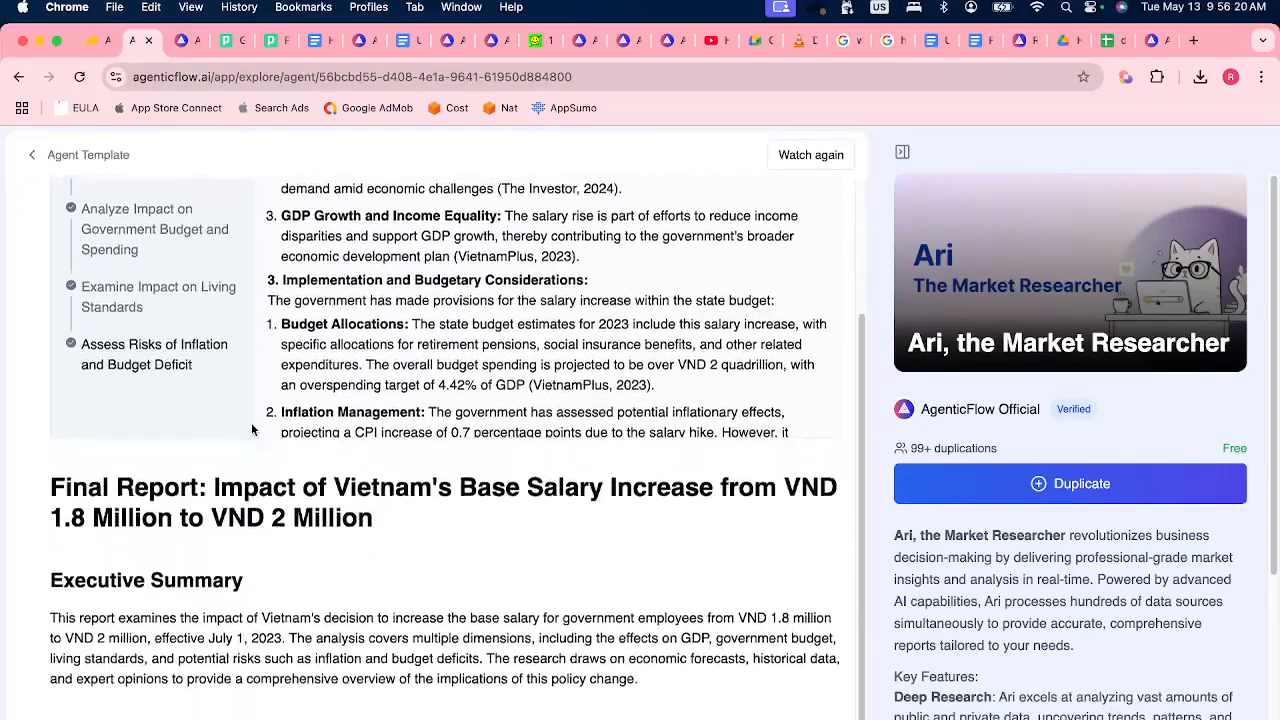
{"action": "scroll", "coordinate": [275, 563], "scroll_direction": "down", "scroll_amount": 3}
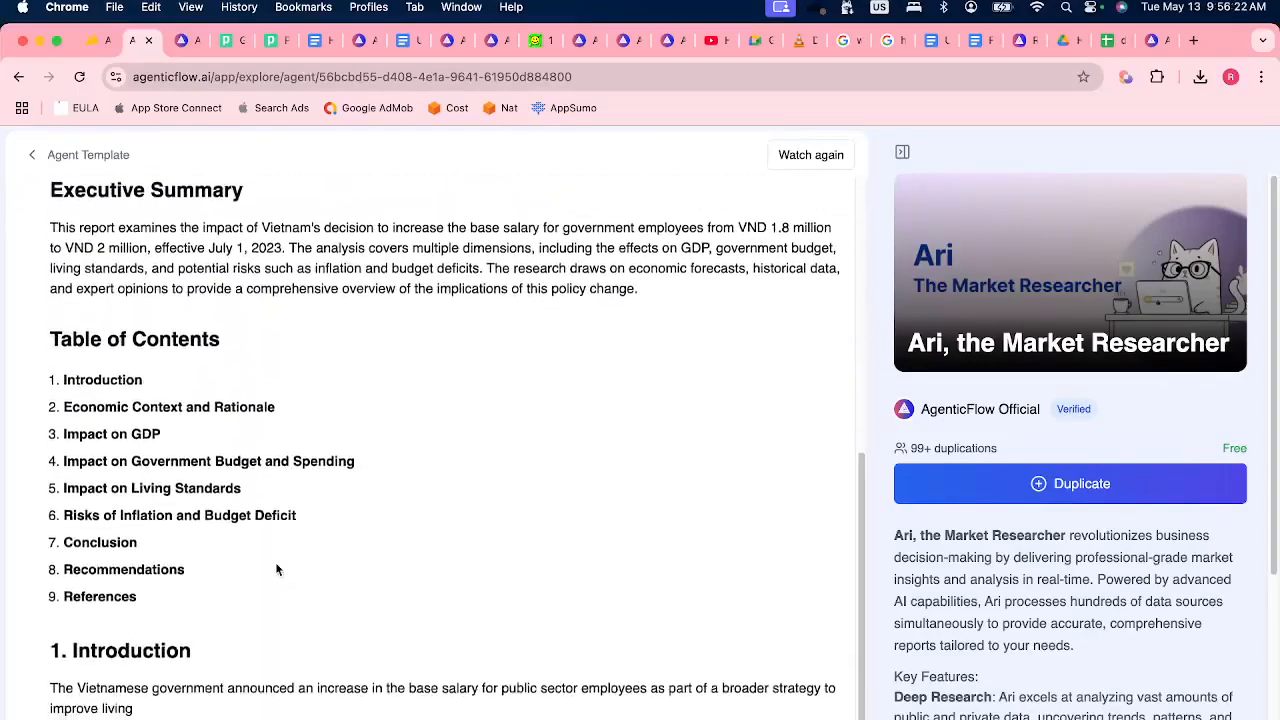
{"action": "scroll", "coordinate": [277, 569], "scroll_direction": "up", "scroll_amount": 5}
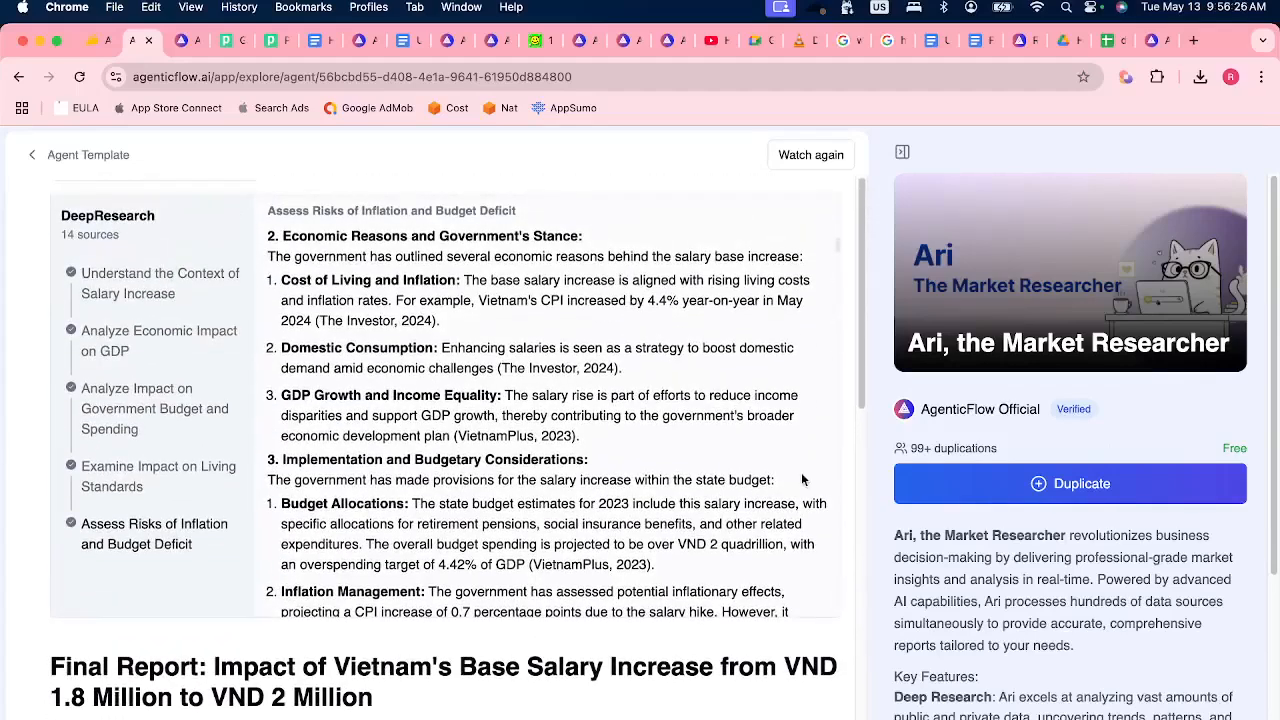
Duplicate the "Ari, the Market Researcher" agent template and view the OpenAI authorization setup for its Deep Research workflow.
{"action": "left_click", "coordinate": [1094, 484]}
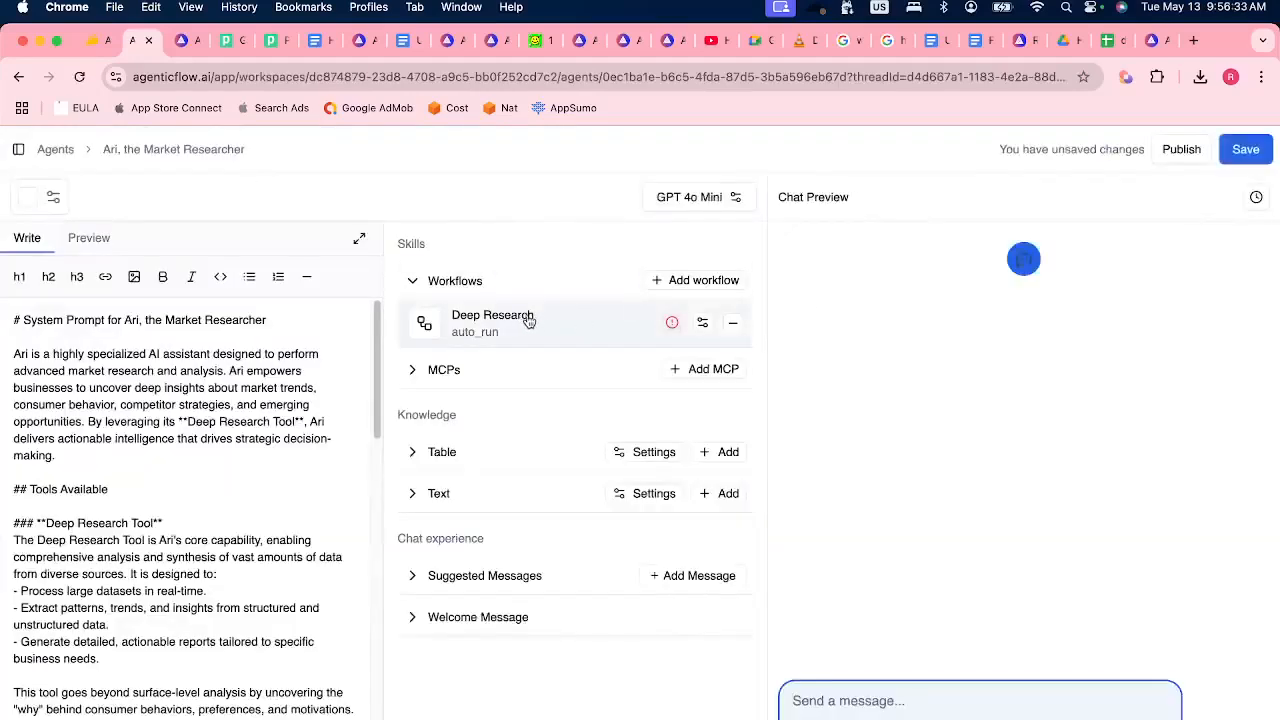
{"action": "left_click", "coordinate": [671, 330]}
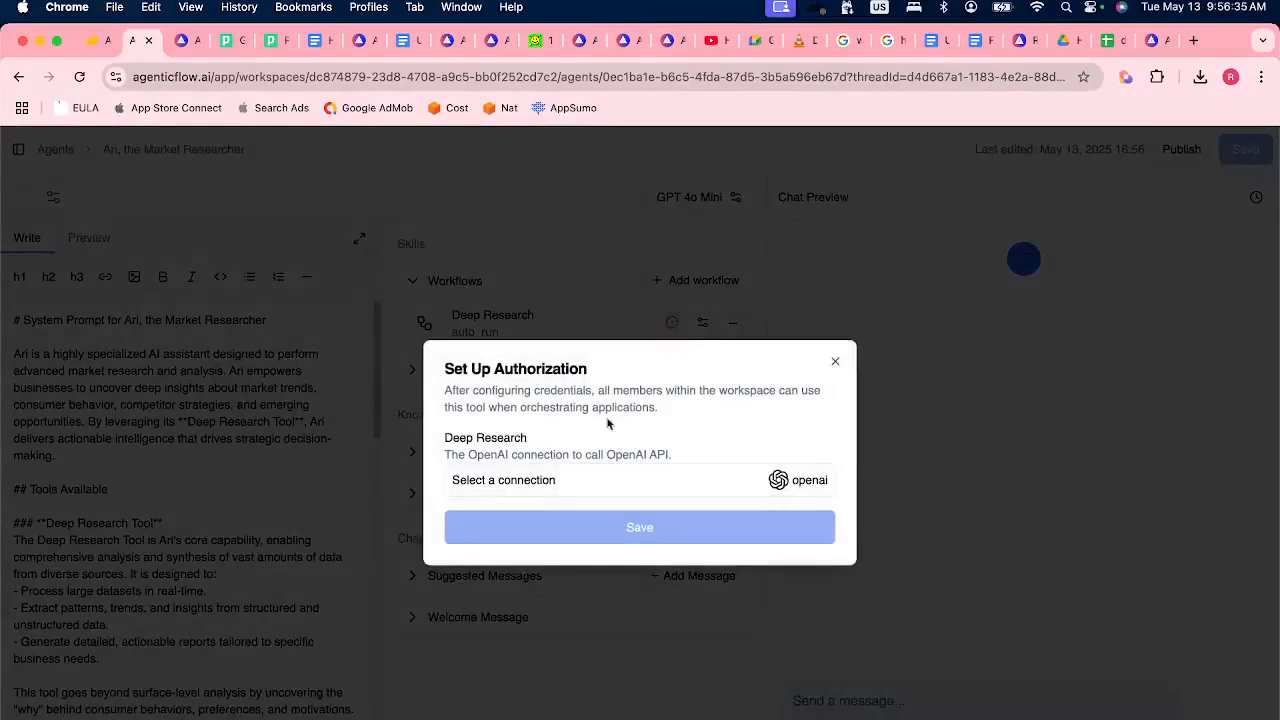
{"action": "left_click", "coordinate": [919, 419]}
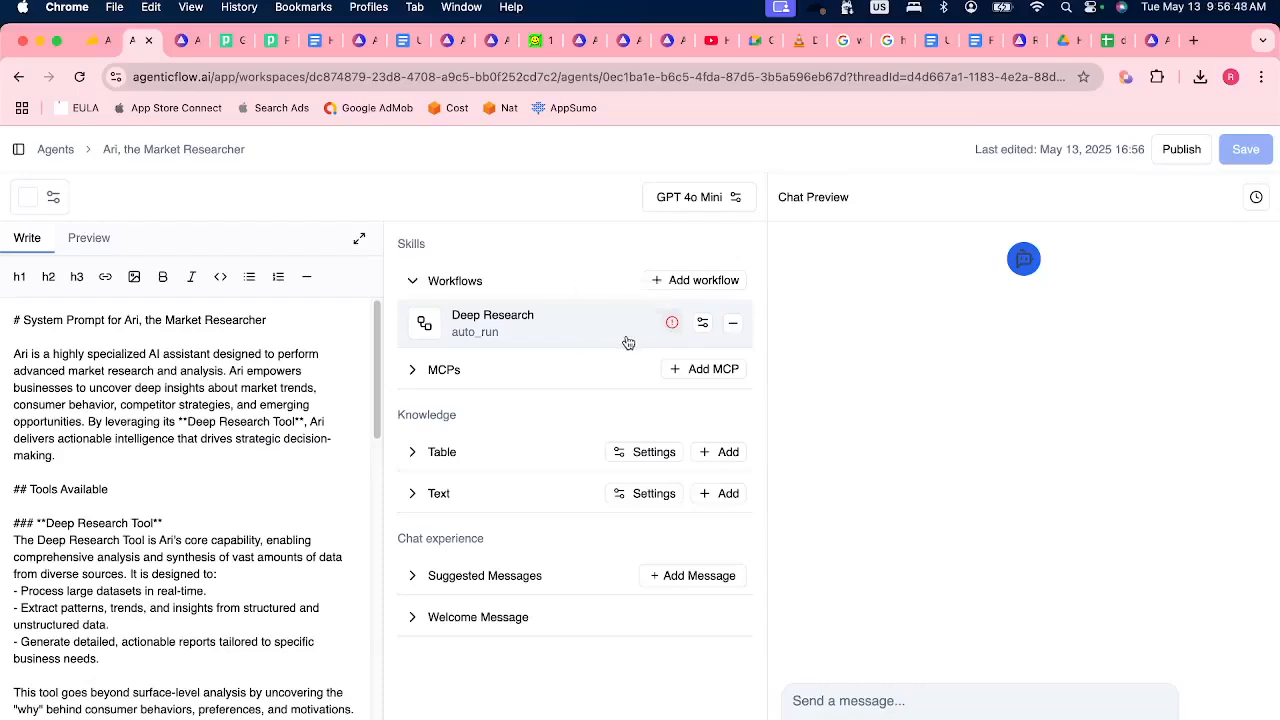
Check the Discord chat, return to the agent, and open its Deep Research workflow step to show the OpenAI connection setting.
{"action": "key", "text": "super+Tab"}
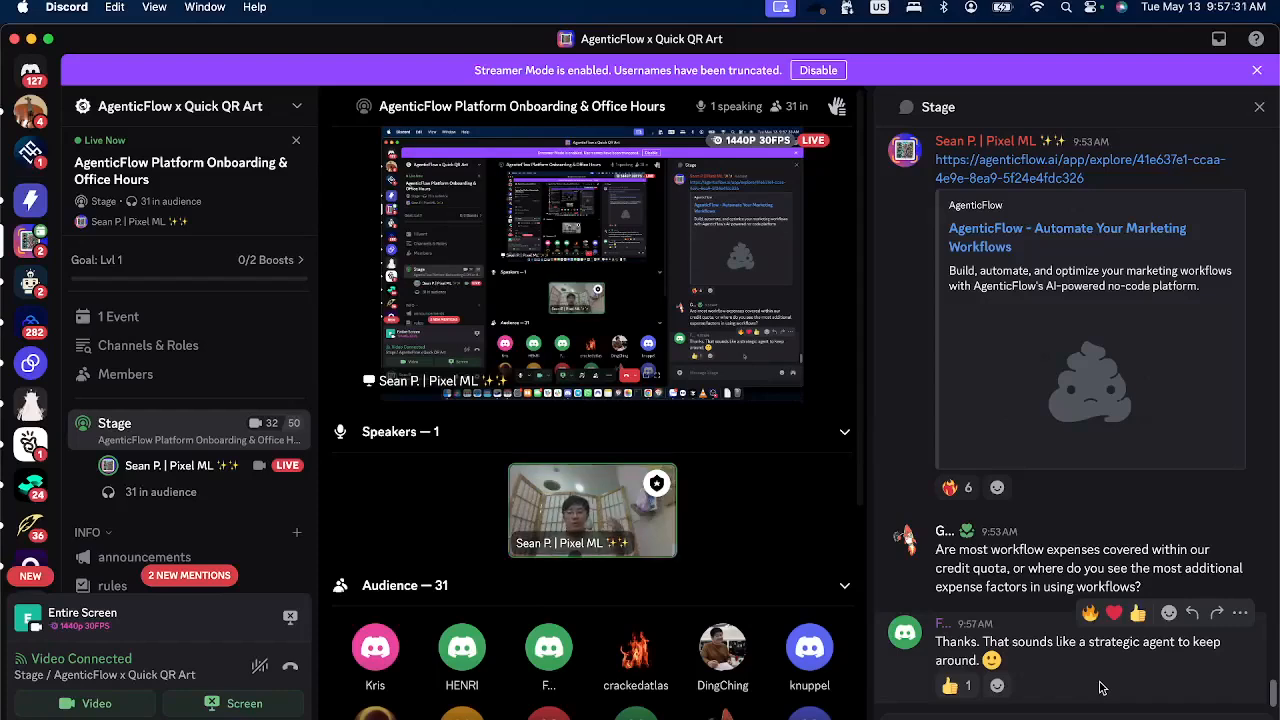
{"action": "key", "text": "super+Tab"}
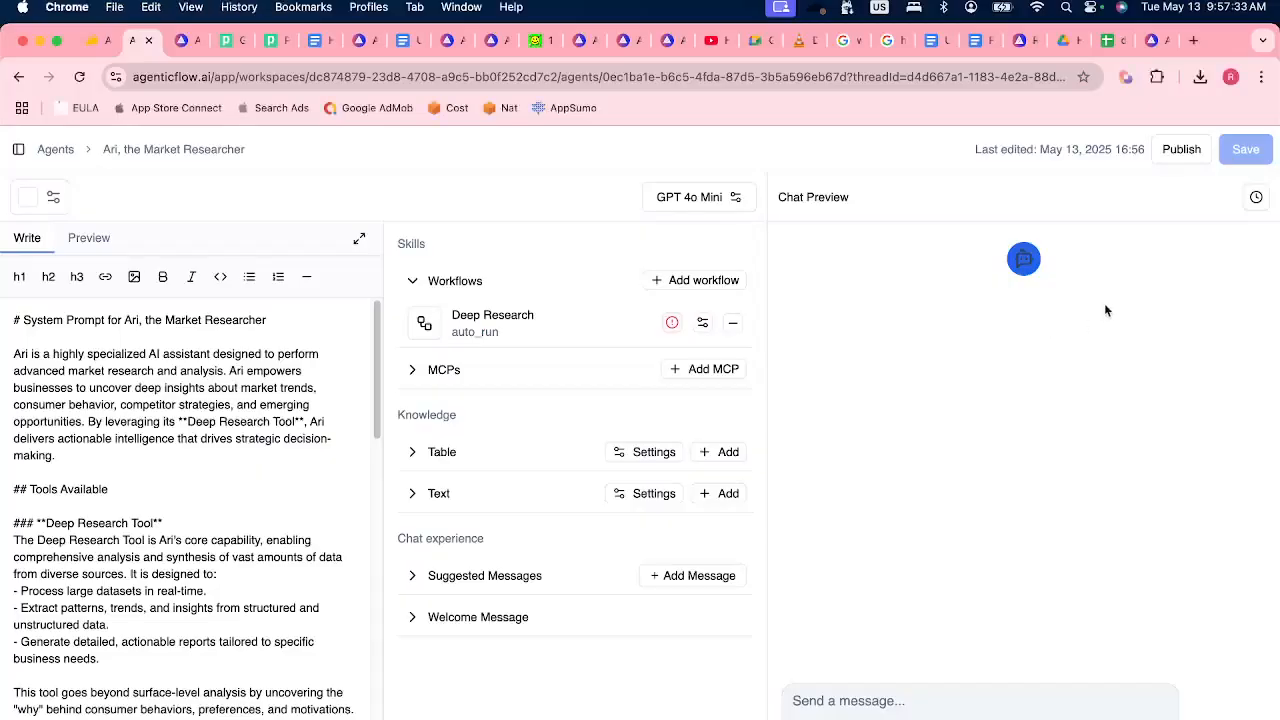
{"action": "left_click", "coordinate": [487, 321]}
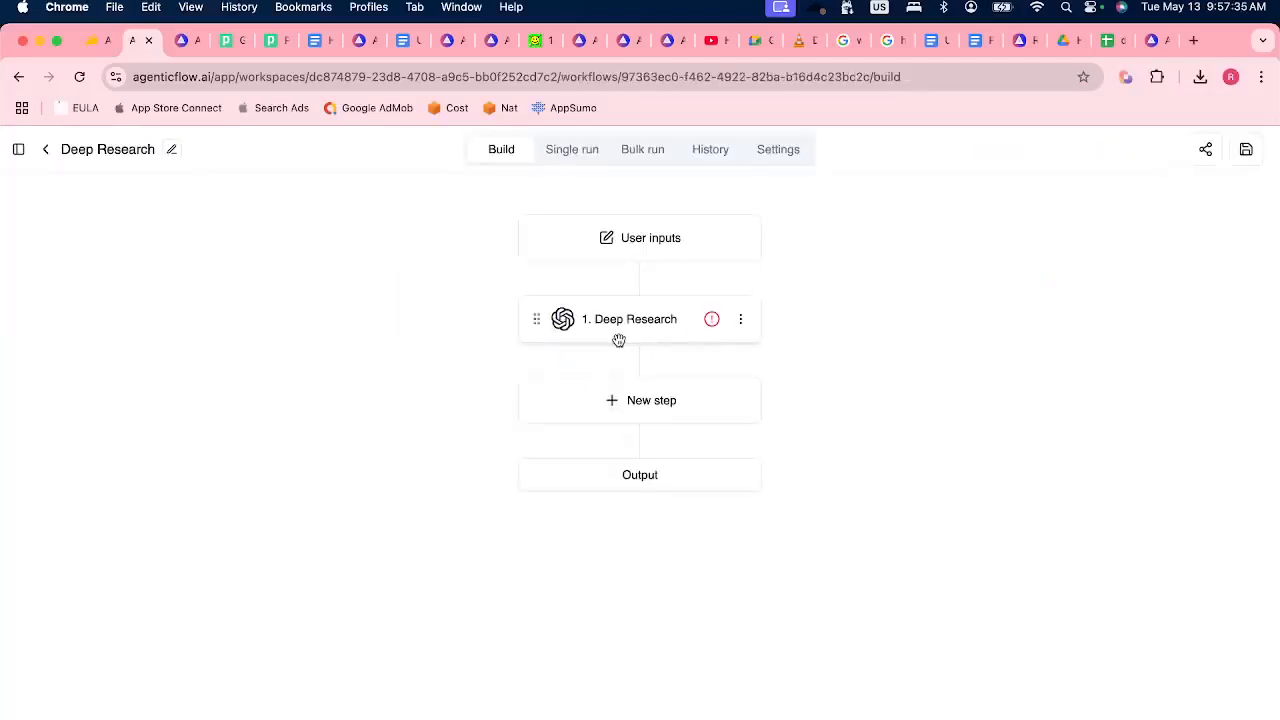
{"action": "left_click", "coordinate": [617, 335]}
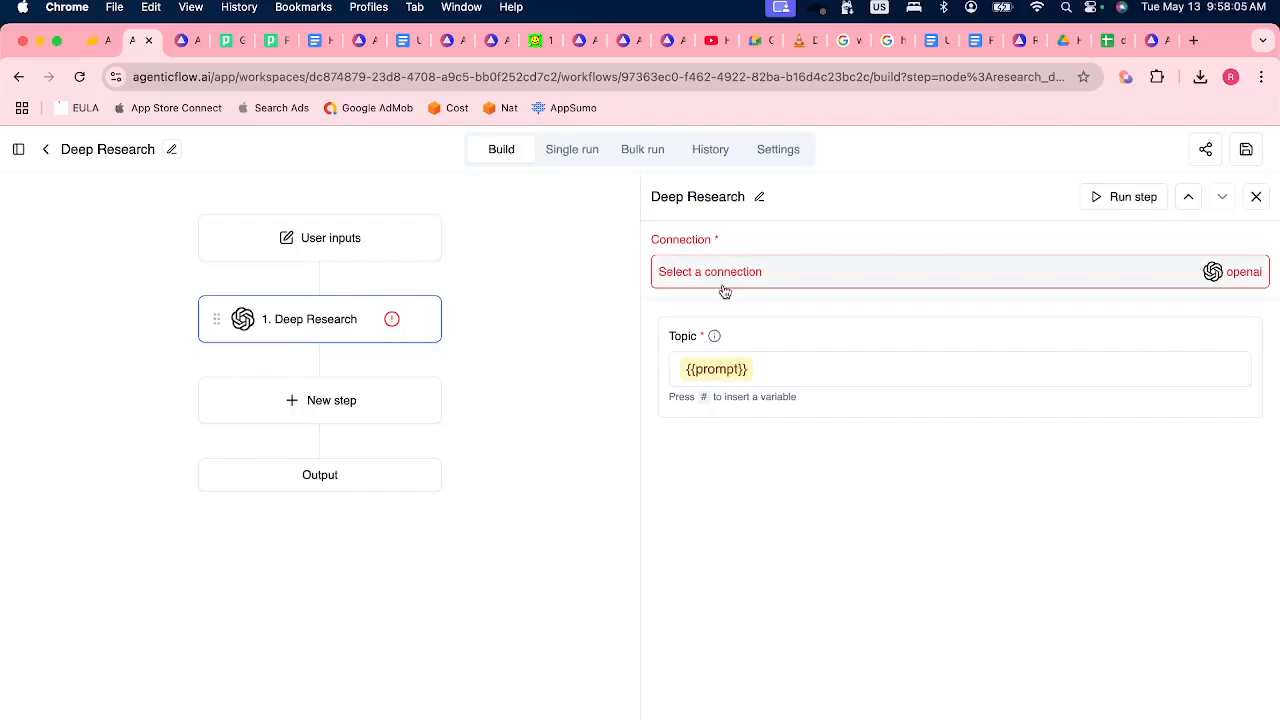
Switch to Discord and read the audience's latest messages in the Stage chat.
{"action": "key", "text": "super+Tab"}
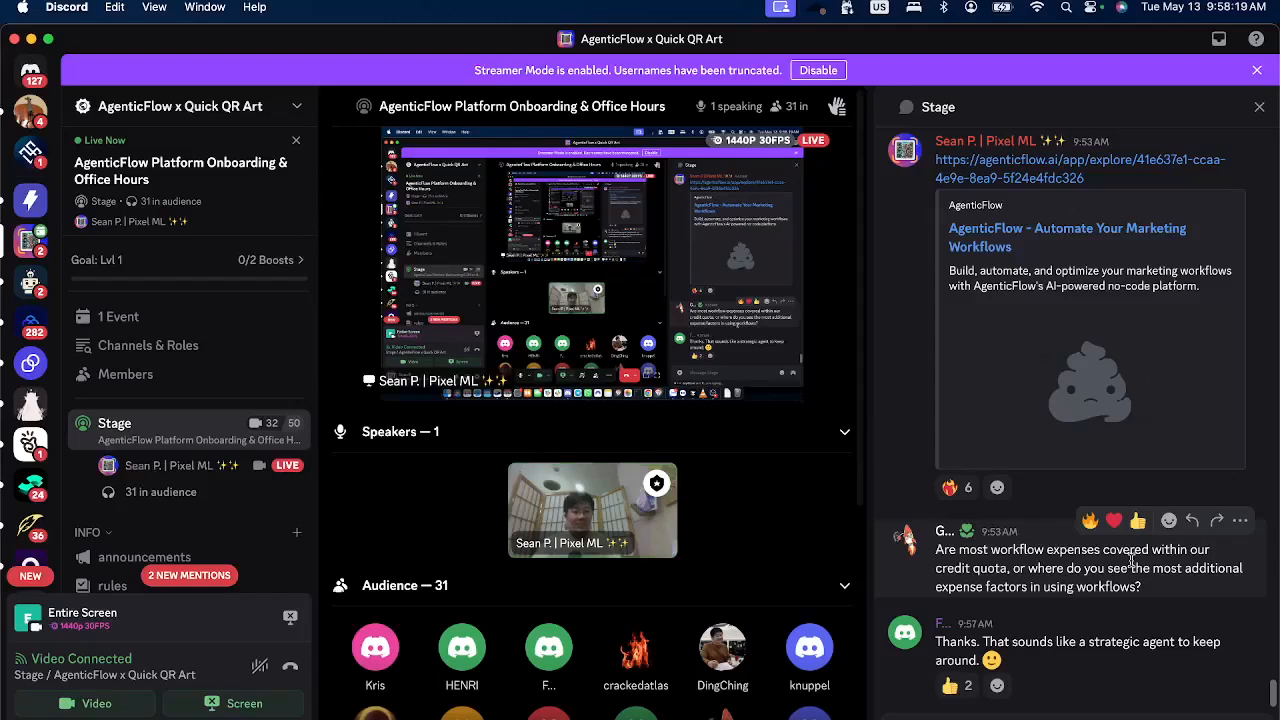
{"action": "left_click", "coordinate": [945, 531]}
{"action": "left_click", "coordinate": [1023, 692]}
{"action": "left_click", "coordinate": [1019, 630]}
{"action": "left_click", "coordinate": [1242, 678]}
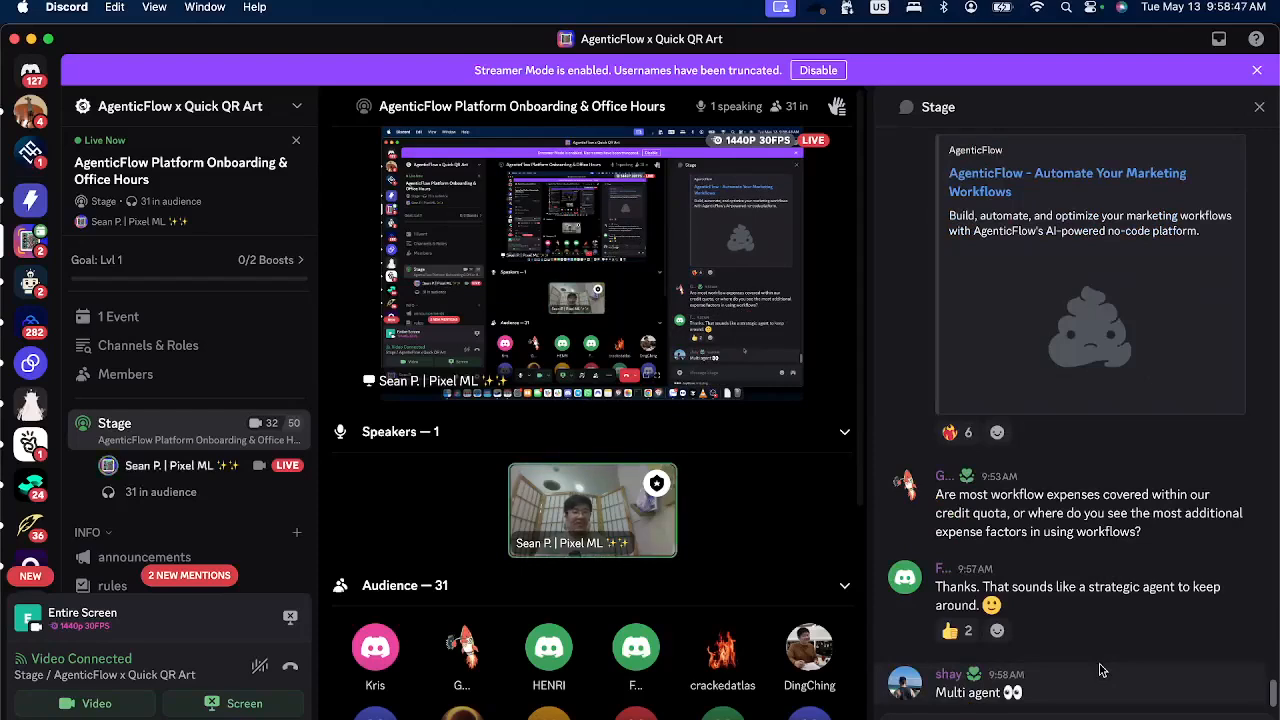
{"action": "mouse_move", "coordinate": [1103, 666]}
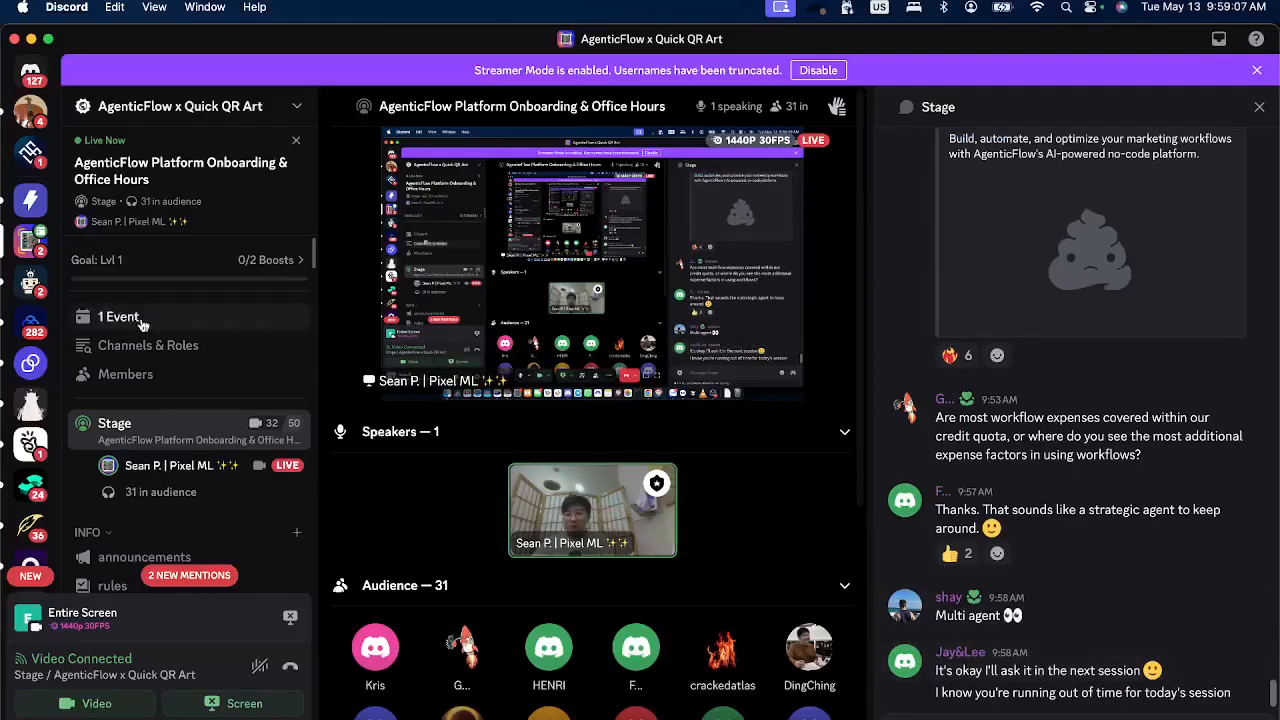
Open the announcements channel and visit the YouTube link of the "Multi-Agent Systems" video.
{"action": "left_click", "coordinate": [136, 557]}
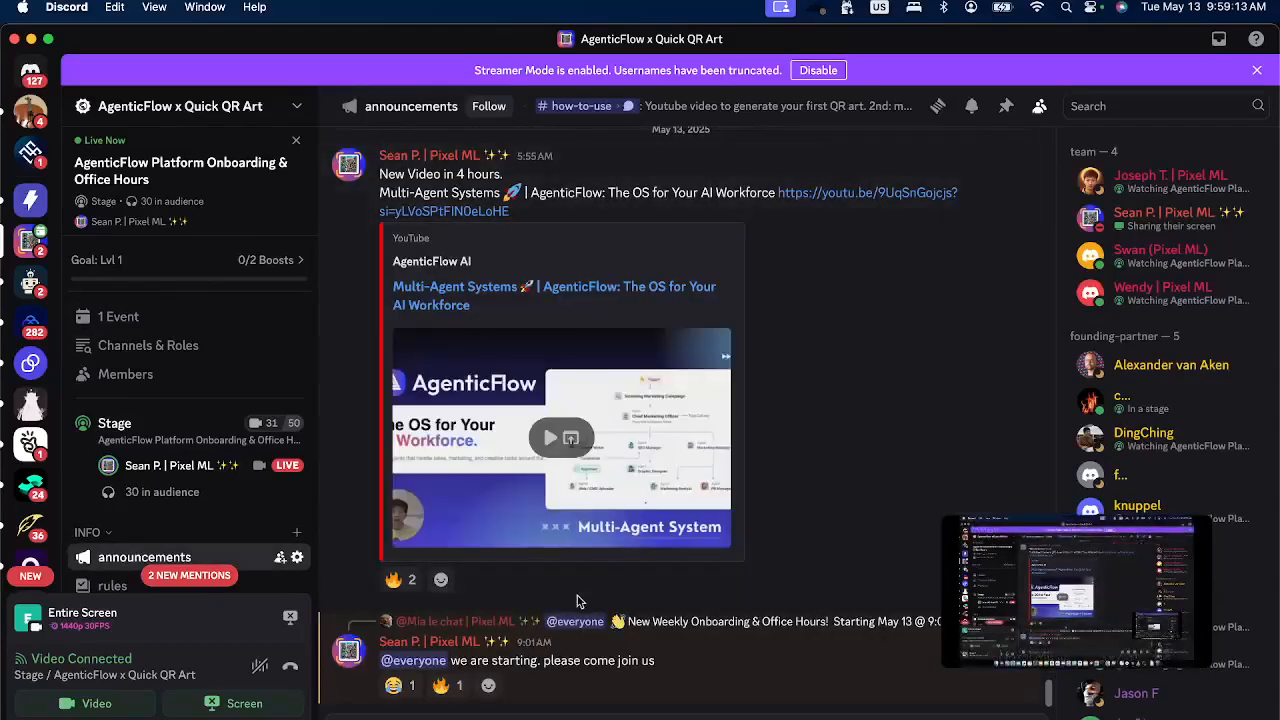
{"action": "left_click", "coordinate": [469, 290]}
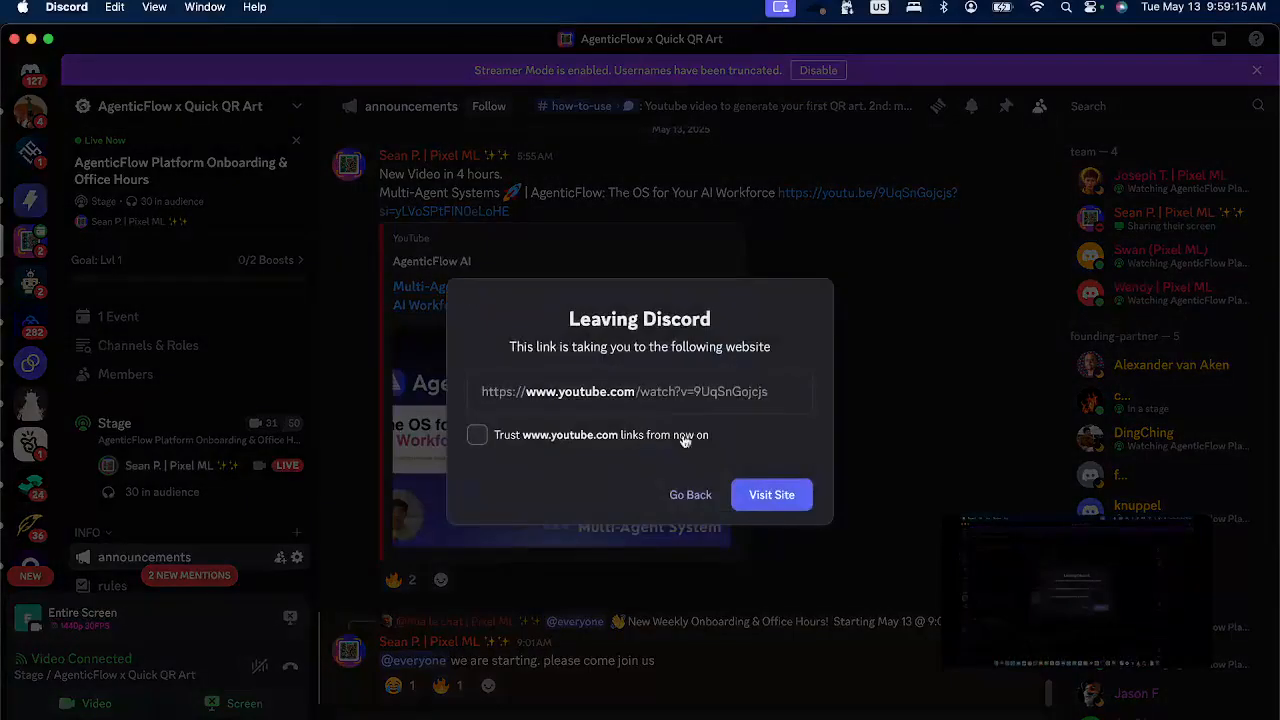
{"action": "left_click", "coordinate": [767, 495]}
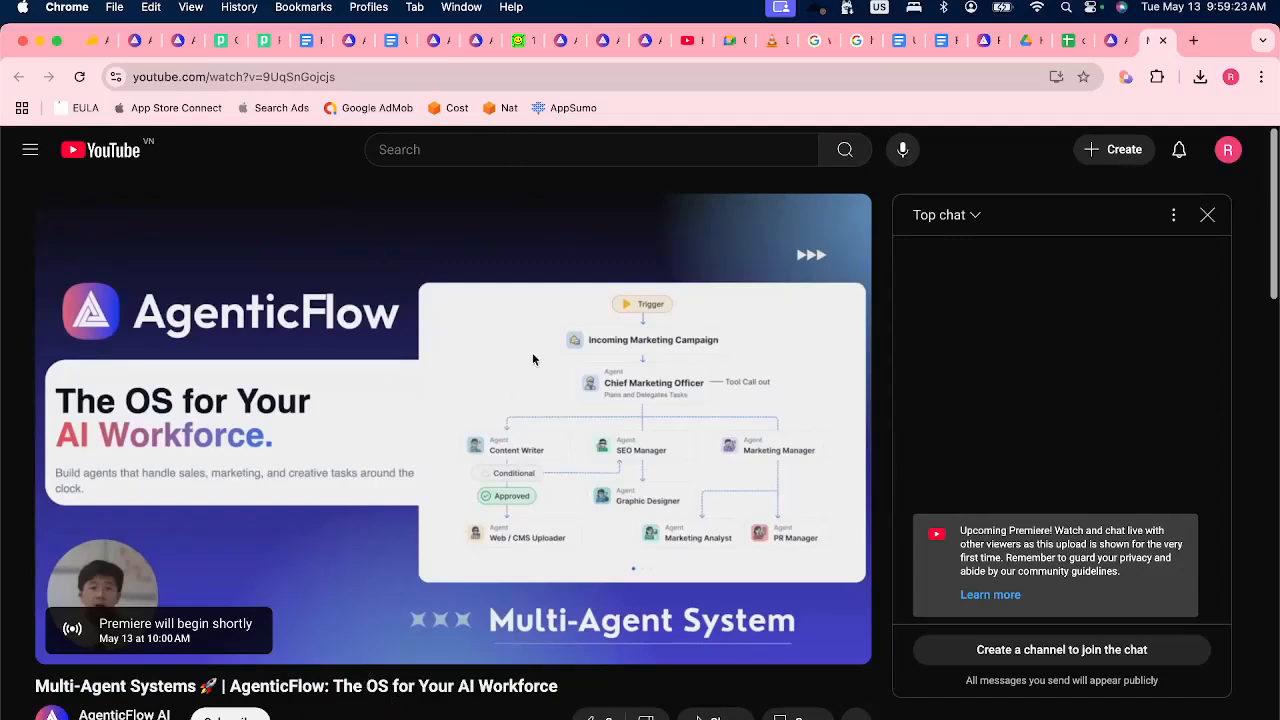
Load agenticflow.ai/mas-pre-order in a new browser tab.
{"action": "key", "text": "super+t"}
{"action": "type", "text": "a"}
{"action": "key", "text": "Right"}
{"action": "key", "text": "BackSpace"}
{"action": "key", "text": "BackSpace"}
{"action": "key", "text": "BackSpace"}
{"action": "key", "text": "BackSpace"}
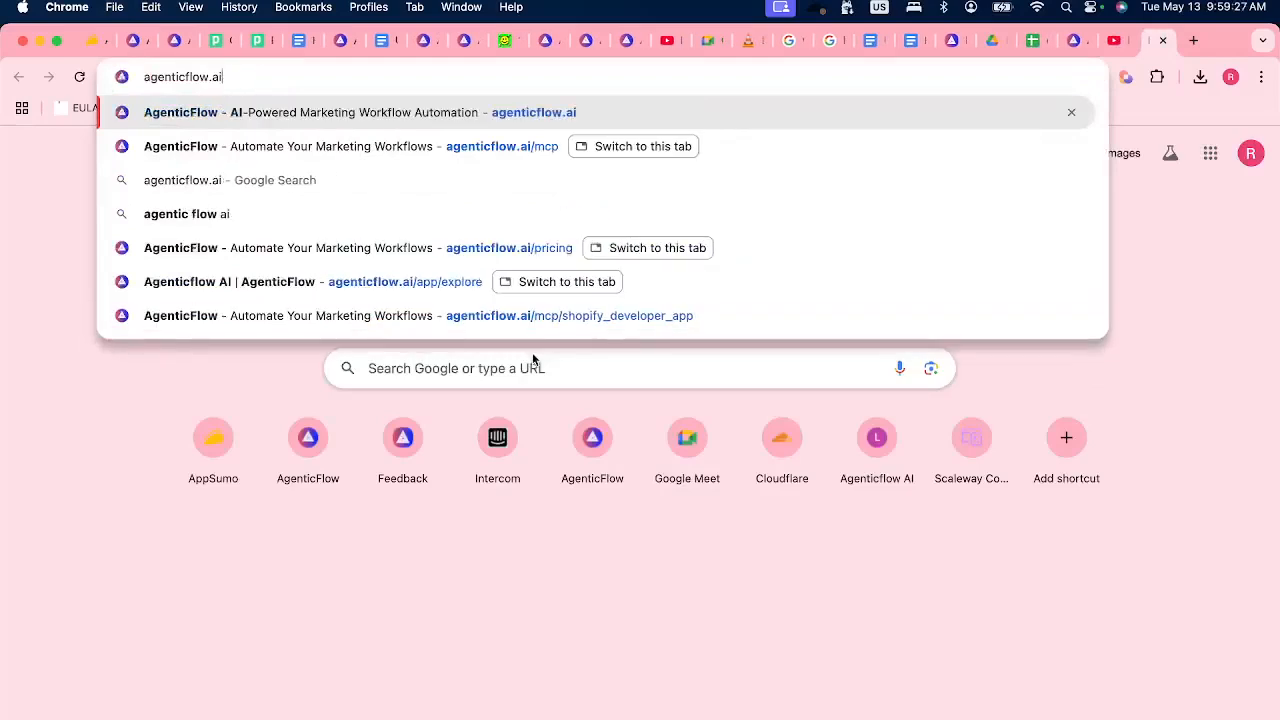
{"action": "type", "text": "/mas"}
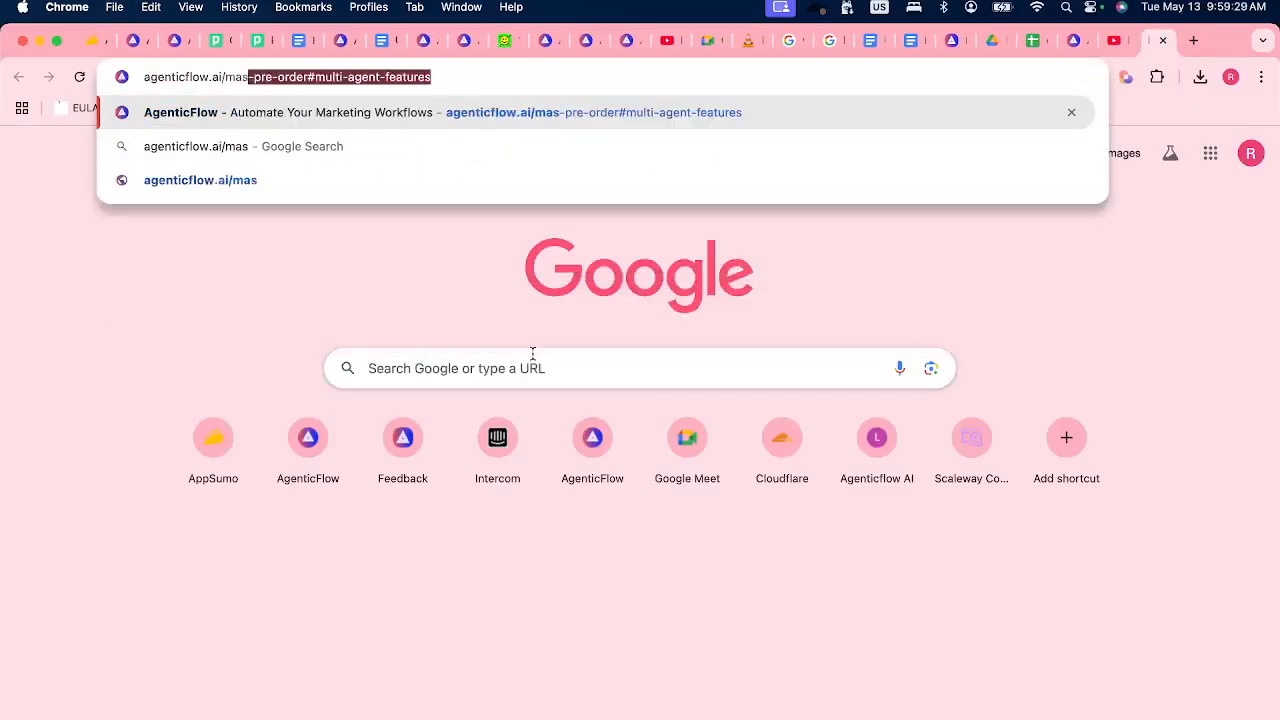
{"action": "type", "text": "-pre"}
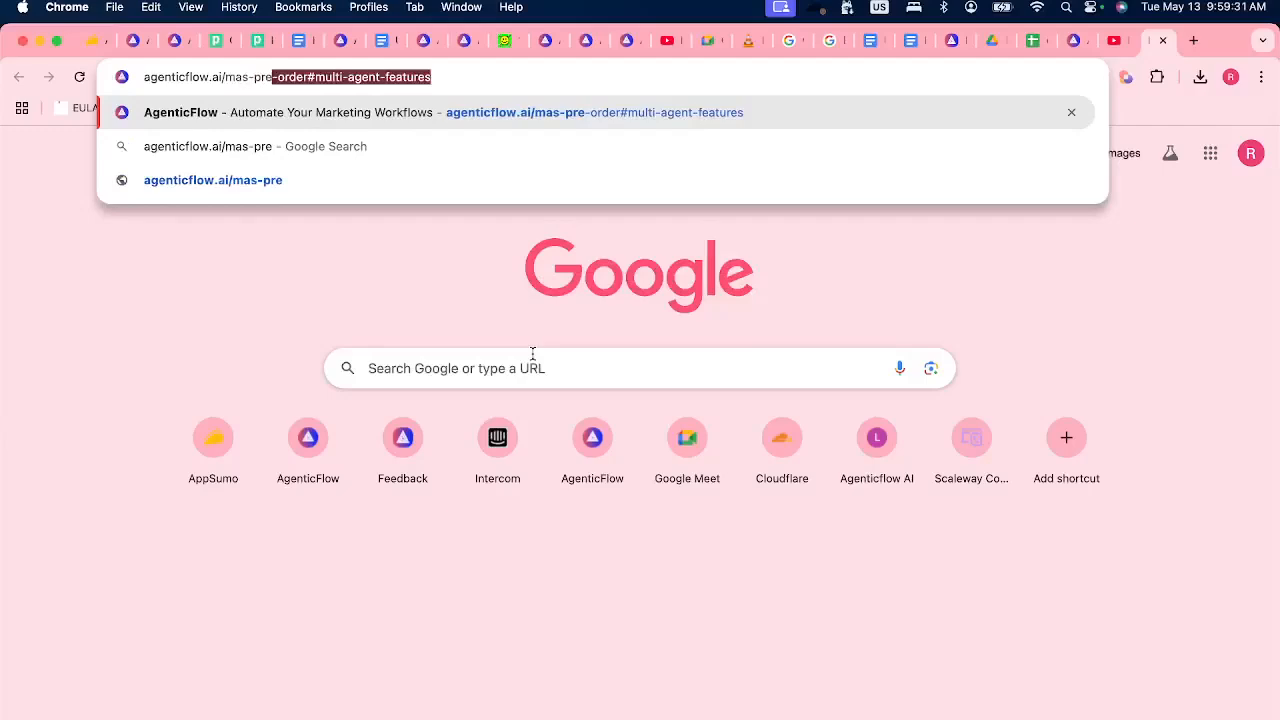
{"action": "type", "text": "-order"}
{"action": "key", "text": "Delete"}
{"action": "key", "text": "Return"}
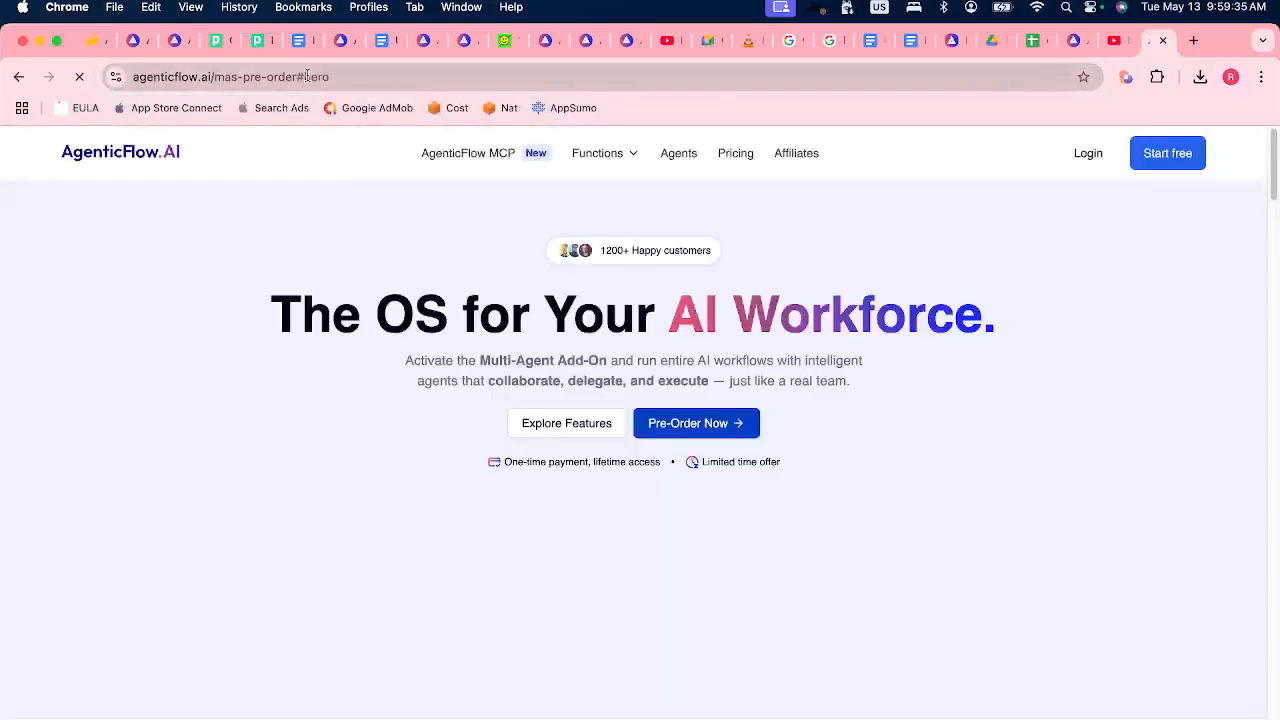
Copy the pre-order page's address, view its intro video section, and share the link in the Discord Stage chat.
{"action": "left_click", "coordinate": [307, 76]}
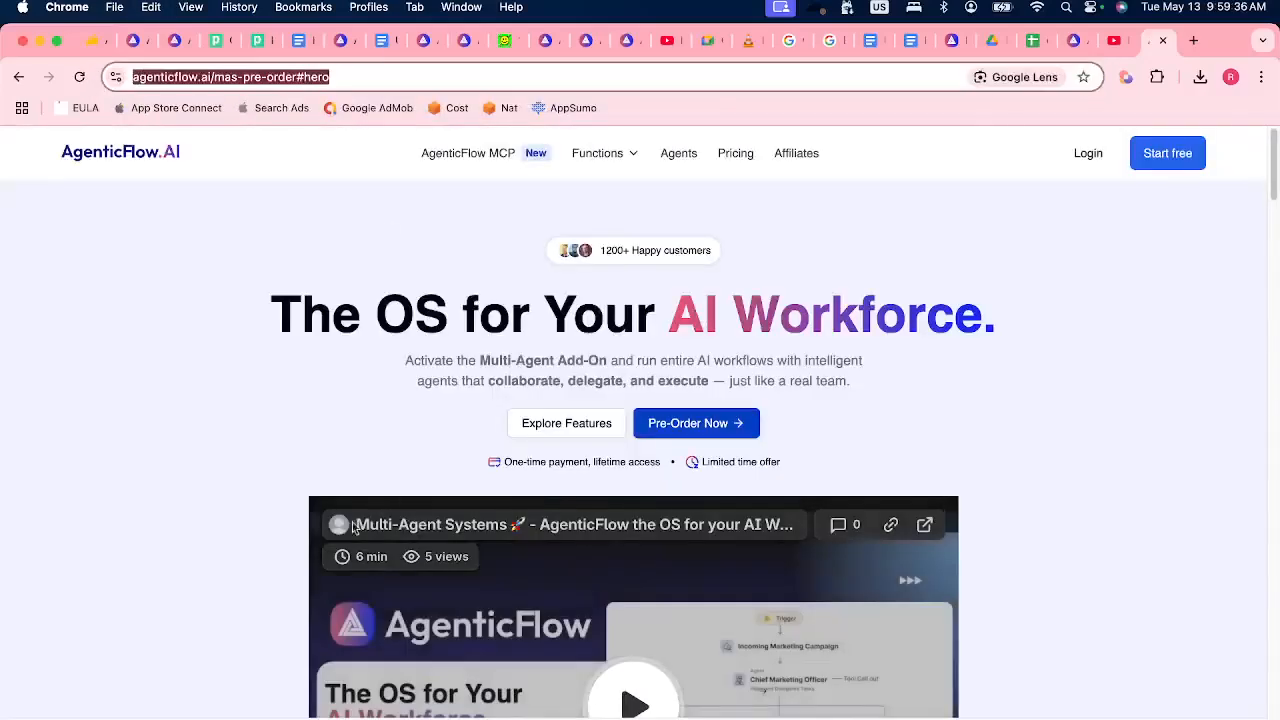
{"action": "scroll", "coordinate": [359, 522], "scroll_direction": "down", "scroll_amount": 3}
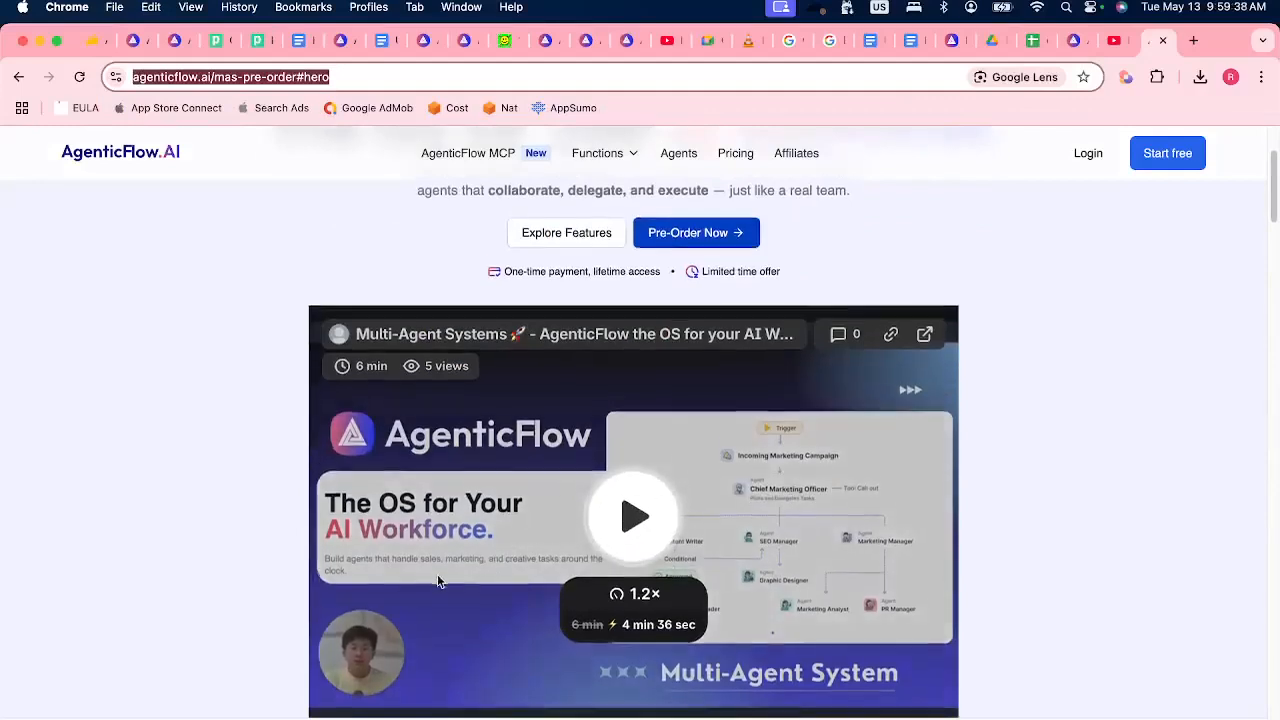
{"action": "scroll", "coordinate": [437, 581], "scroll_direction": "down", "scroll_amount": 1}
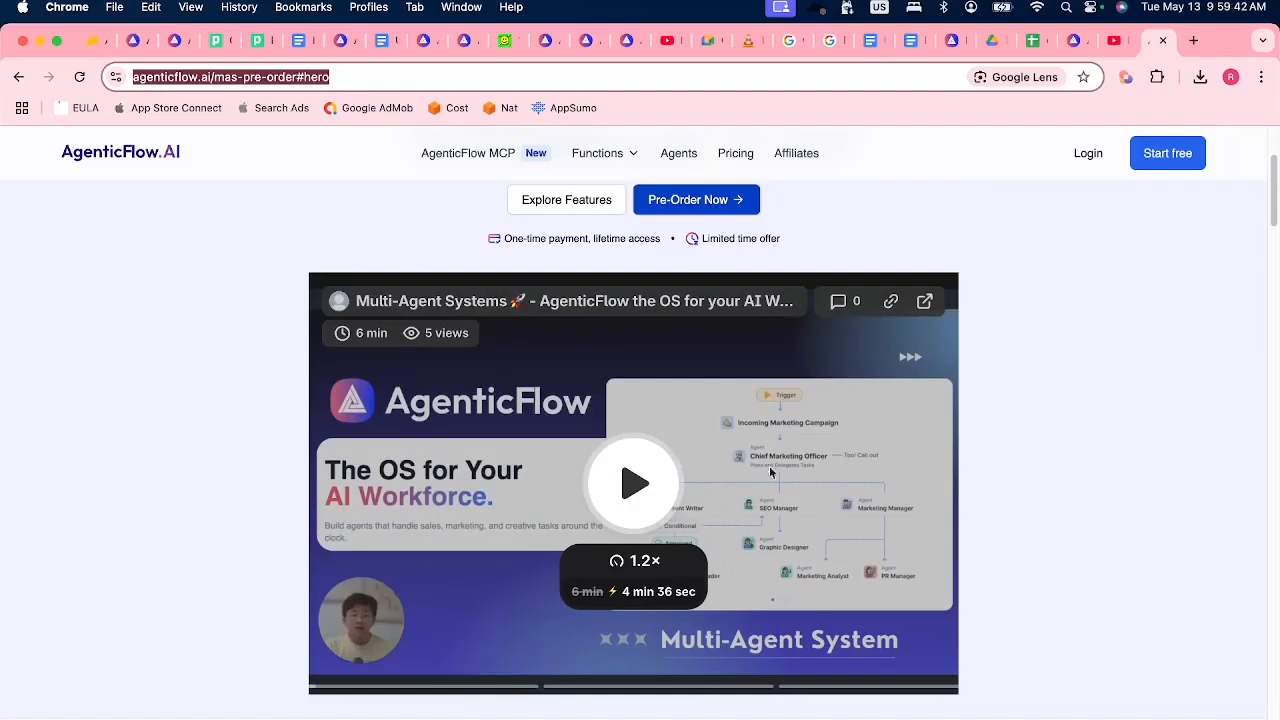
{"action": "key", "text": "super+Tab"}
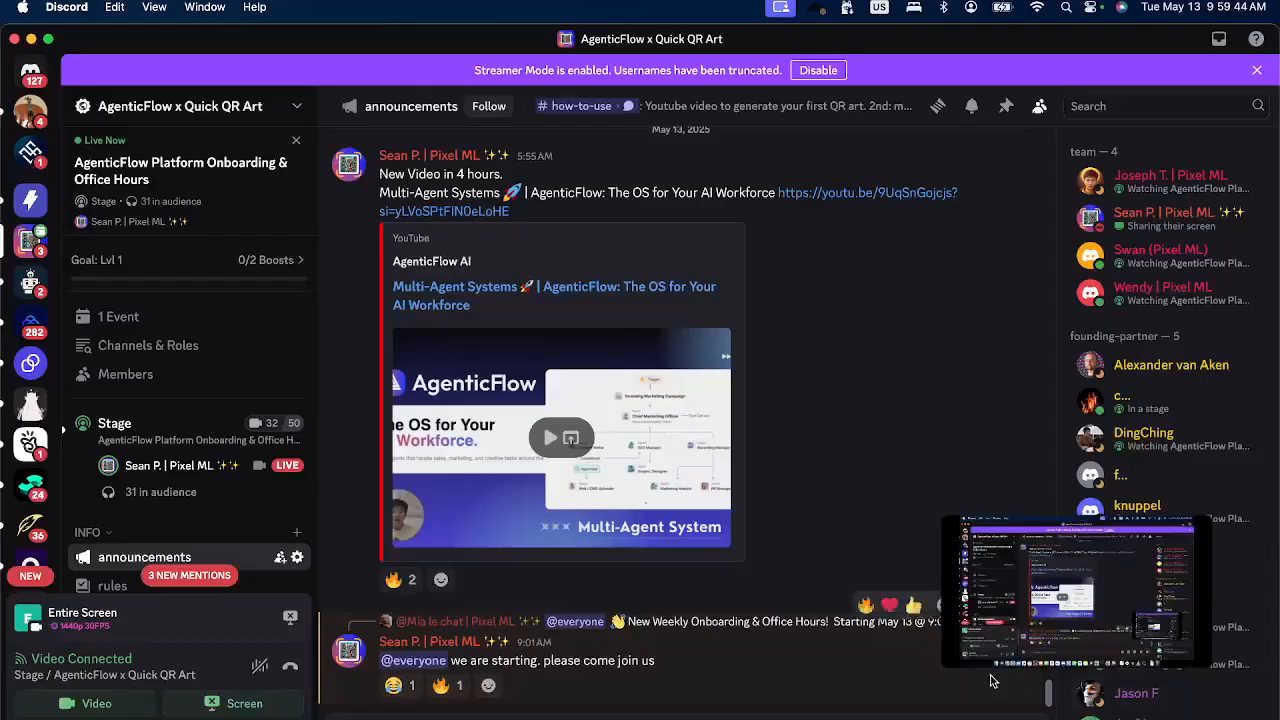
{"action": "key", "text": "super+Tab"}
{"action": "left_click", "coordinate": [585, 714]}
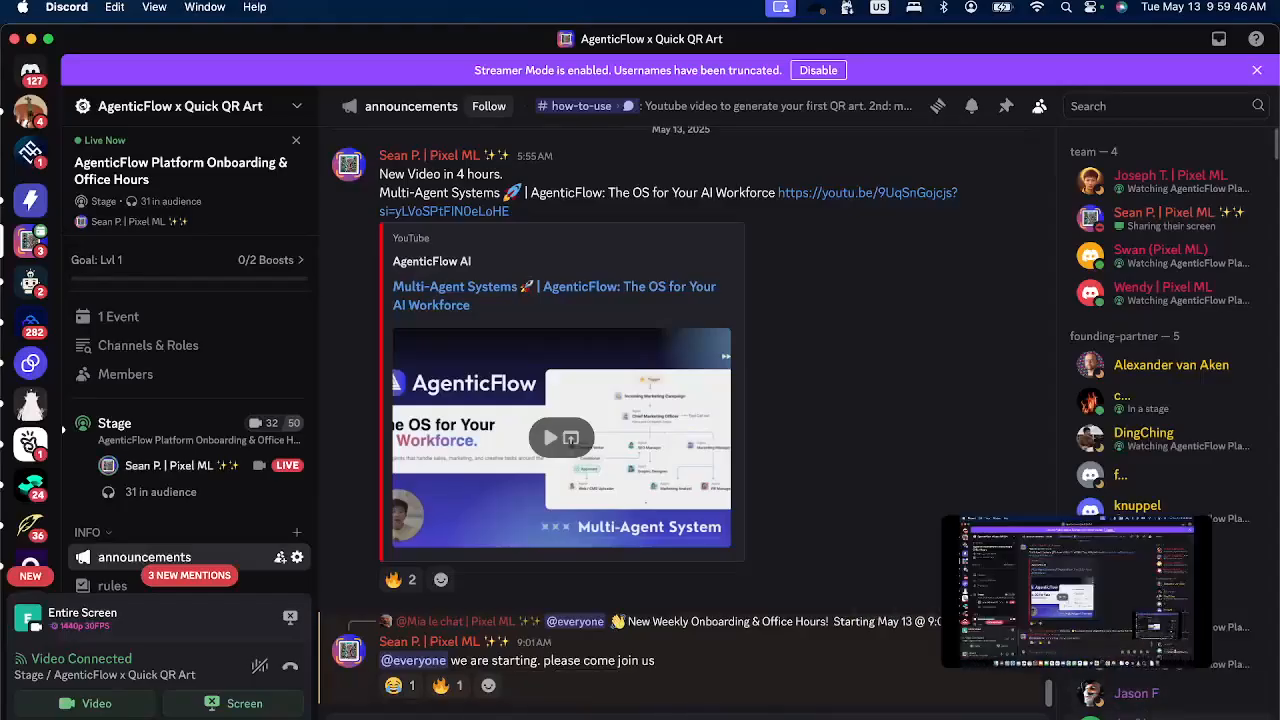
{"action": "mouse_move", "coordinate": [1000, 662]}
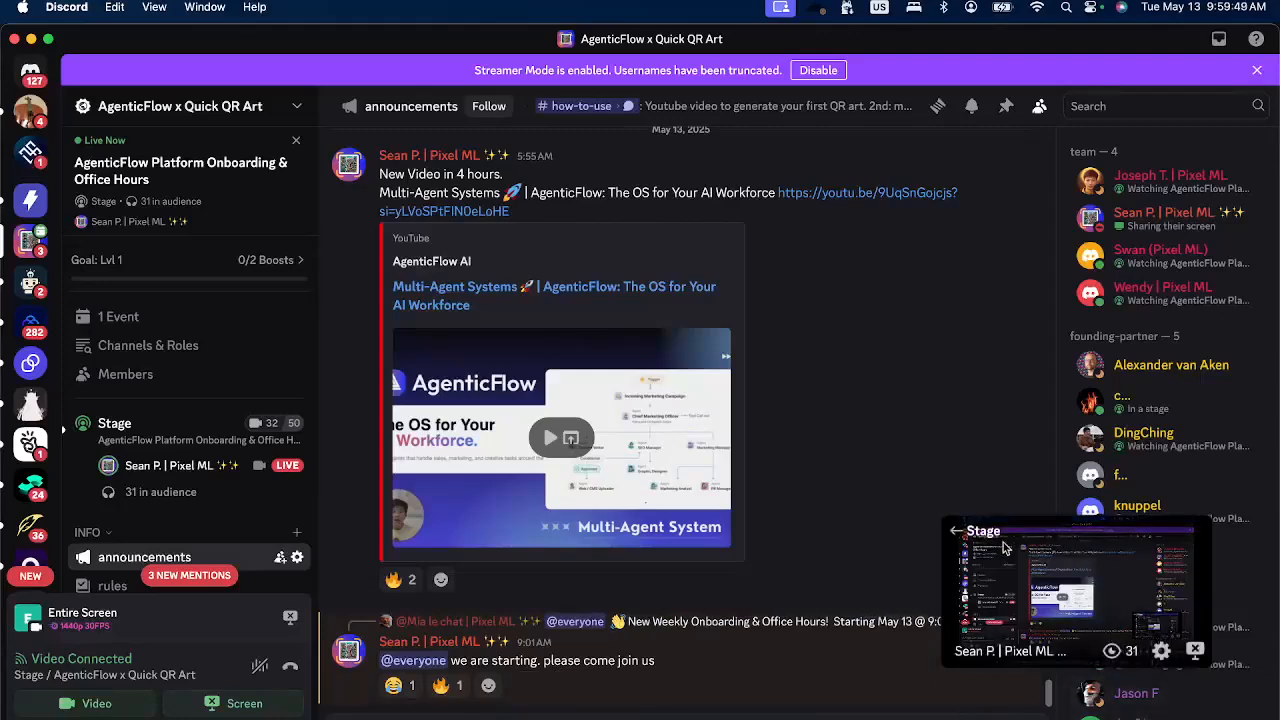
{"action": "left_click", "coordinate": [135, 675]}
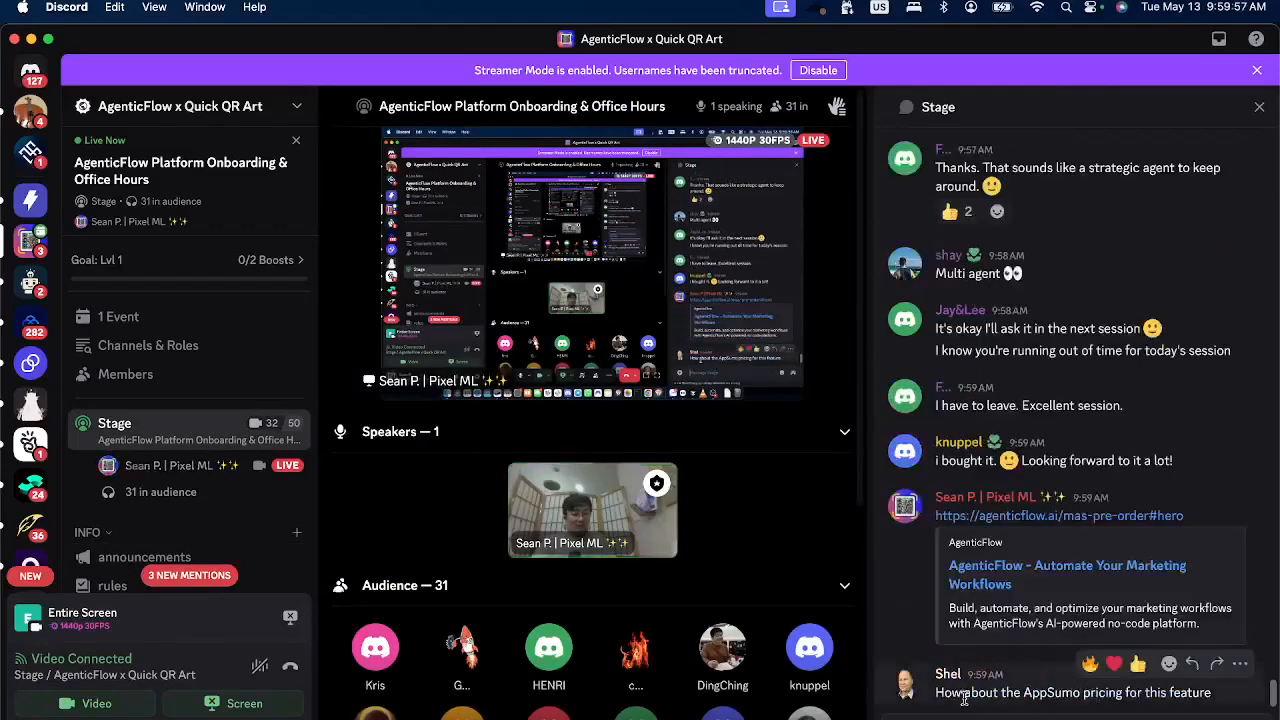
Highlight the AppSumo pricing question in the Stage chat and return to Chrome to find the pre-order page's pricing section.
{"action": "left_click_drag", "start_coordinate": [938, 697], "coordinate": [1177, 690]}
{"action": "left_click", "coordinate": [1177, 696]}
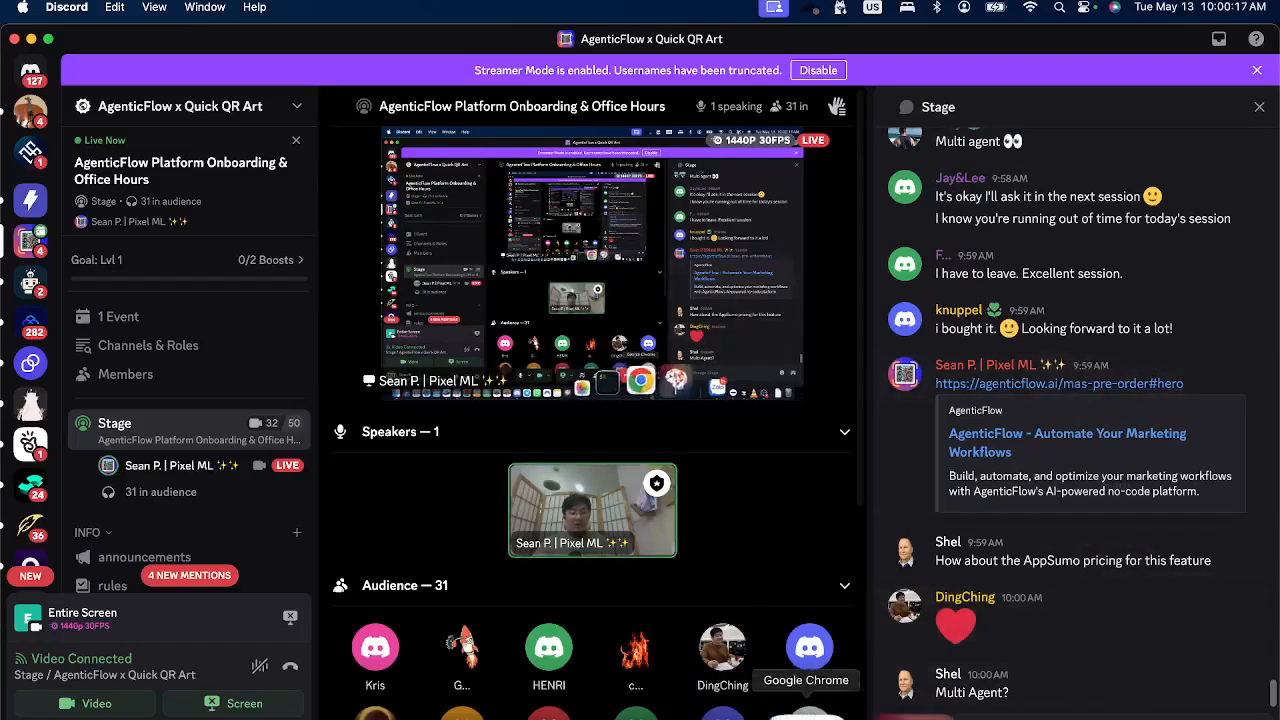
{"action": "left_click", "coordinate": [787, 712]}
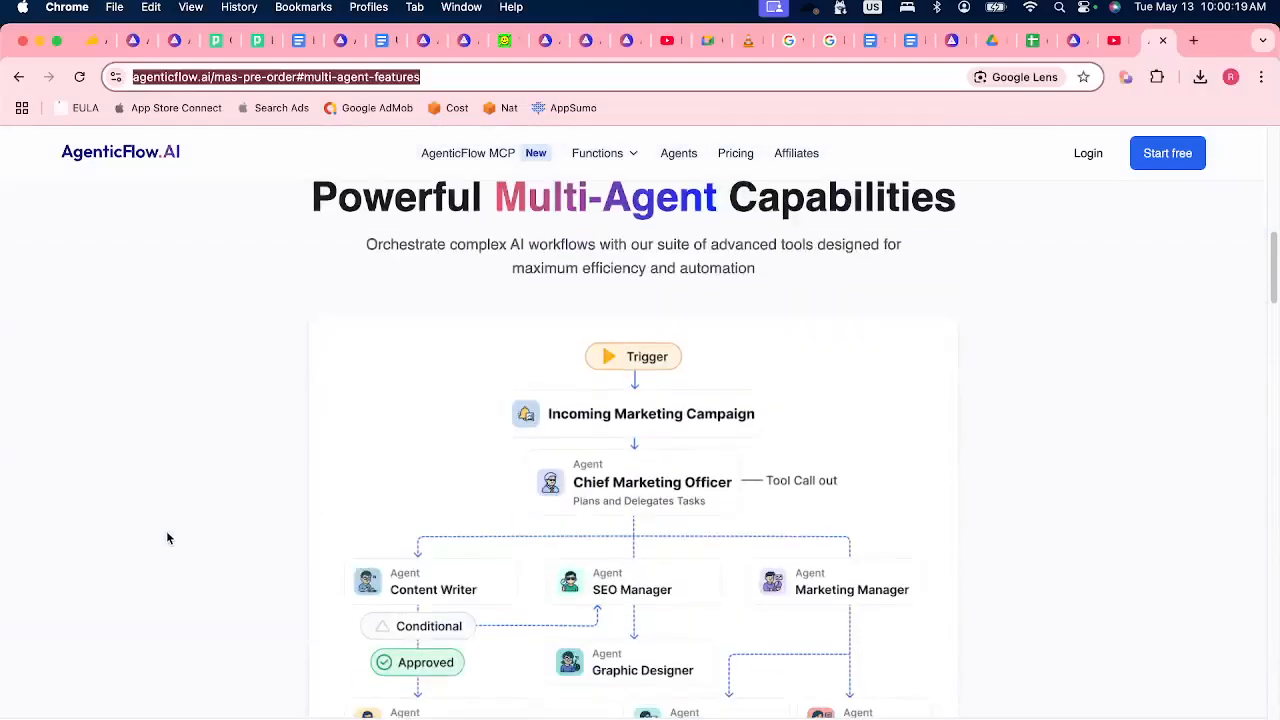
{"action": "scroll", "coordinate": [268, 548], "scroll_direction": "down", "scroll_amount": 5}
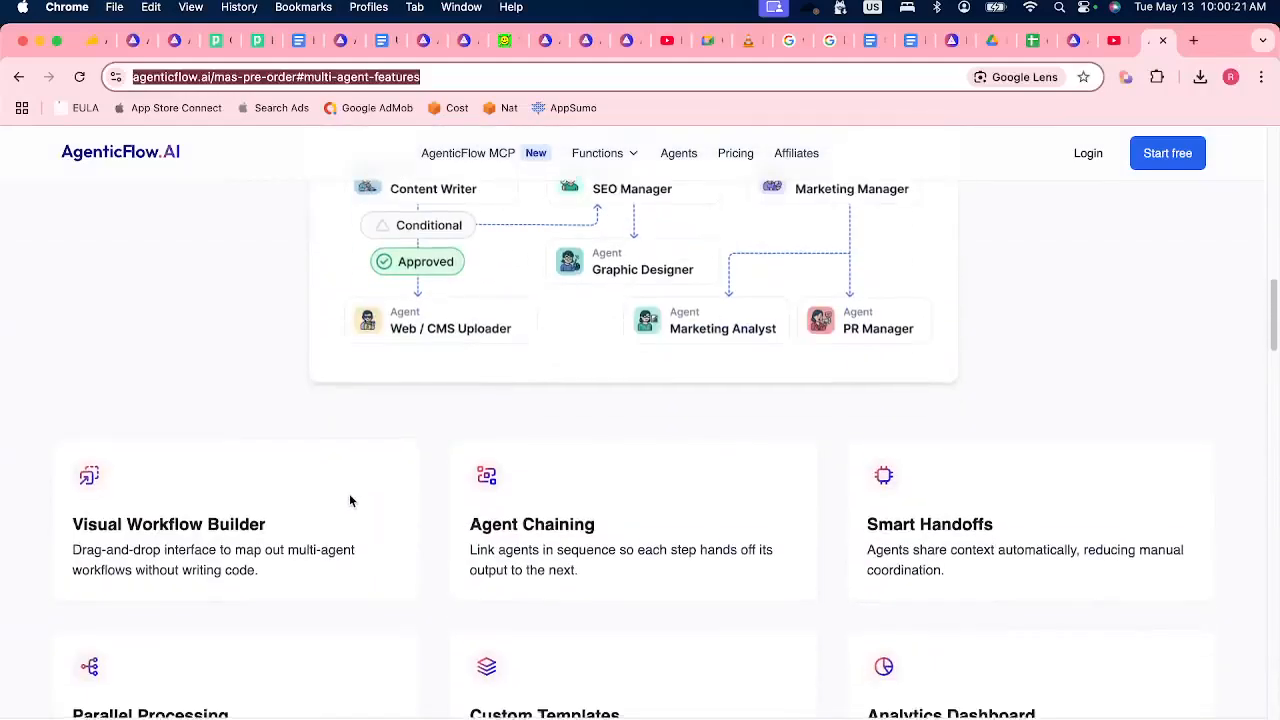
{"action": "scroll", "coordinate": [356, 503], "scroll_direction": "down", "scroll_amount": 12}
{"action": "scroll", "coordinate": [580, 400], "scroll_direction": "up", "scroll_amount": 2}
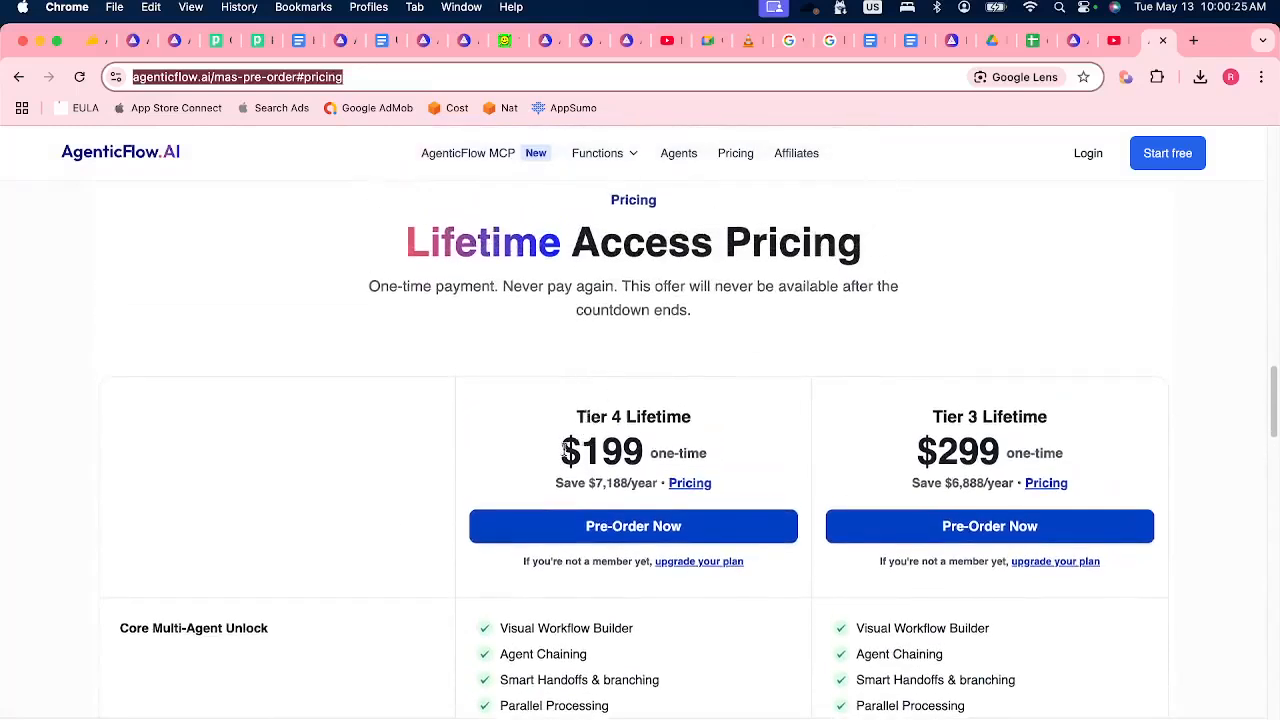
Highlight the one-time Tier 4 Lifetime price, point out the Tier 3 price, and look over the plan details.
{"action": "left_click_drag", "start_coordinate": [652, 452], "coordinate": [762, 458]}
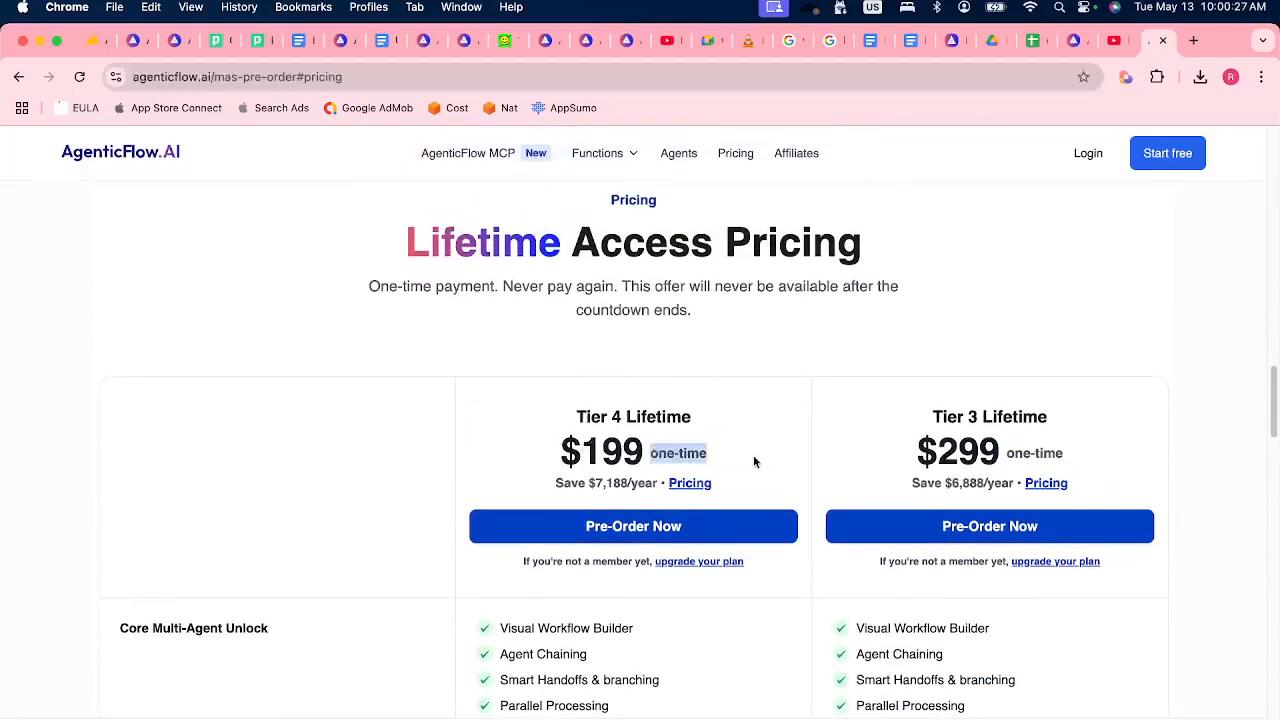
{"action": "left_click_drag", "start_coordinate": [562, 452], "coordinate": [643, 452]}
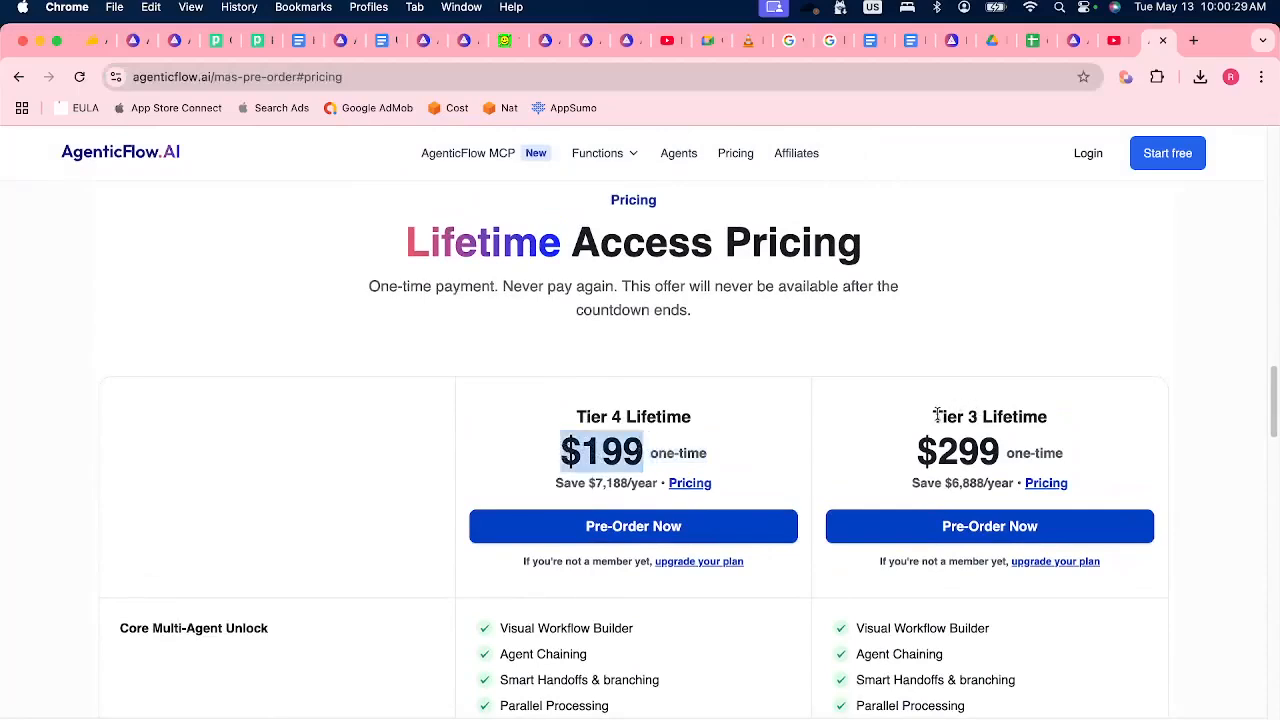
{"action": "left_click_drag", "start_coordinate": [921, 445], "coordinate": [892, 438]}
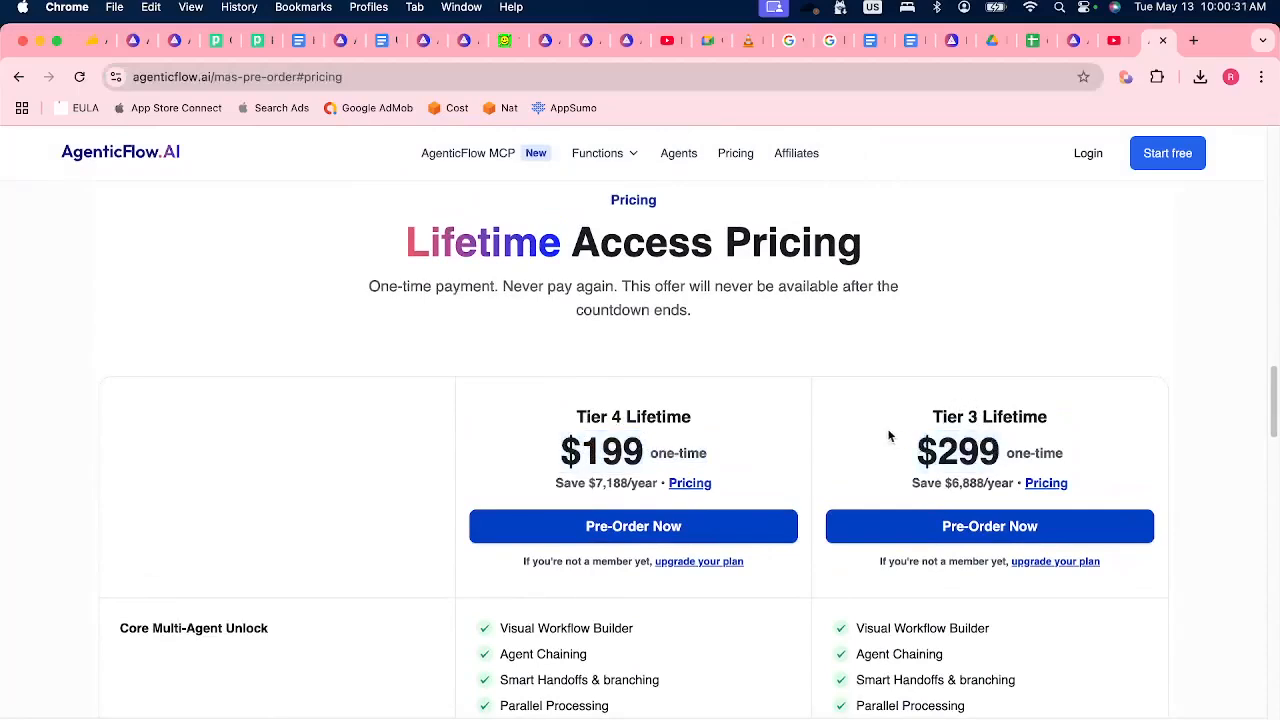
{"action": "scroll", "coordinate": [860, 480], "scroll_direction": "down", "scroll_amount": 5}
{"action": "scroll", "coordinate": [858, 483], "scroll_direction": "down", "scroll_amount": 2}
{"action": "scroll", "coordinate": [835, 471], "scroll_direction": "up", "scroll_amount": 10}
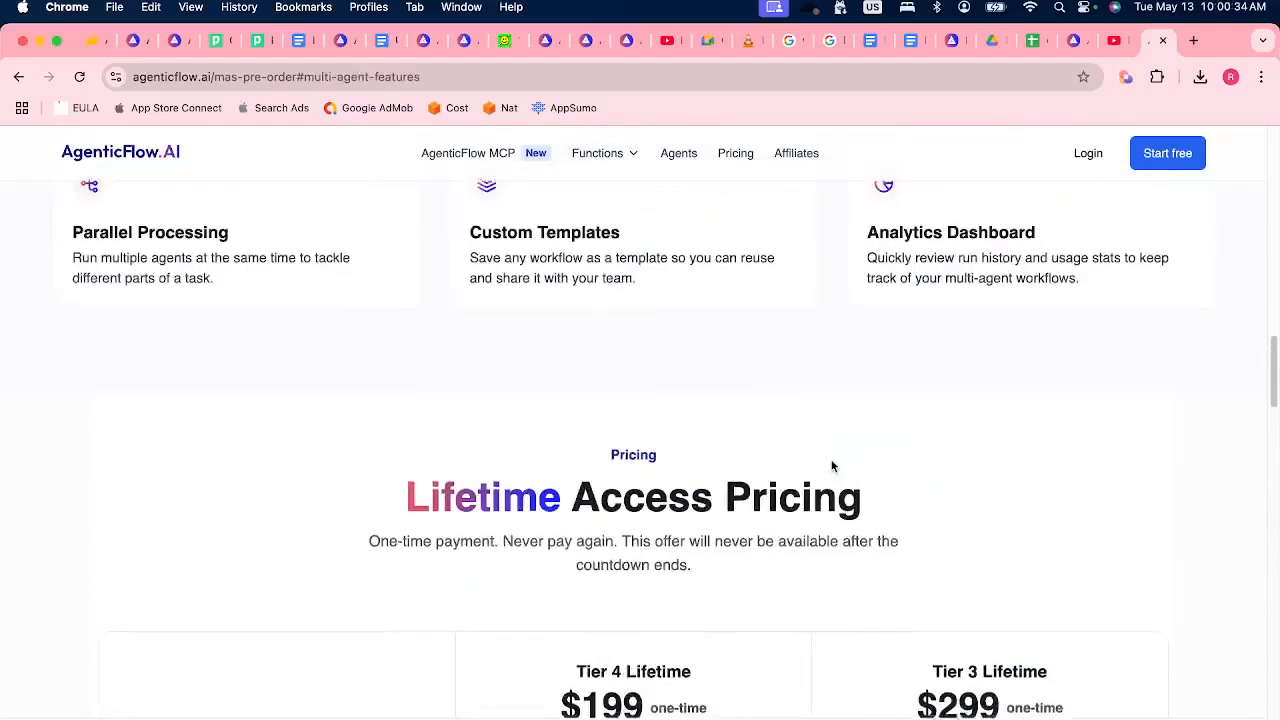
Open the Multi-Agent Add-On post on the AgenticFlow roadmap and set its status to In Progress.
{"action": "left_click", "coordinate": [1072, 42]}
{"action": "left_click", "coordinate": [950, 41]}
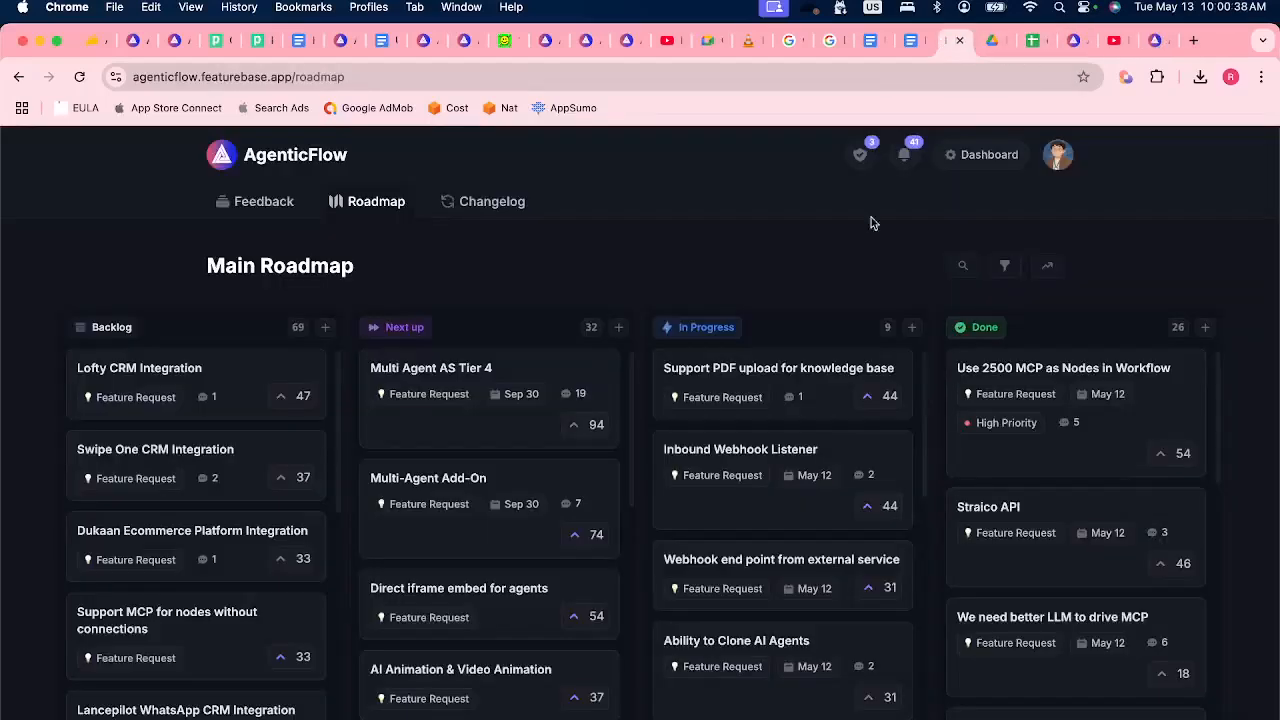
{"action": "left_click", "coordinate": [472, 479]}
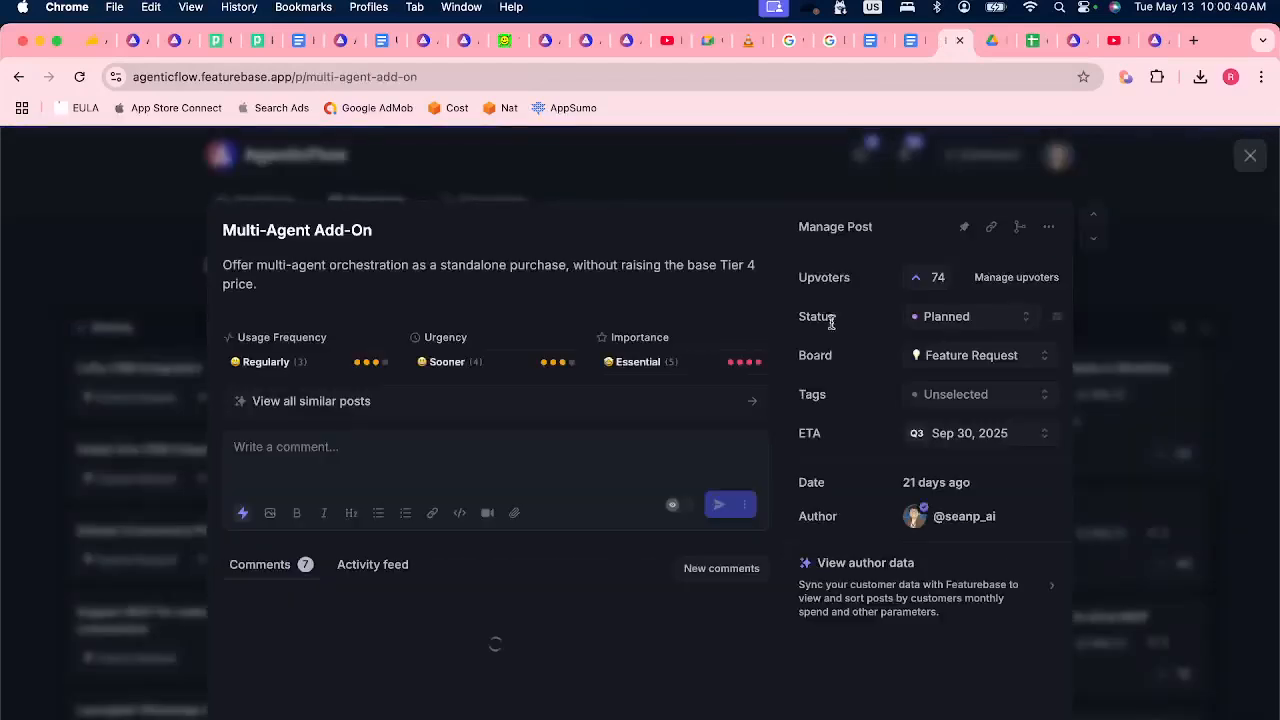
{"action": "left_click", "coordinate": [962, 315]}
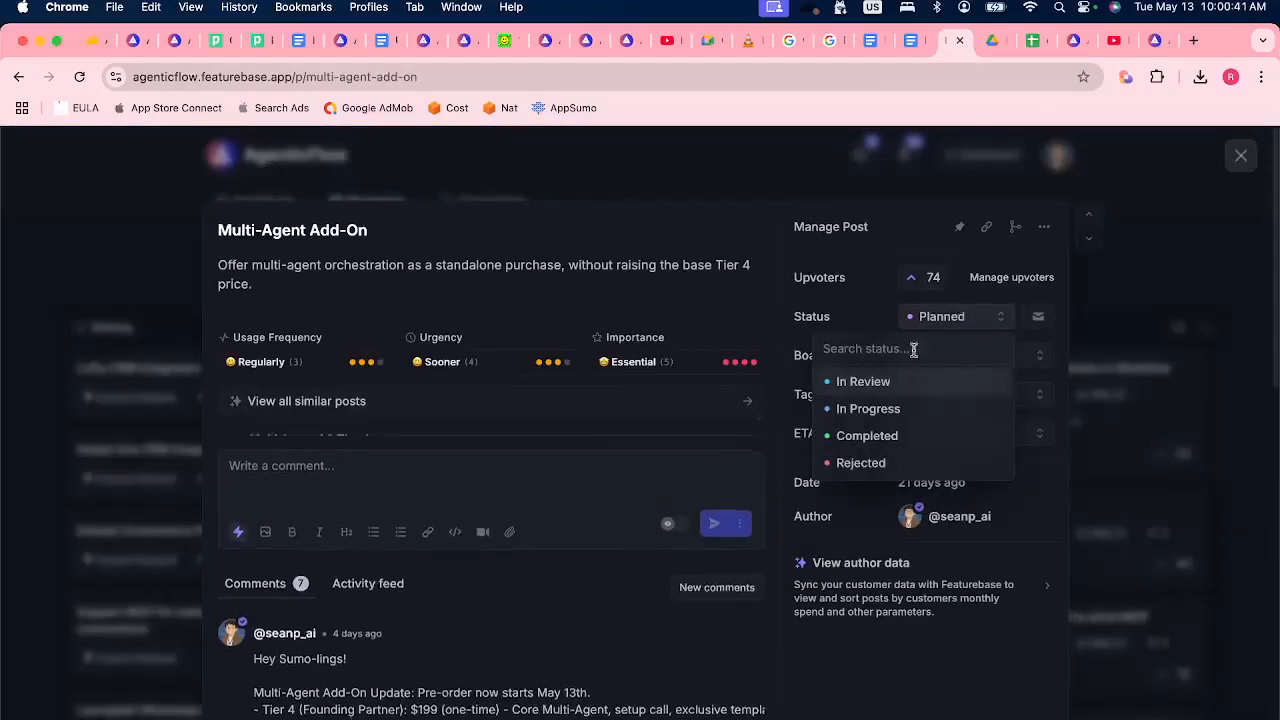
{"action": "left_click", "coordinate": [878, 411]}
{"action": "left_click", "coordinate": [1010, 409]}
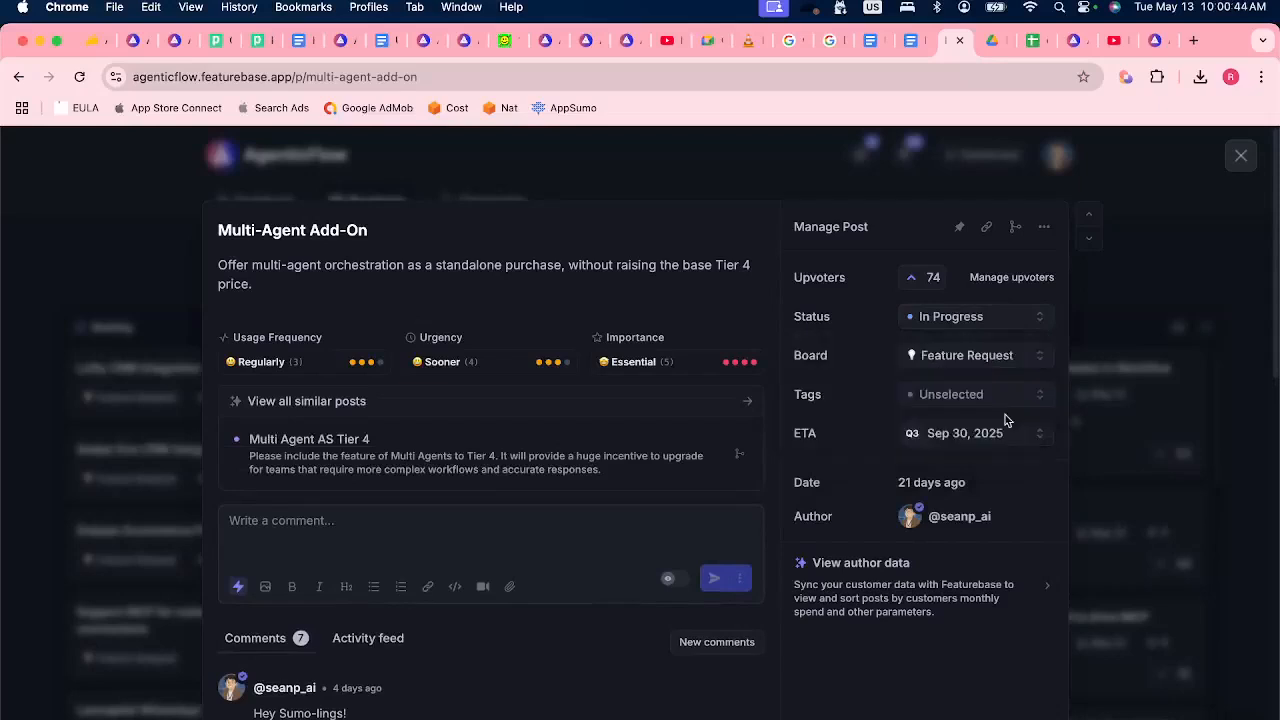
{"action": "left_click", "coordinate": [374, 528]}
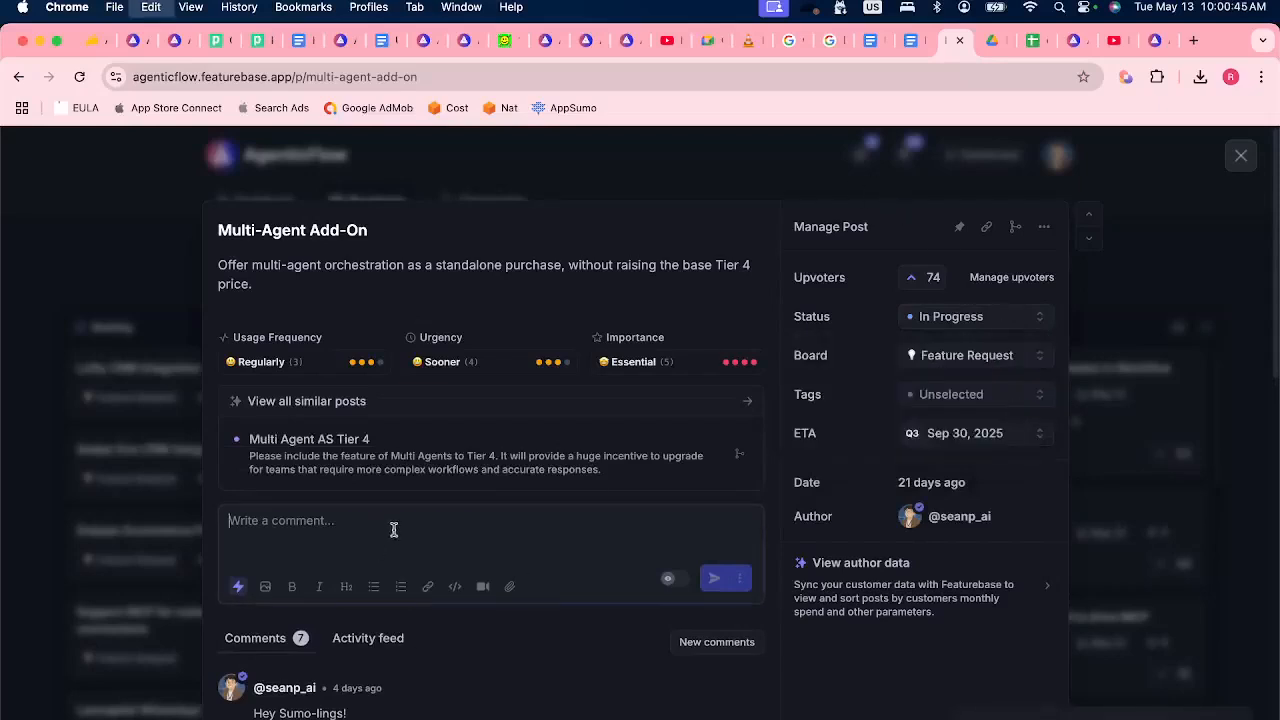
{"action": "type", "text": "https://agenticflow.ai/mas-pre-order#hero"}
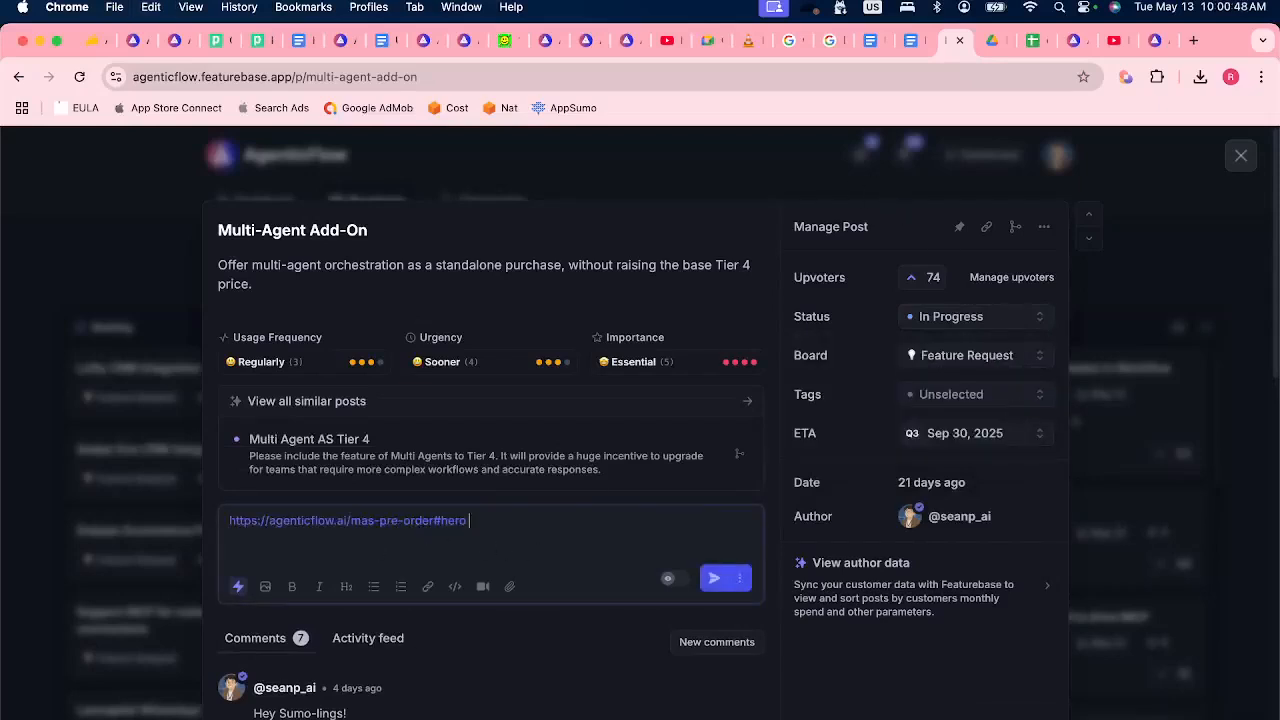
{"action": "type", "text": "We are open pre-order and start woring "}
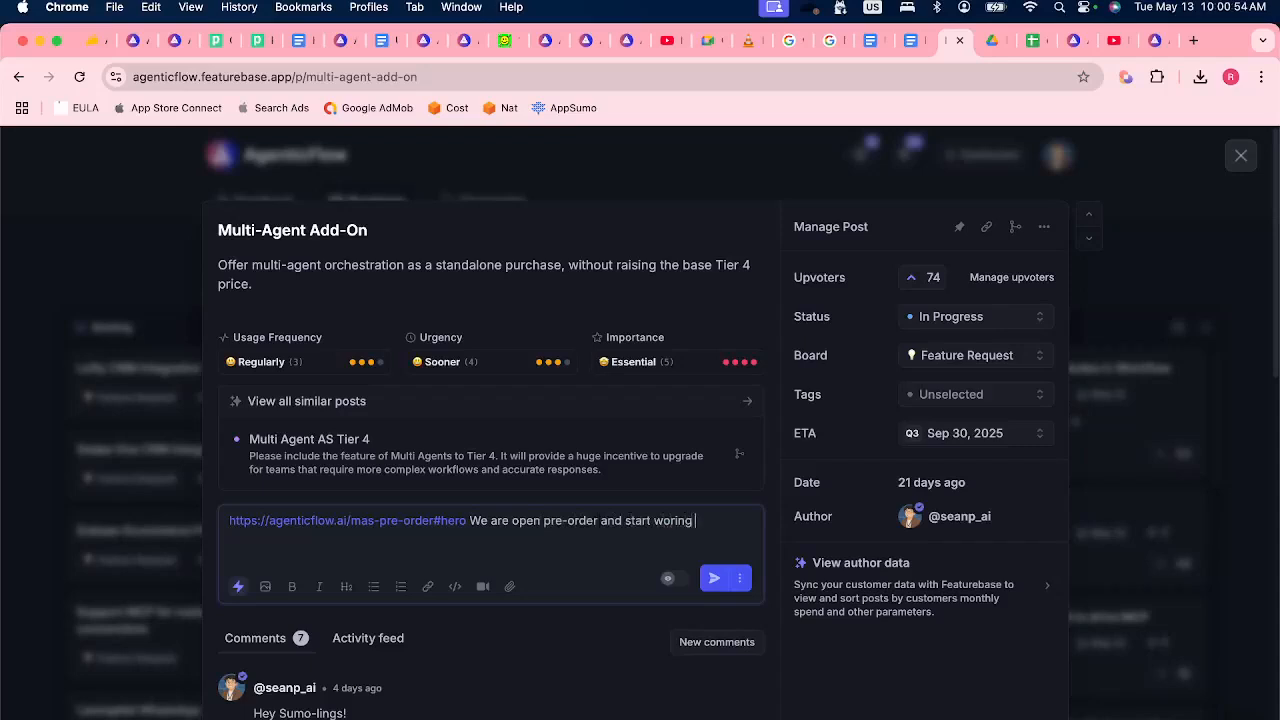
{"action": "type", "text": "oning on this, Ththe ETA might be much "}
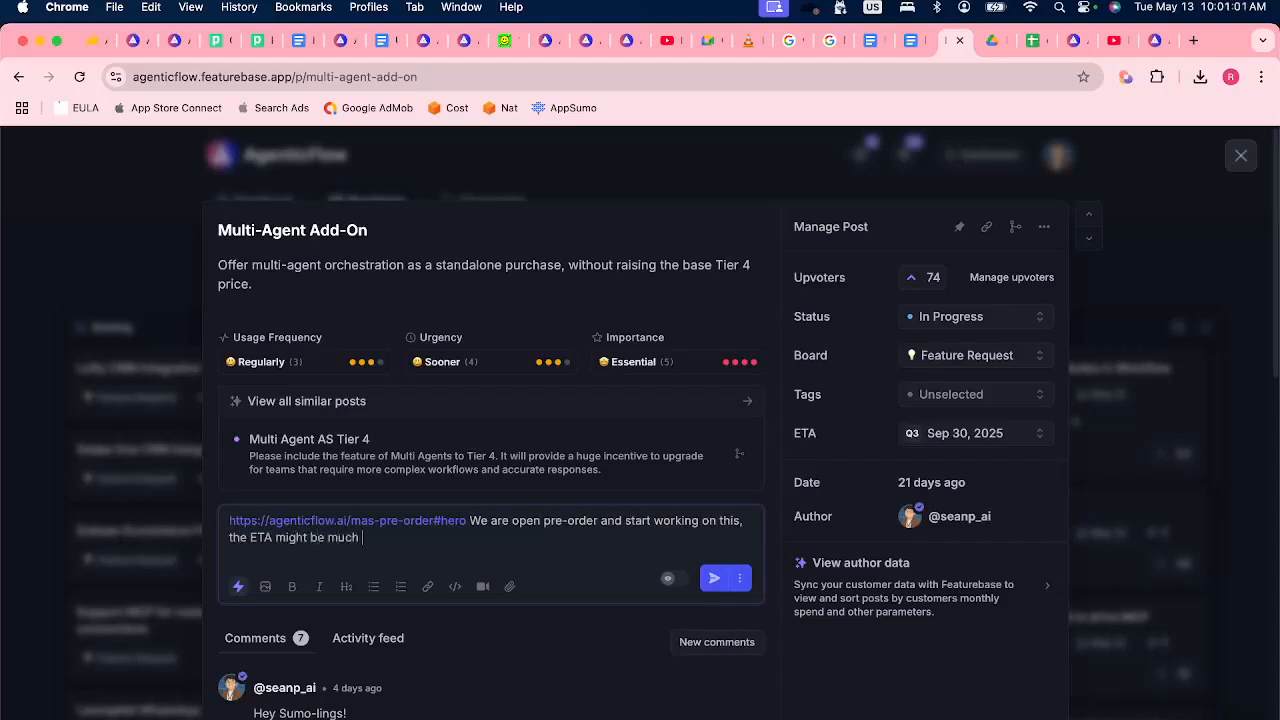
{"action": "type", "text": "earlier thatn Sep 30."}
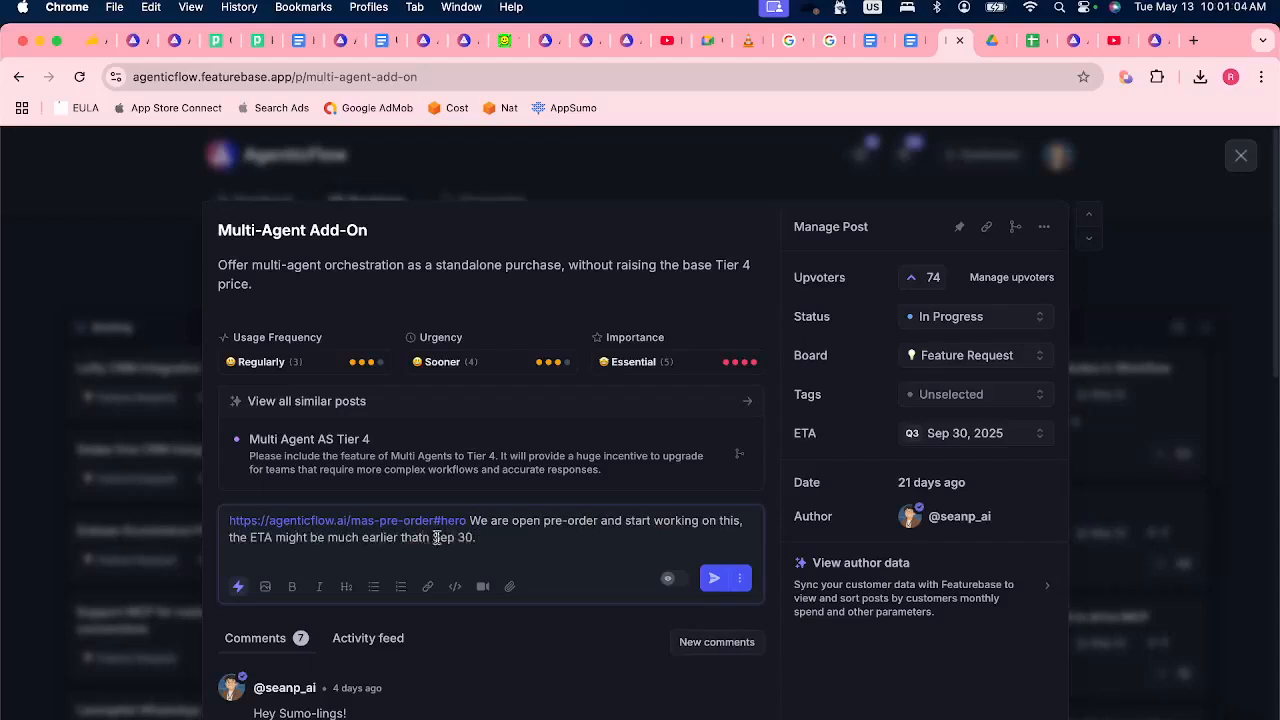
{"action": "left_click", "coordinate": [421, 537]}
{"action": "key", "text": "BackSpace"}
{"action": "left_click", "coordinate": [714, 578]}
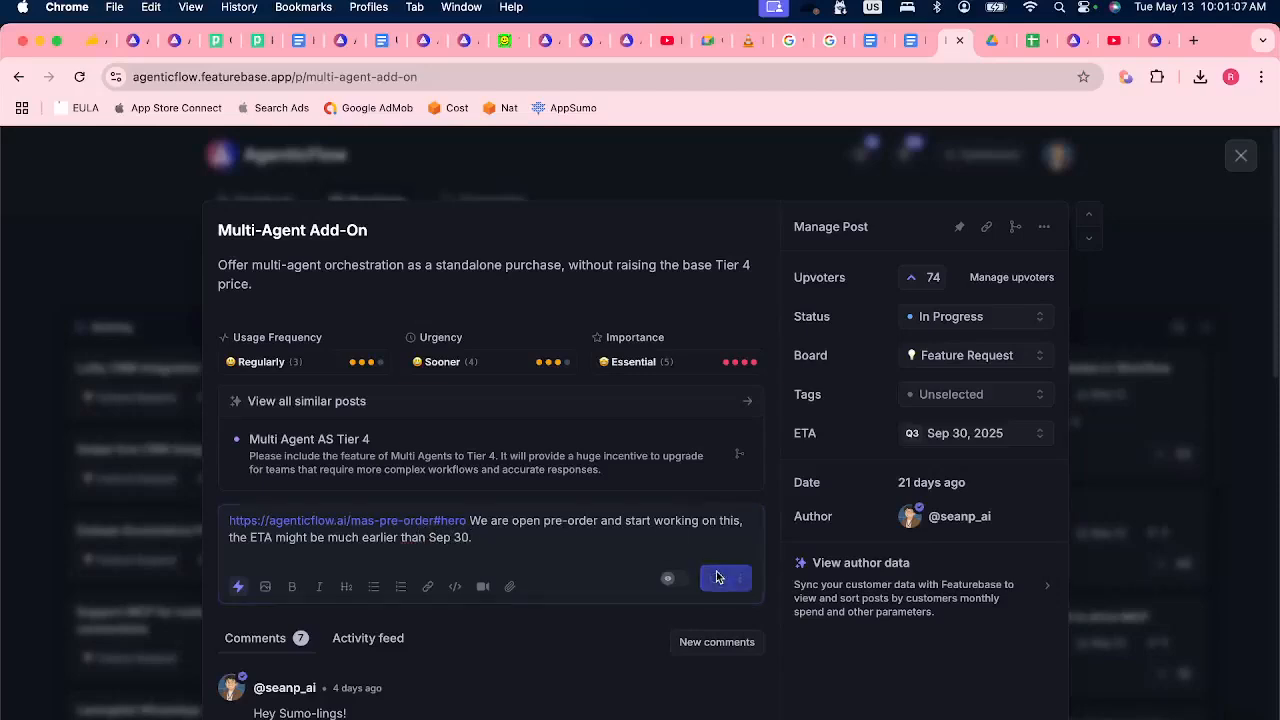
{"action": "scroll", "coordinate": [412, 600], "scroll_direction": "down", "scroll_amount": 1}
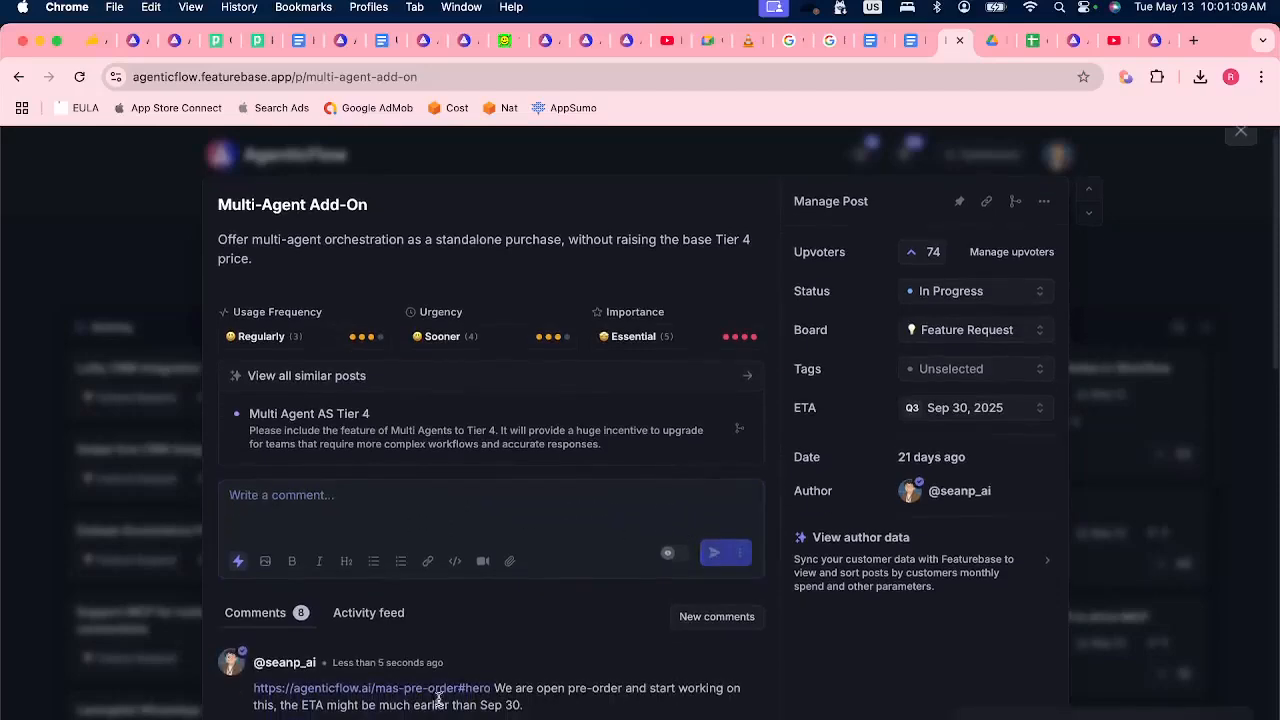
Return to the pre-order page's pricing table and highlight the Post-PreOrder prices for Tier 4 and Tier 3.
{"action": "left_click", "coordinate": [1152, 40]}
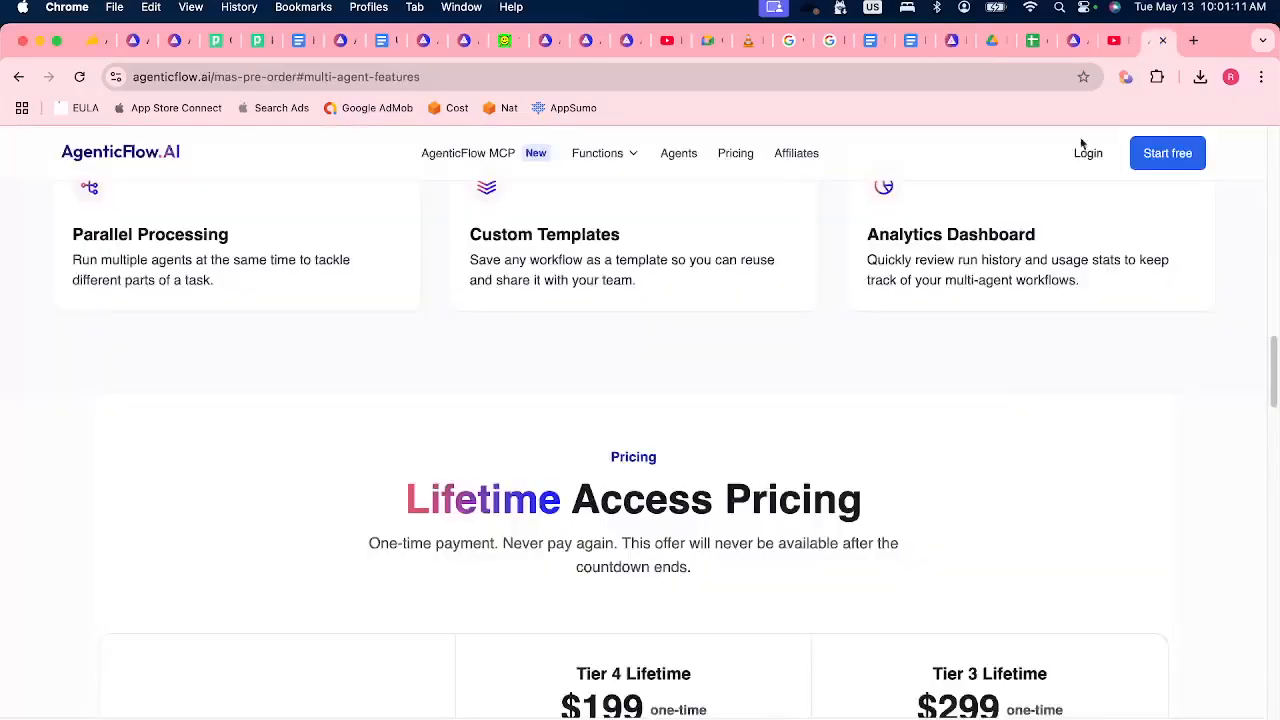
{"action": "scroll", "coordinate": [611, 370], "scroll_direction": "down", "scroll_amount": 15}
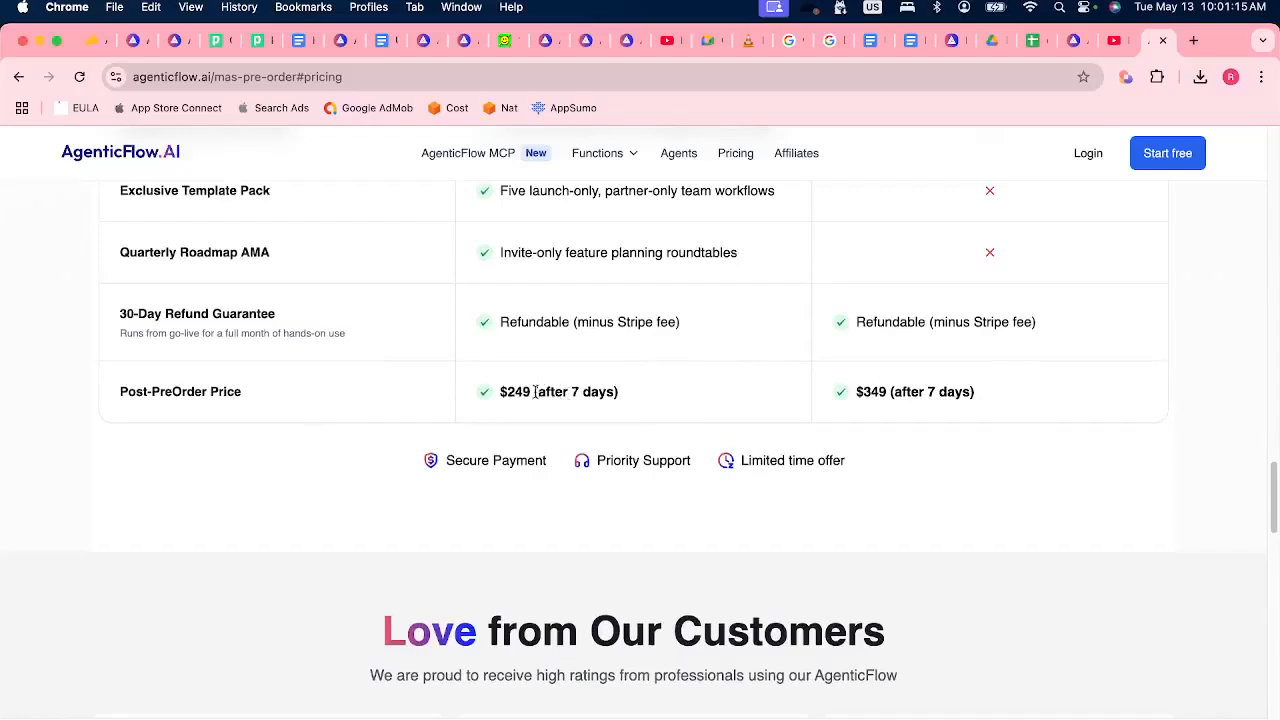
{"action": "left_click_drag", "start_coordinate": [508, 389], "coordinate": [550, 391]}
{"action": "left_click_drag", "start_coordinate": [887, 391], "coordinate": [492, 397]}
{"action": "left_click", "coordinate": [619, 392]}
Switch to the Discord Stage chat and highlight the audience question about the exclusive 5 launch templates and Tier 3 availability.
{"action": "key", "text": "super+Tab"}
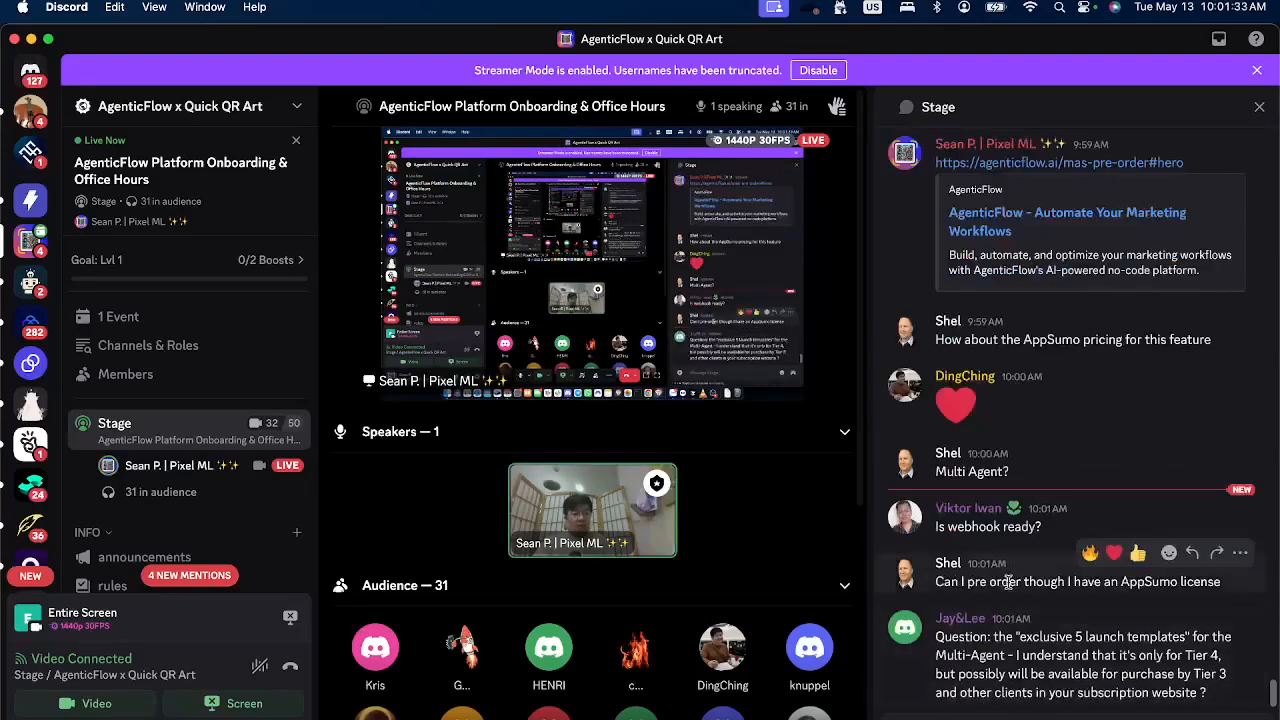
{"action": "left_click_drag", "start_coordinate": [989, 675], "coordinate": [1222, 674]}
{"action": "left_click", "coordinate": [1222, 674]}
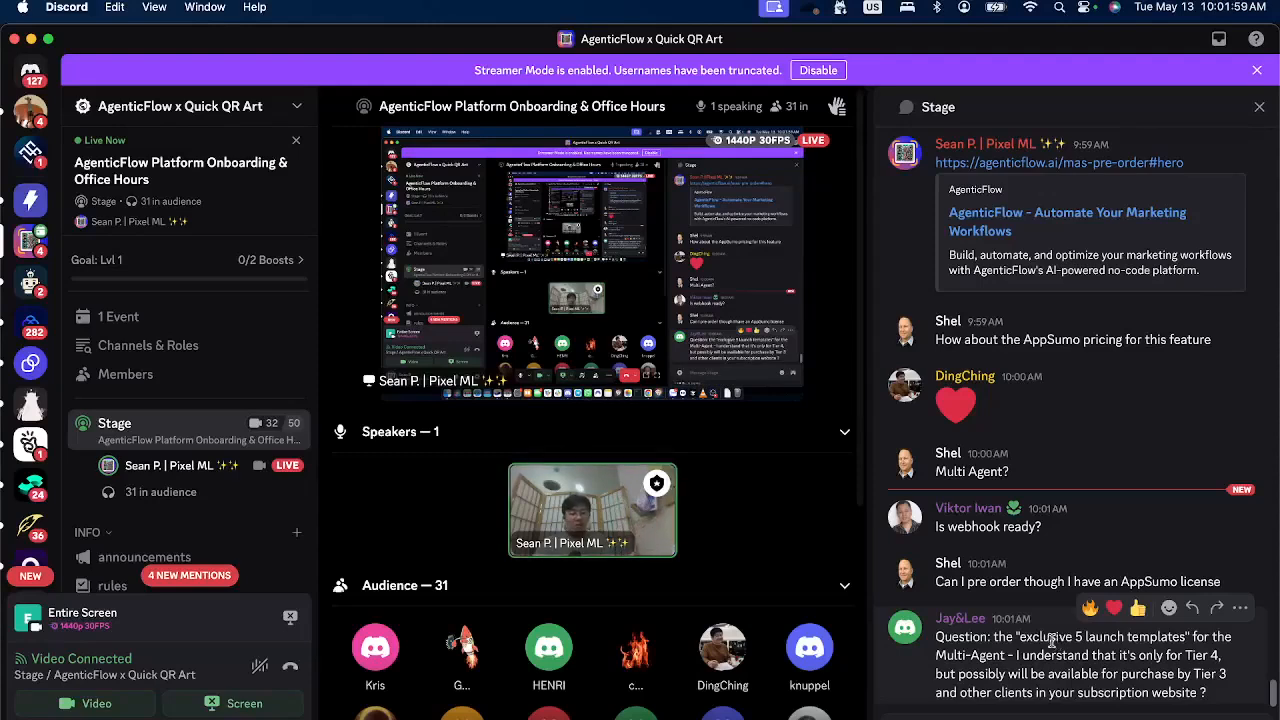
{"action": "left_click_drag", "start_coordinate": [1022, 637], "coordinate": [1186, 637]}
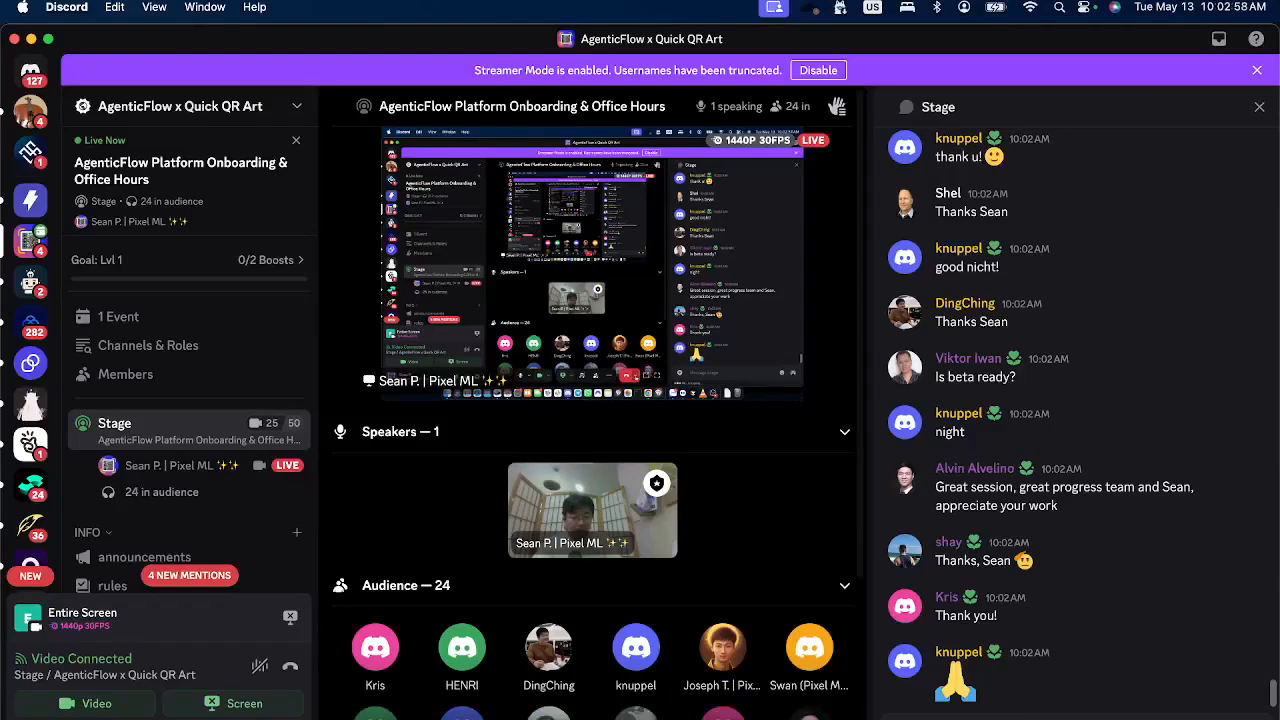
End the AgenticFlow Platform Onboarding & Office Hours Stage for everyone.
{"action": "mouse_move", "coordinate": [775, 688]}
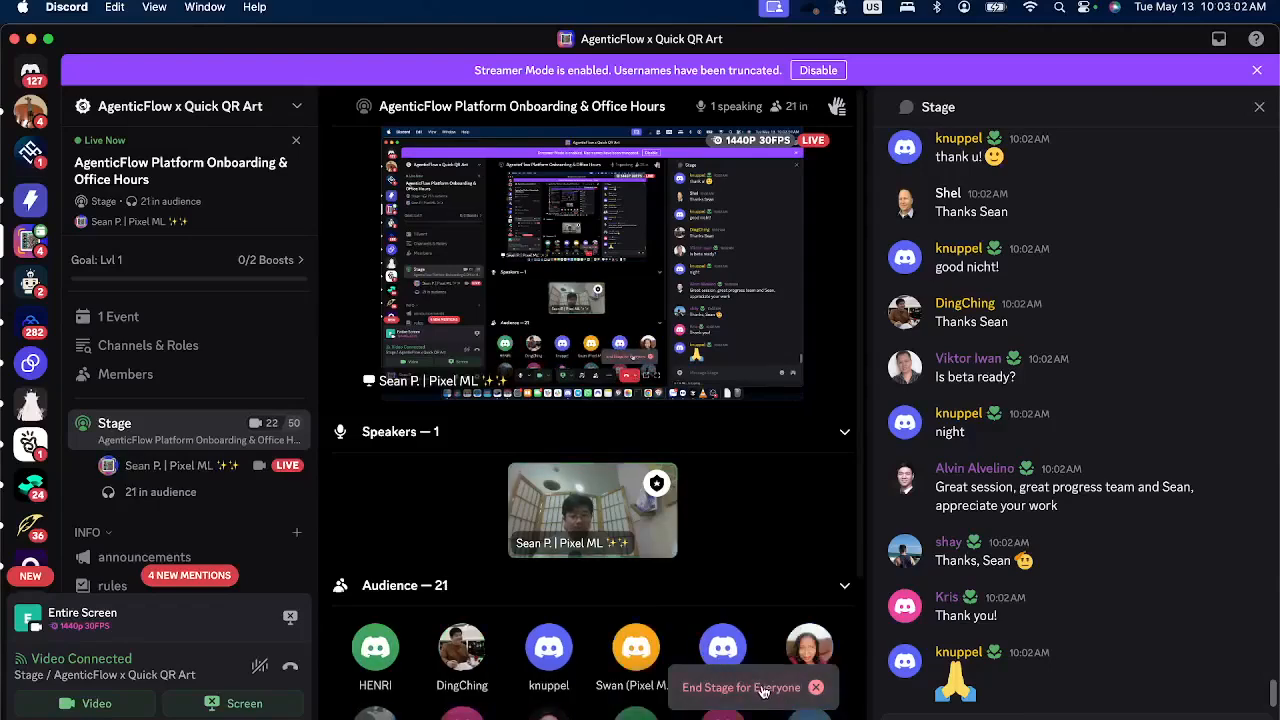
{"action": "left_click", "coordinate": [762, 690]}
{"action": "left_click", "coordinate": [765, 505]}
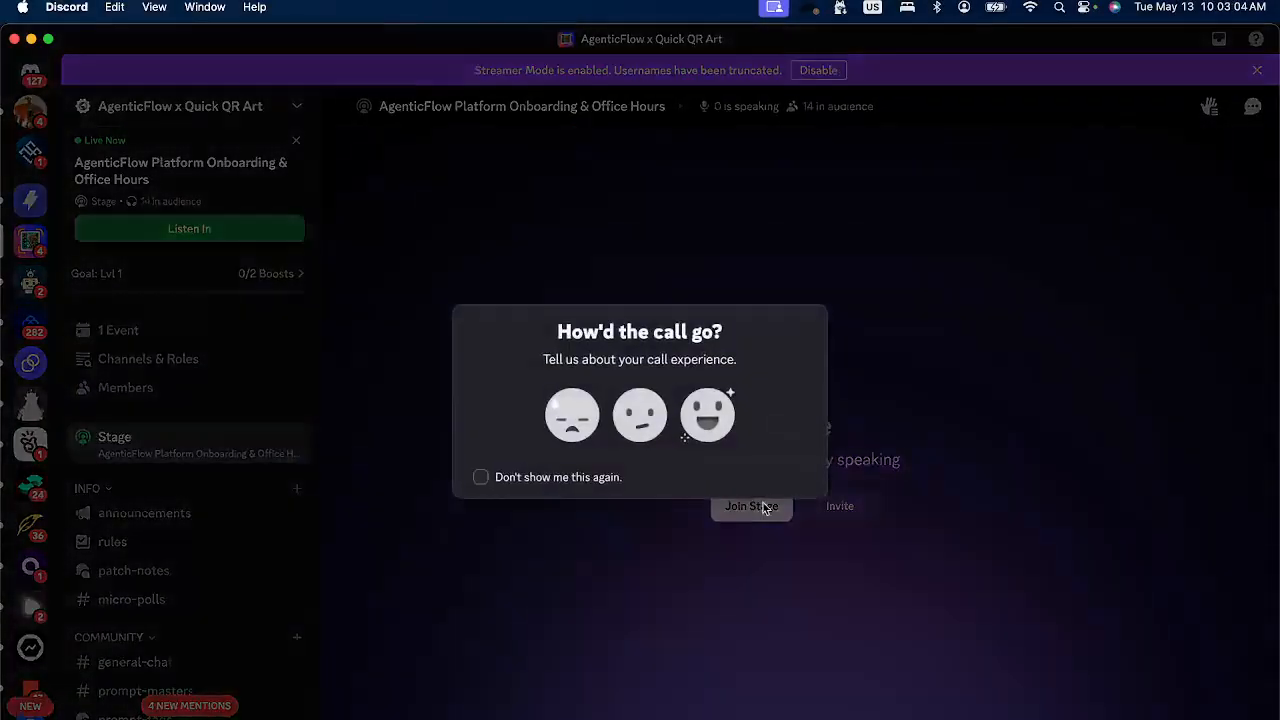